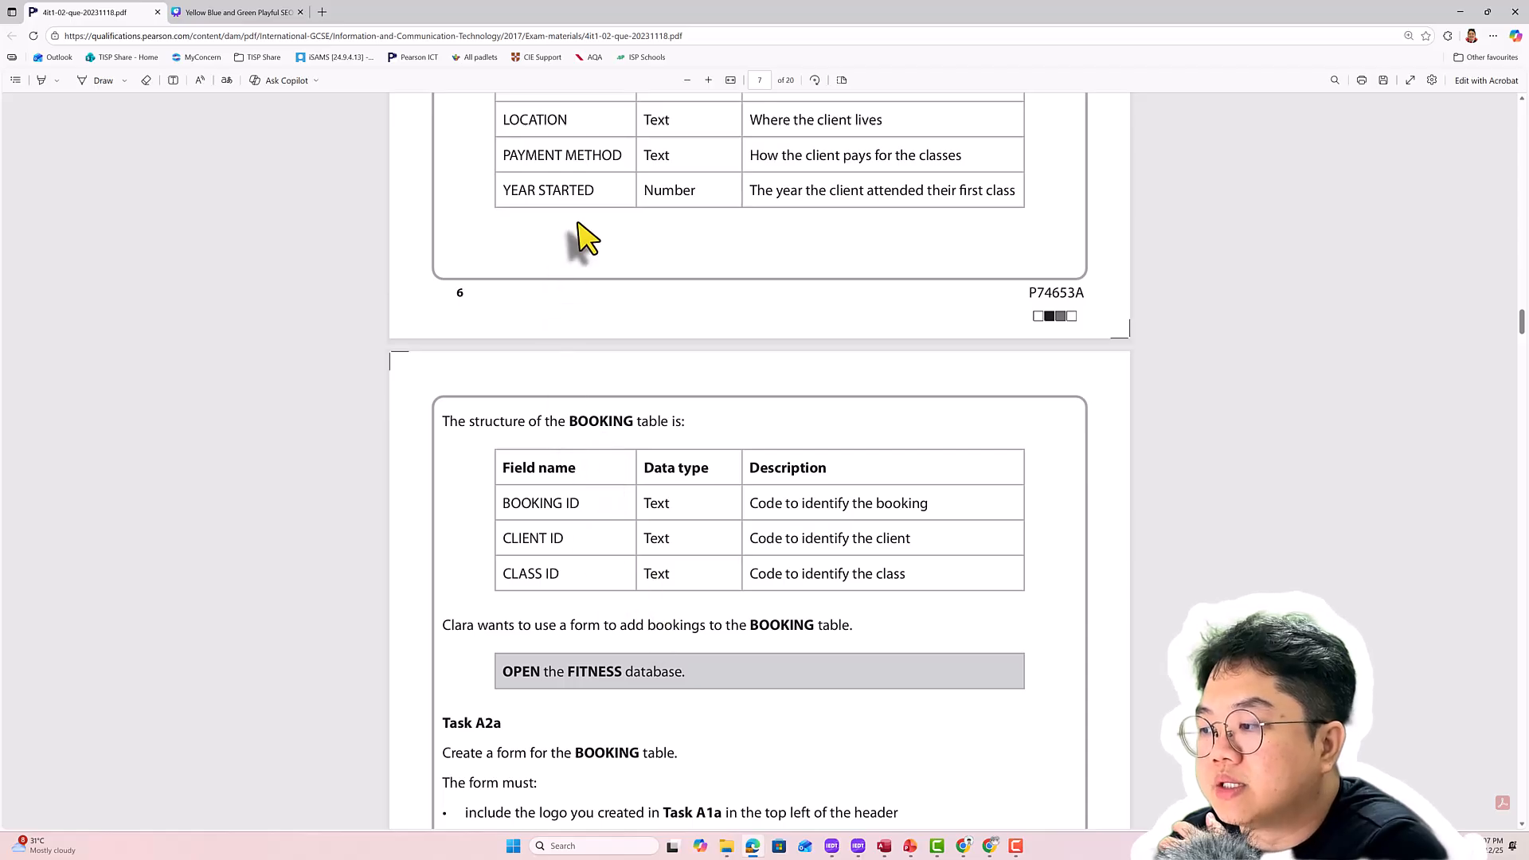
# Read the BOOKING table structure and the form requirement on pages 6 and 7 of the exam paper
pyautogui.scroll(2, 629, 494)
pyautogui.scroll(-1, 628, 561)
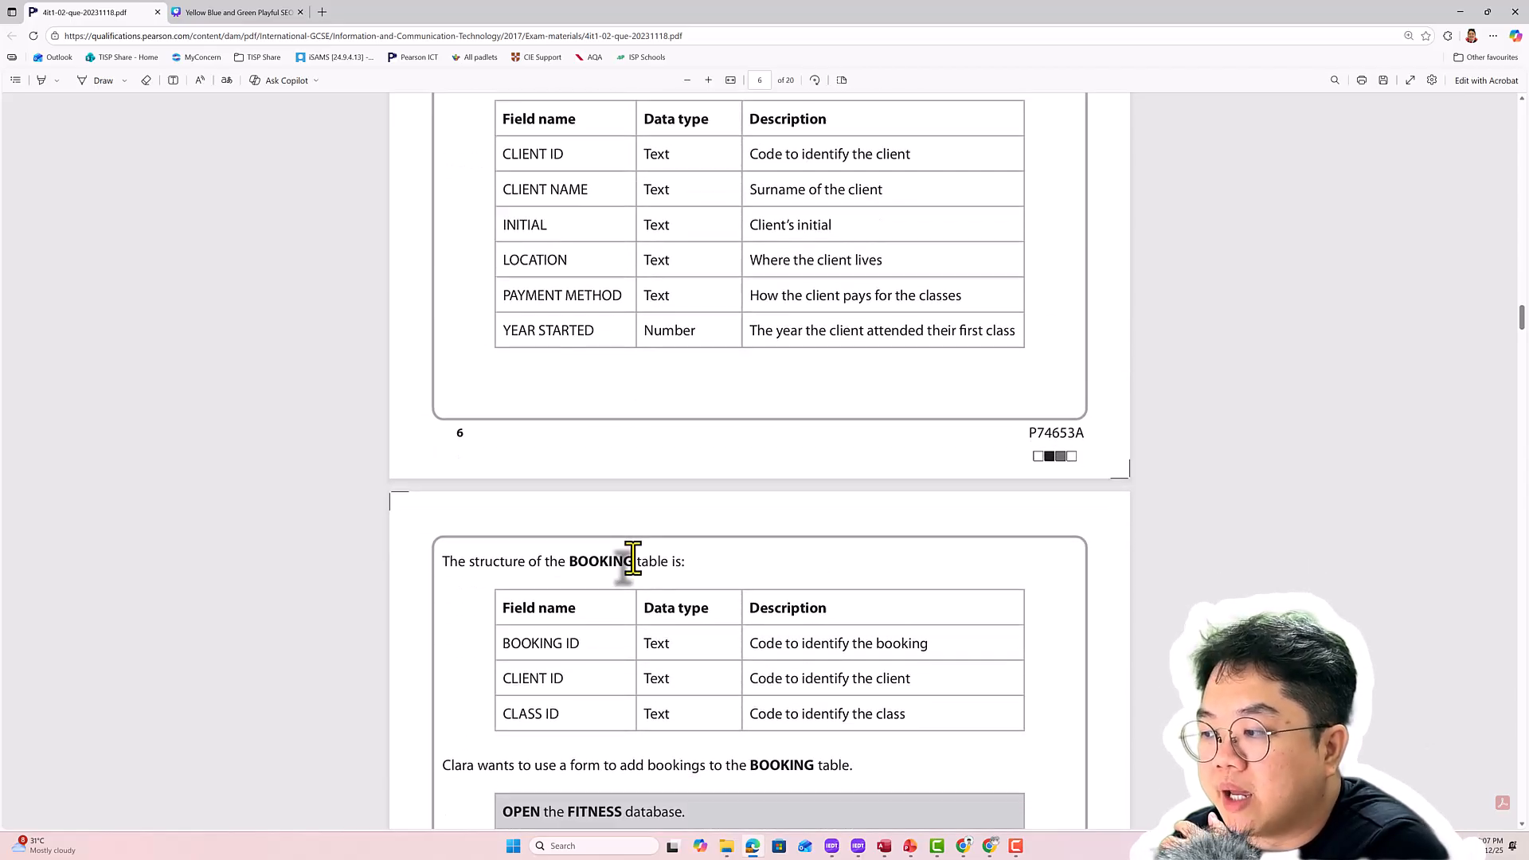
pyautogui.scroll(-2, 674, 658)
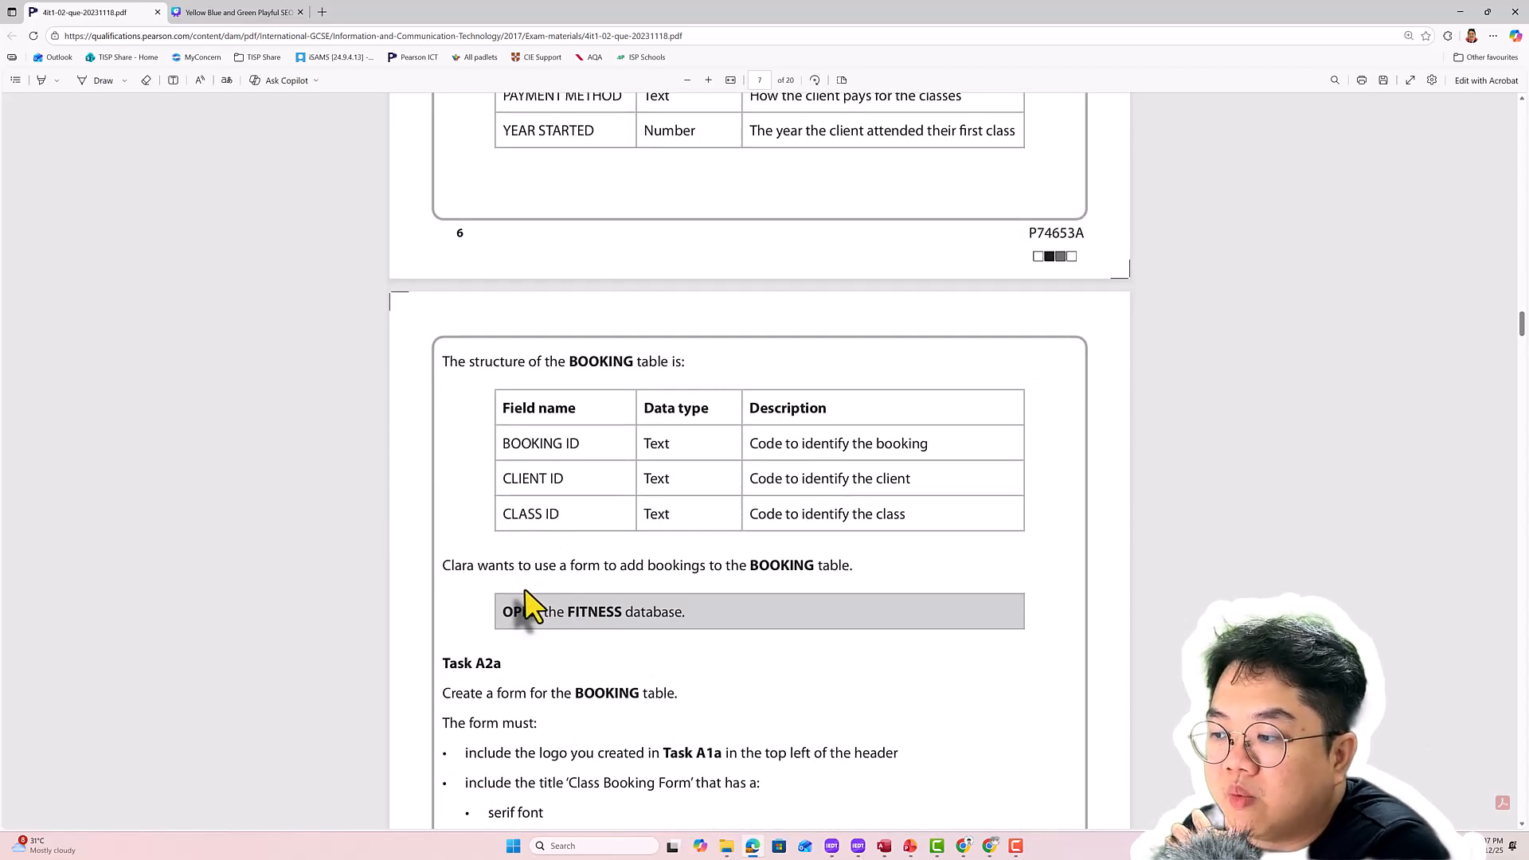
pyautogui.scroll(-2, 525, 594)
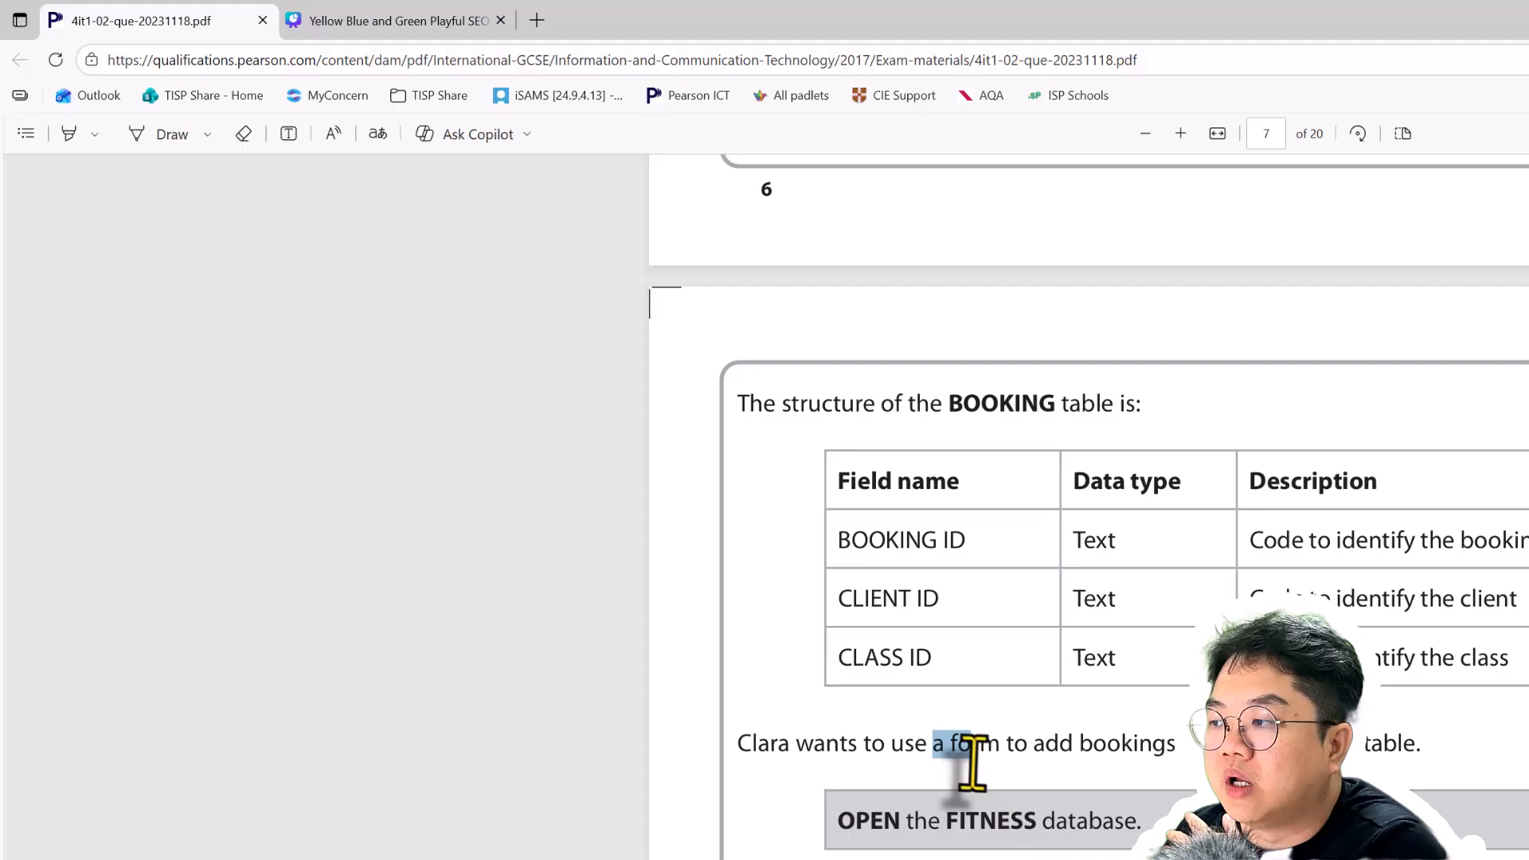
pyautogui.moveTo(972, 764); pyautogui.dragTo(1000, 749)
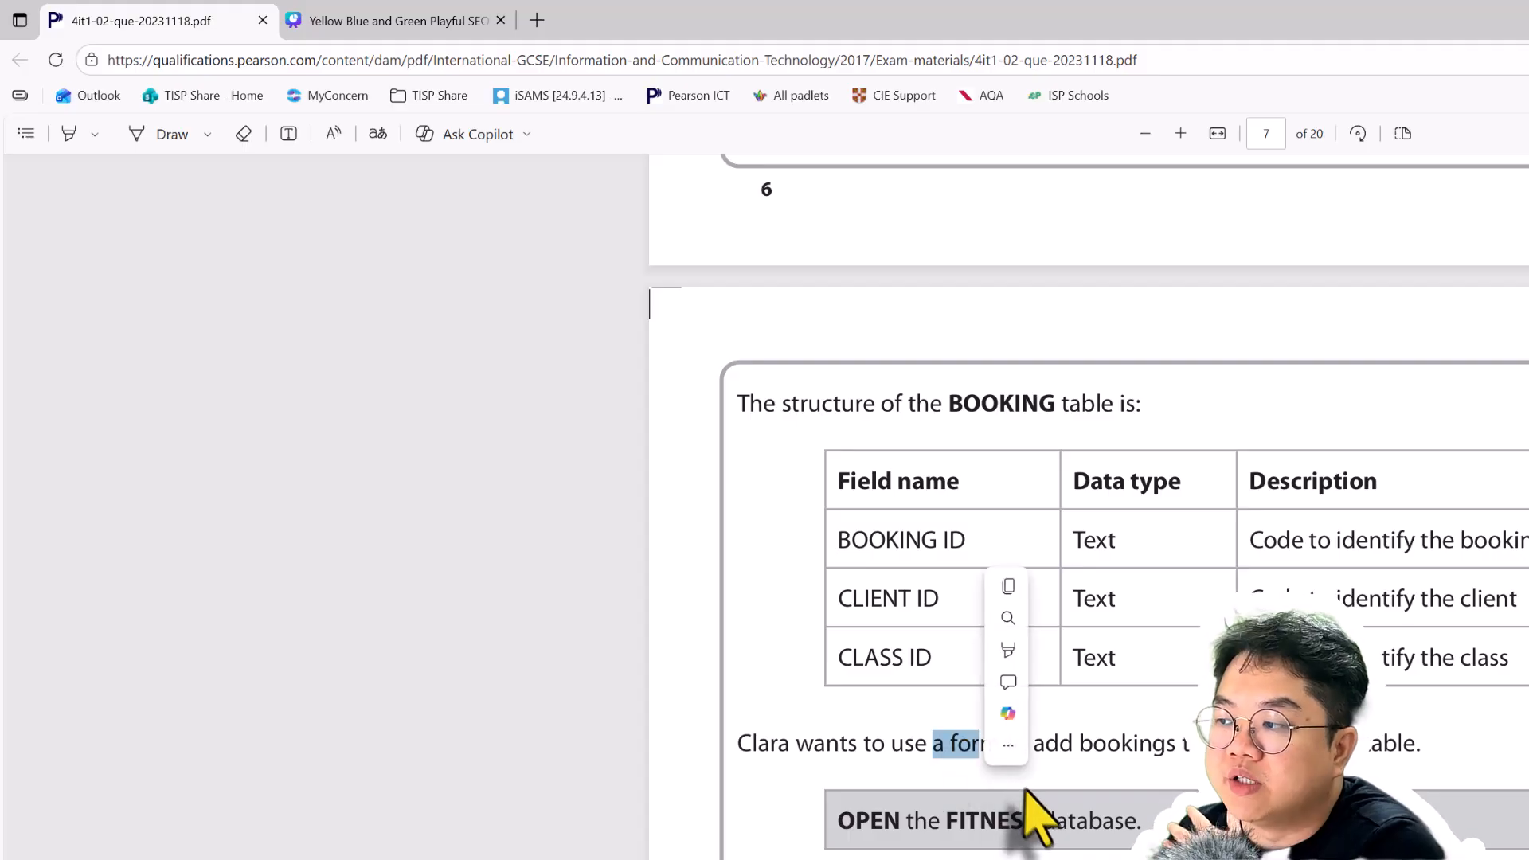
pyautogui.click(877, 809)
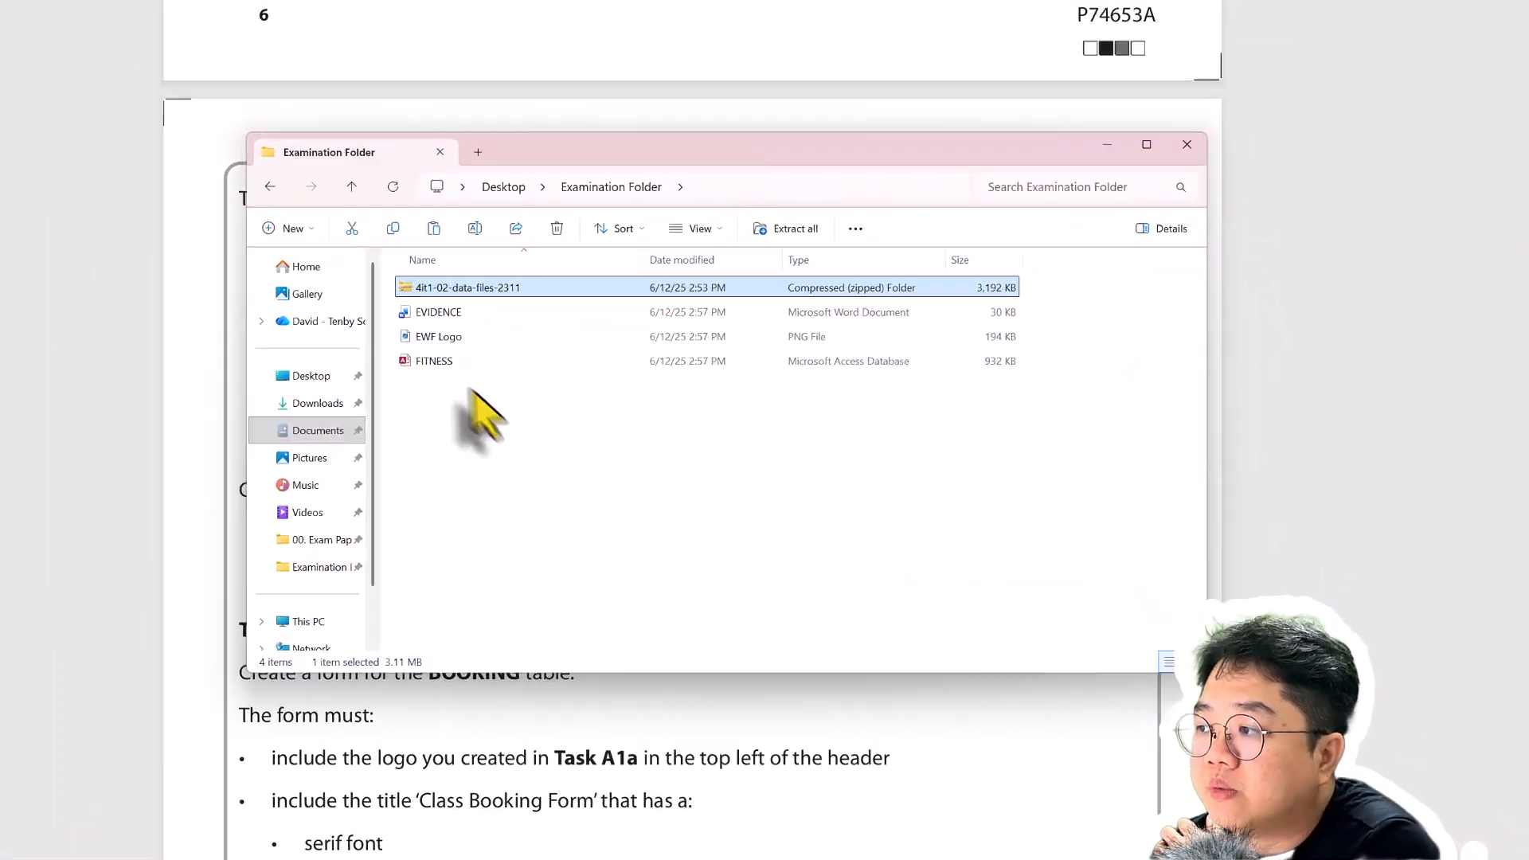
# In the Examination Folder, extract the zipped 4it1-02-data-files-2311 archive to its default destination and close the extracted folder's window
pyautogui.click(522, 360)
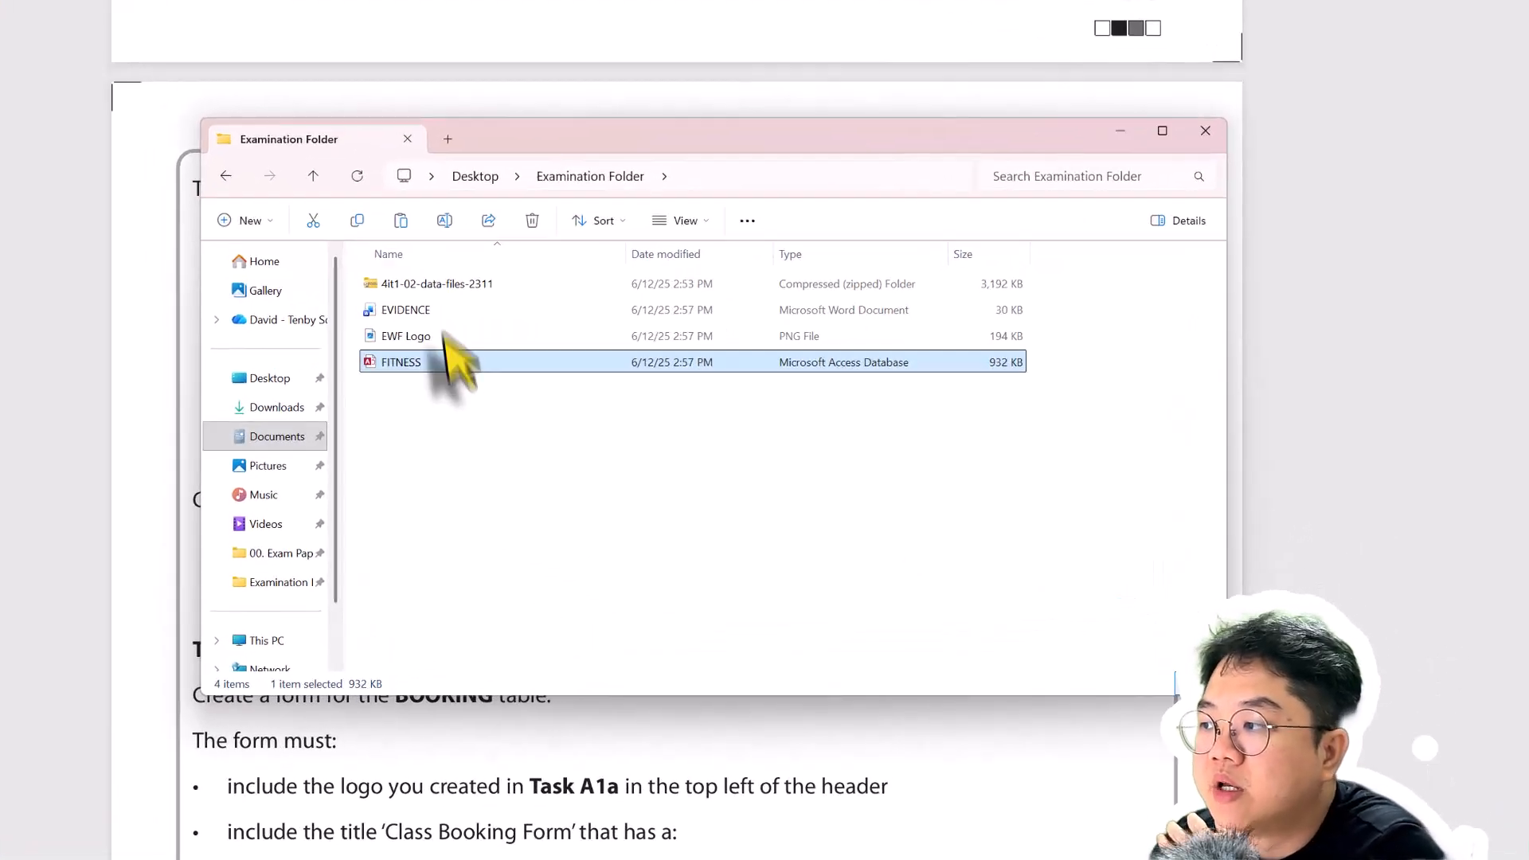
pyautogui.click(596, 305)
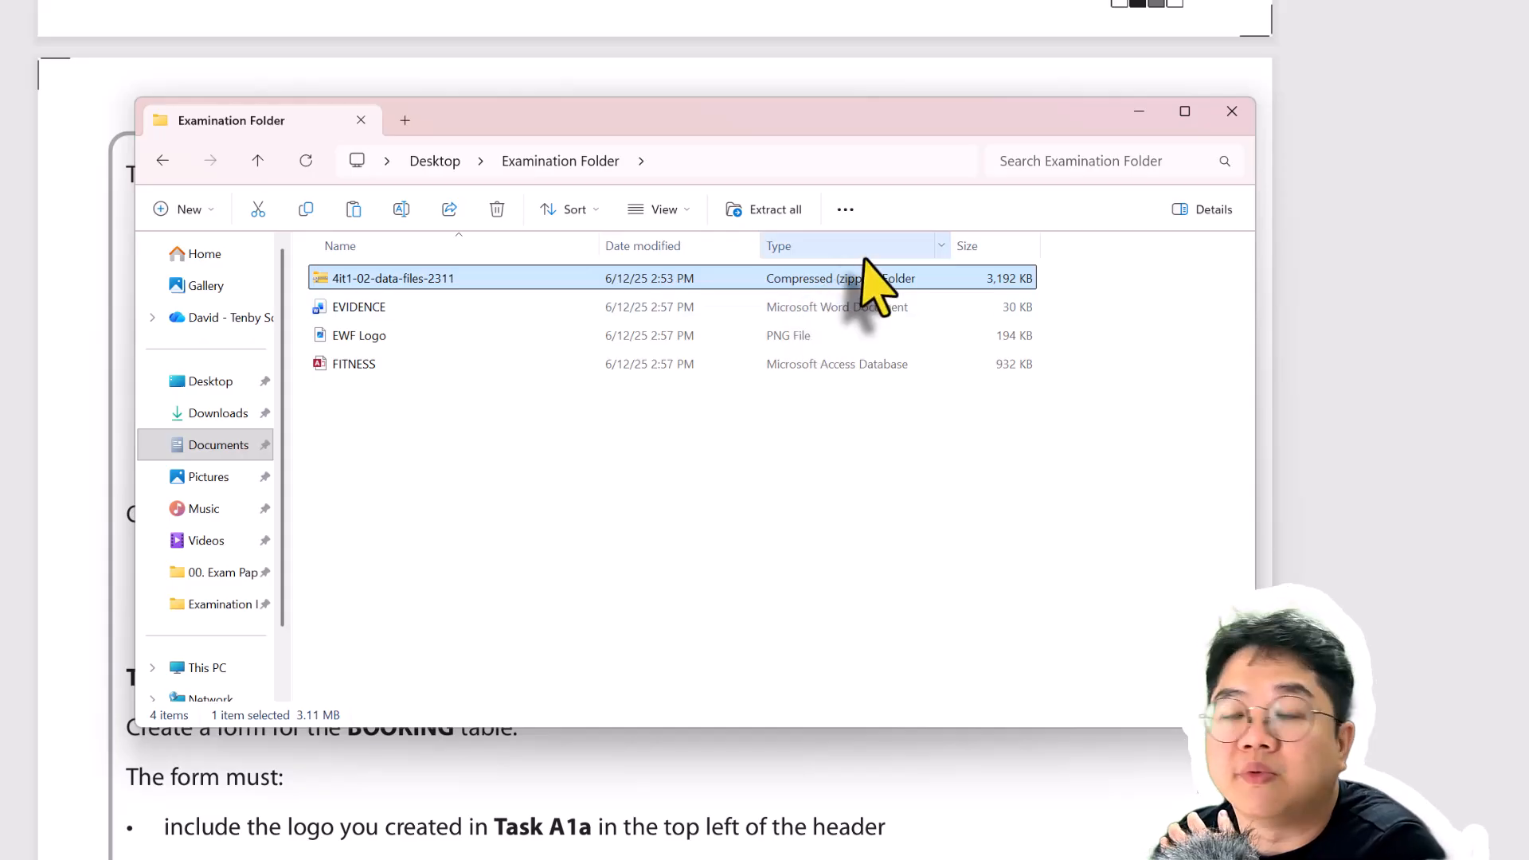
pyautogui.click(757, 210)
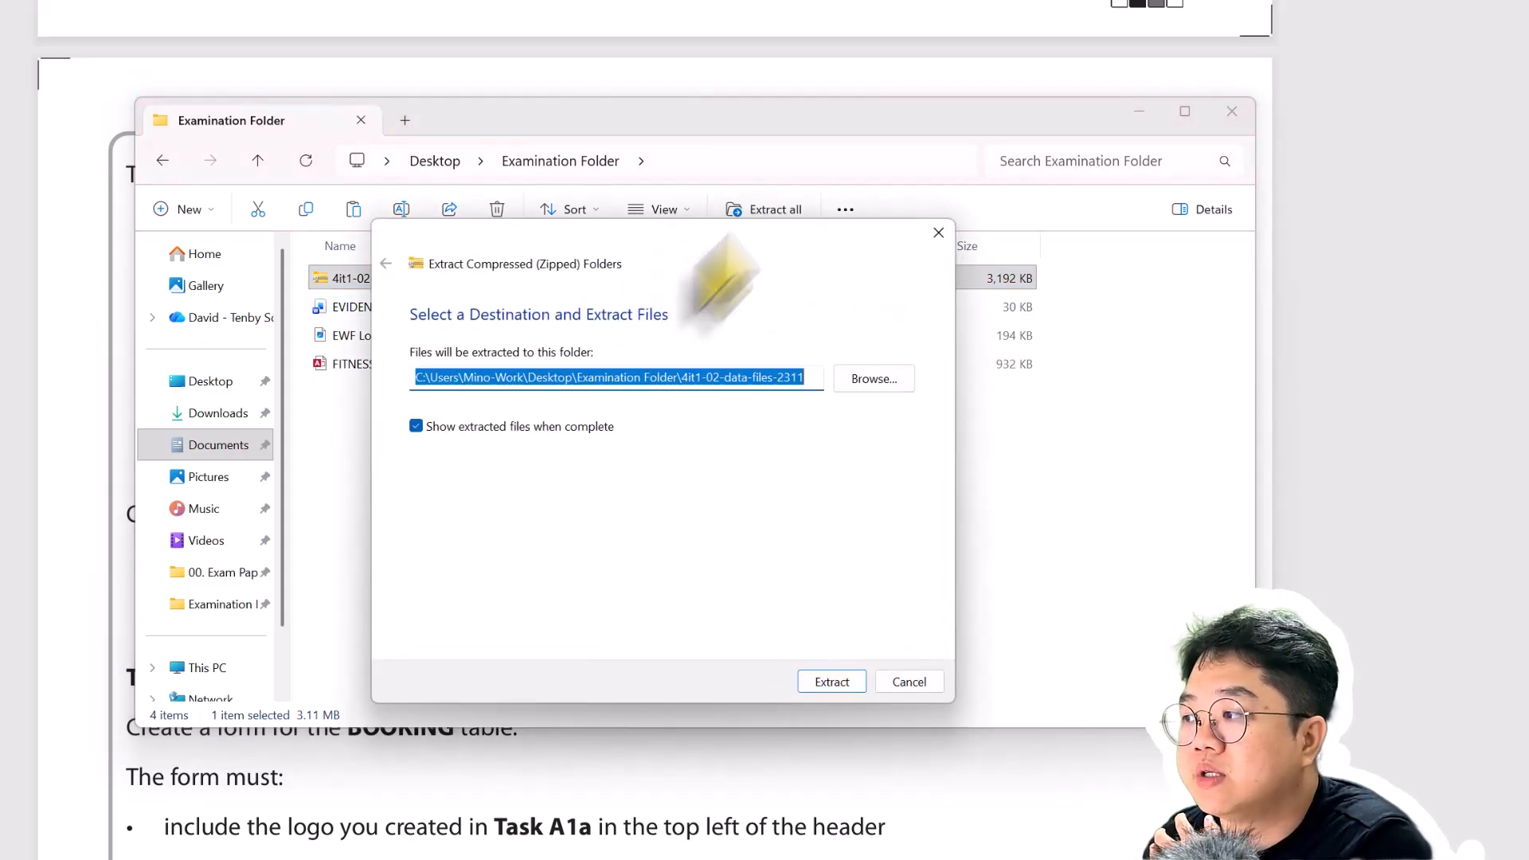
pyautogui.click(832, 683)
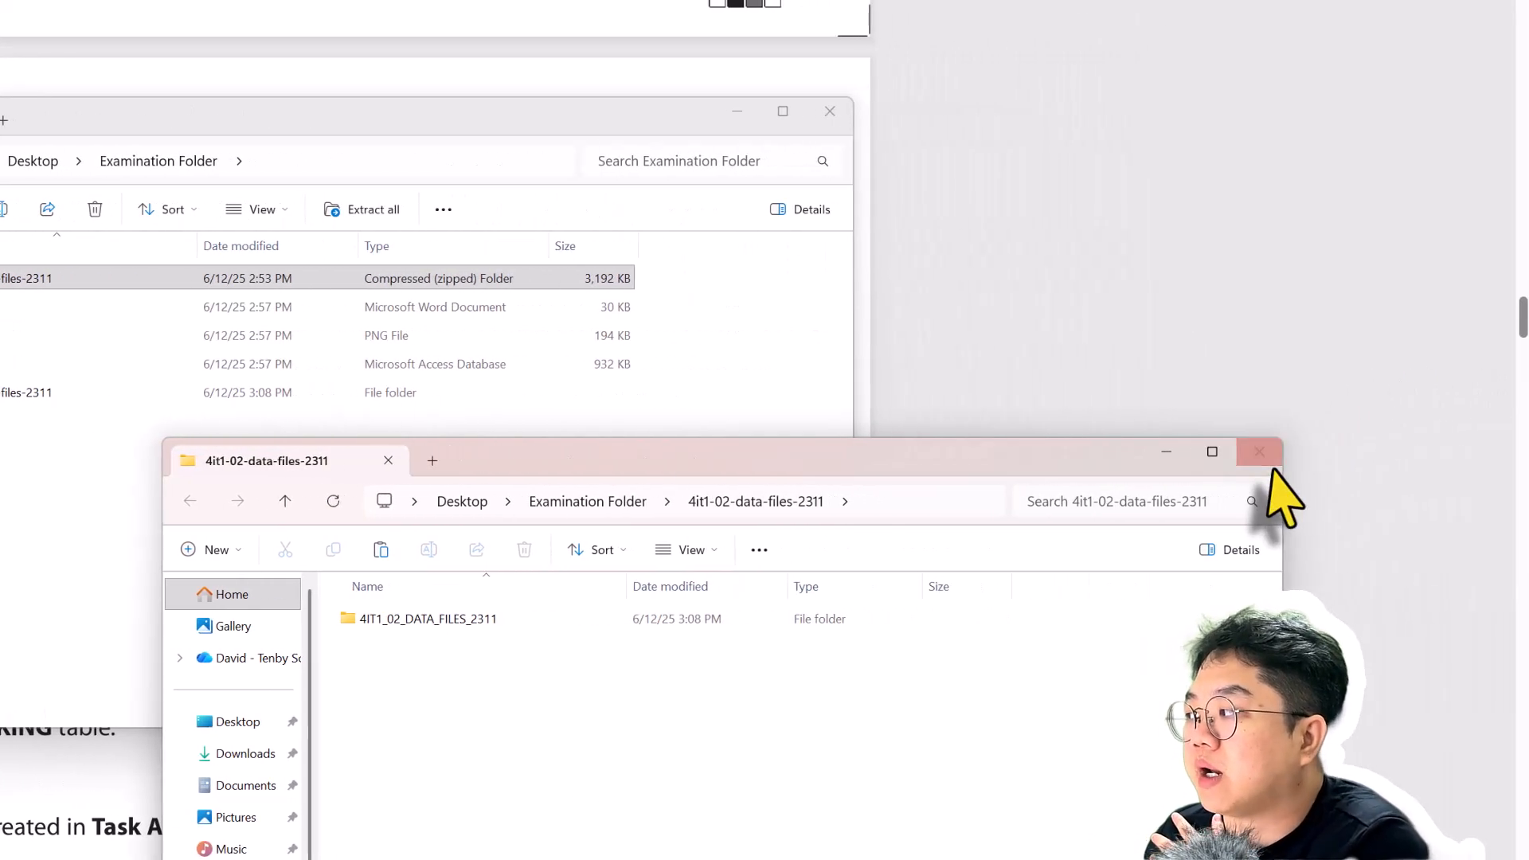
pyautogui.click(1255, 454)
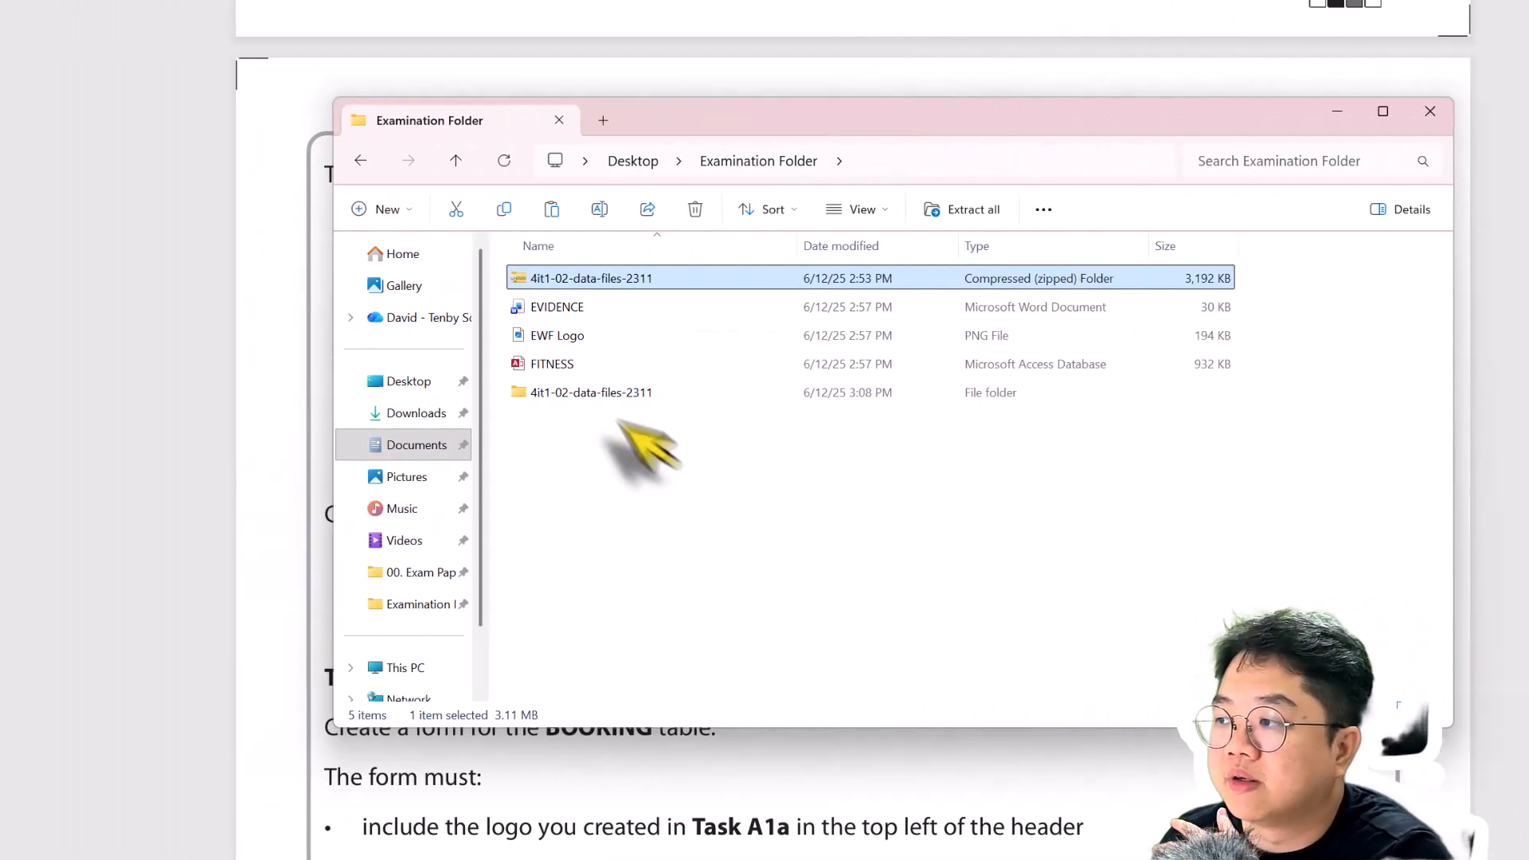
pyautogui.click(631, 457)
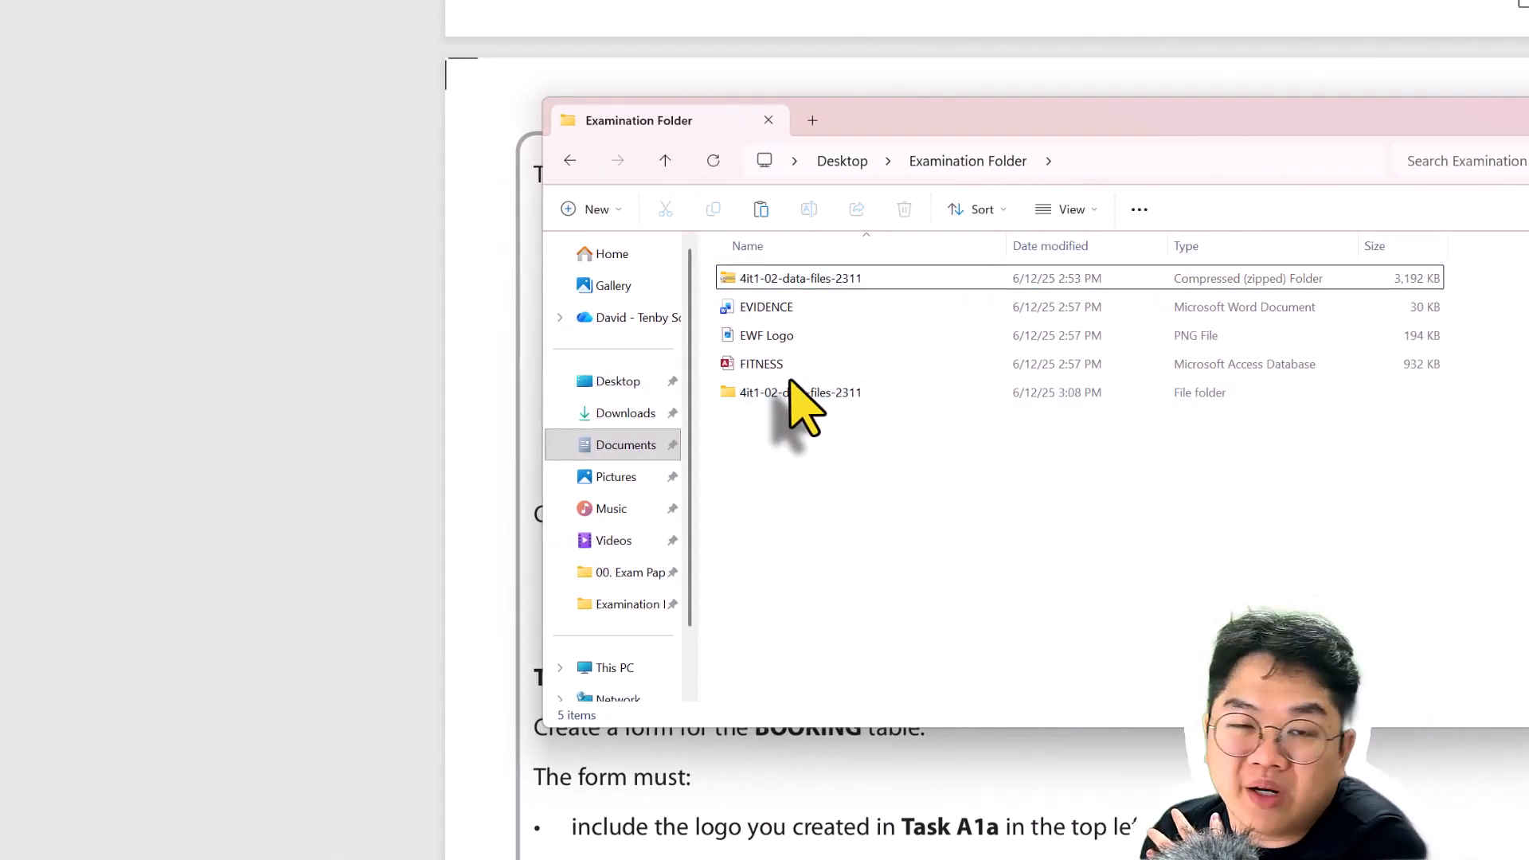
# Open the FITNESS database in Access from the Examination Folder and dismiss the macro security warning
pyautogui.click(788, 368)
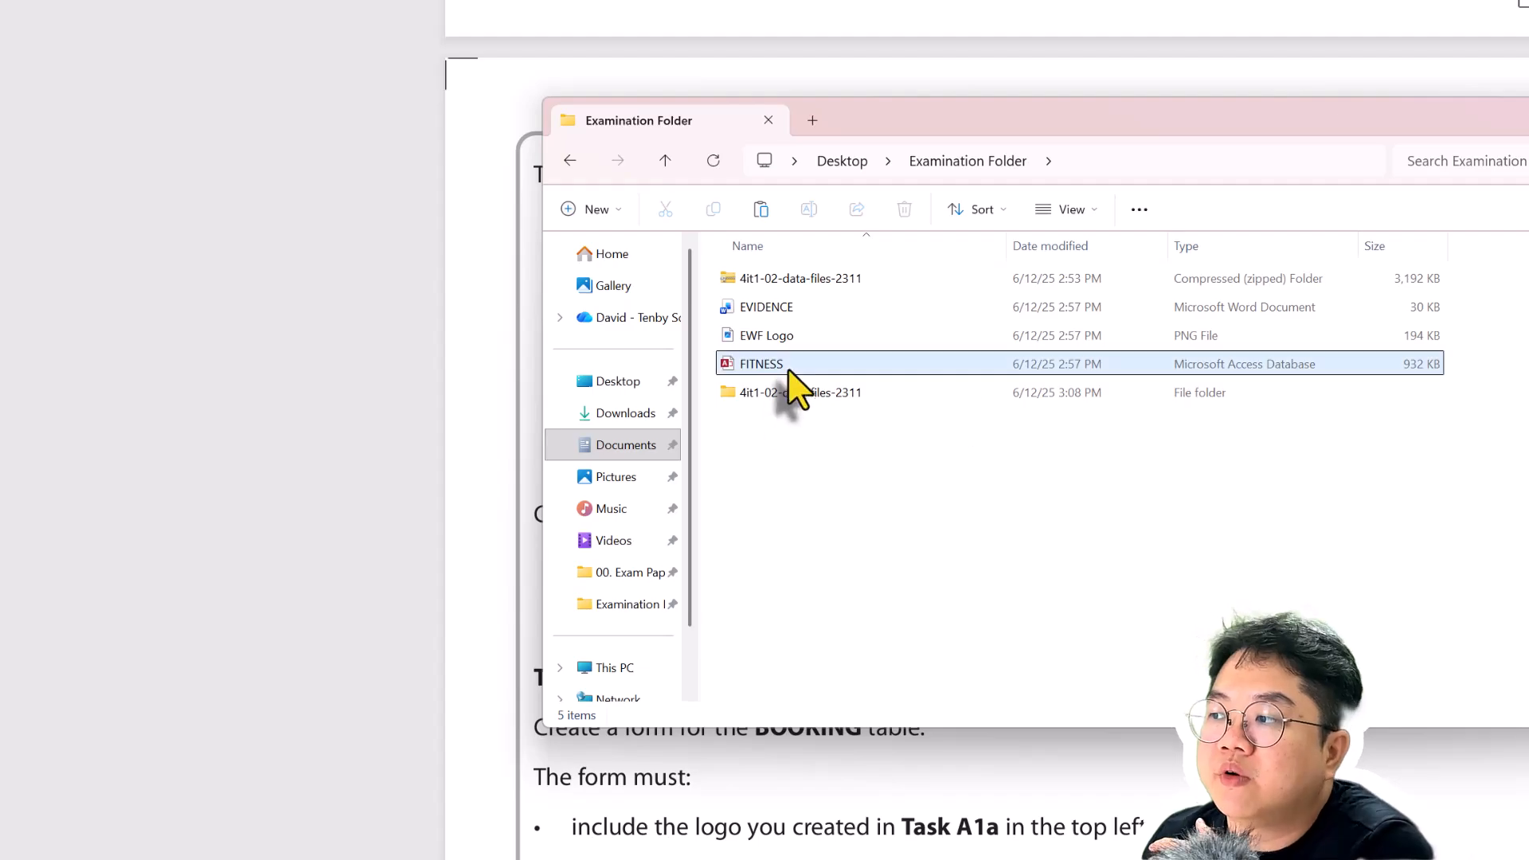
pyautogui.doubleClick(762, 364)
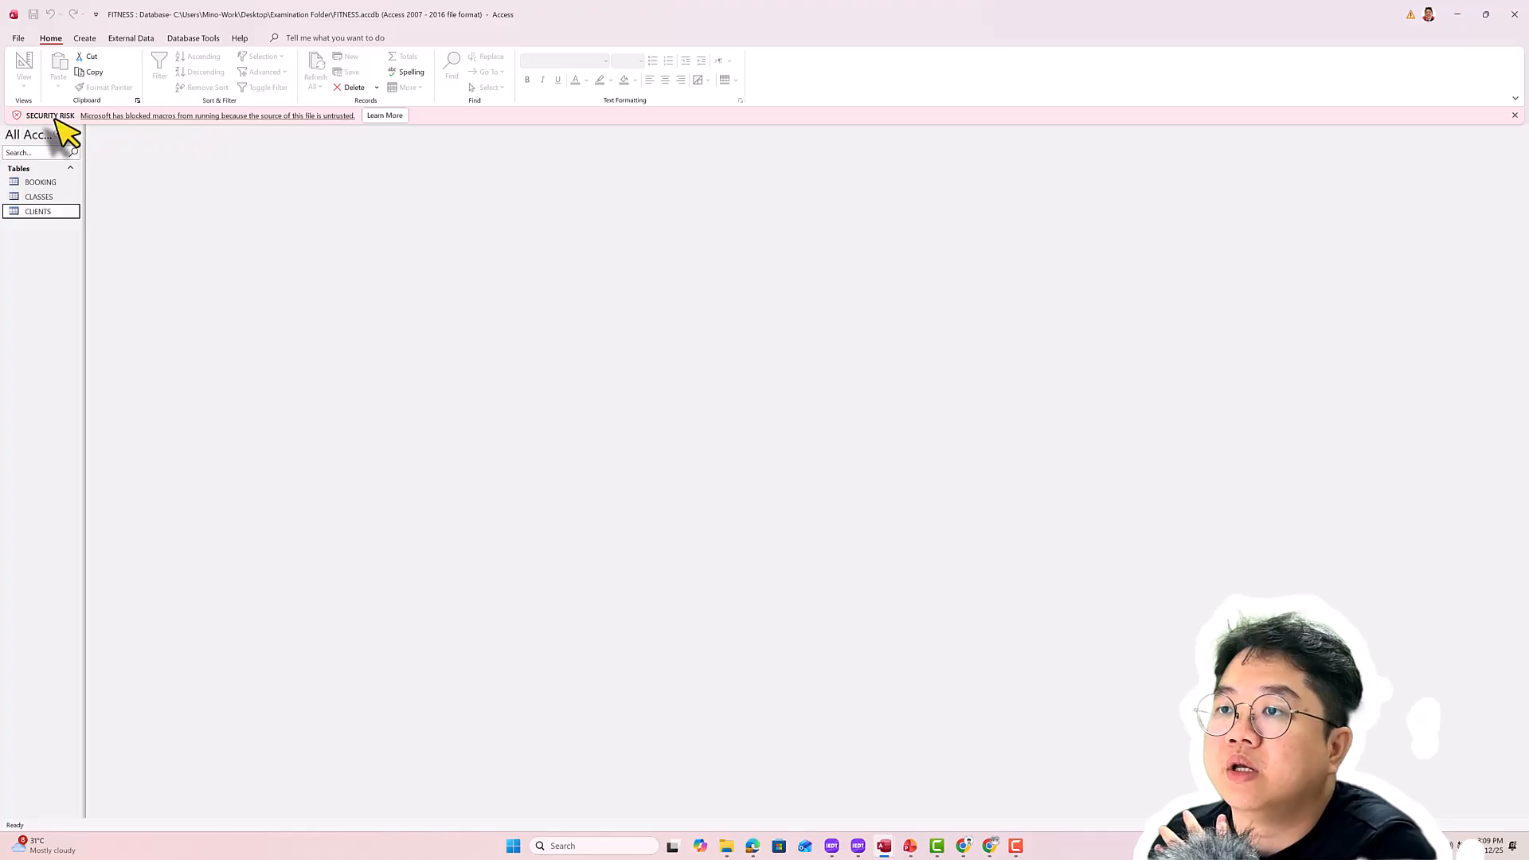
pyautogui.click(1515, 115)
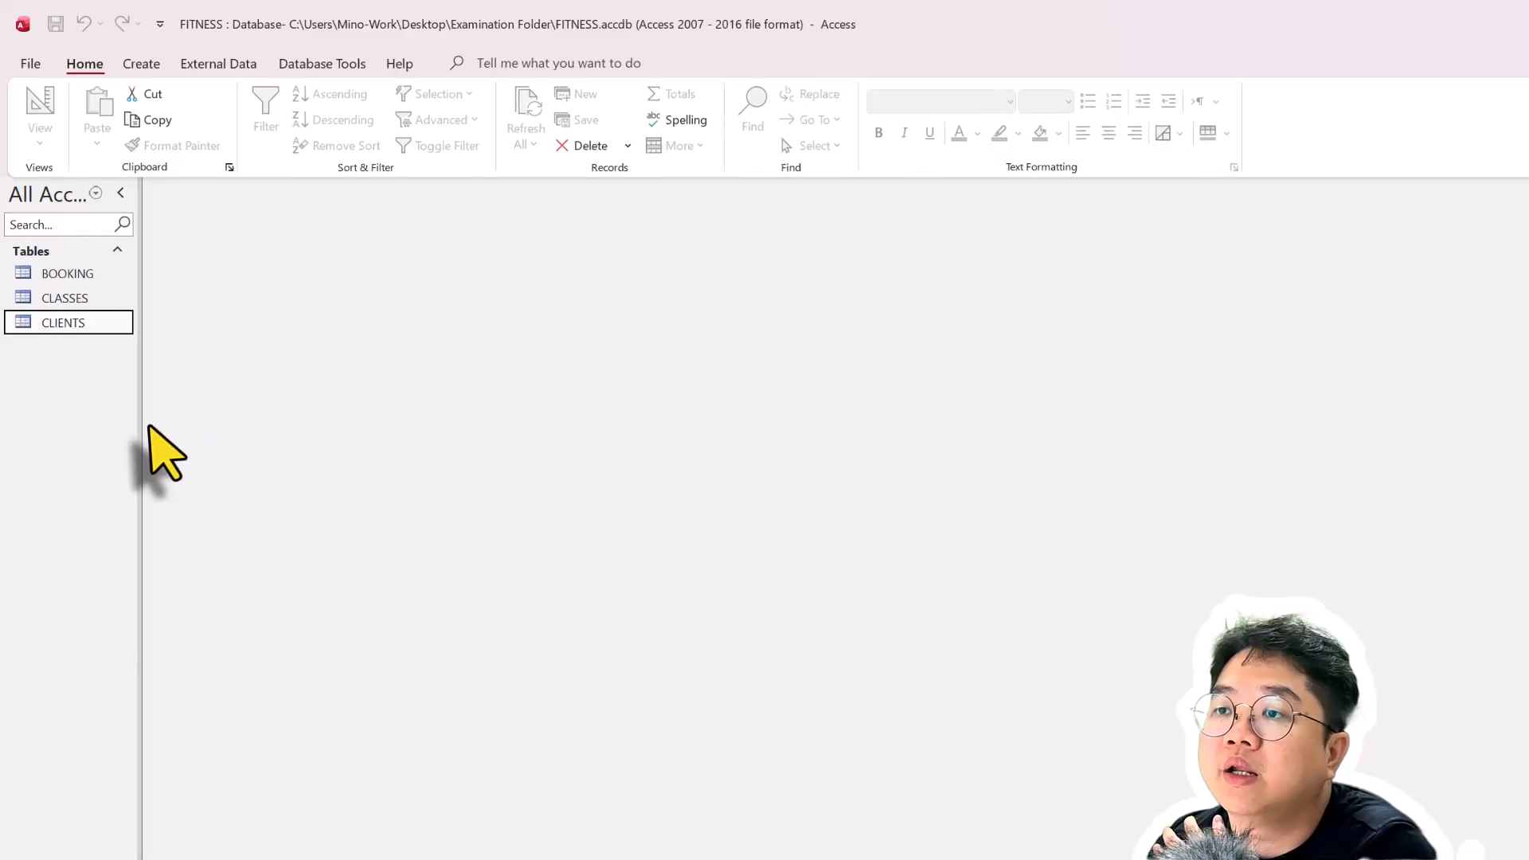
# Open the BOOKING, CLASSES and CLIENTS tables and look through their fields and records
pyautogui.doubleClick(69, 273)
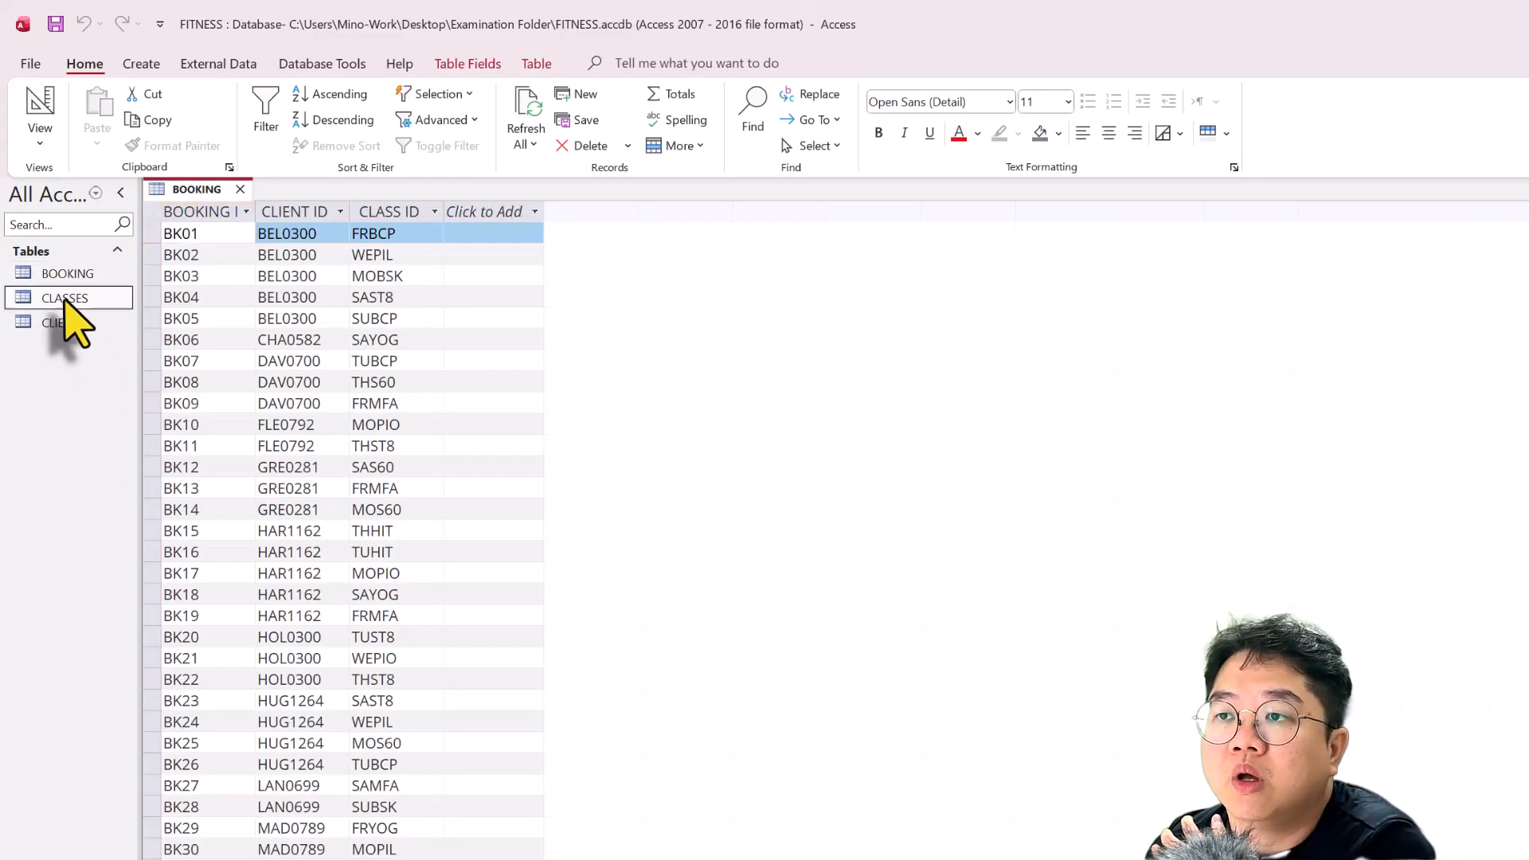
pyautogui.doubleClick(65, 298)
pyautogui.doubleClick(64, 323)
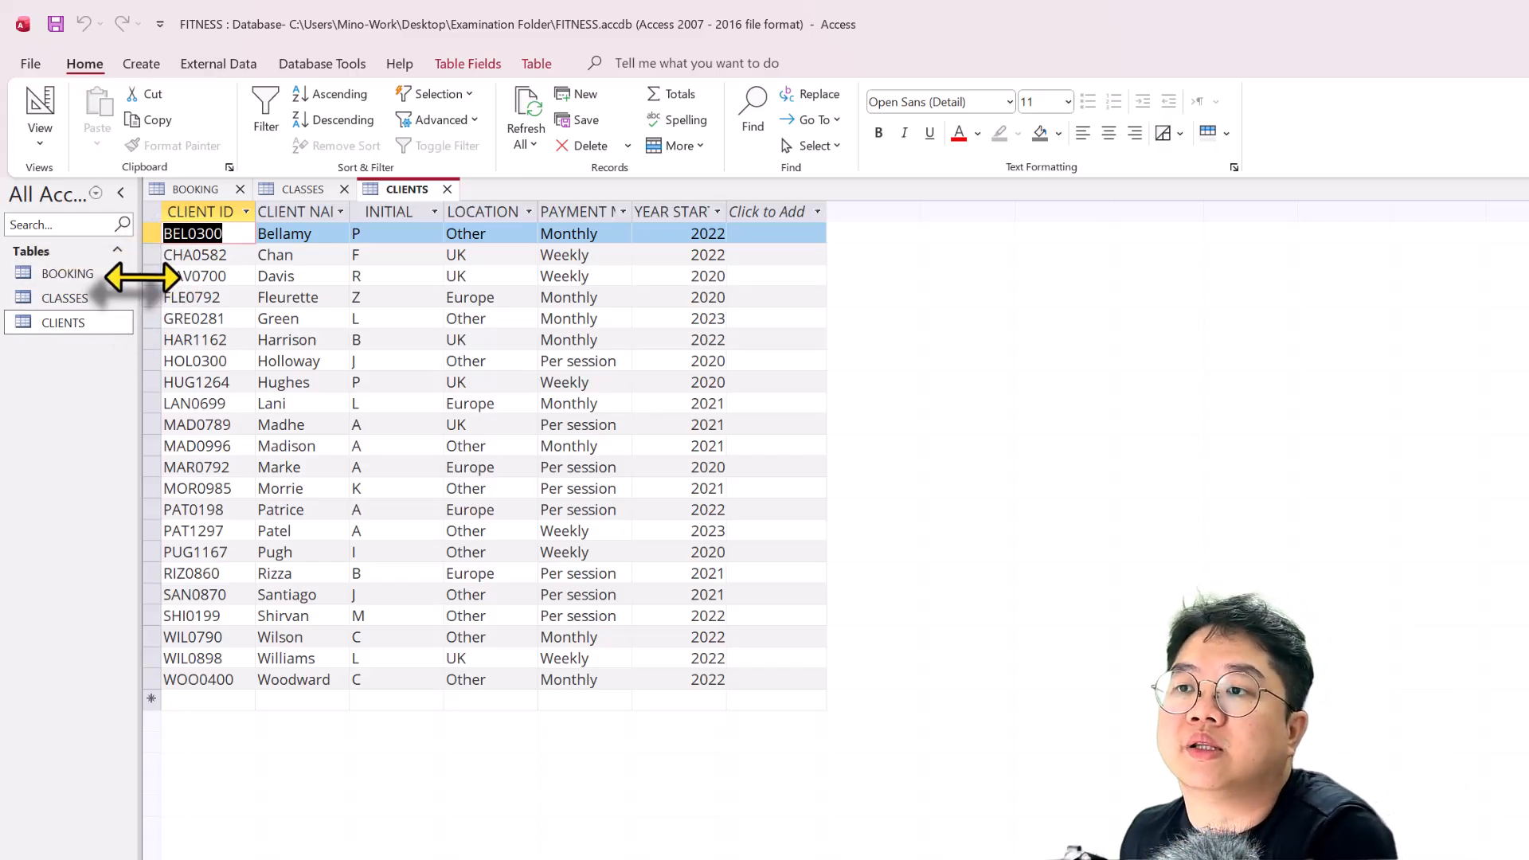
pyautogui.moveTo(151, 276); pyautogui.dragTo(75, 301)
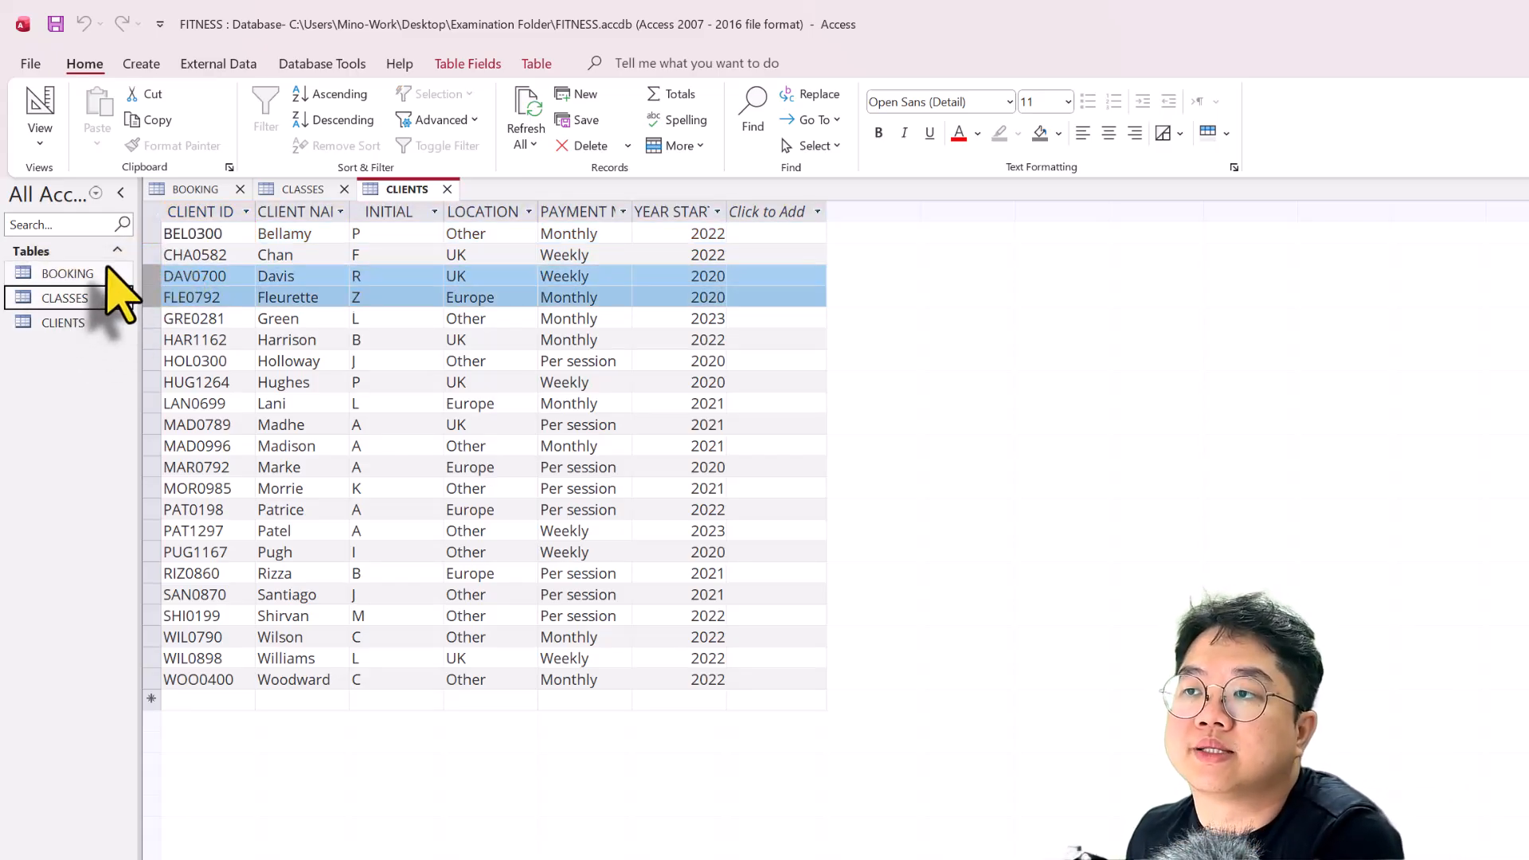
pyautogui.click(228, 209)
pyautogui.click(227, 191)
pyautogui.click(298, 189)
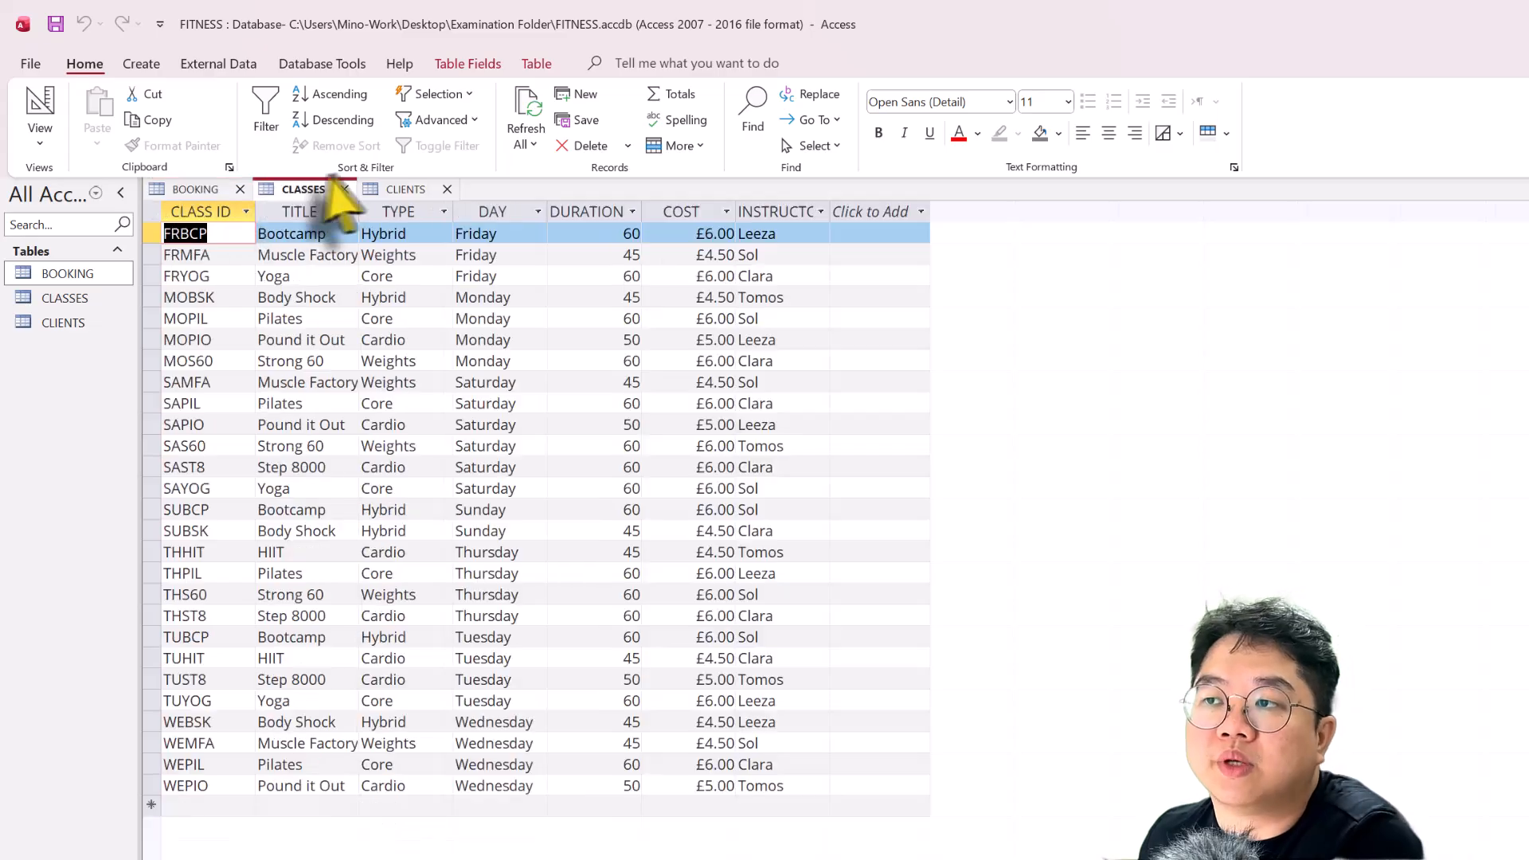
pyautogui.click(411, 189)
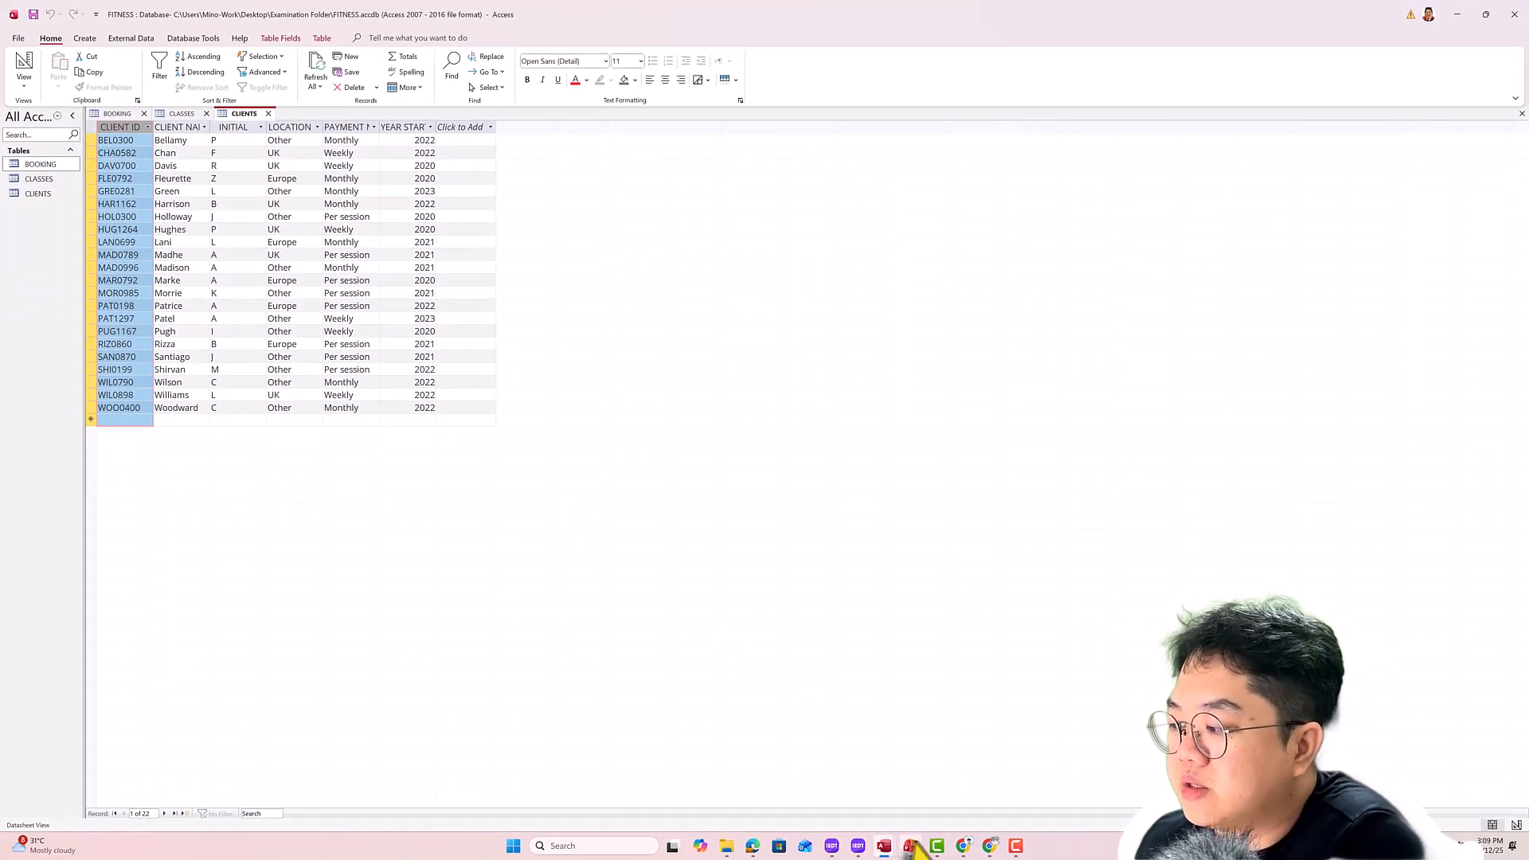
# Switch to the exam paper in Edge, read the Task A2a form requirements, and return to the FITNESS database in Access
pyautogui.click(753, 846)
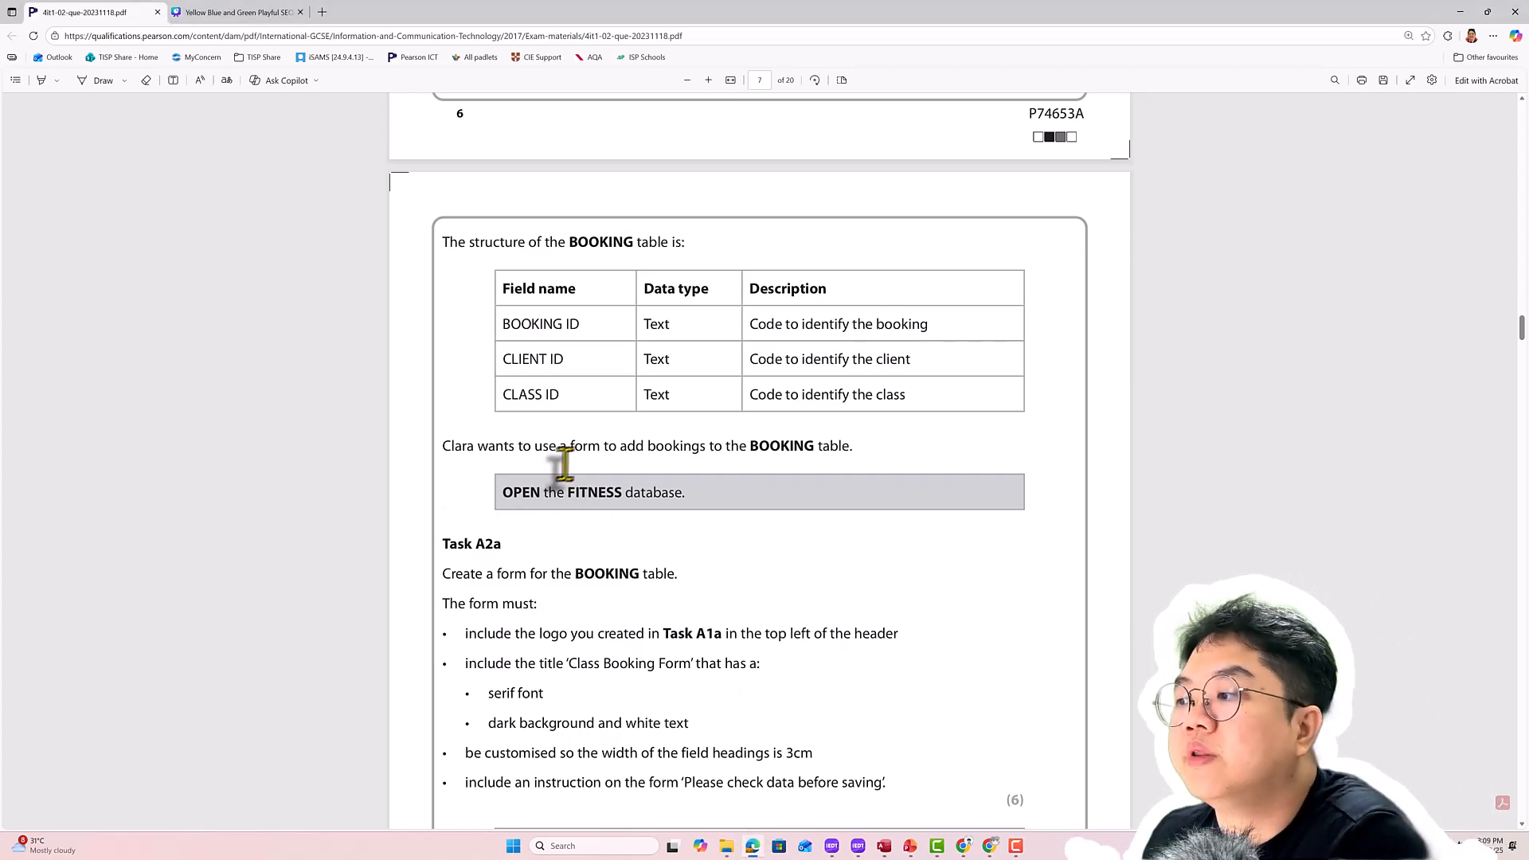
pyautogui.scroll(-3, 564, 464)
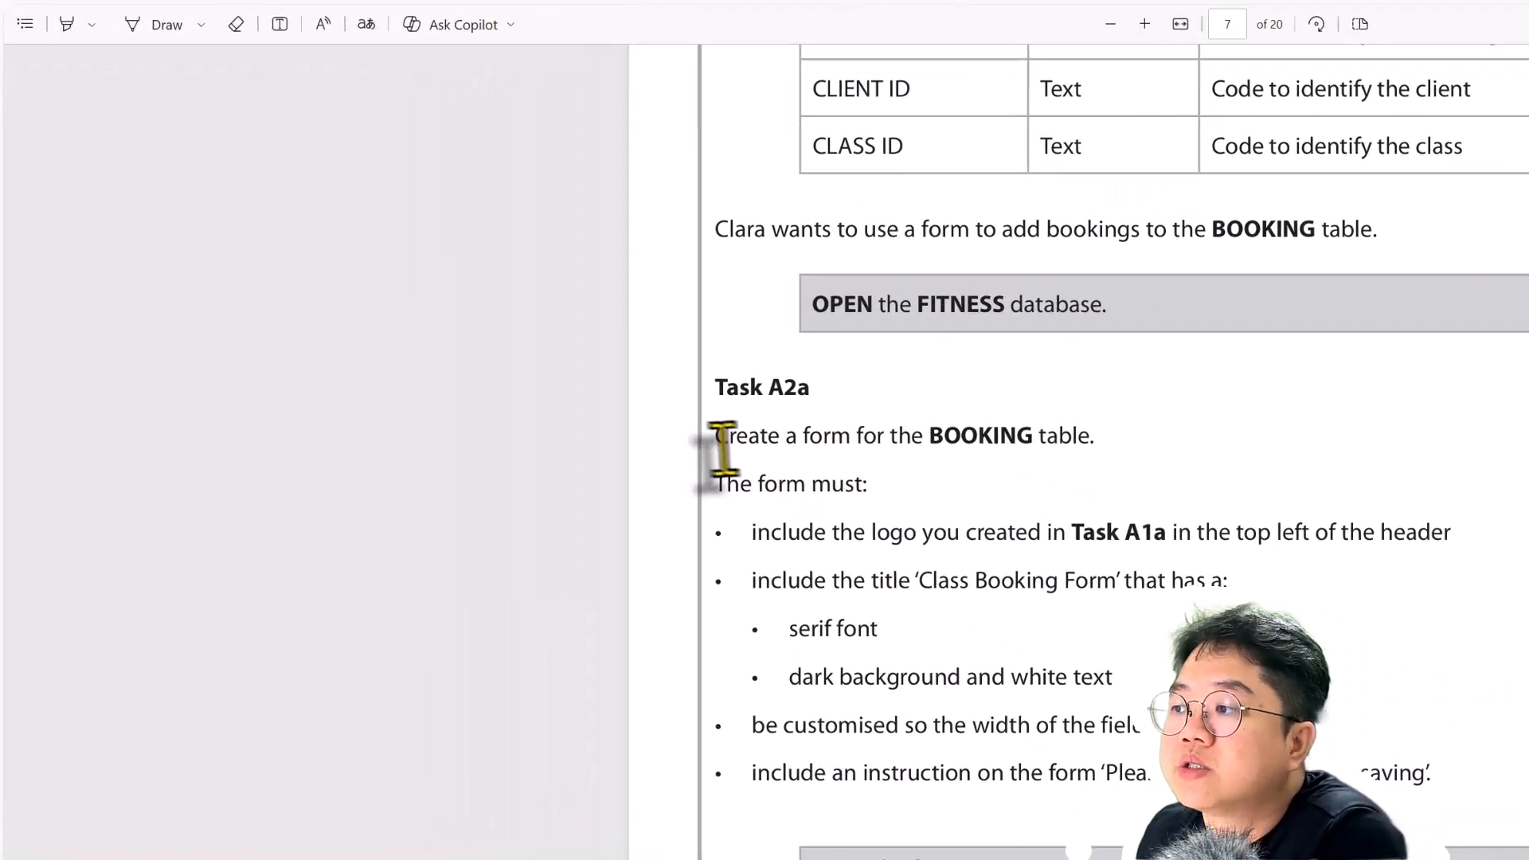
pyautogui.moveTo(442, 335); pyautogui.dragTo(511, 335)
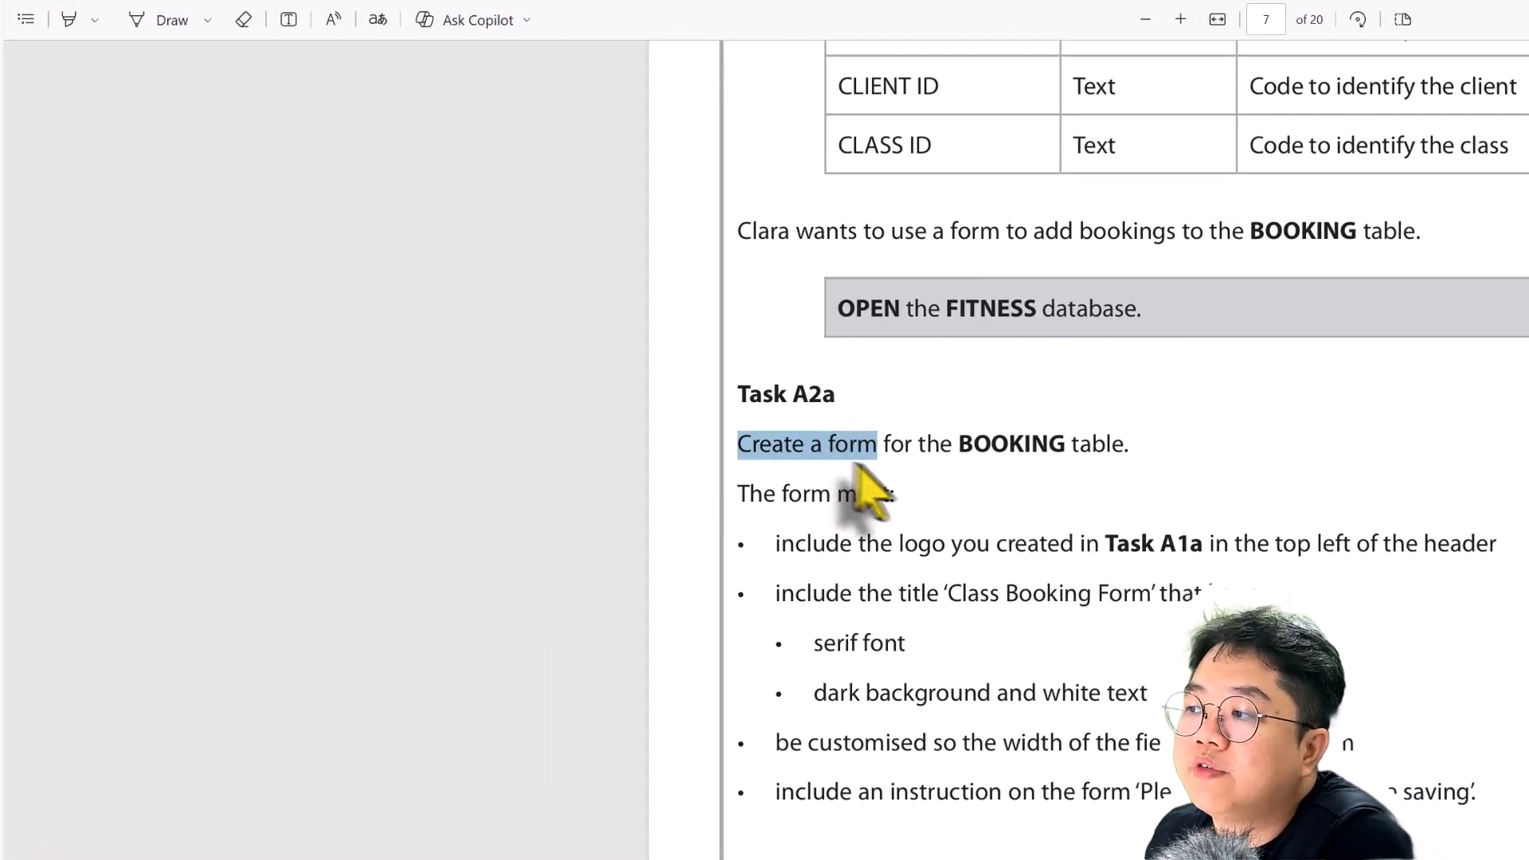
pyautogui.click(1214, 537)
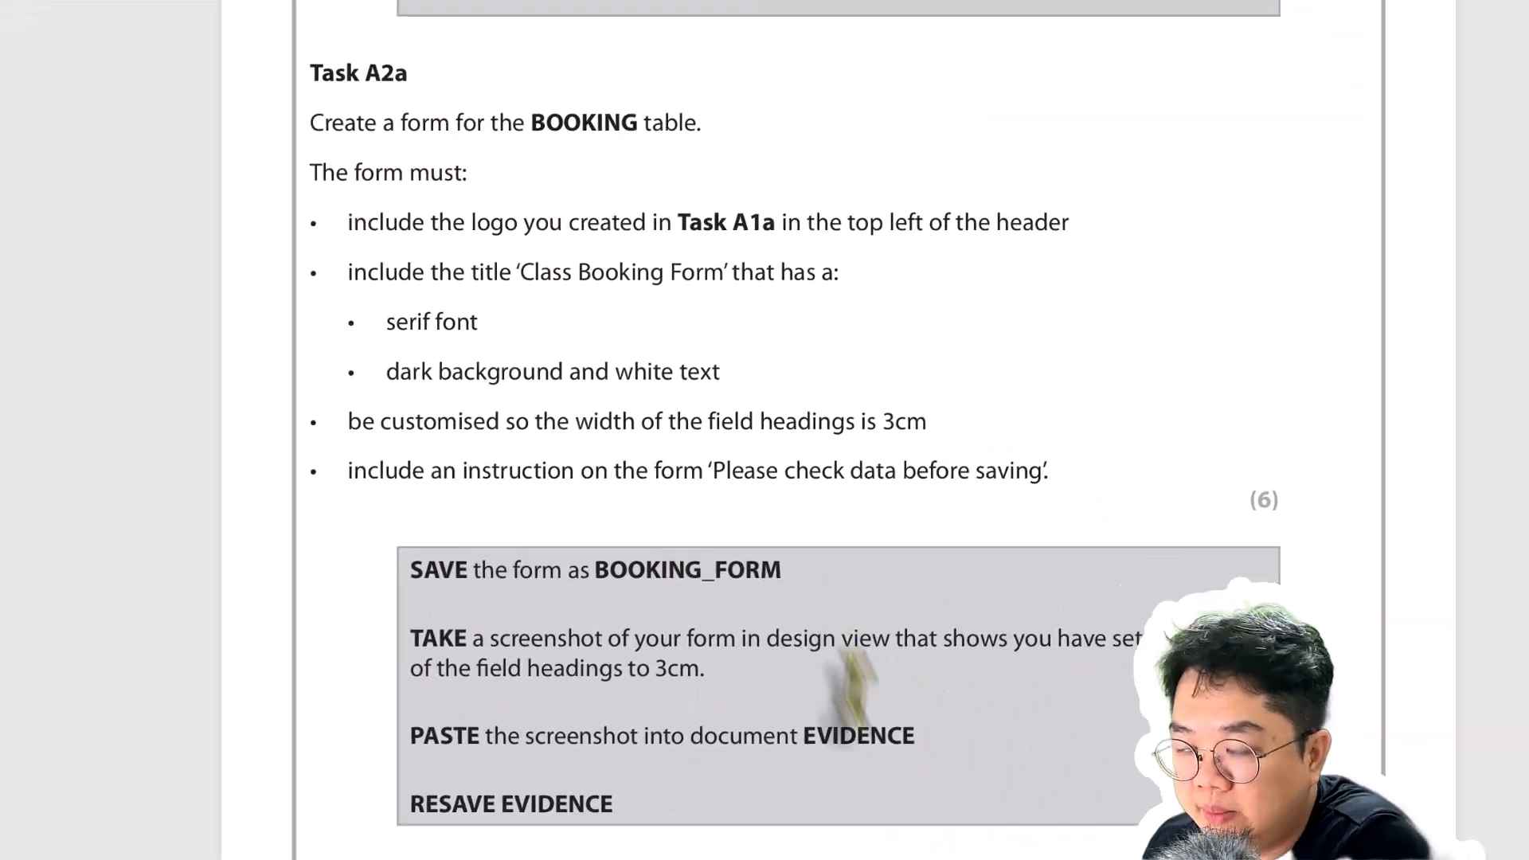
pyautogui.scroll(3, 876, 474)
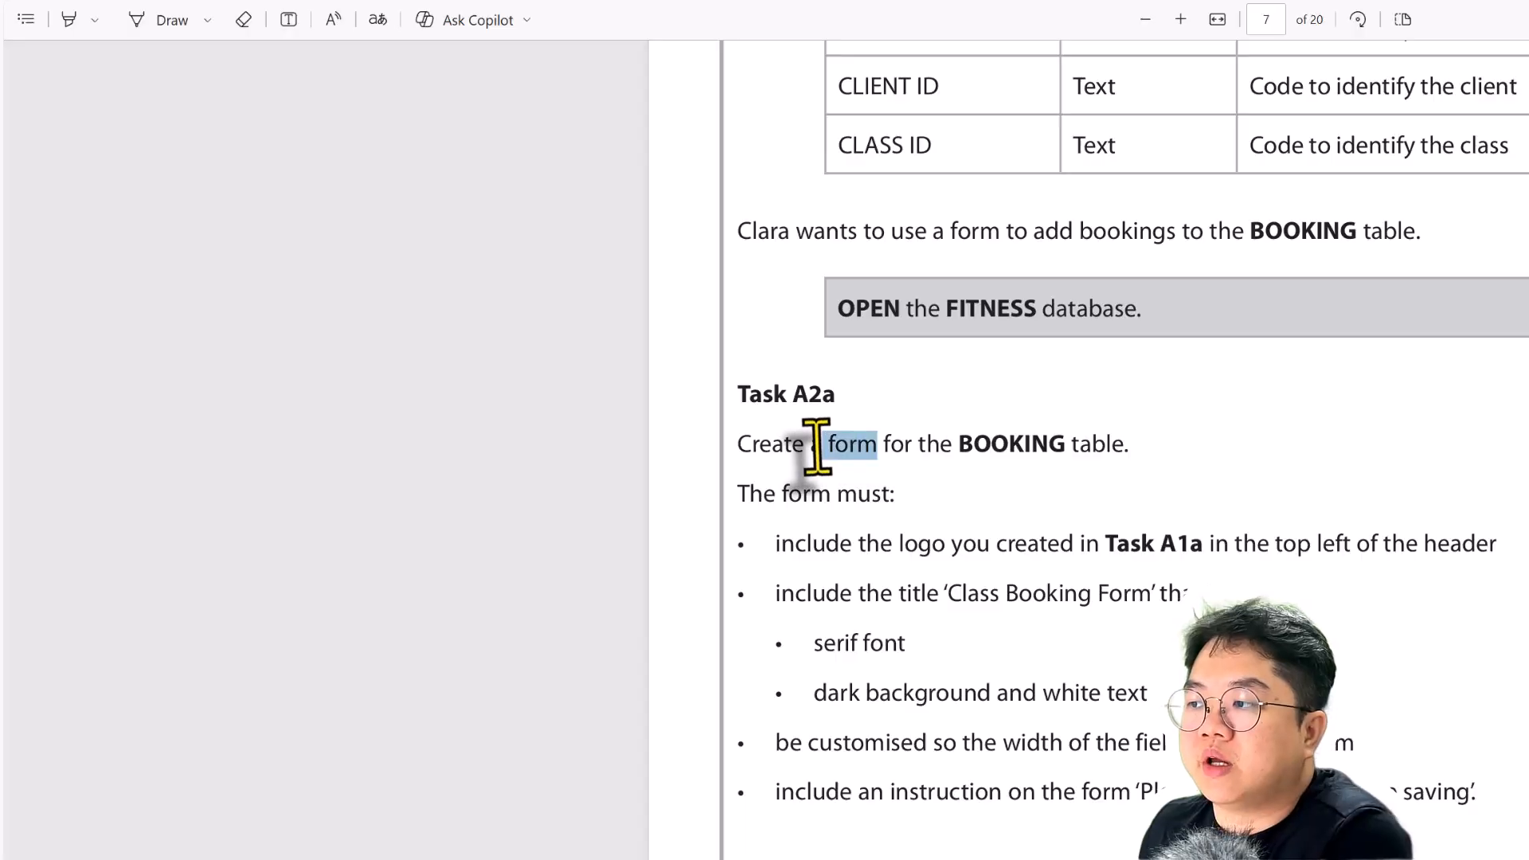
pyautogui.click(1035, 681)
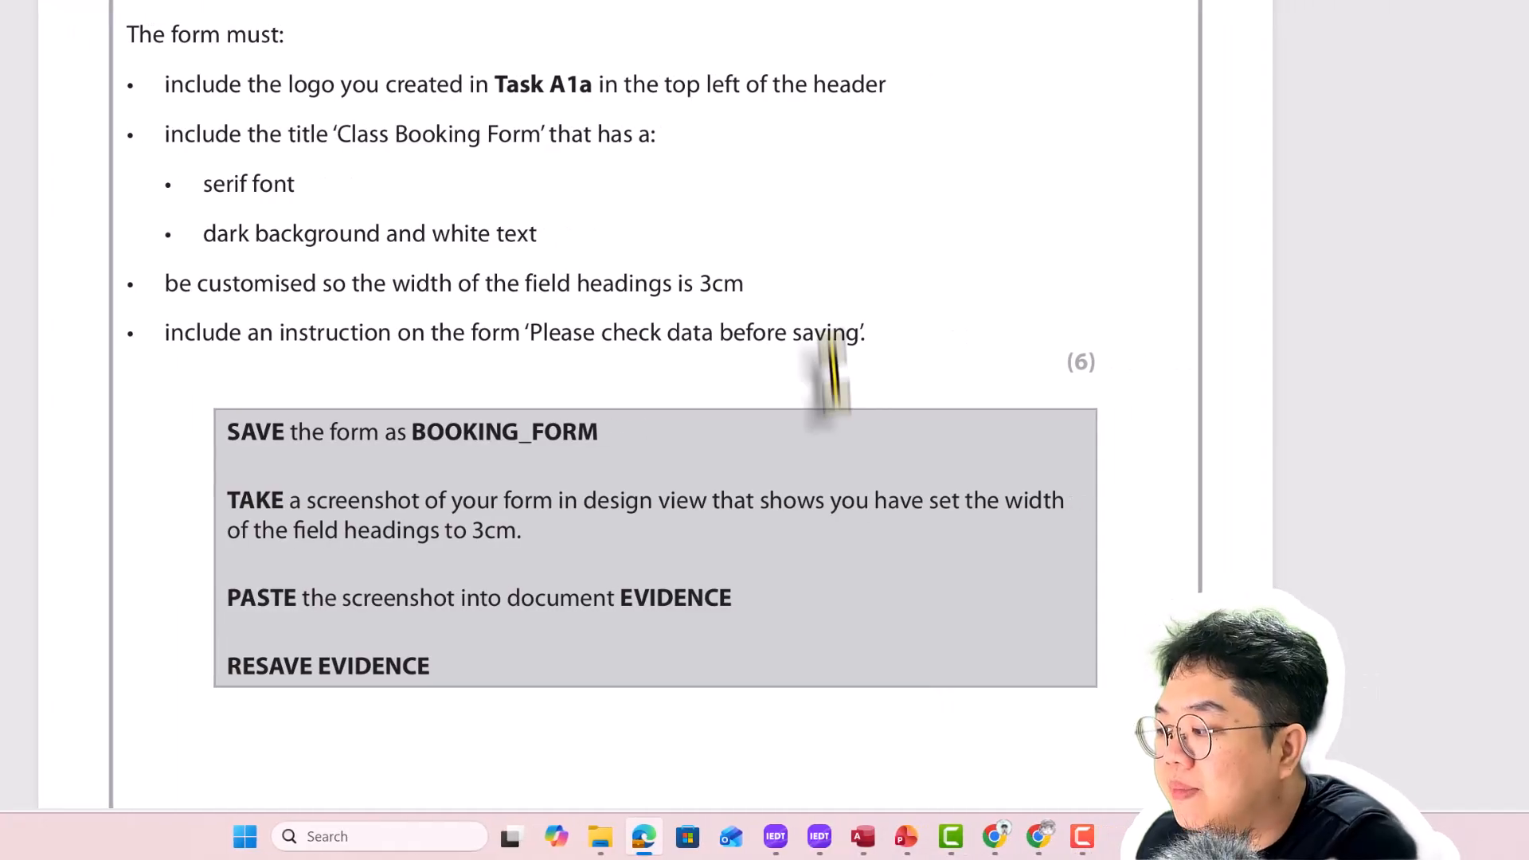
pyautogui.moveTo(980, 836)
pyautogui.click(733, 776)
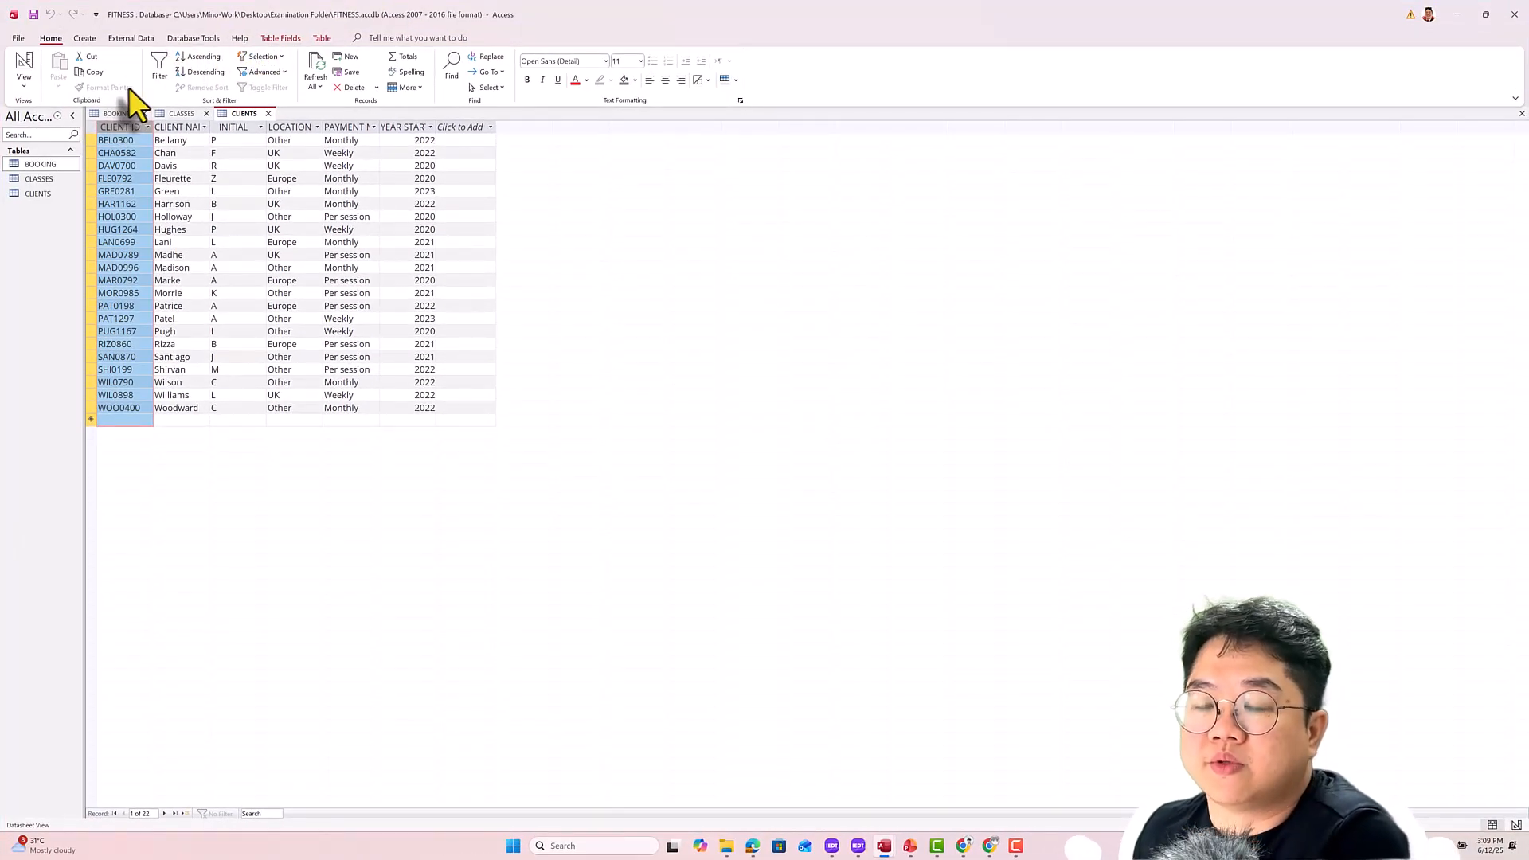
pyautogui.click(86, 38)
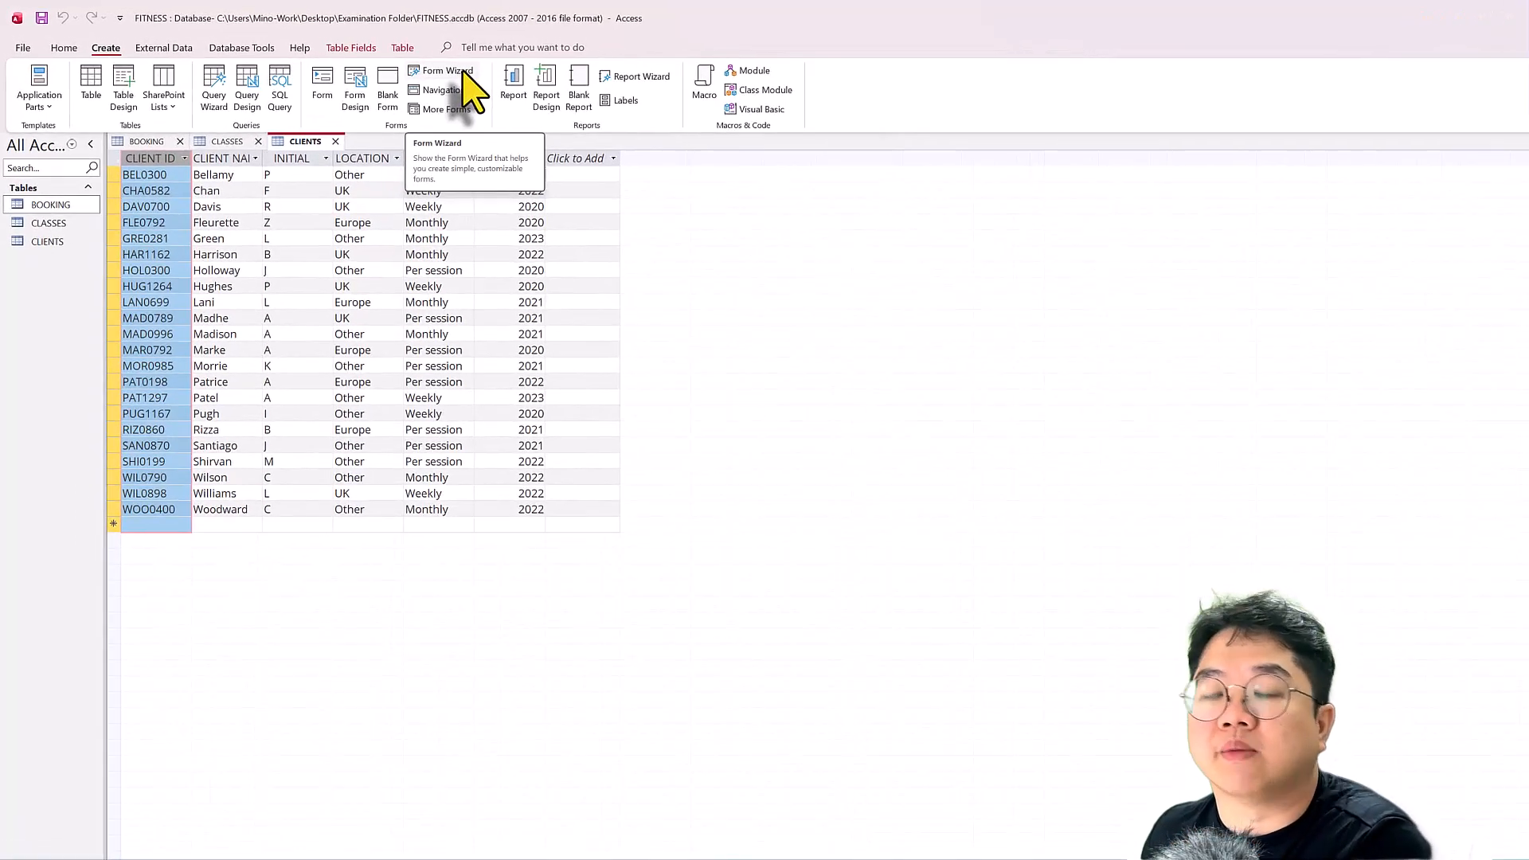
pyautogui.click(371, 57)
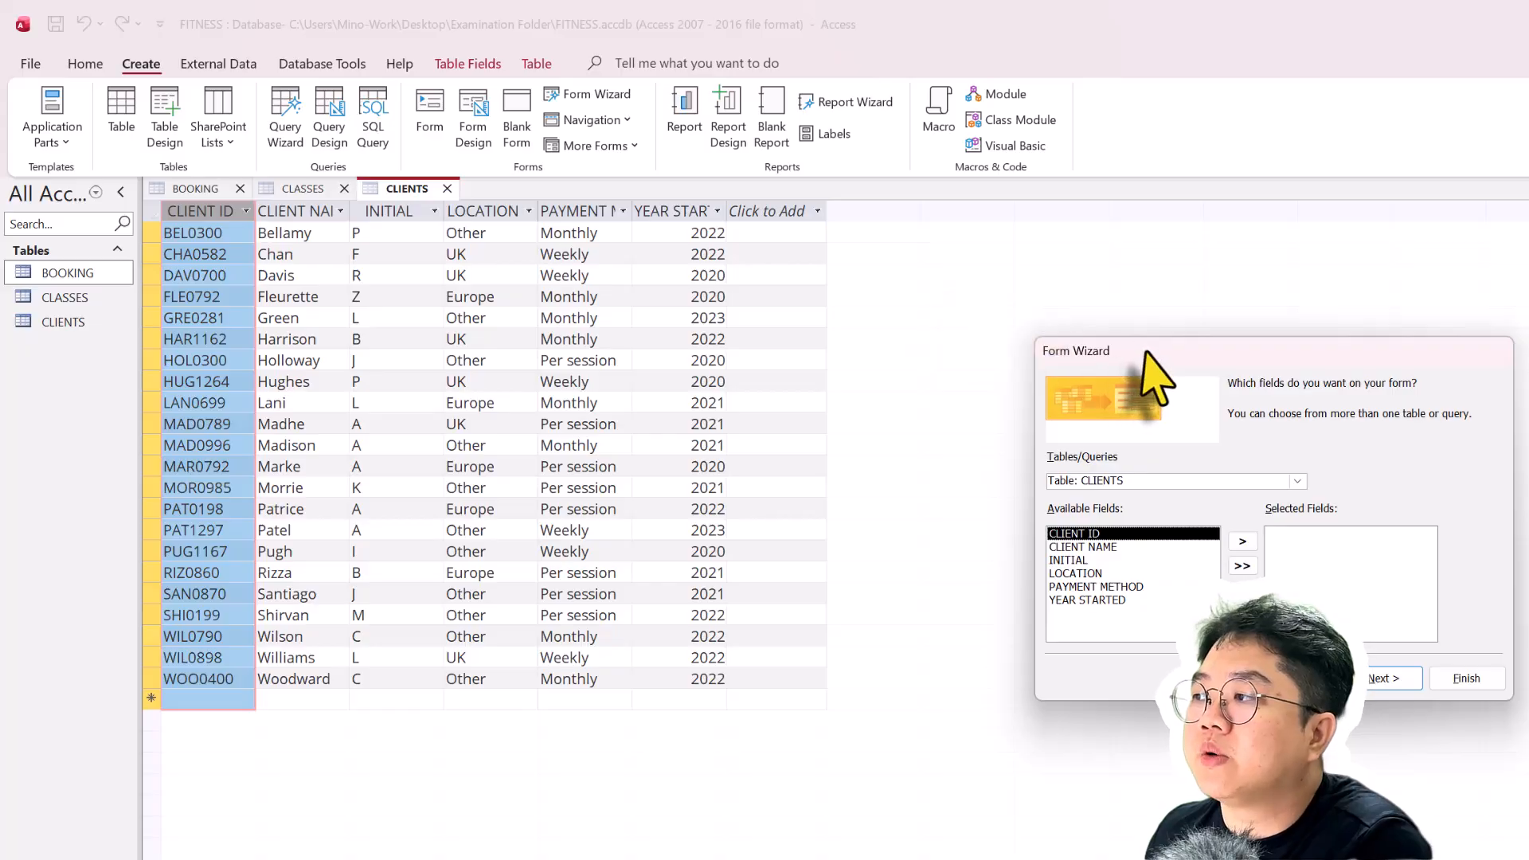
pyautogui.moveTo(1139, 351); pyautogui.dragTo(1015, 324)
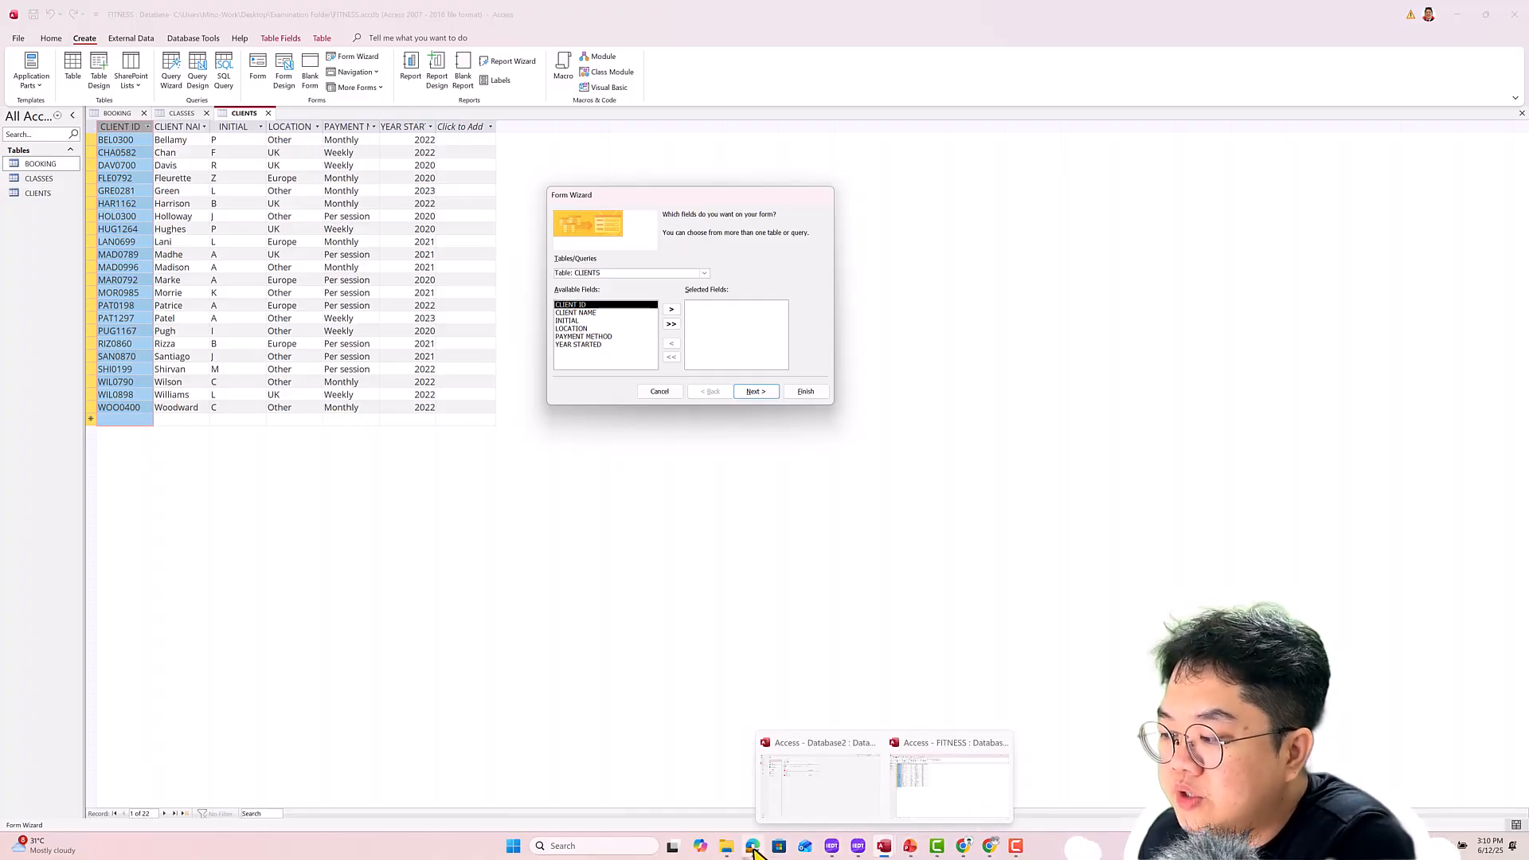
# Check in the exam paper in Edge which table the Task A2a form is for, and return to Access
pyautogui.click(752, 846)
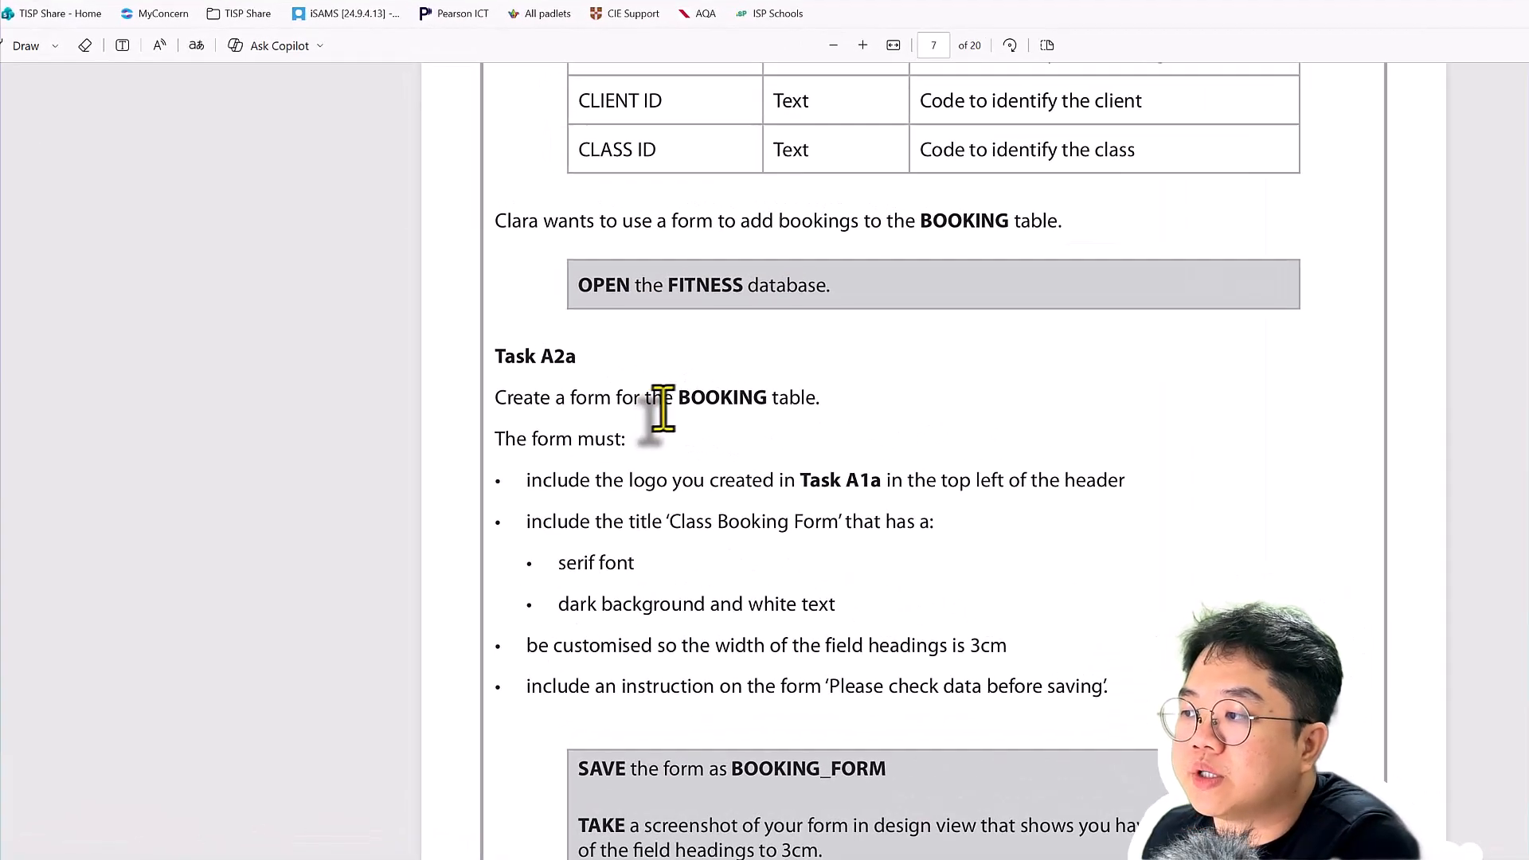
pyautogui.moveTo(573, 335); pyautogui.dragTo(646, 337)
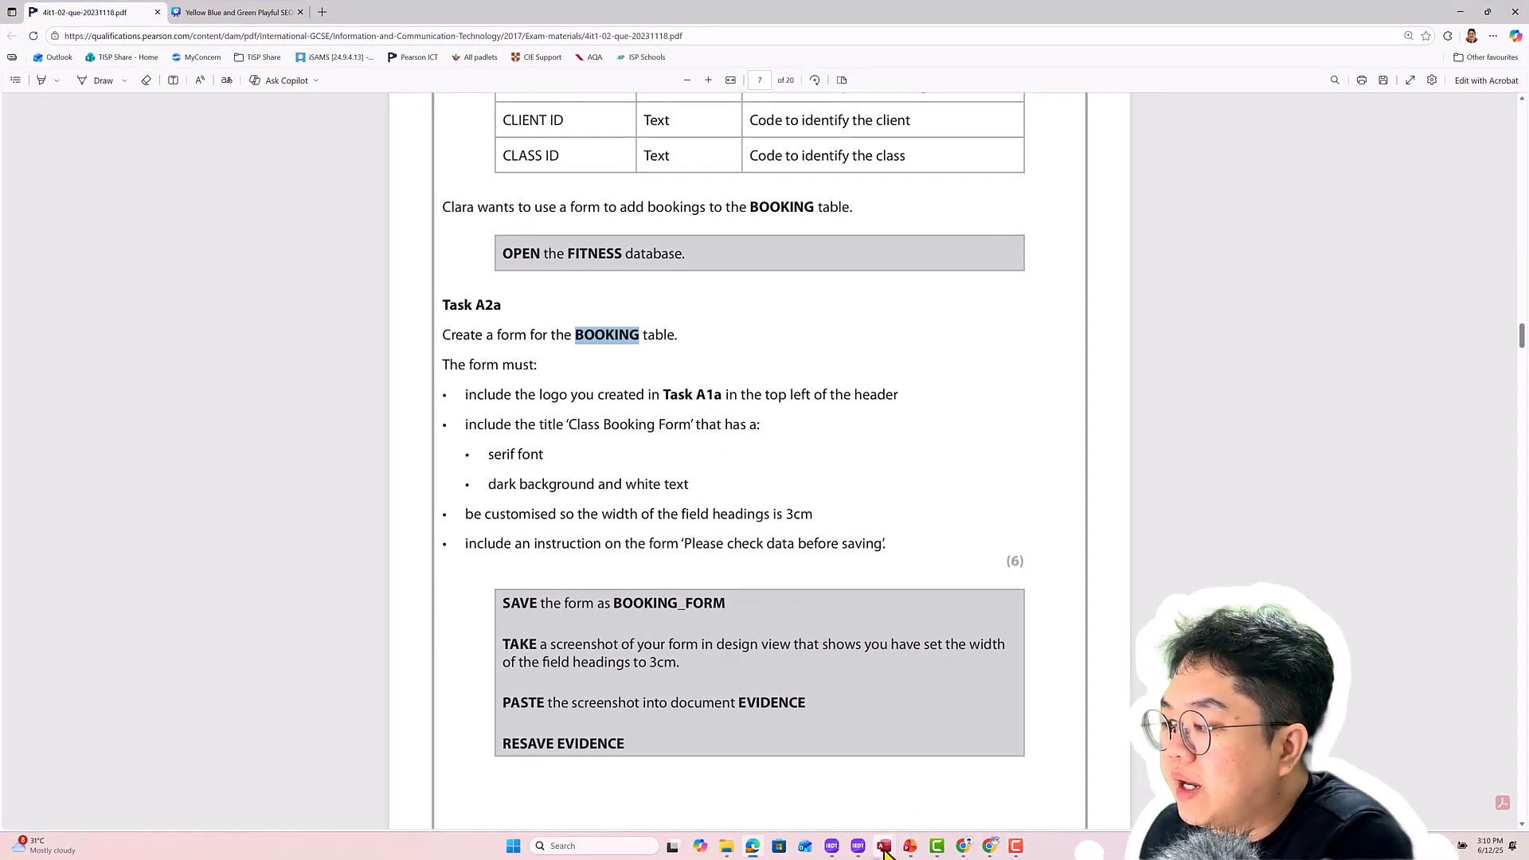
pyautogui.moveTo(884, 851)
pyautogui.click(940, 785)
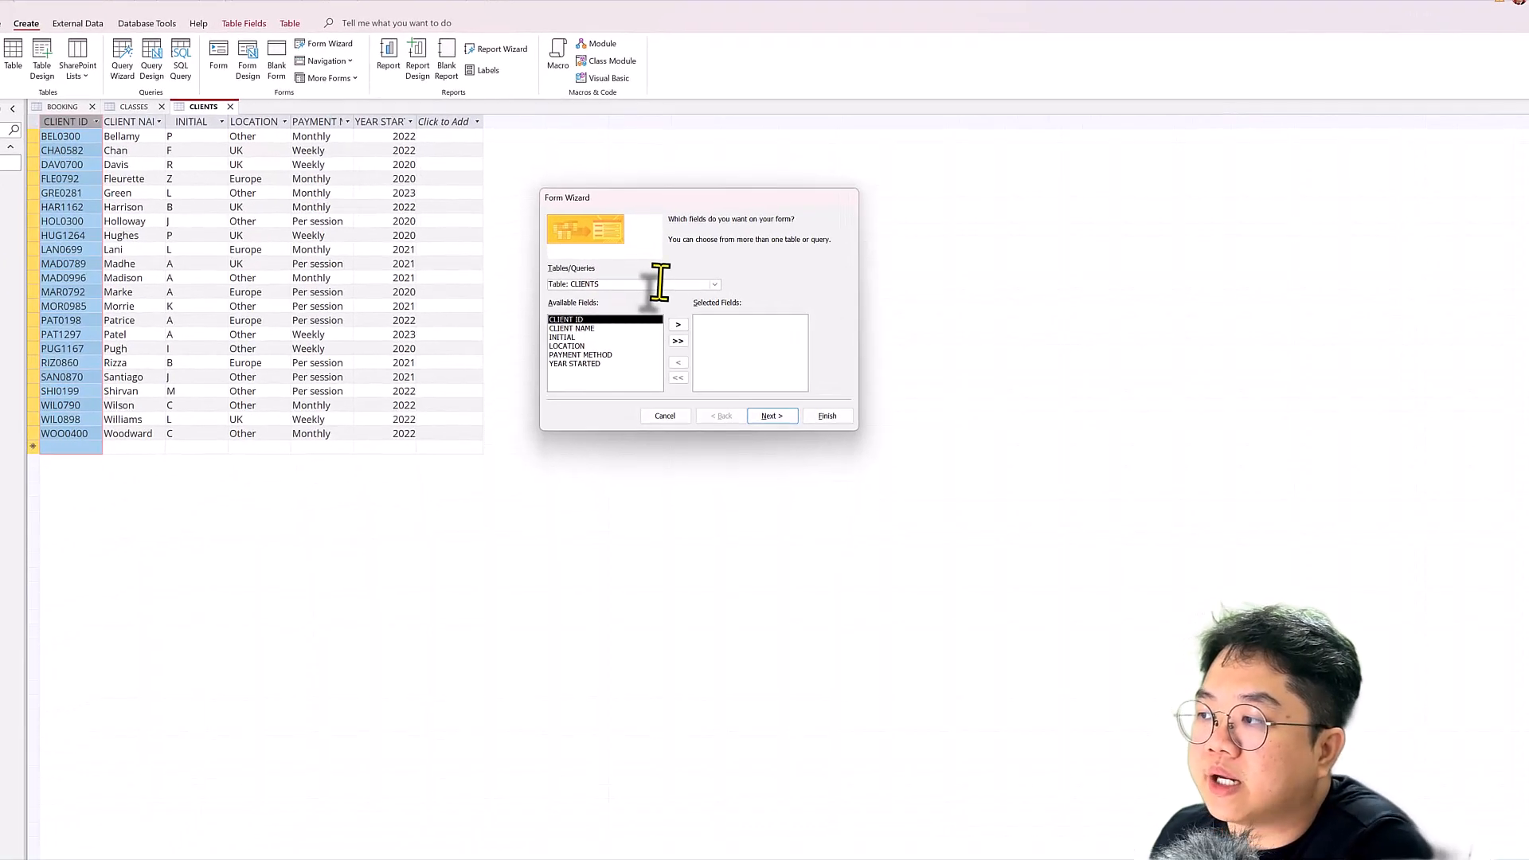
pyautogui.click(704, 273)
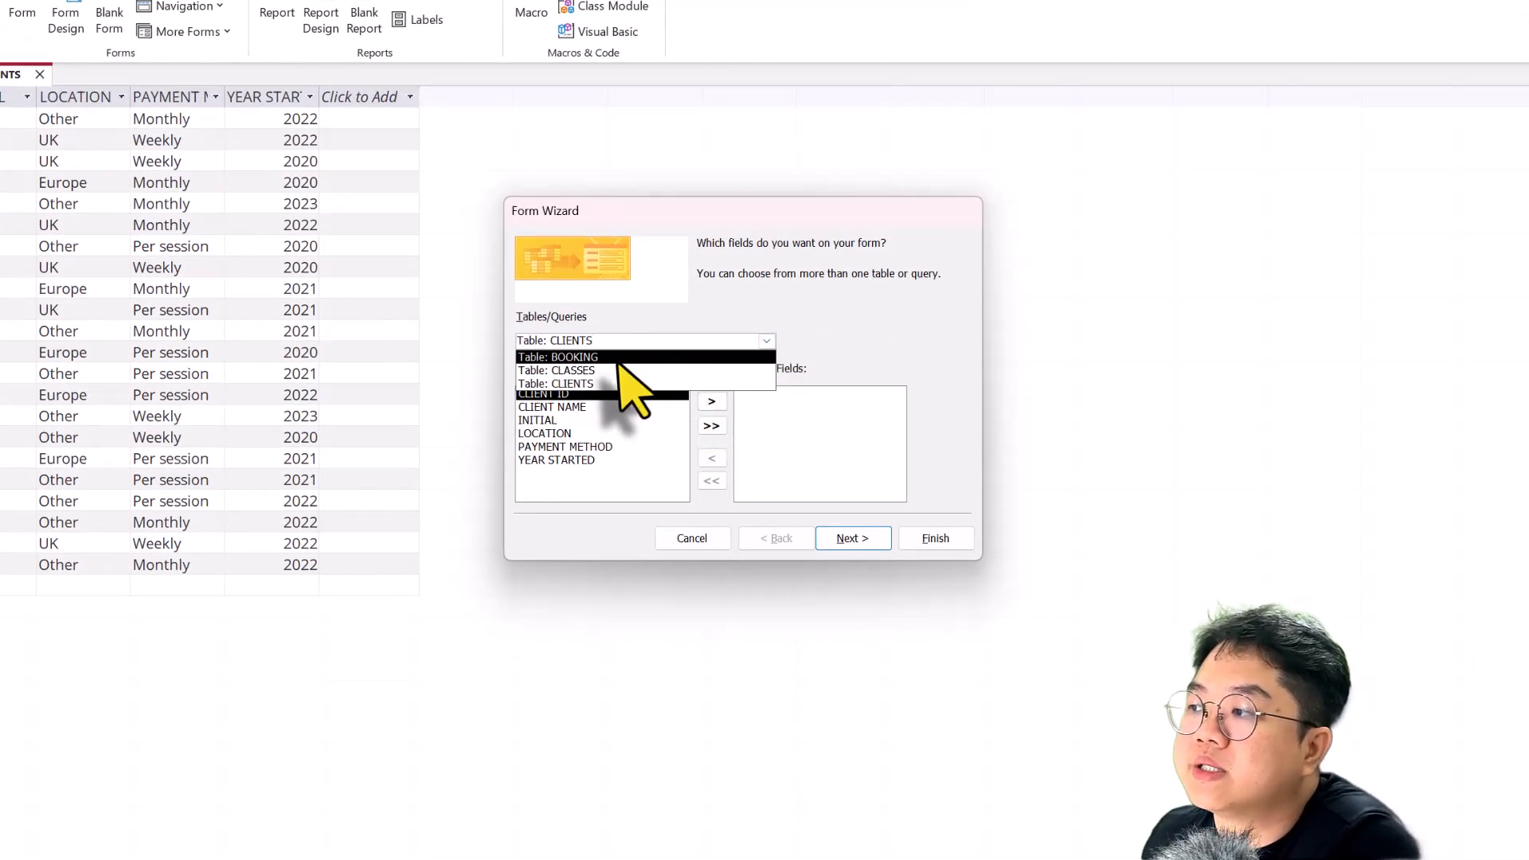
pyautogui.click(620, 358)
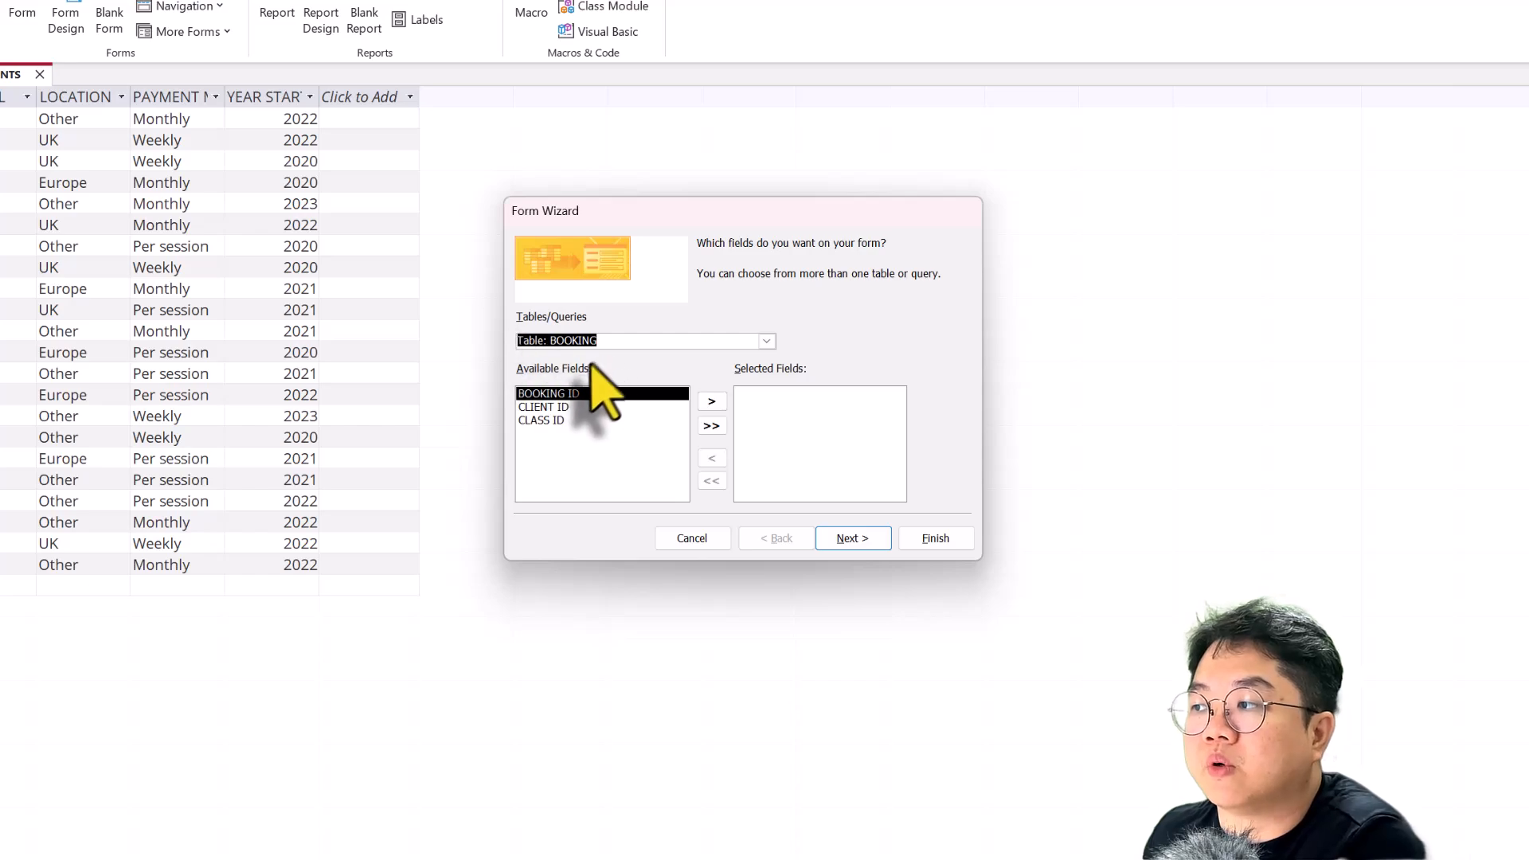
pyautogui.click(690, 538)
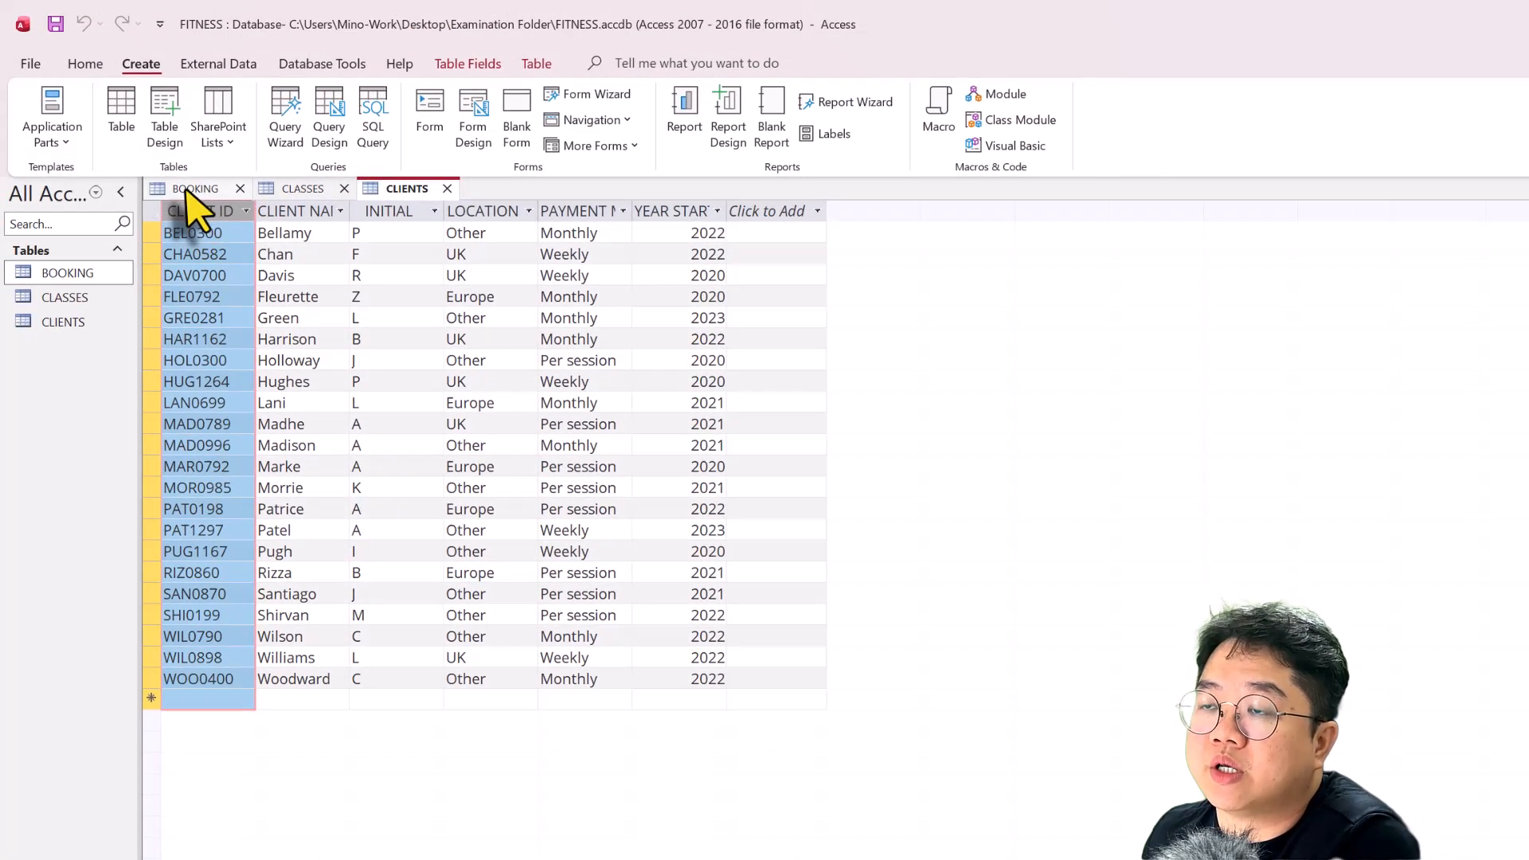
# Compare the fields of the BOOKING and CLIENTS tables, finishing on the BOOKING table
pyautogui.click(194, 189)
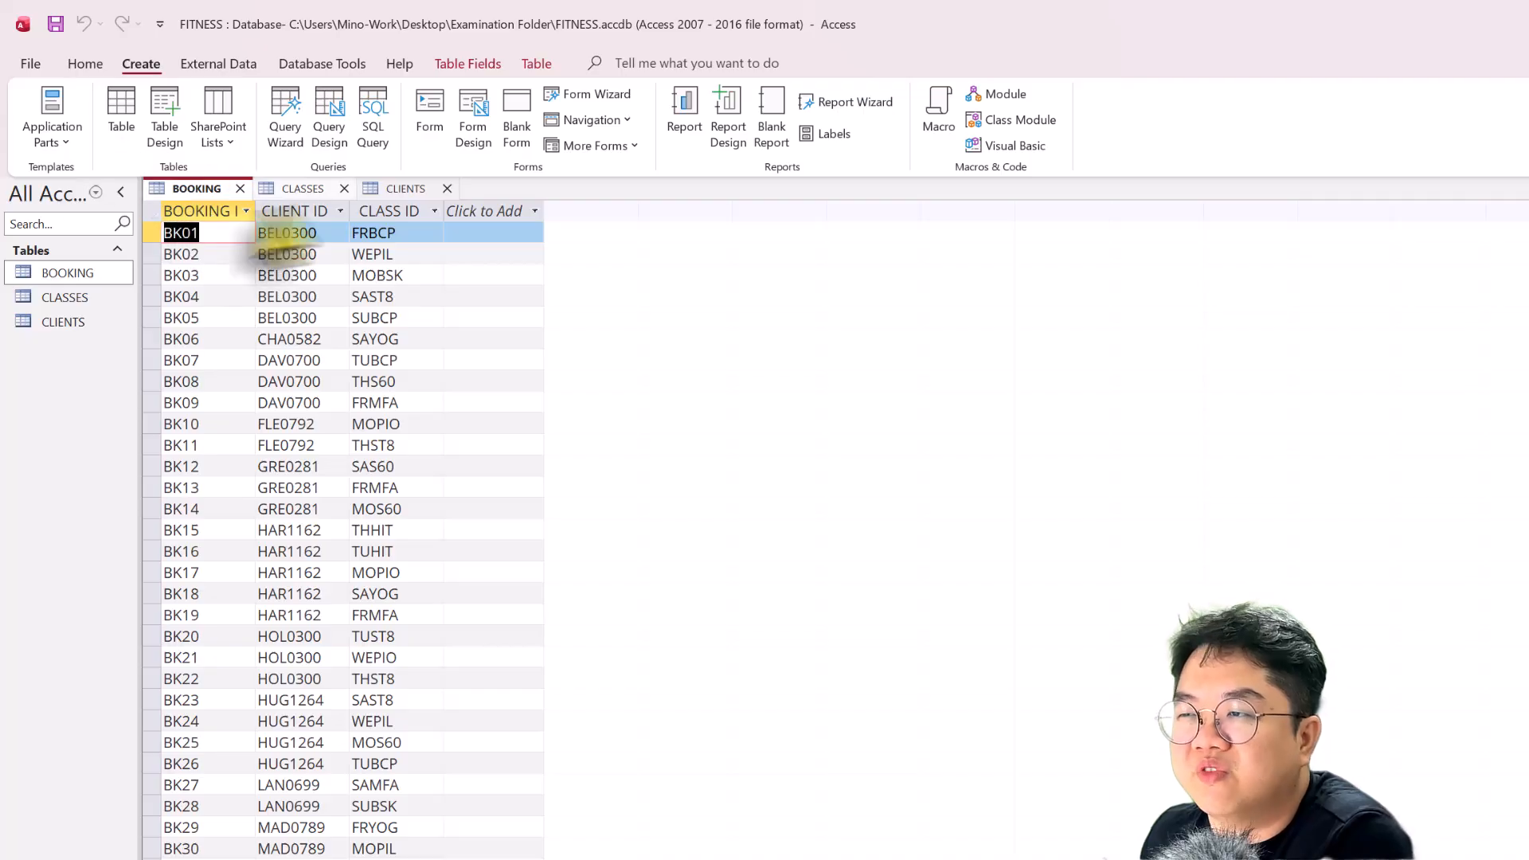
pyautogui.click(405, 188)
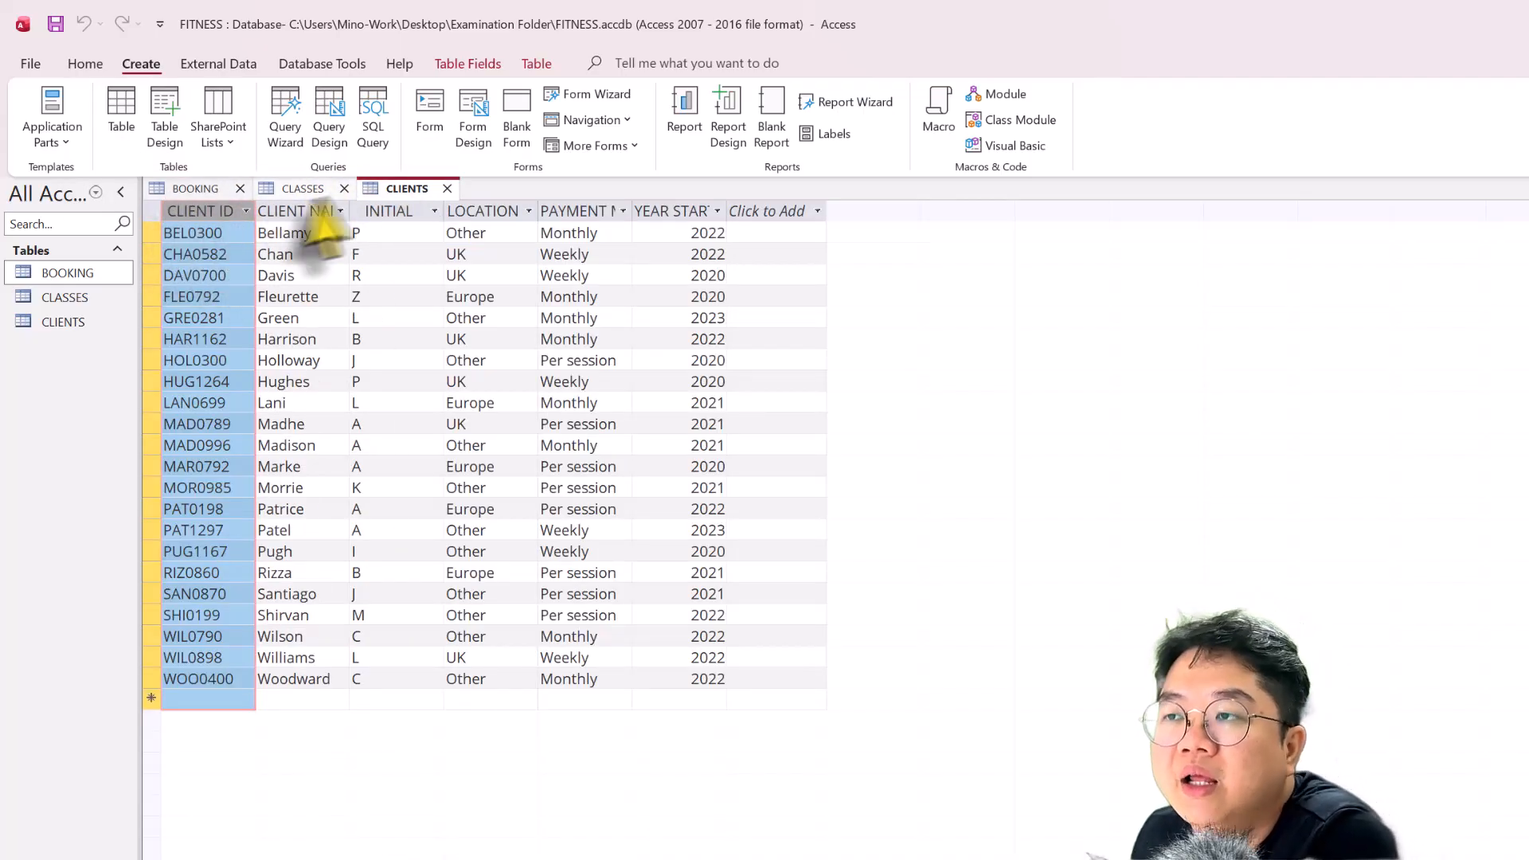
pyautogui.click(185, 189)
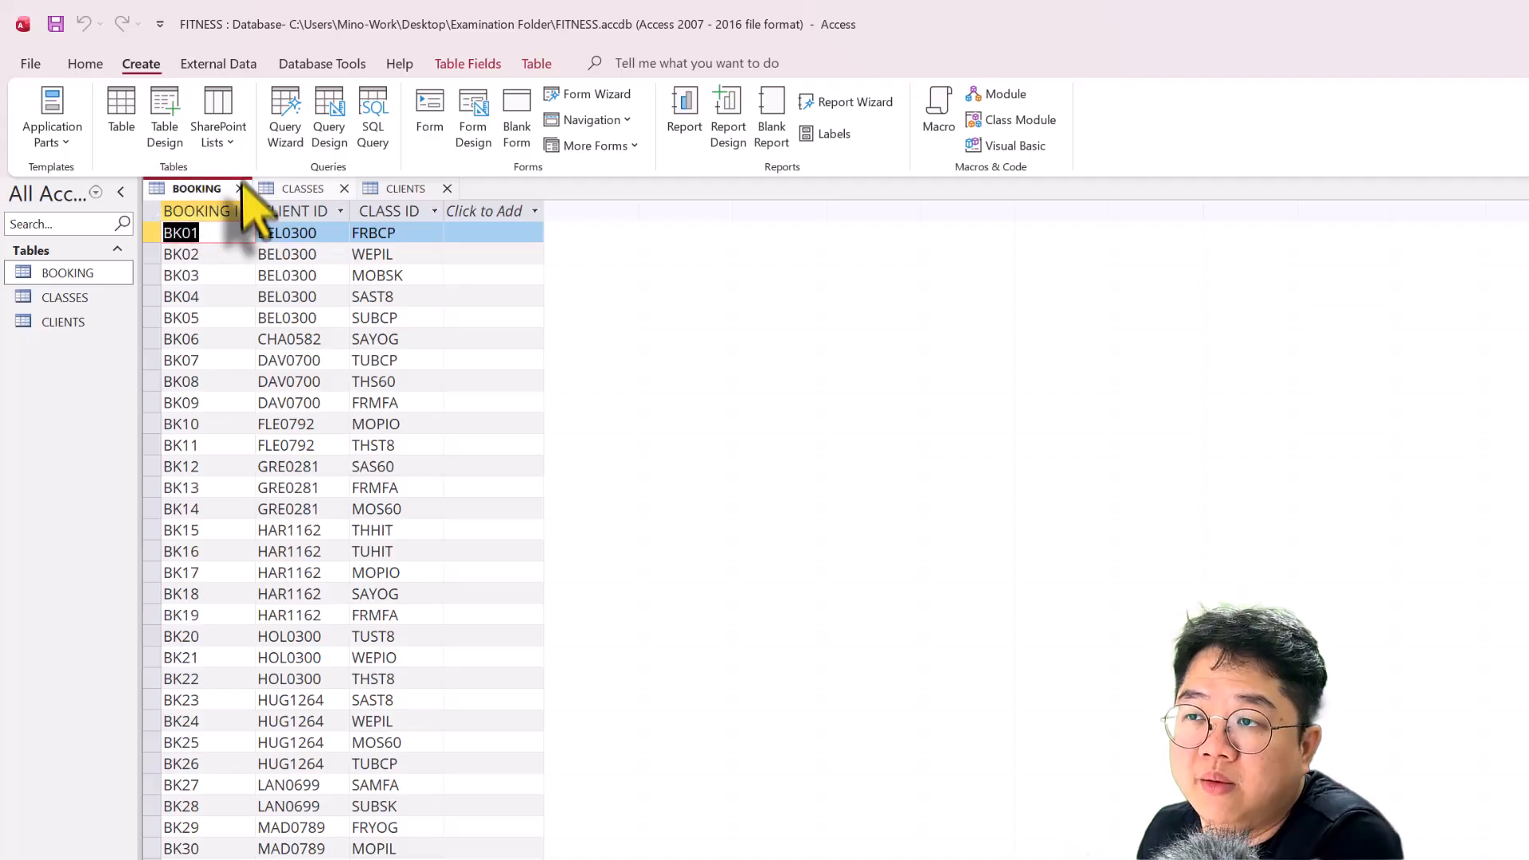
# Start the Form Wizard for the BOOKING table, check the Task A2a instructions in Edge, and return to the FITNESS database in Access
pyautogui.click(603, 94)
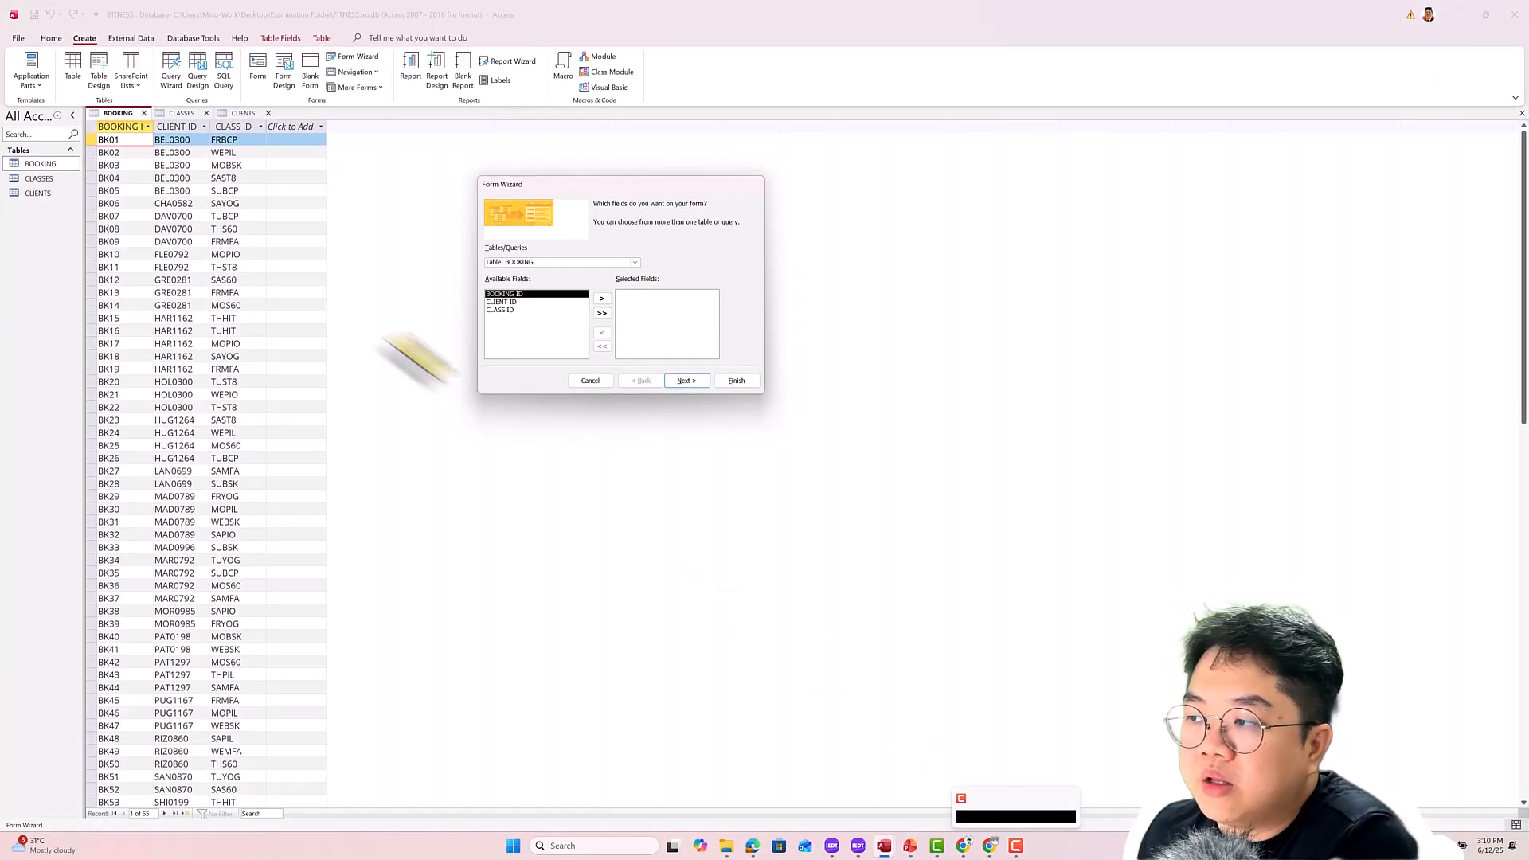
pyautogui.click(883, 845)
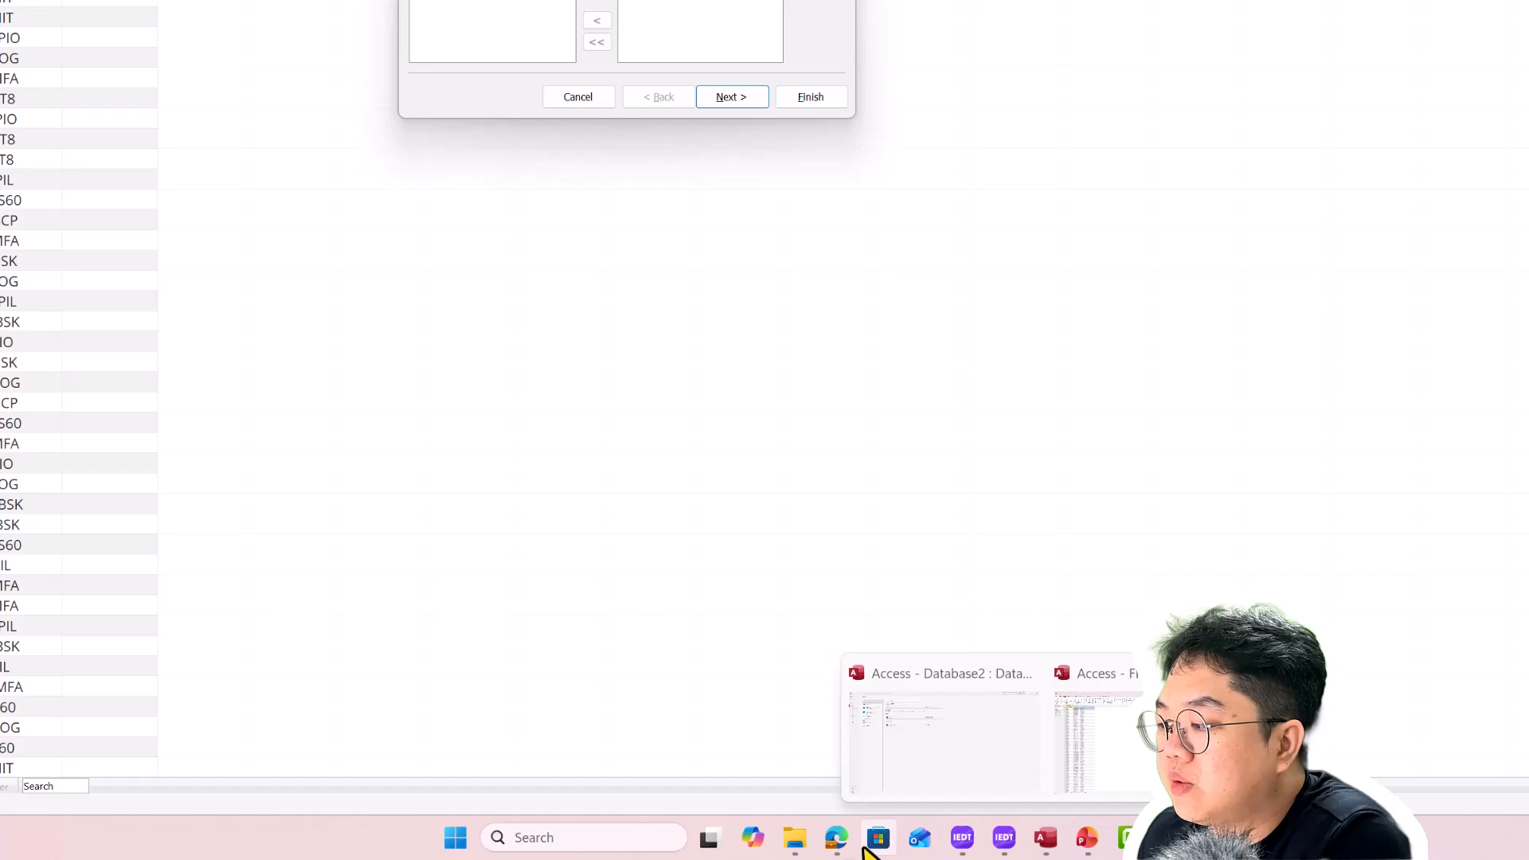
pyautogui.click(836, 837)
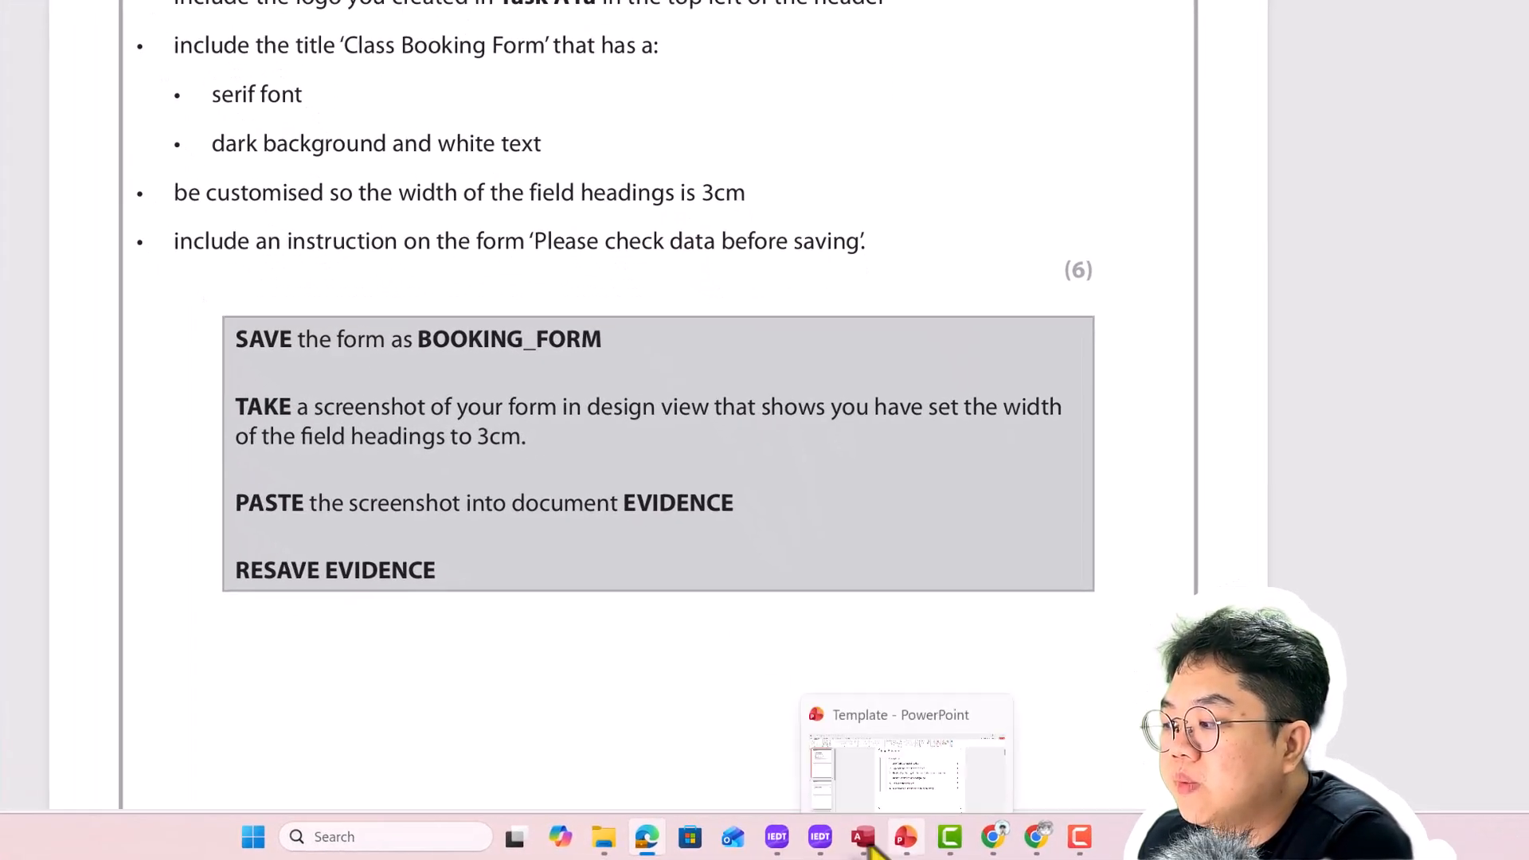
pyautogui.moveTo(884, 846)
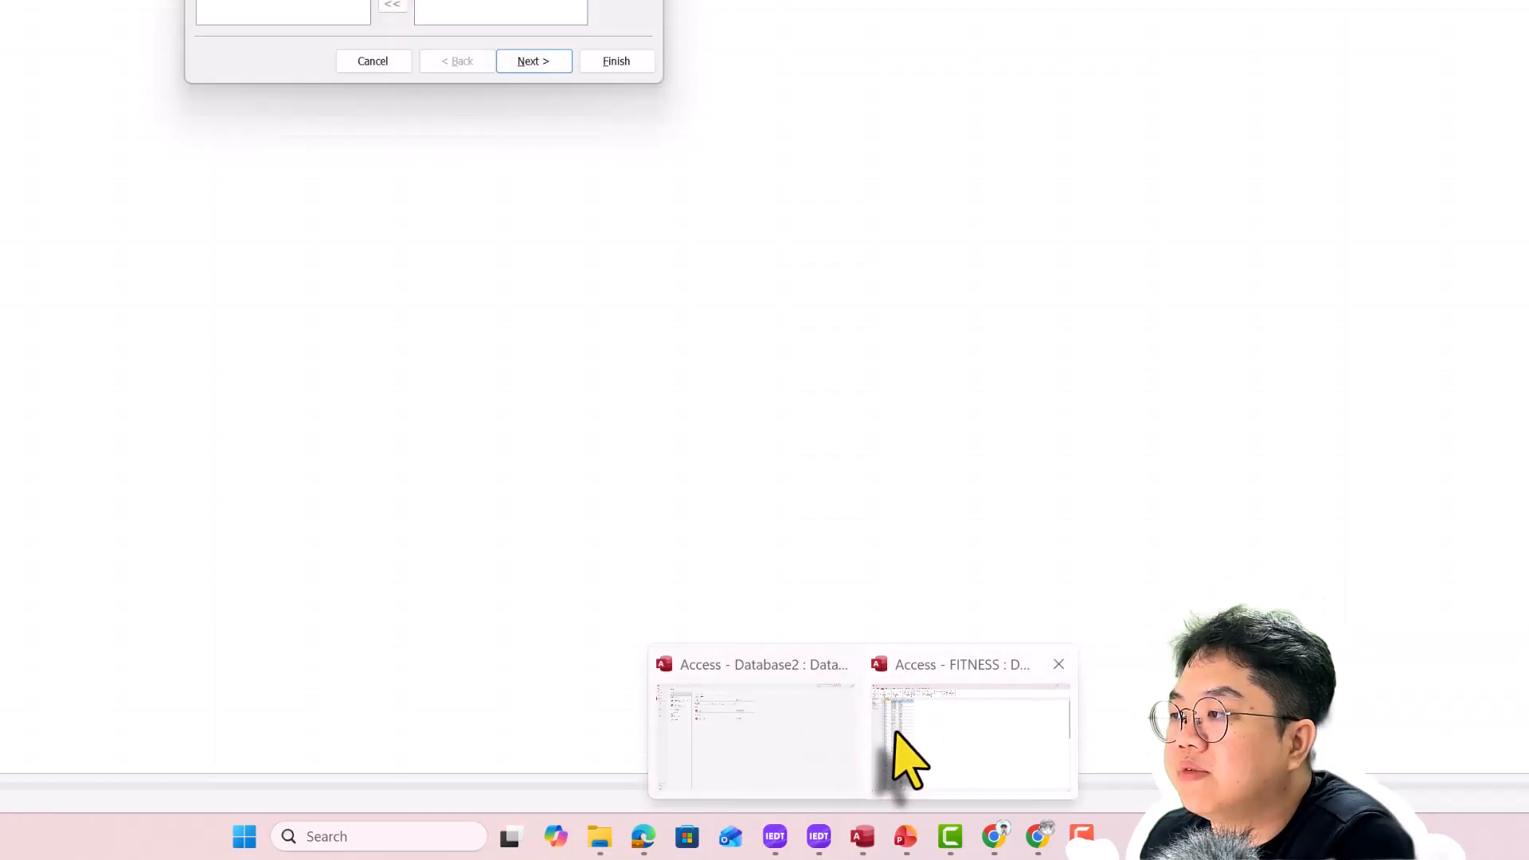
pyautogui.click(905, 757)
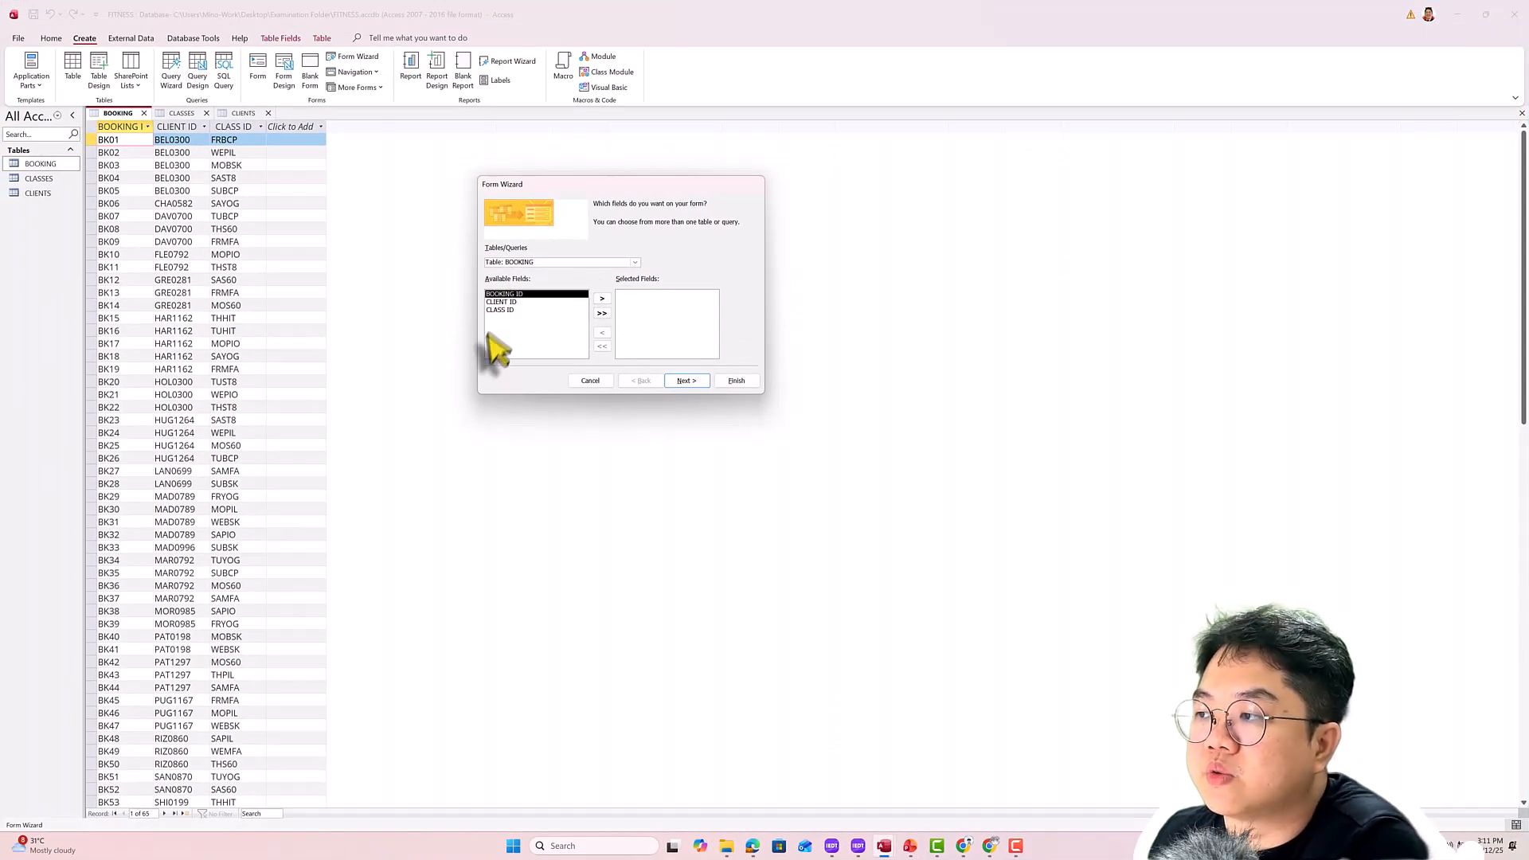
# Add all the BOOKING fields to the form and accept the Columnar layout
pyautogui.click(602, 314)
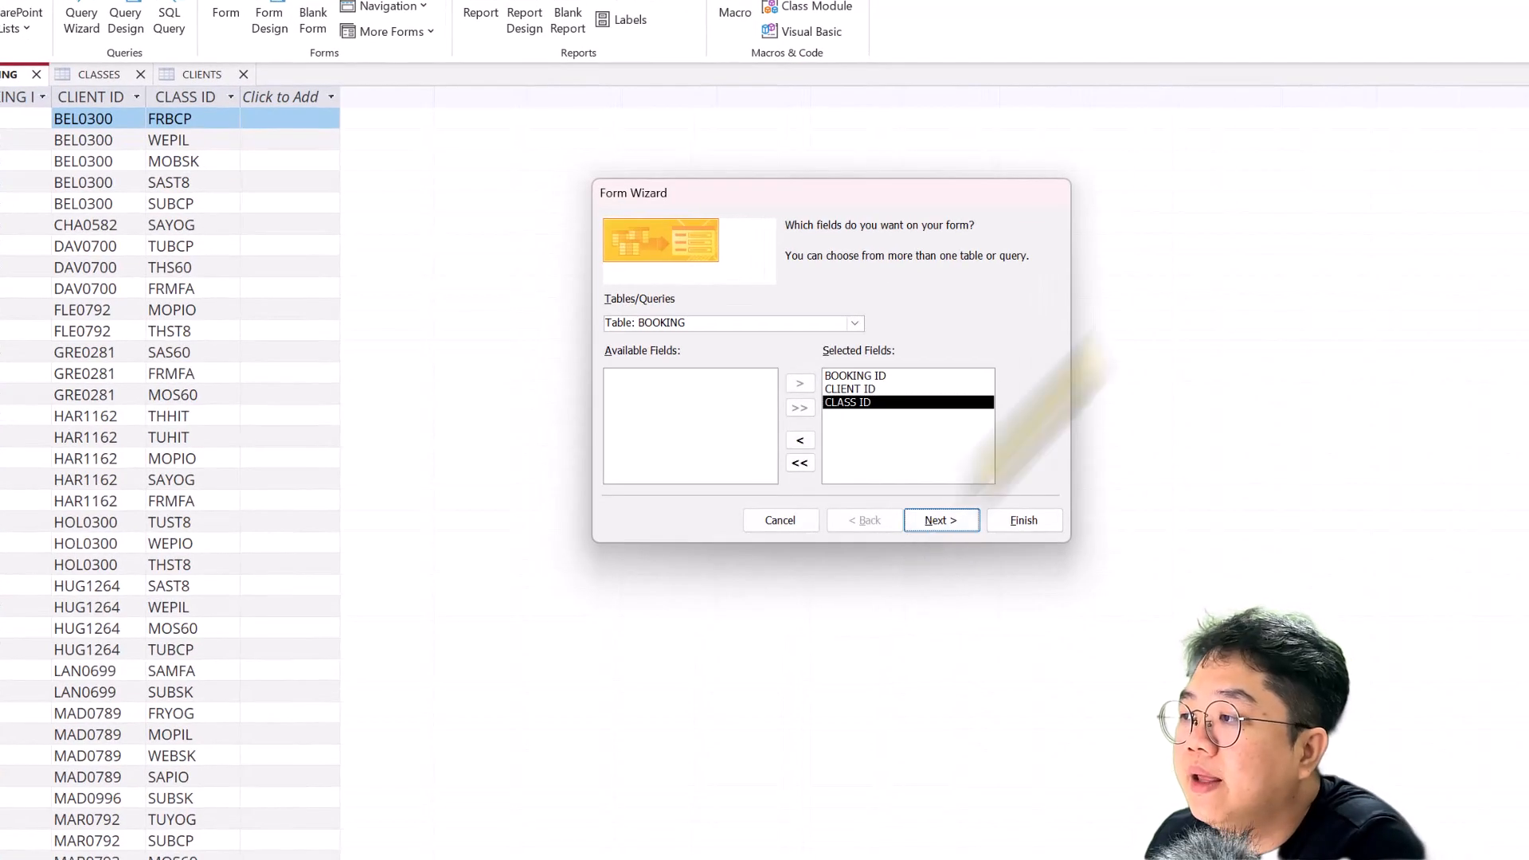
pyautogui.click(687, 379)
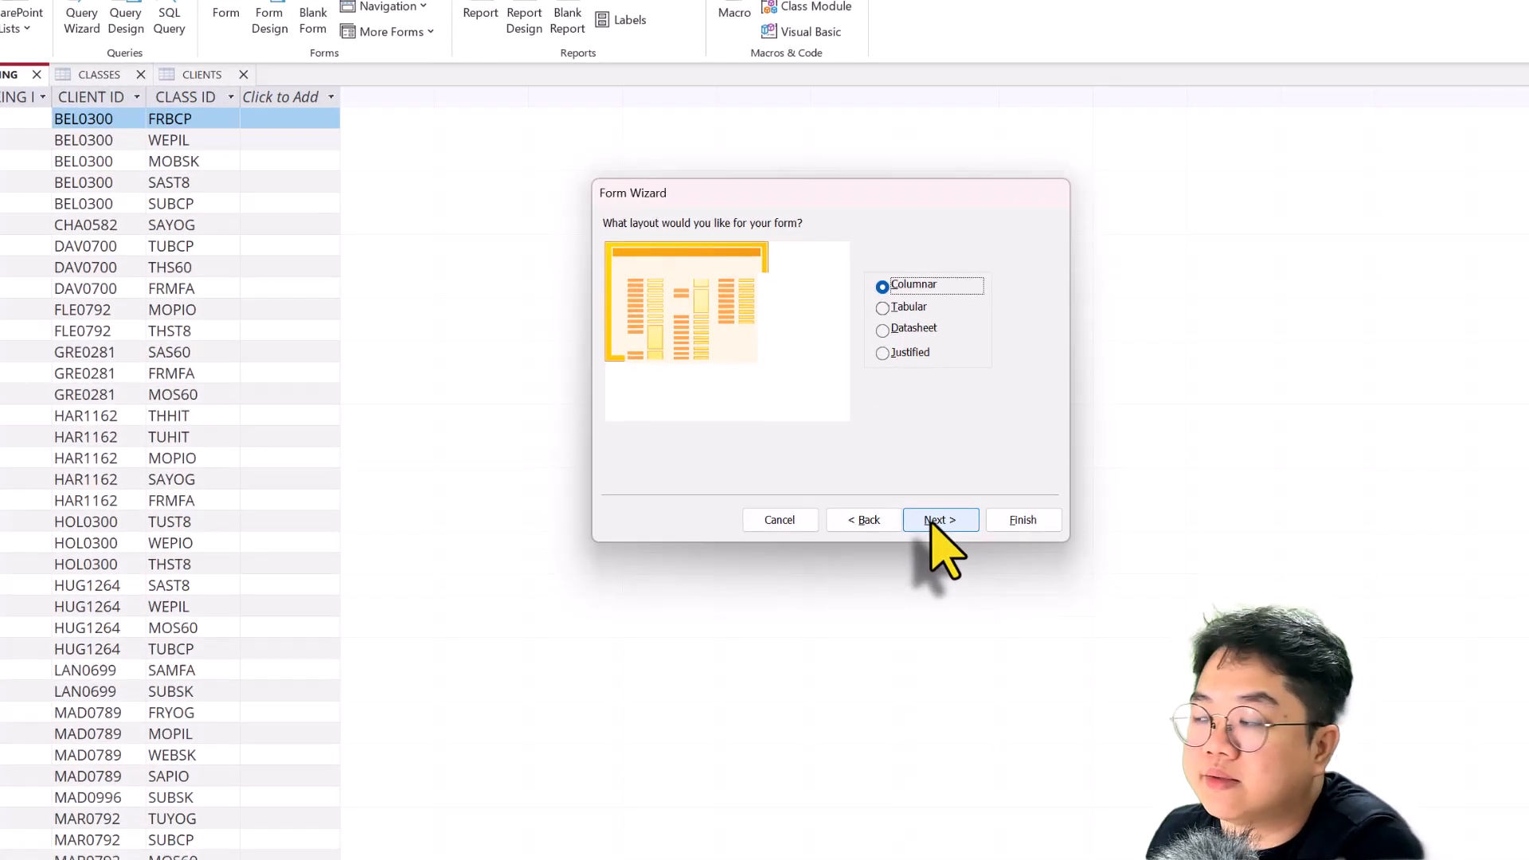
pyautogui.click(686, 381)
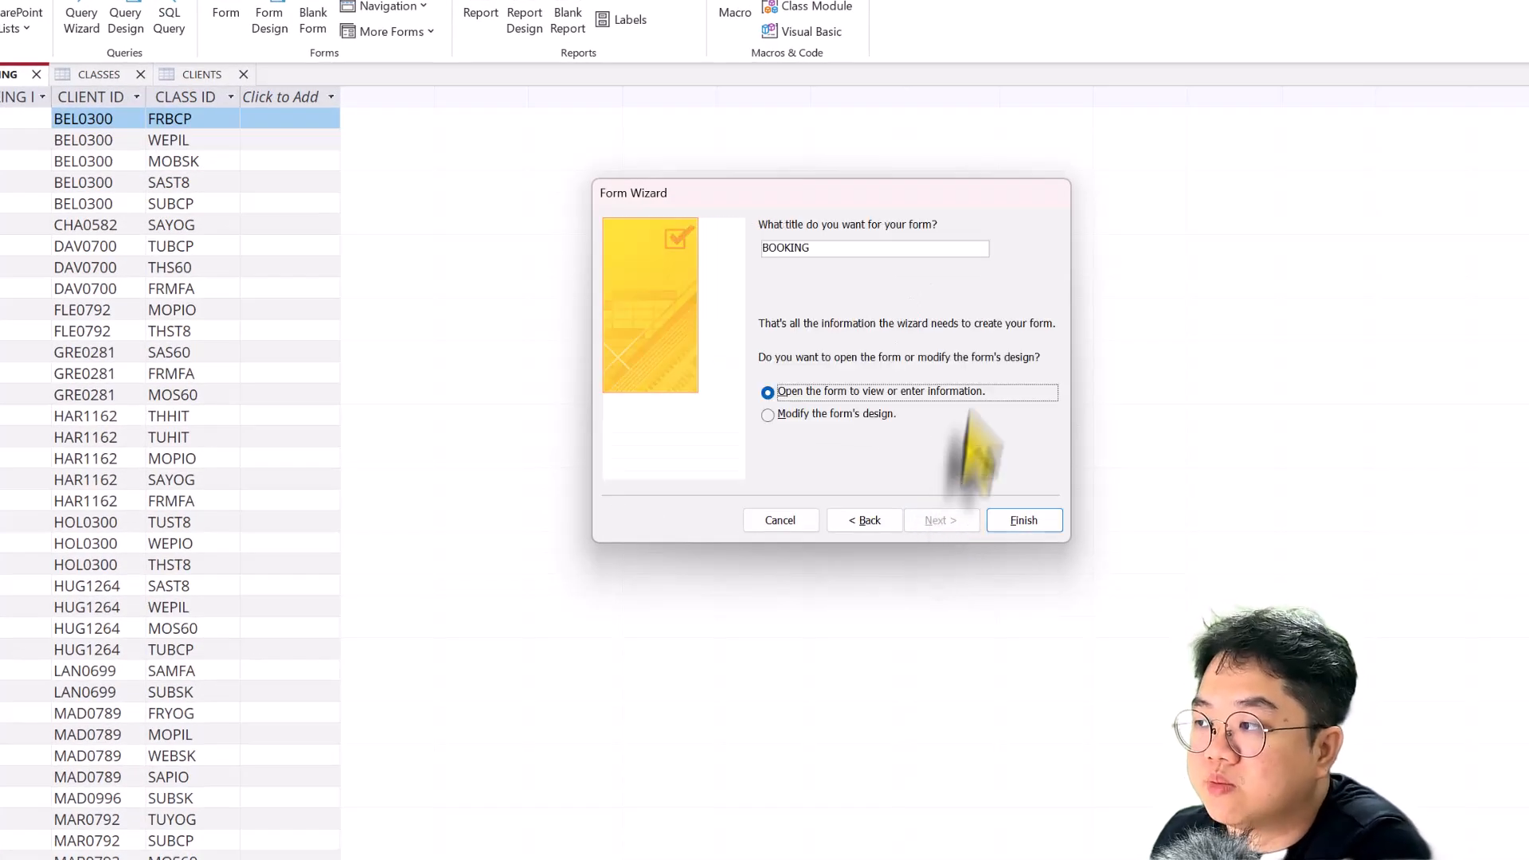
# Select the wizard's default form title for replacement and copy the required title 'Class Booking Form' from the exam paper in Edge
pyautogui.doubleClick(785, 248)
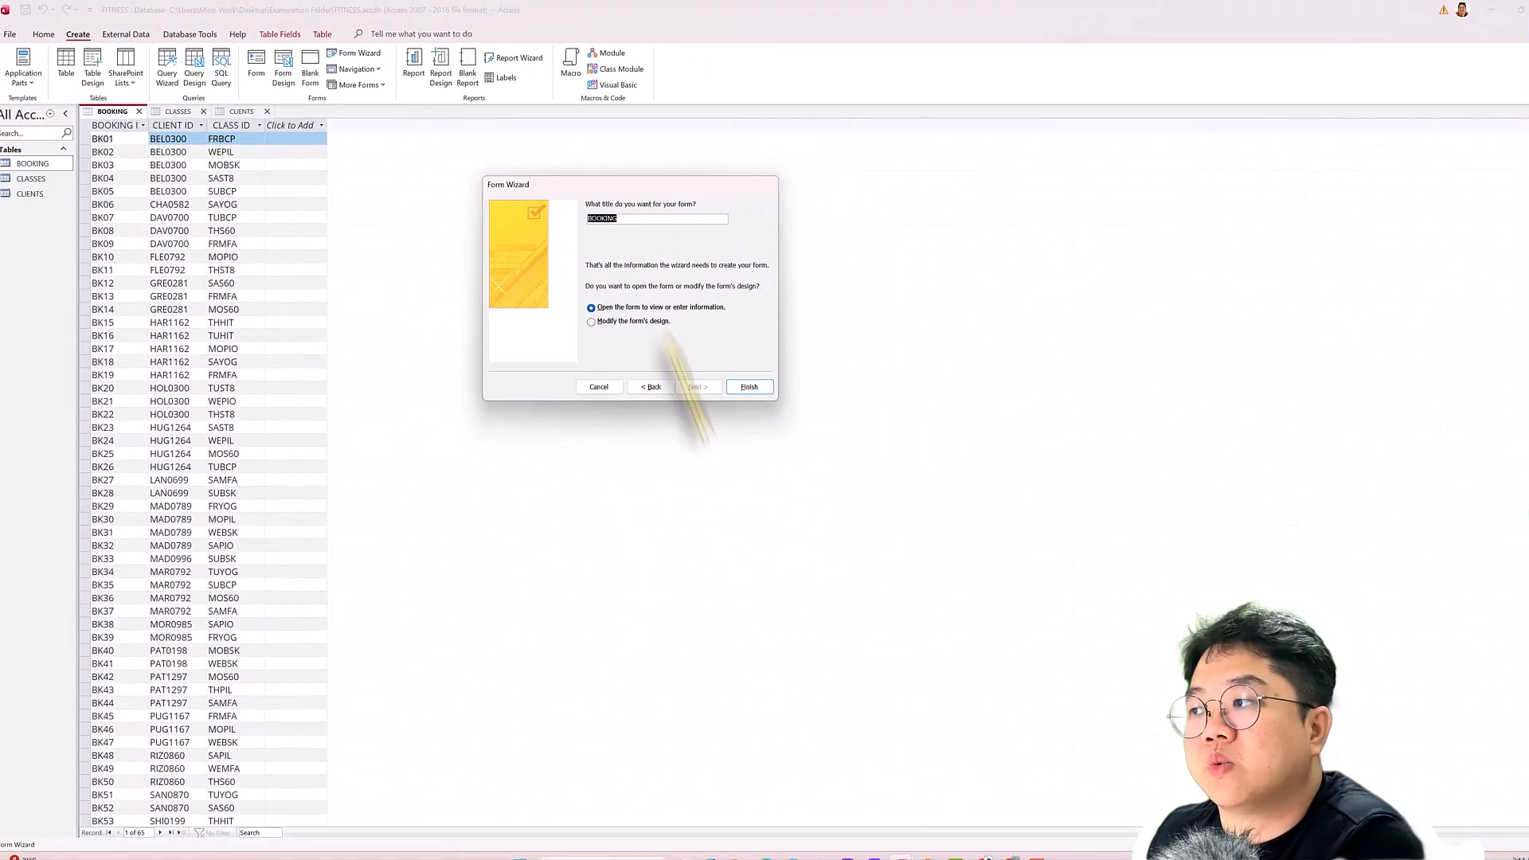
pyautogui.moveTo(754, 855)
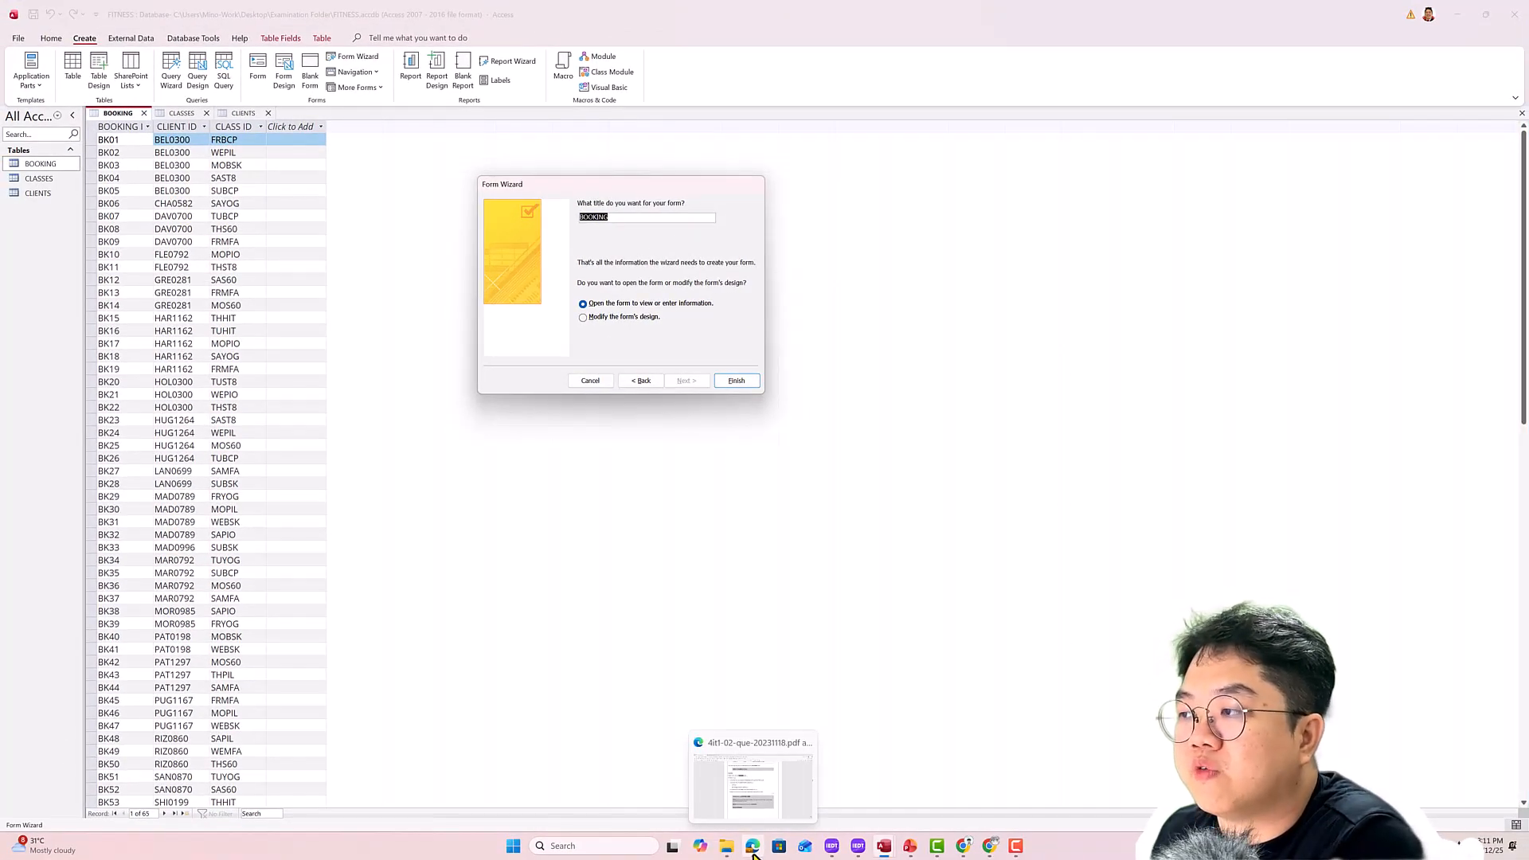
pyautogui.click(762, 807)
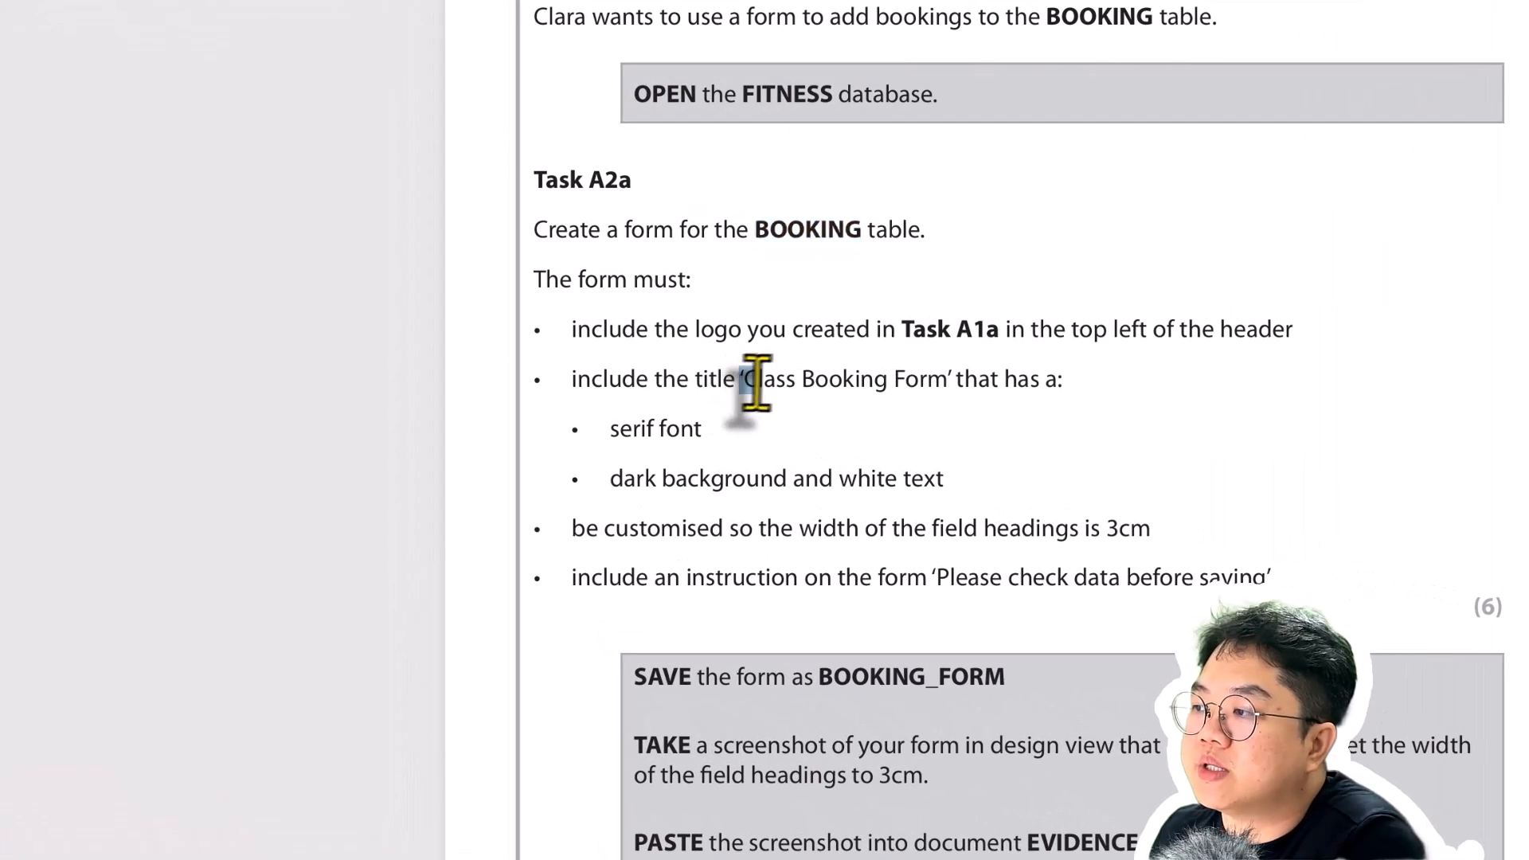
pyautogui.moveTo(566, 366); pyautogui.dragTo(668, 367)
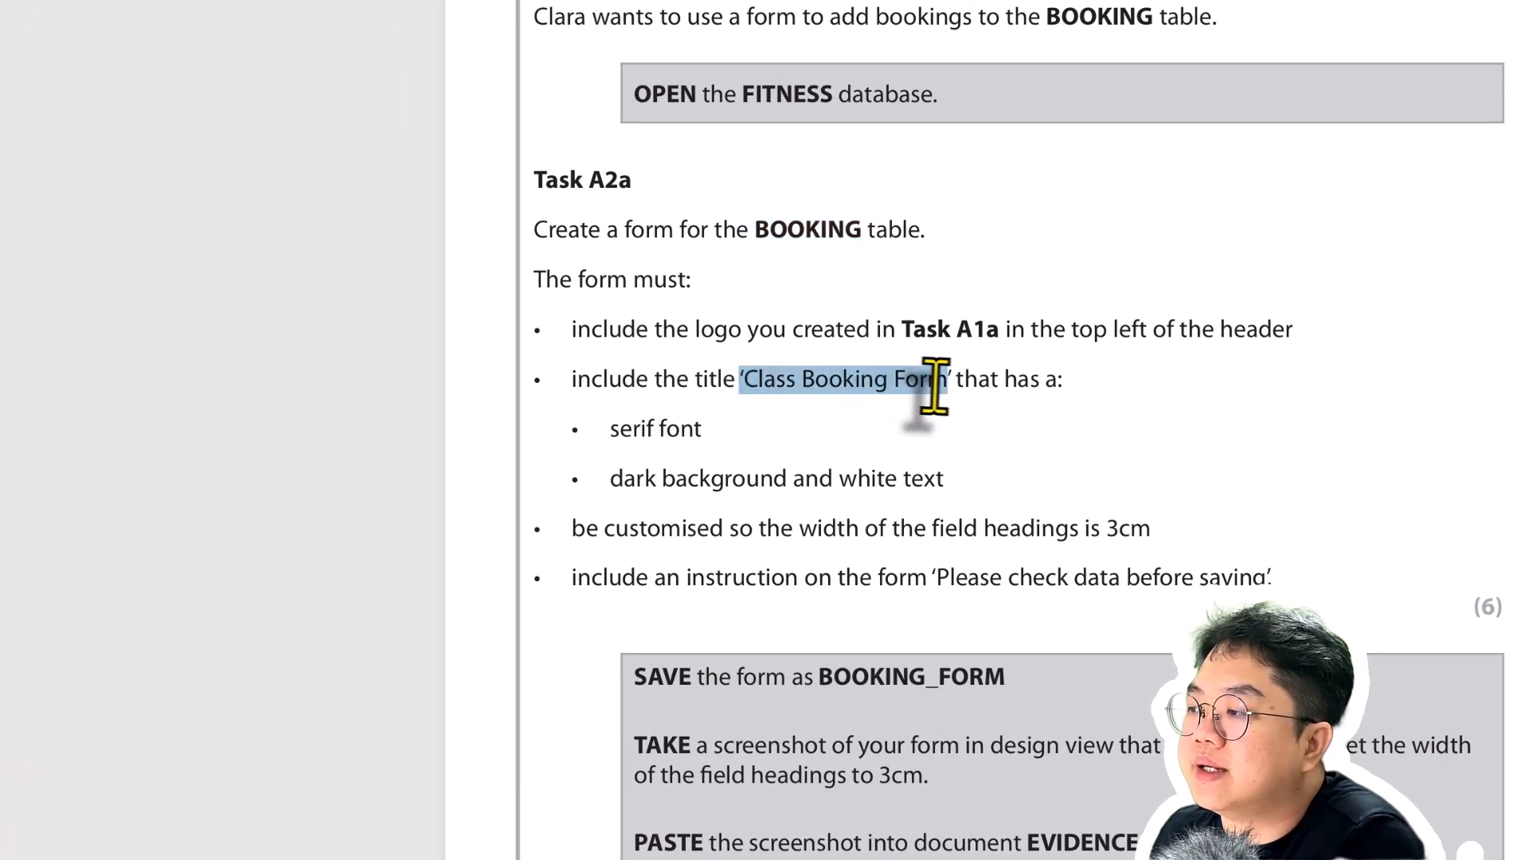
pyautogui.moveTo(934, 386); pyautogui.dragTo(951, 384)
pyautogui.click(916, 390)
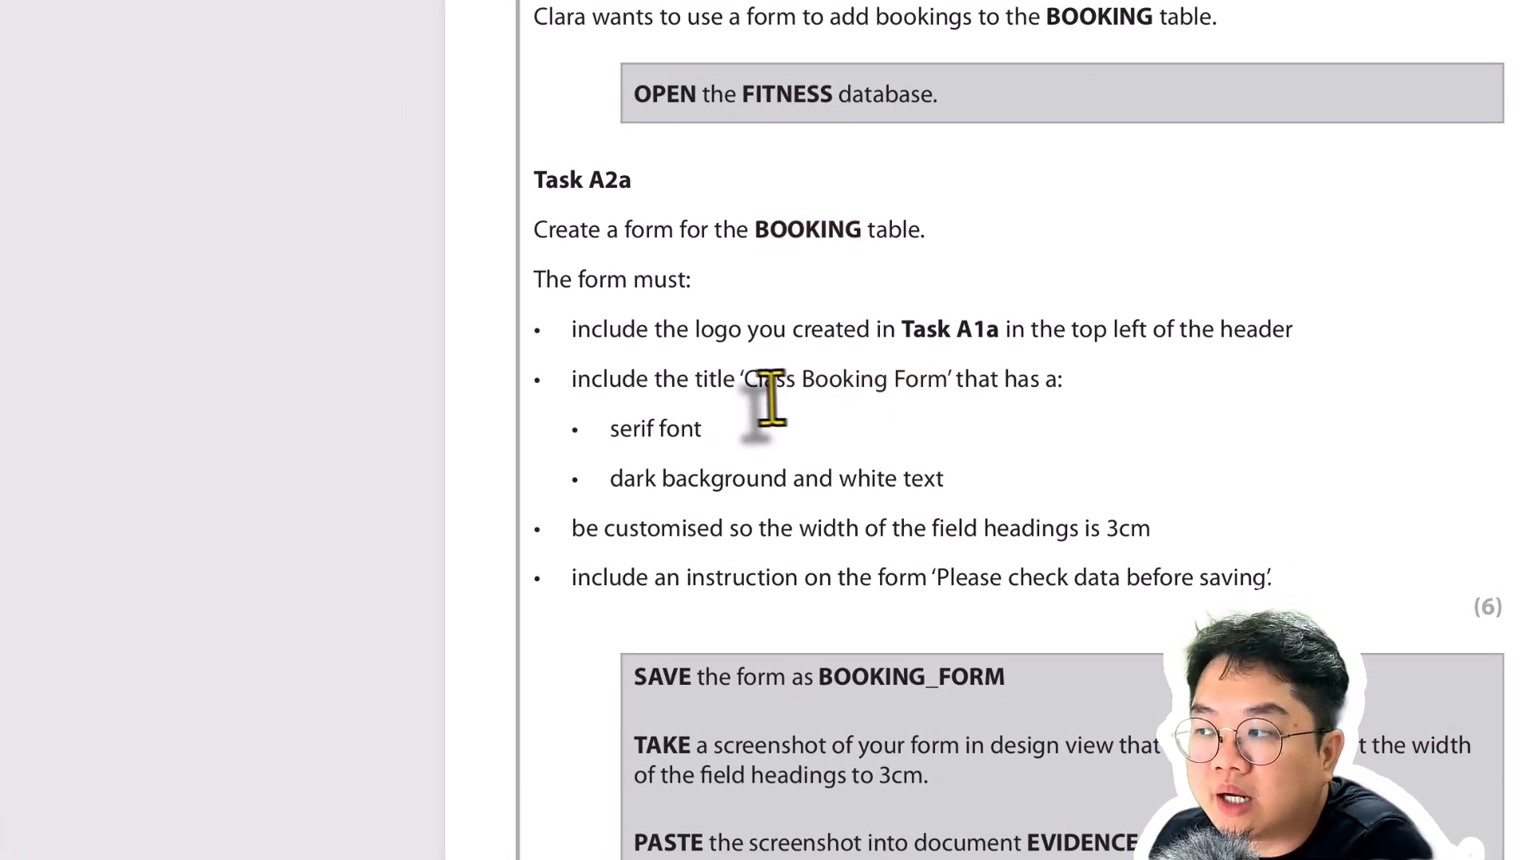
pyautogui.moveTo(746, 383)
pyautogui.mouseDown()
pyautogui.moveTo(953, 388)
pyautogui.moveTo(745, 386)
pyautogui.mouseUp()
pyautogui.hotkey('ctrl', 'c')
pyautogui.click(916, 402)
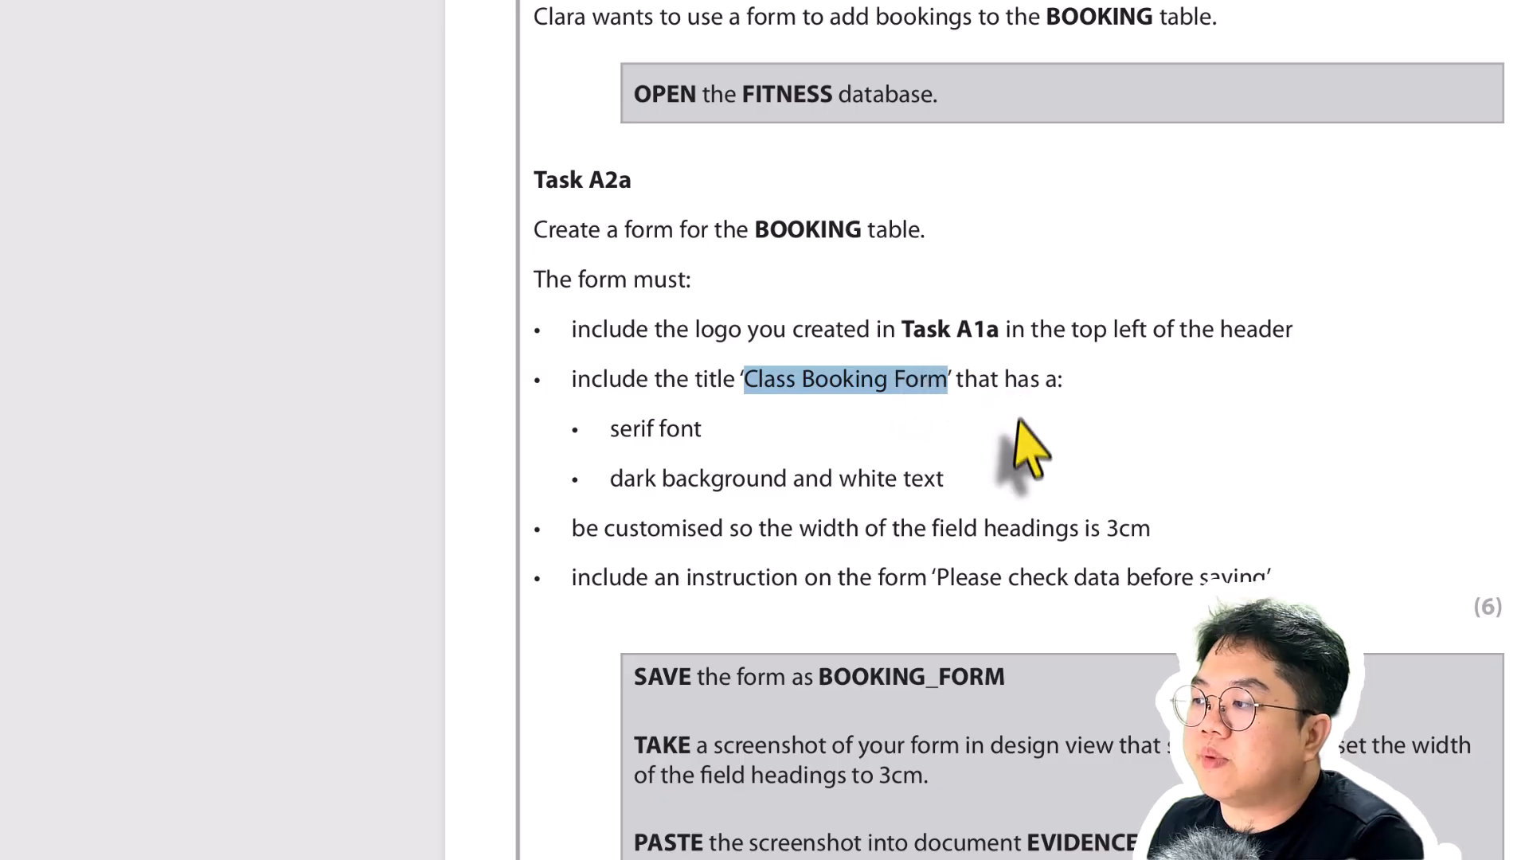
# Return to Access, replace the form title with the copied 'Class Booking Form', and finish the wizard with the form open for viewing
pyautogui.hotkey('alt', 'Tab')
pyautogui.hotkey('ctrl', 'v')
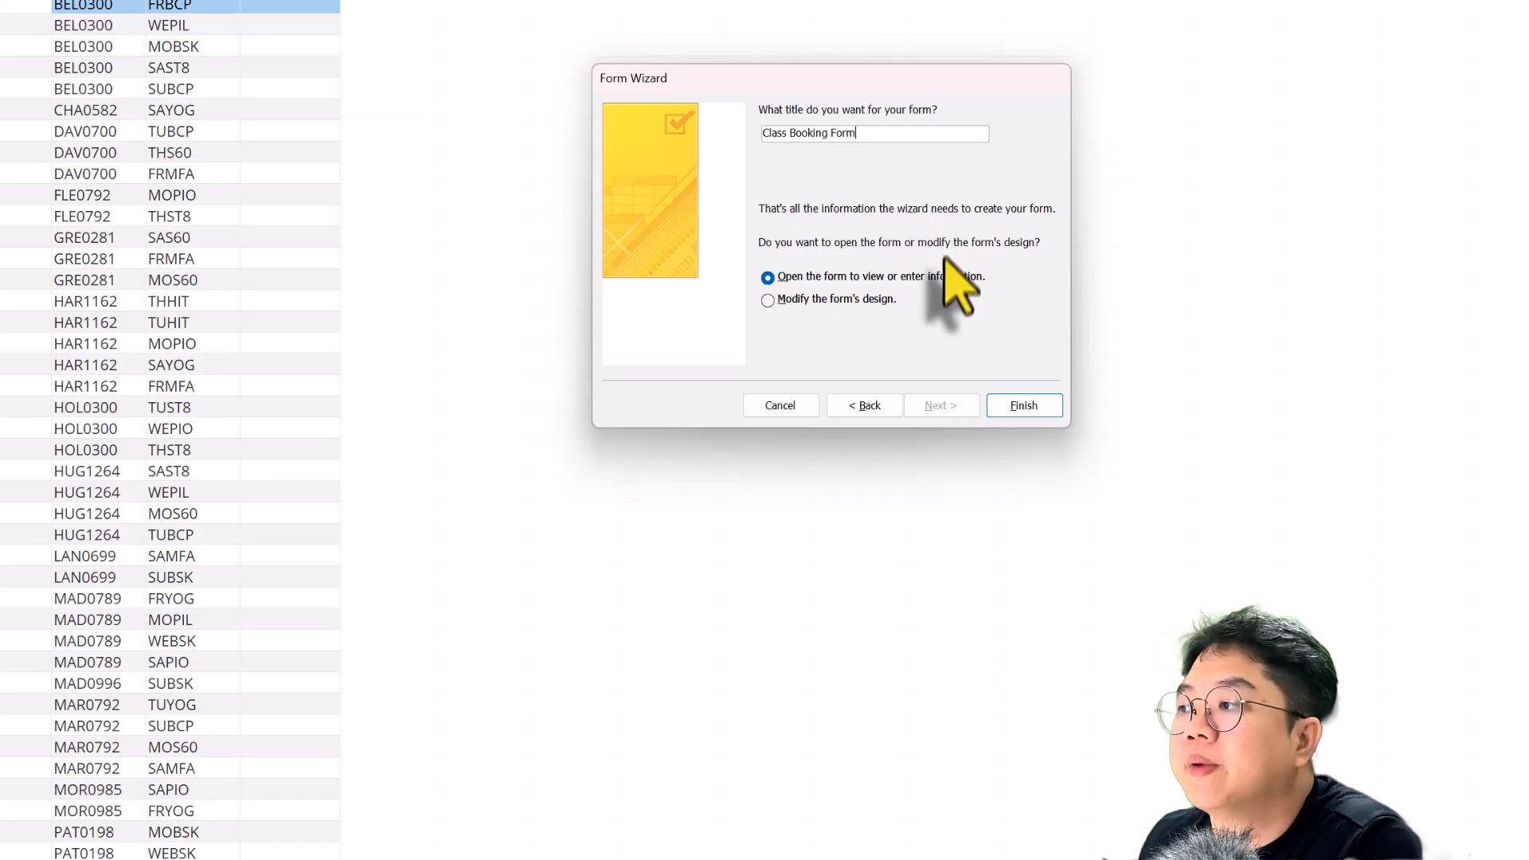
pyautogui.click(1027, 415)
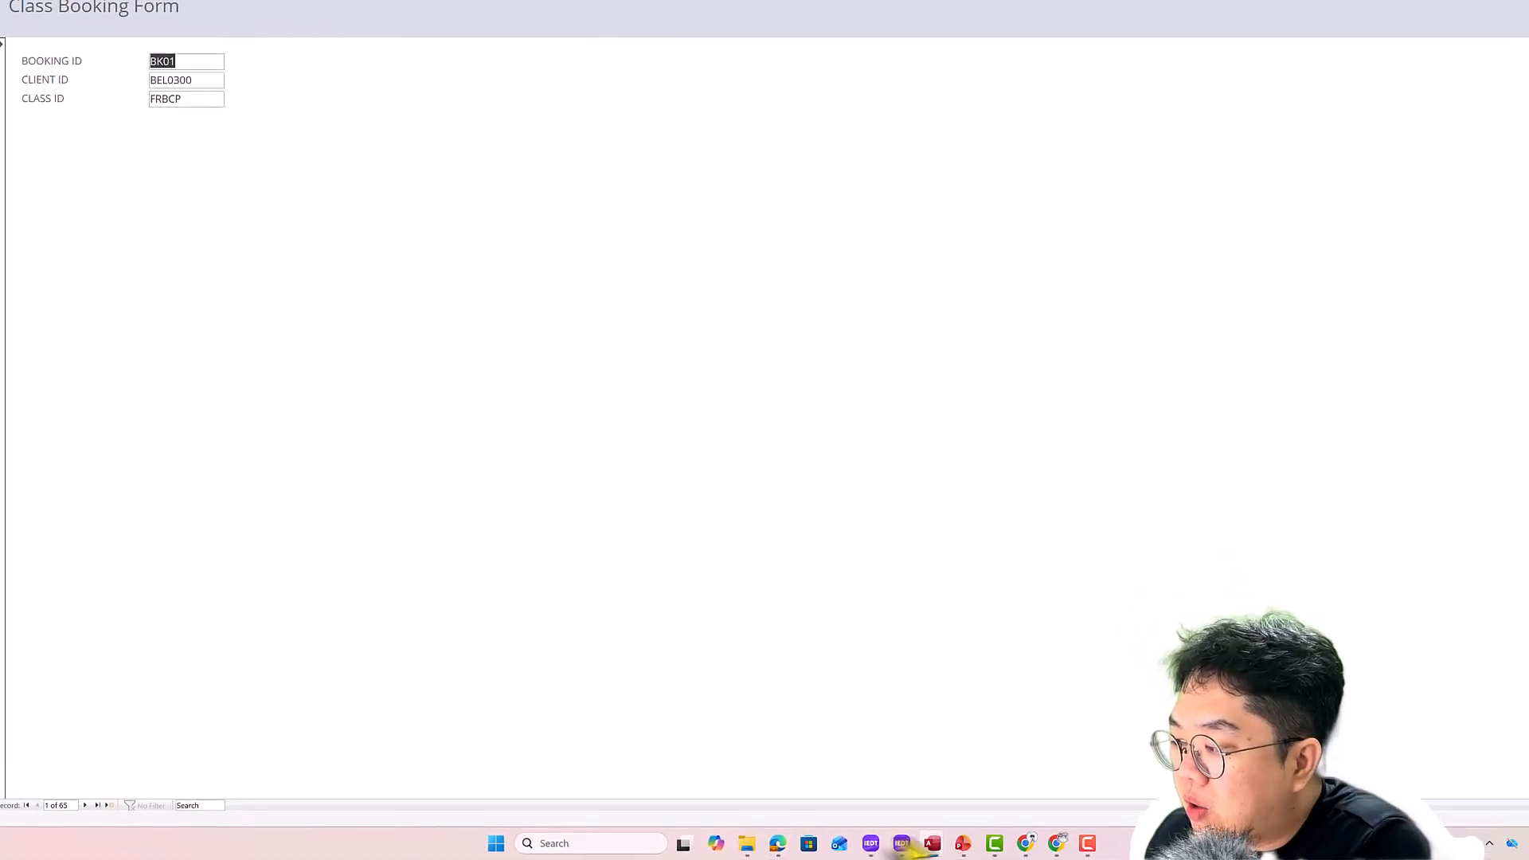
# Switch to the exam paper in Edge and read the Task A2a requirements for the logo and title in the form header
pyautogui.click(752, 845)
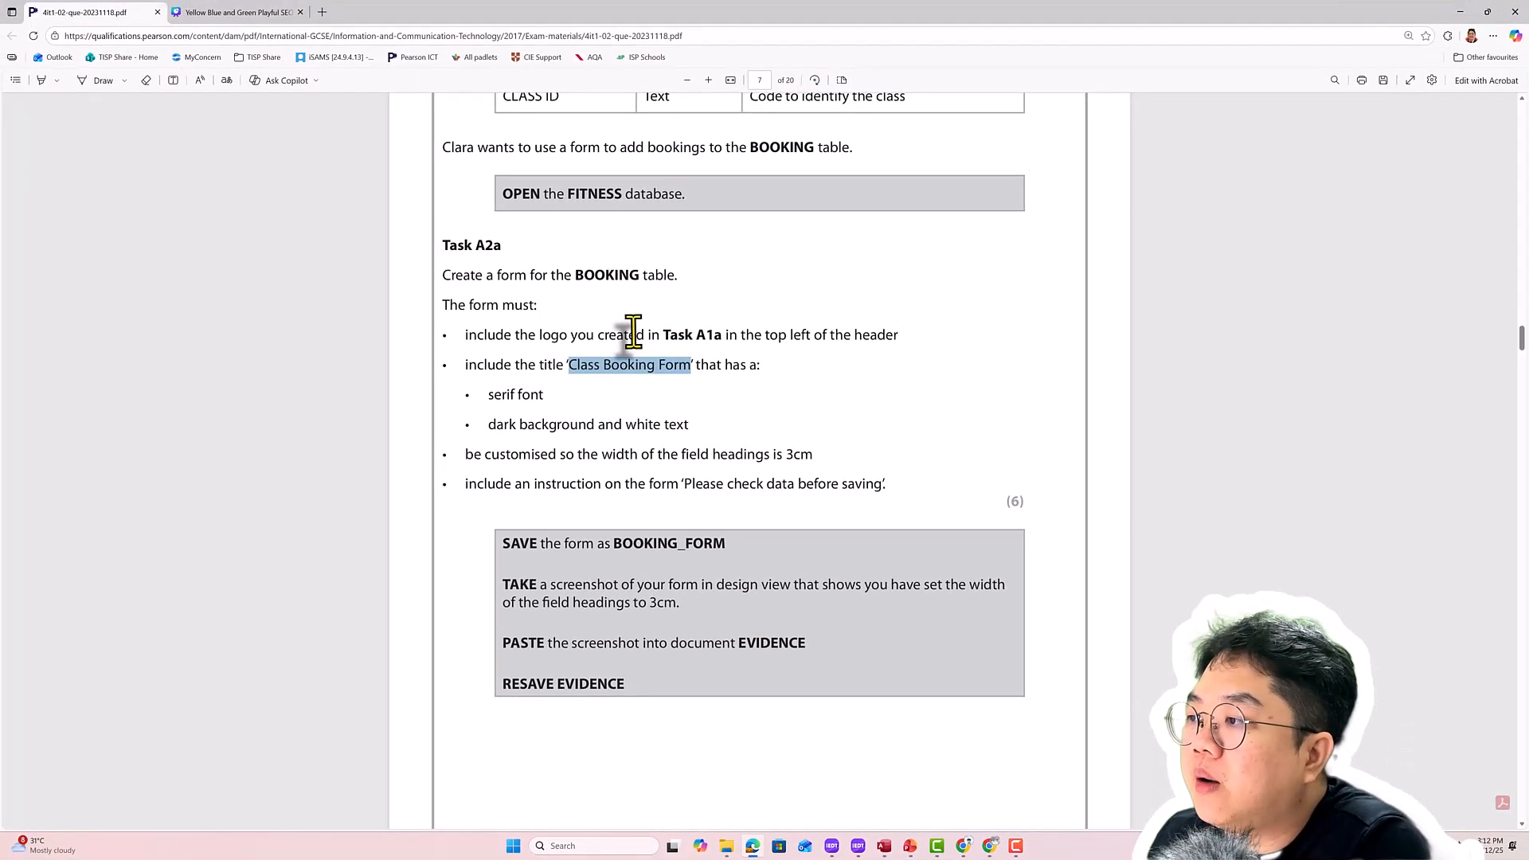
pyautogui.moveTo(469, 335); pyautogui.dragTo(891, 341)
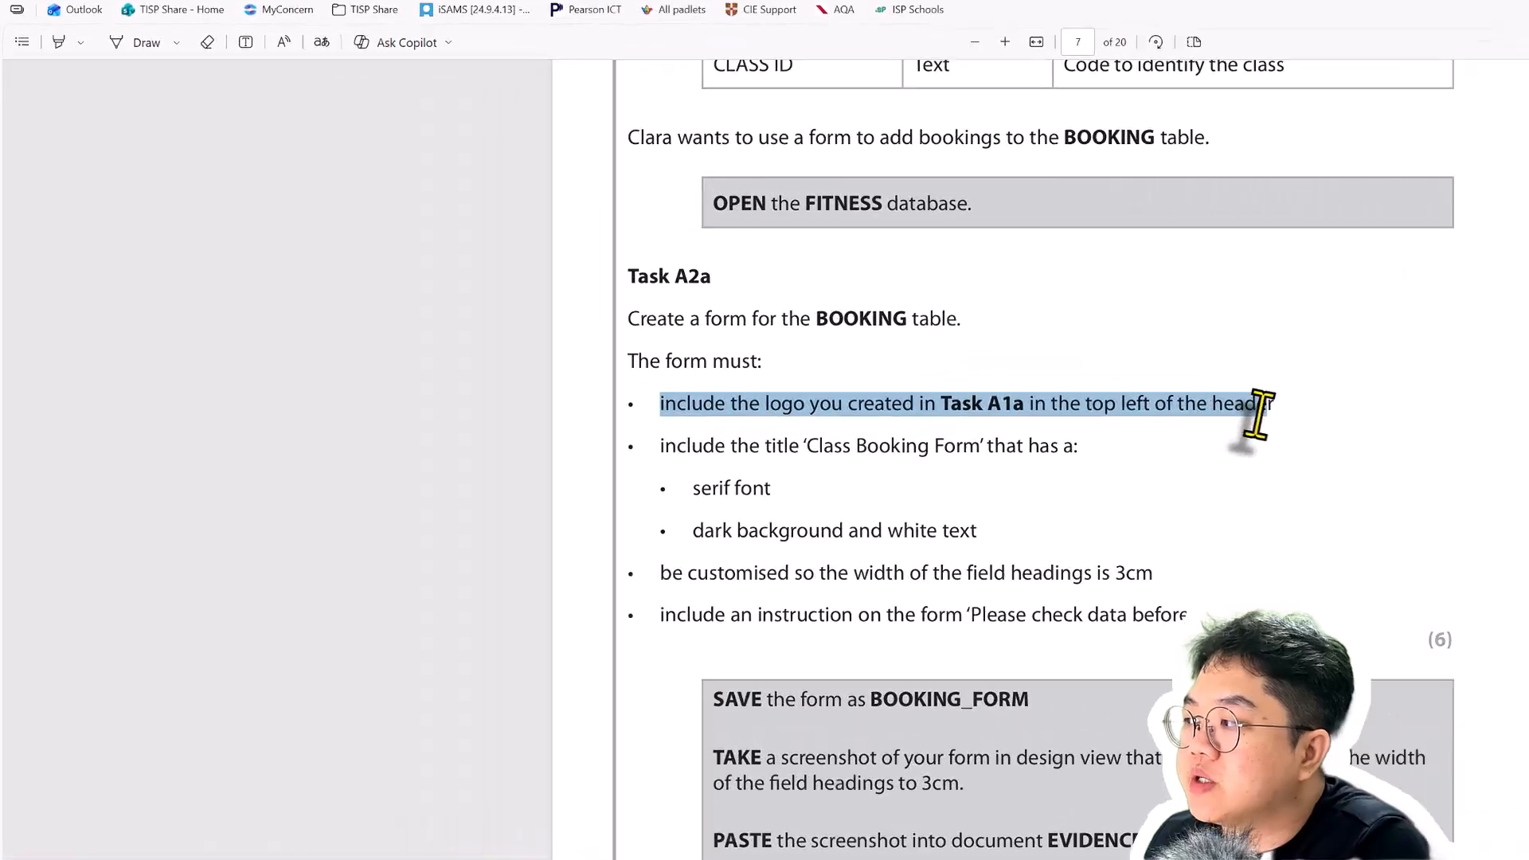
pyautogui.click(751, 368)
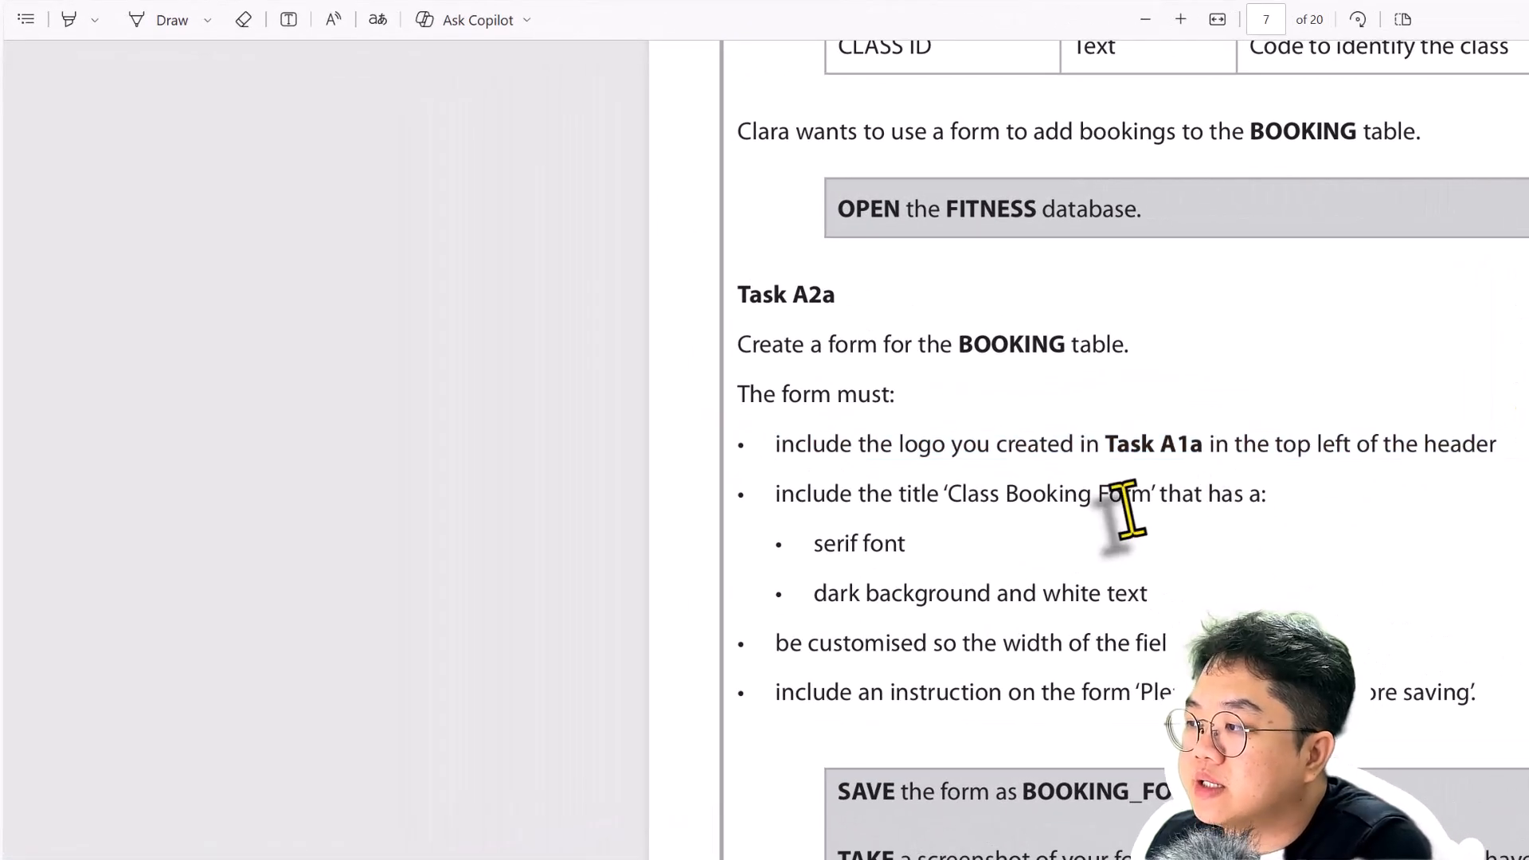
pyautogui.moveTo(1227, 500); pyautogui.dragTo(836, 518)
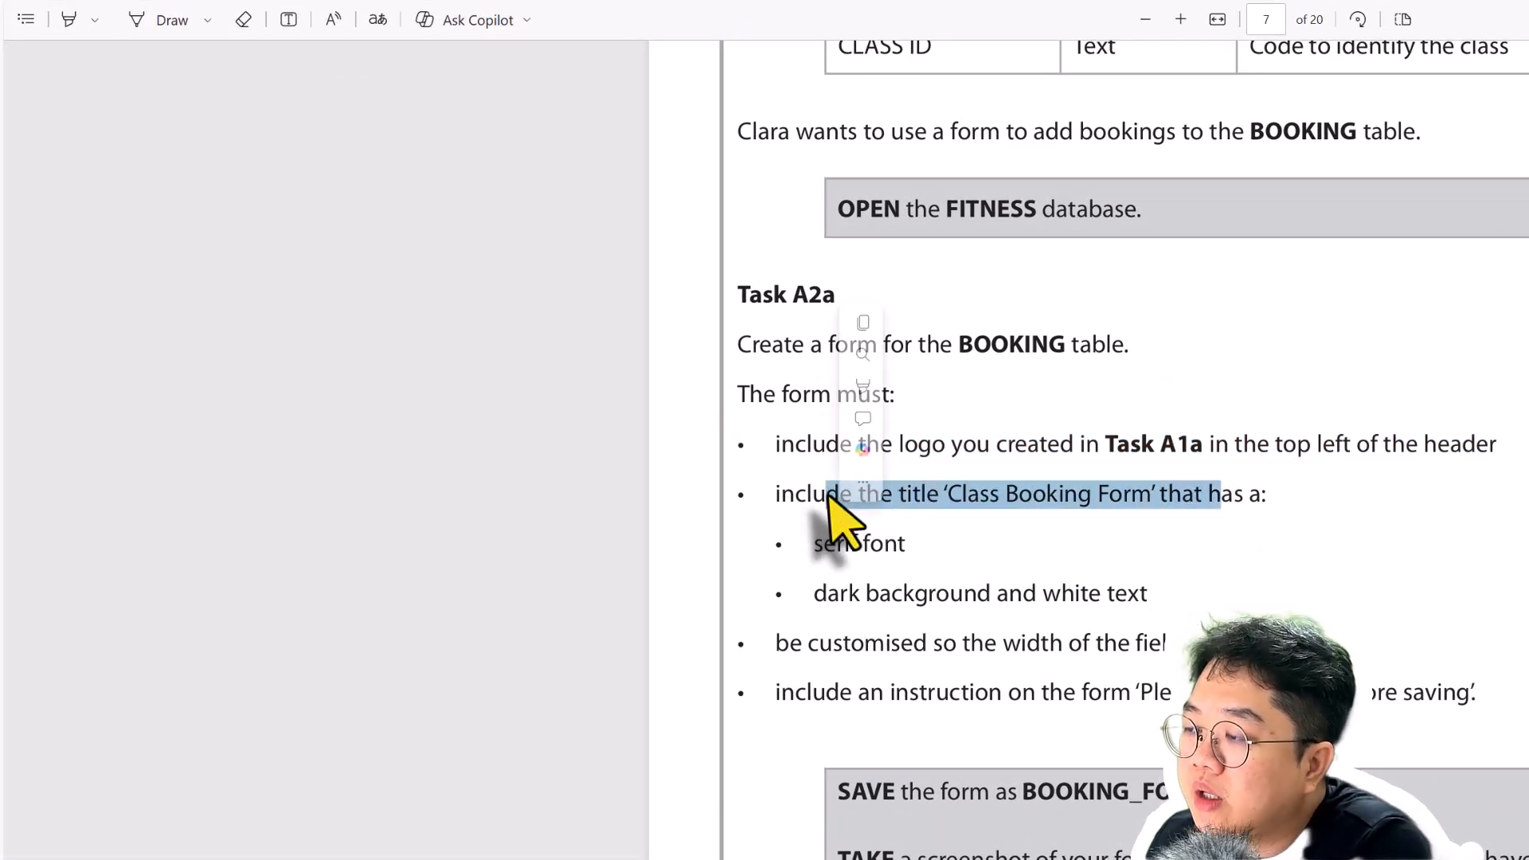
pyautogui.click(1039, 510)
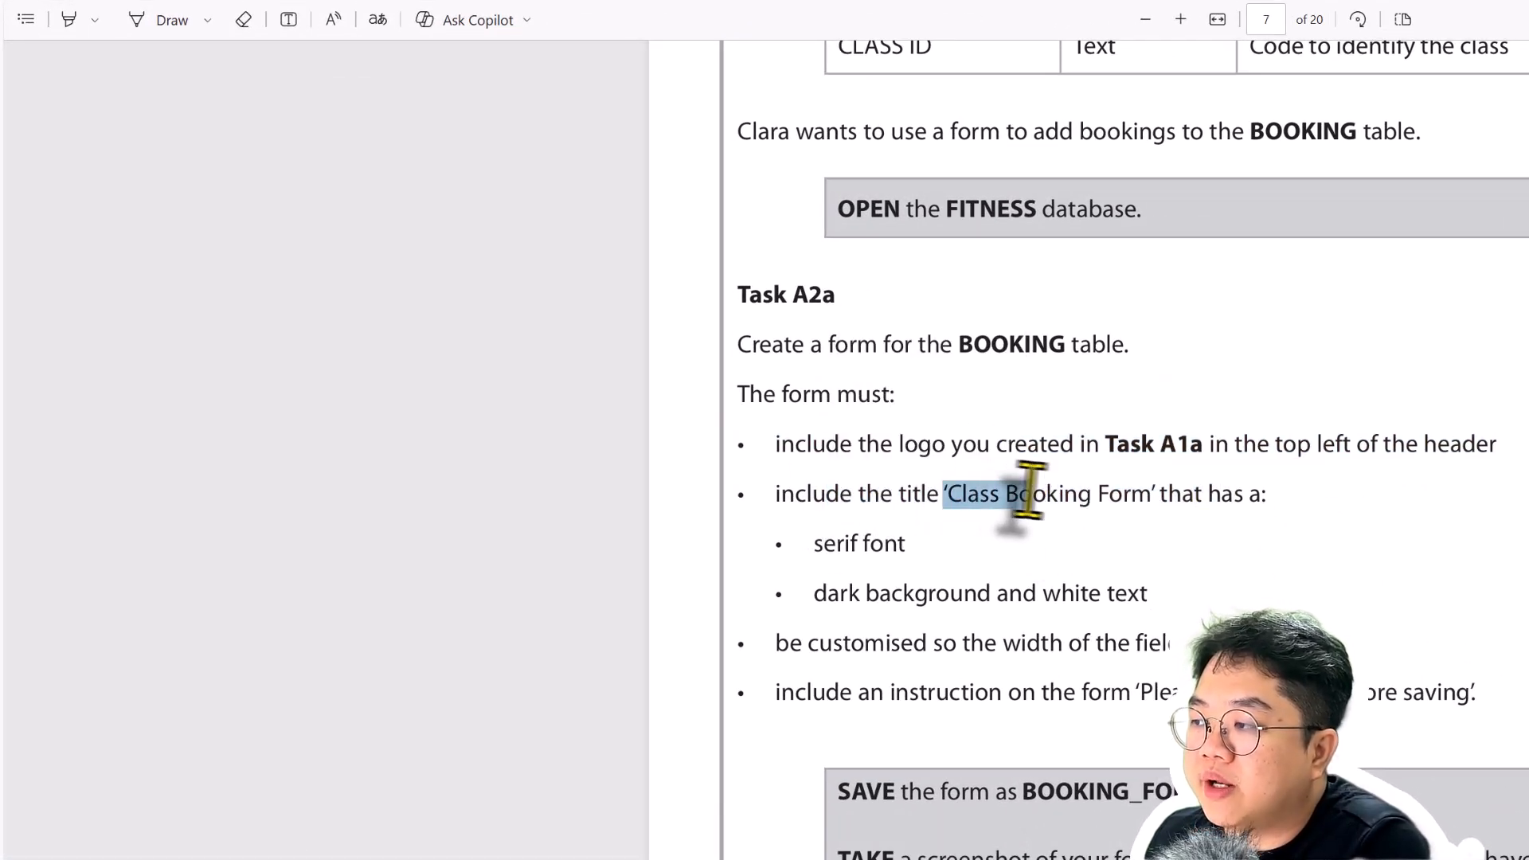
pyautogui.moveTo(1030, 490); pyautogui.dragTo(1052, 492)
pyautogui.click(1274, 510)
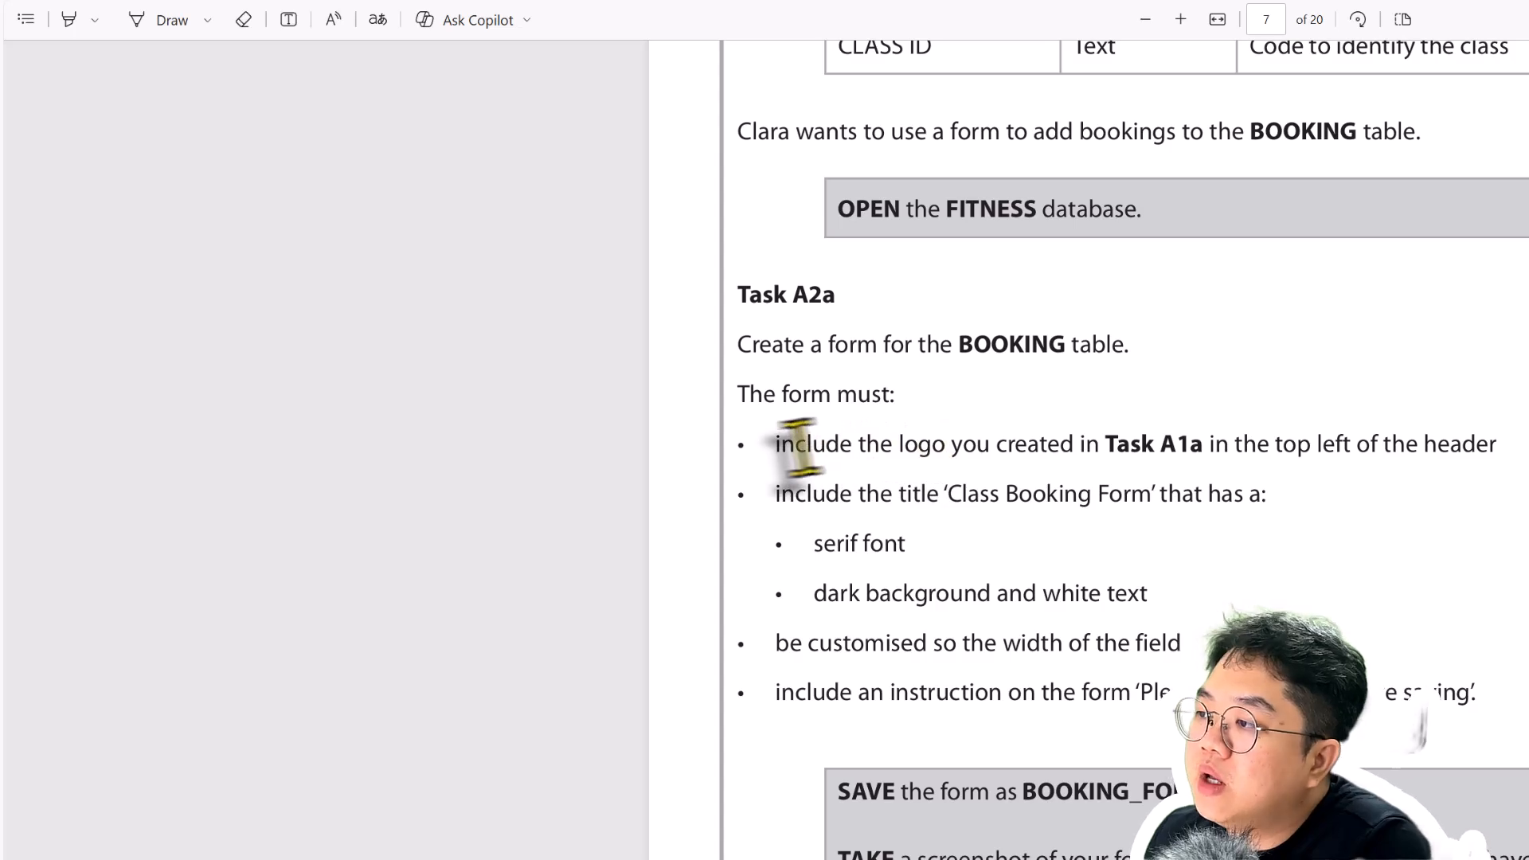
pyautogui.moveTo(781, 444); pyautogui.dragTo(1487, 438)
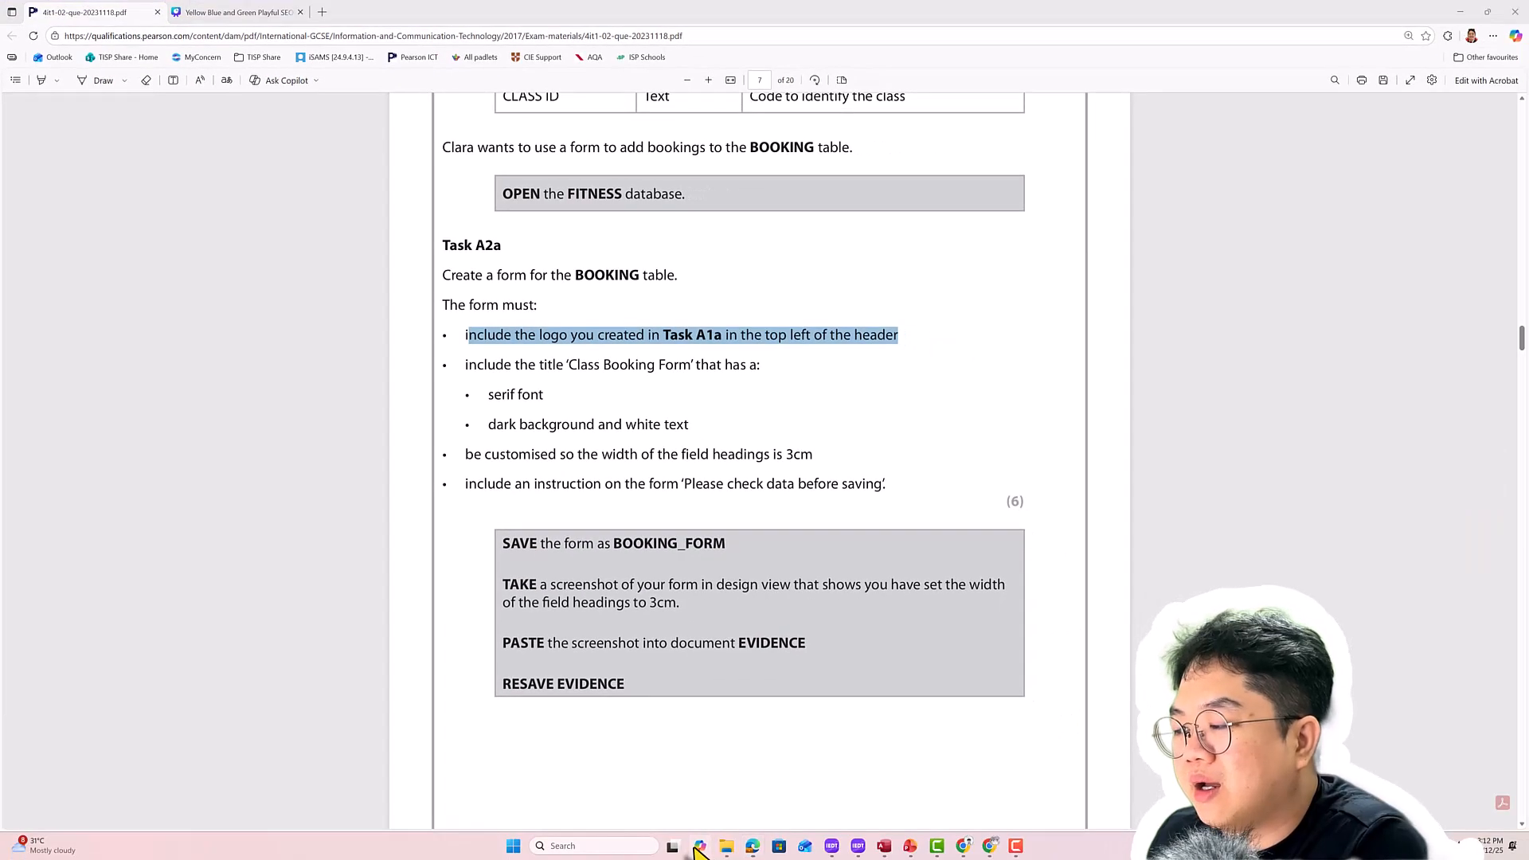
# Locate the EWF Logo image in the Examination Folder in File Explorer
pyautogui.moveTo(729, 846)
pyautogui.click(948, 713)
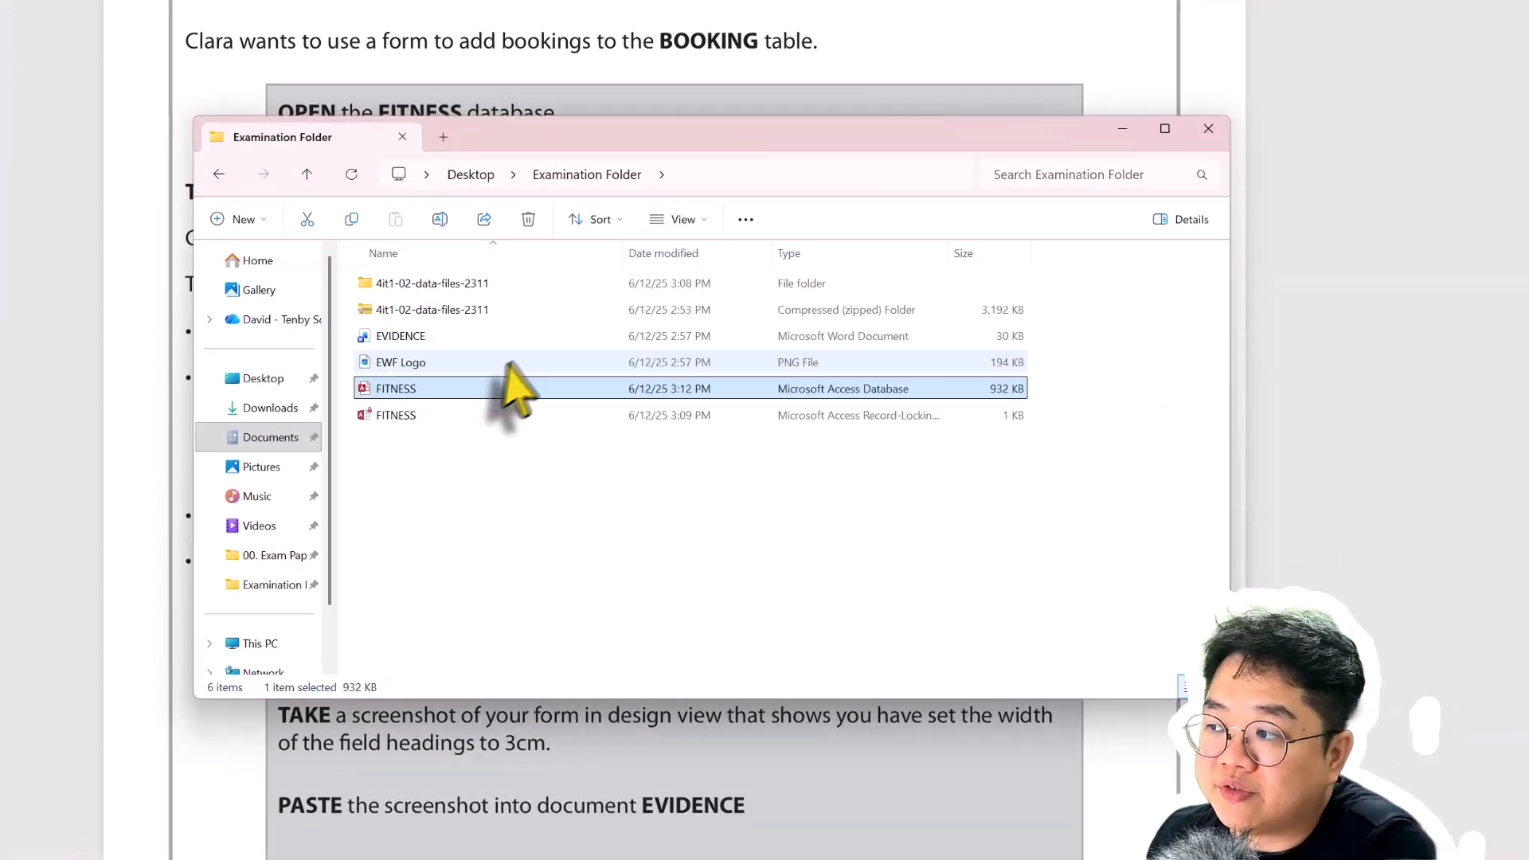
pyautogui.click(507, 365)
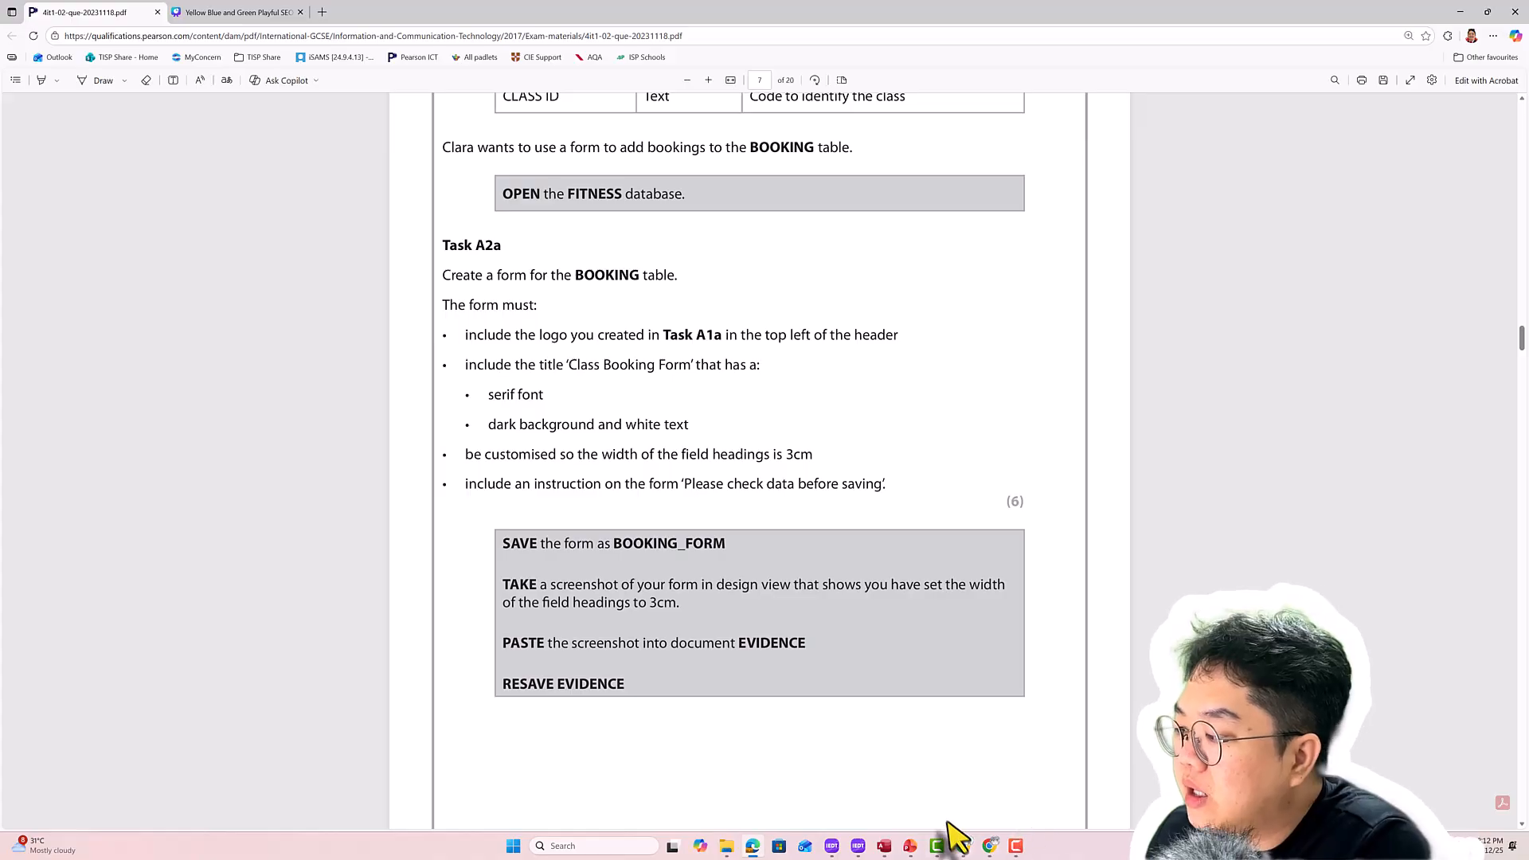
# Return to the FITNESS database in Access and switch the Class Booking Form to Design View
pyautogui.click(891, 849)
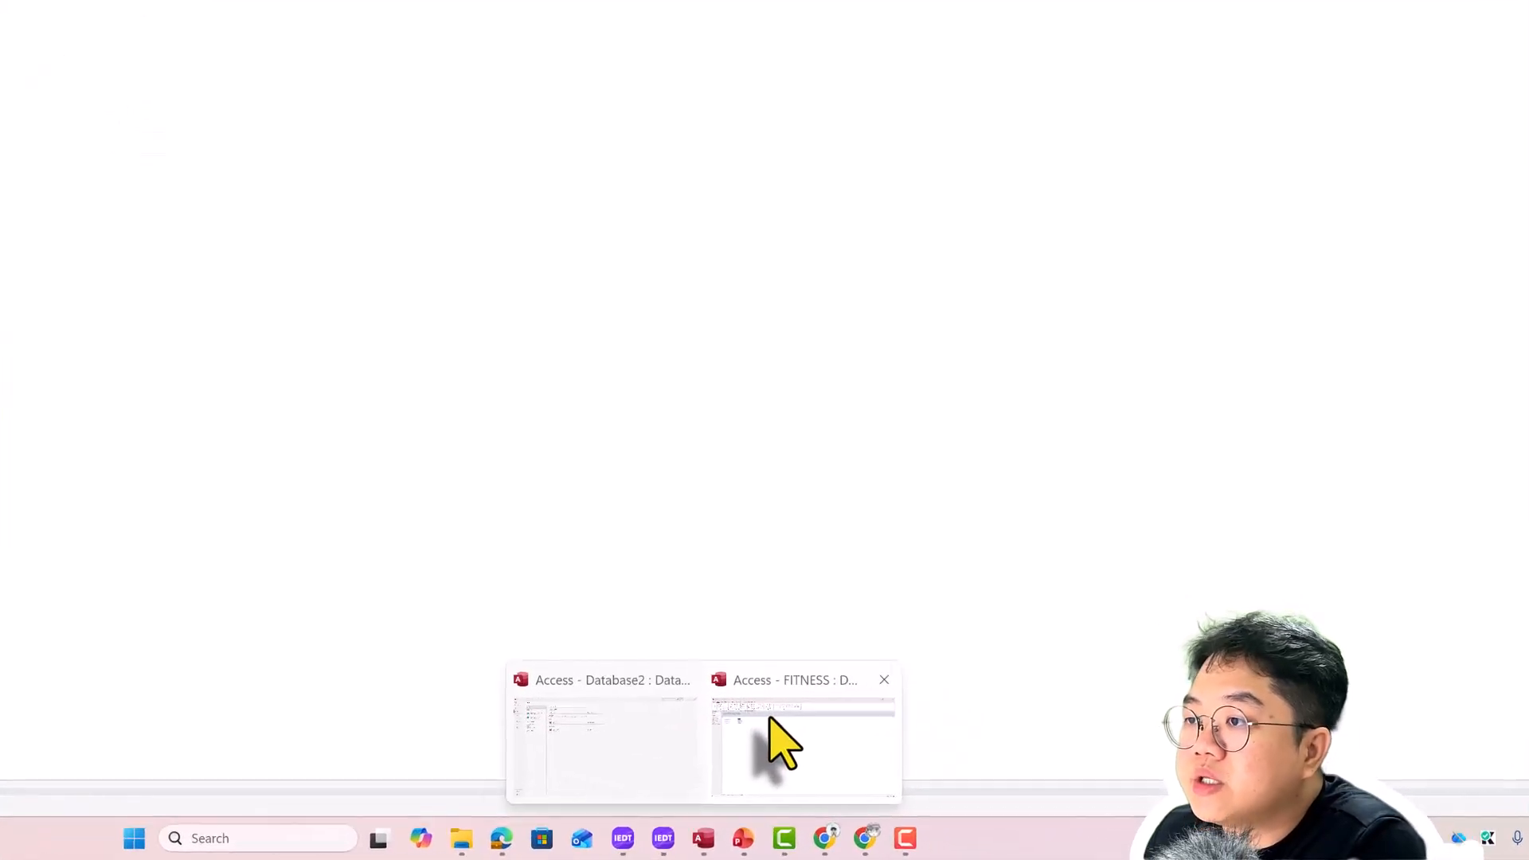
pyautogui.click(924, 765)
pyautogui.click(20, 77)
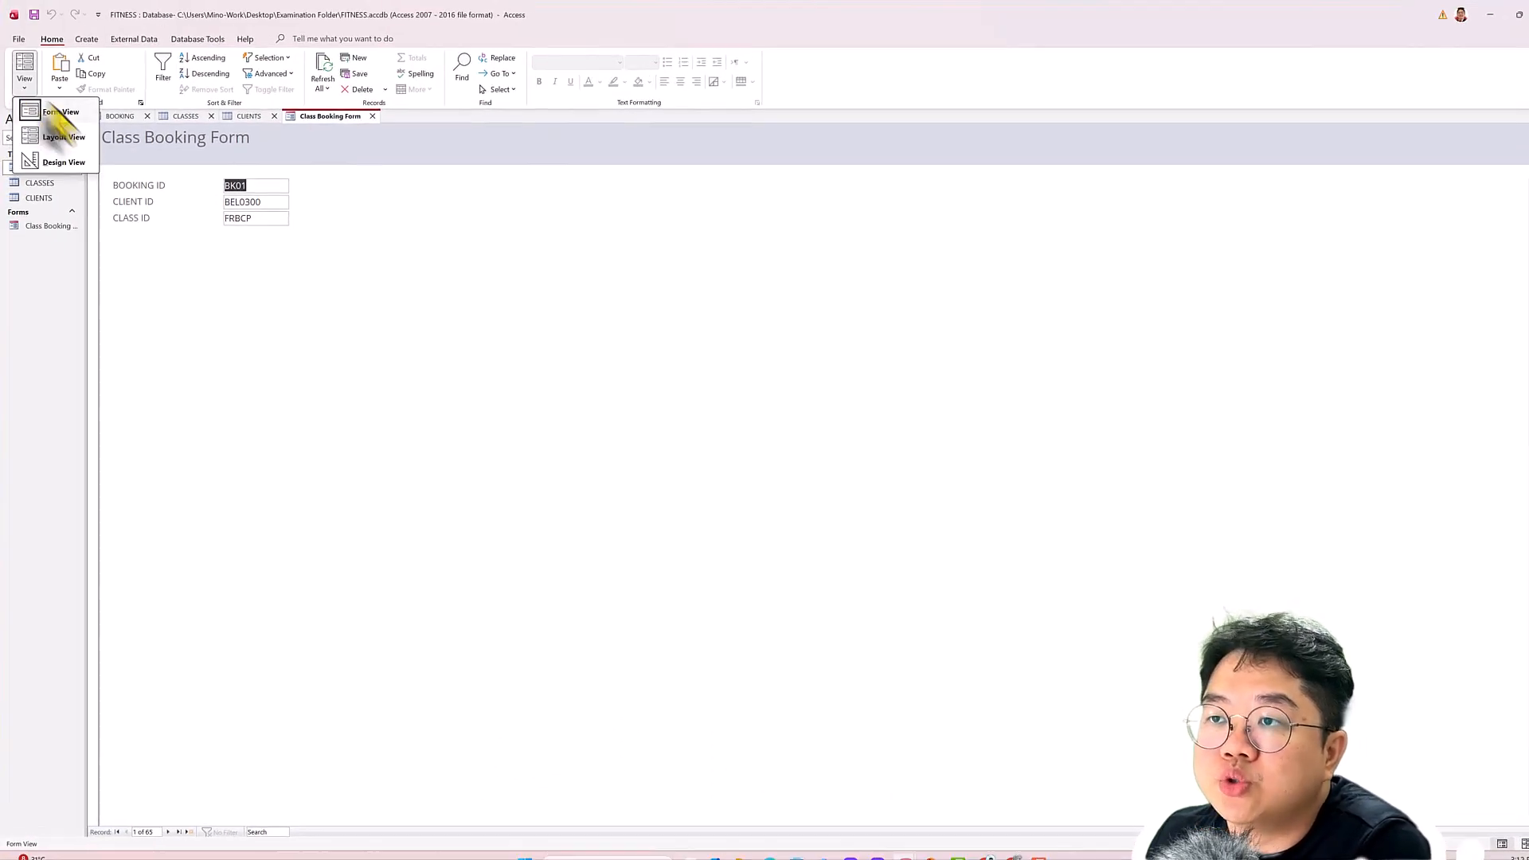
pyautogui.click(87, 237)
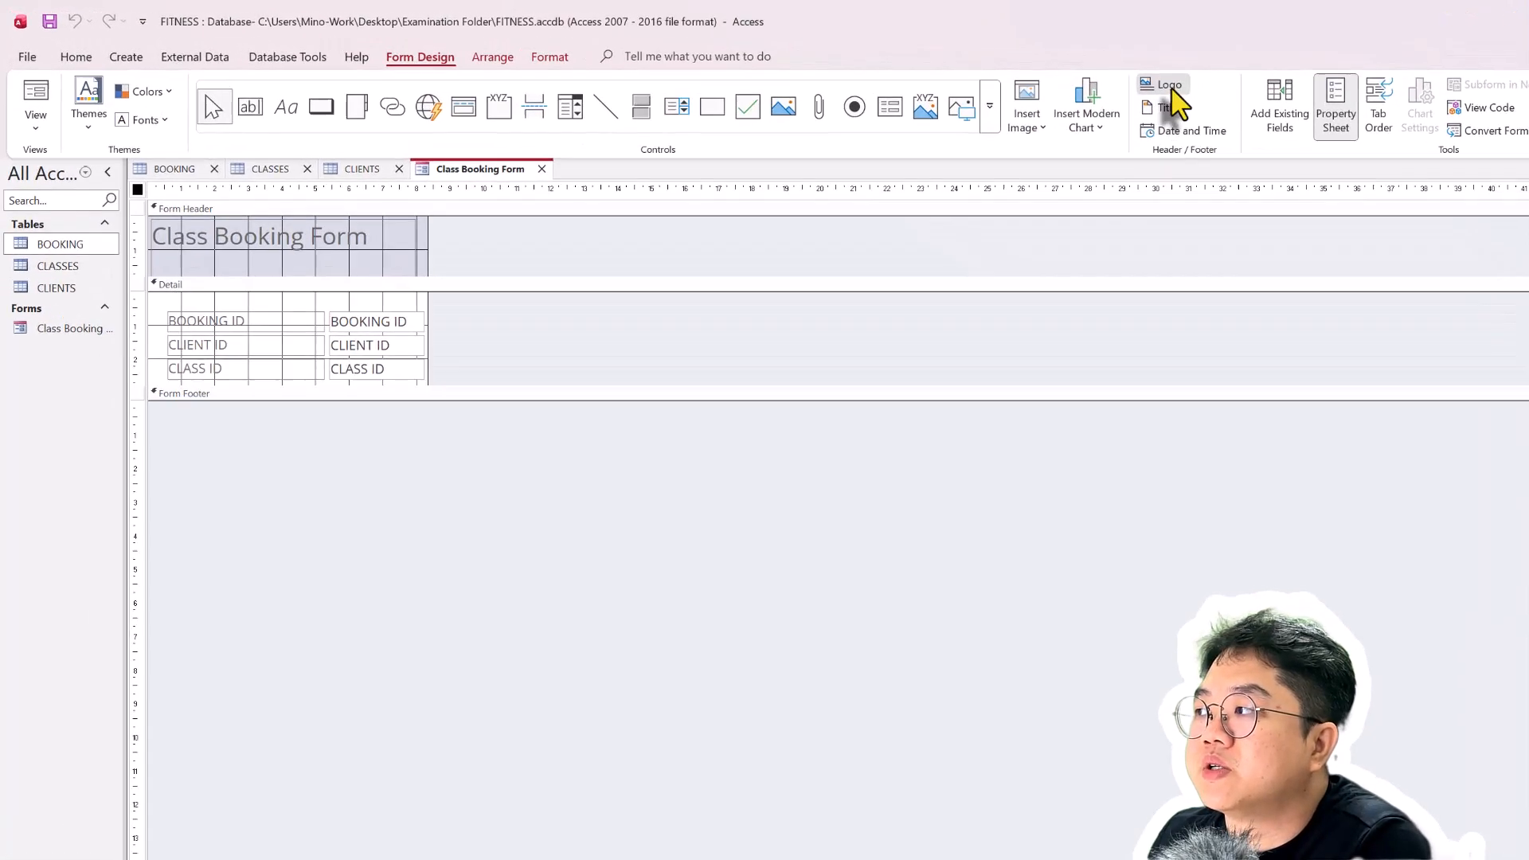
# Insert the EWF Logo image from the Examination Folder on the Desktop as the logo in the form header
pyautogui.click(786, 57)
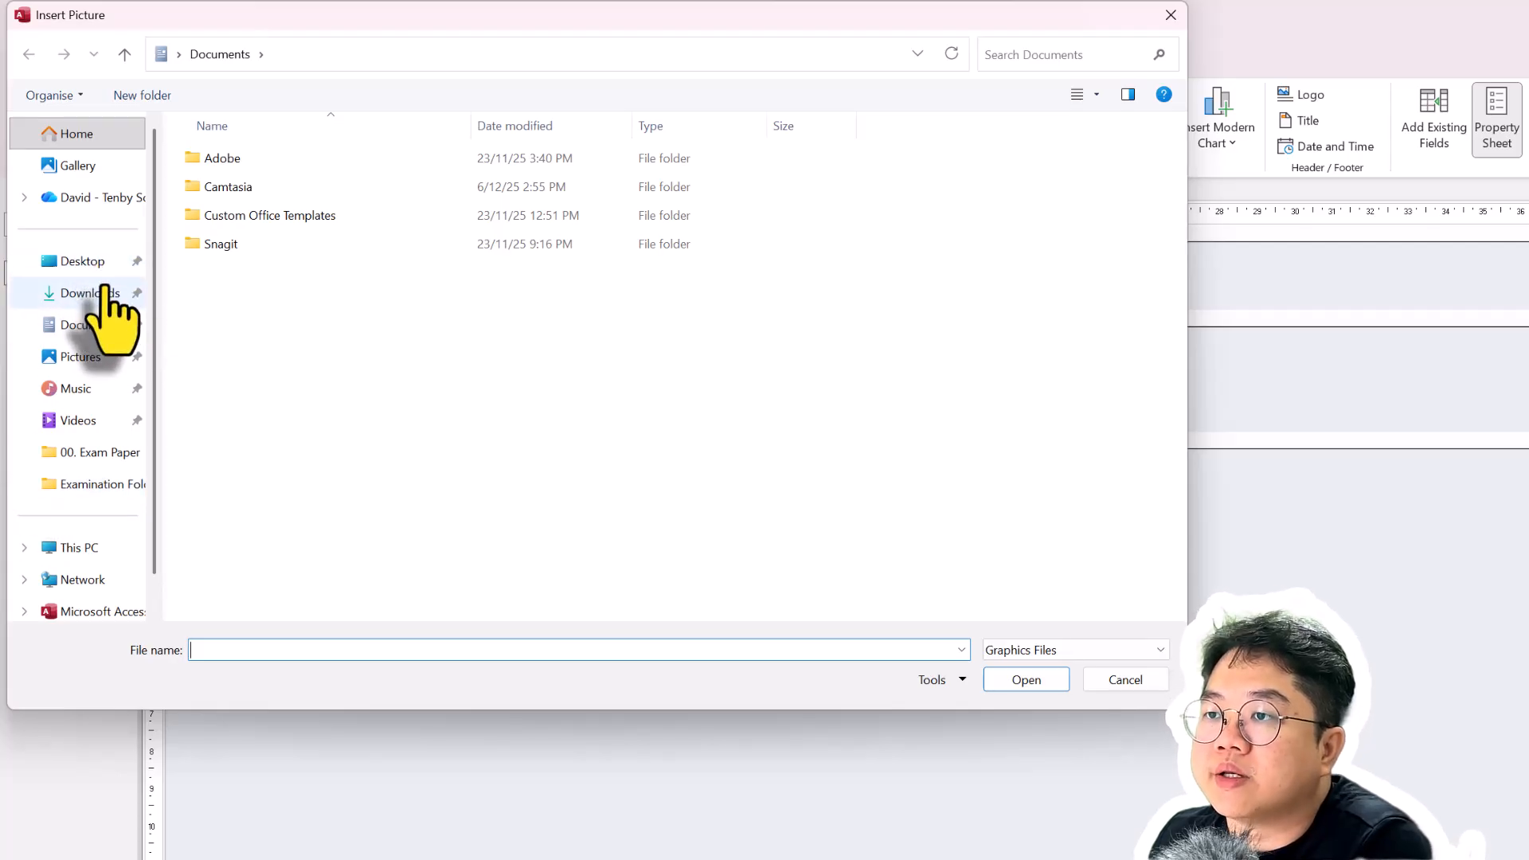
pyautogui.click(91, 264)
pyautogui.doubleClick(271, 199)
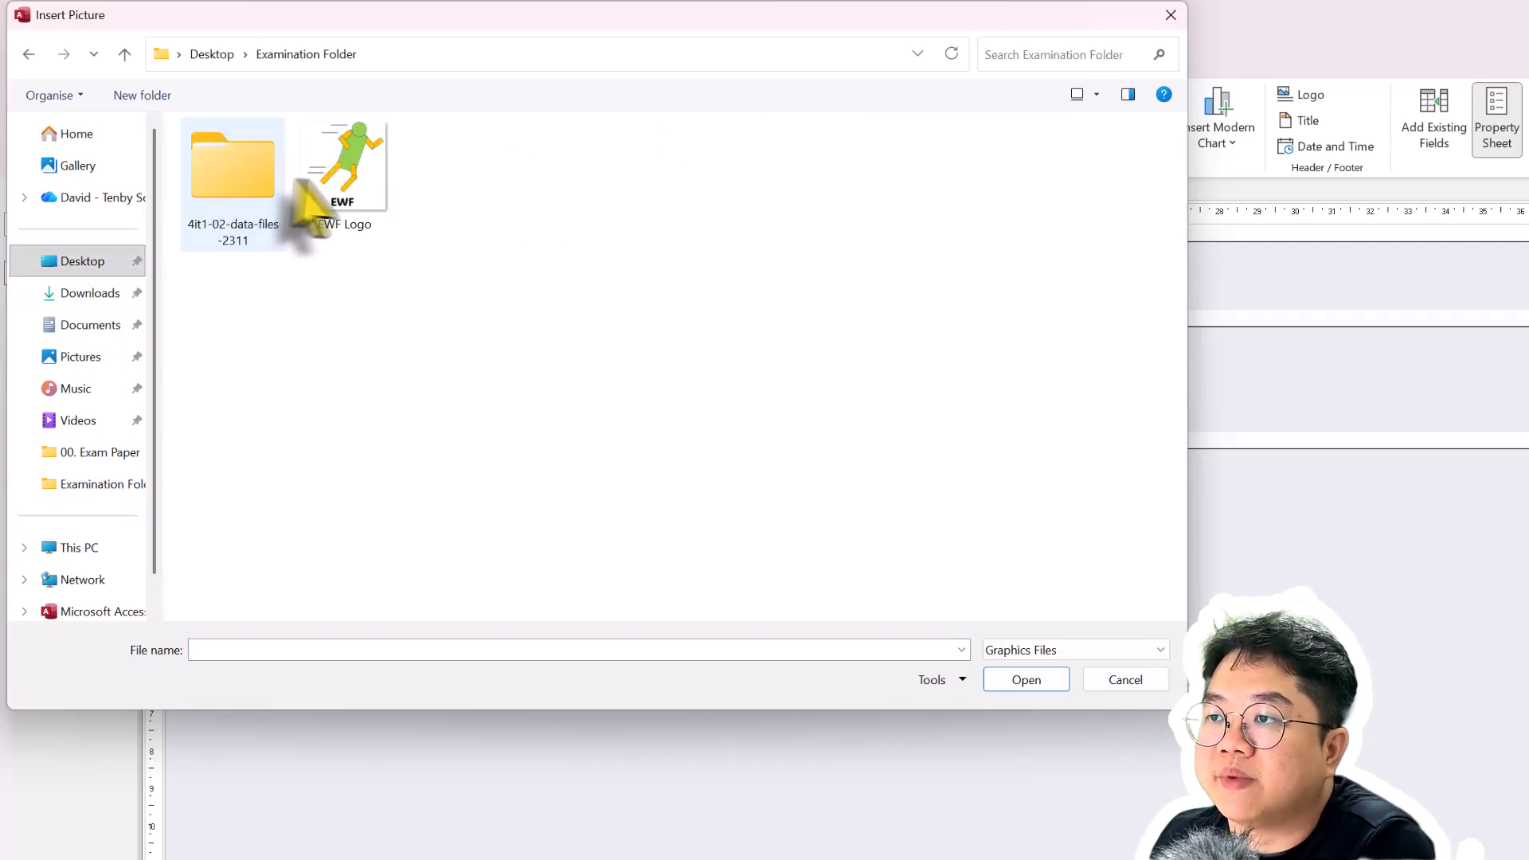
pyautogui.doubleClick(370, 182)
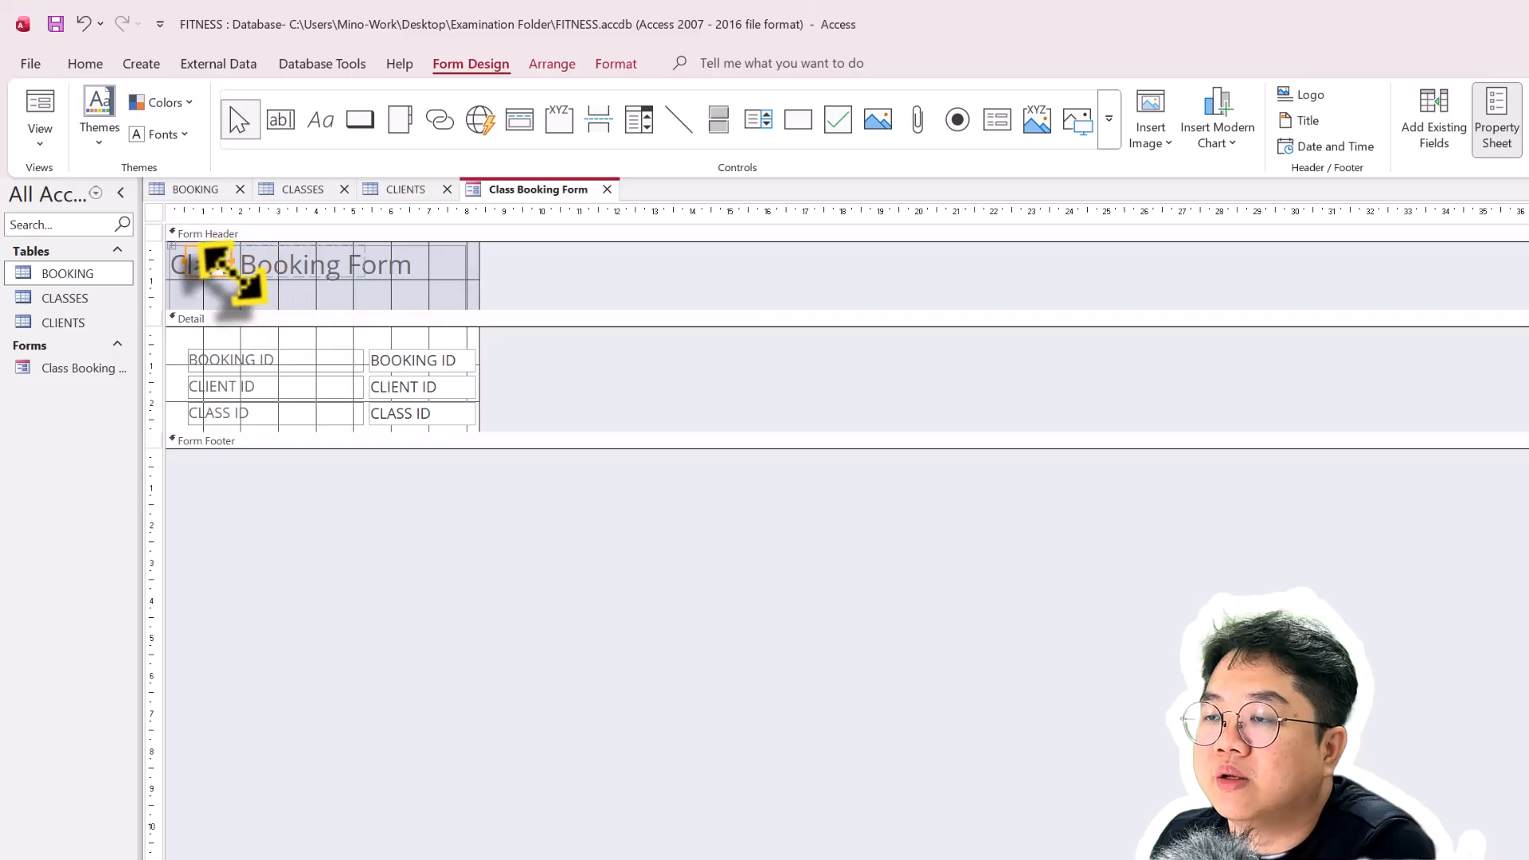
# Try to reposition the logo and its overlapping title block in the form header
pyautogui.click(338, 263)
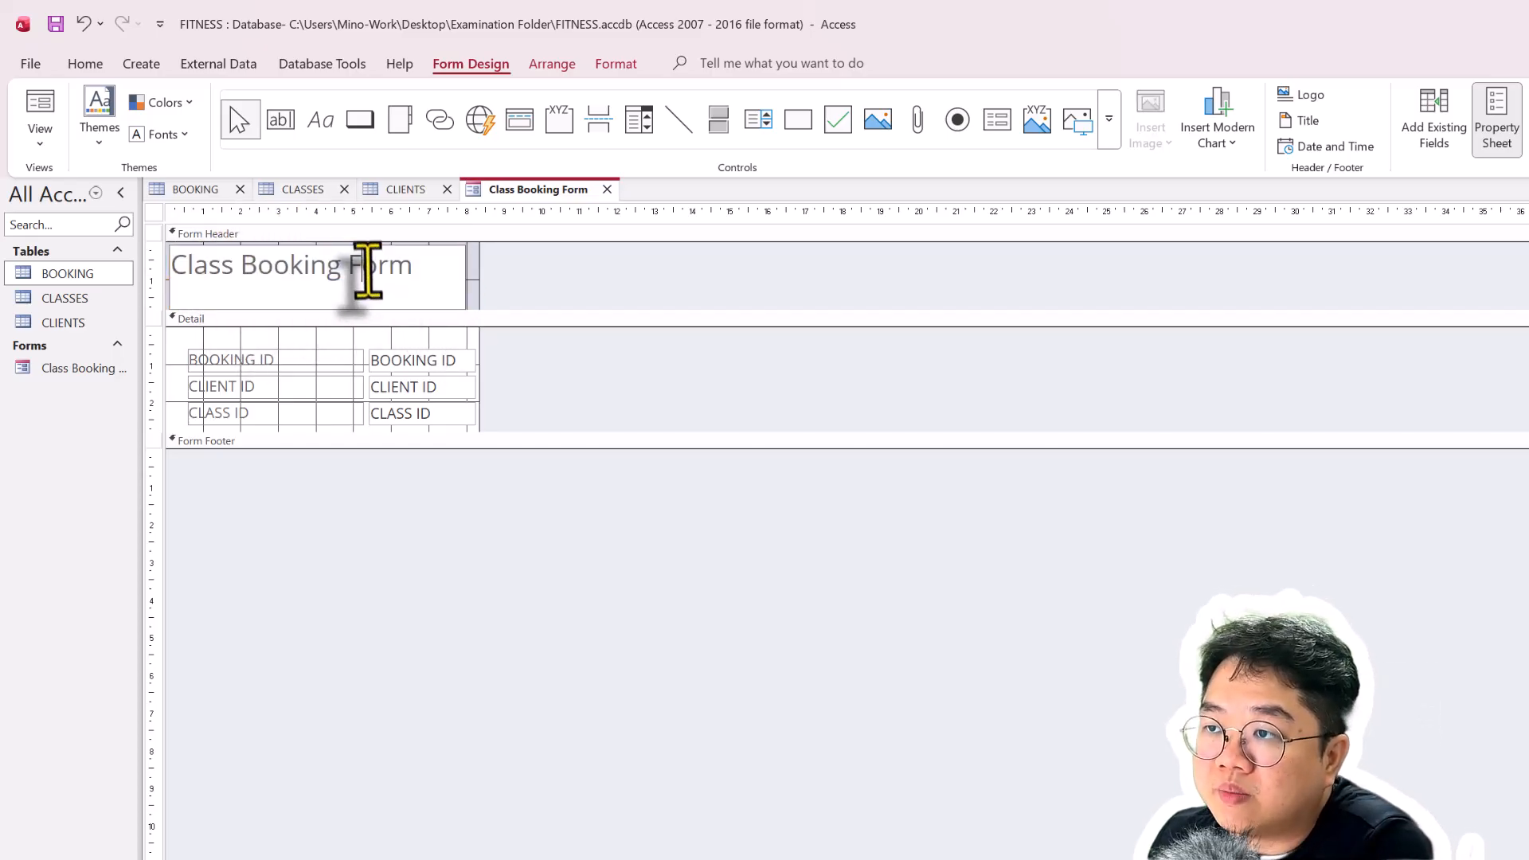
pyautogui.click(634, 301)
pyautogui.click(207, 261)
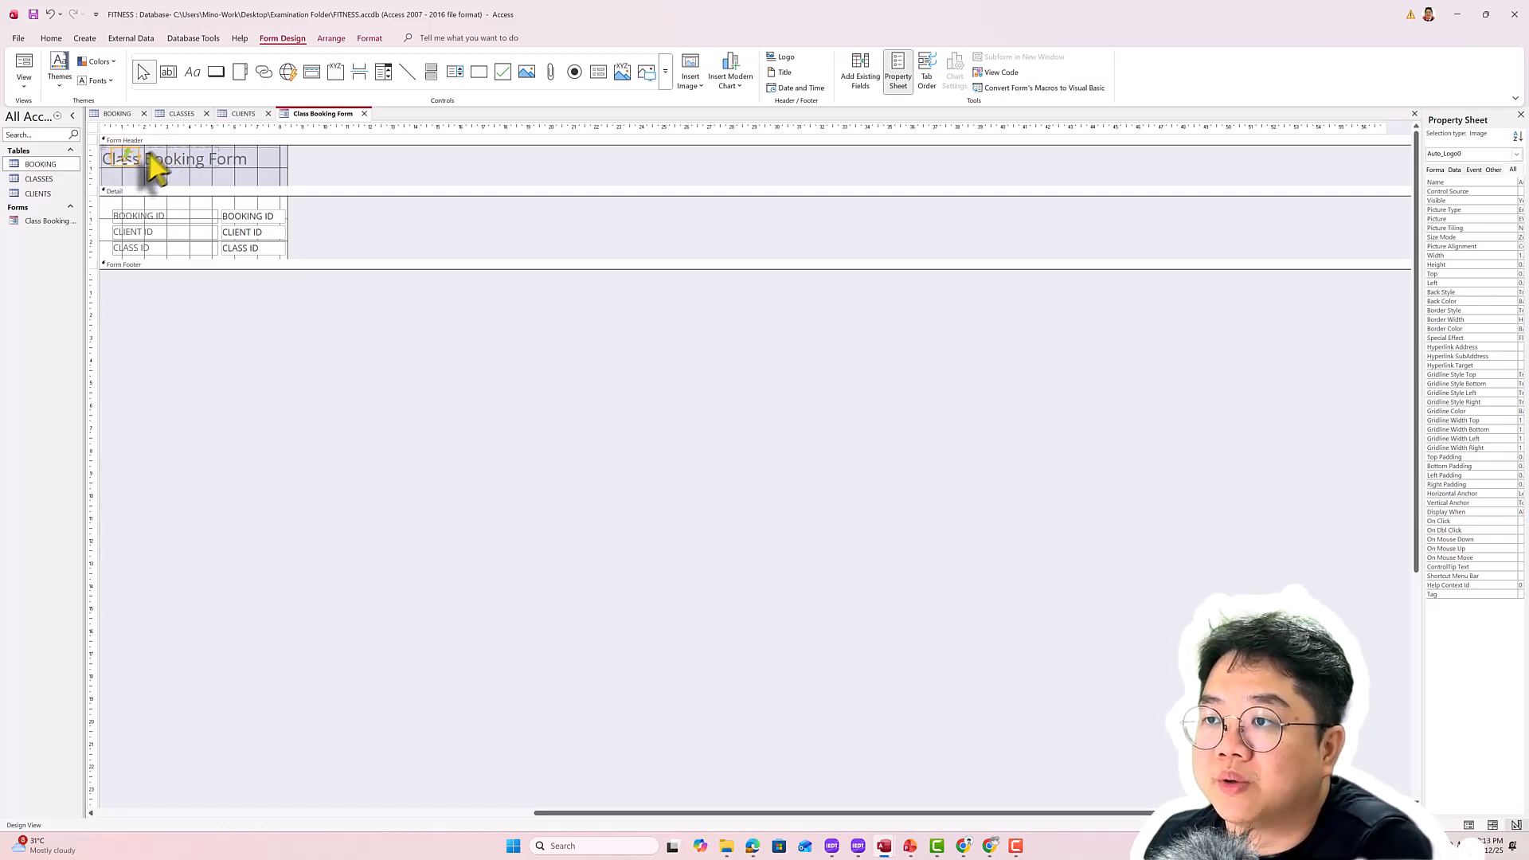
pyautogui.click(169, 157)
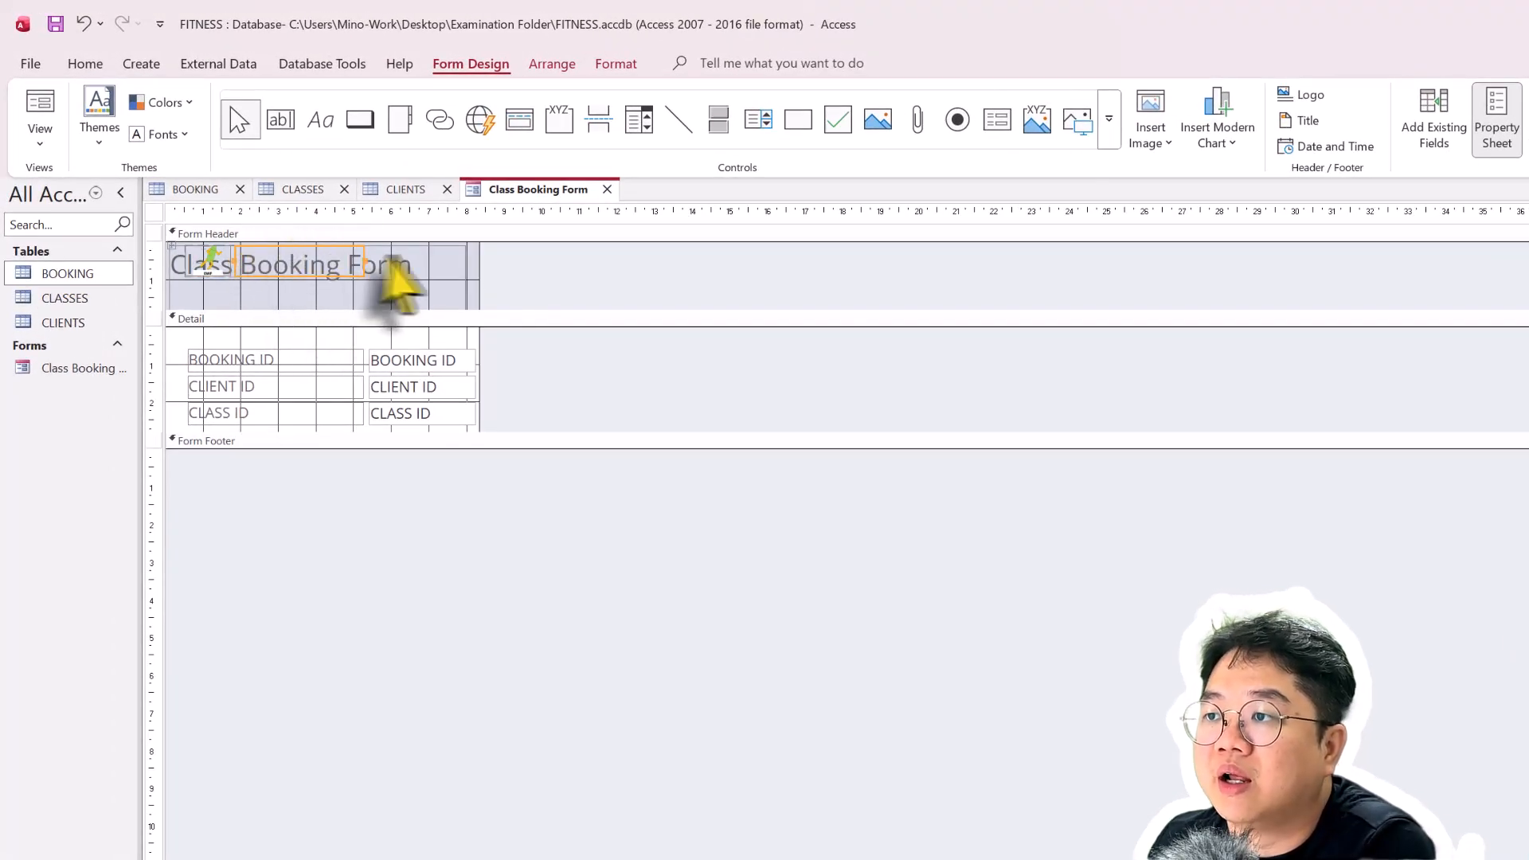
pyautogui.click(212, 266)
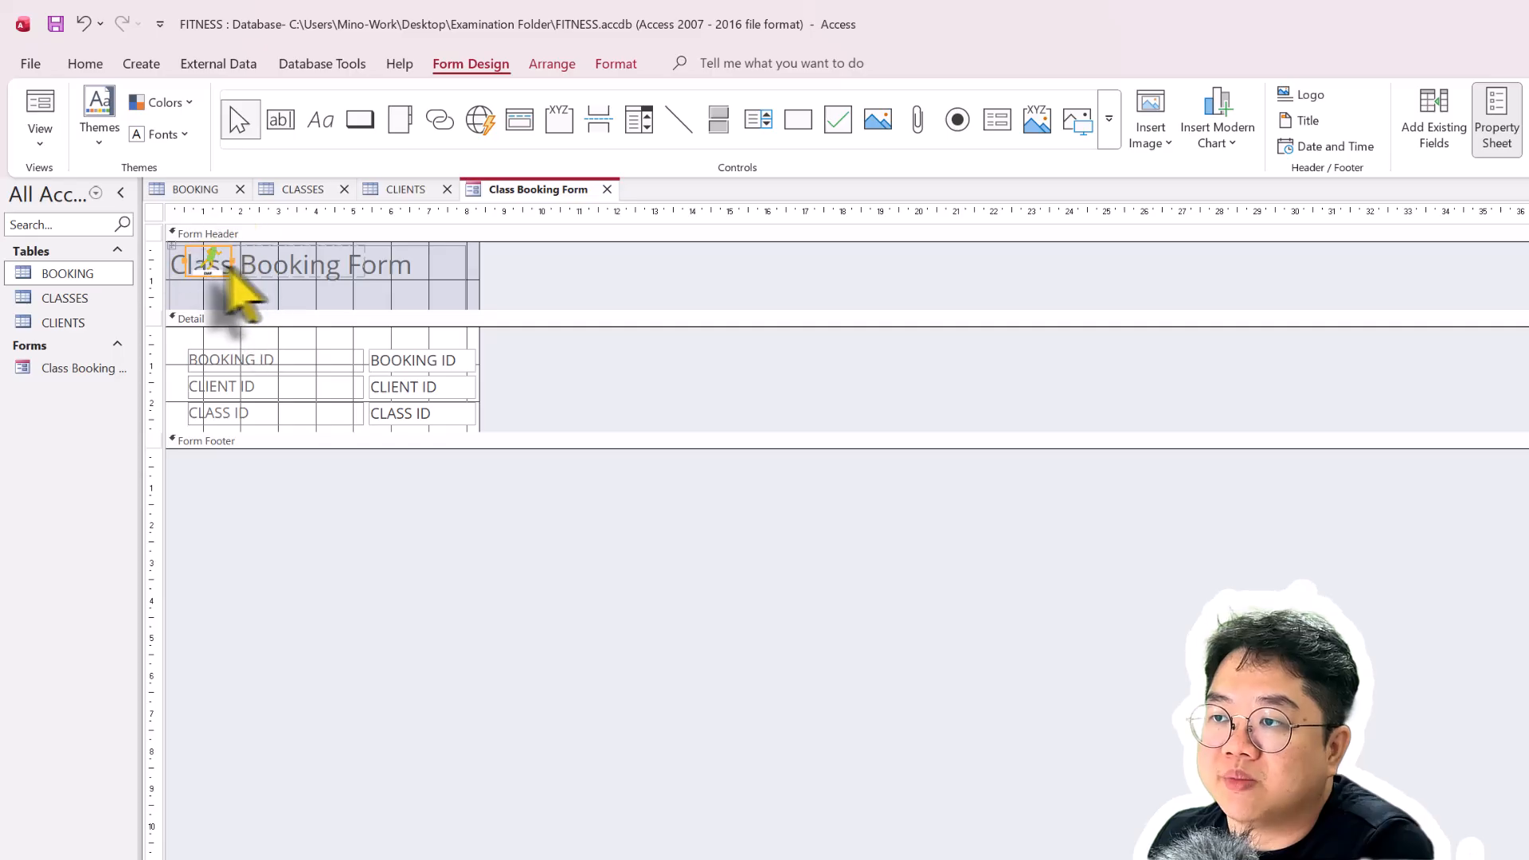
pyautogui.click(236, 263)
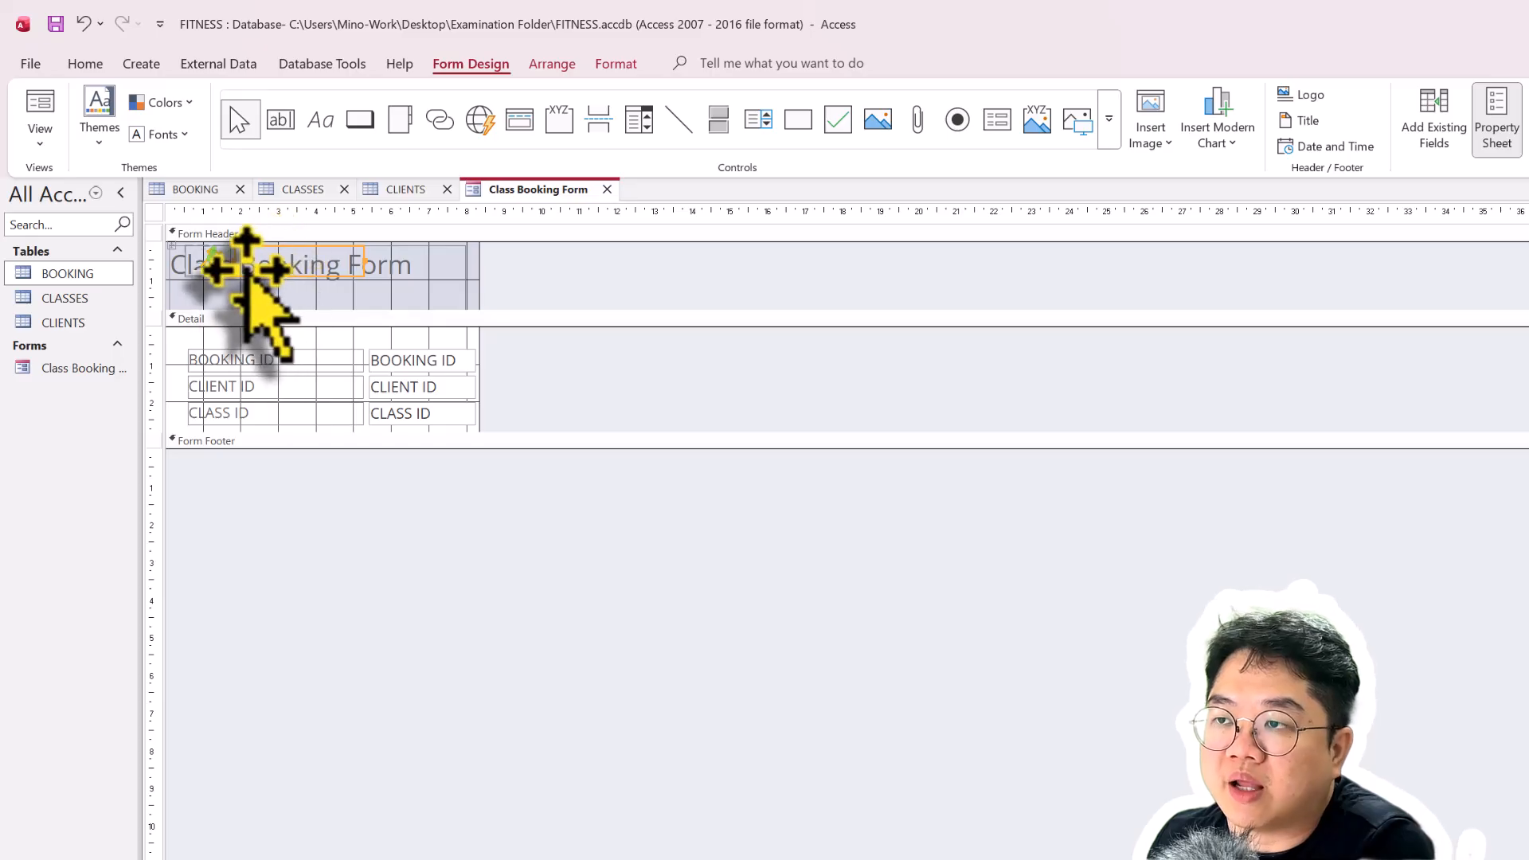
pyautogui.click(447, 278)
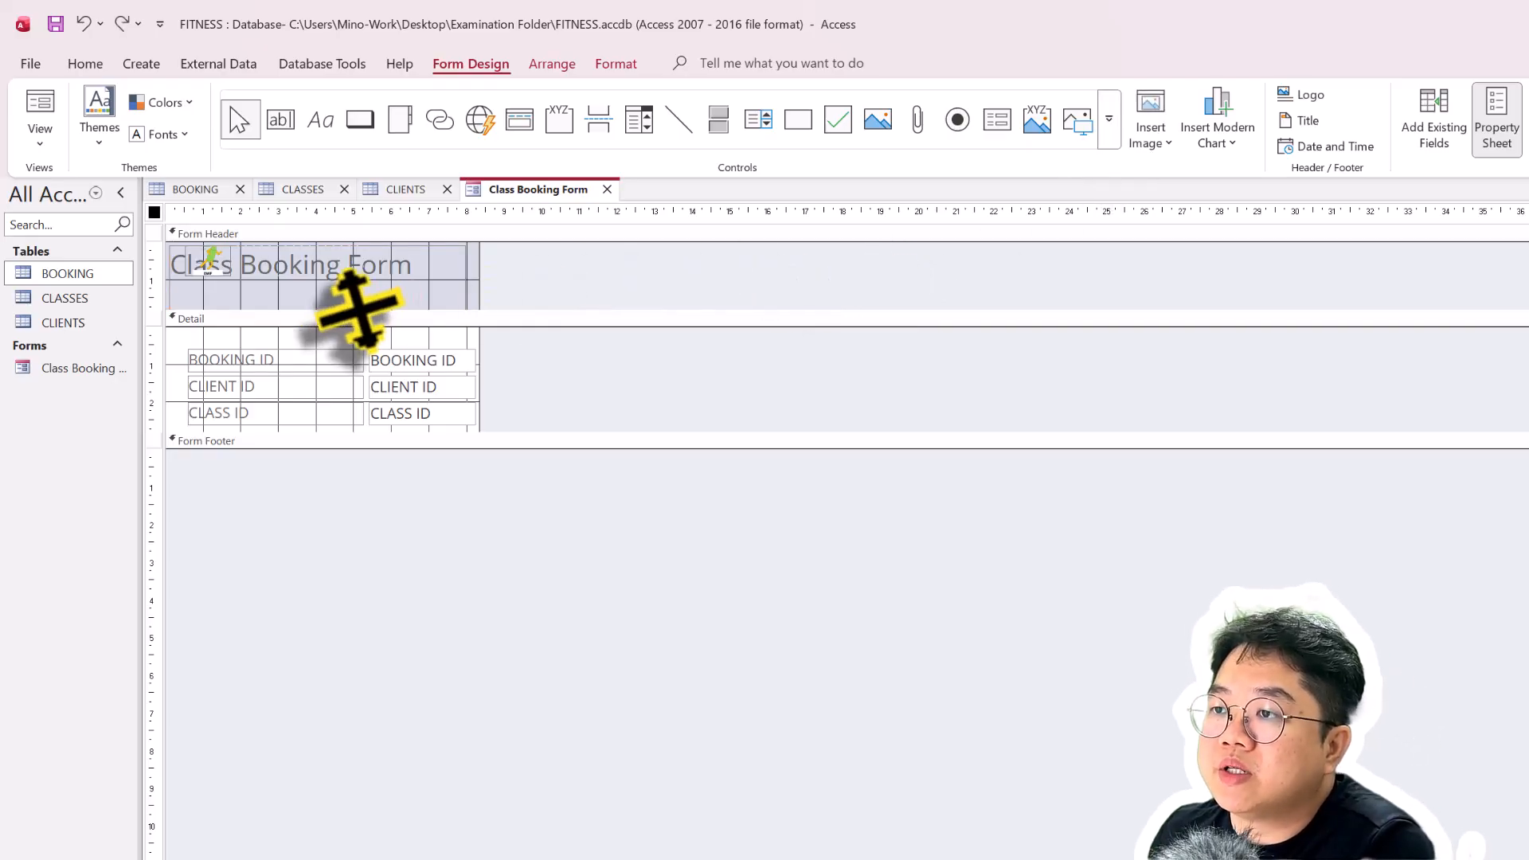
# Undo the logo insertion so the form header holds only the Class Booking Form title
pyautogui.click(83, 24)
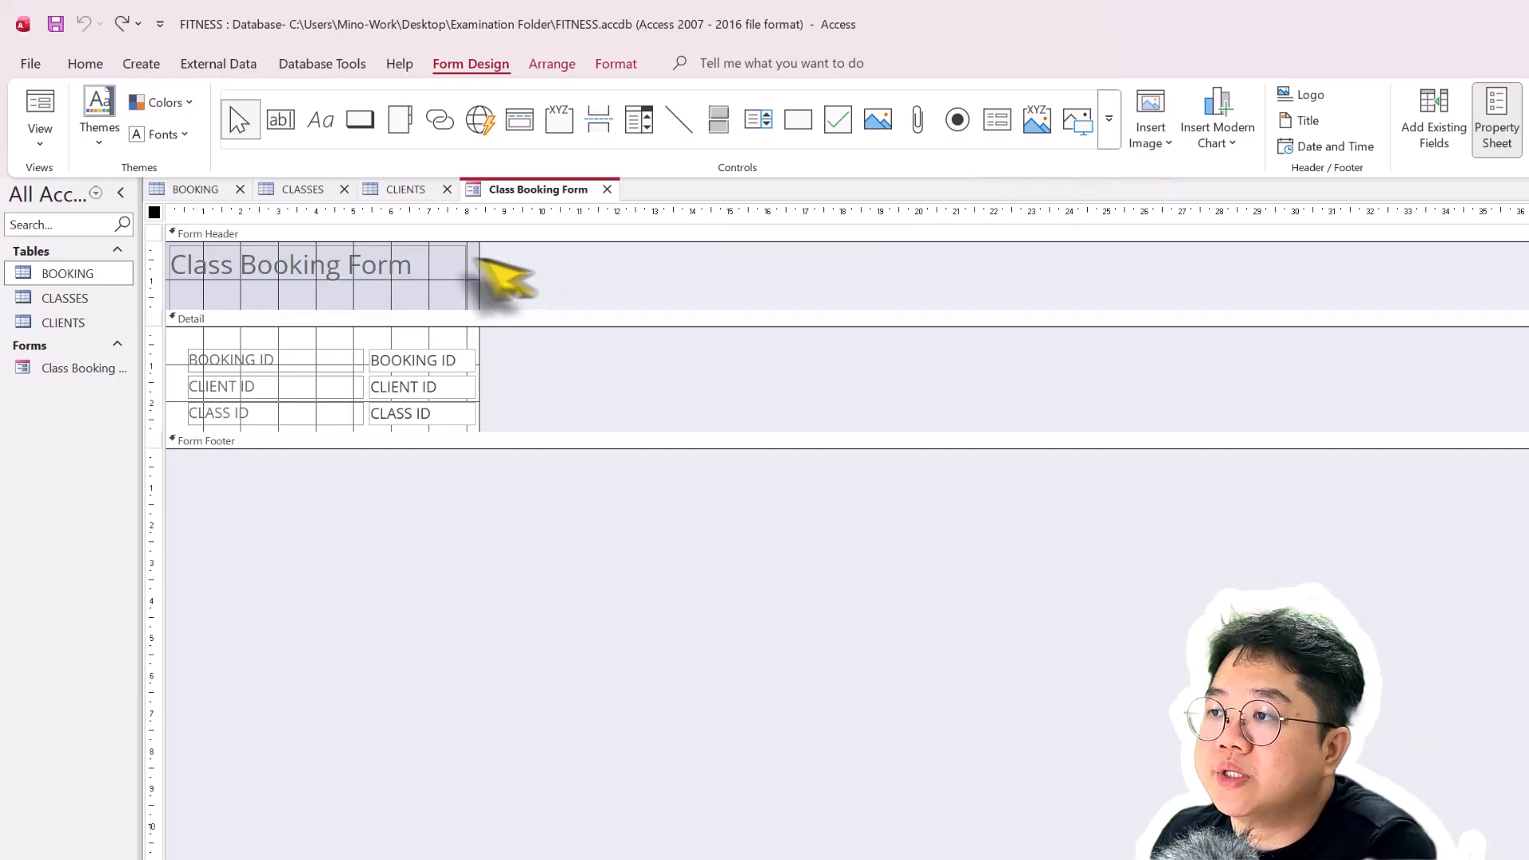
pyautogui.click(436, 265)
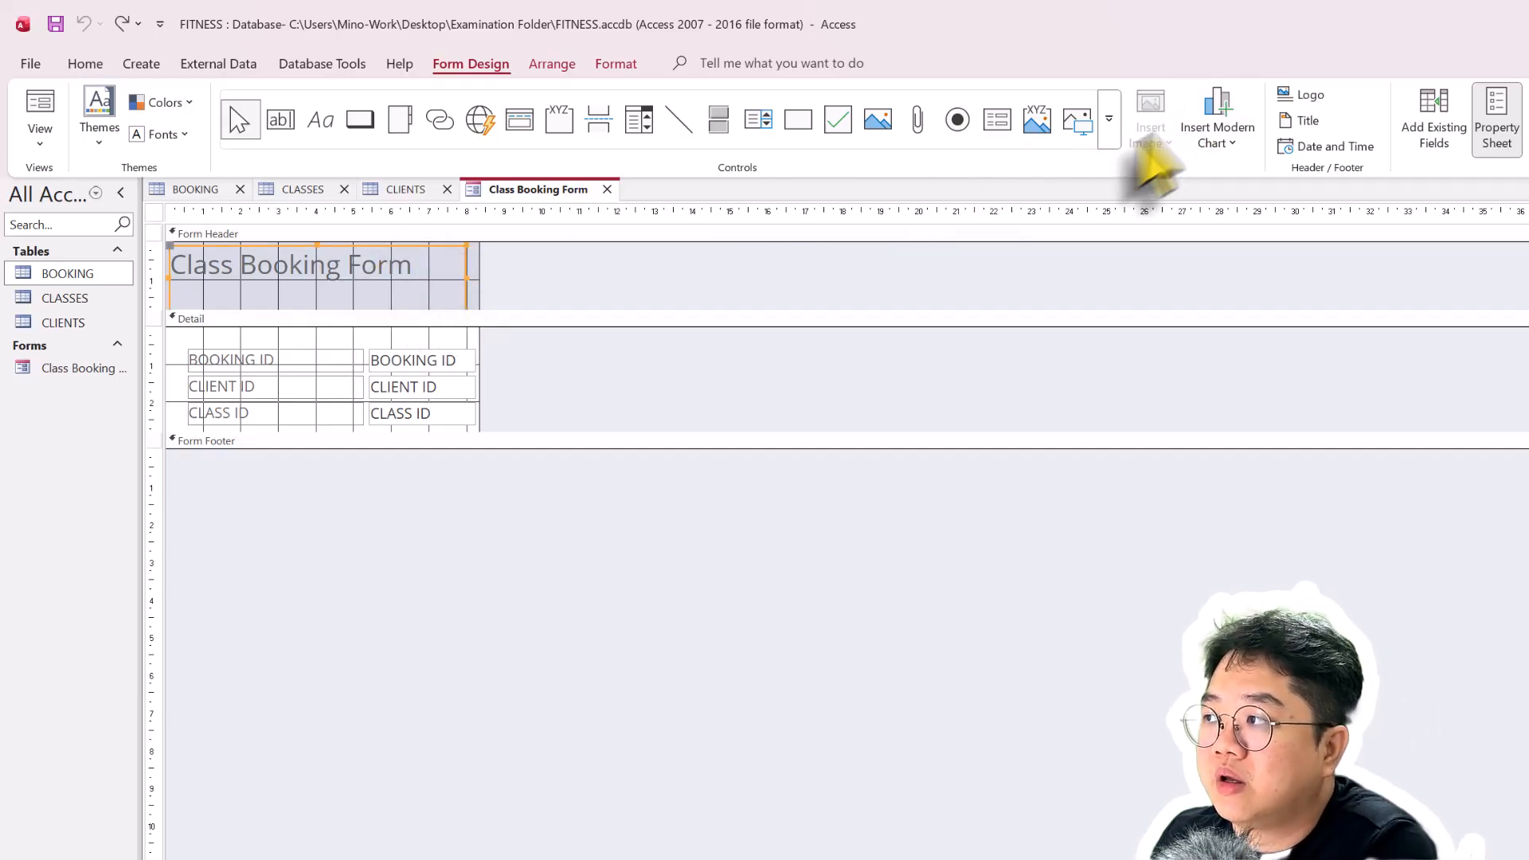
pyautogui.click(423, 253)
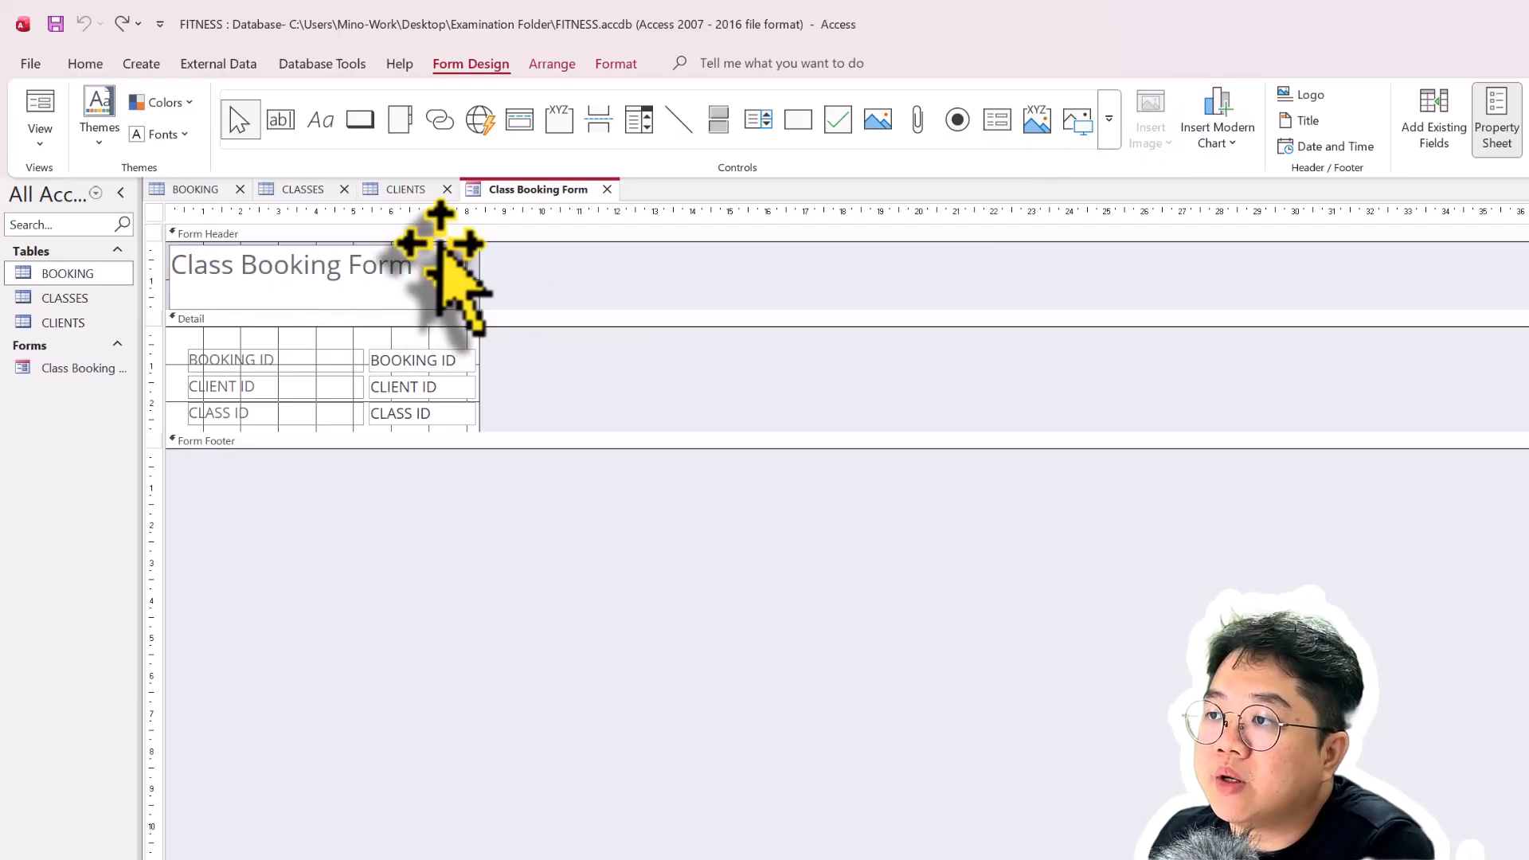
pyautogui.click(916, 290)
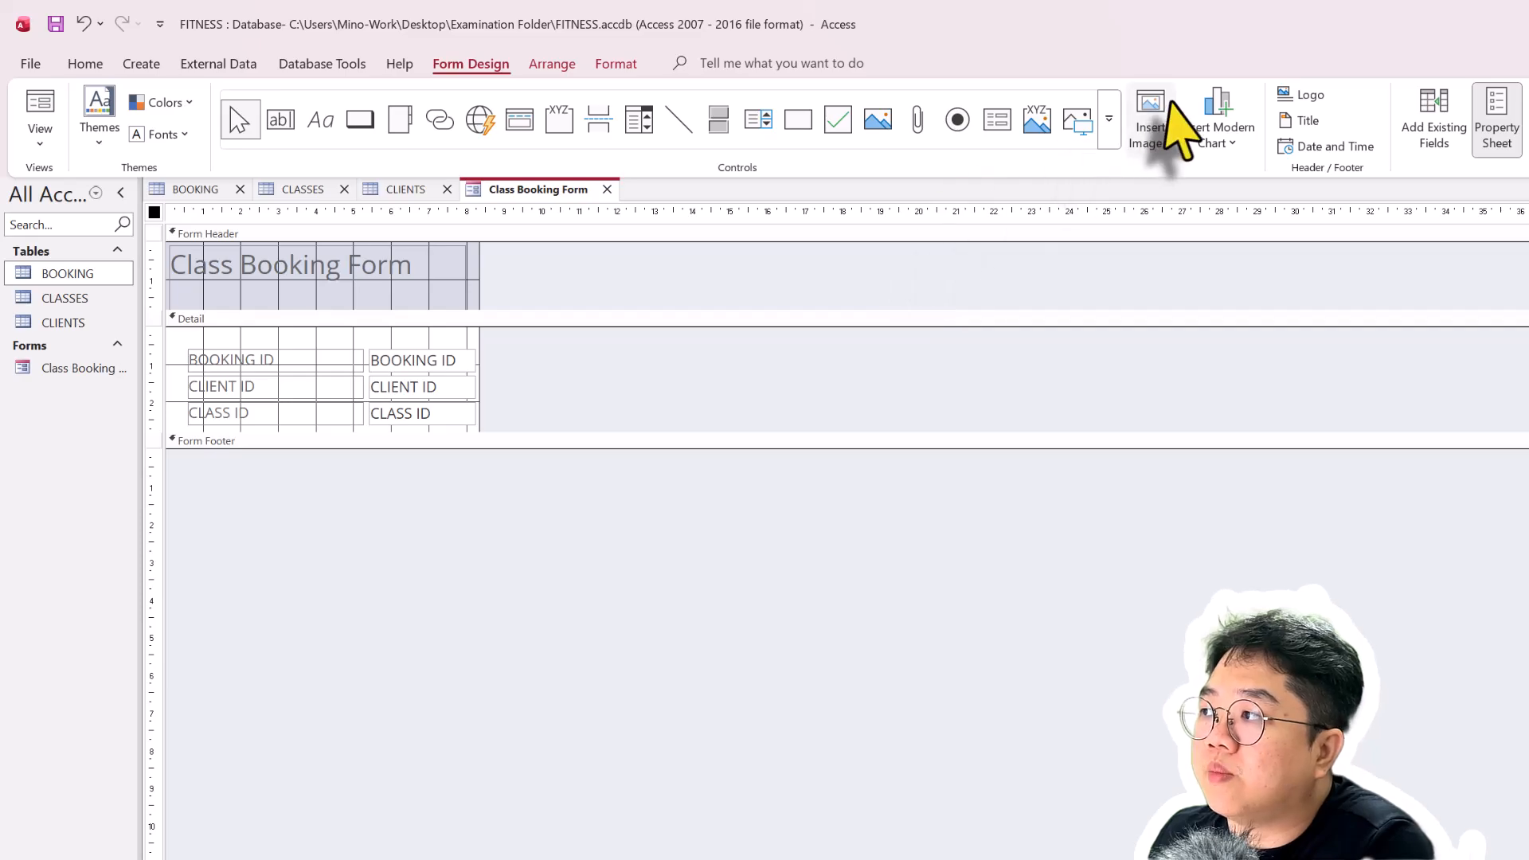
# Load the EWF Logo picture from the Examination Folder as an inserted image, and undo its placement over the end of the title
pyautogui.click(1159, 131)
pyautogui.click(1185, 175)
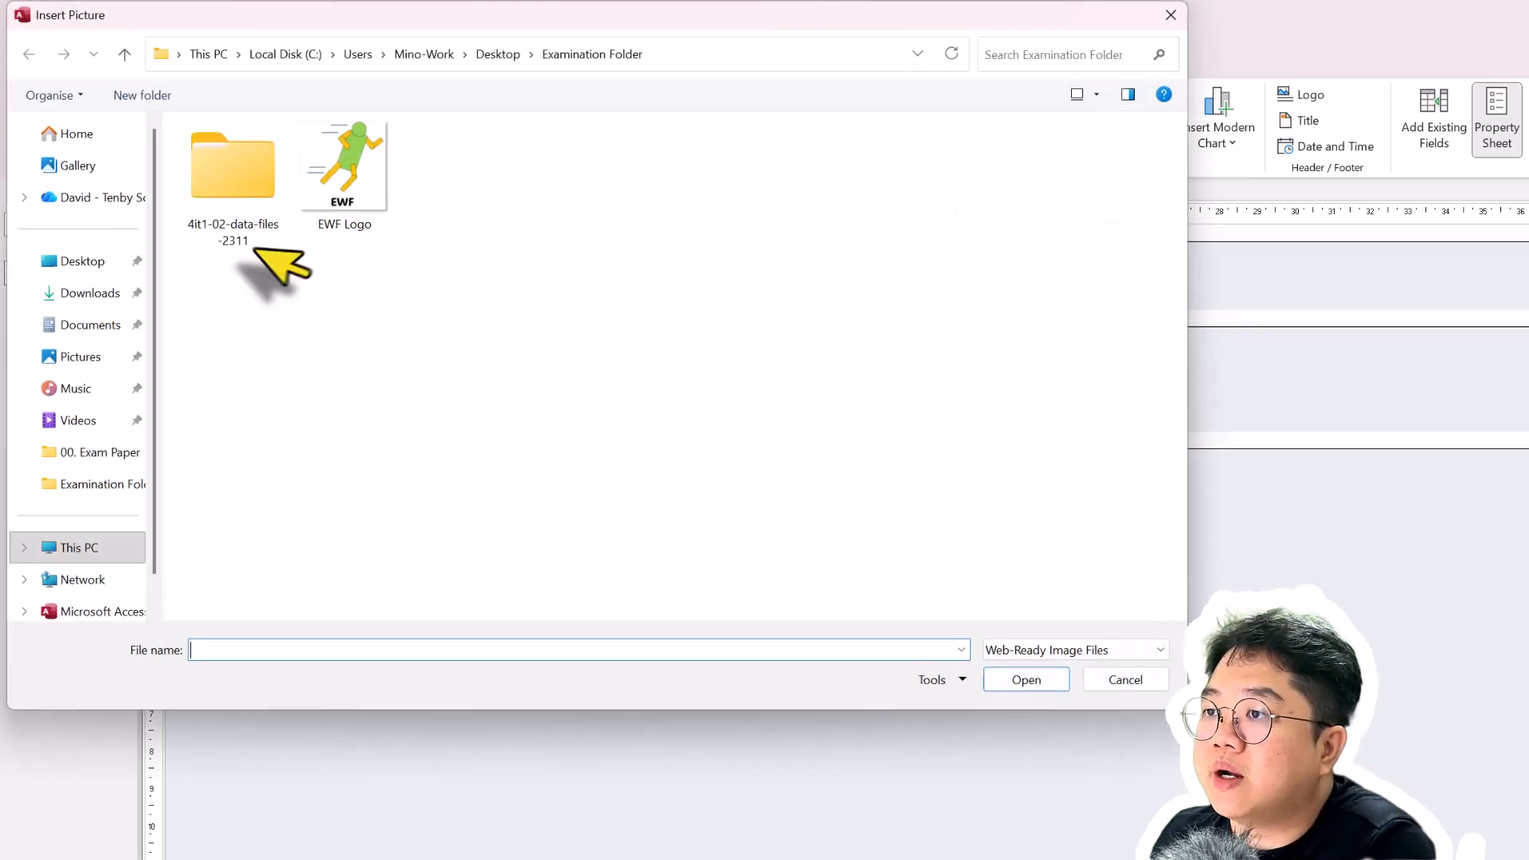
pyautogui.doubleClick(370, 200)
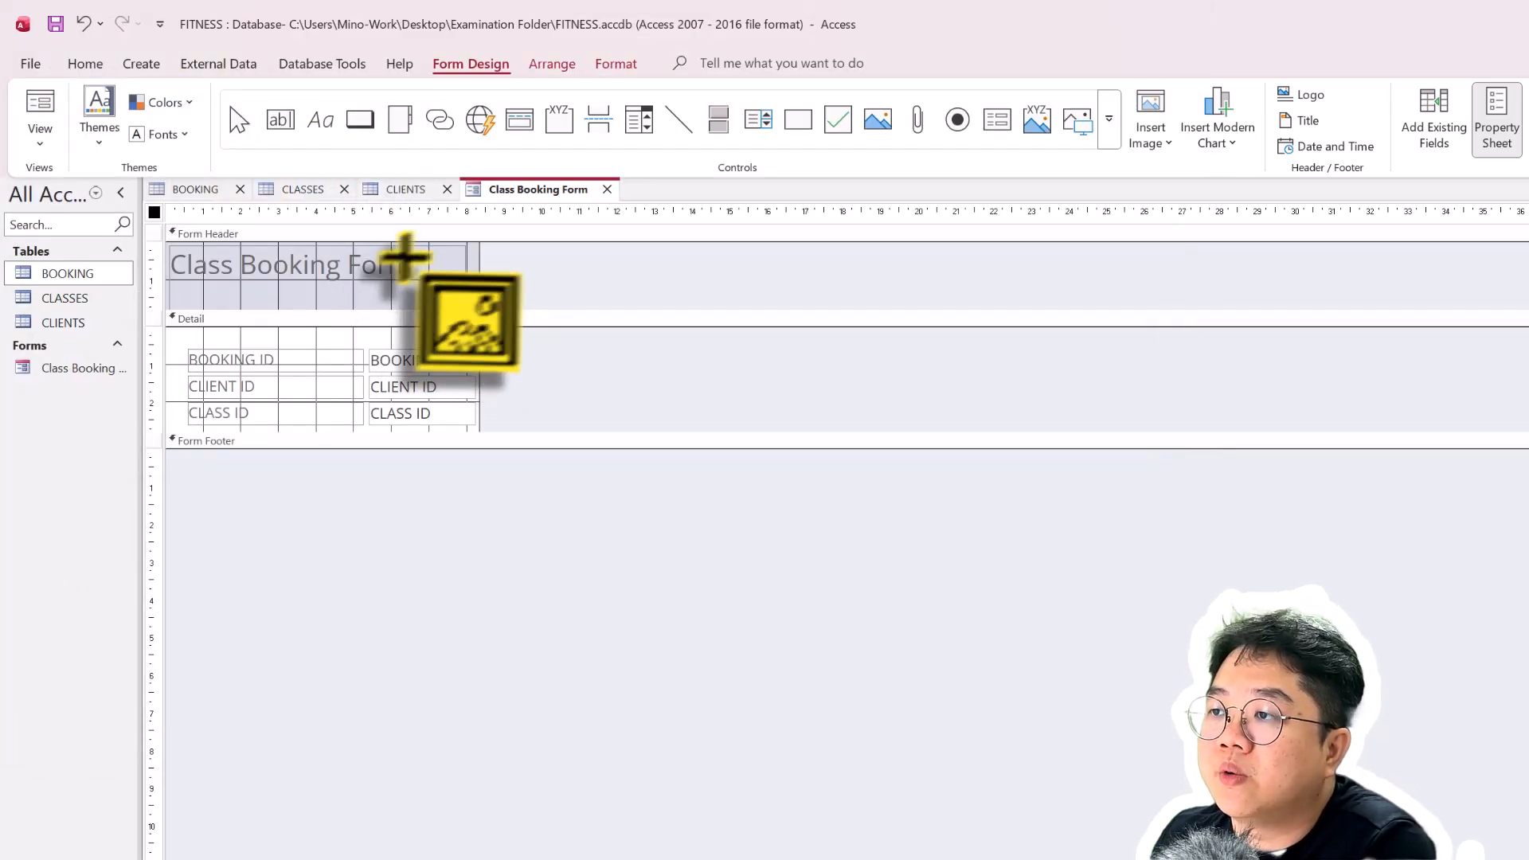
pyautogui.moveTo(441, 246); pyautogui.dragTo(509, 302)
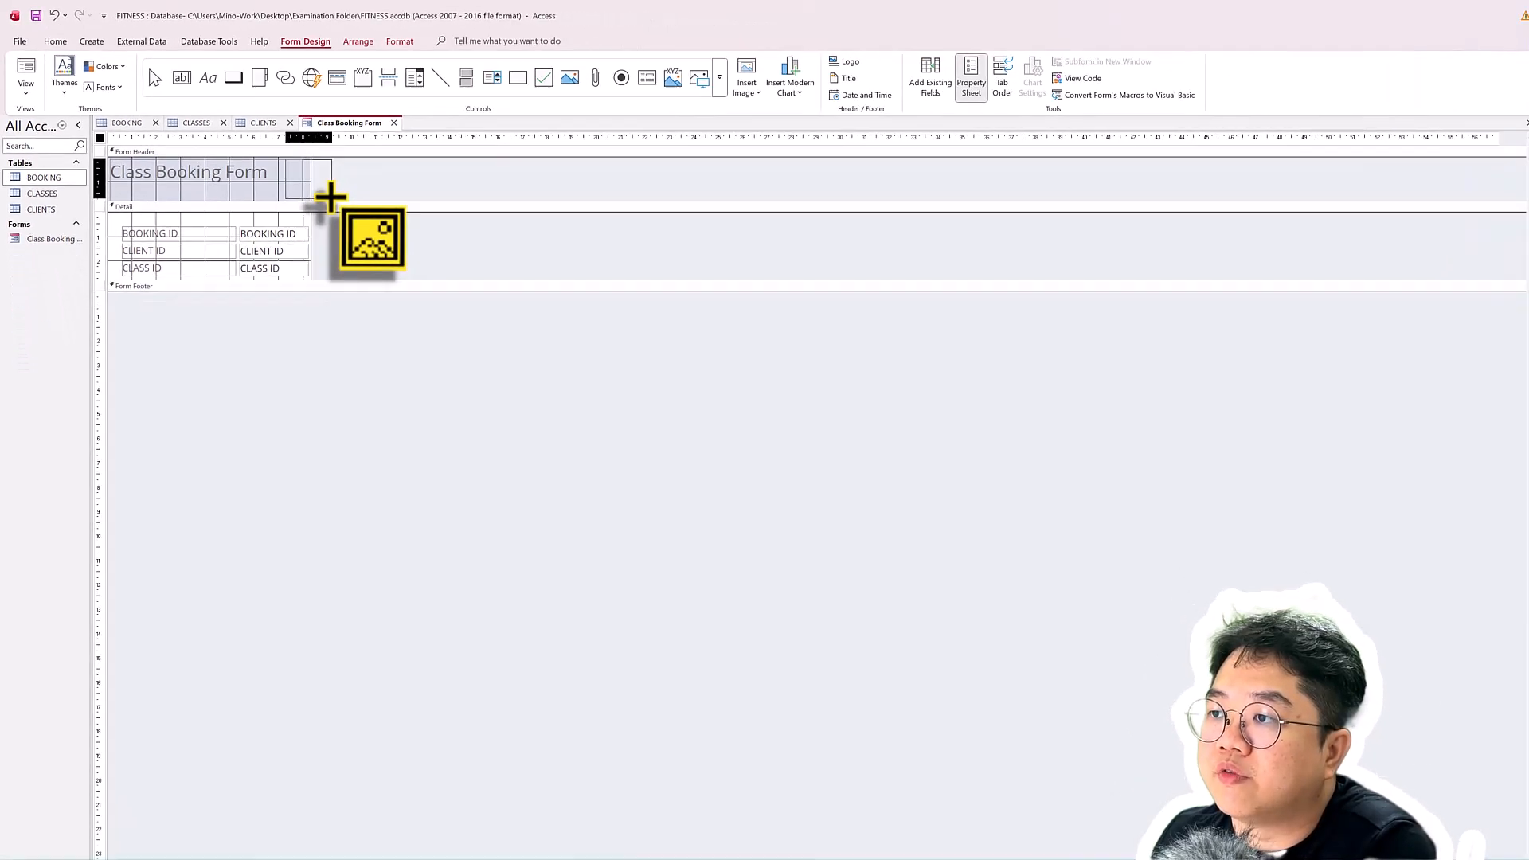
pyautogui.moveTo(329, 196); pyautogui.dragTo(329, 196)
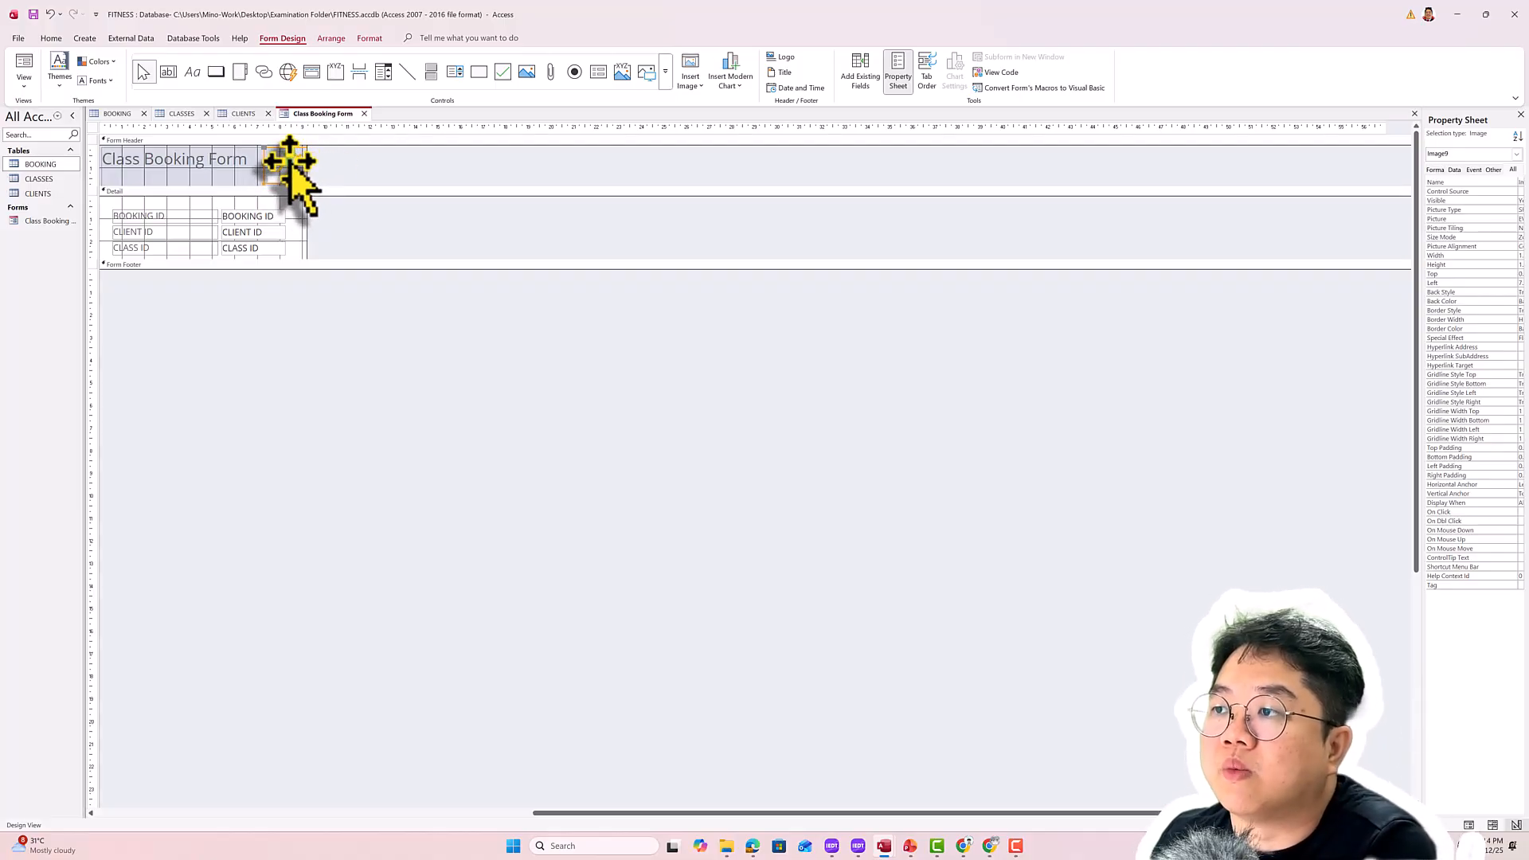
pyautogui.hotkey('ctrl', 'z')
# Try to place the gallery's EWF Logo image in the form header at its full default size
pyautogui.click(688, 64)
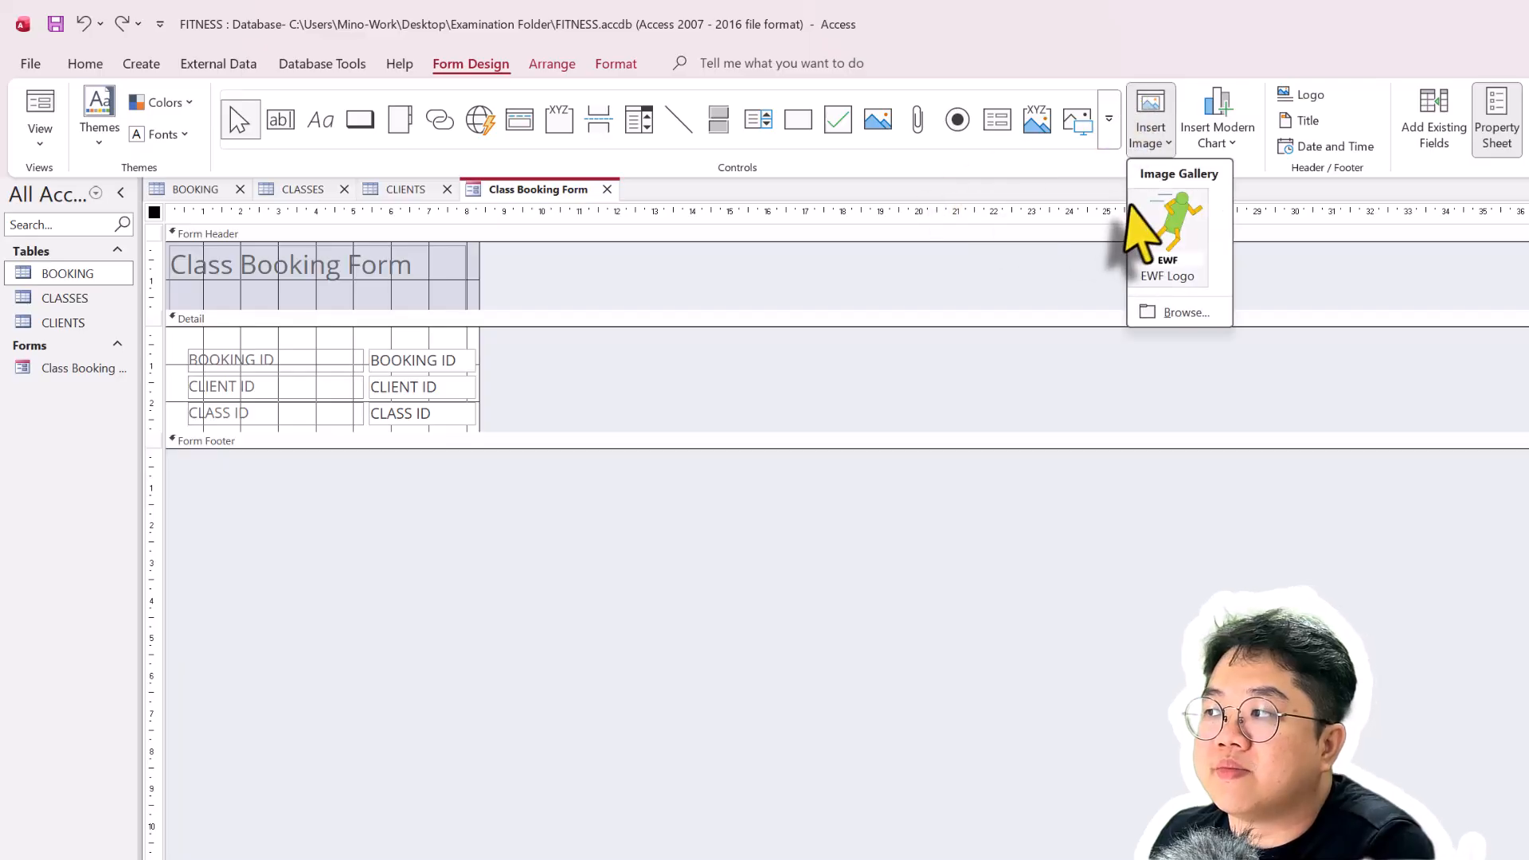
pyautogui.click(699, 121)
pyautogui.hotkey('ctrl', 'y')
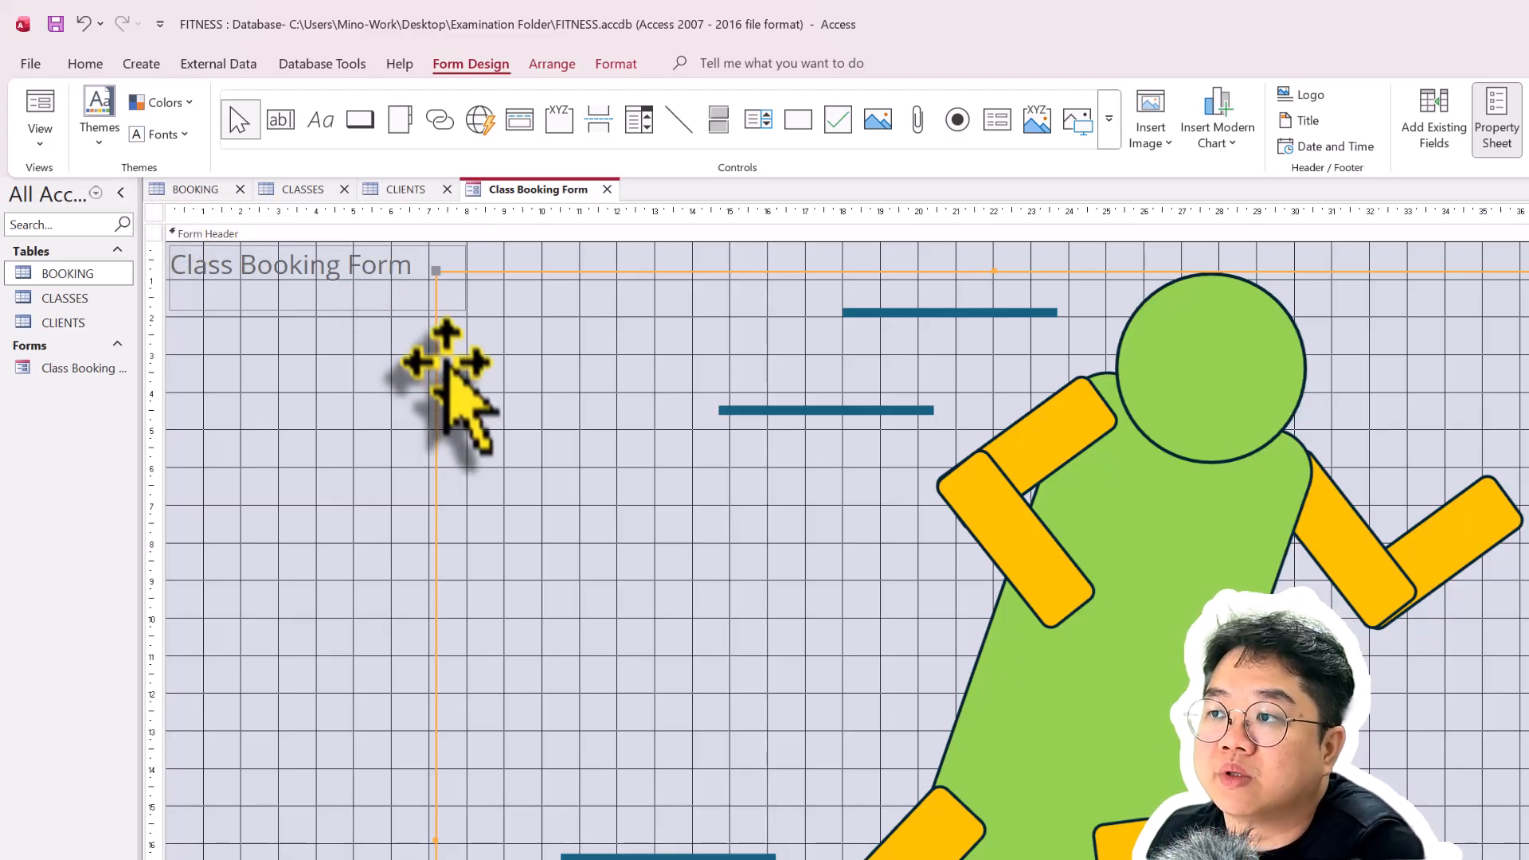
pyautogui.hotkey('ctrl', 'z')
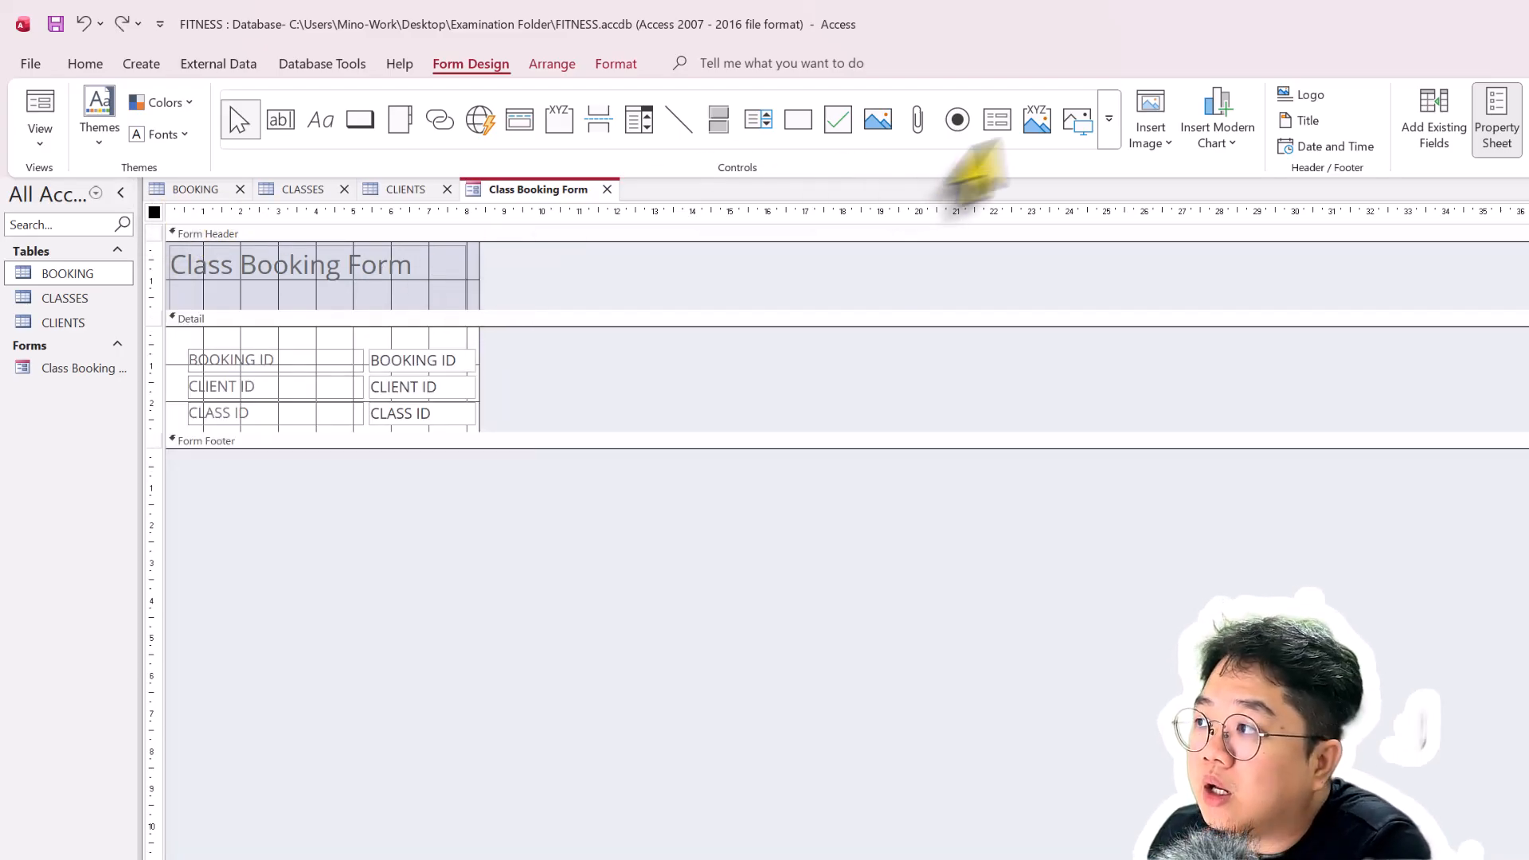
# Insert the EWF Logo from the image gallery, drawn about 1.5 cm square just right of the title text in the form header
pyautogui.click(1150, 118)
pyautogui.click(1169, 231)
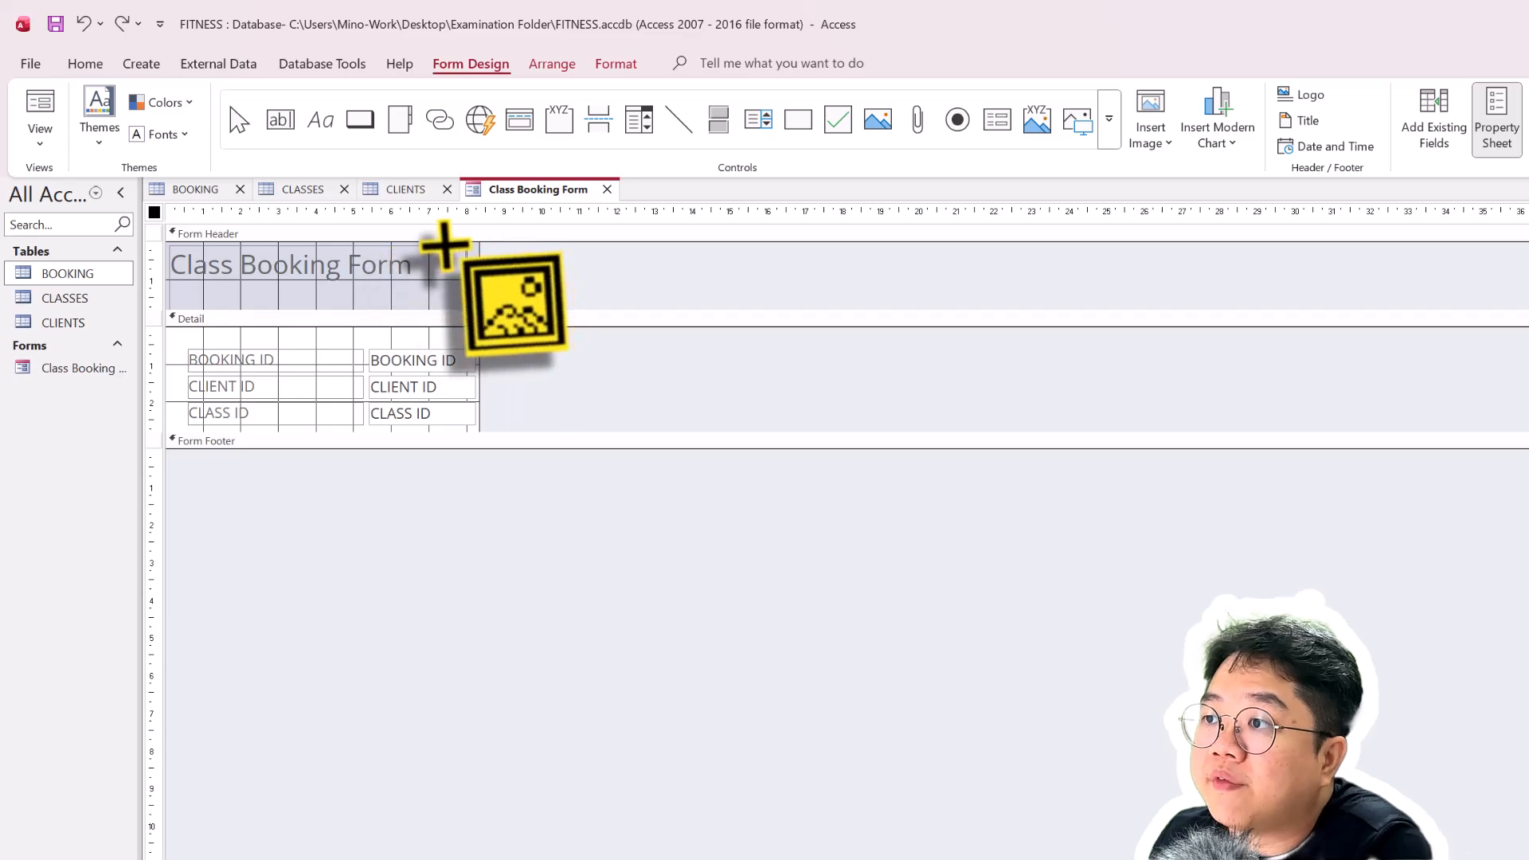
pyautogui.moveTo(475, 277); pyautogui.dragTo(503, 306)
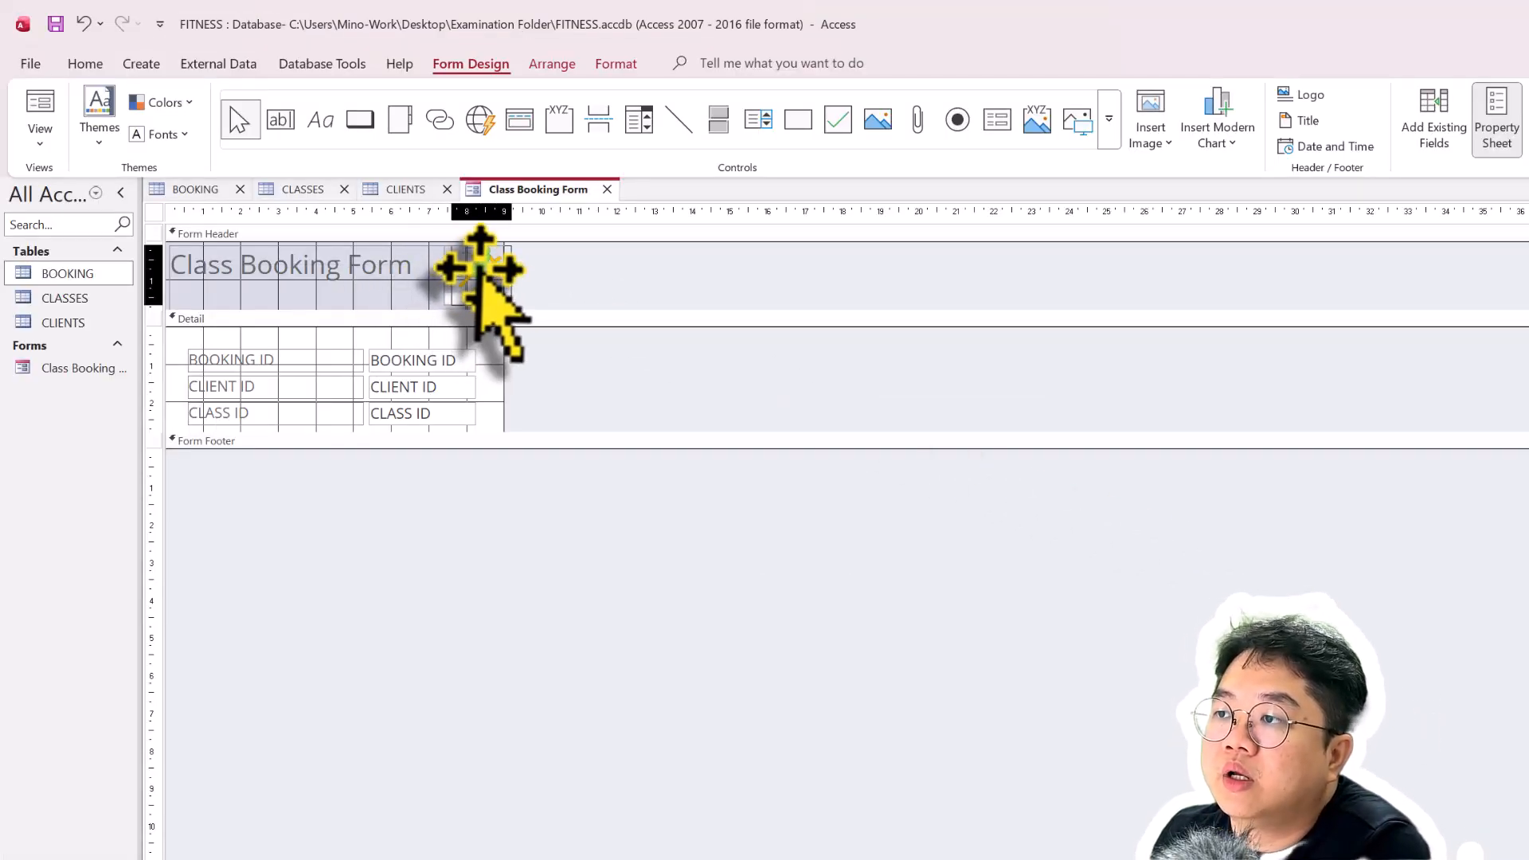
# Rearrange the form header so the logo sits at the top left with the Class Booking Form title directly beside it
pyautogui.click(374, 254)
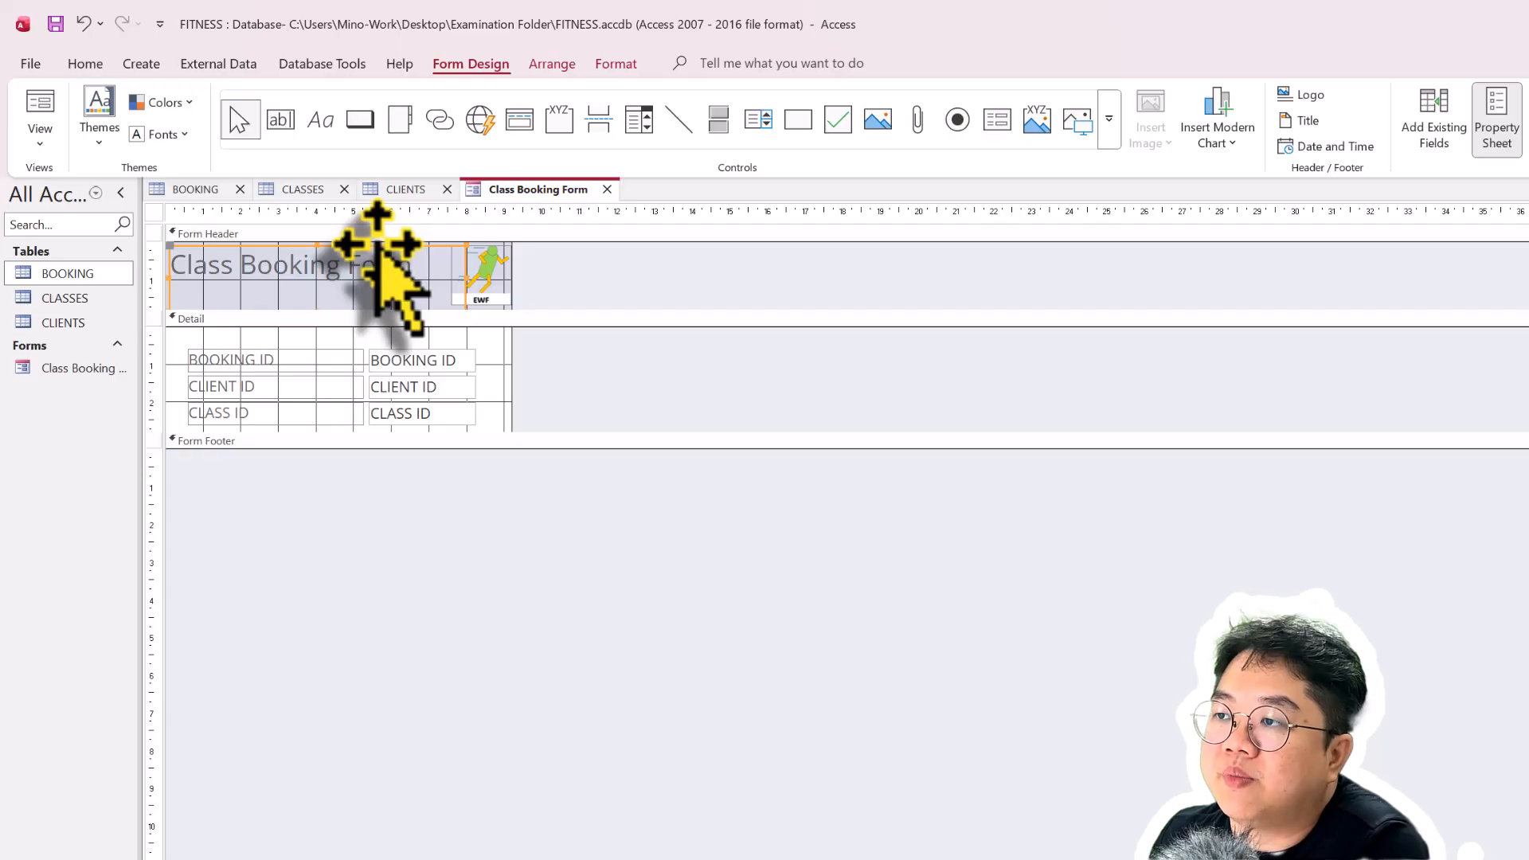
pyautogui.moveTo(376, 256); pyautogui.dragTo(483, 257)
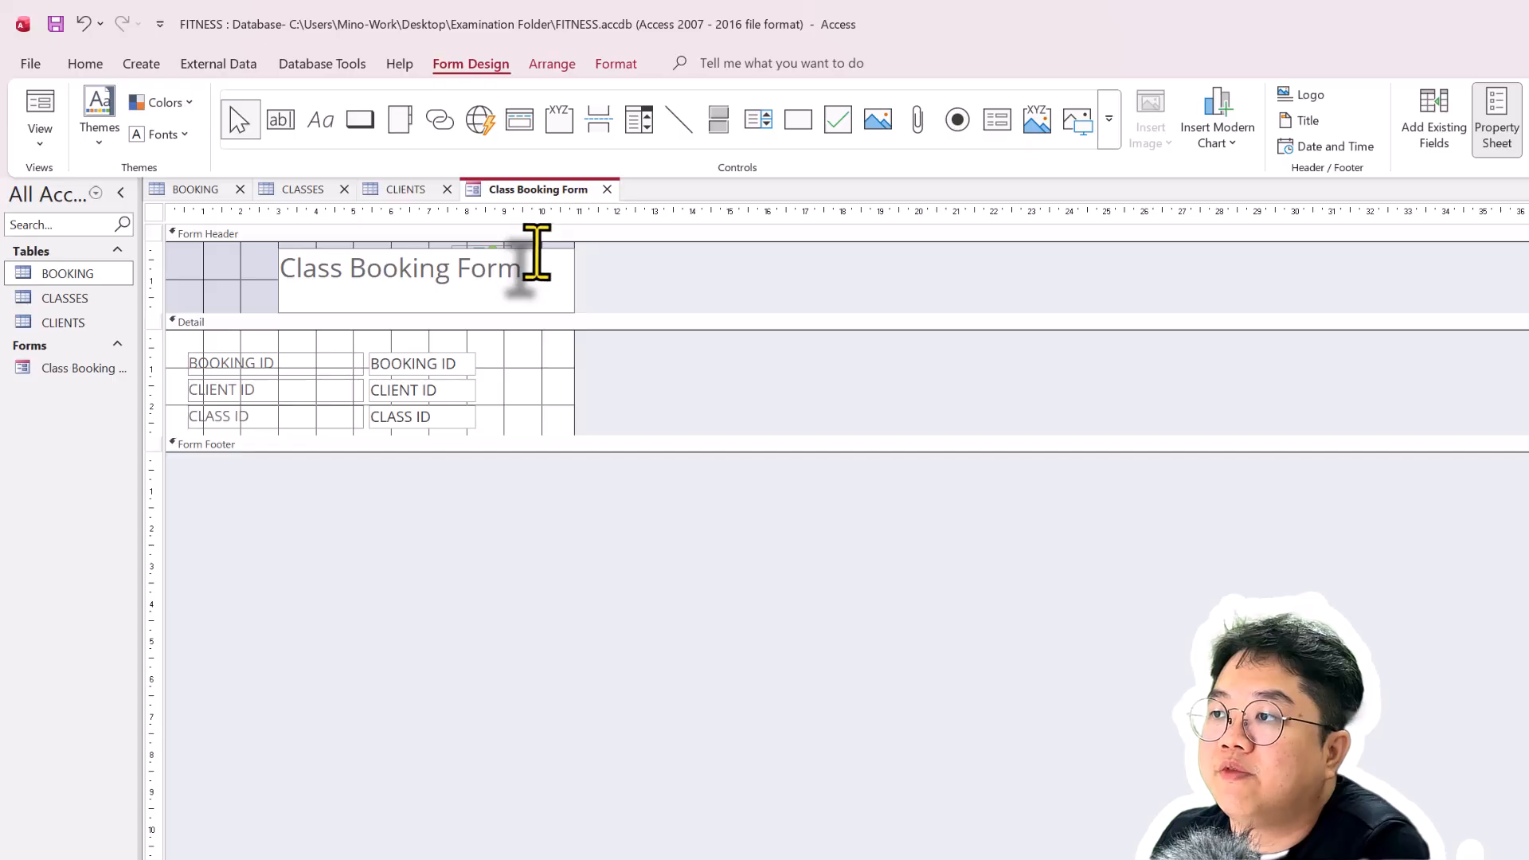
pyautogui.moveTo(498, 267); pyautogui.dragTo(231, 267)
pyautogui.click(331, 255)
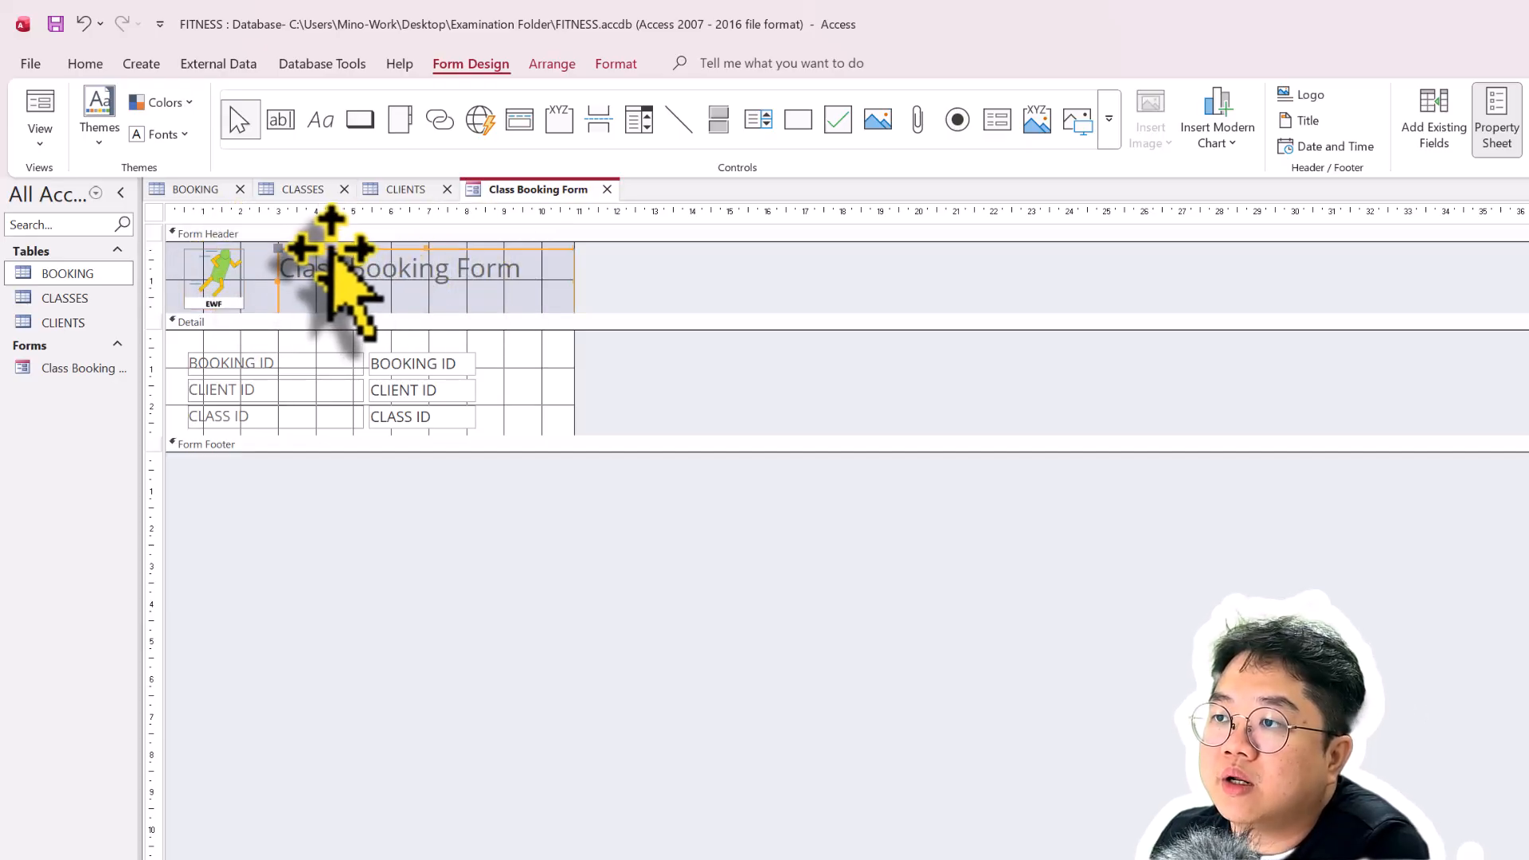
pyautogui.moveTo(331, 254)
pyautogui.mouseDown()
pyautogui.moveTo(293, 263)
pyautogui.moveTo(305, 255)
pyautogui.mouseUp()
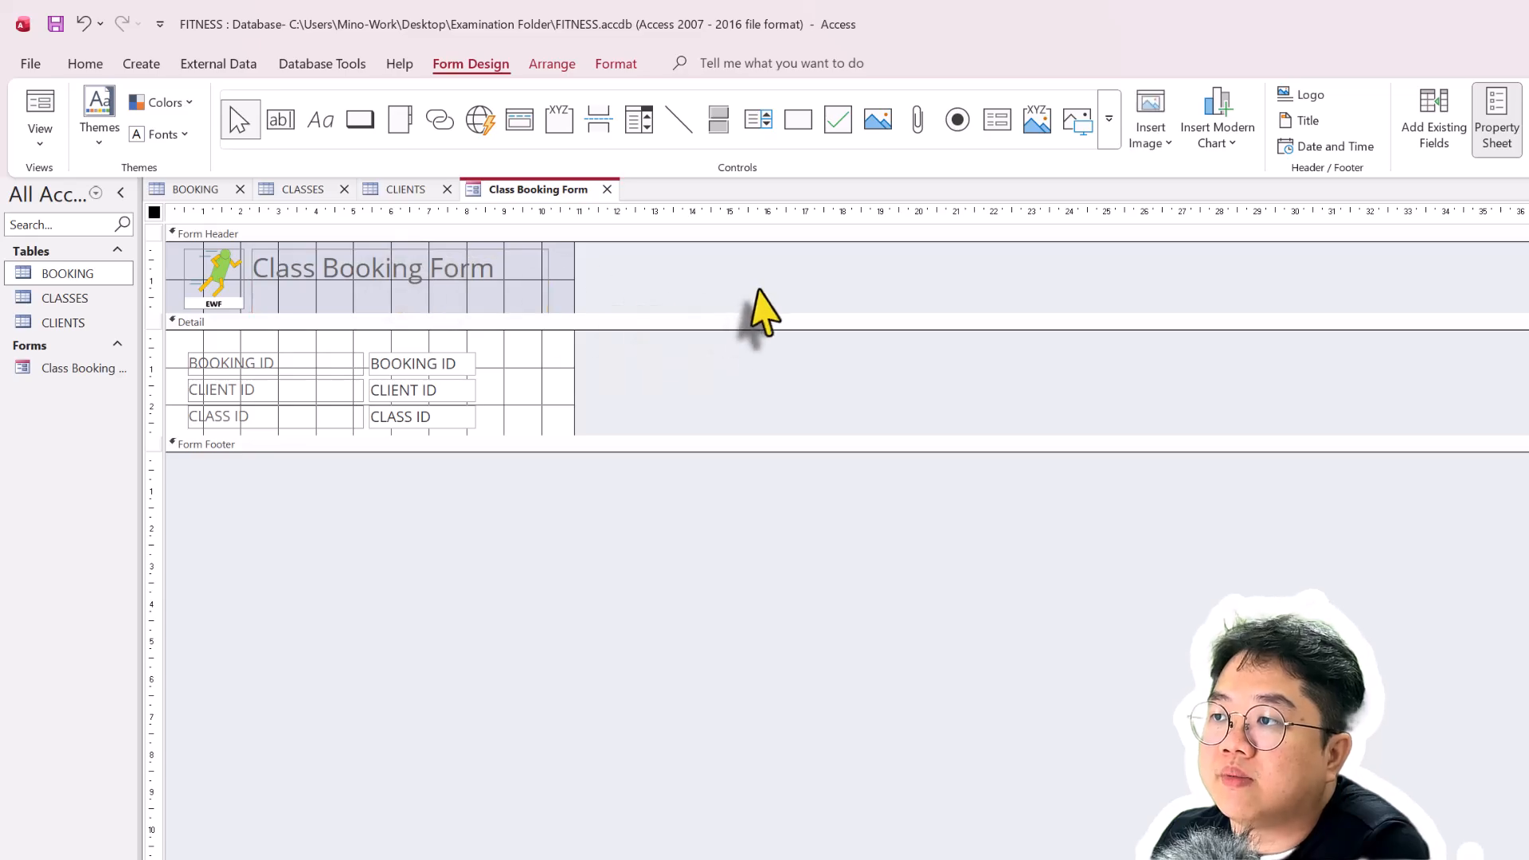
pyautogui.click(458, 274)
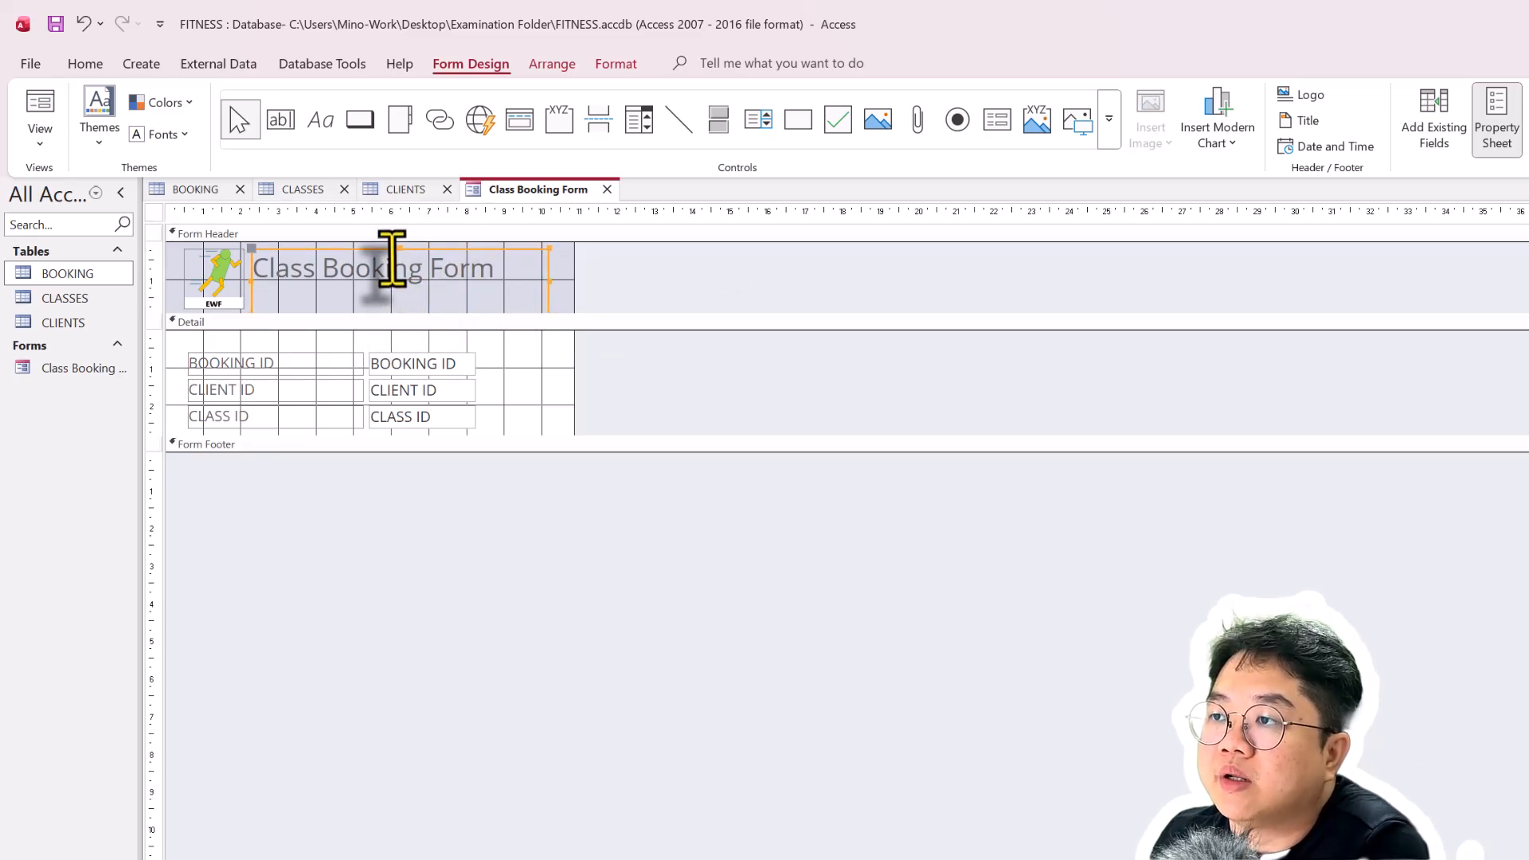
pyautogui.moveTo(422, 247); pyautogui.dragTo(432, 240)
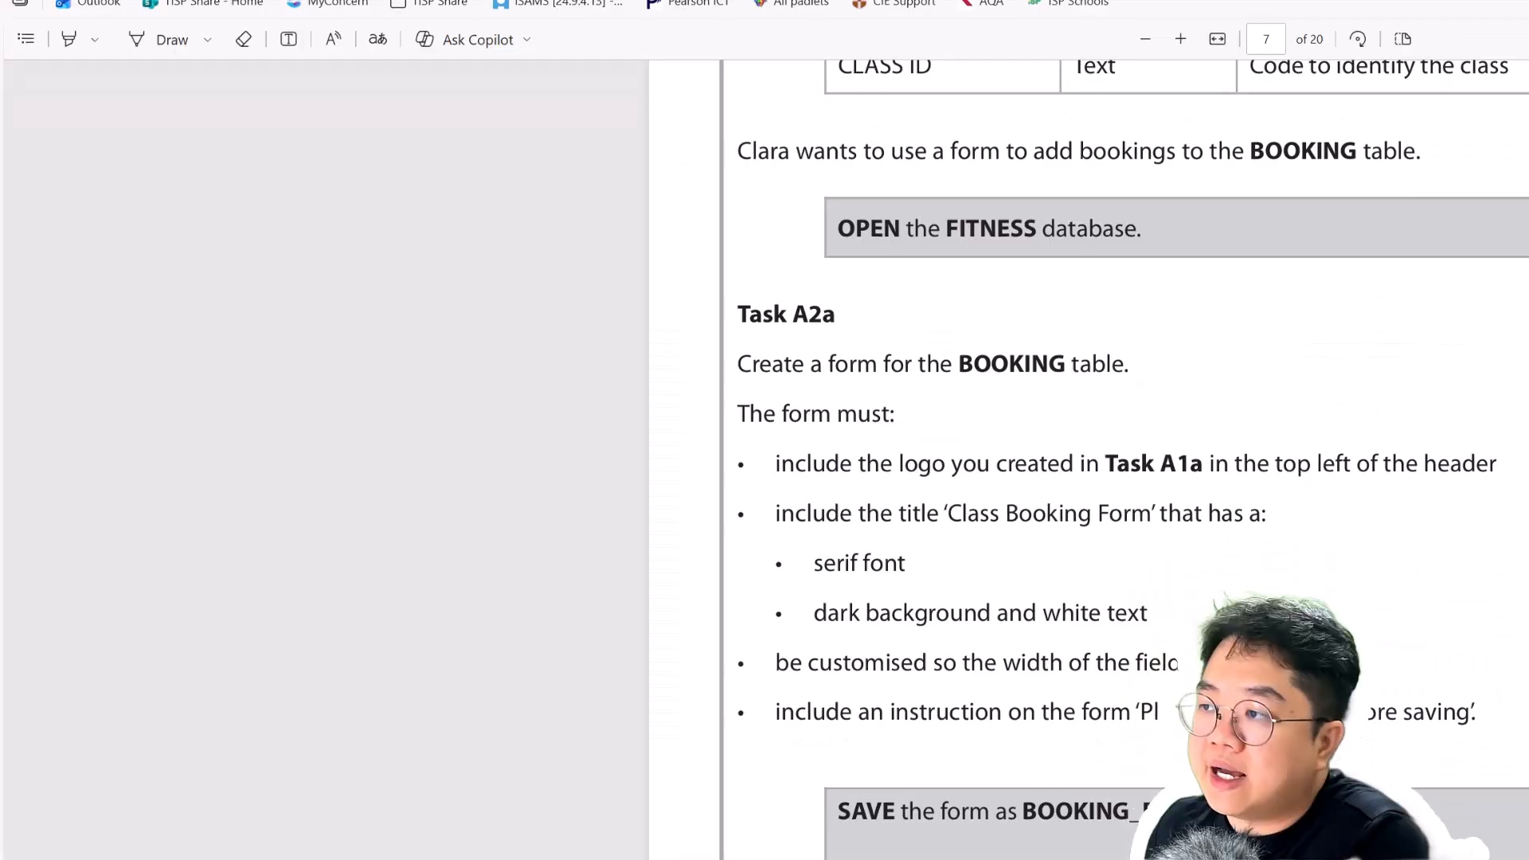
# Switch to the exam paper in Edge and add the text note "Times New Roman" beside the Task A2a serif font requirement
pyautogui.scroll(-1, 776, 548)
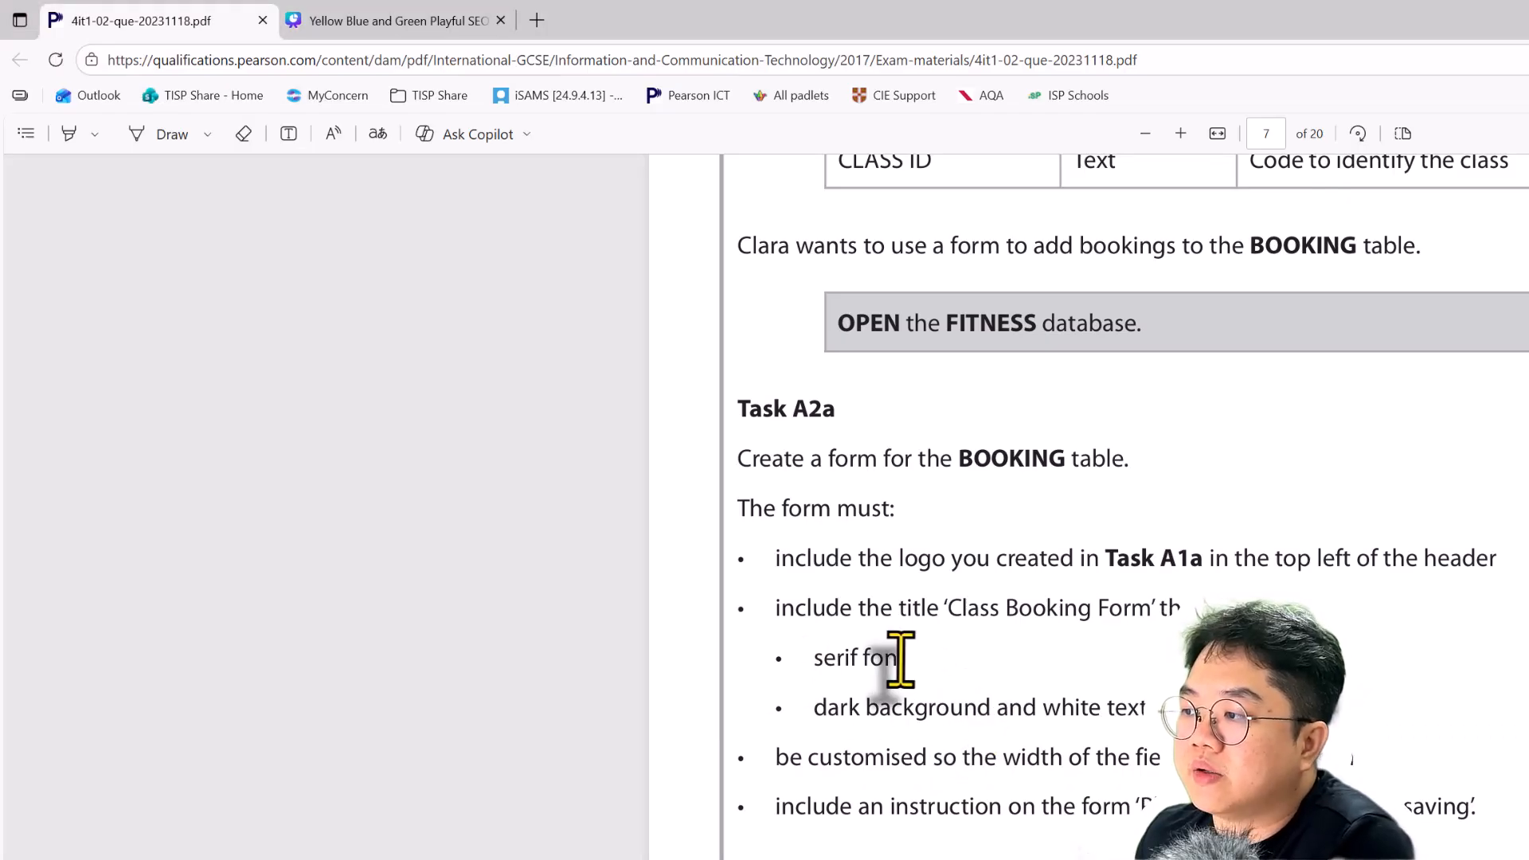
pyautogui.click(289, 133)
pyautogui.click(921, 651)
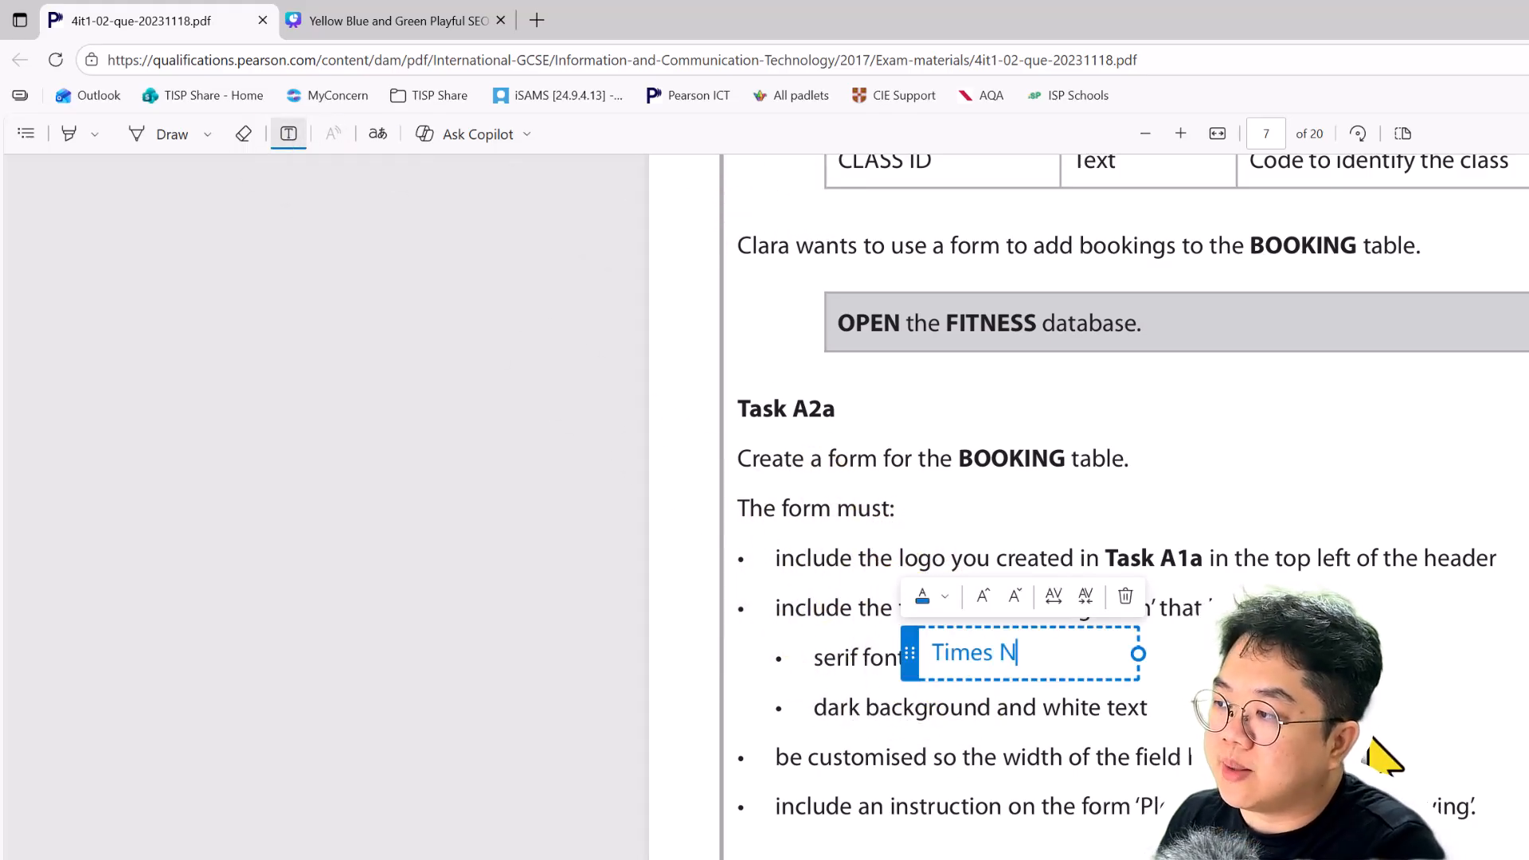
pyautogui.click(1420, 631)
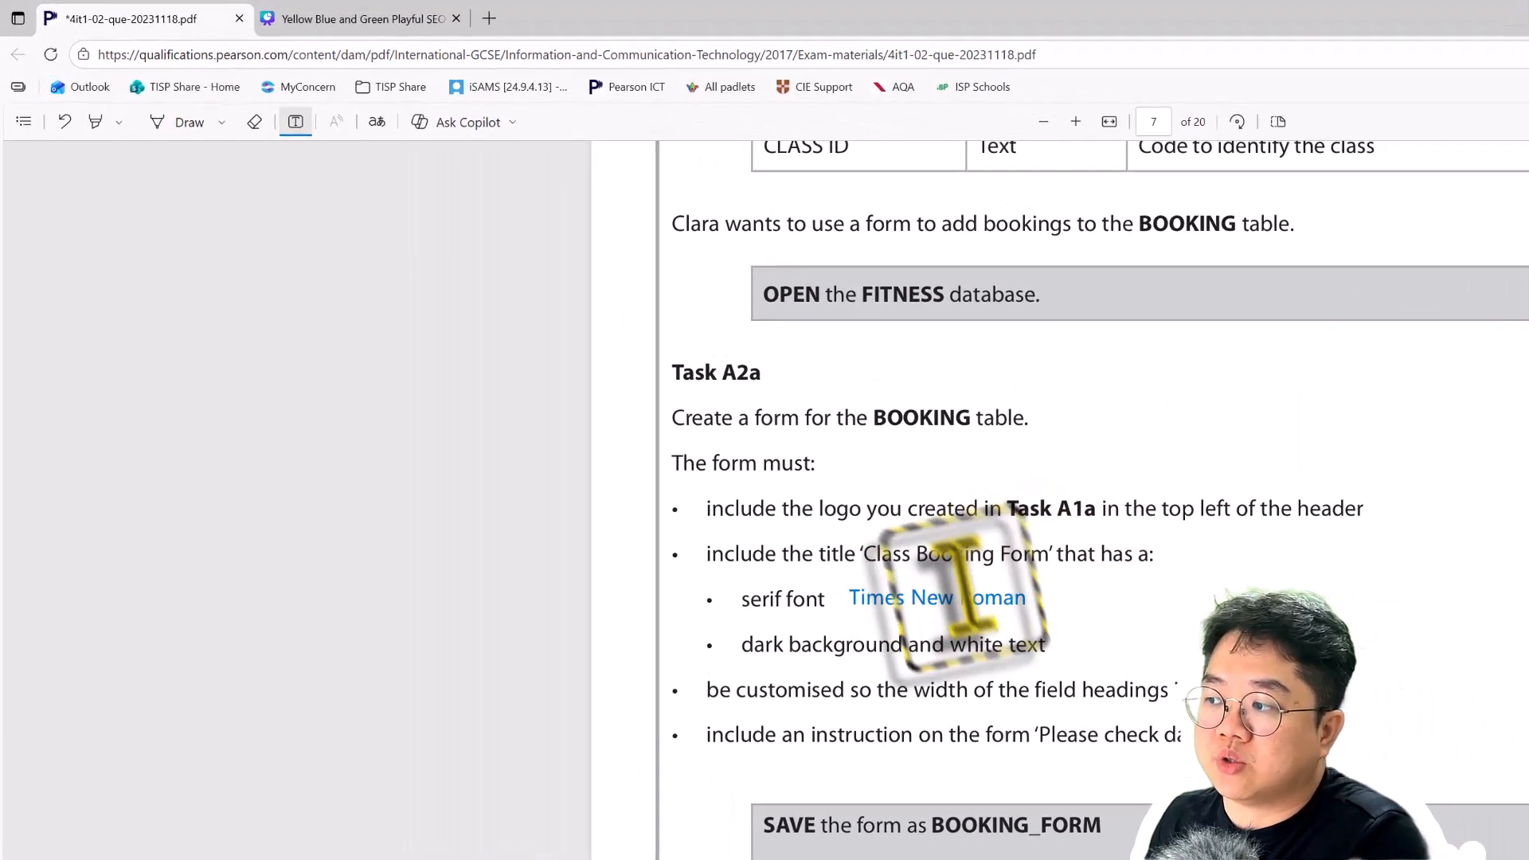
# Return to the FITNESS database in Access and set the Class Booking Form title's font to Times New Roman
pyautogui.hotkey('alt', 'Tab')
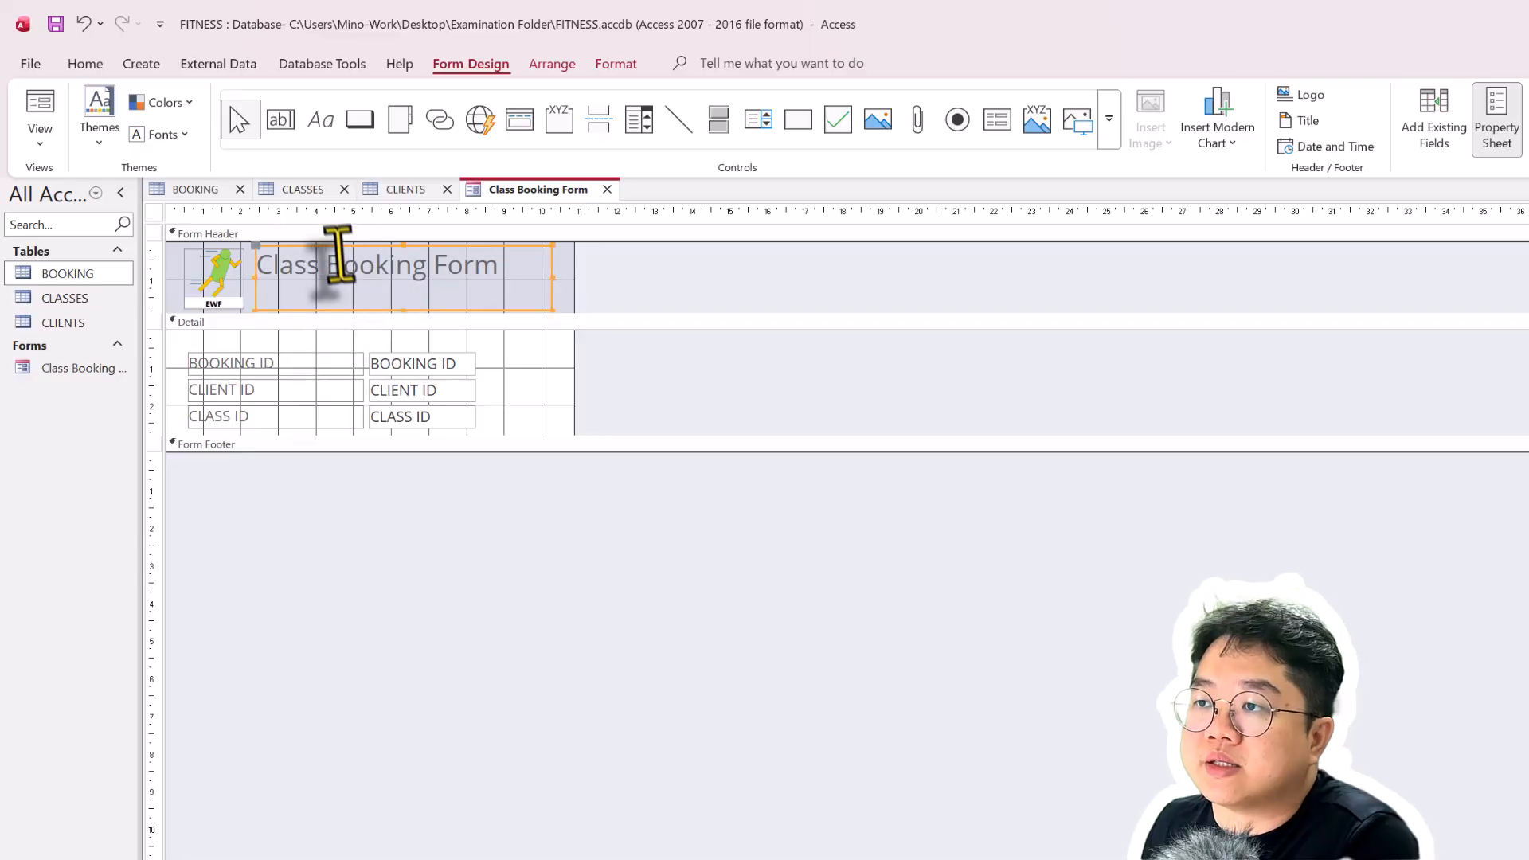
pyautogui.click(84, 65)
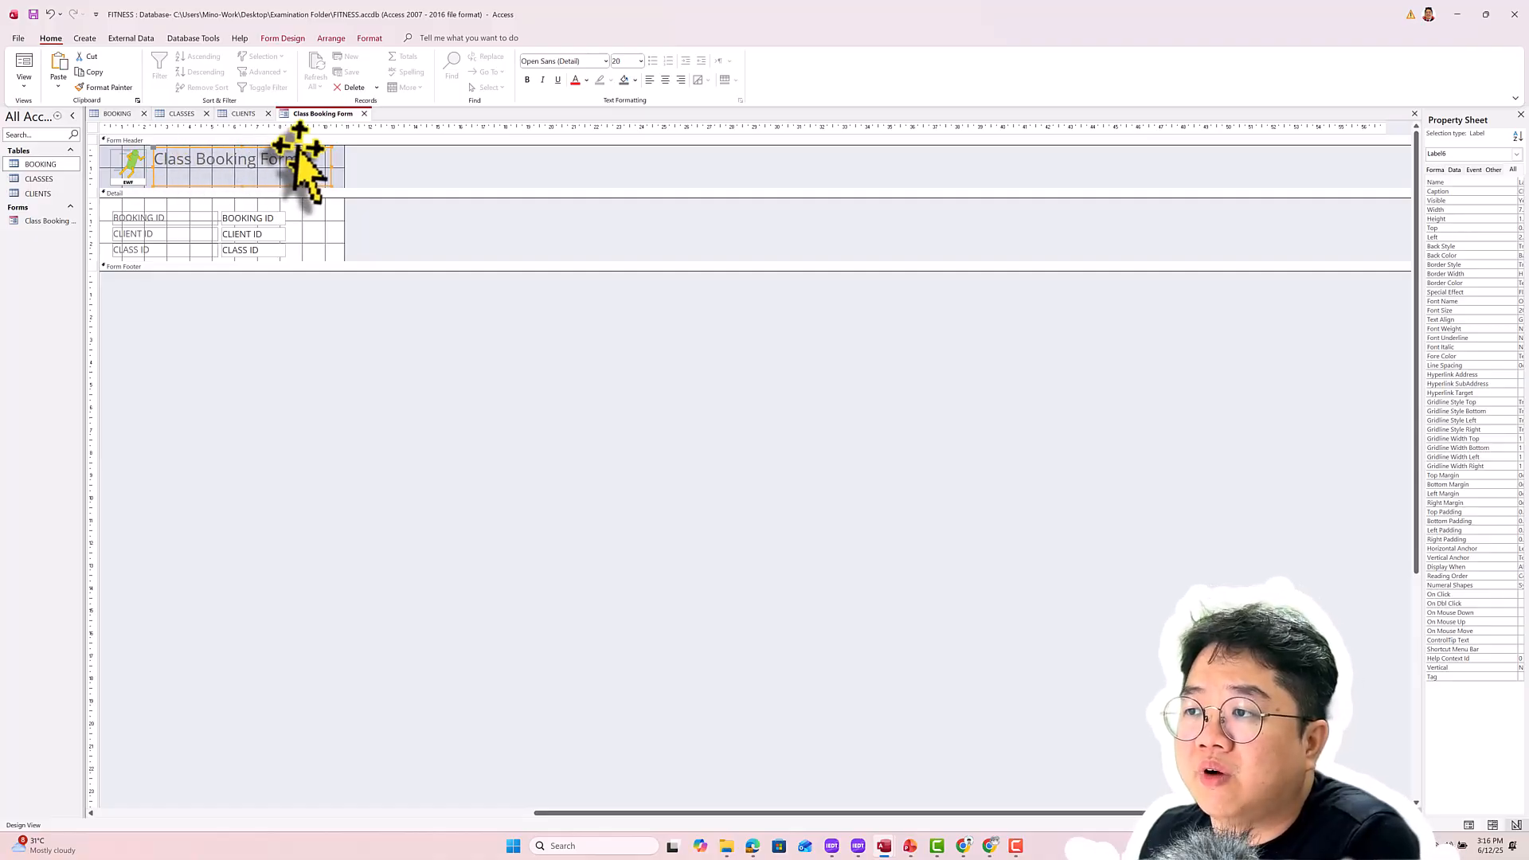
pyautogui.click(605, 61)
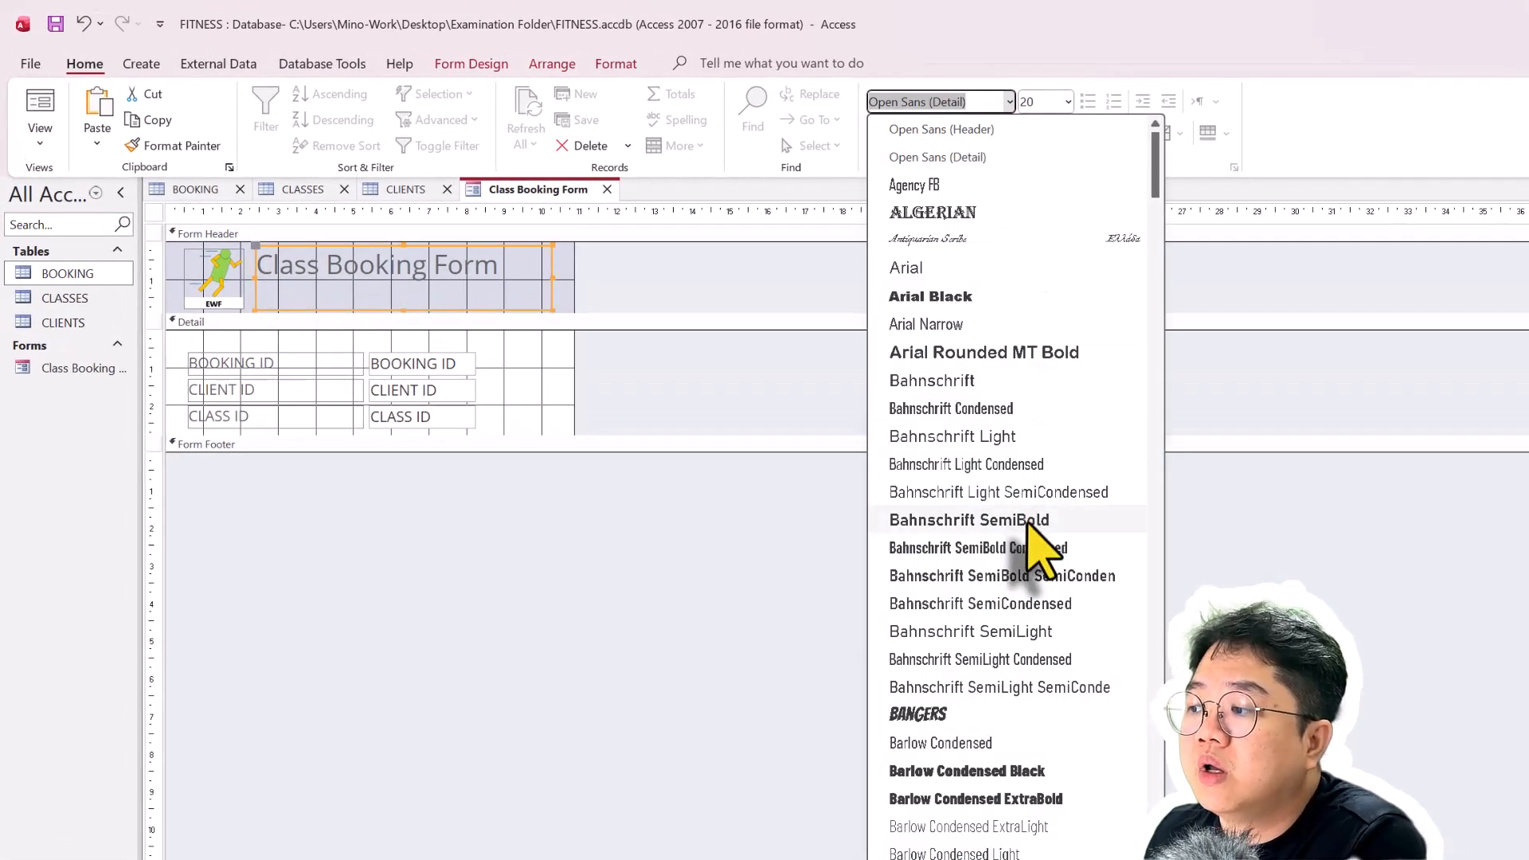
pyautogui.scroll(-9, 1028, 519)
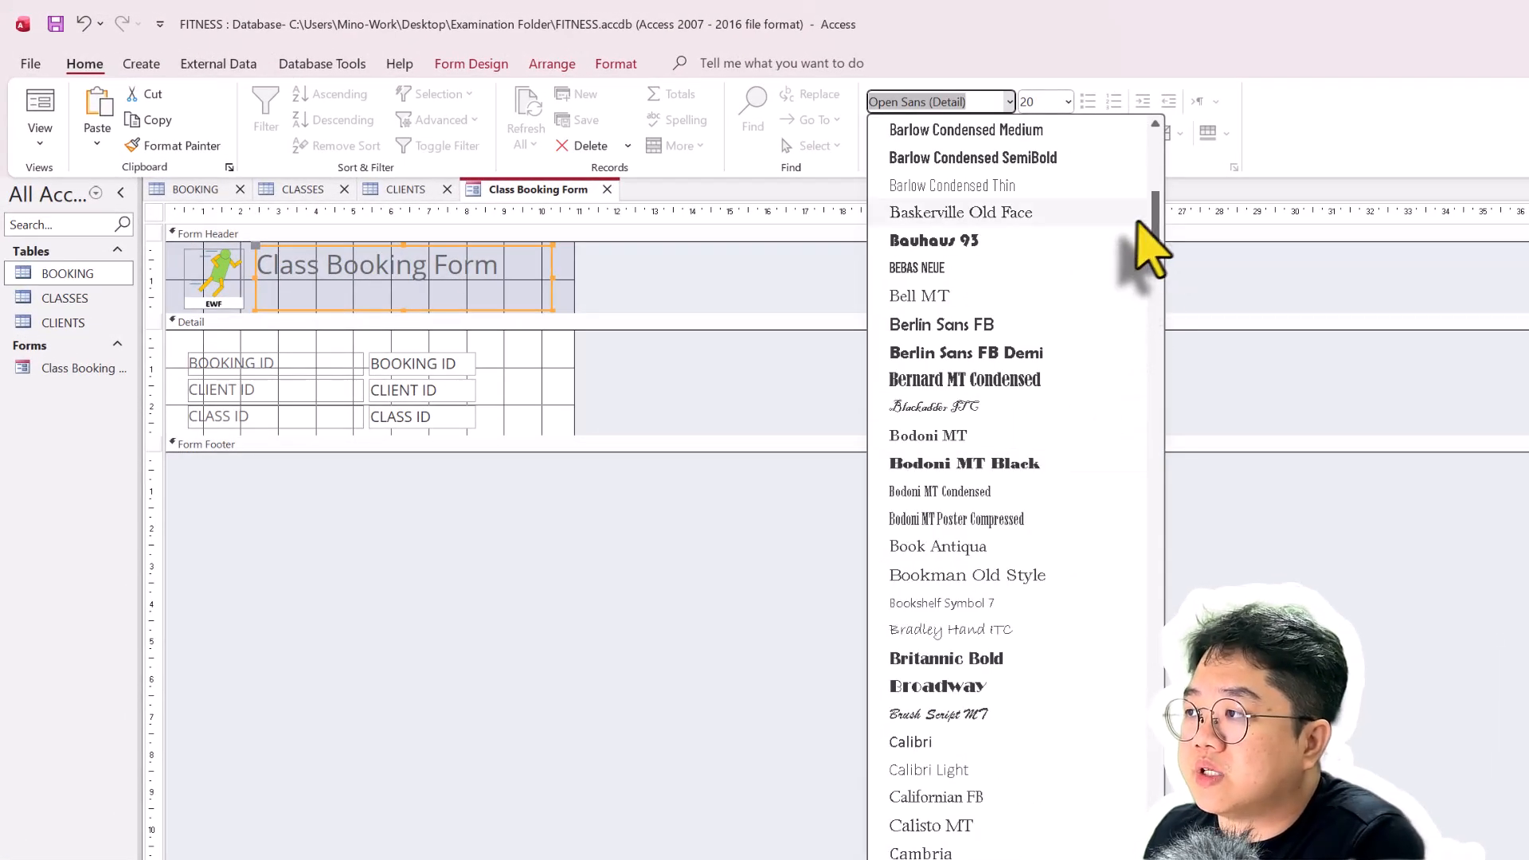
pyautogui.moveTo(1154, 222); pyautogui.dragTo(1179, 846)
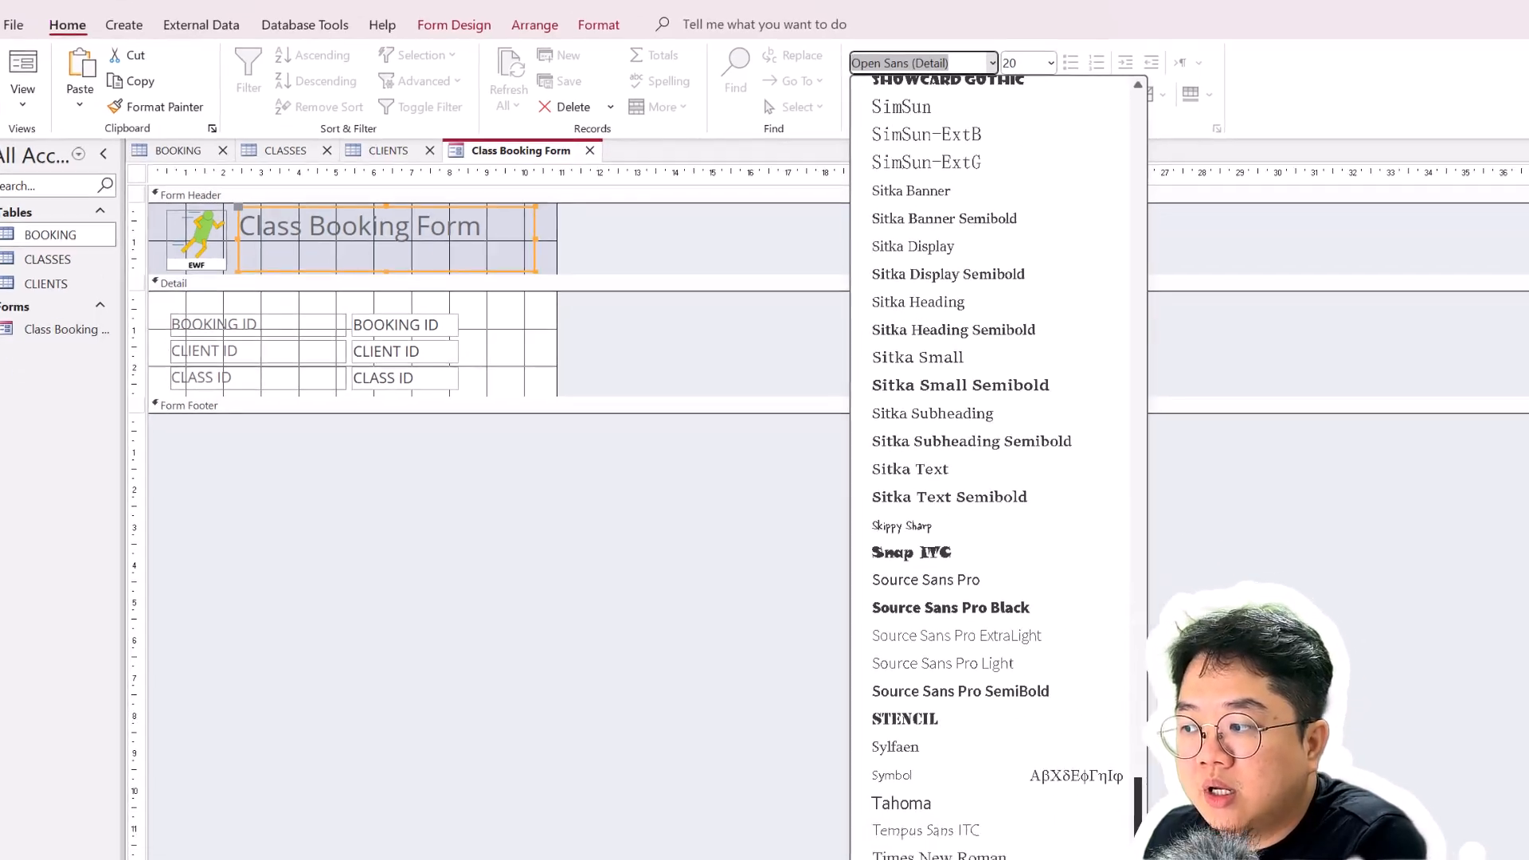
pyautogui.click(857, 506)
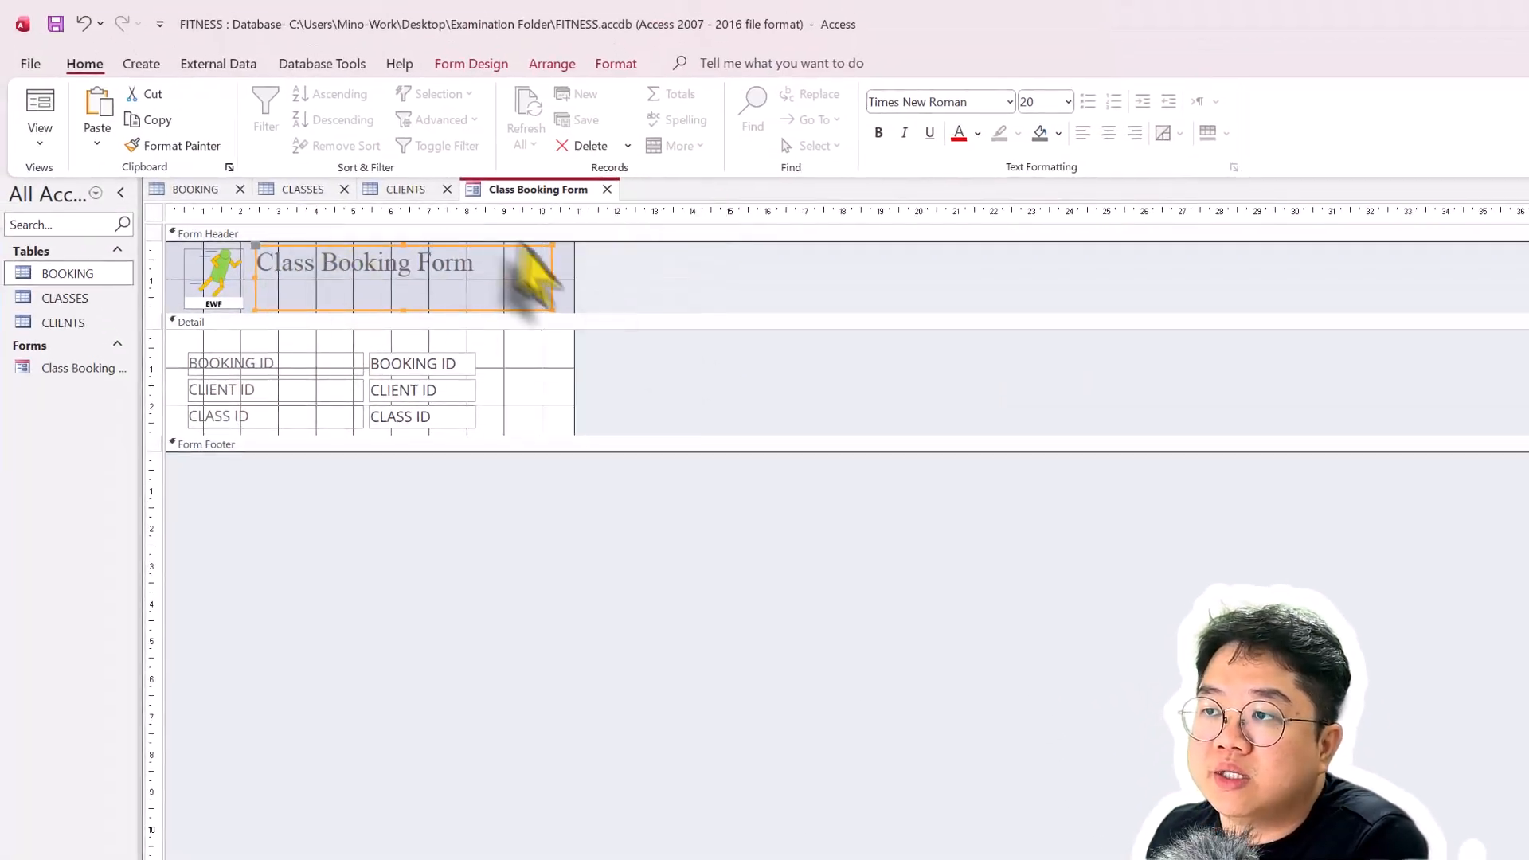
pyautogui.click(324, 274)
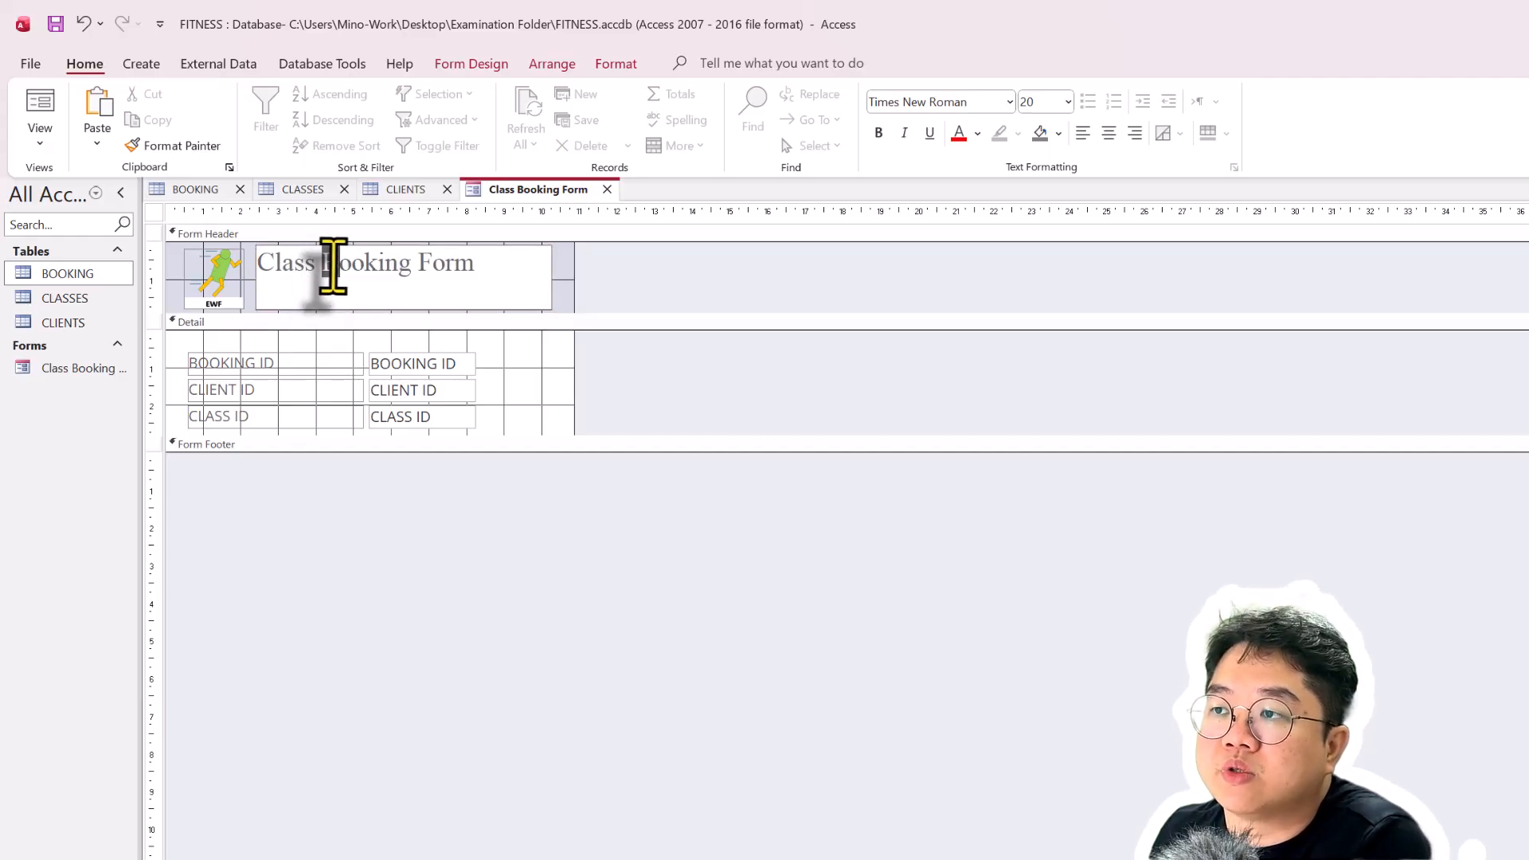
pyautogui.moveTo(338, 268); pyautogui.dragTo(340, 269)
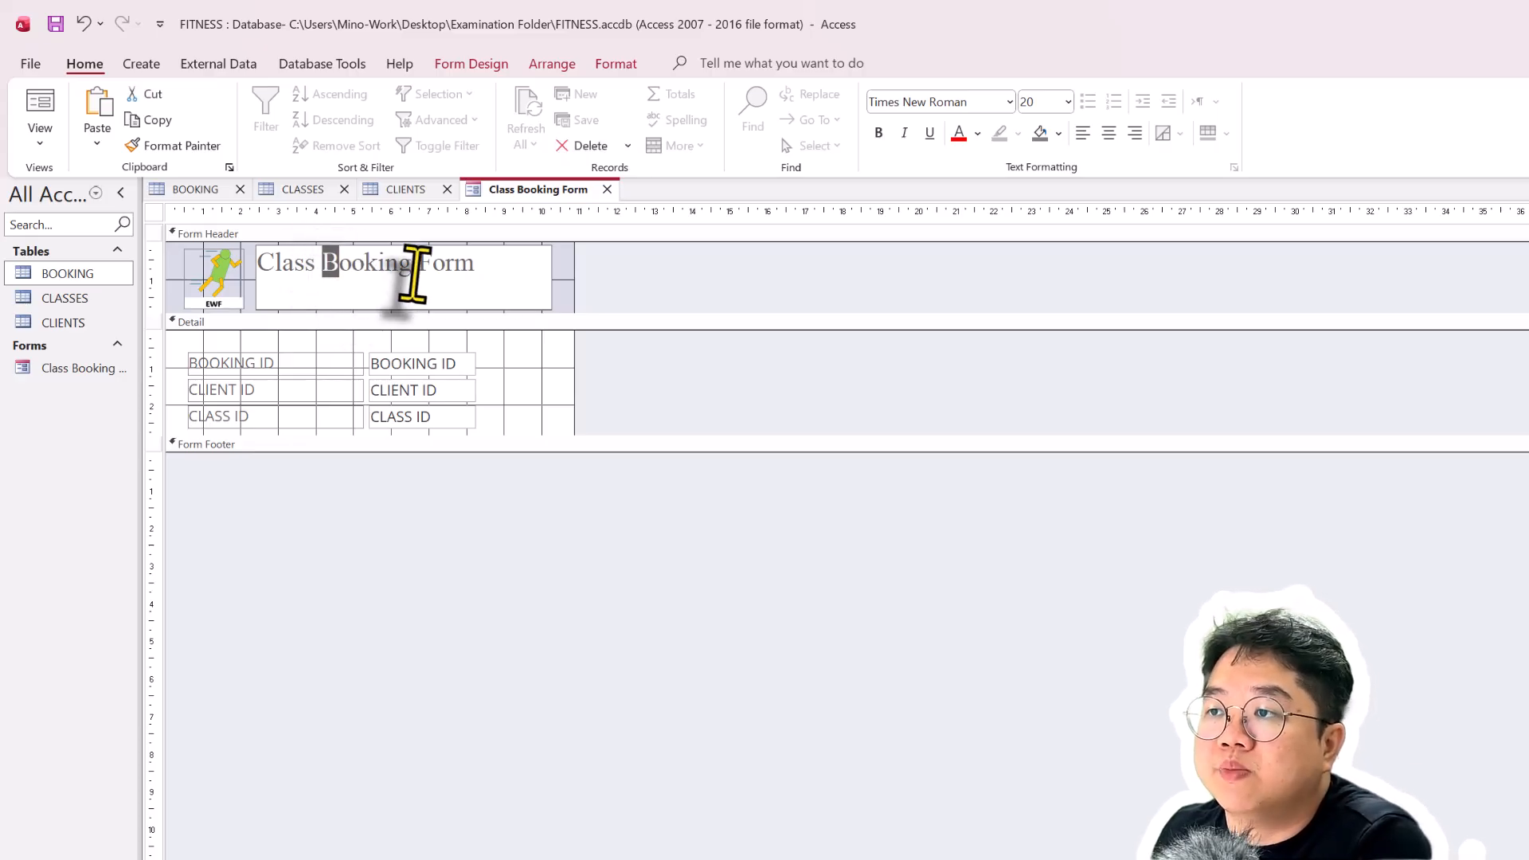
pyautogui.click(510, 270)
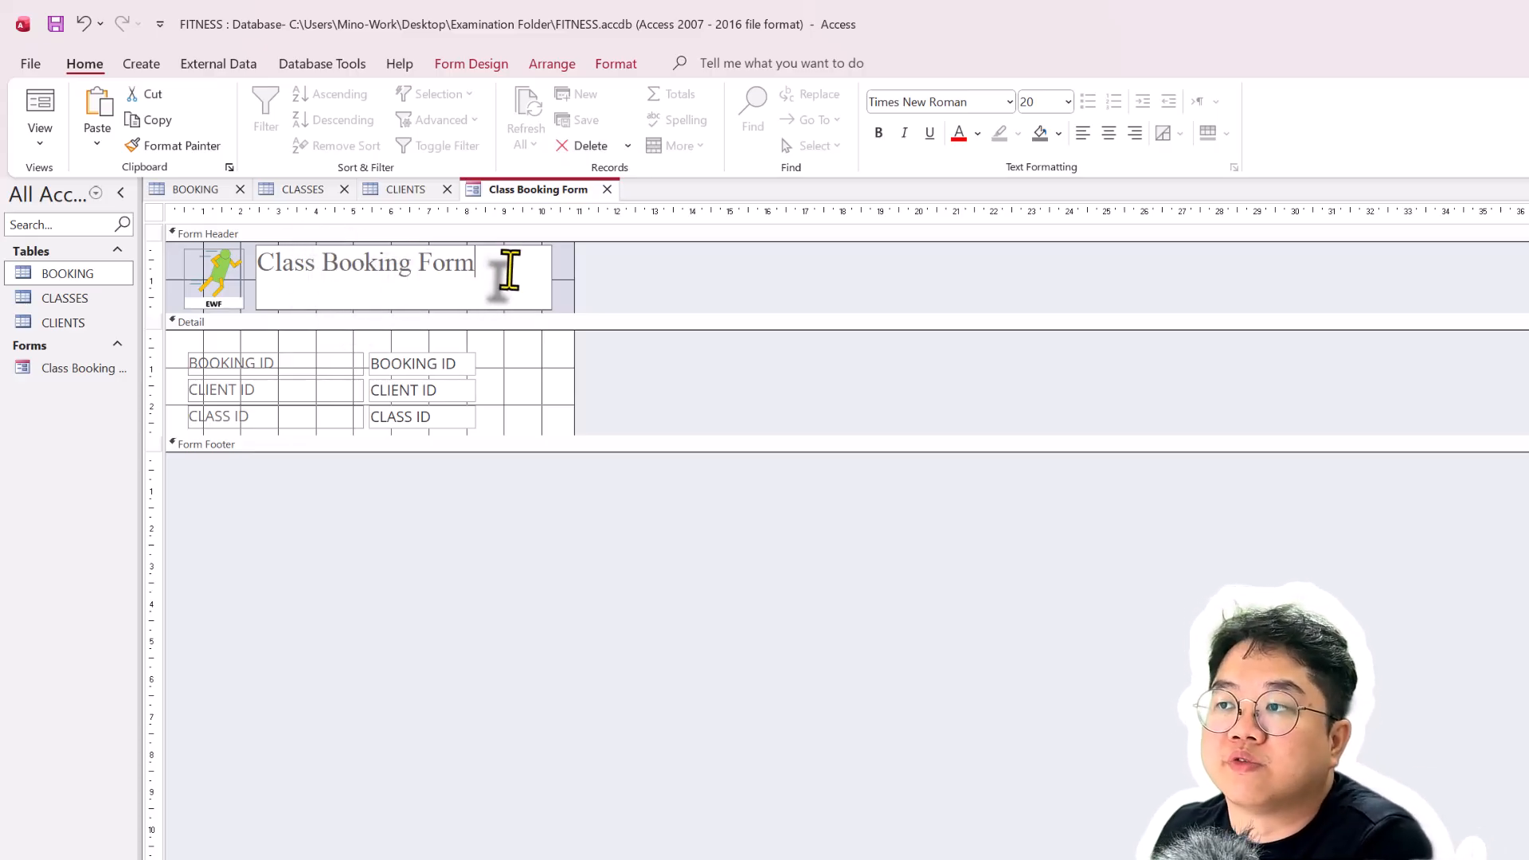
pyautogui.click(619, 291)
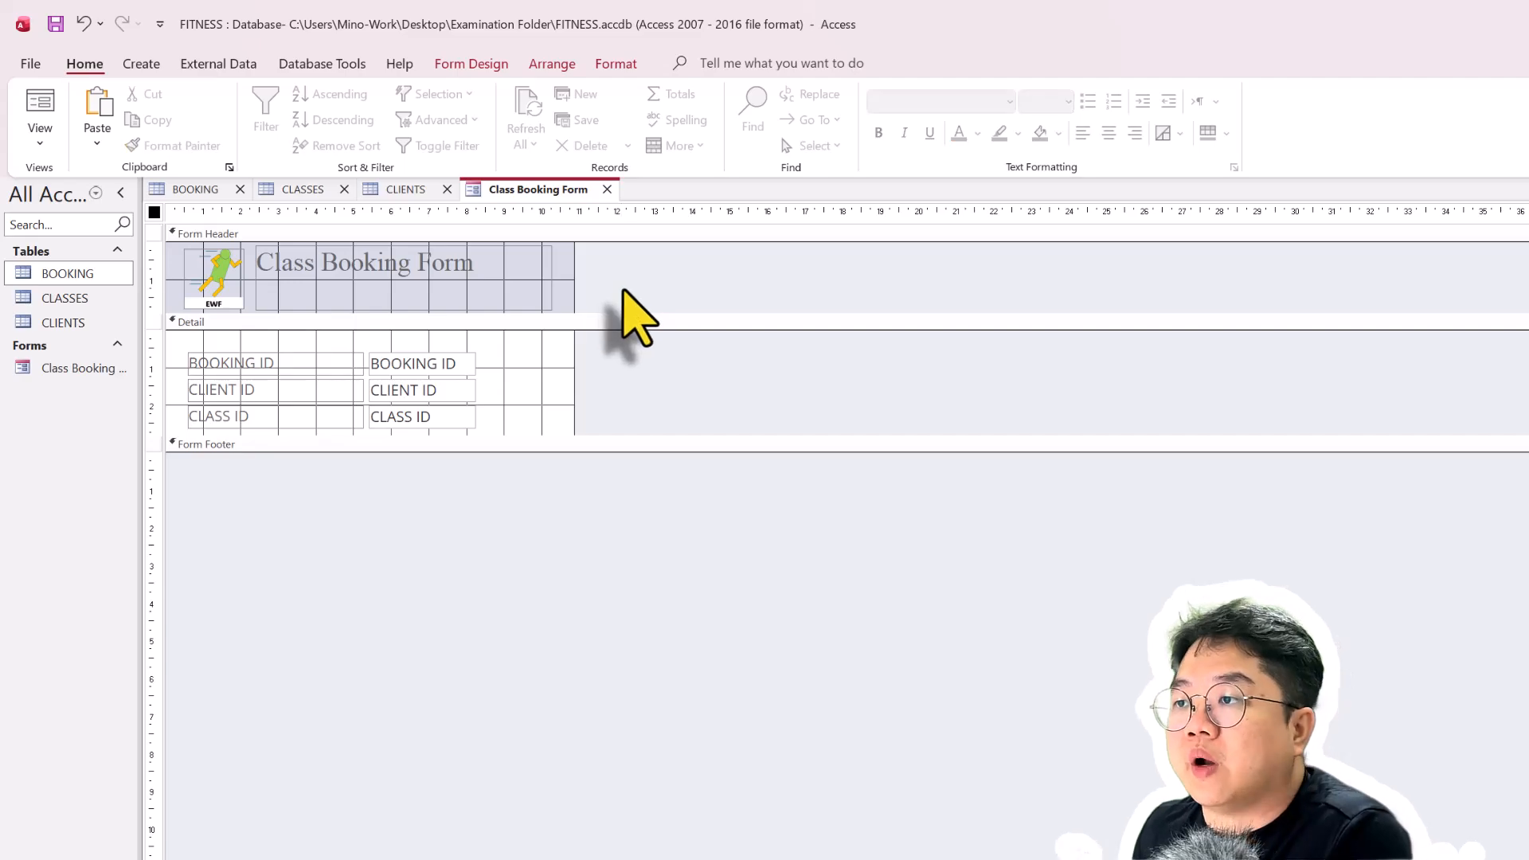
pyautogui.hotkey('alt', 'Tab')
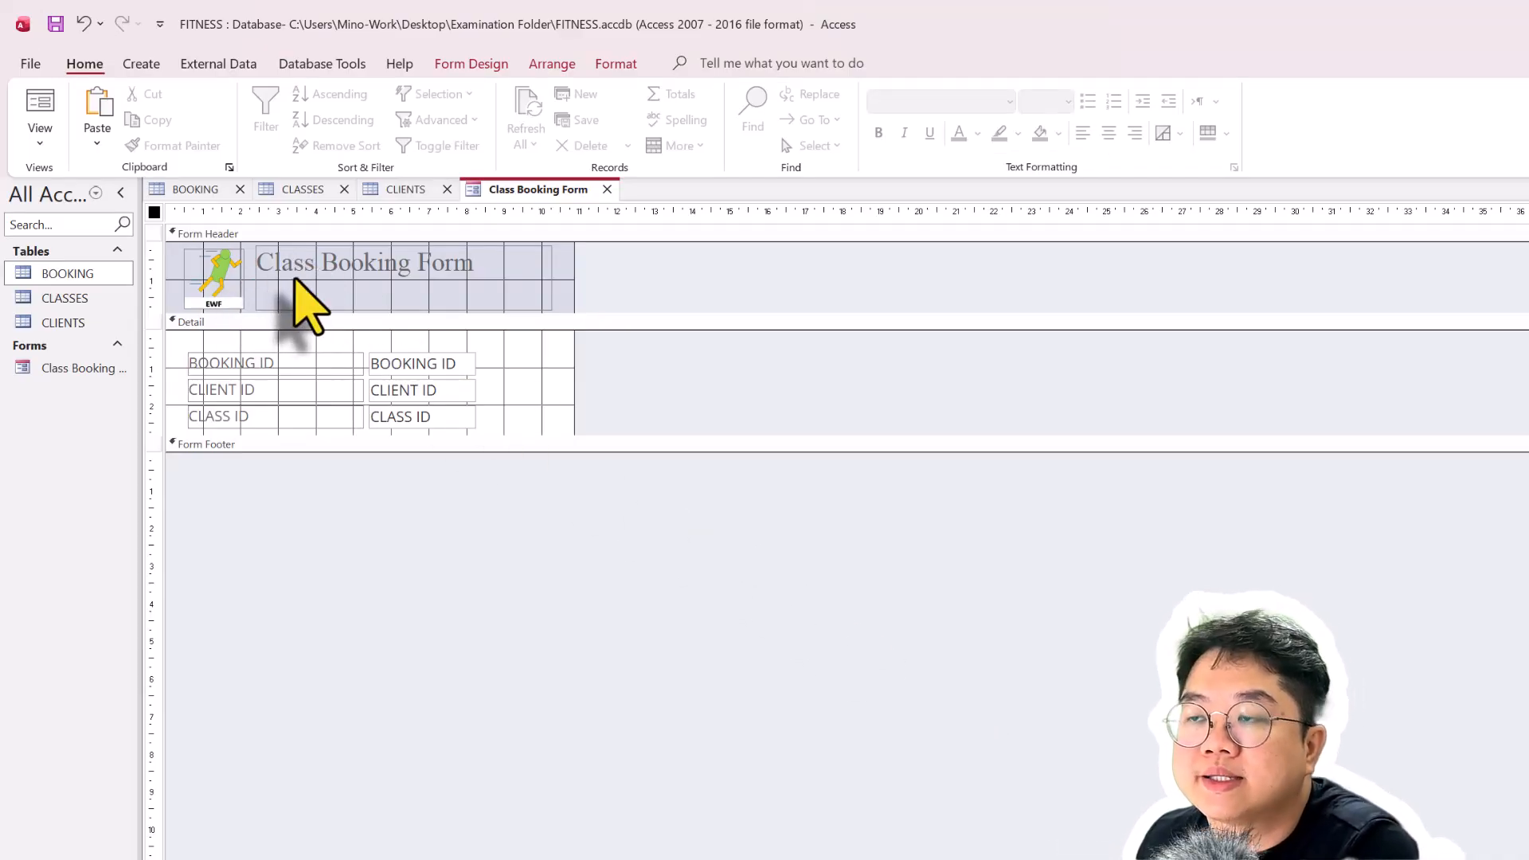
# Give the Class Booking Form title in the form header a black background and white text
pyautogui.click(291, 275)
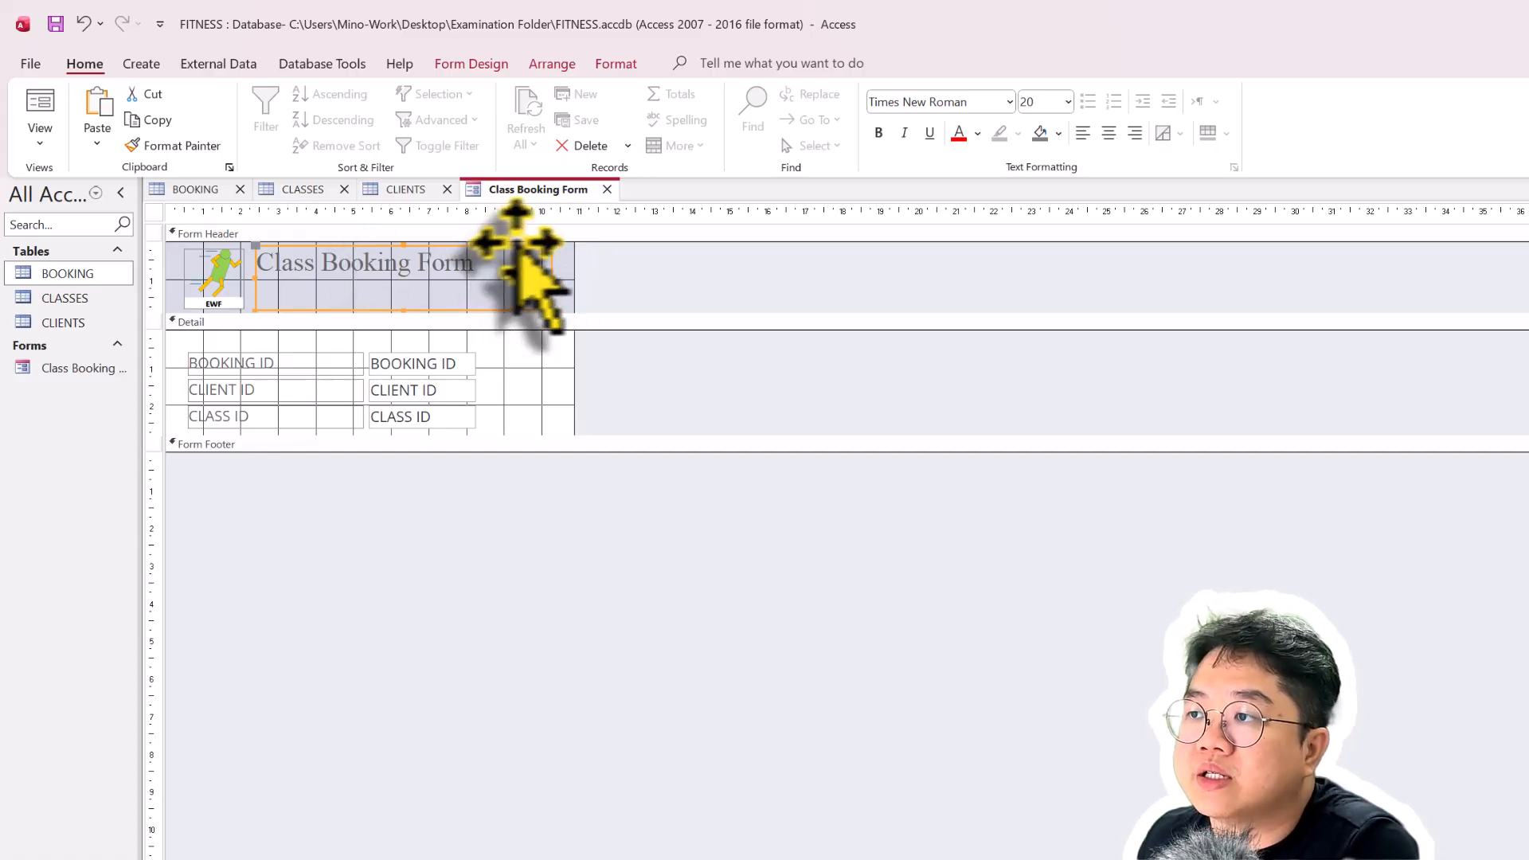
pyautogui.click(564, 286)
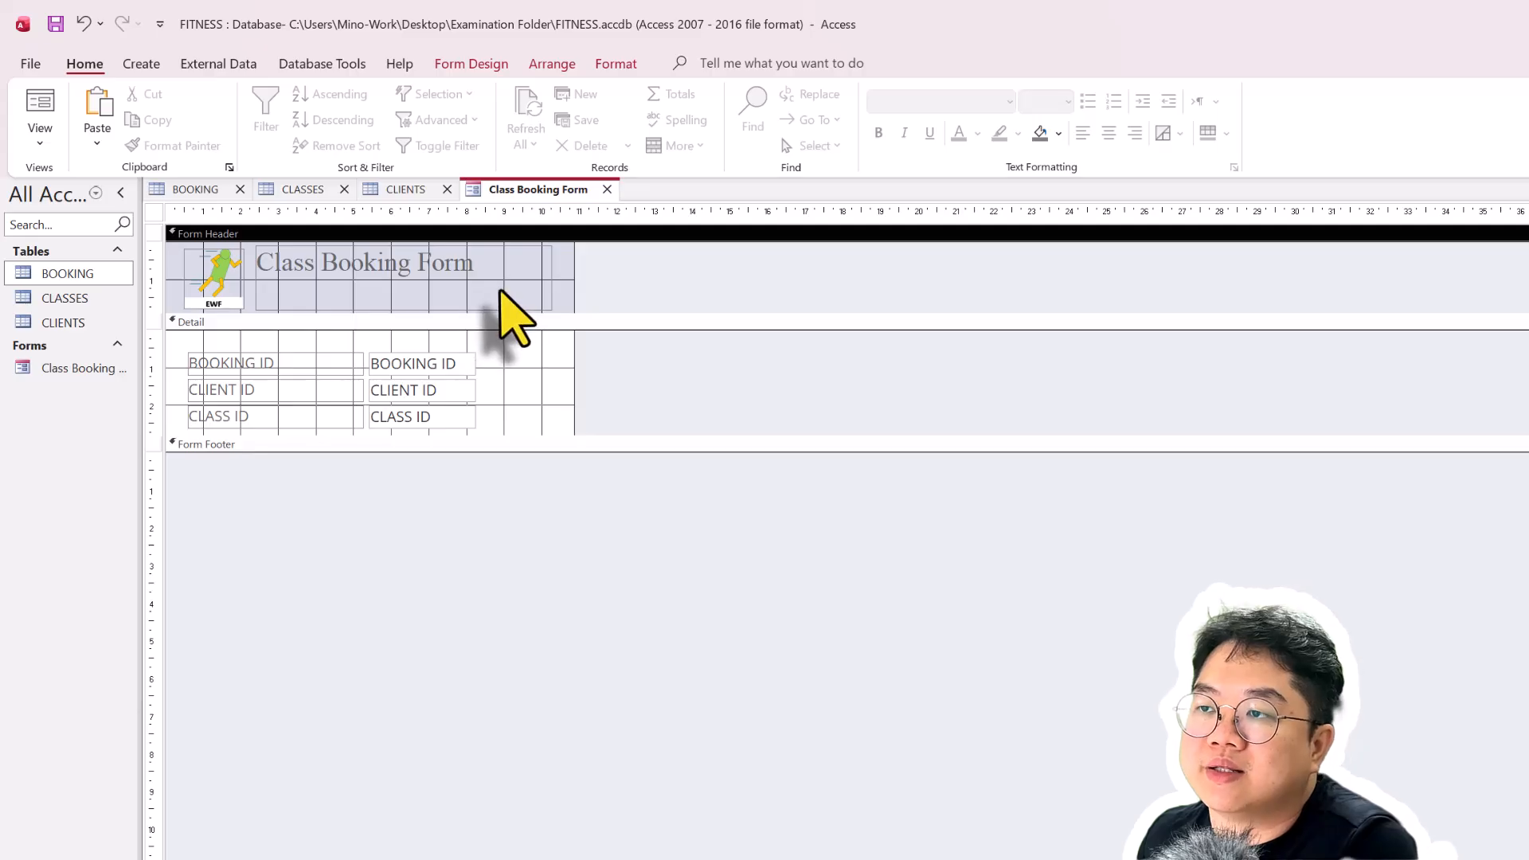
pyautogui.click(451, 285)
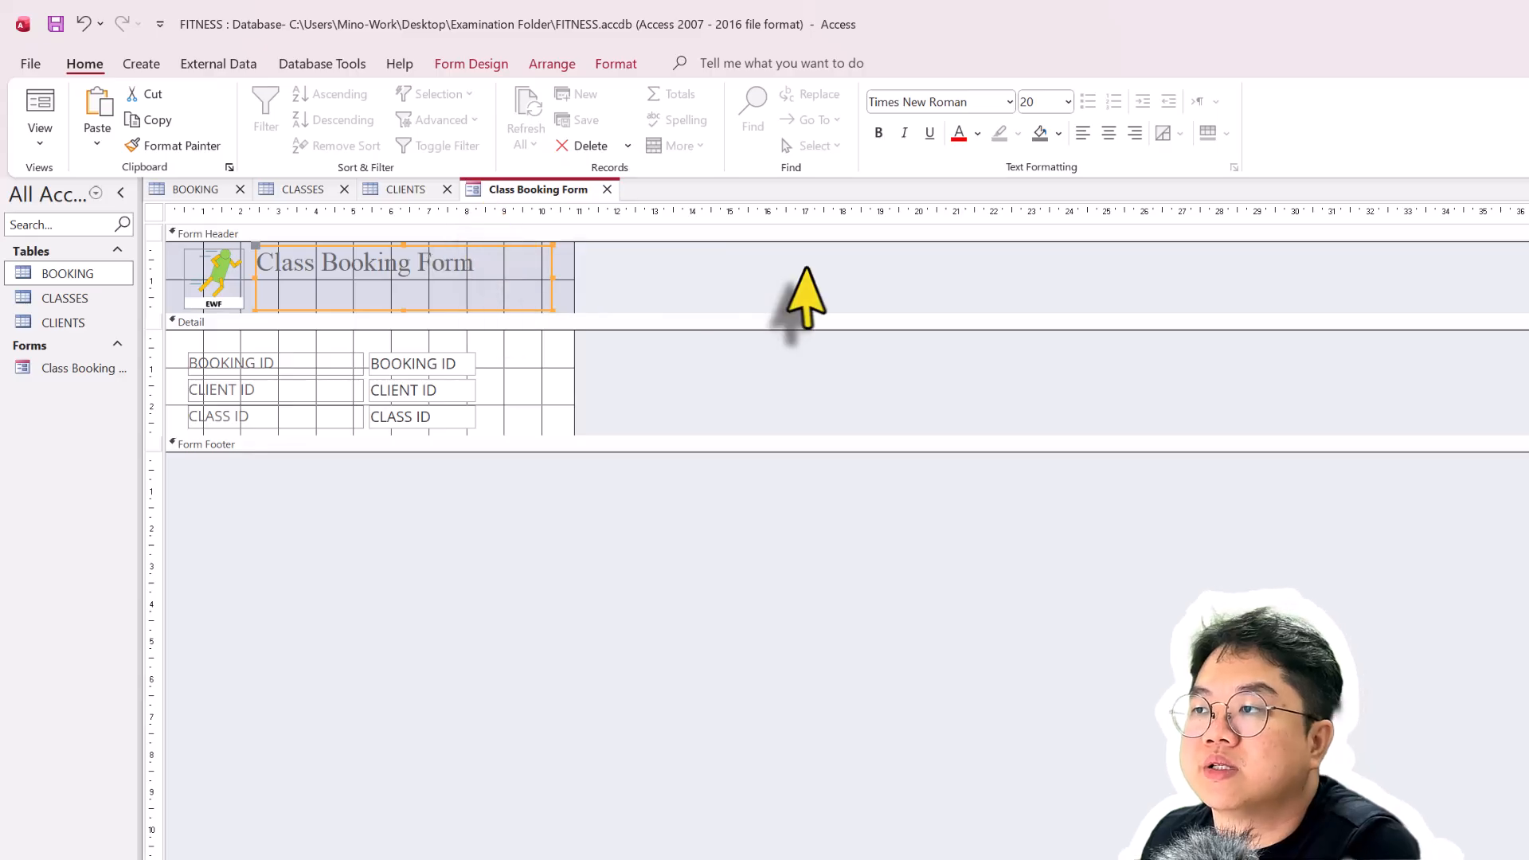
pyautogui.click(1059, 133)
pyautogui.click(1072, 220)
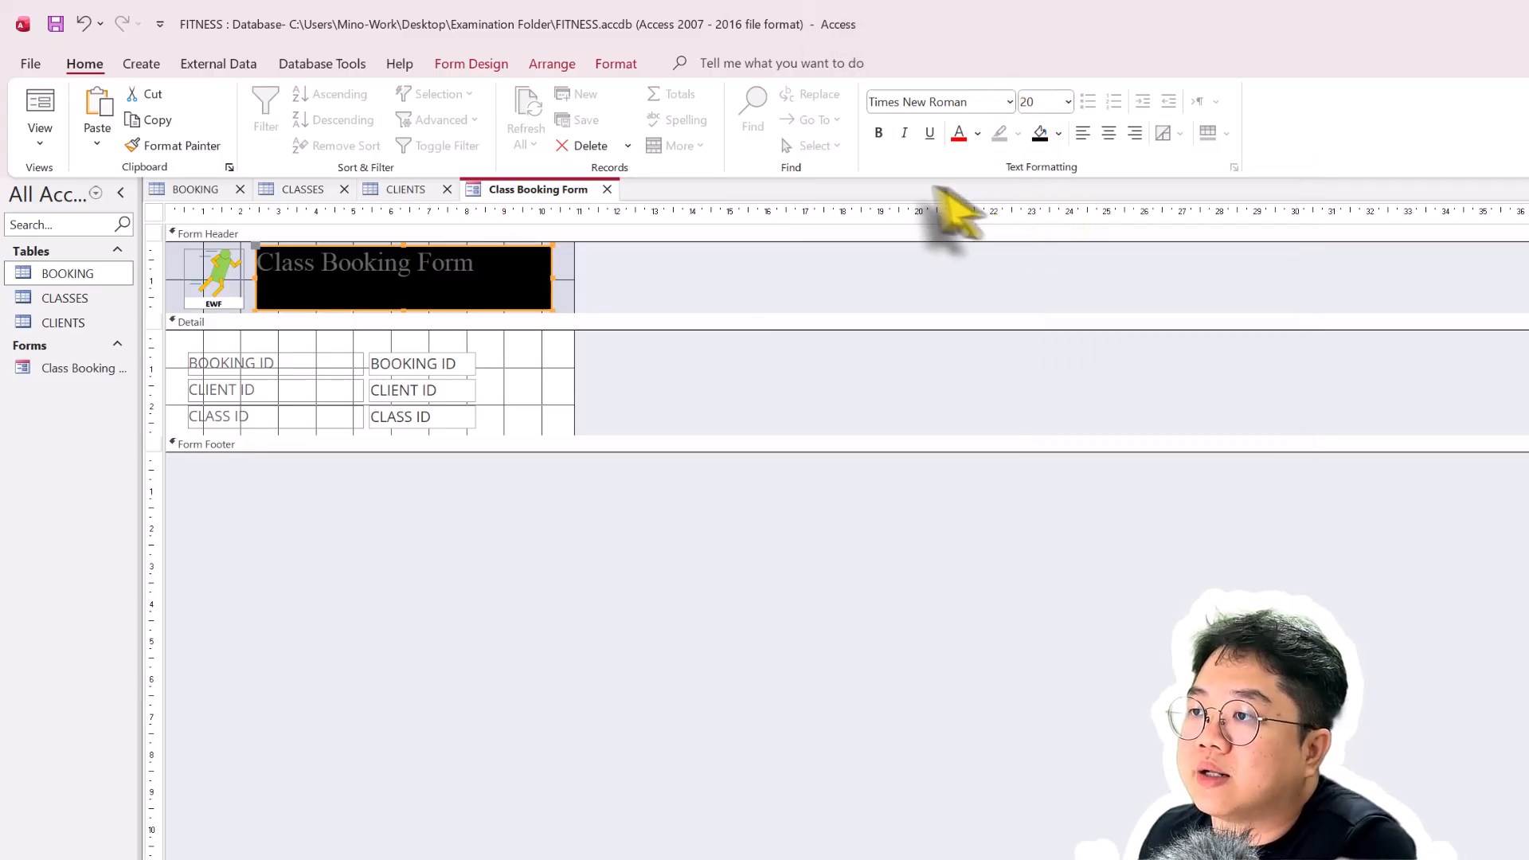
pyautogui.click(977, 133)
pyautogui.click(986, 217)
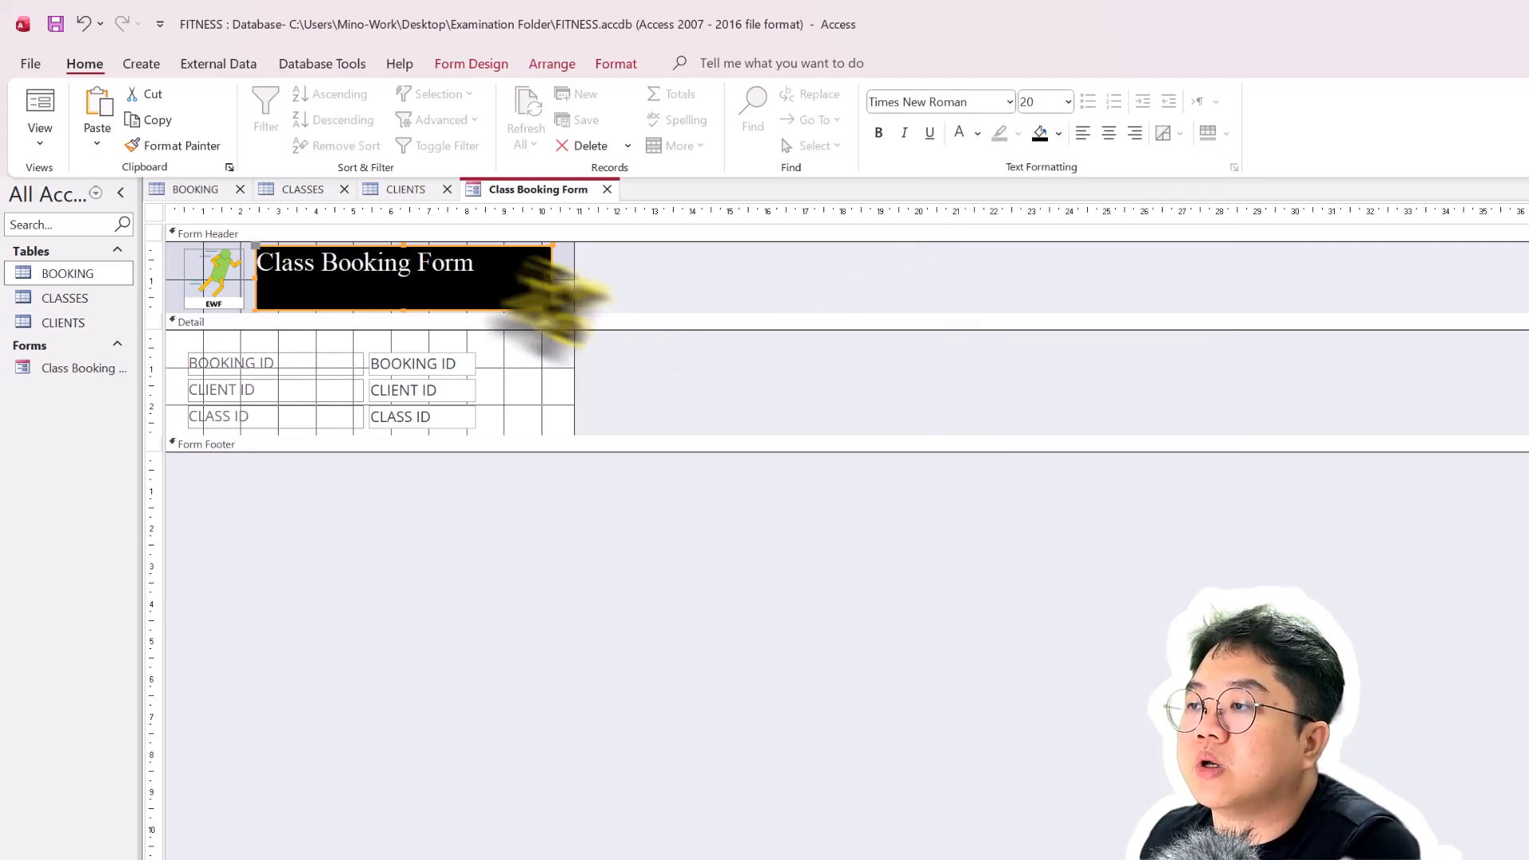
pyautogui.click(619, 316)
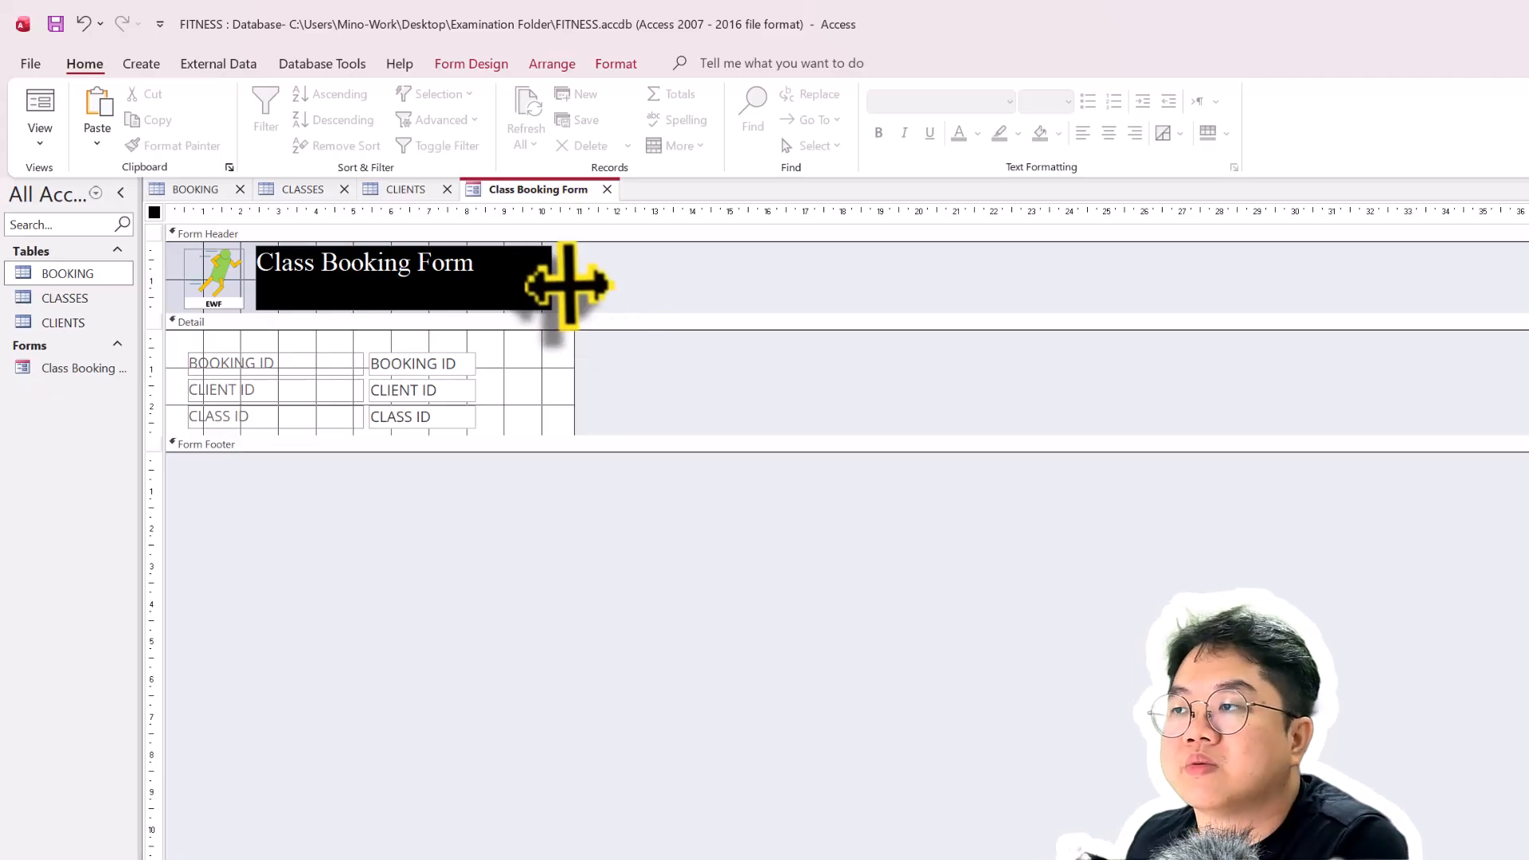
pyautogui.click(633, 280)
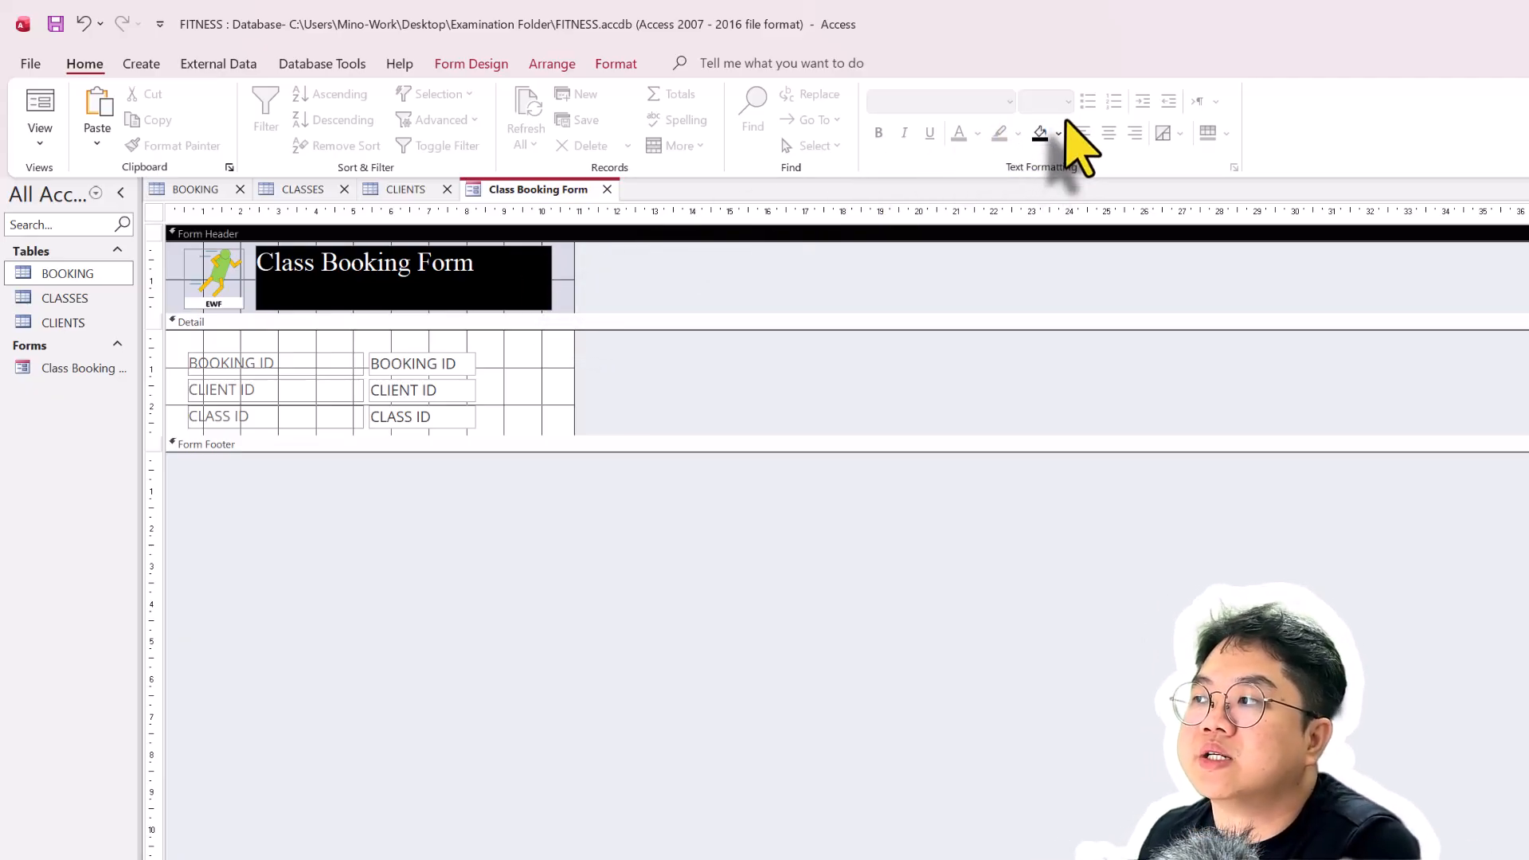
pyautogui.click(529, 272)
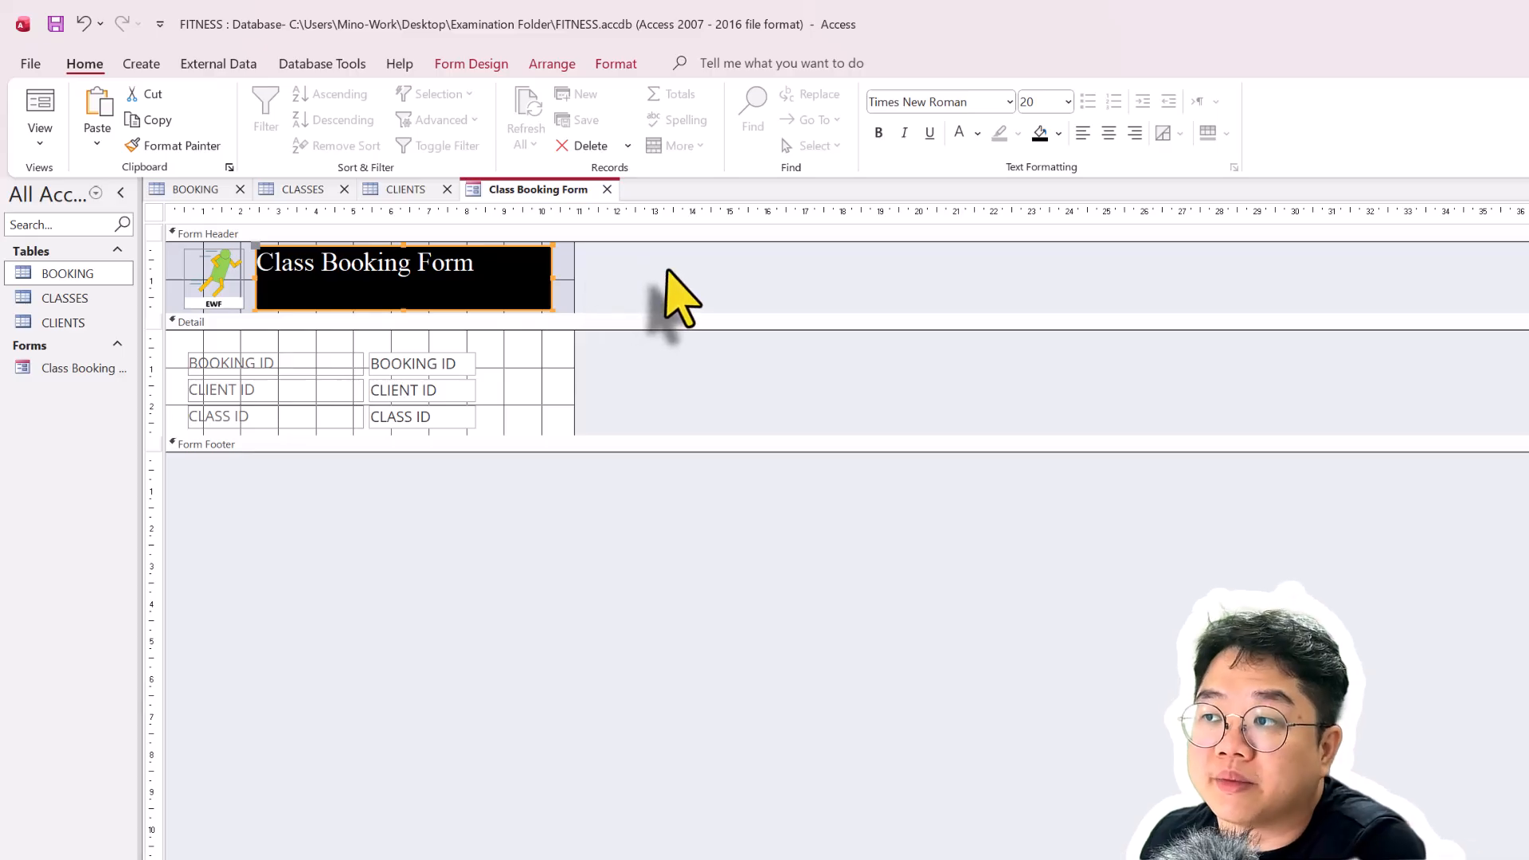
pyautogui.click(590, 282)
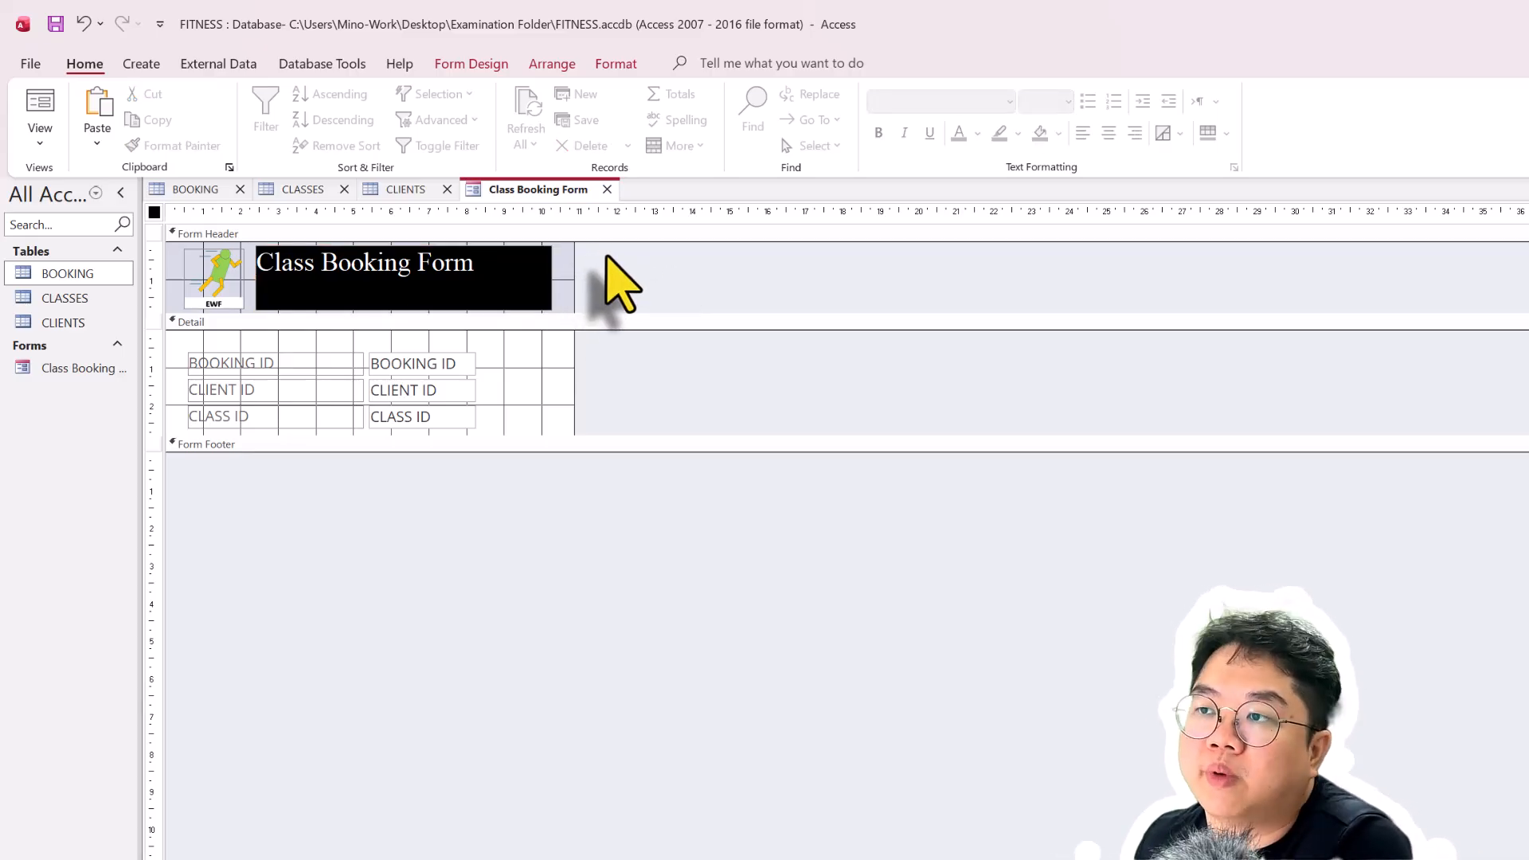
pyautogui.click(547, 289)
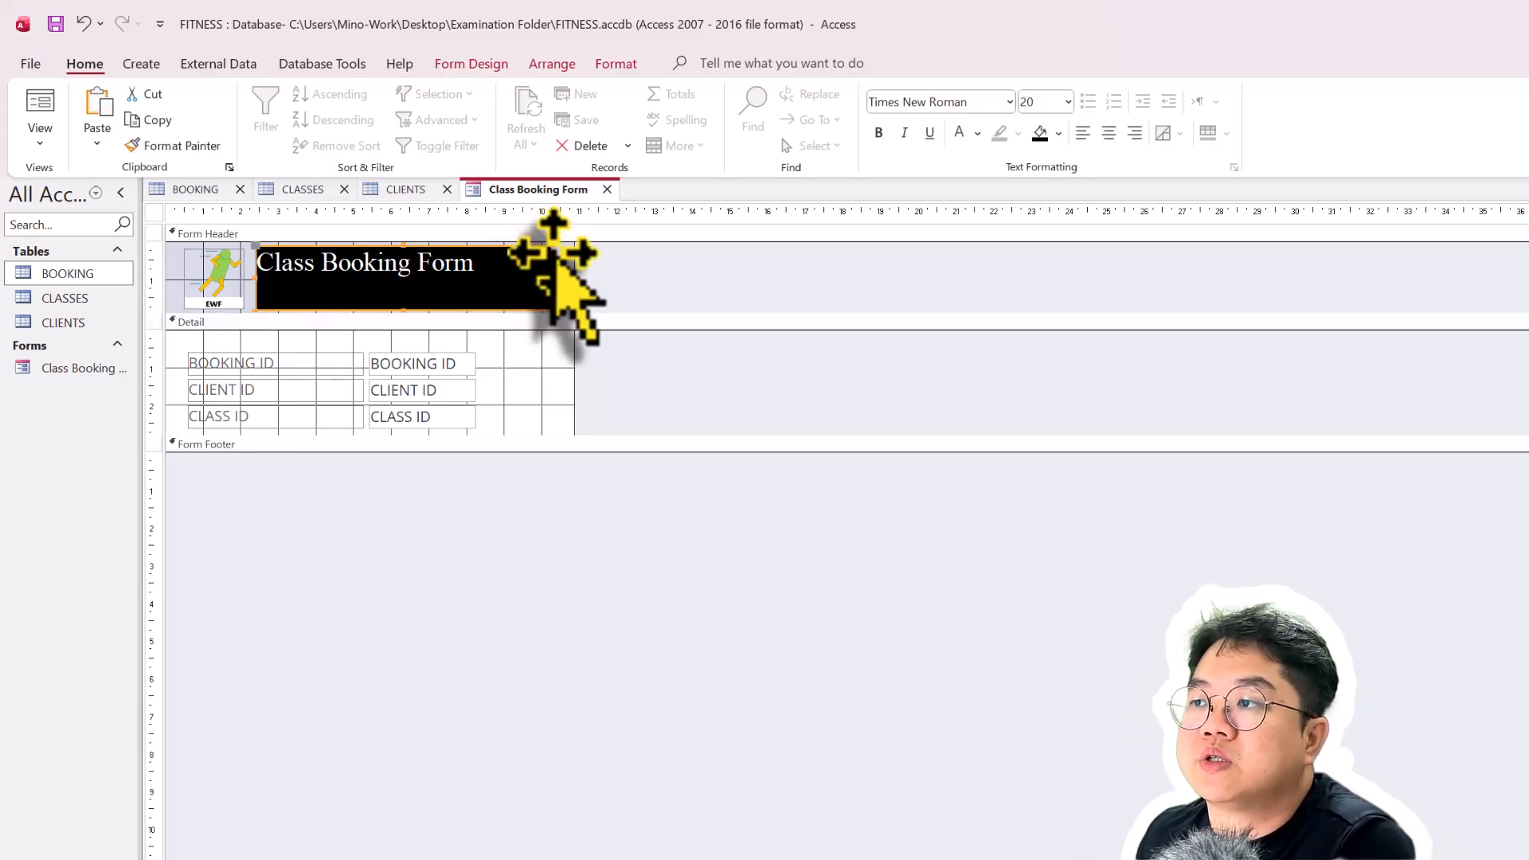
pyautogui.click(547, 268)
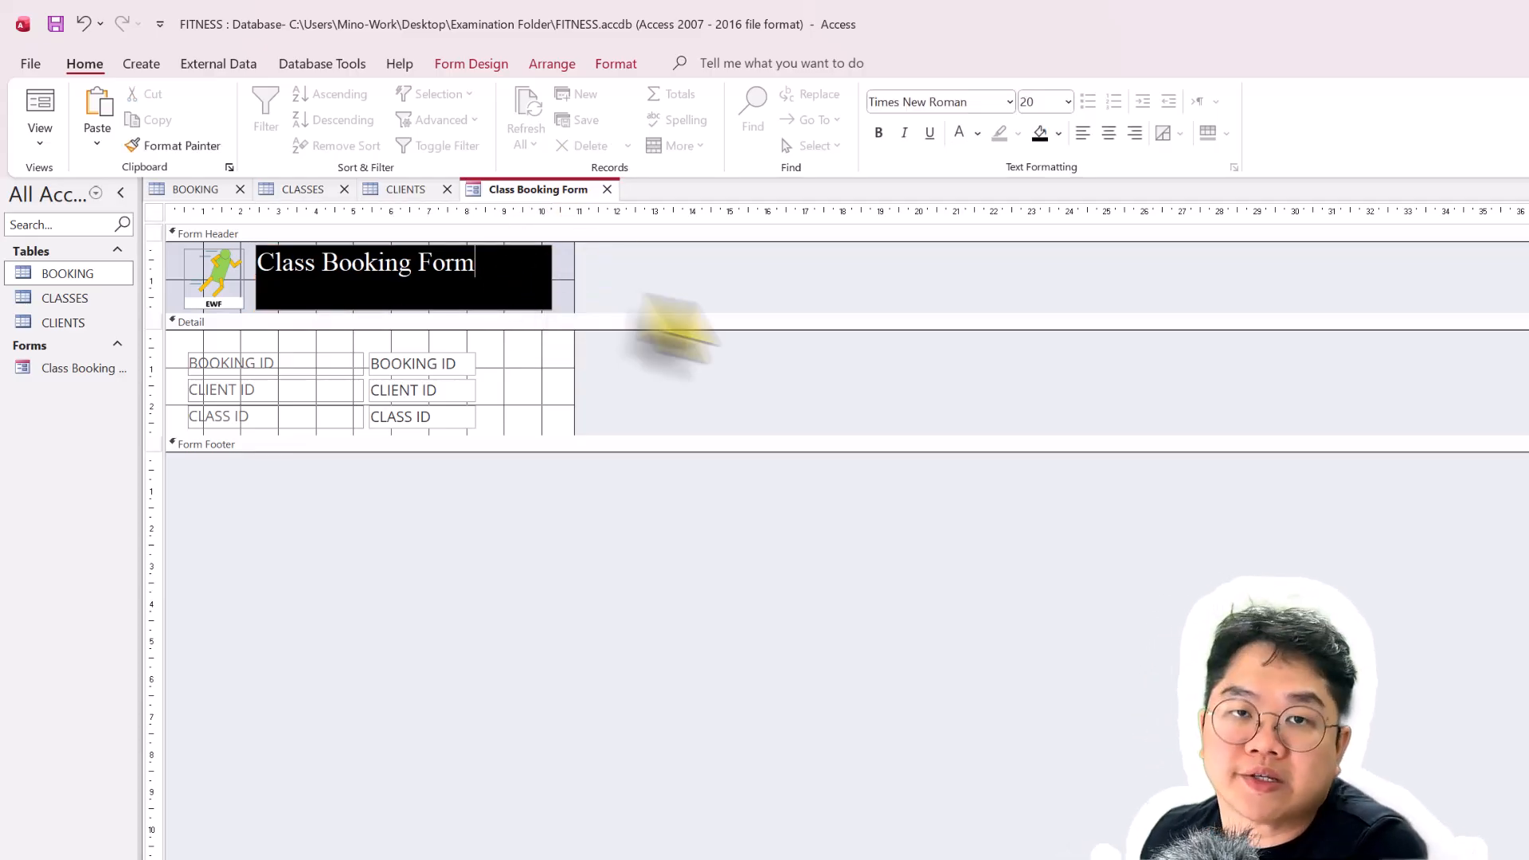
# Check the remaining Task A2a form requirements on the exam paper in Edge and return to the FITNESS database in Access
pyautogui.click(833, 337)
pyautogui.hotkey('alt', 'Tab')
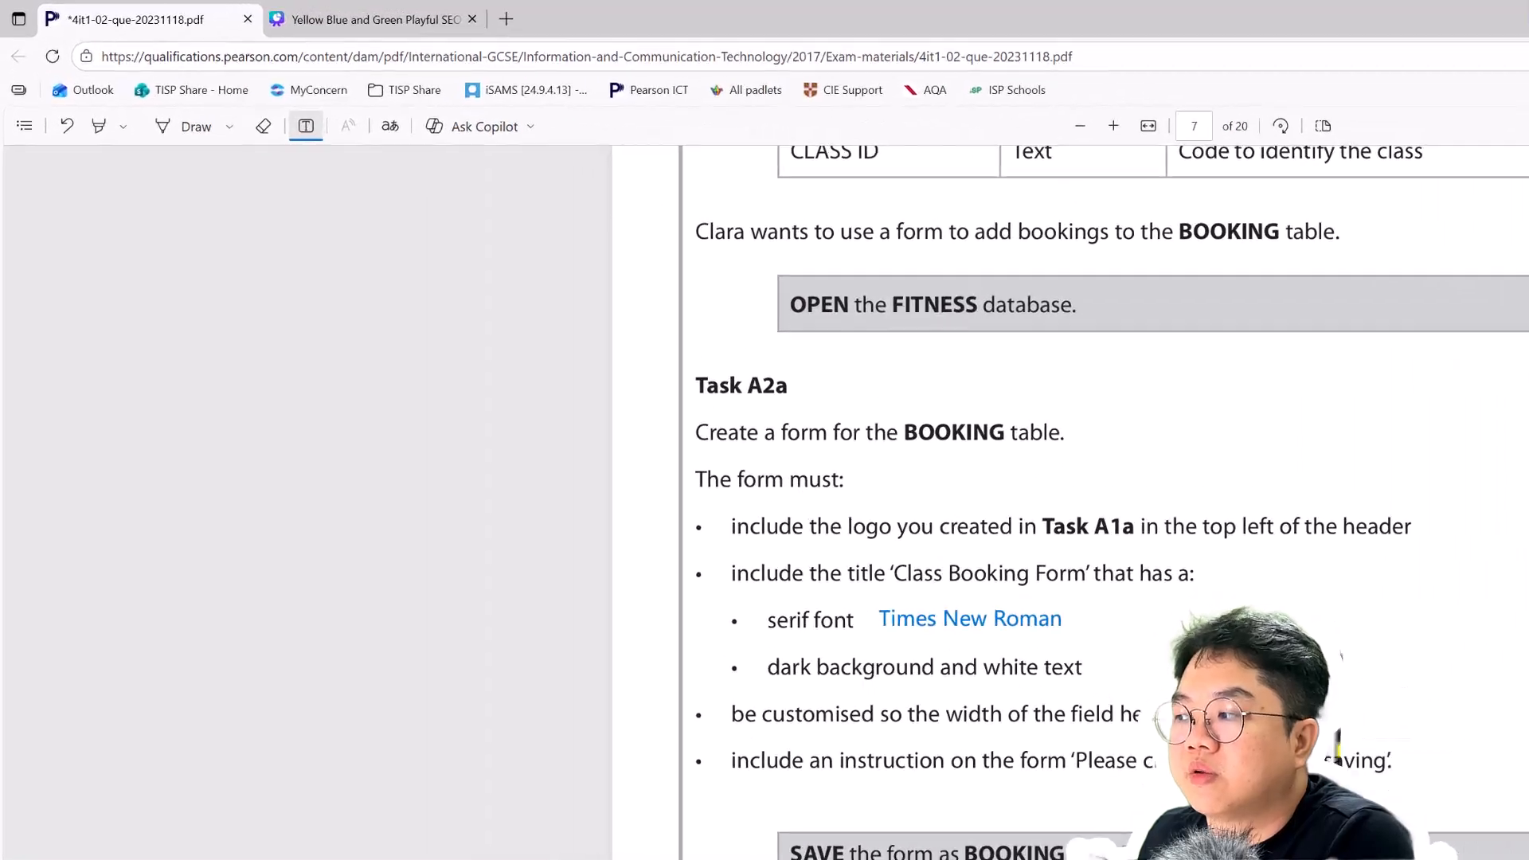
pyautogui.hotkey('alt', 'Tab')
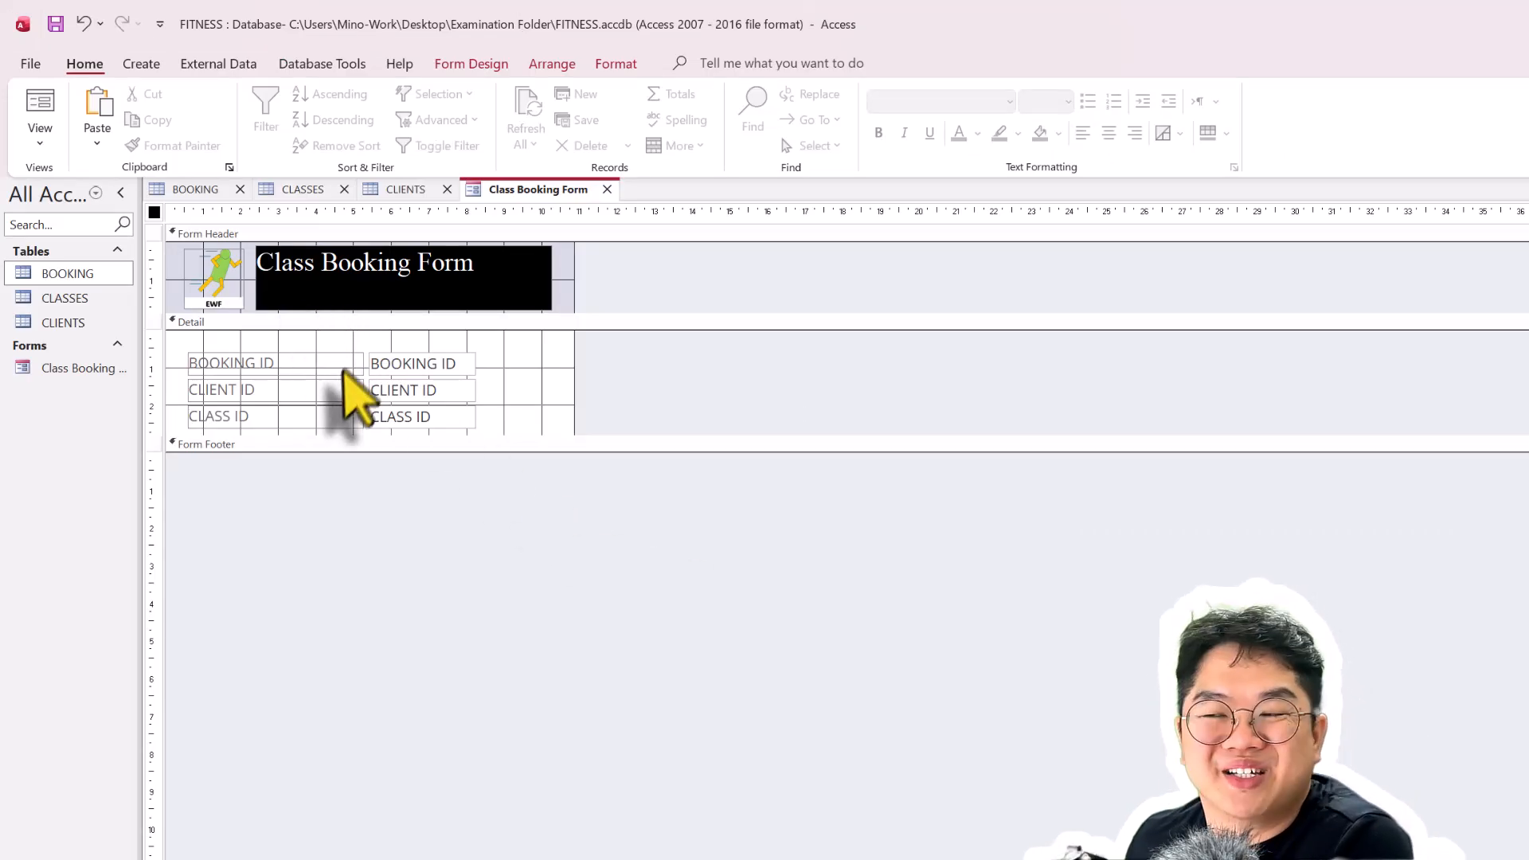
pyautogui.click(344, 369)
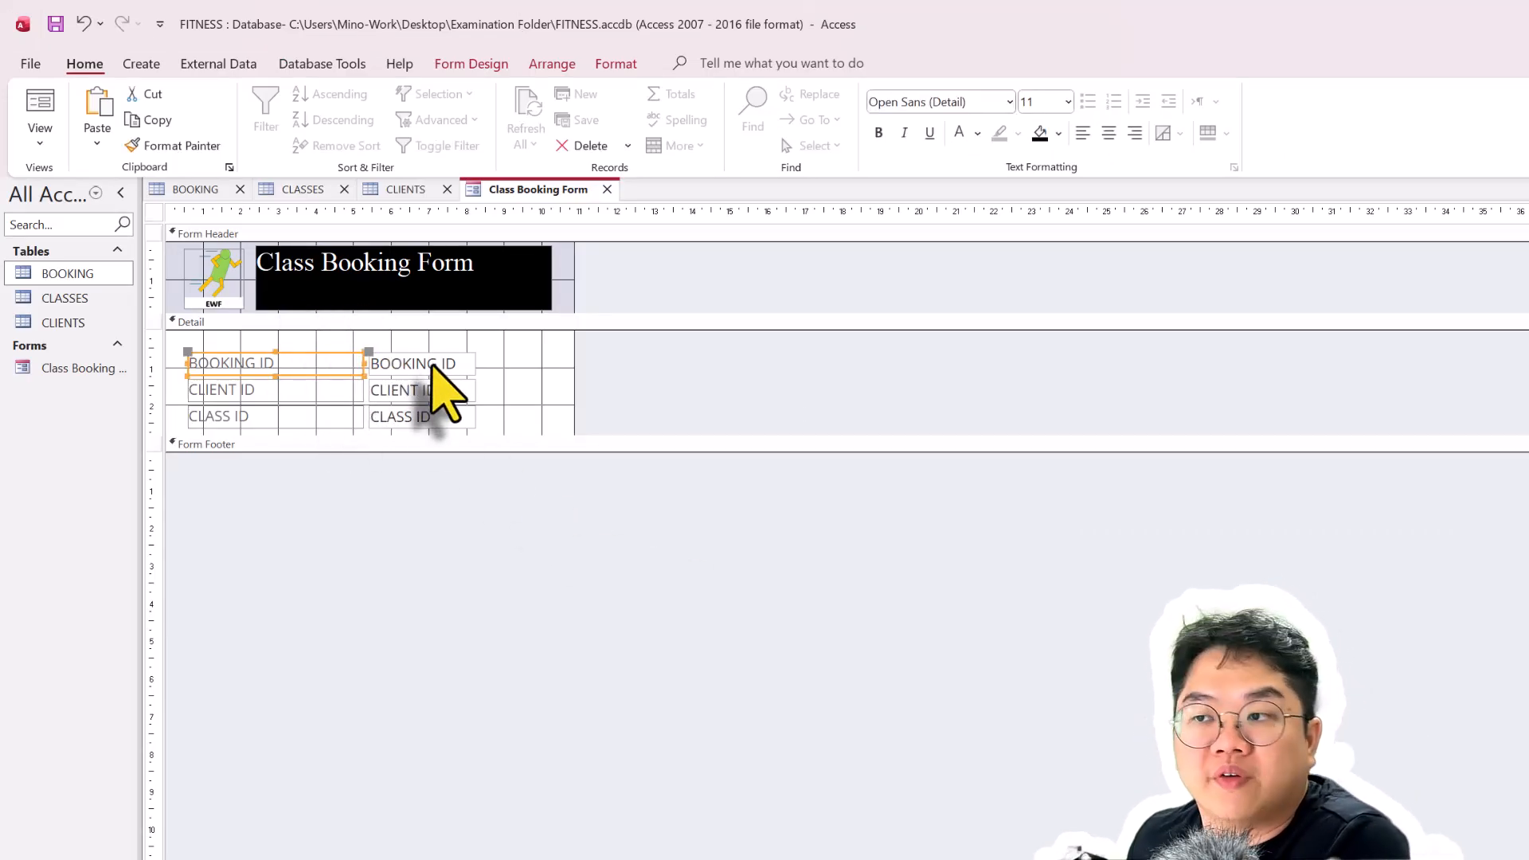
pyautogui.click(443, 363)
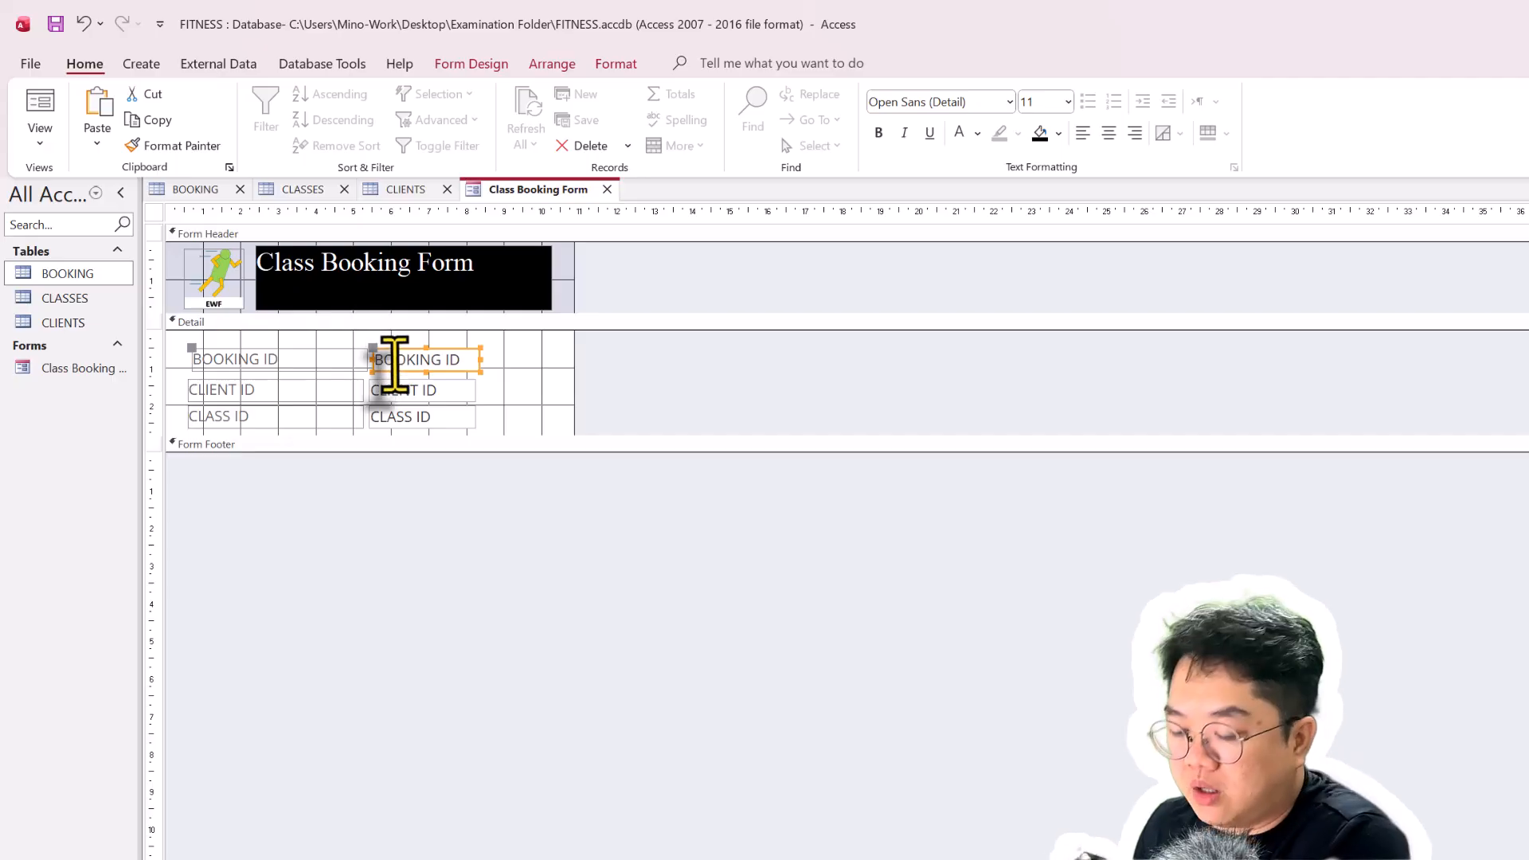
pyautogui.hotkey('ctrl', 'z')
pyautogui.click(521, 390)
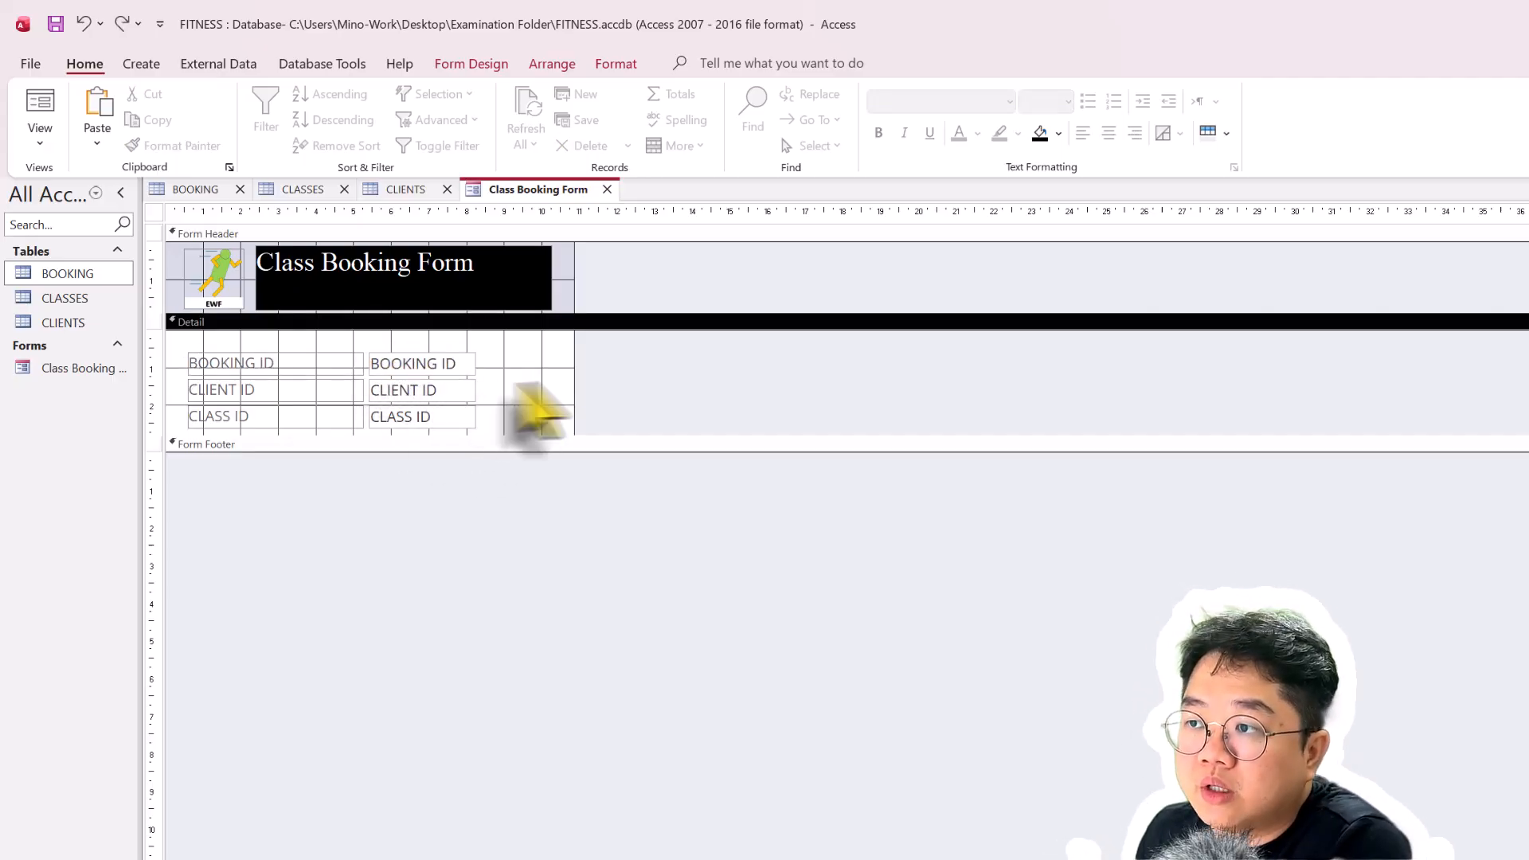
# Examine the form's title, field headings and data boxes against the column headings of the BOOKING table
pyautogui.click(249, 362)
pyautogui.click(399, 390)
pyautogui.click(351, 296)
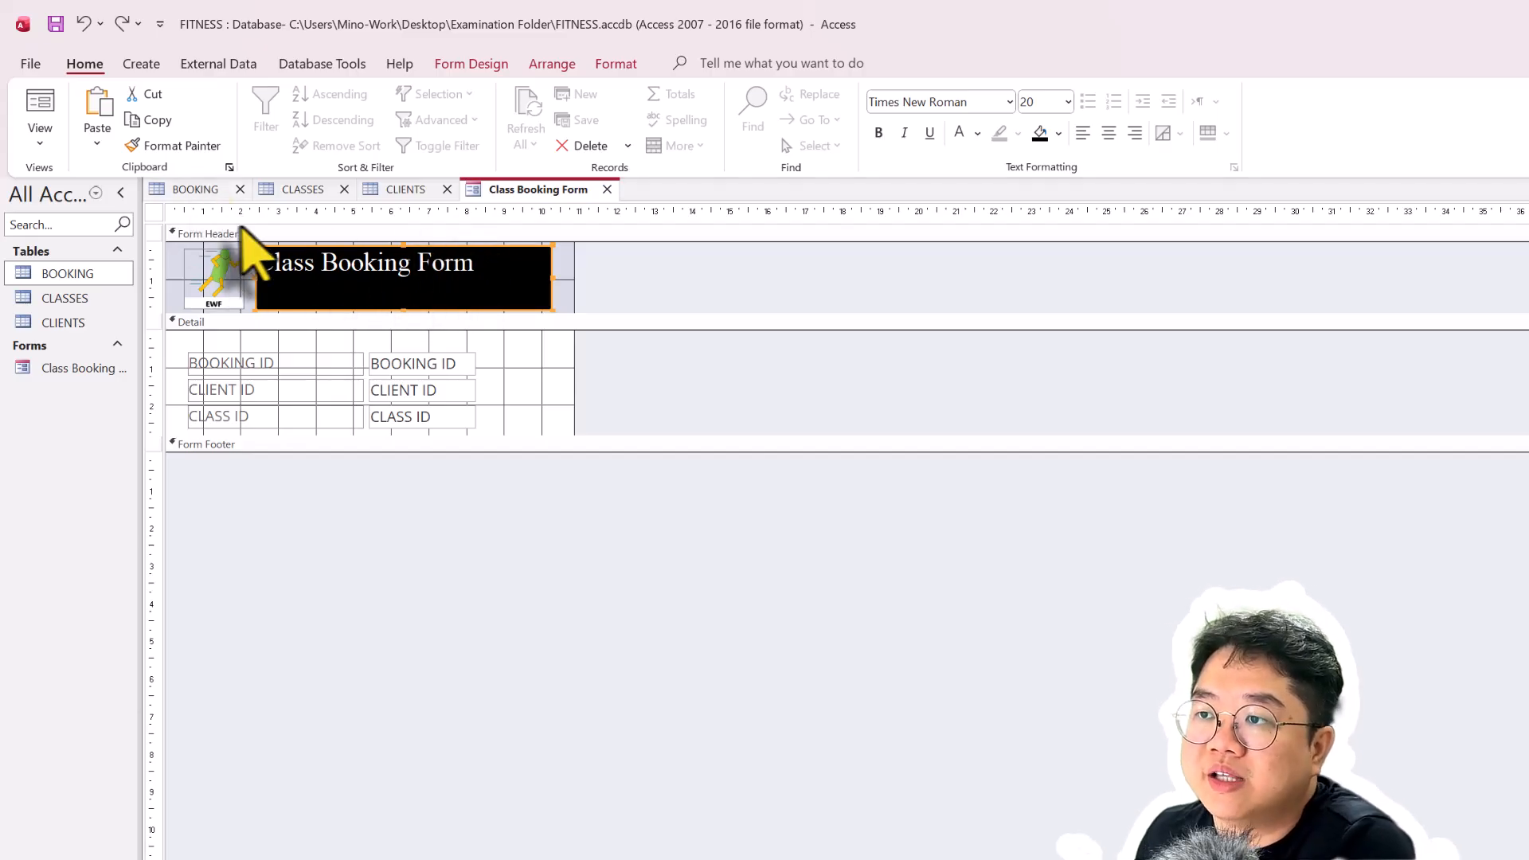
pyautogui.click(326, 364)
pyautogui.click(329, 391)
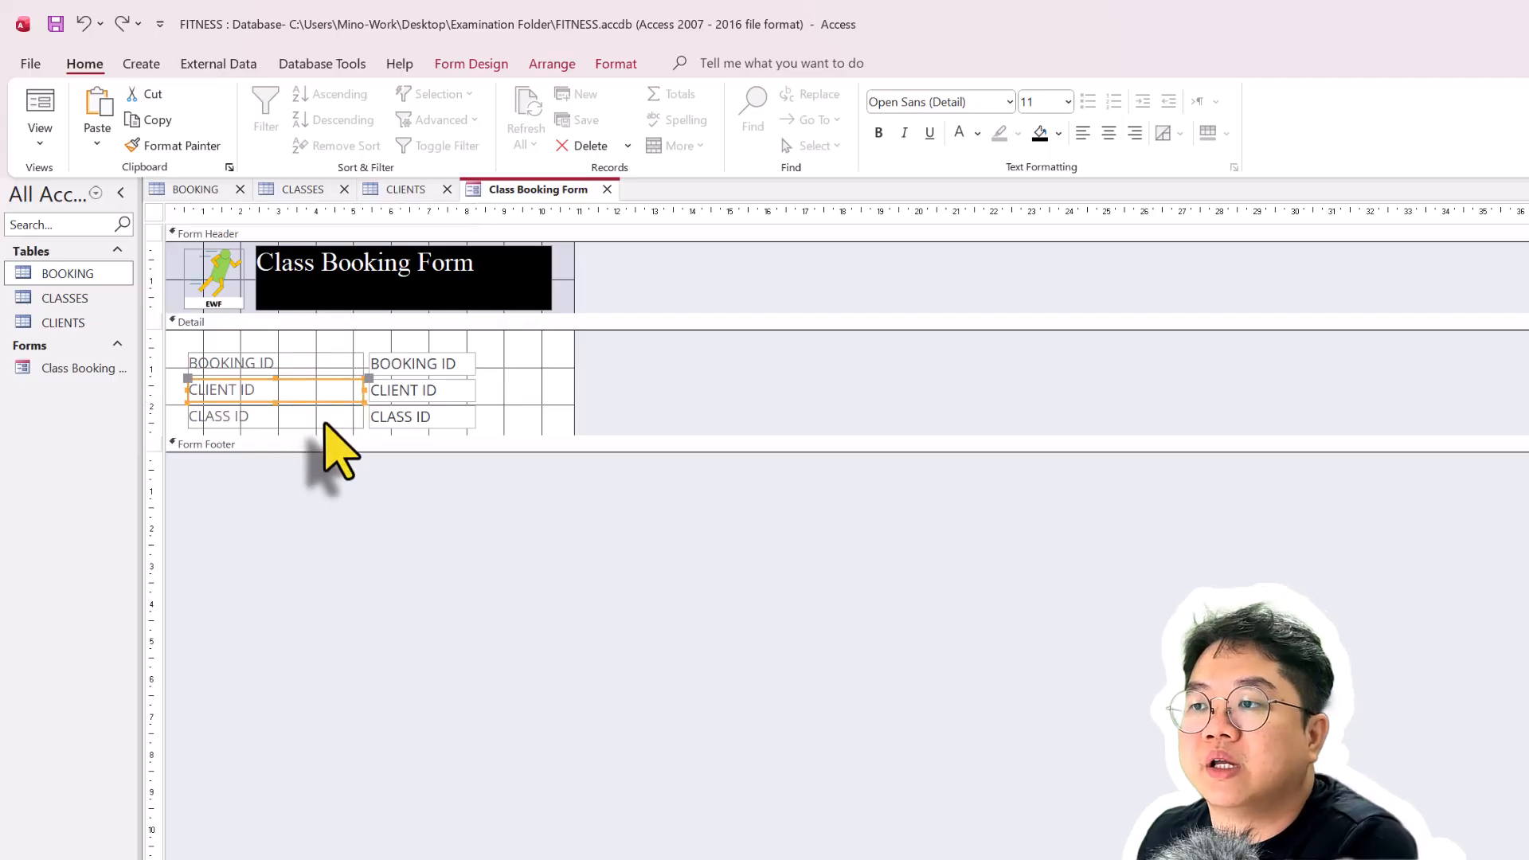
pyautogui.click(322, 419)
pyautogui.click(322, 364)
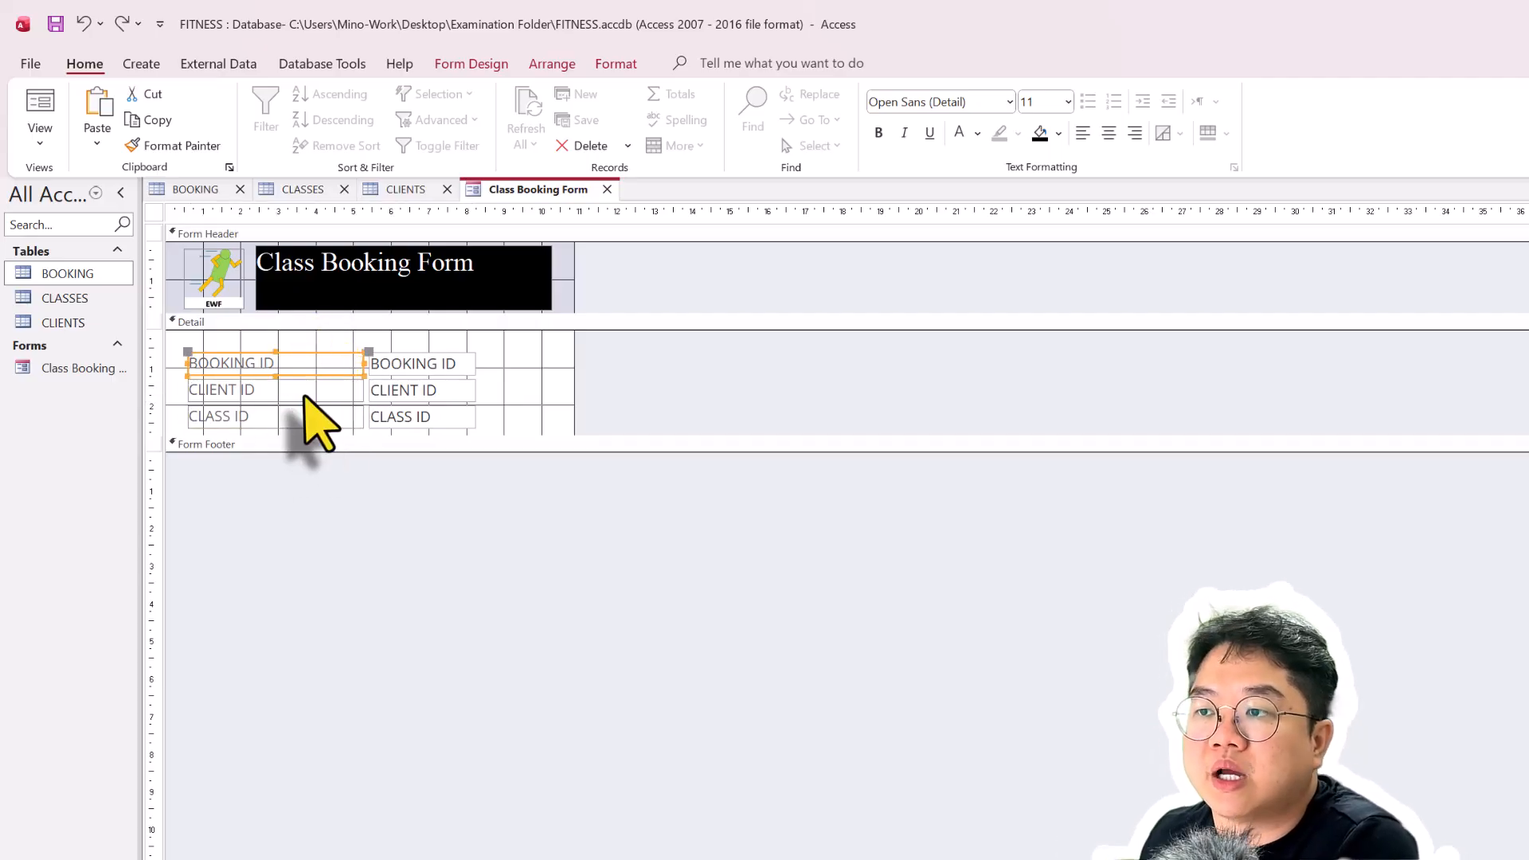
pyautogui.click(199, 190)
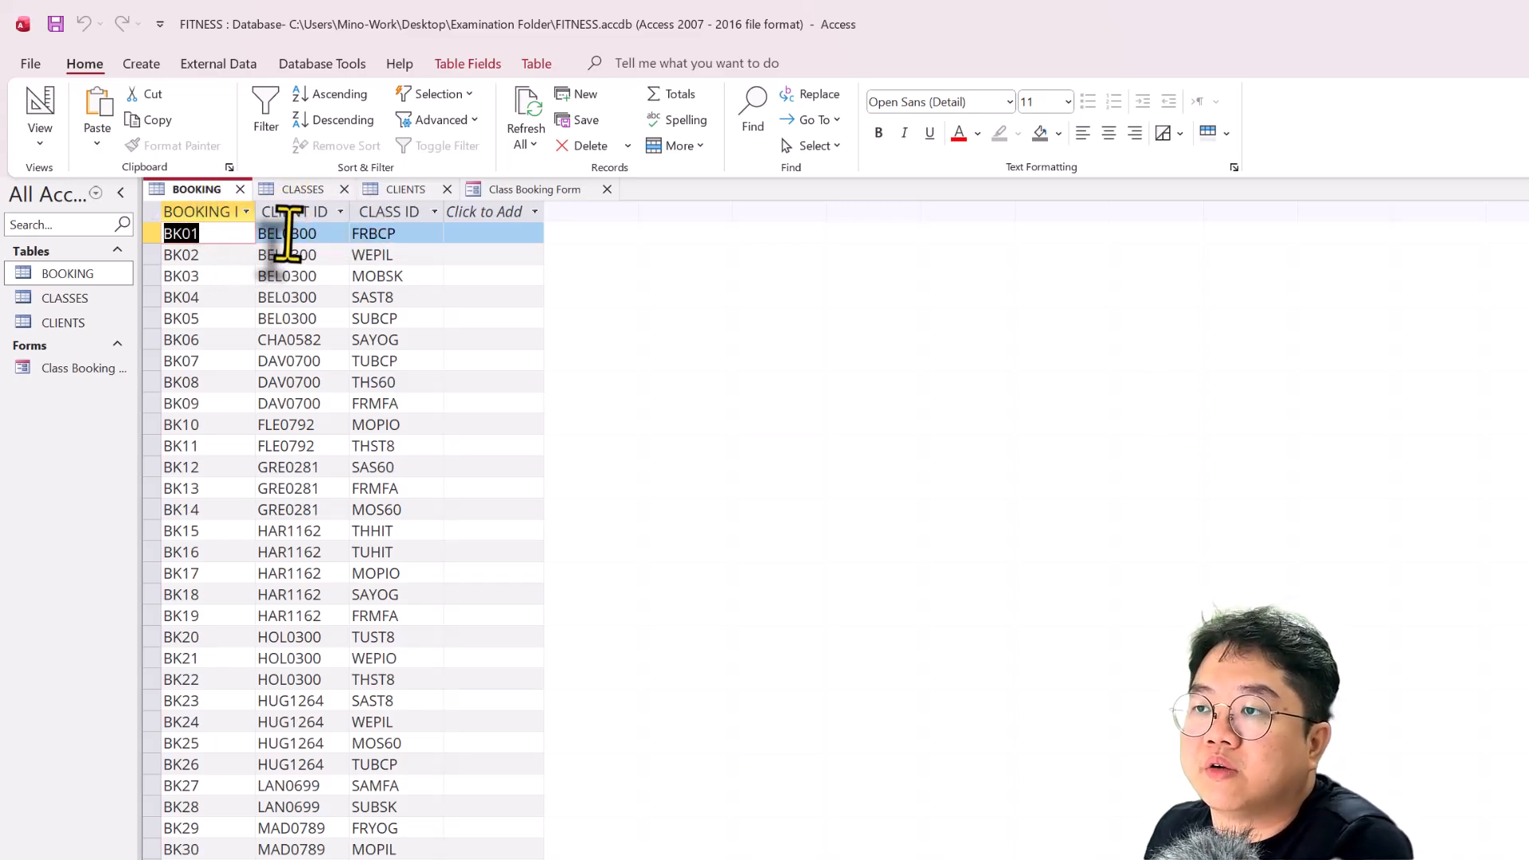
pyautogui.click(545, 191)
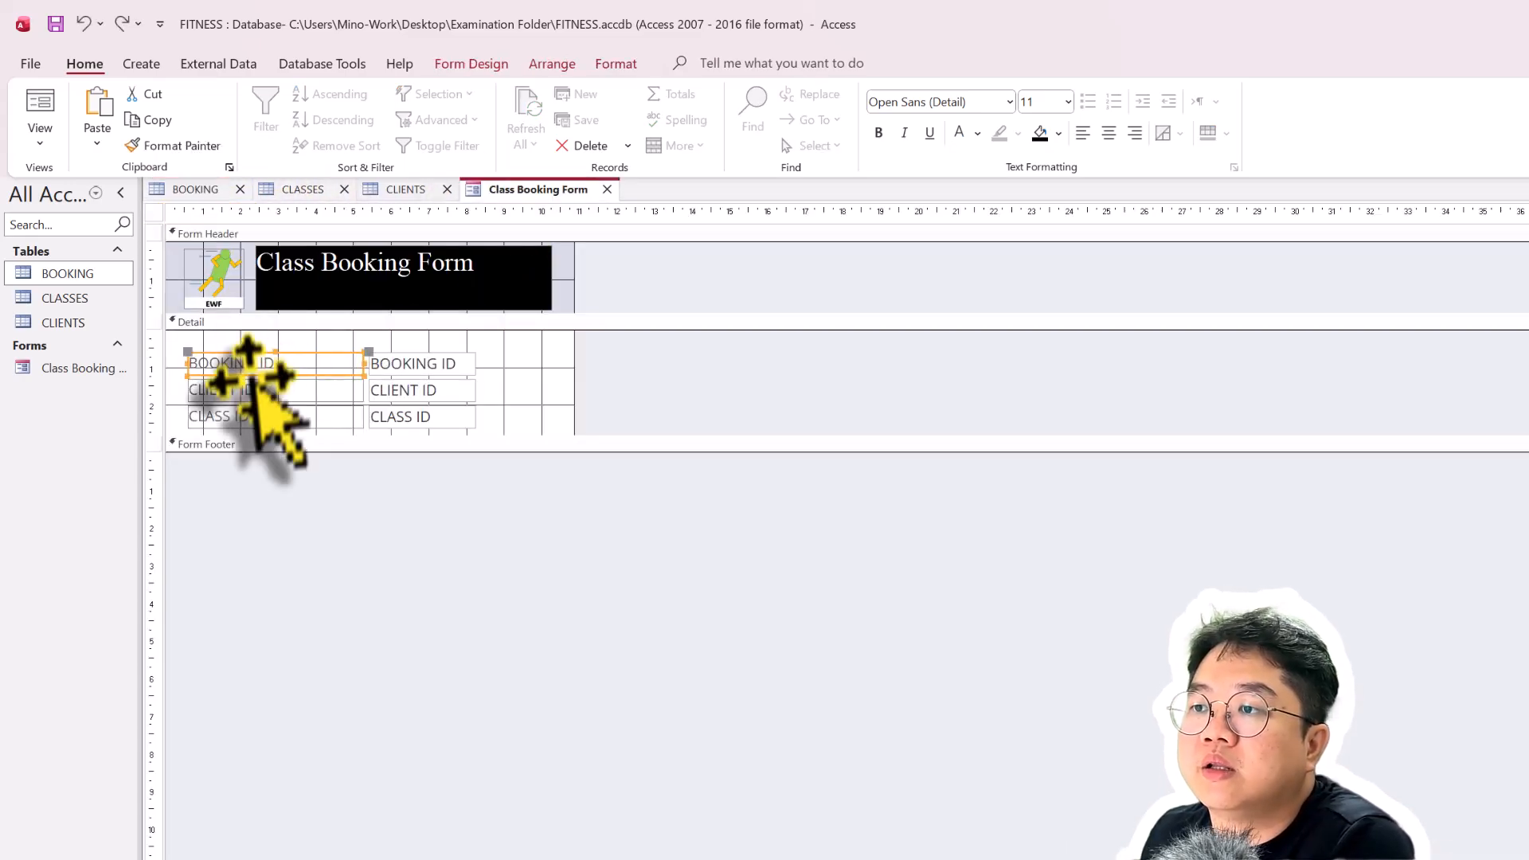
pyautogui.click(416, 368)
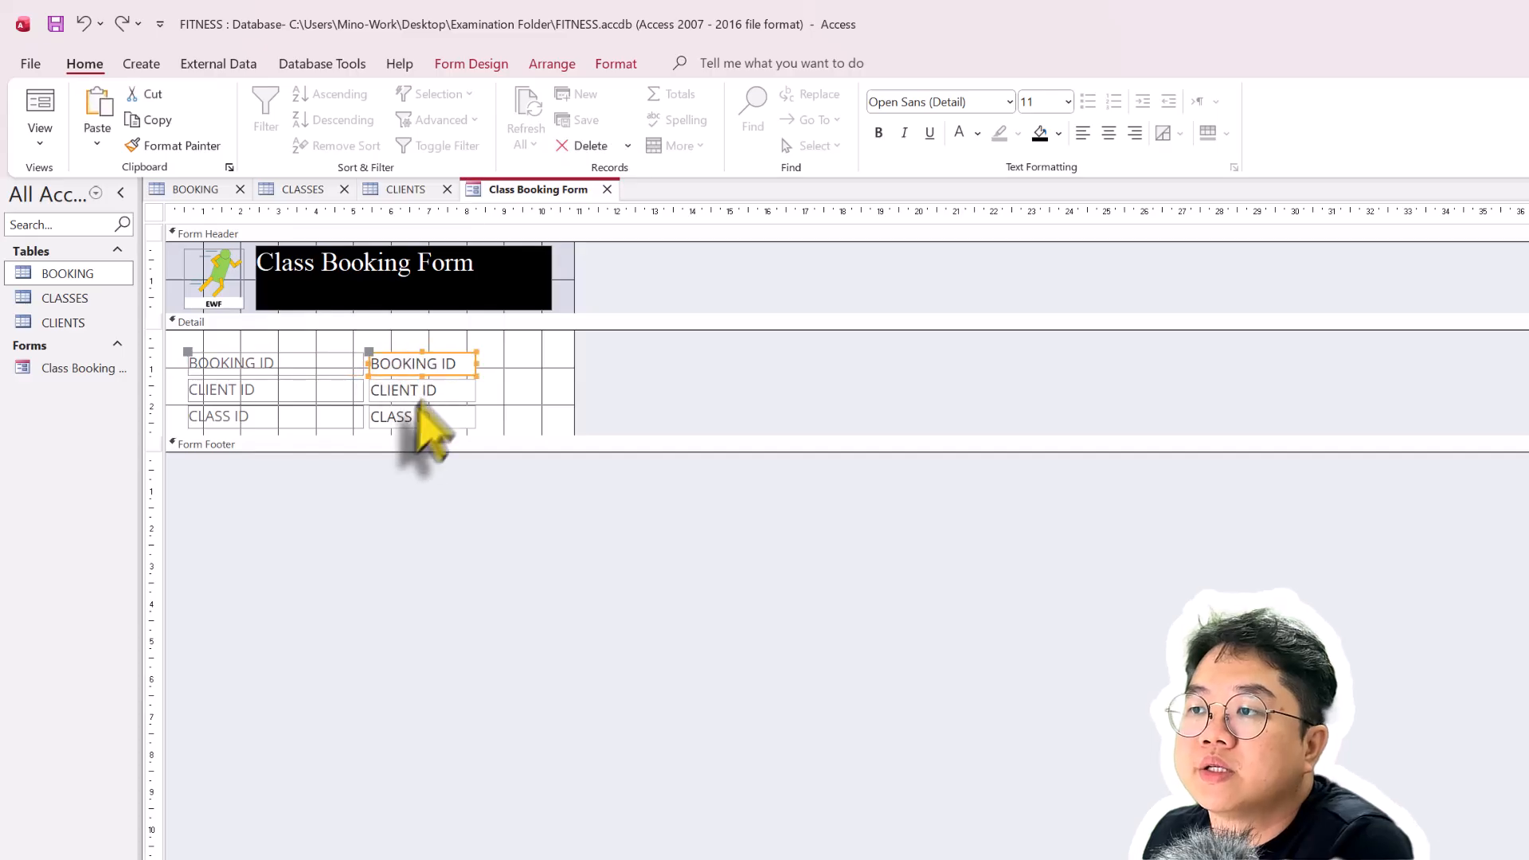
# Preview the Class Booking Form in Layout View and return it to Design View
pyautogui.click(40, 142)
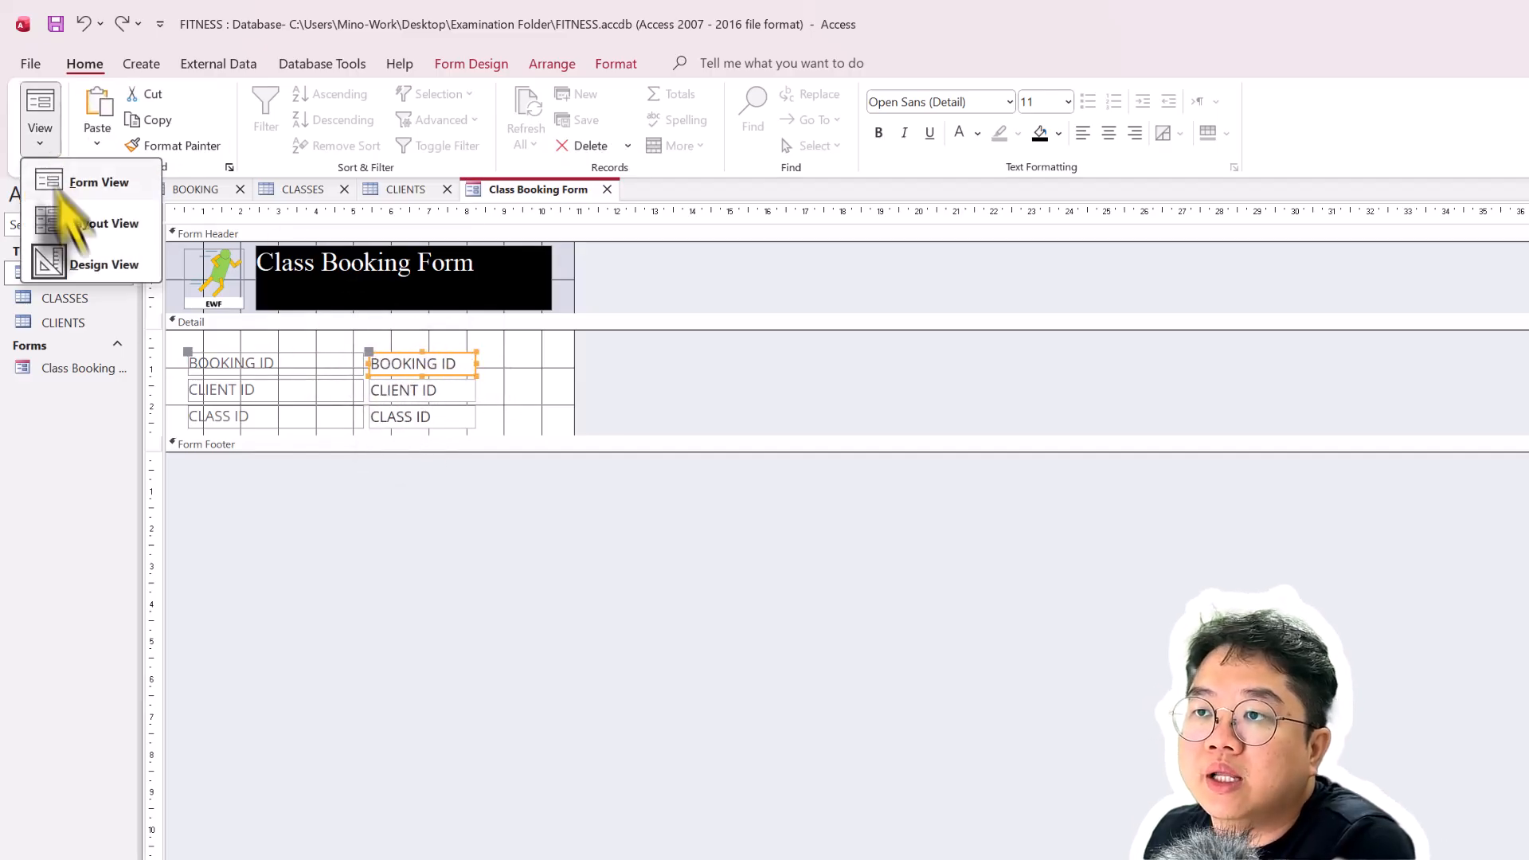
pyautogui.click(64, 221)
pyautogui.click(383, 486)
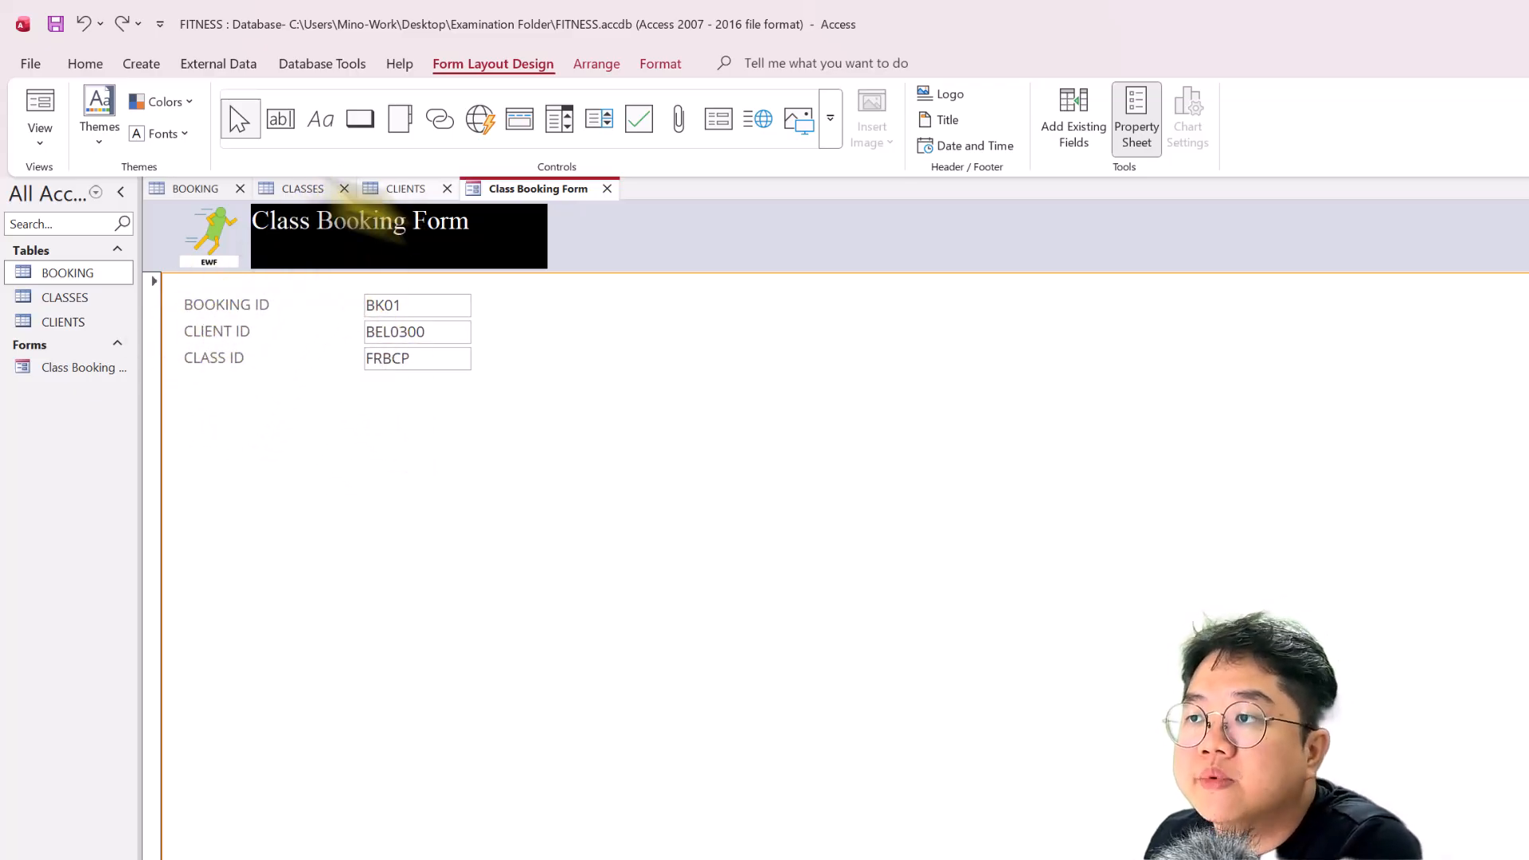
pyautogui.click(38, 142)
pyautogui.click(88, 256)
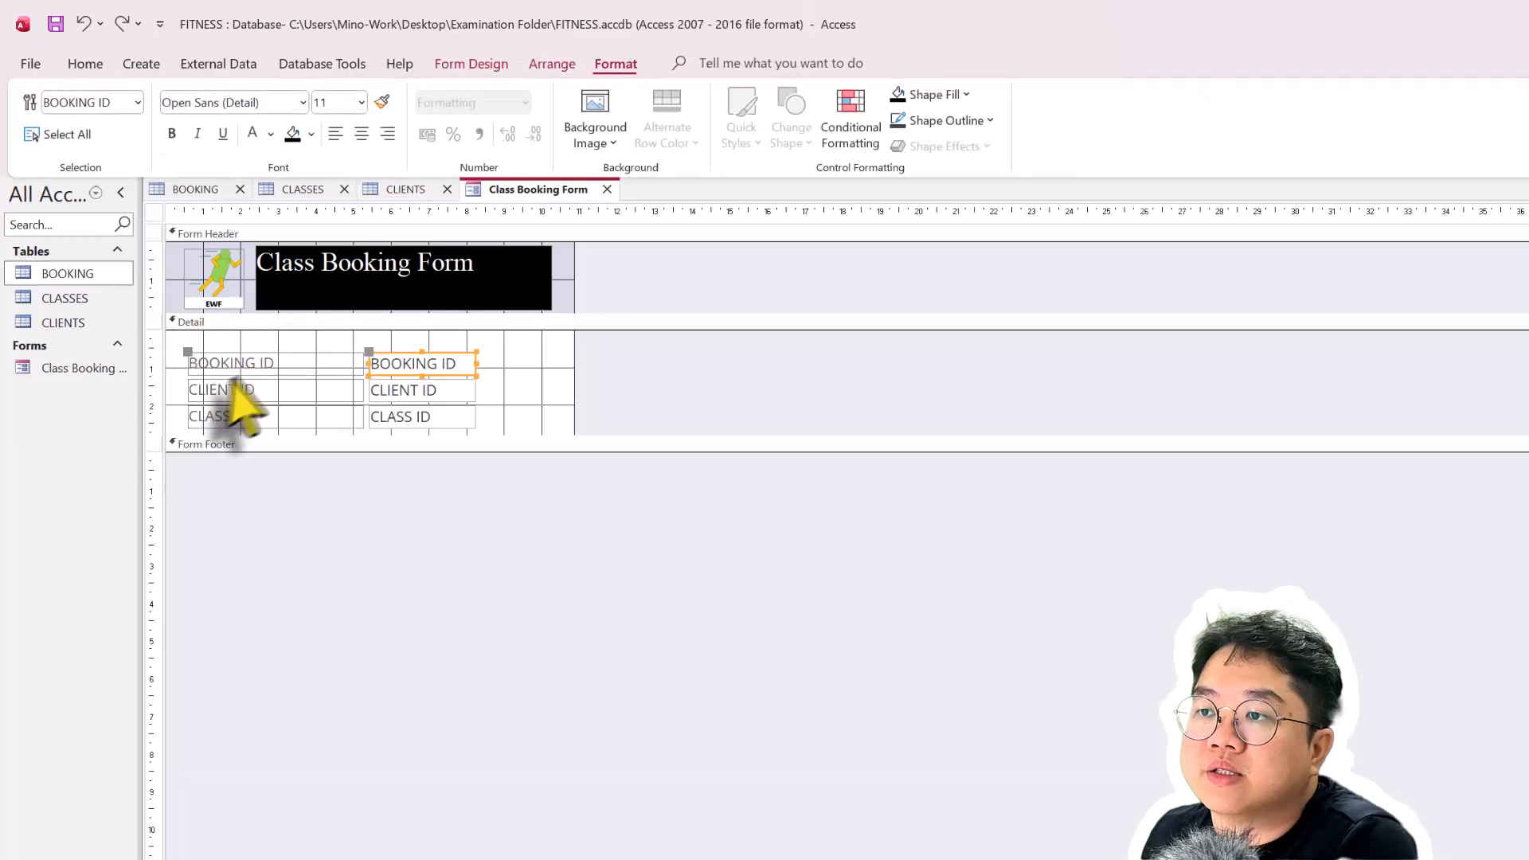
# Set the width of the BOOKING ID, CLIENT ID and CLASS ID field headings to 3cm together in their properties
pyautogui.click(273, 361)
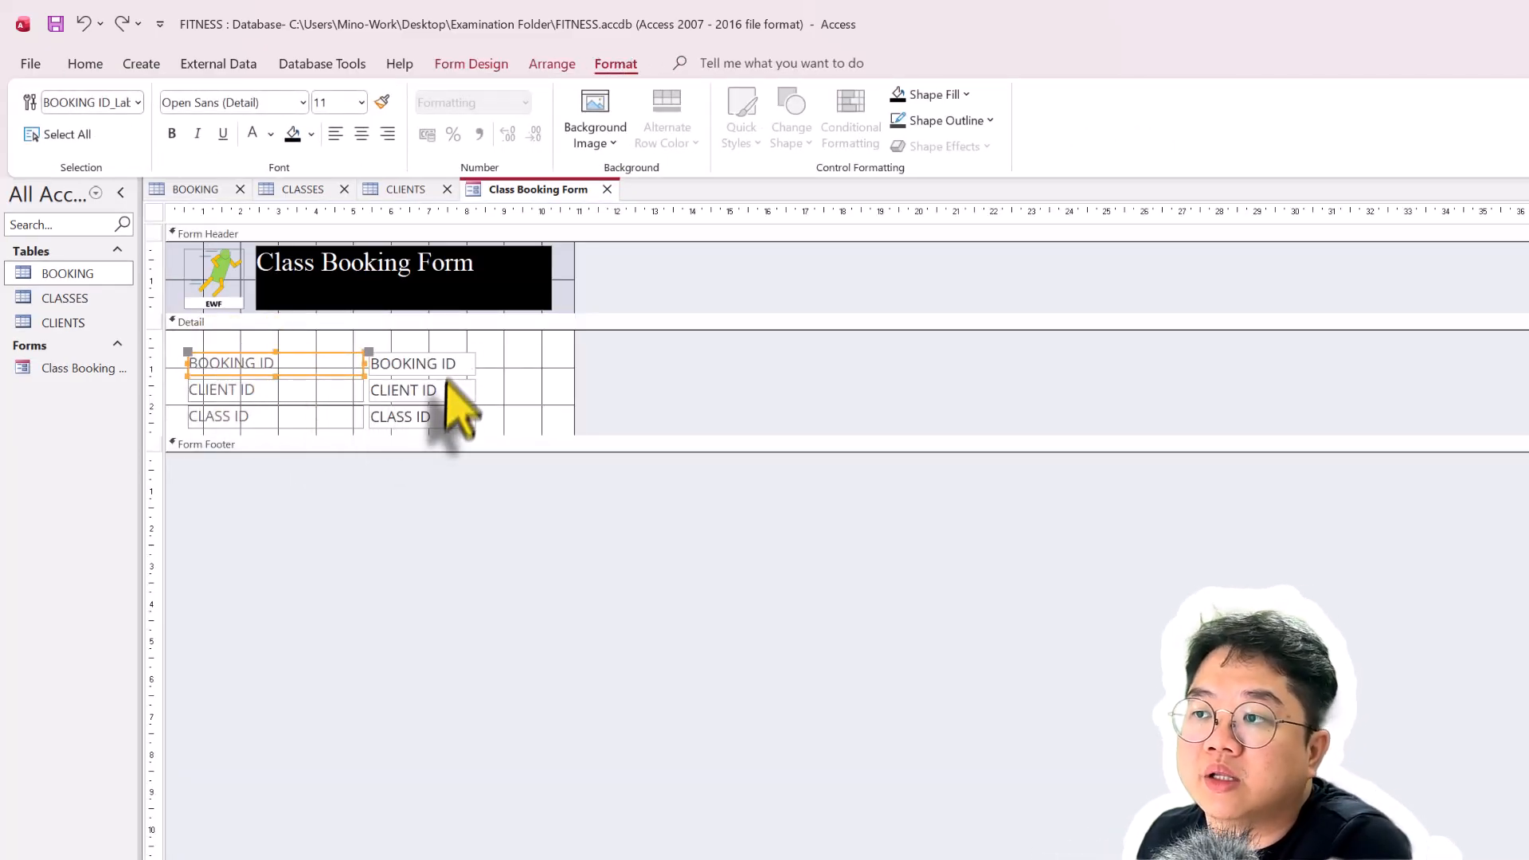
pyautogui.click(305, 392)
pyautogui.keyDown('ctrl'); pyautogui.click(287, 421); pyautogui.keyUp('ctrl')
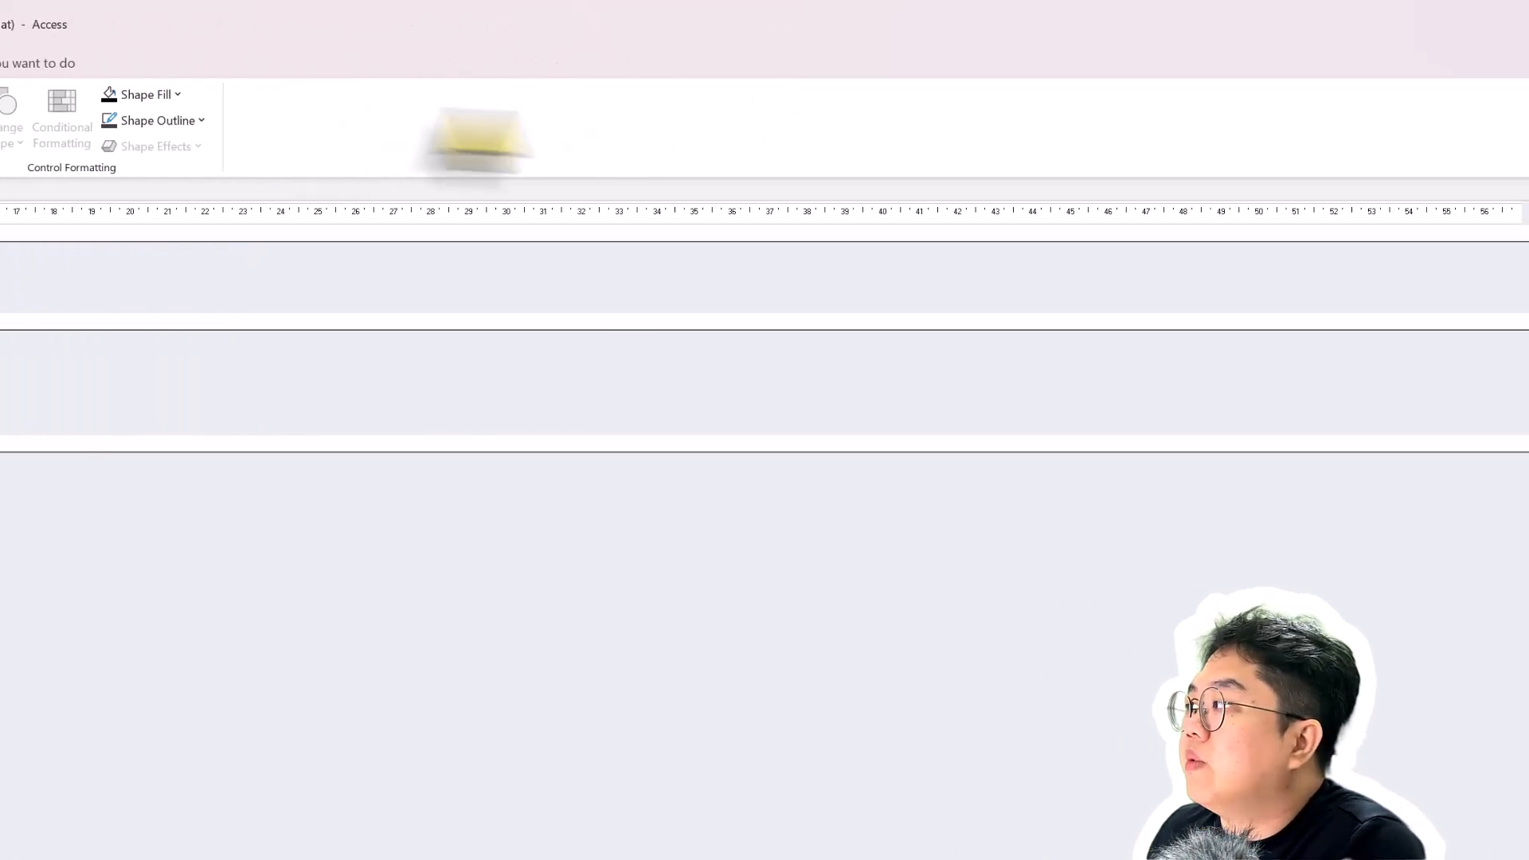
pyautogui.click(401, 63)
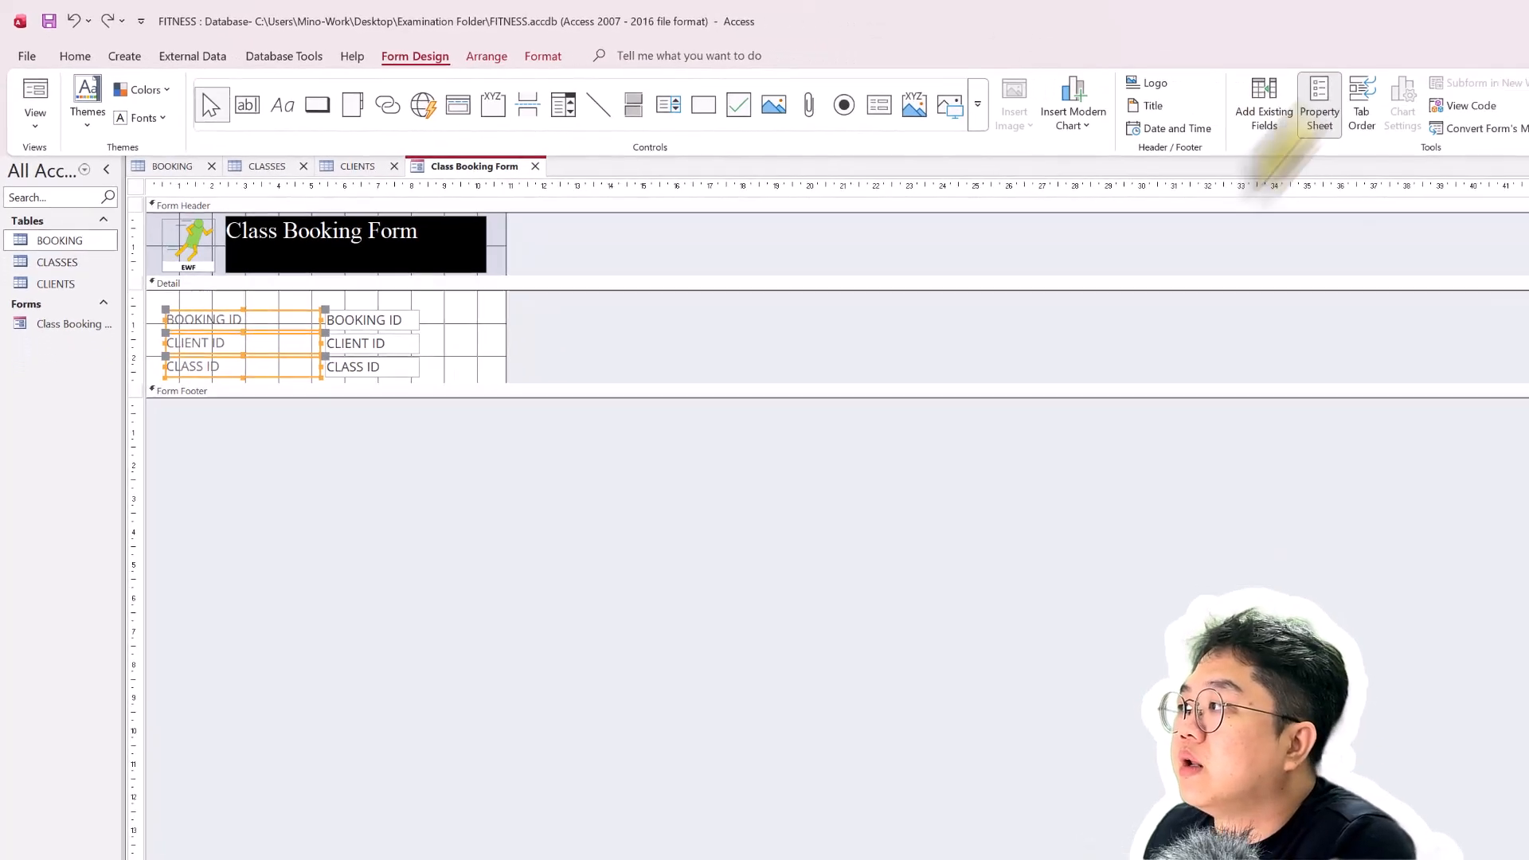
pyautogui.click(1320, 105)
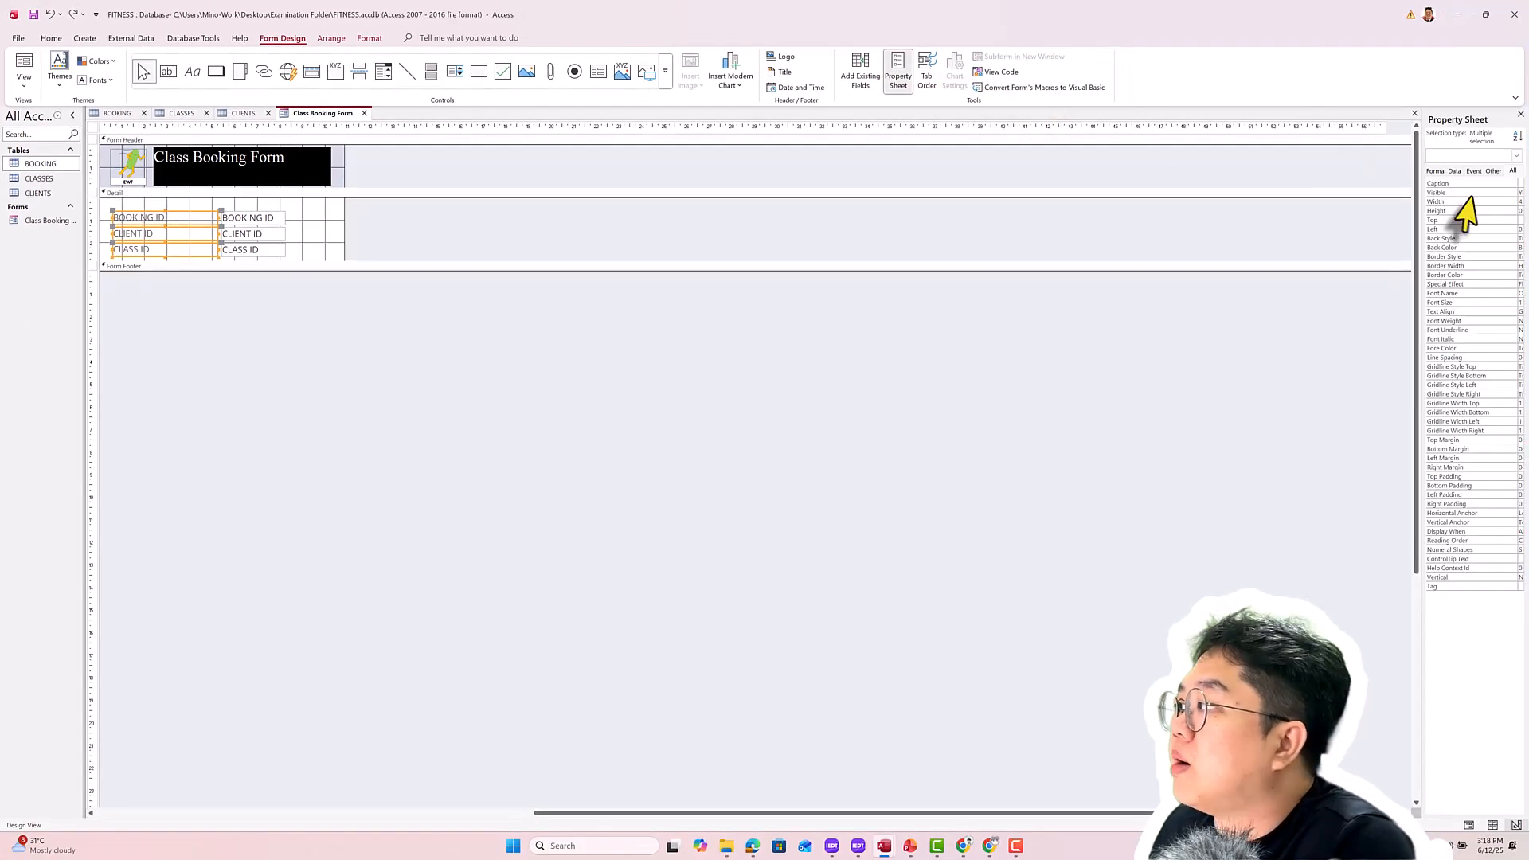
pyautogui.moveTo(1419, 195); pyautogui.dragTo(483, 247)
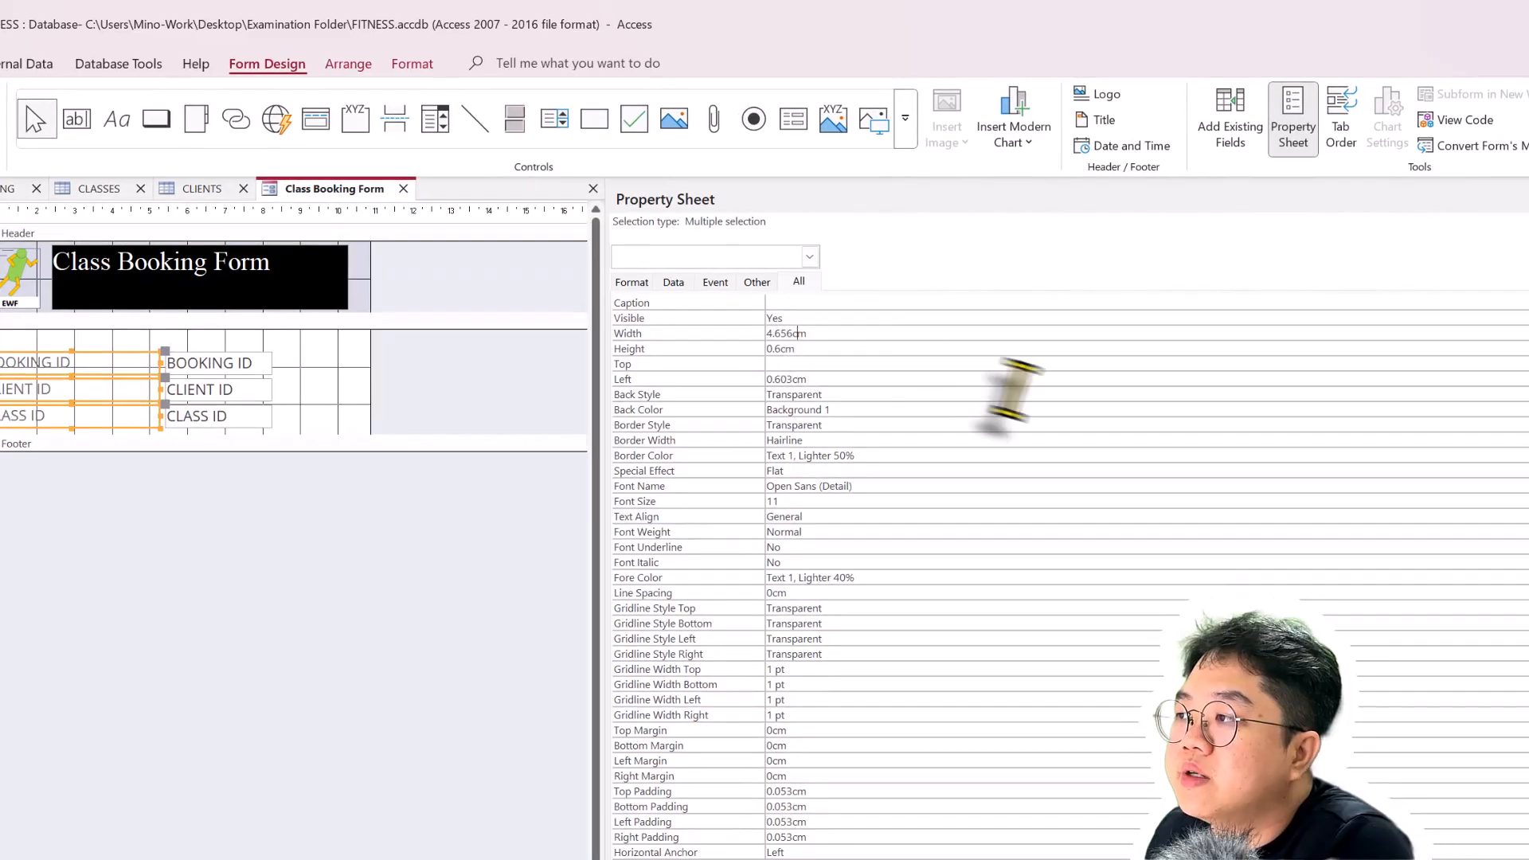
pyautogui.doubleClick(805, 332)
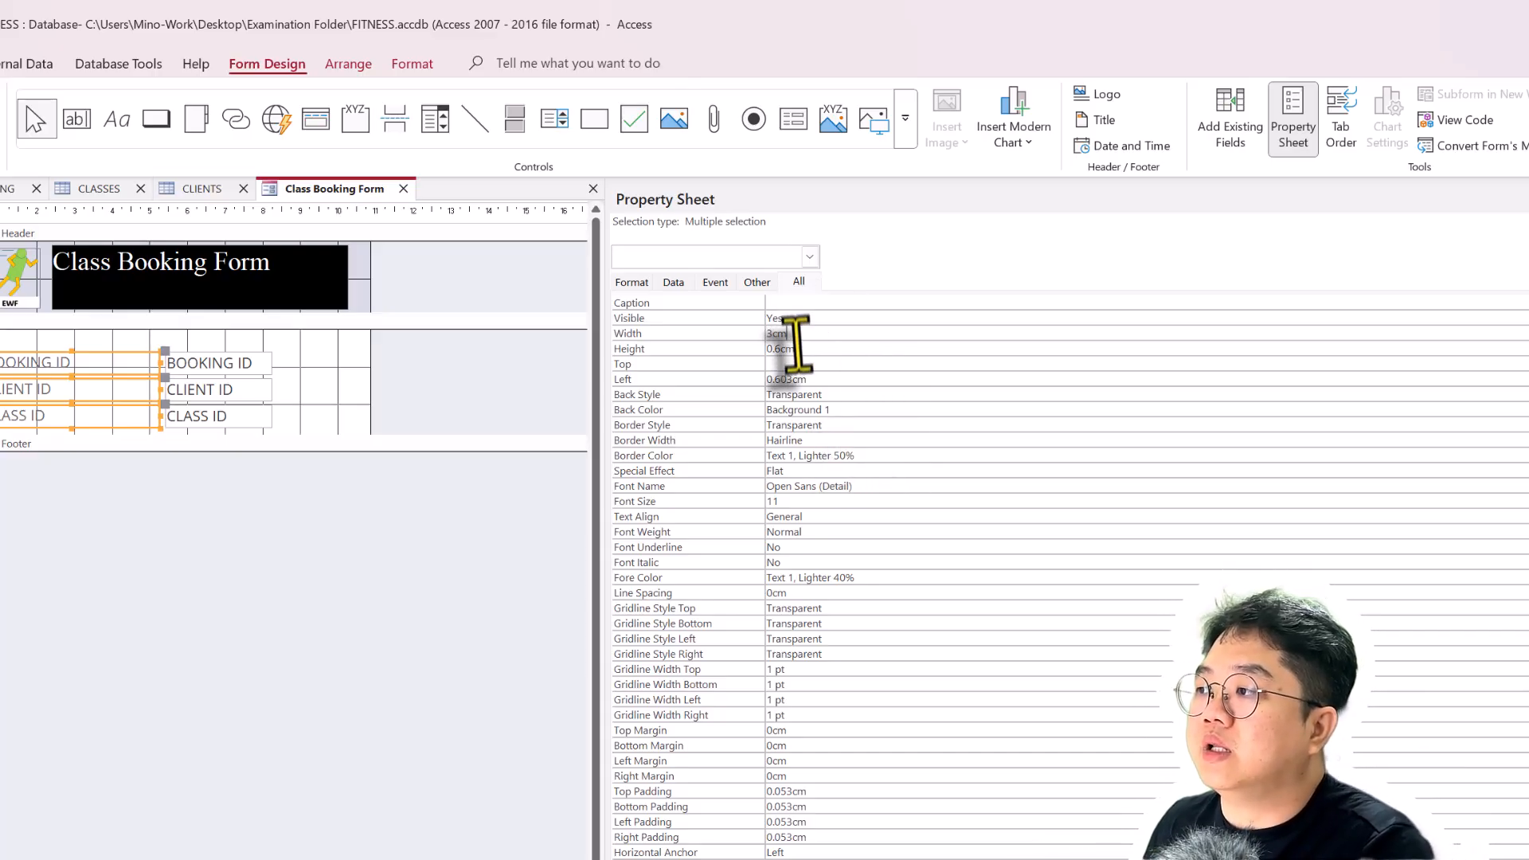
pyautogui.press('Return')
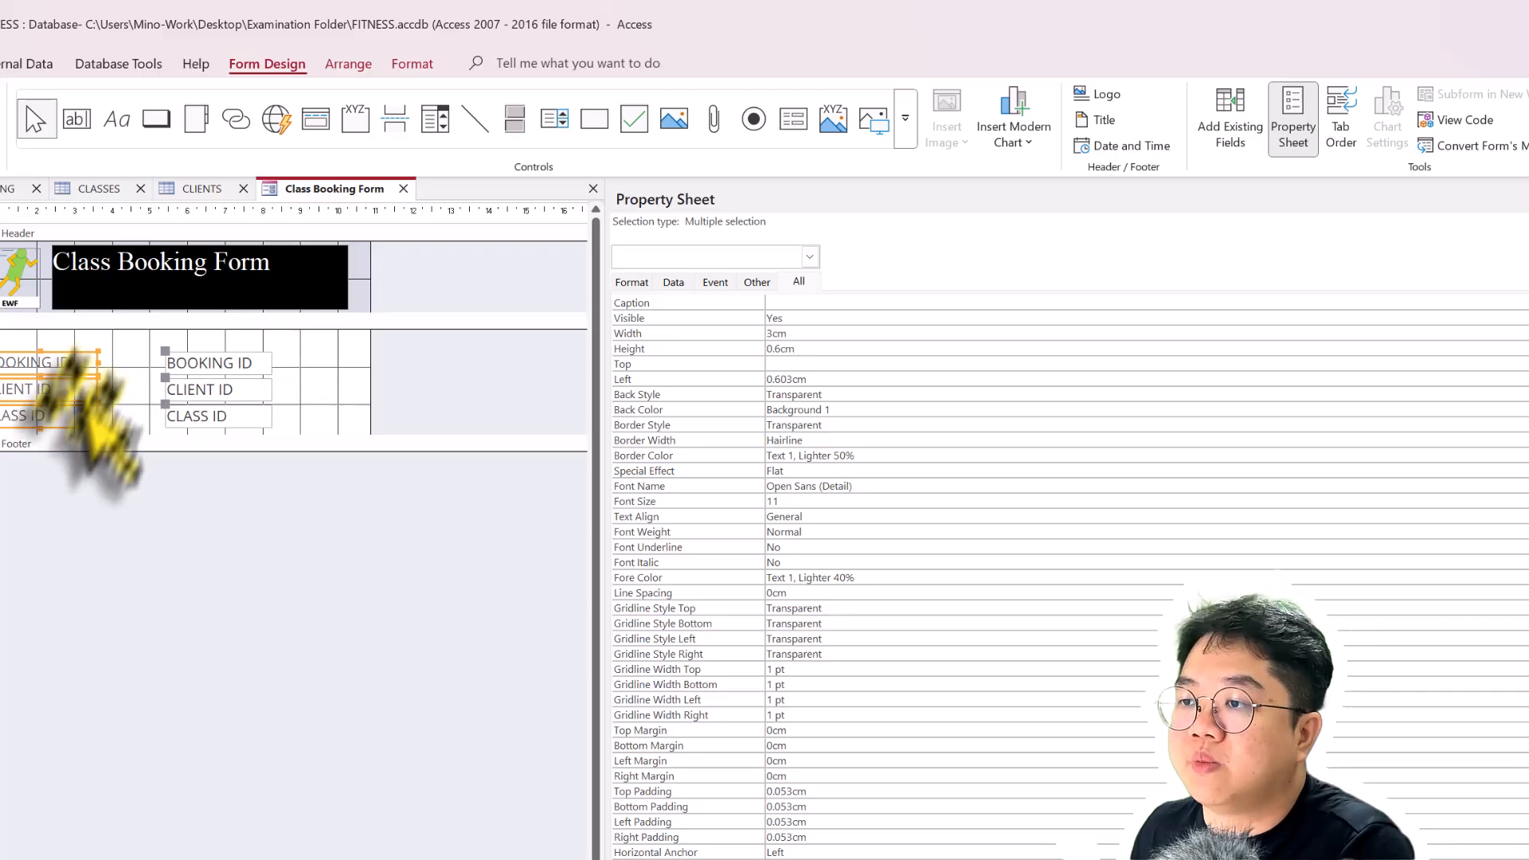
pyautogui.click(850, 334)
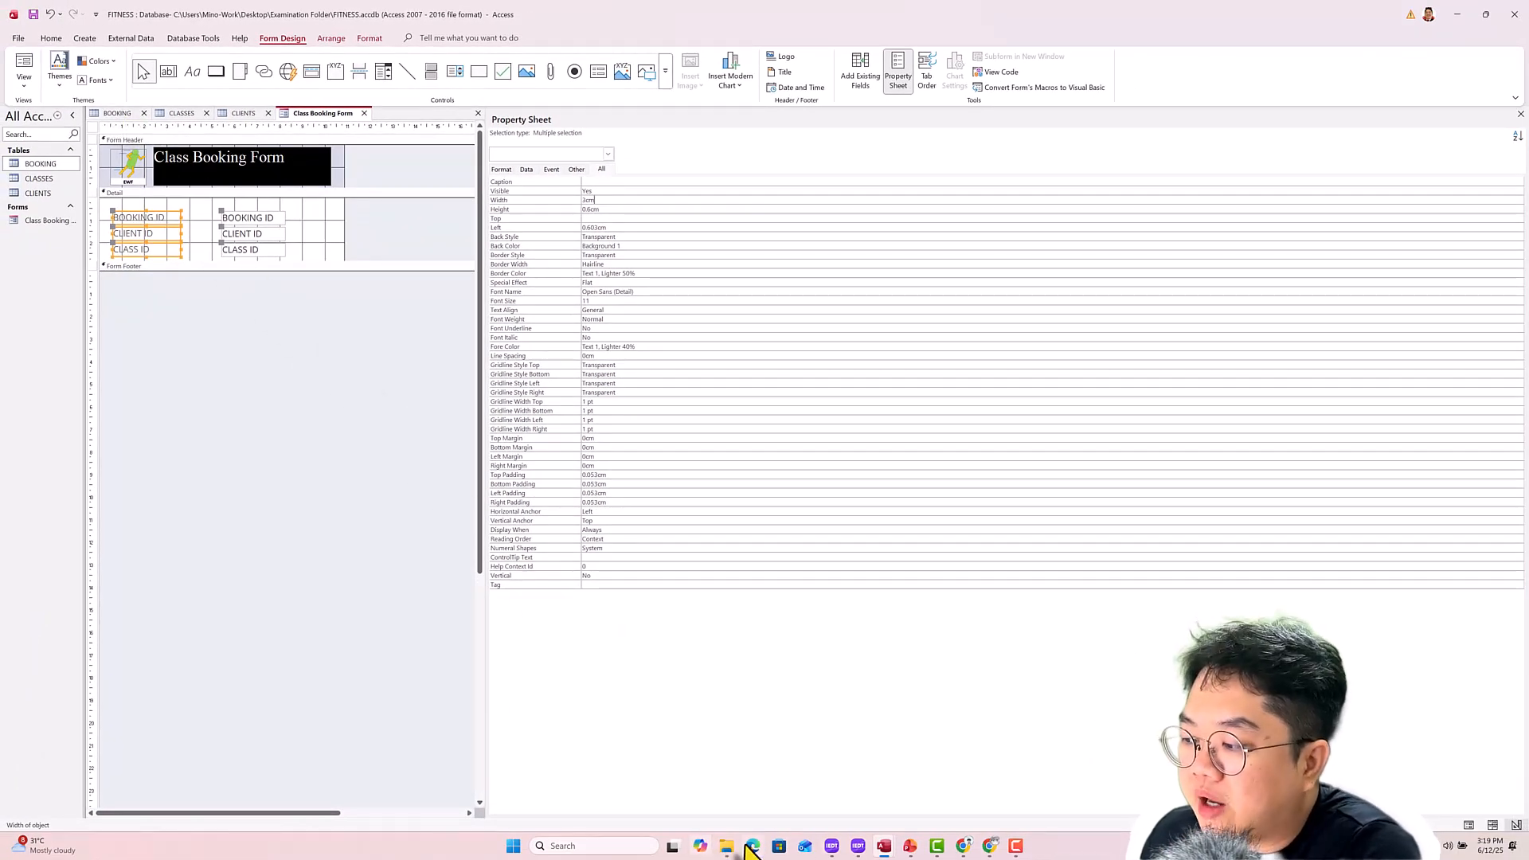
# Check the field heading and instruction requirements for Task A2a on the exam paper in Edge and return to the FITNESS database in Access
pyautogui.click(752, 846)
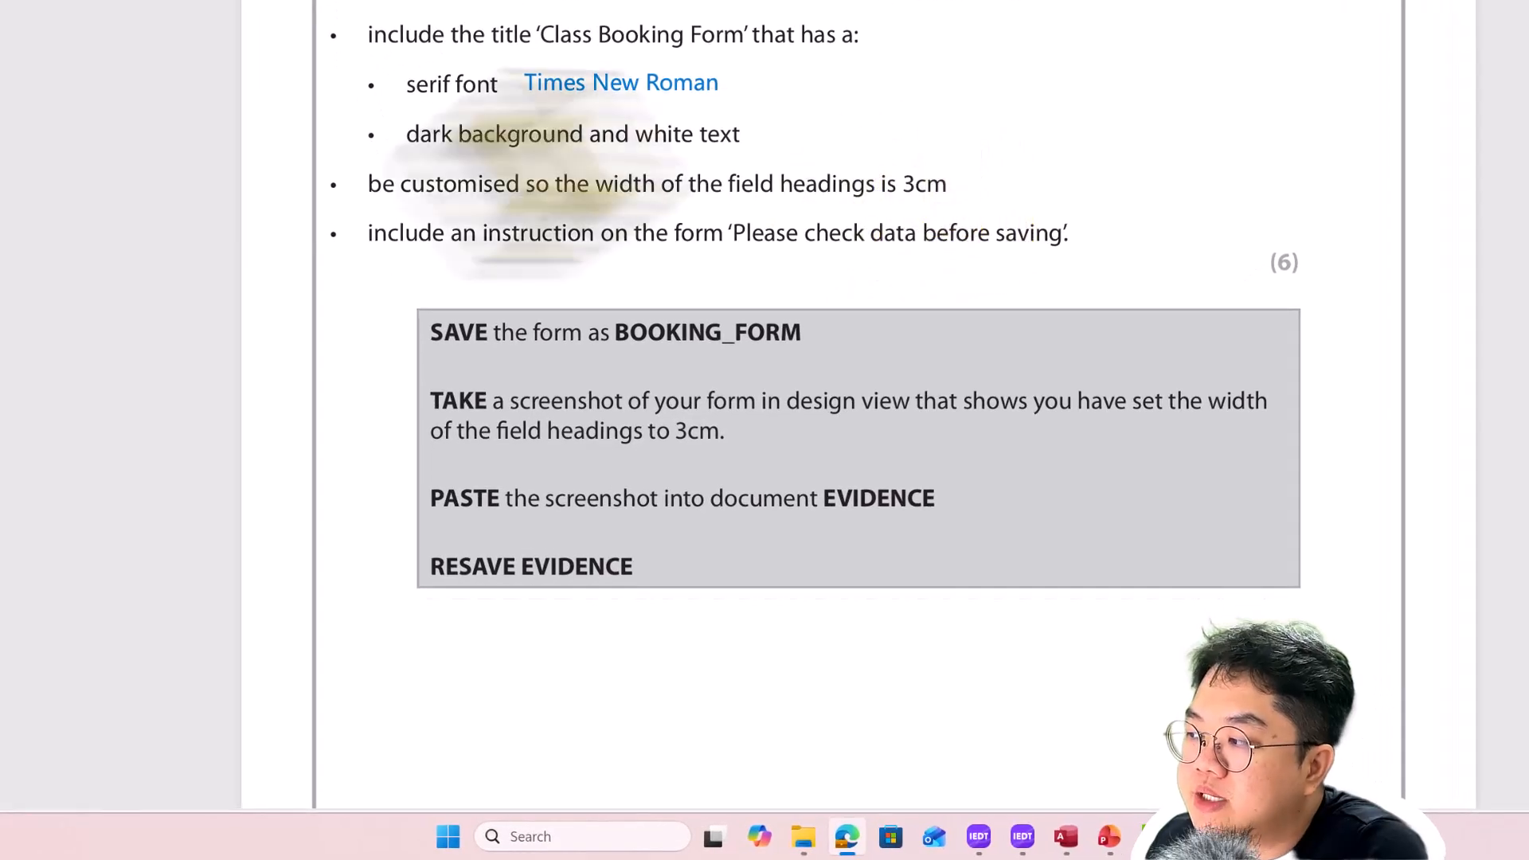
pyautogui.click(343, 182)
pyautogui.click(949, 197)
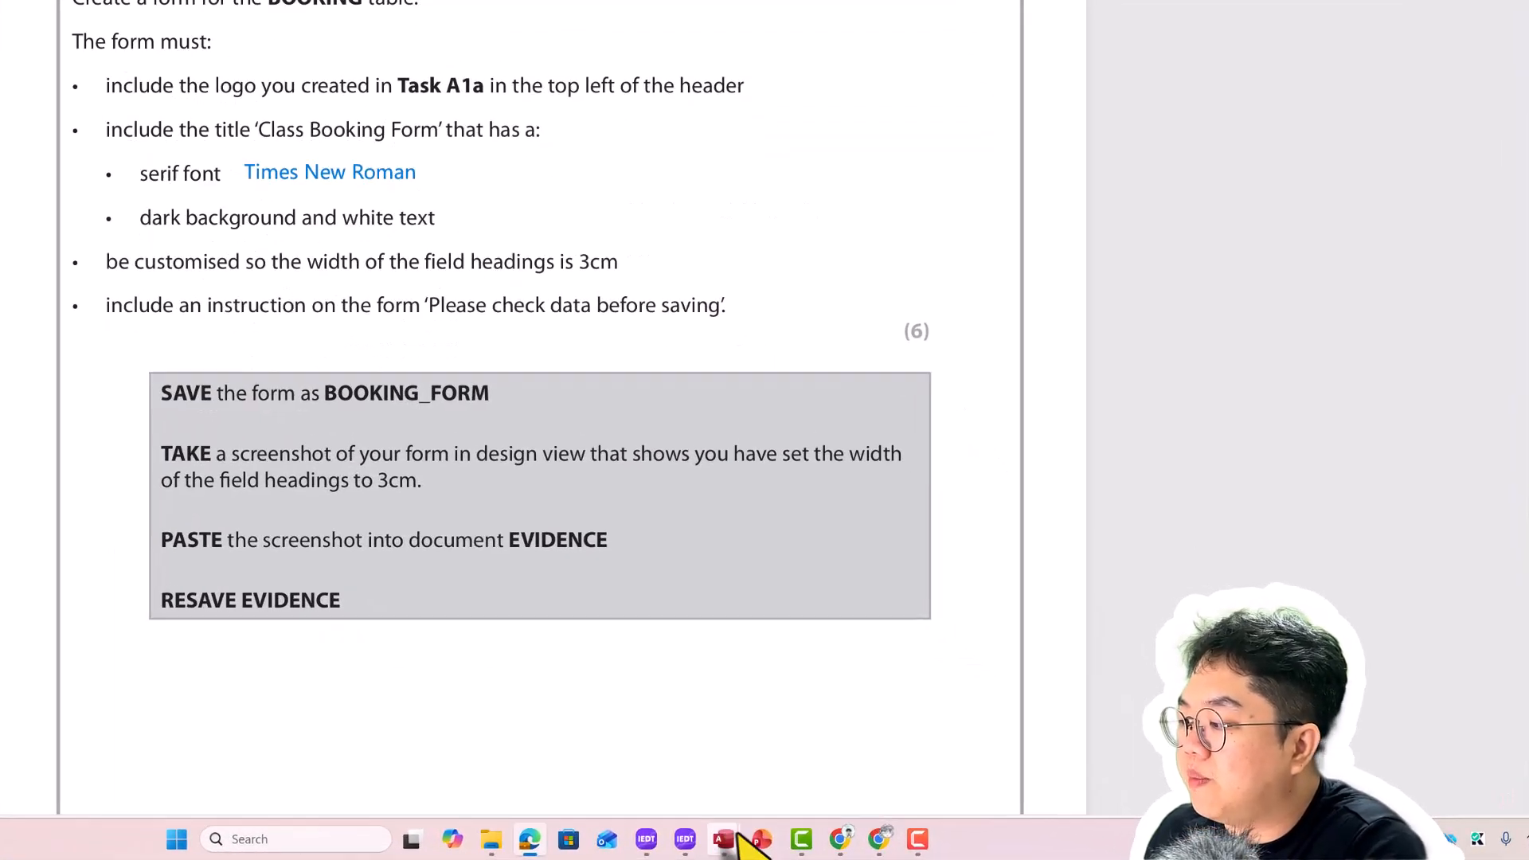
pyautogui.moveTo(662, 850)
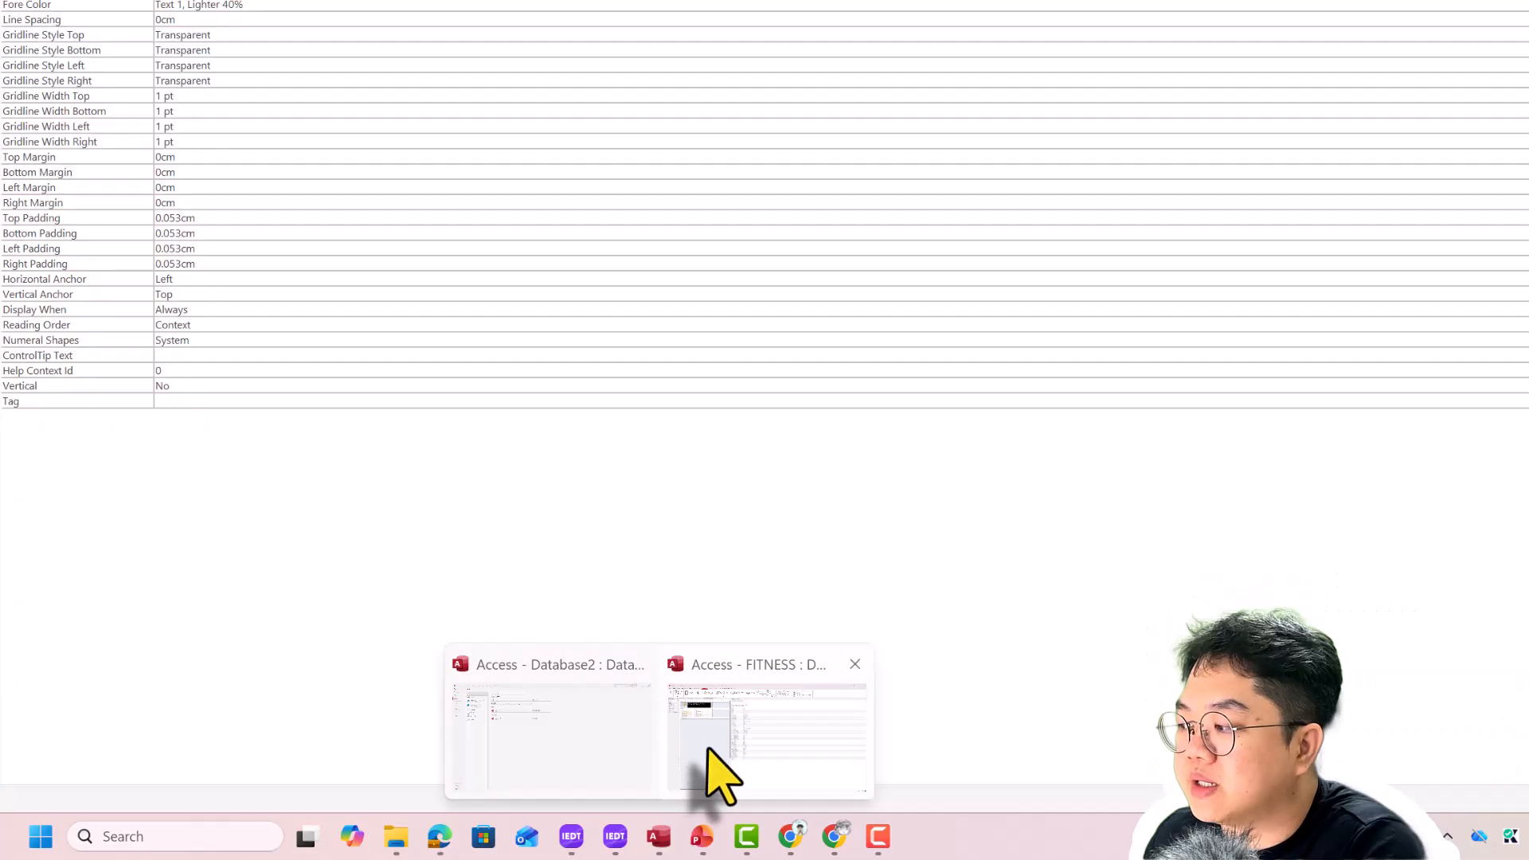
pyautogui.click(713, 756)
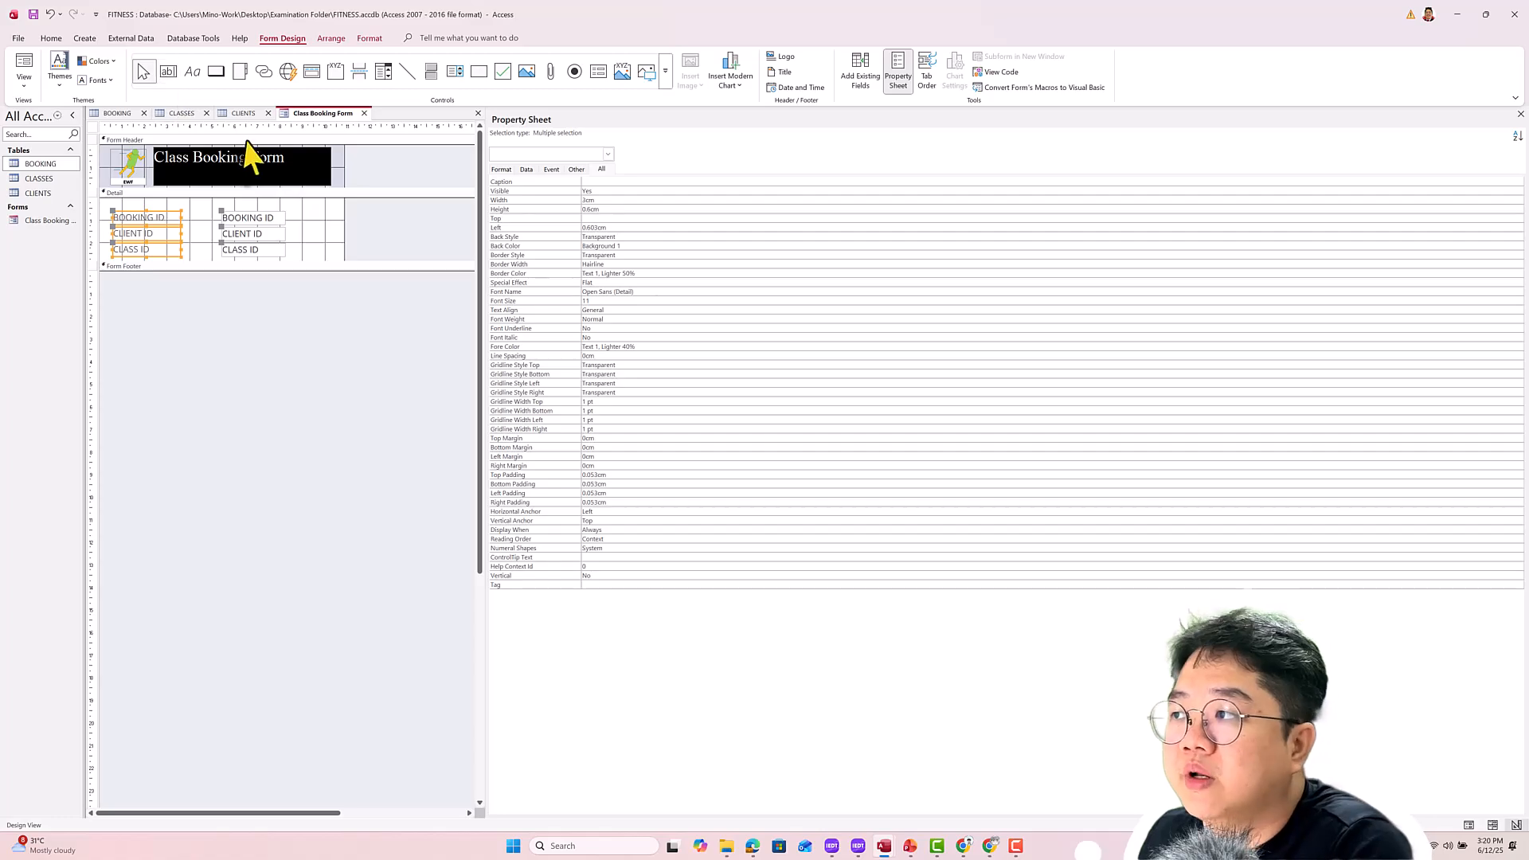
# Try to draw a label beside the CLASS ID data box in the Detail section and undo the recent form changes
pyautogui.click(191, 71)
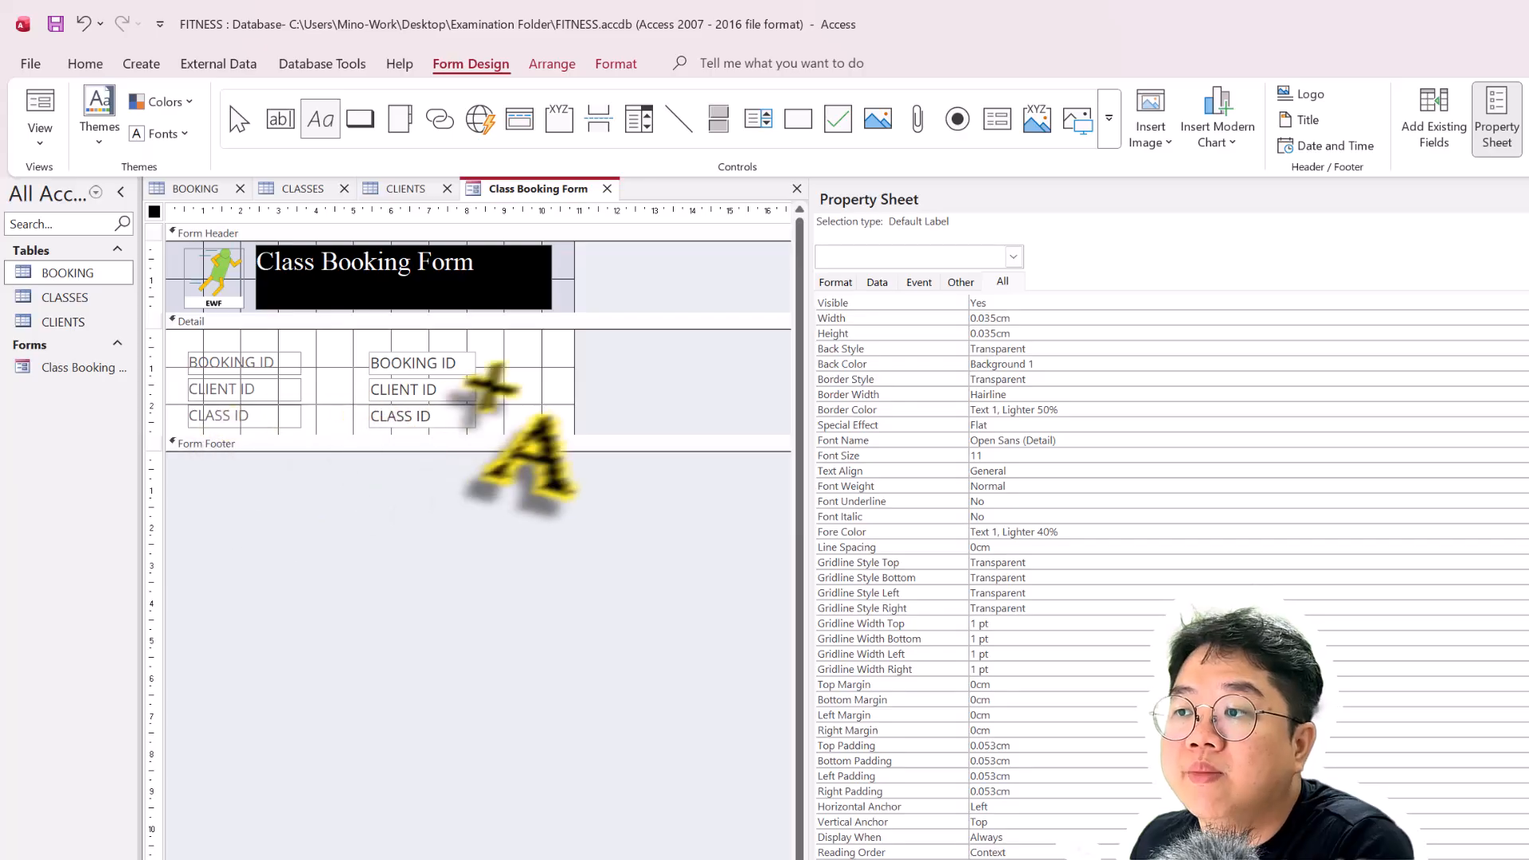
pyautogui.moveTo(500, 415); pyautogui.dragTo(734, 470)
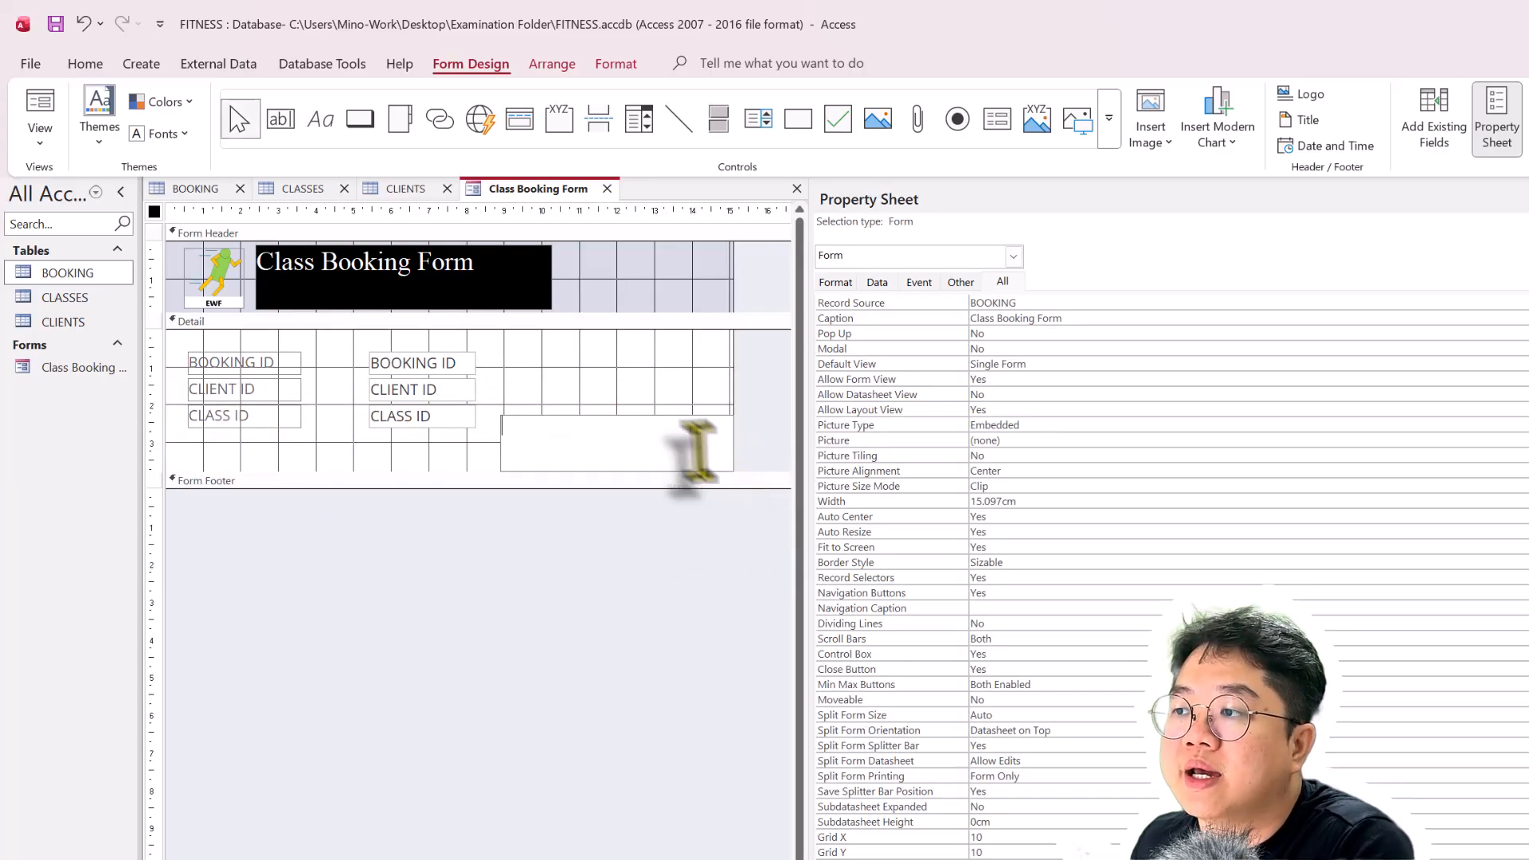
pyautogui.click(541, 400)
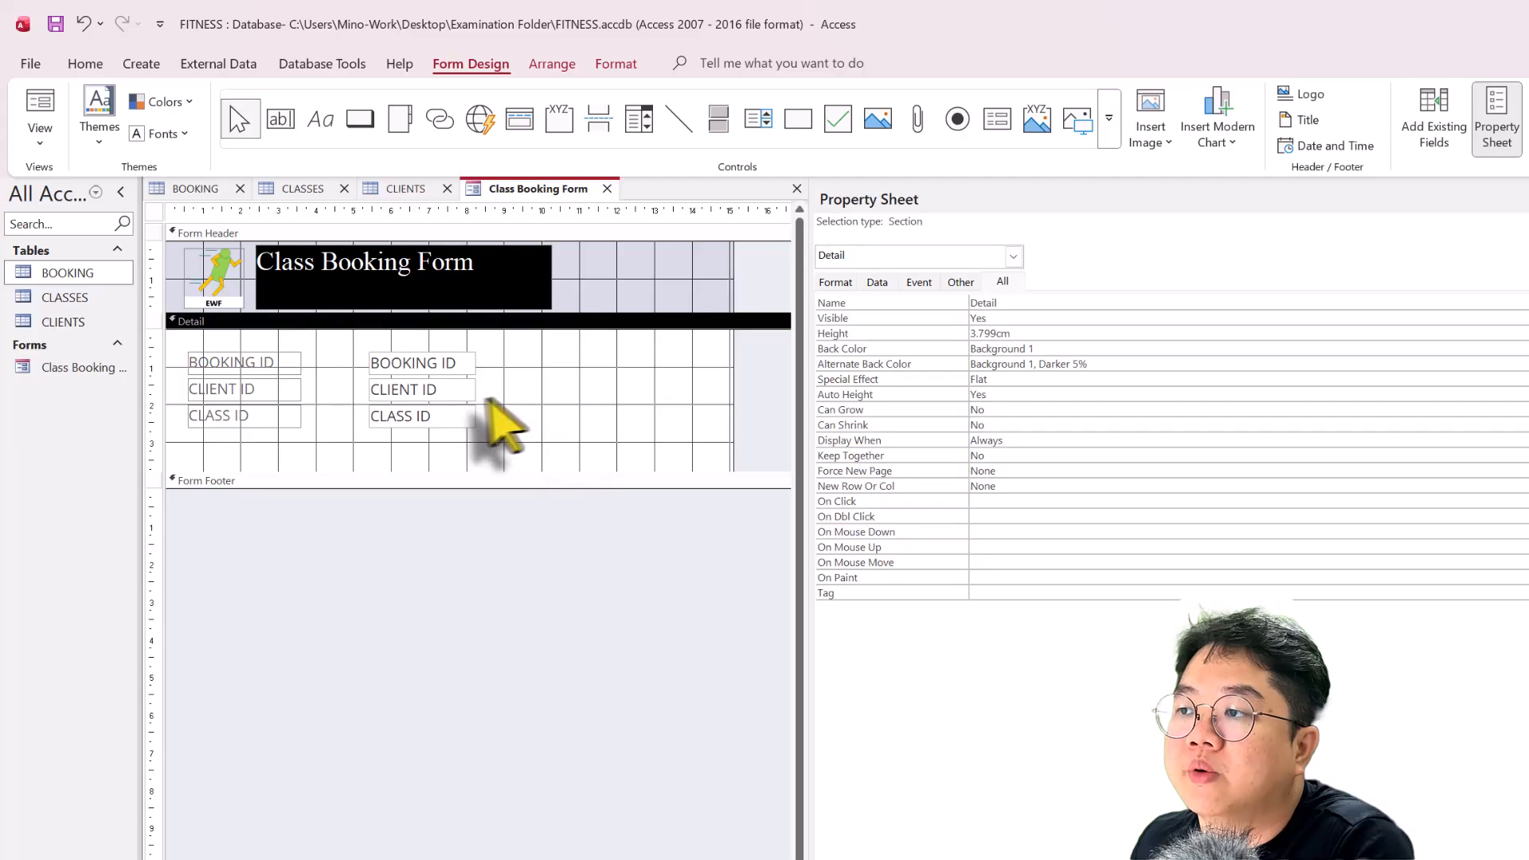
pyautogui.click(320, 119)
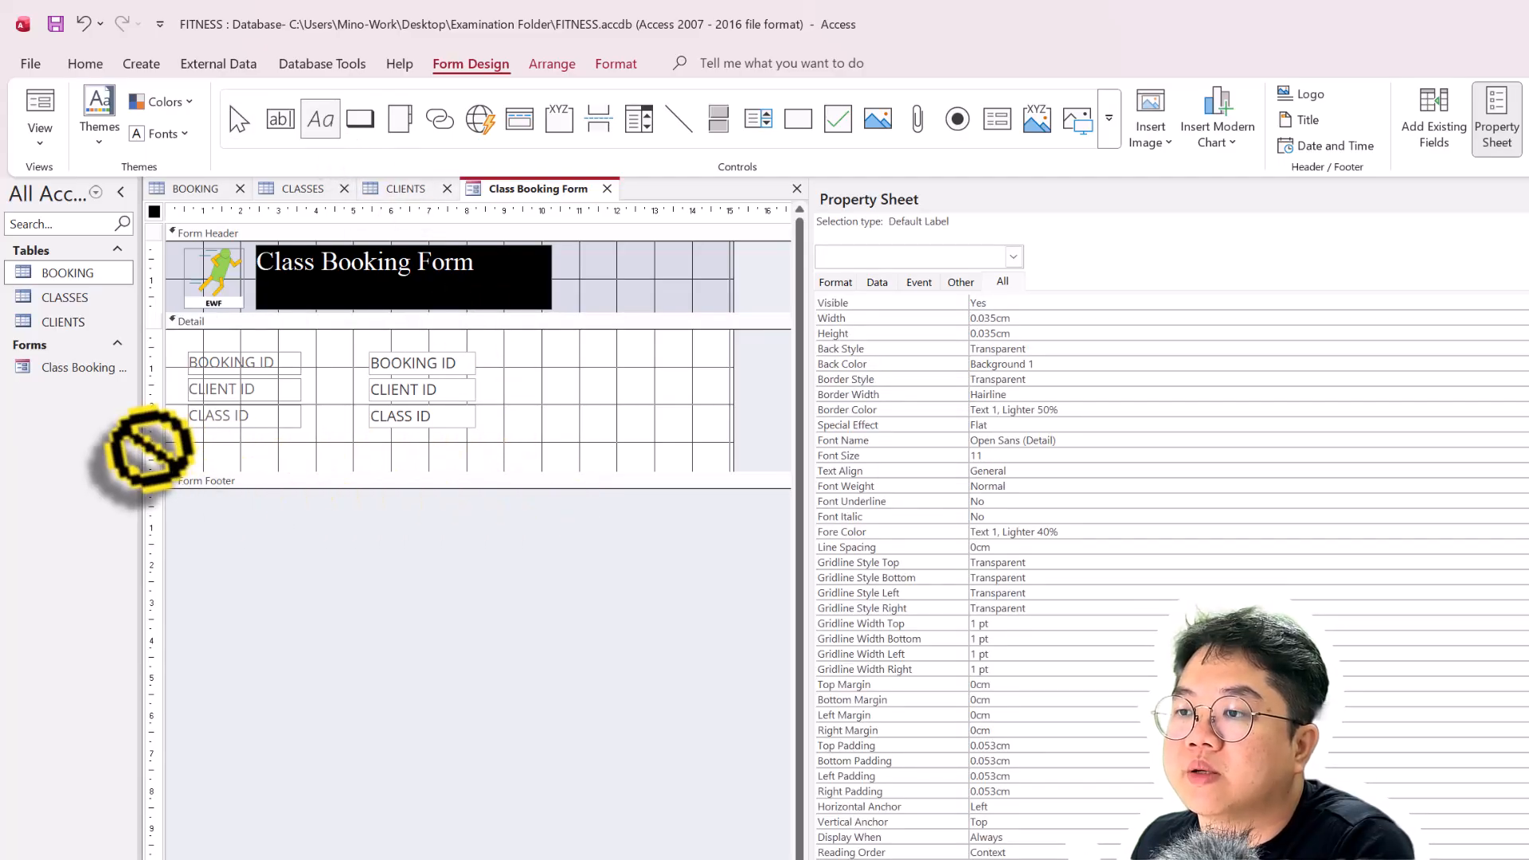
pyautogui.hotkey('ctrl', 'z')
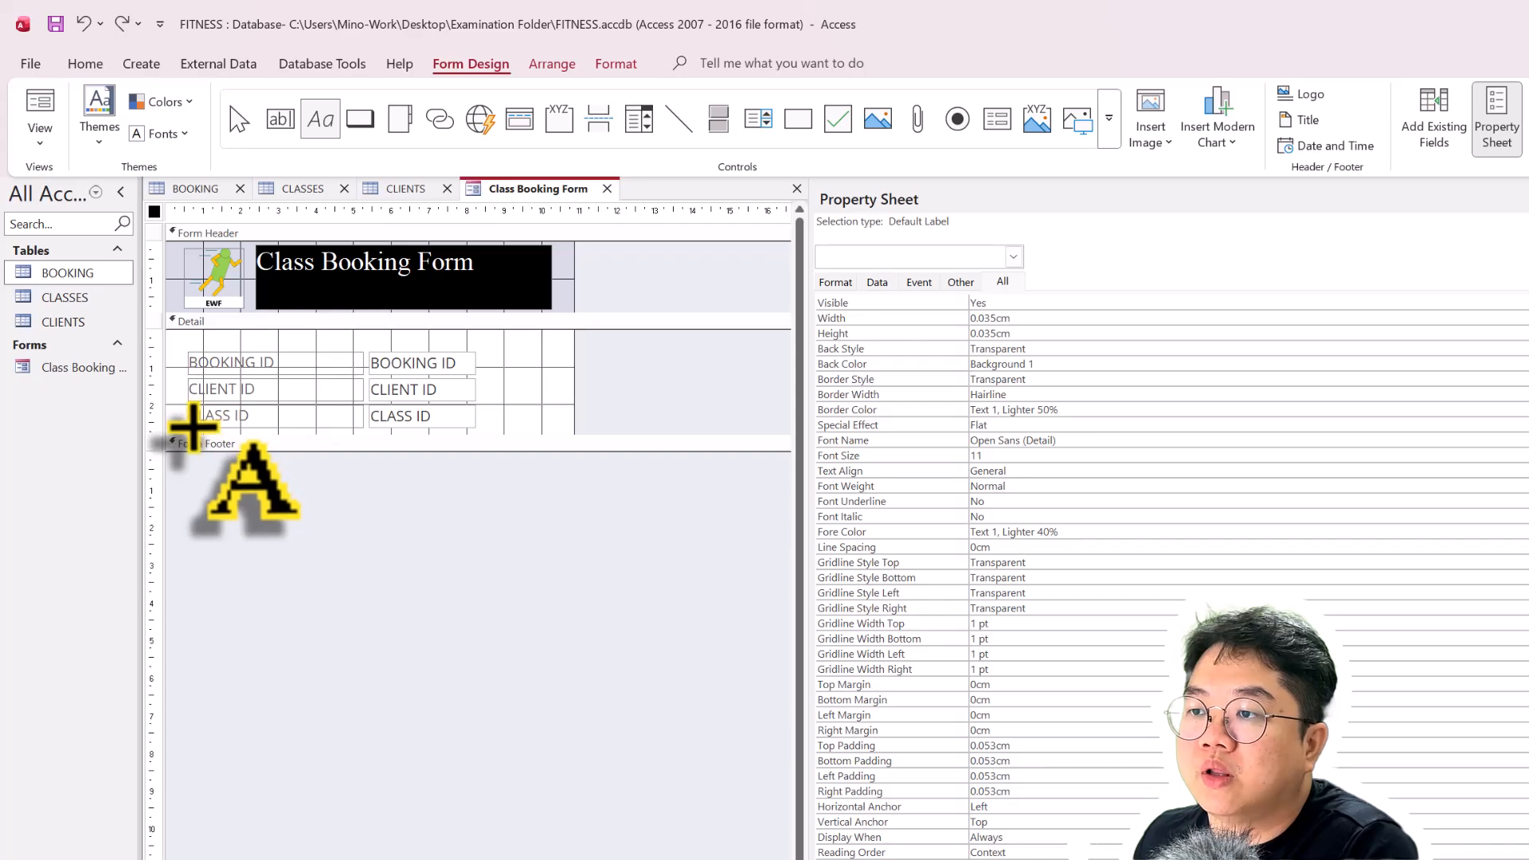
# Add a label below CLASS ID reading 'Please check data before saving.', checking the wording against the exam paper
pyautogui.moveTo(193, 426)
pyautogui.mouseDown()
pyautogui.moveTo(319, 494)
pyautogui.moveTo(473, 524)
pyautogui.mouseUp()
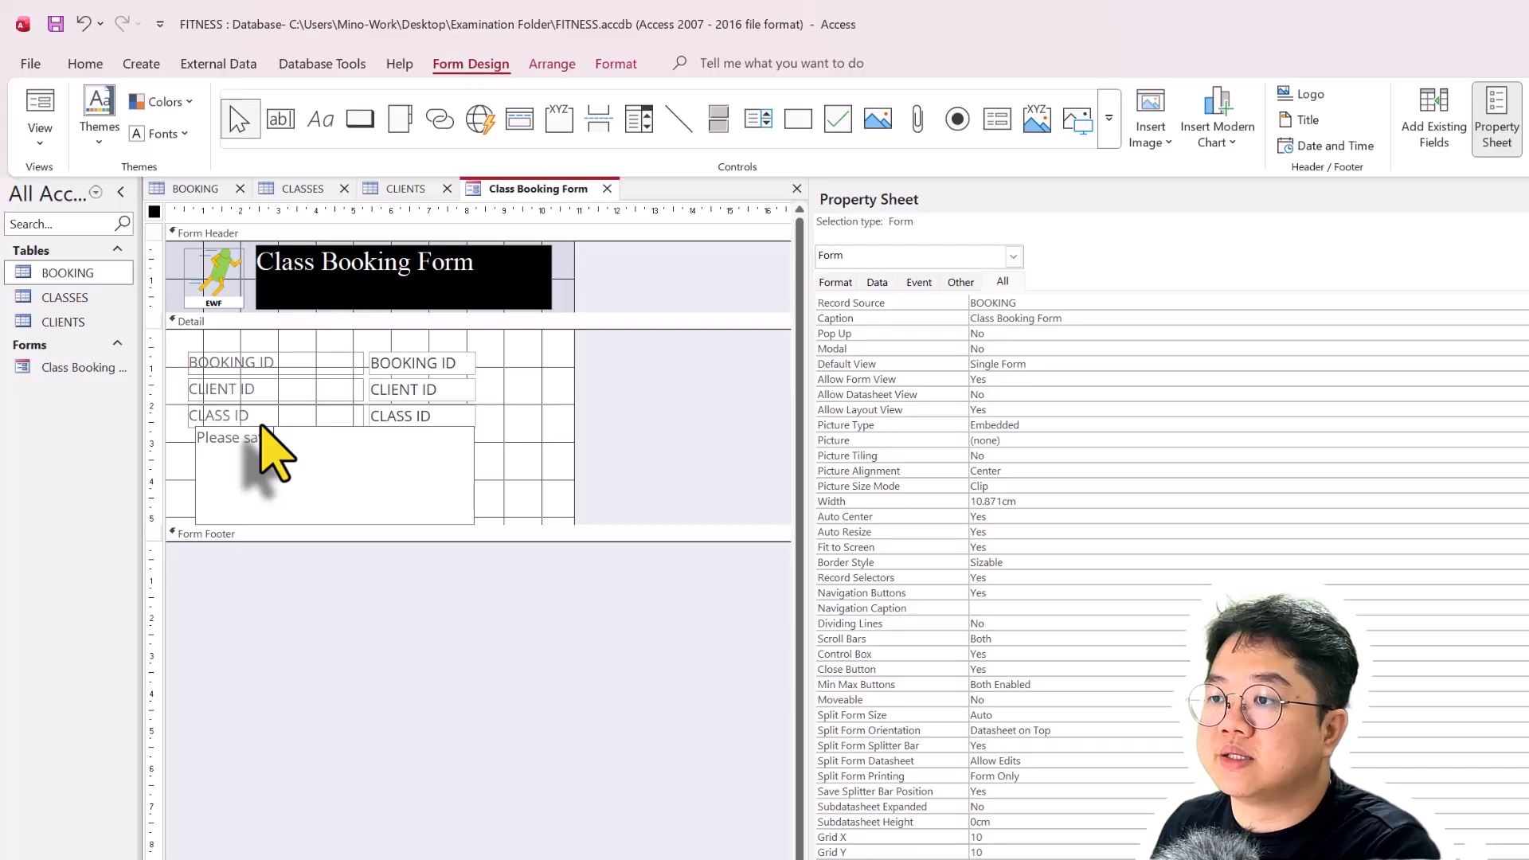
pyautogui.hotkey('alt', 'Tab')
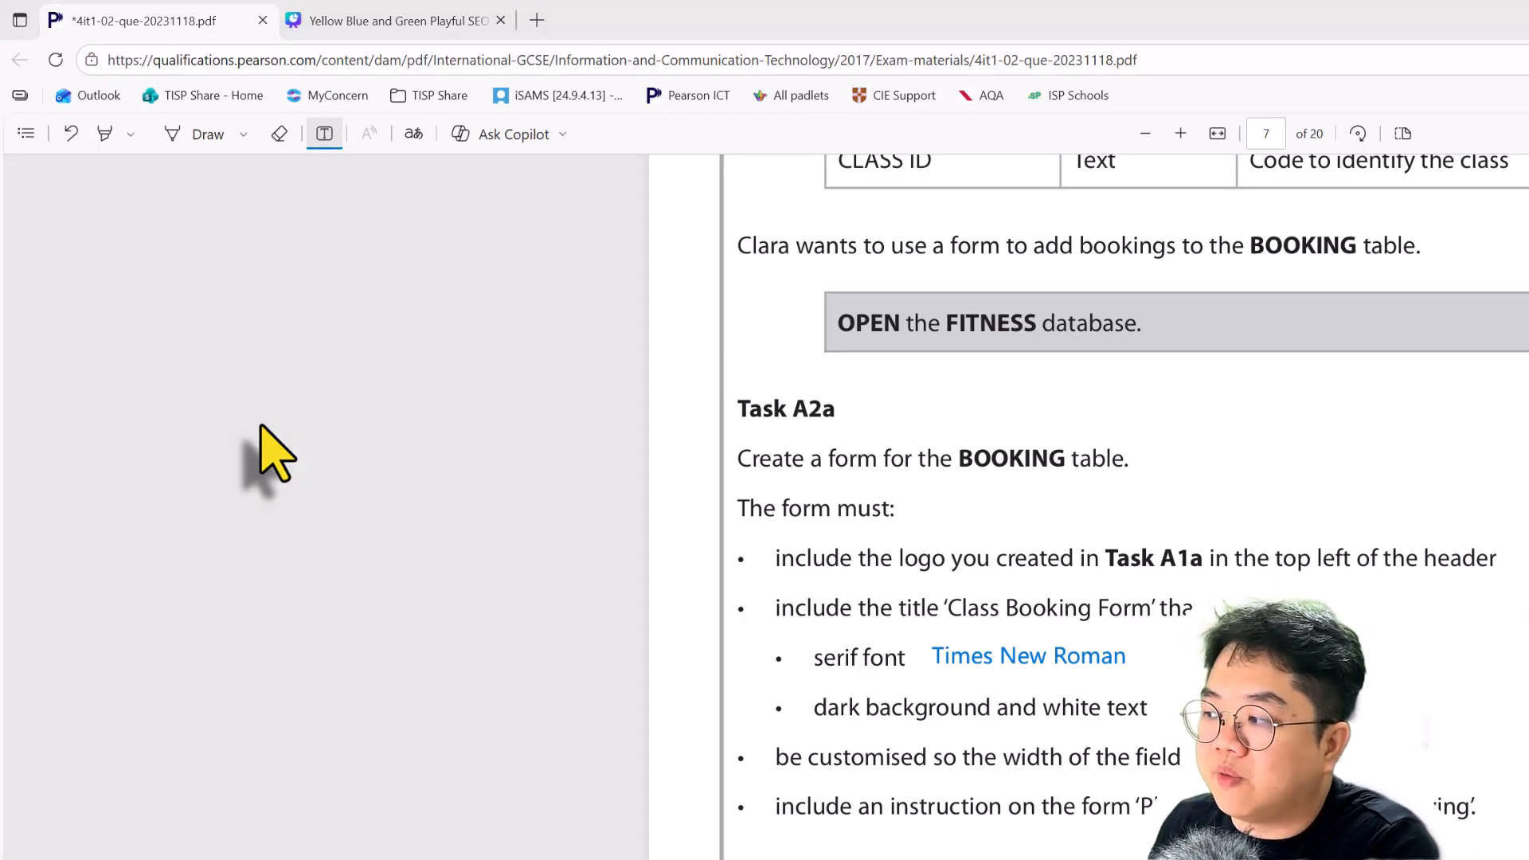
pyautogui.hotkey('alt', 'Tab')
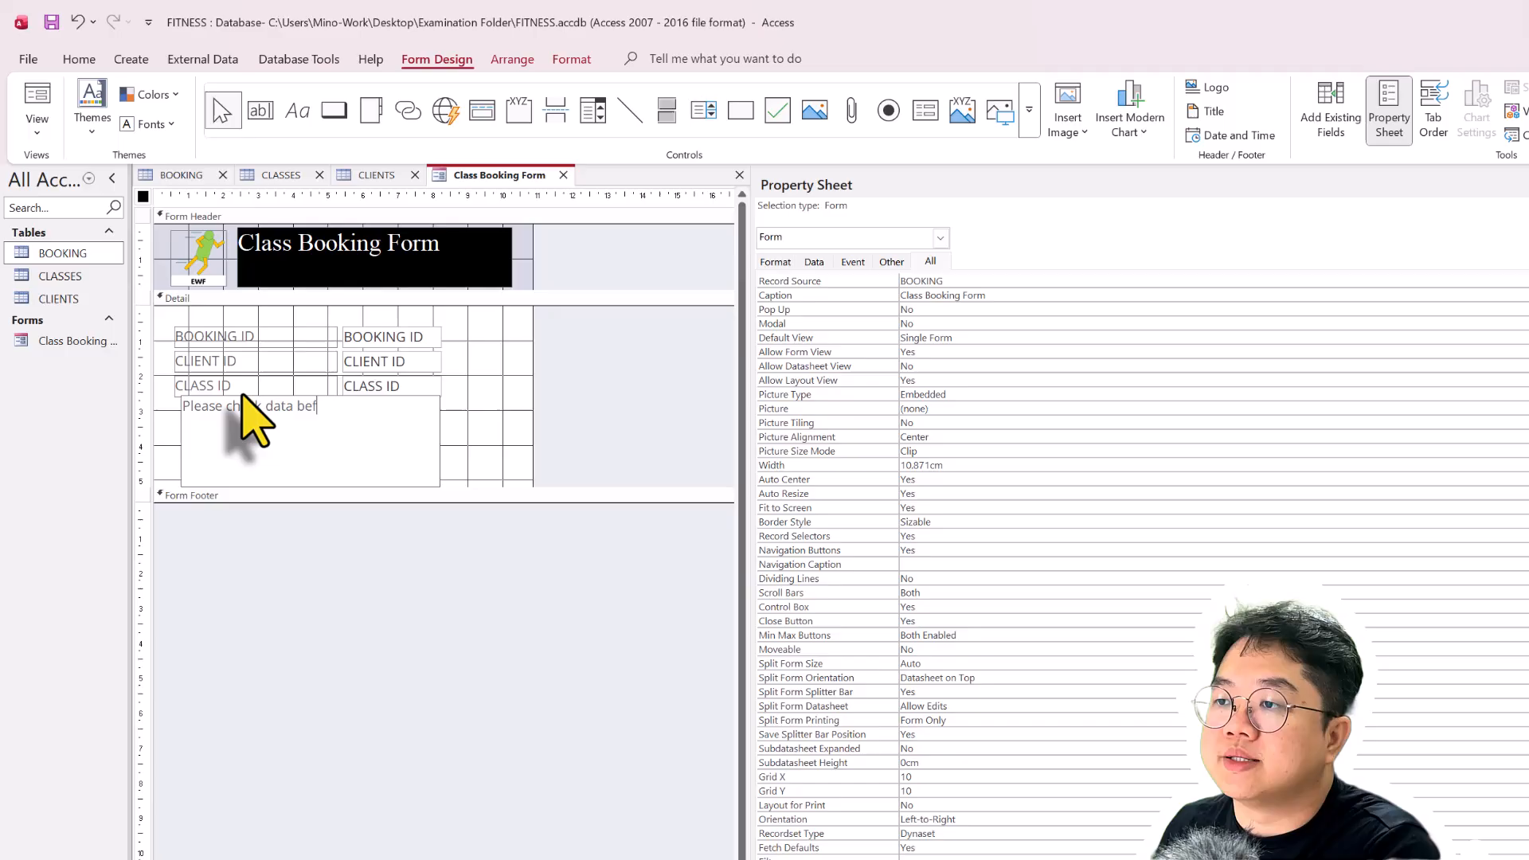
pyautogui.write('before savin')
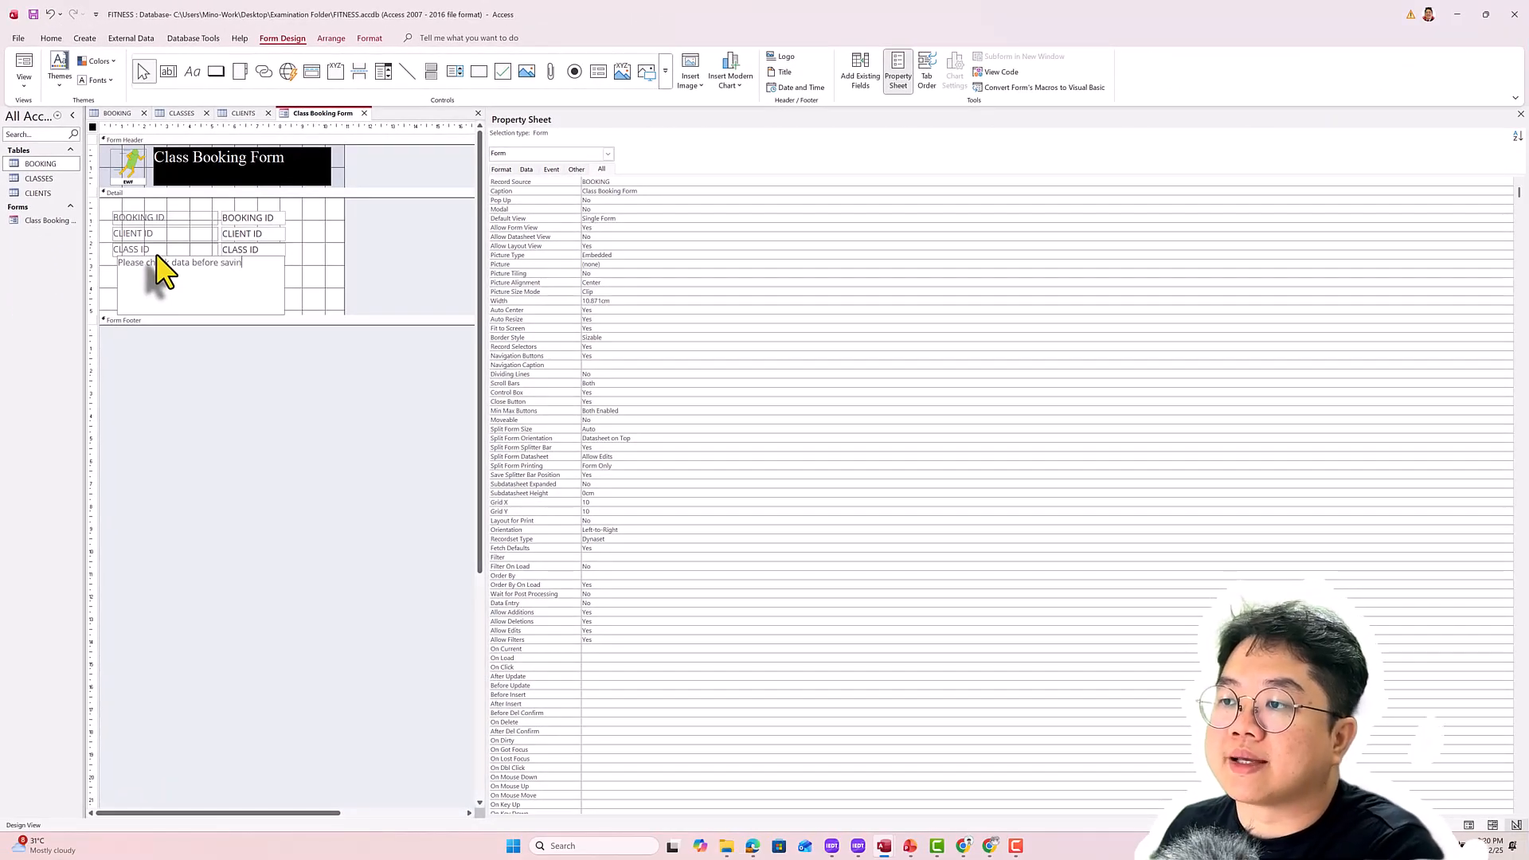
pyautogui.write('g.')
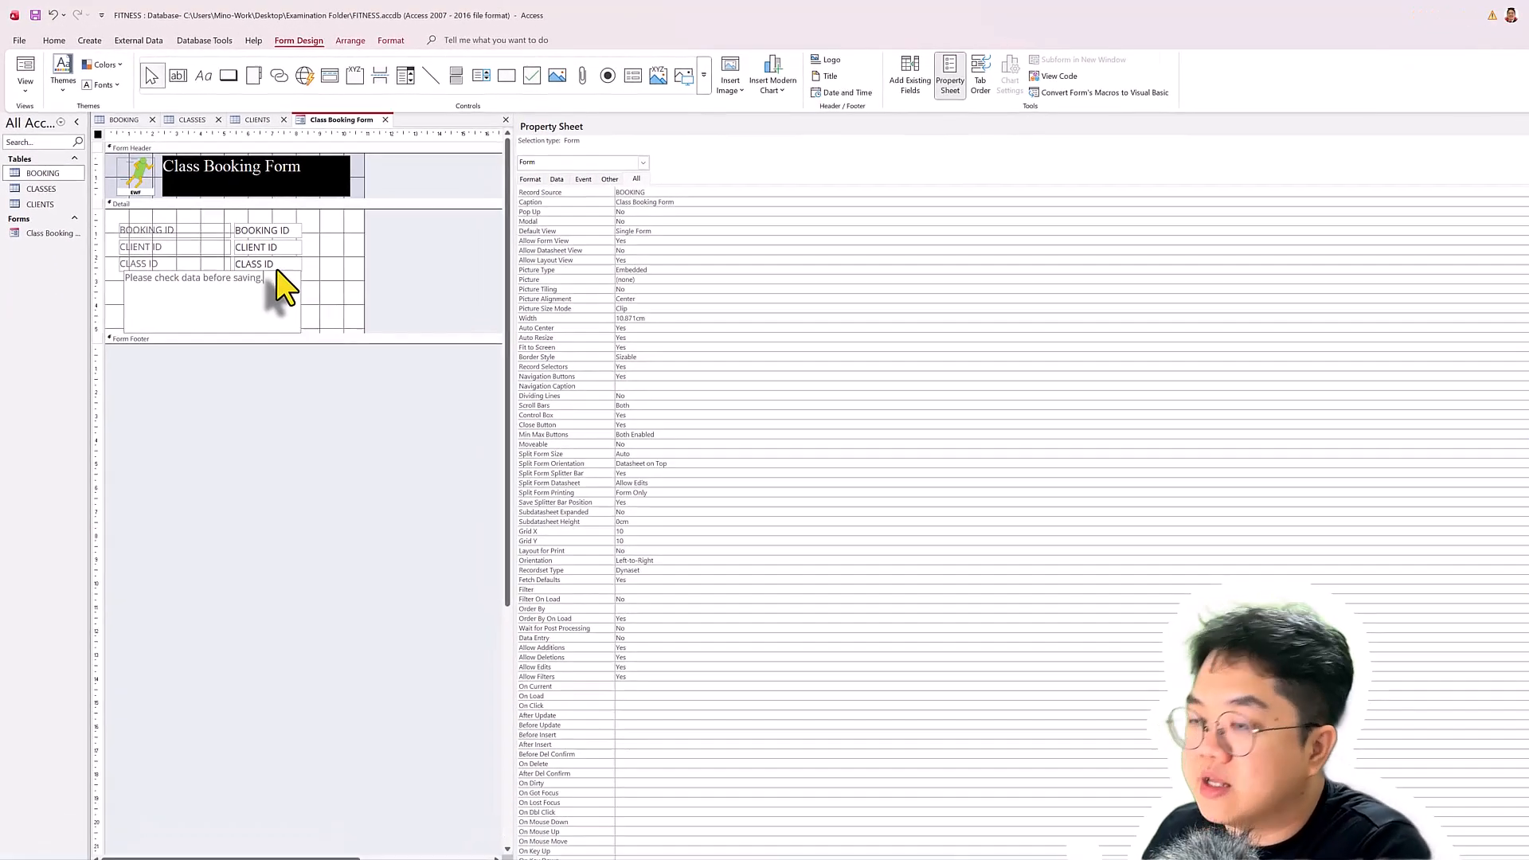
# Align the instruction label with the field headings just below CLASS ID and resize it to about 7.7 cm wide and 1.3 cm high
pyautogui.click(305, 268)
pyautogui.click(205, 270)
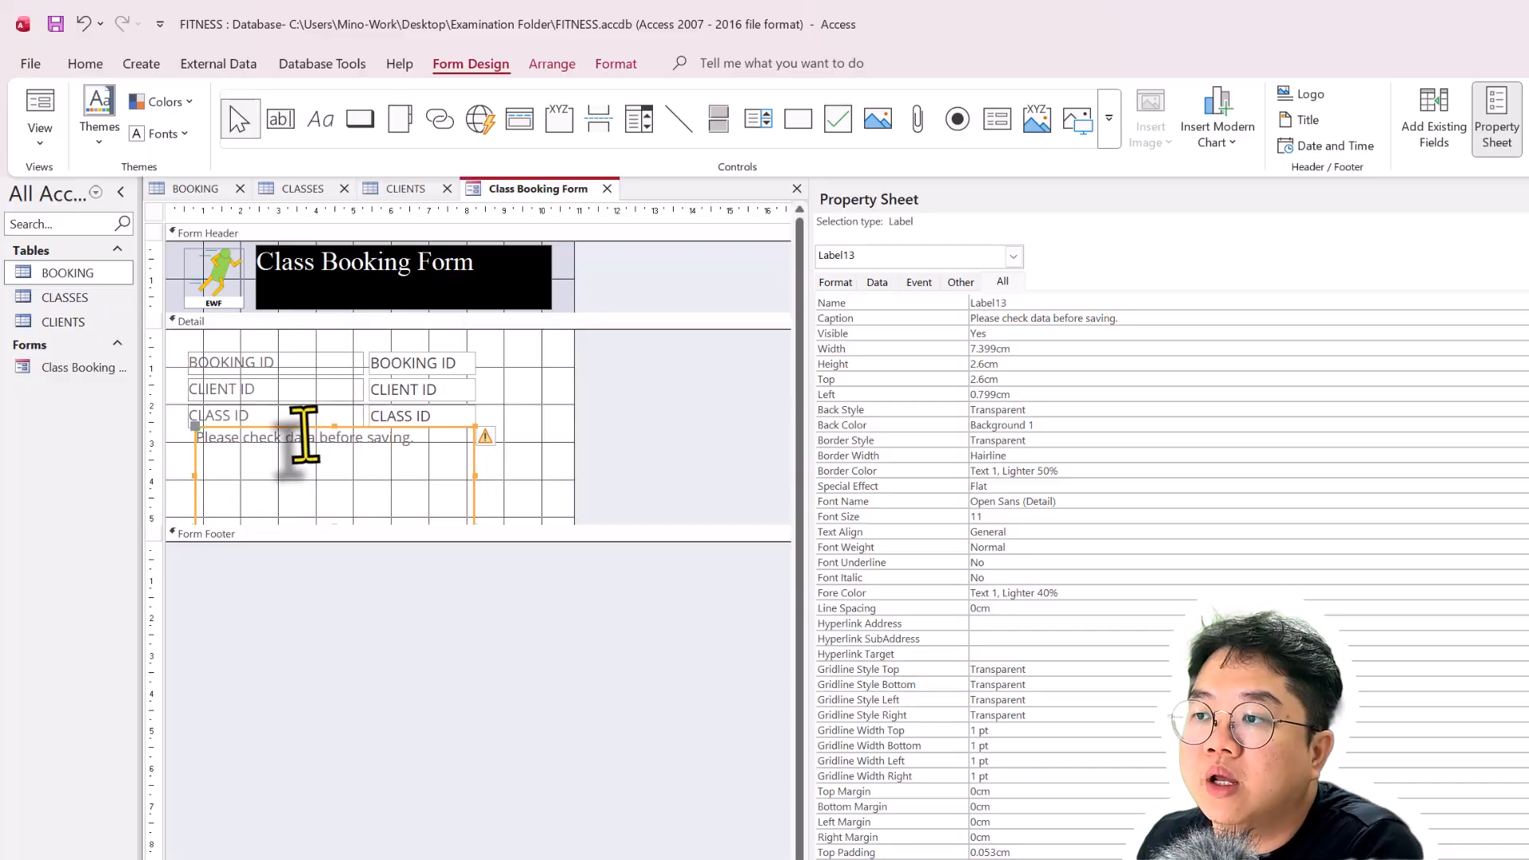
pyautogui.moveTo(325, 428); pyautogui.dragTo(398, 448)
pyautogui.click(641, 395)
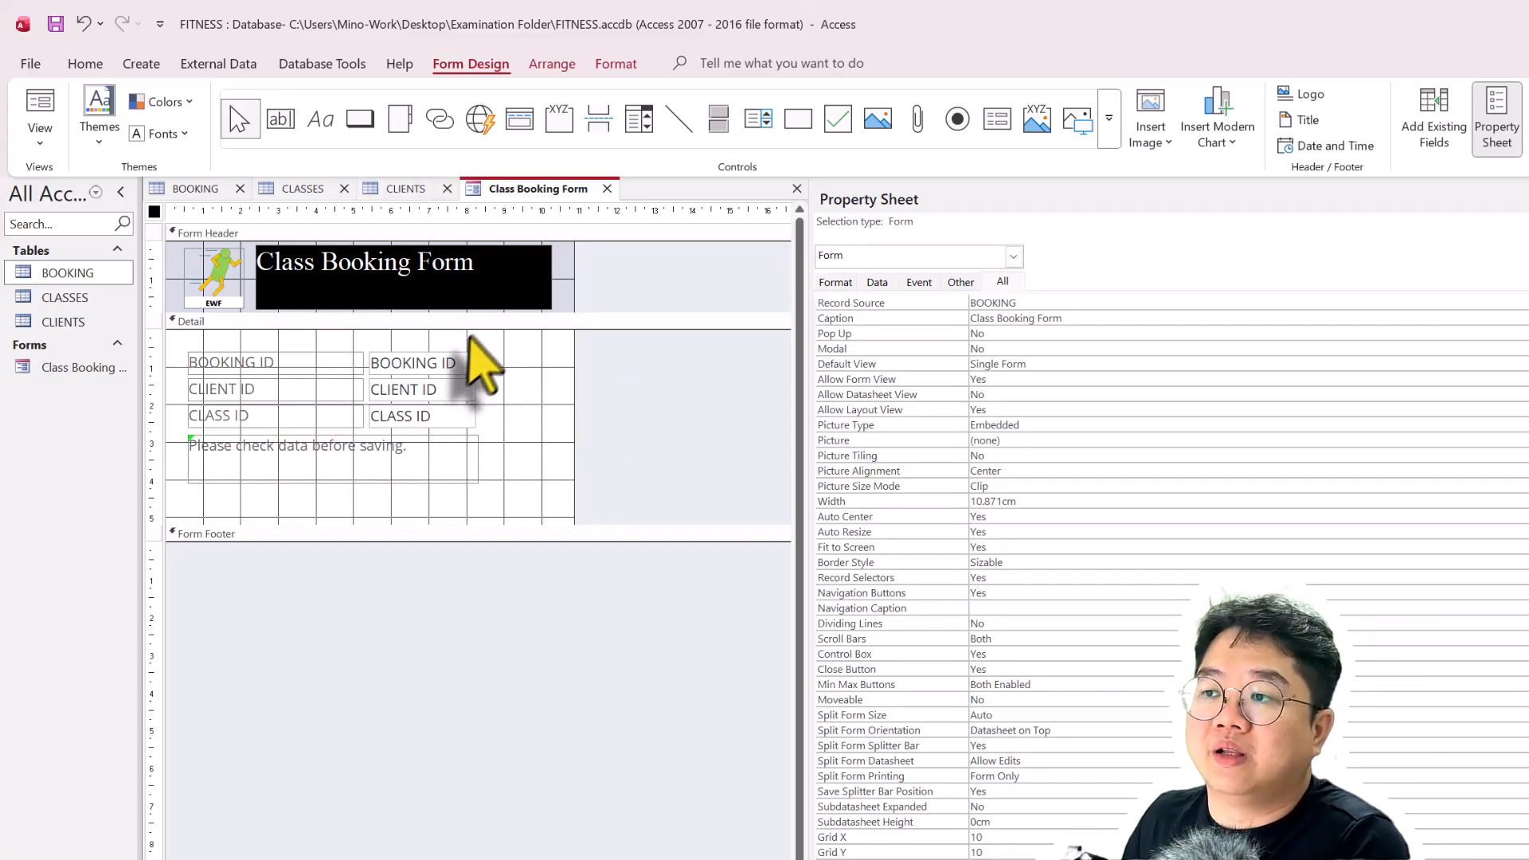
pyautogui.click(323, 465)
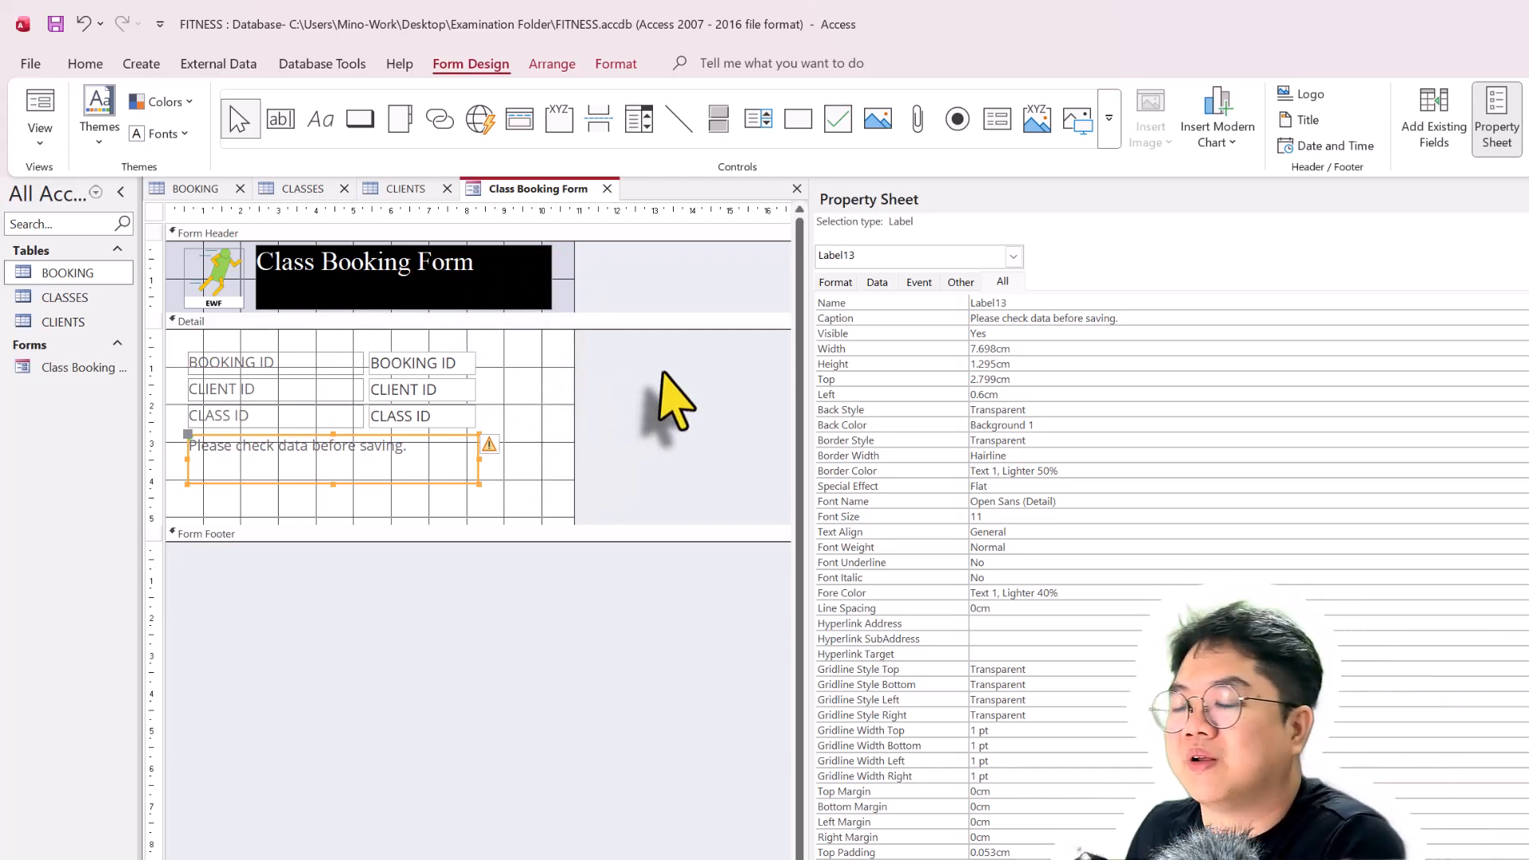
# Show the Class Booking Form in Layout View with the instruction label selected and close the Property Sheet
pyautogui.hotkey('alt', 'Tab')
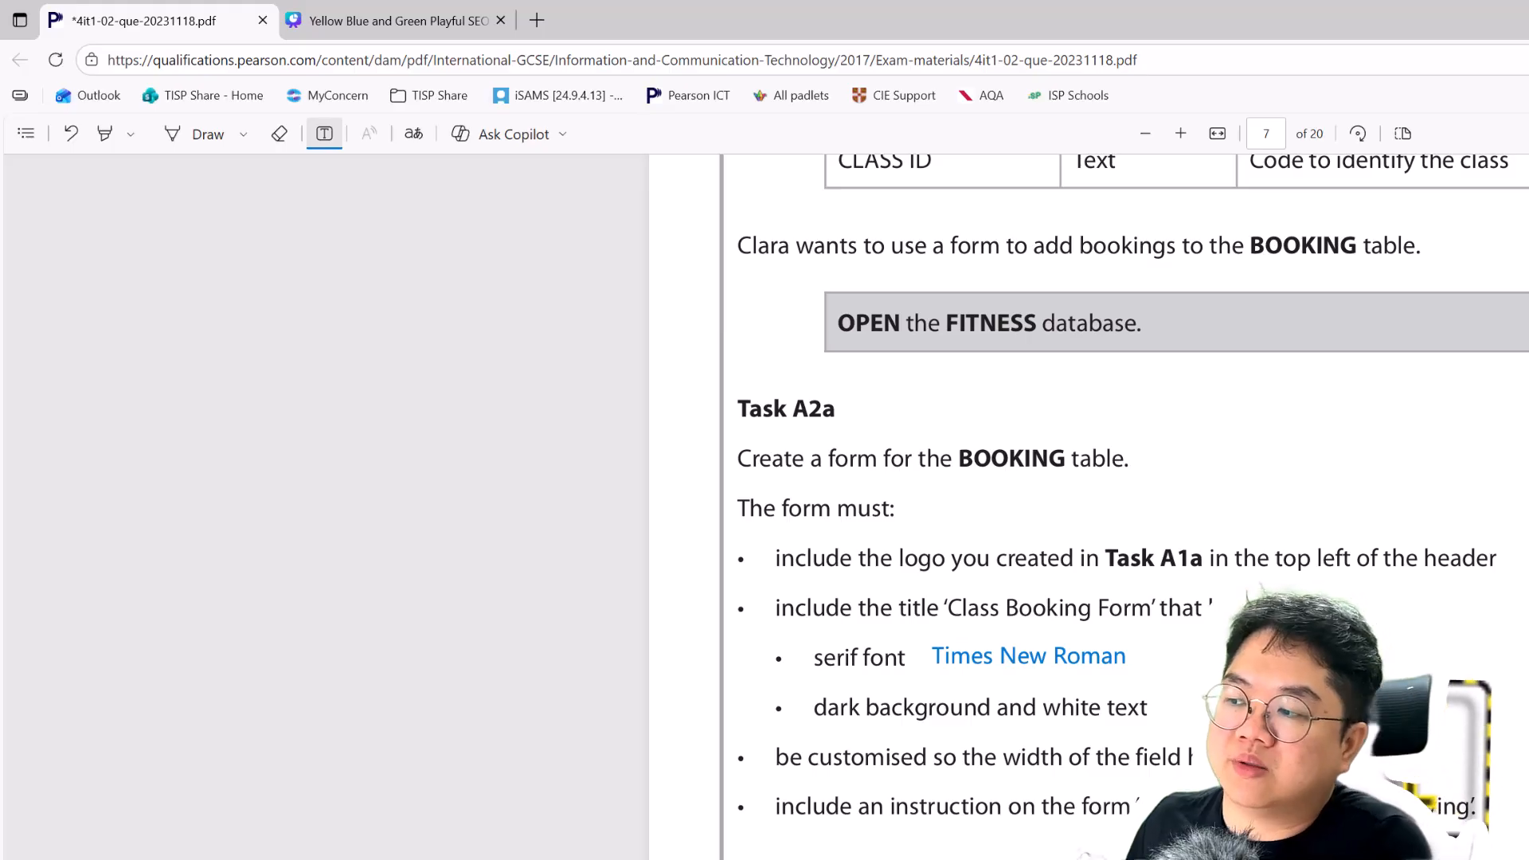
pyautogui.hotkey('alt', 'Tab')
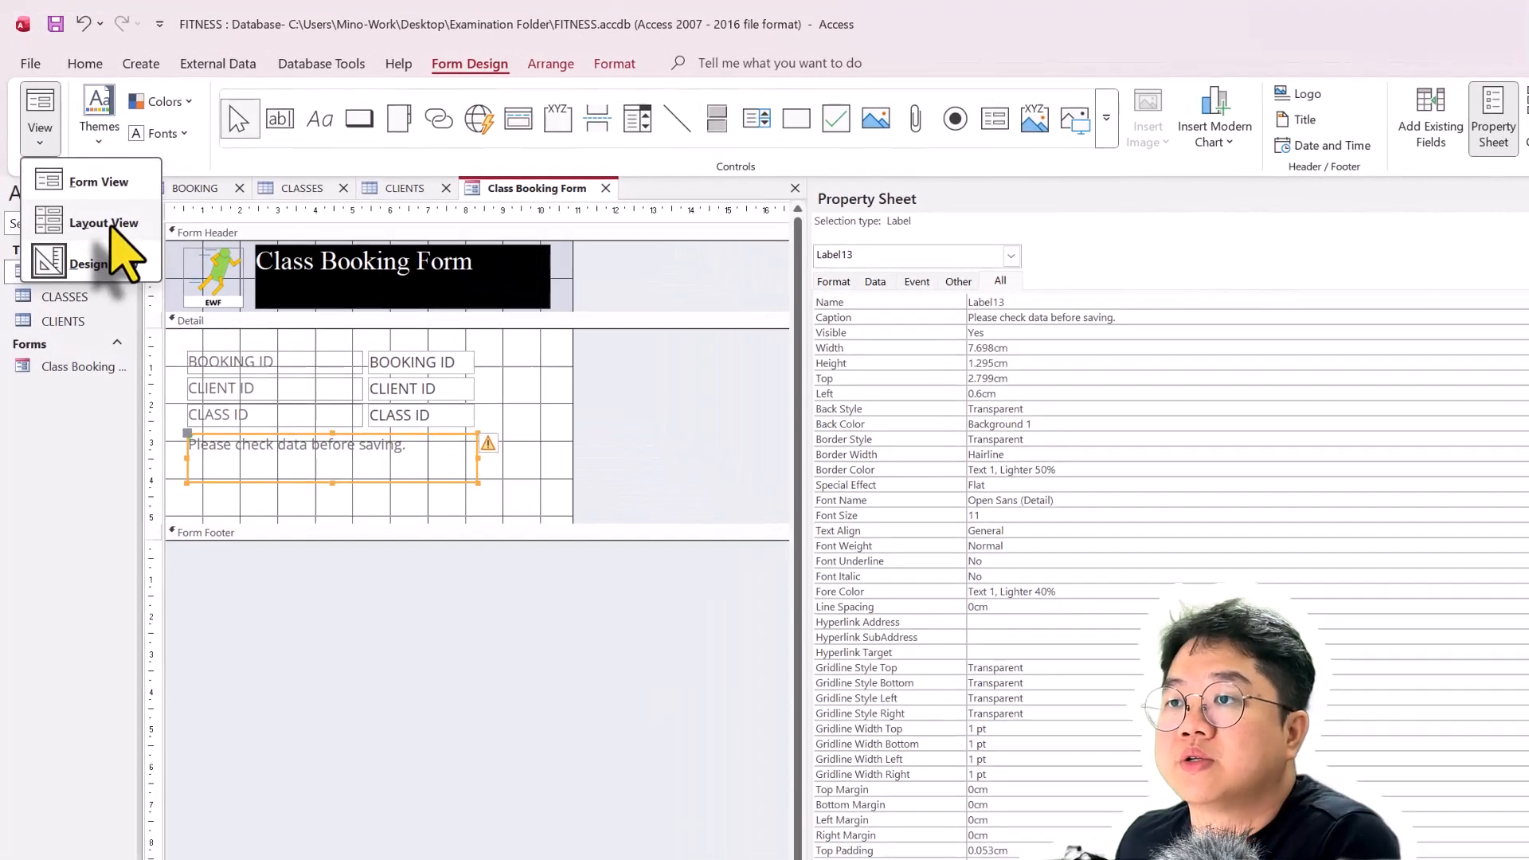
pyautogui.click(59, 110)
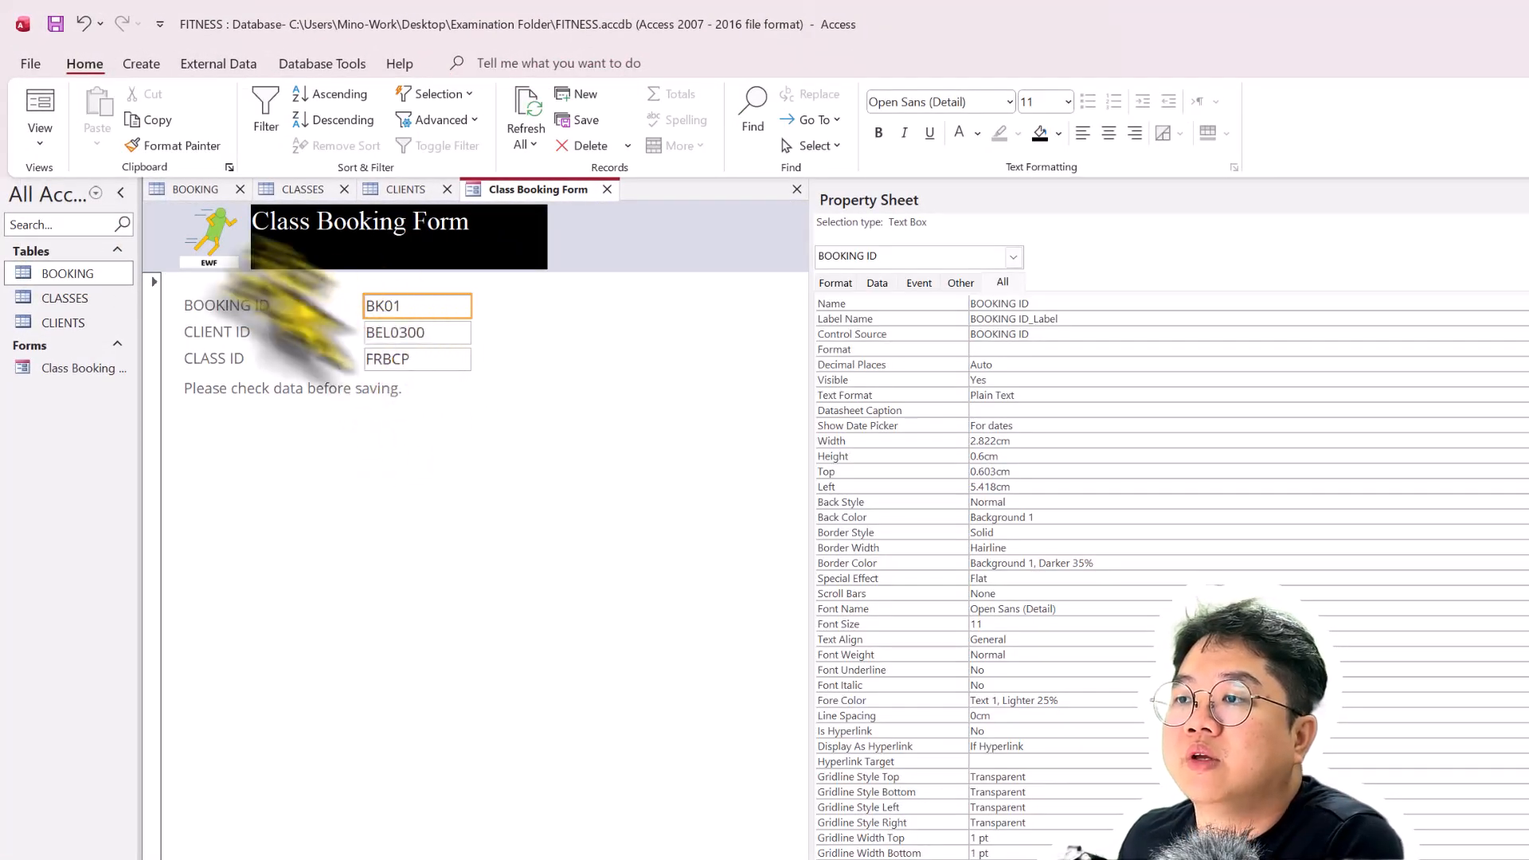
pyautogui.click(237, 388)
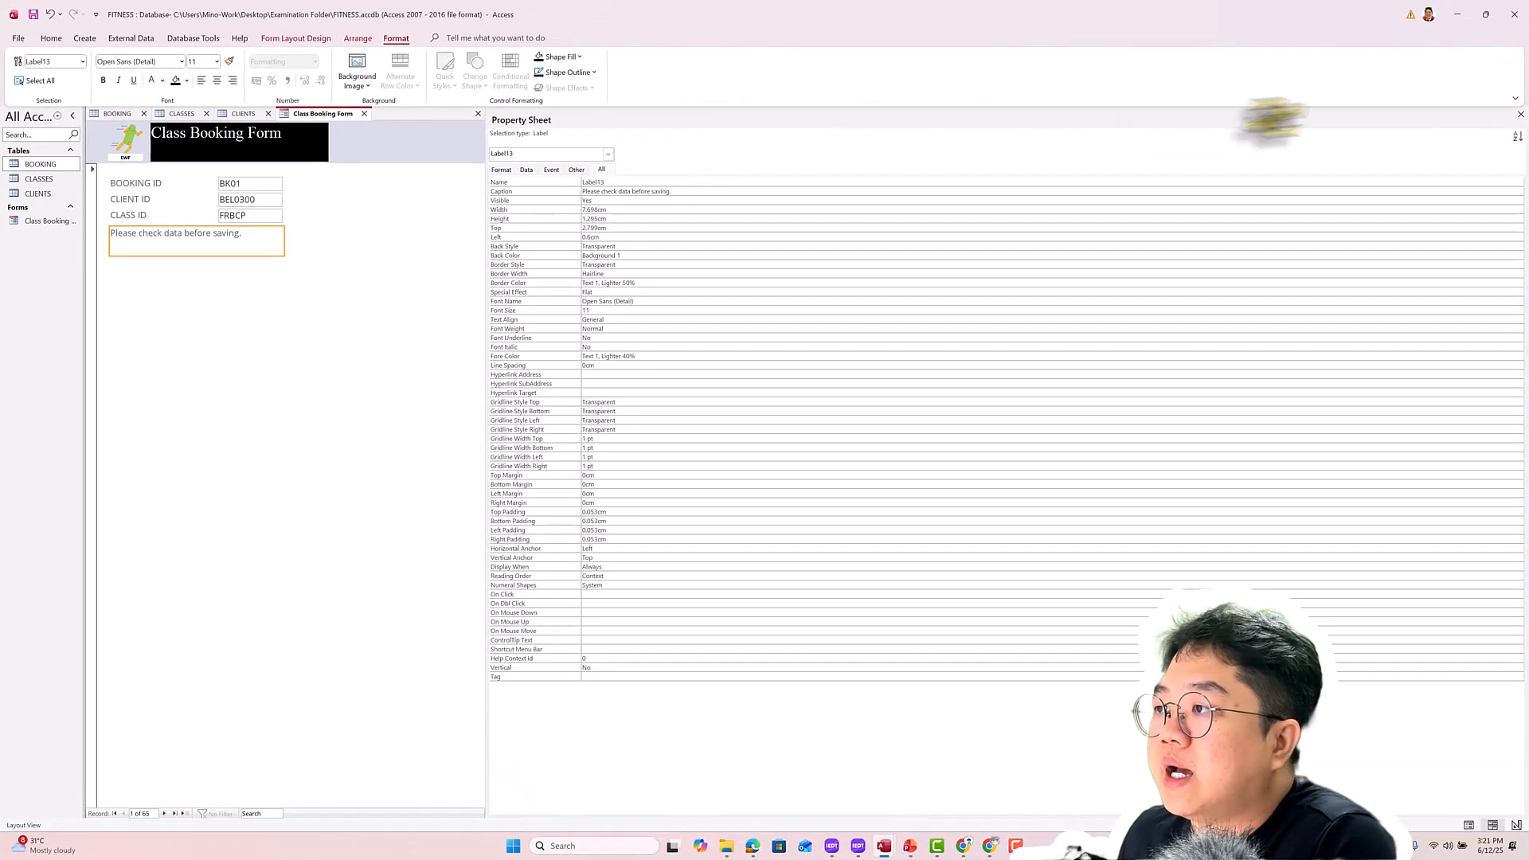
pyautogui.click(1519, 117)
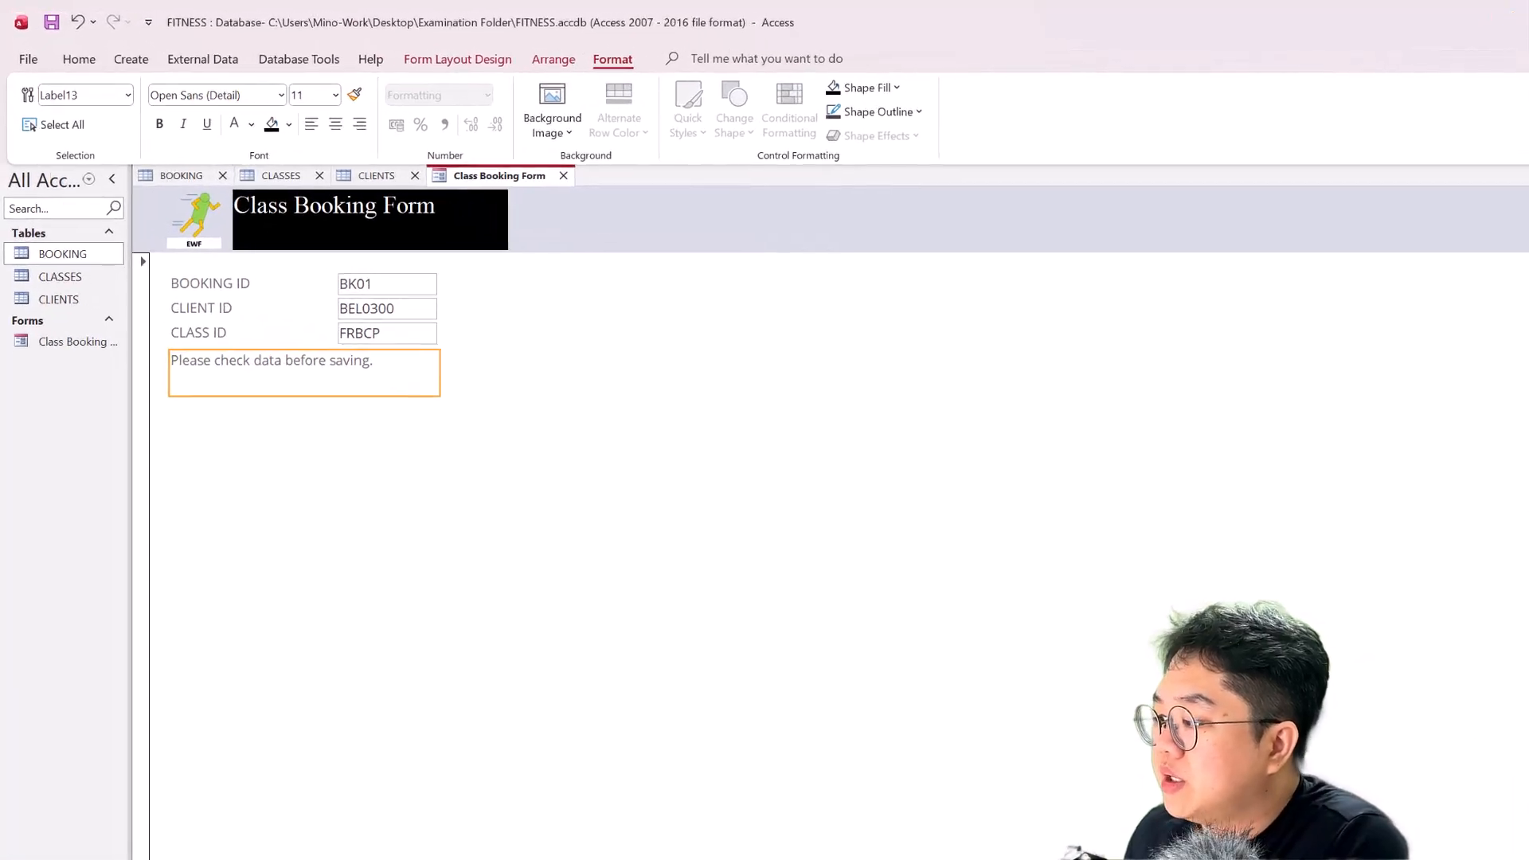
# Check the form name and screenshot evidence required for Task A2a on the exam paper in Edge and return to the form in Access
pyautogui.hotkey('alt', 'Tab')
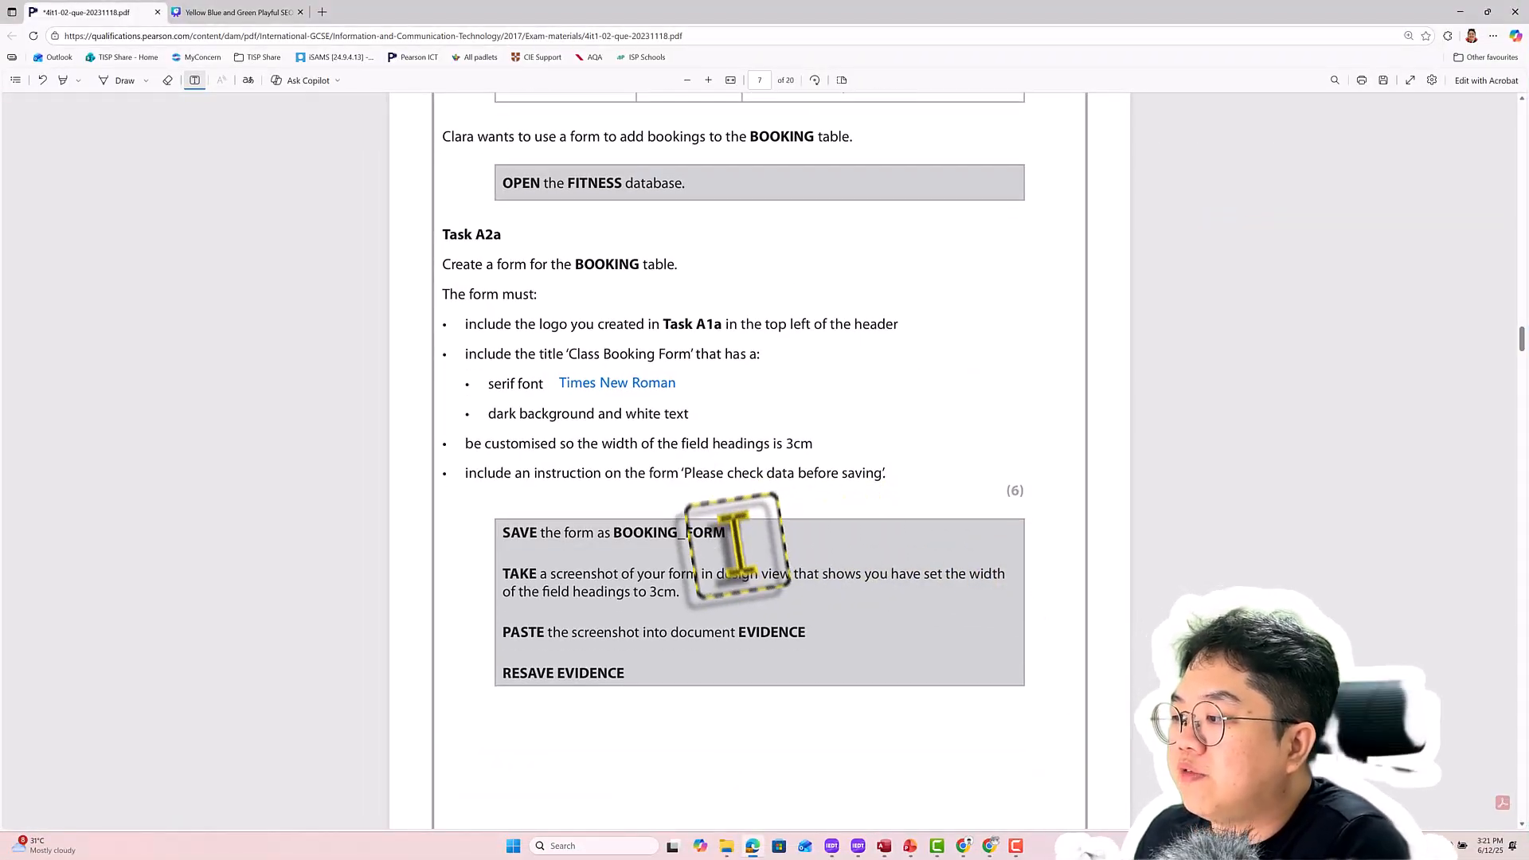
pyautogui.scroll(-2, 621, 438)
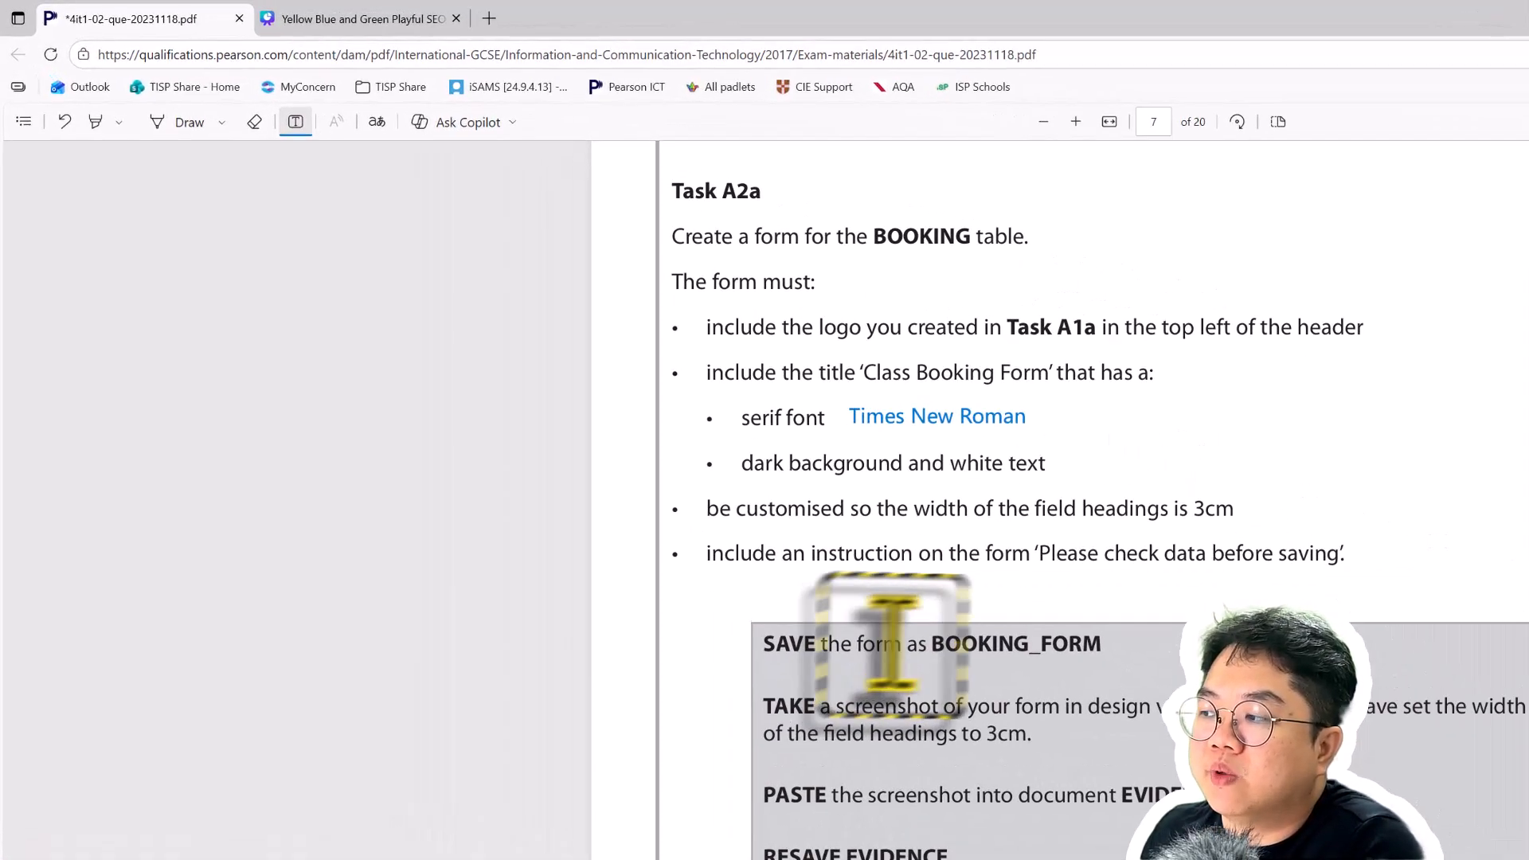
pyautogui.hotkey('alt', 'Tab')
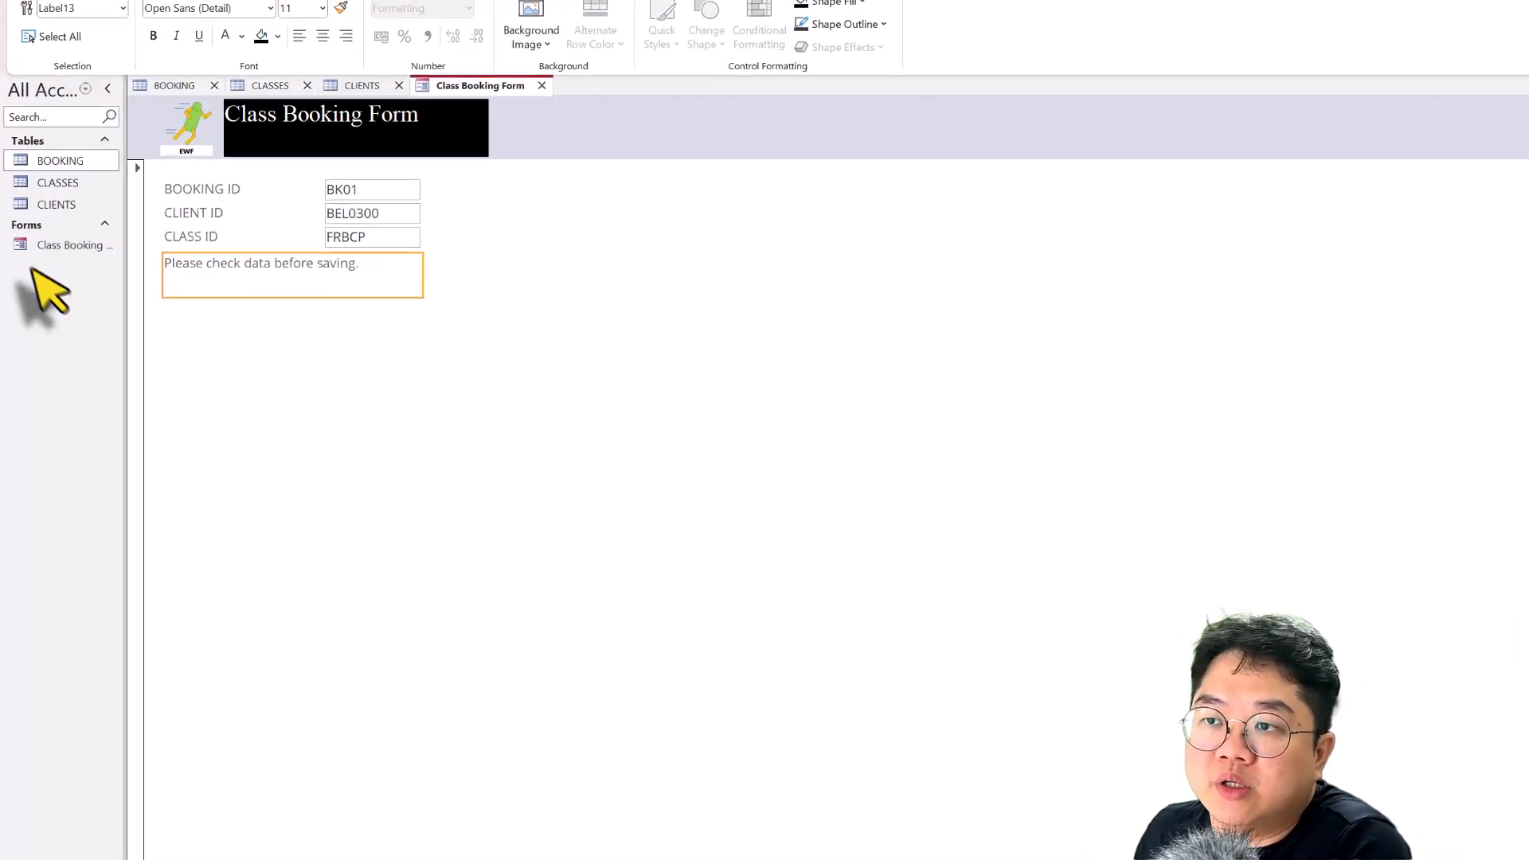
pyautogui.rightClick(35, 247)
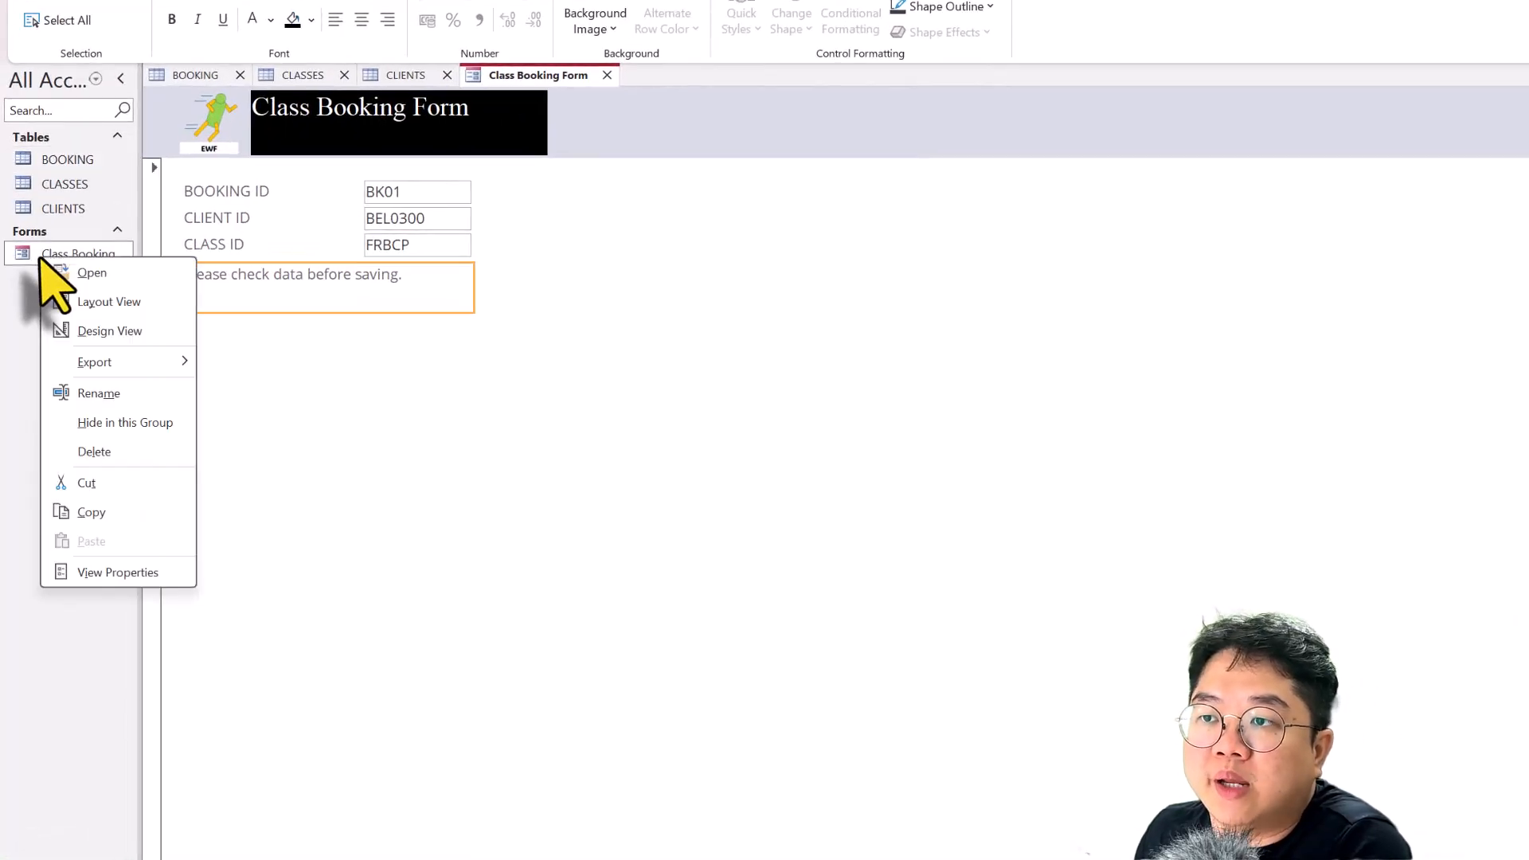
pyautogui.press('Escape')
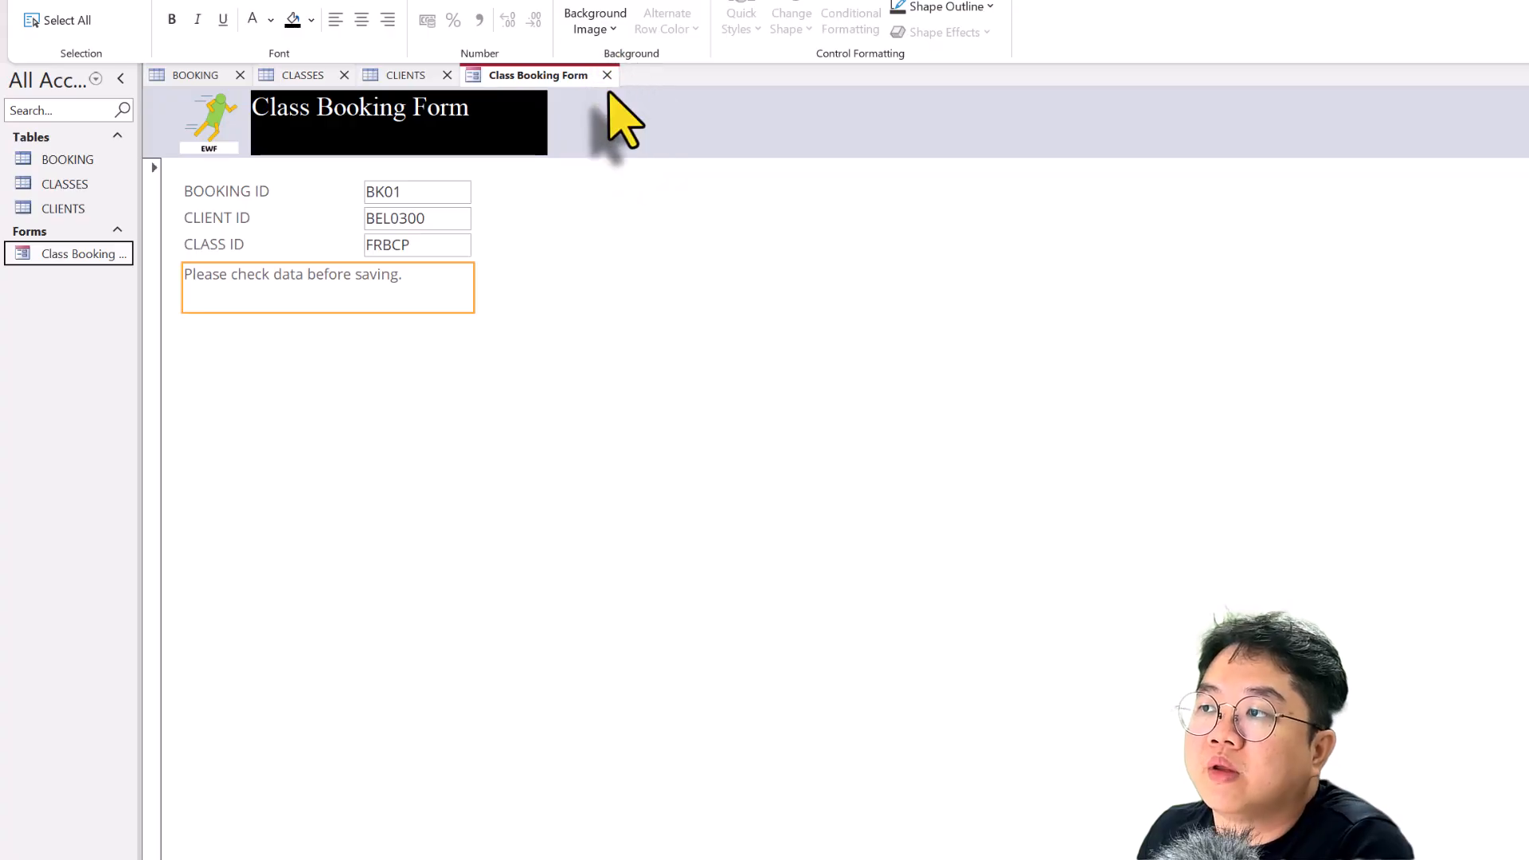
# Close the Class Booking Form, saving its design changes, and open its name for editing in the forms list
pyautogui.click(607, 75)
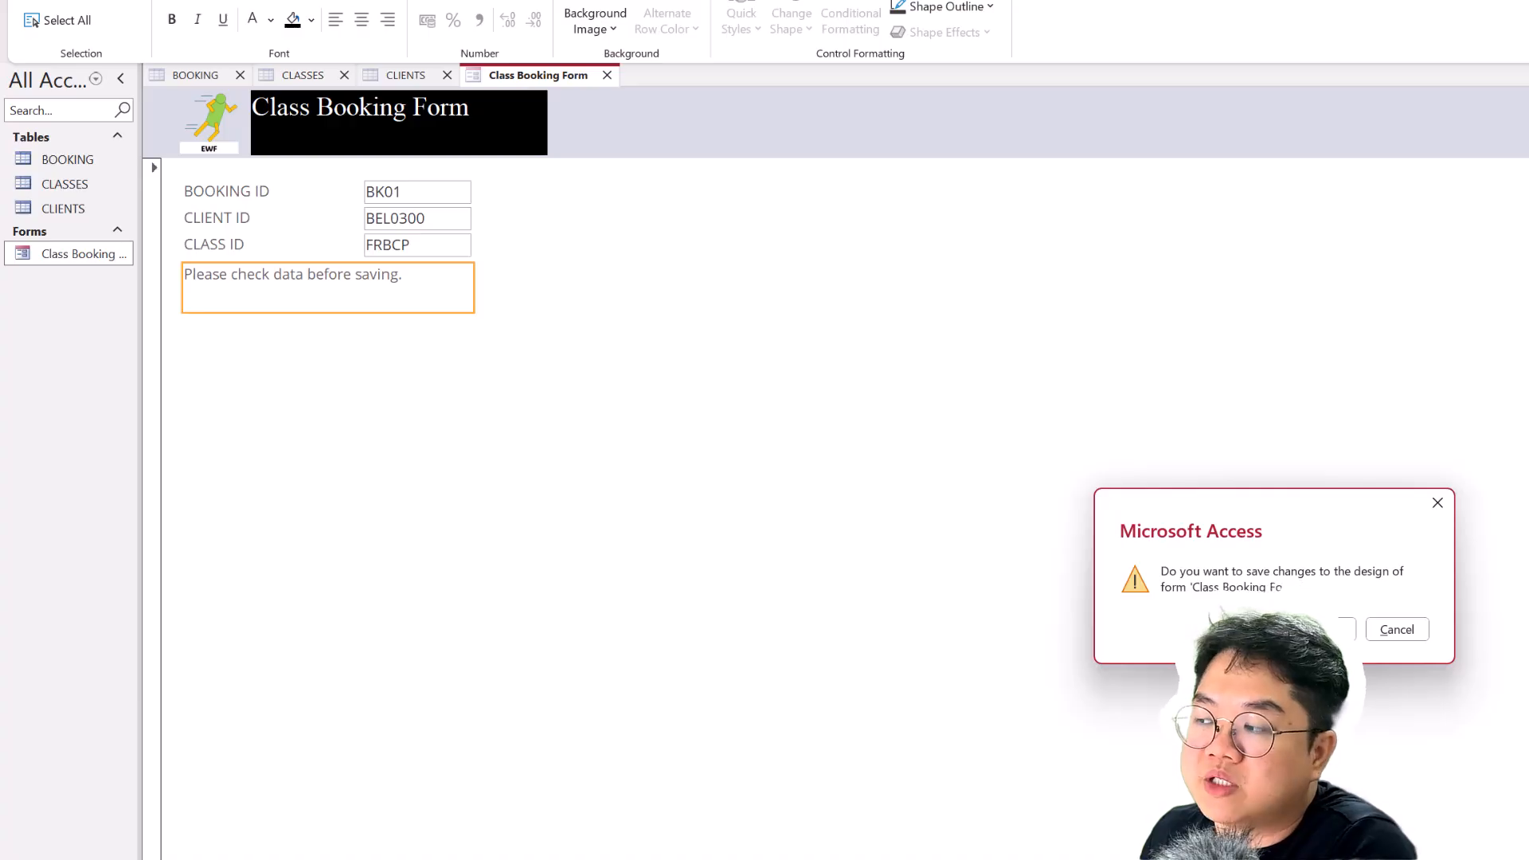
pyautogui.click(1251, 629)
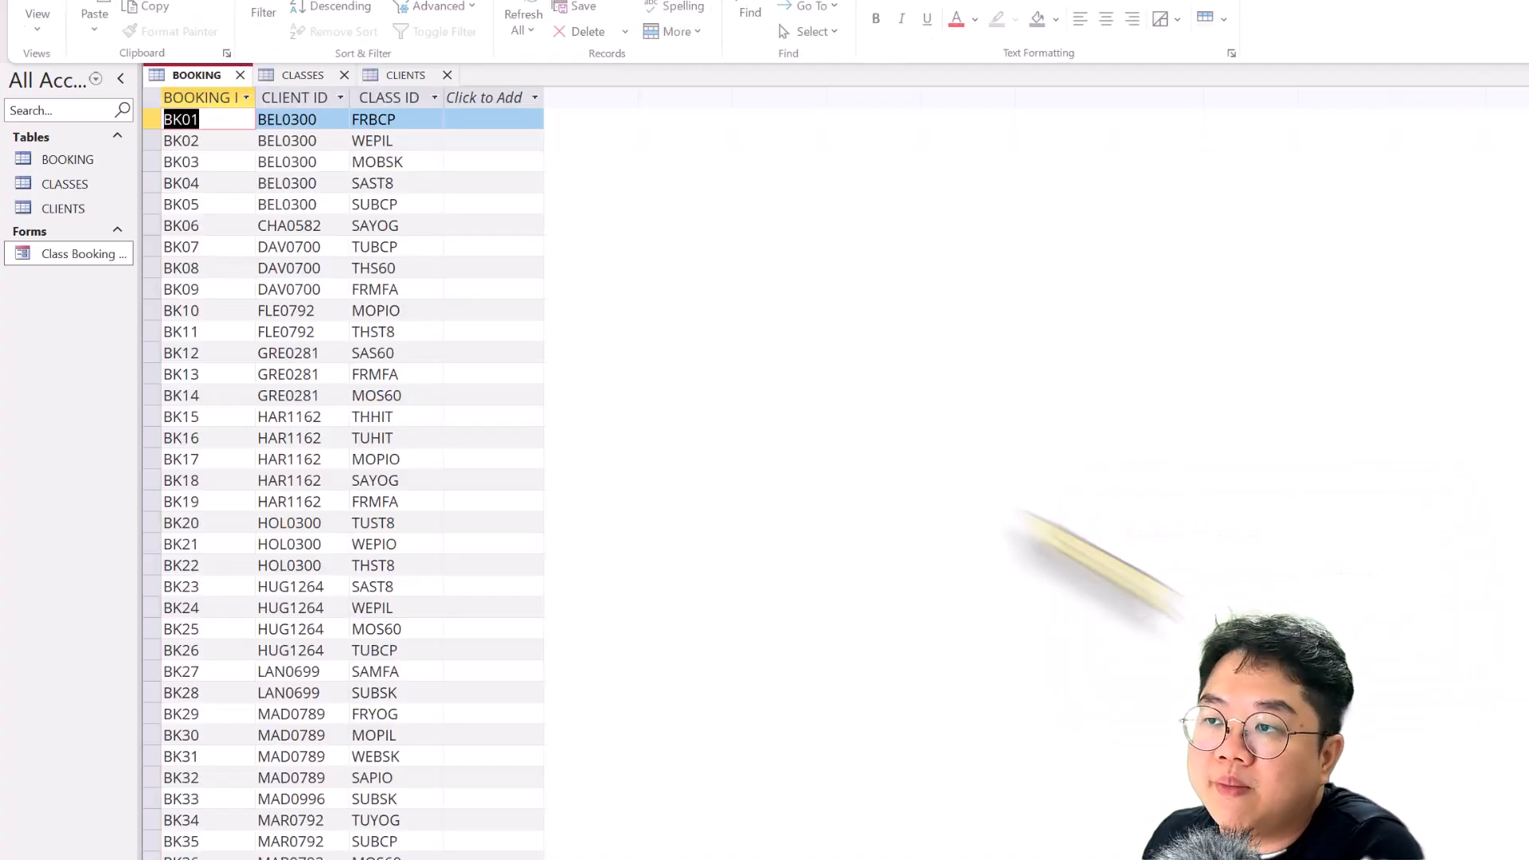
pyautogui.rightClick(55, 263)
pyautogui.rightClick(96, 260)
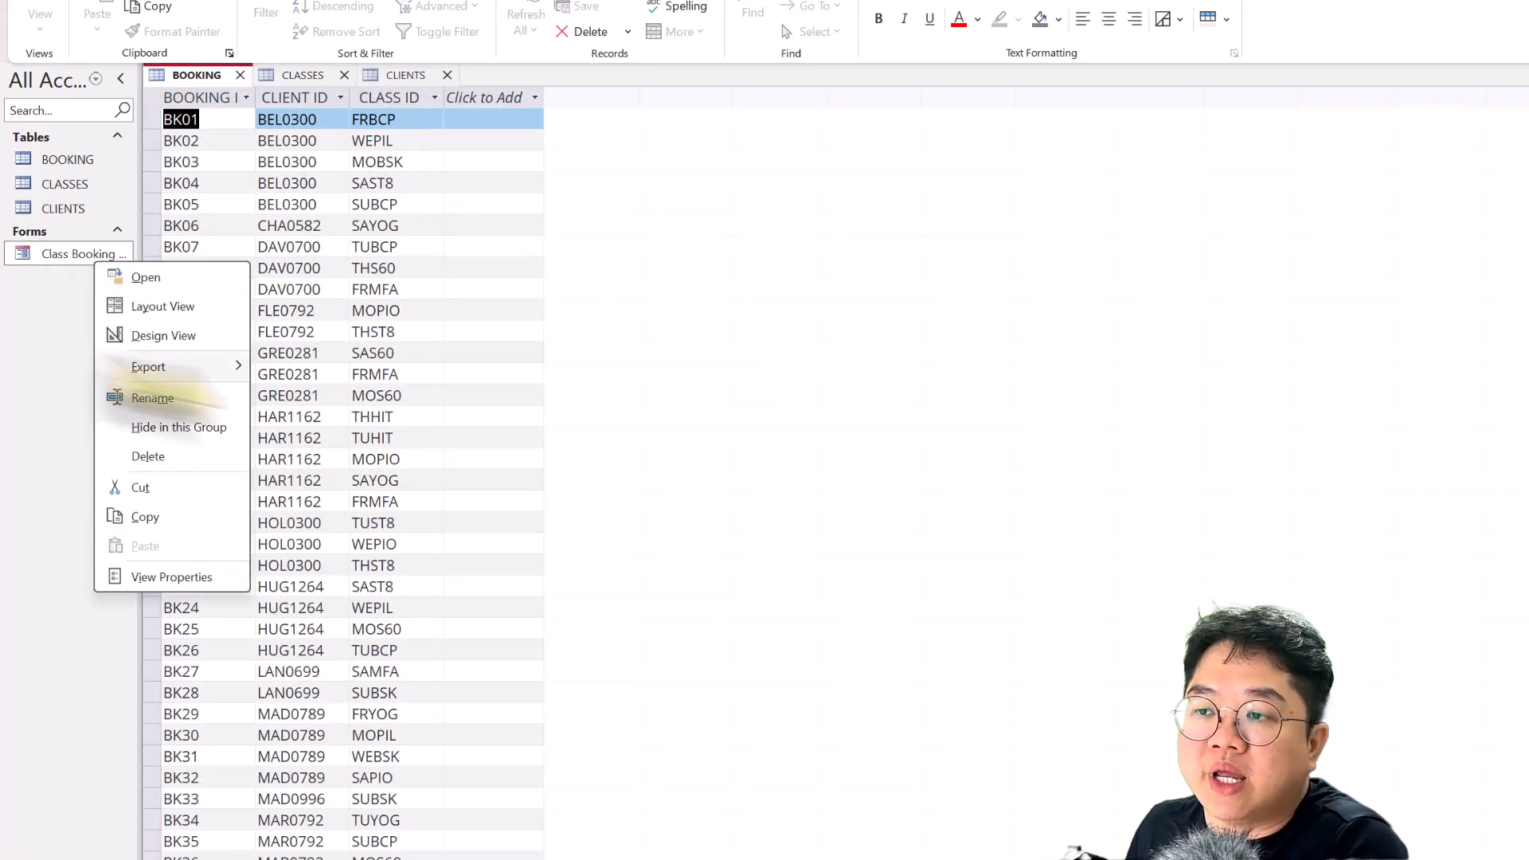
pyautogui.click(198, 406)
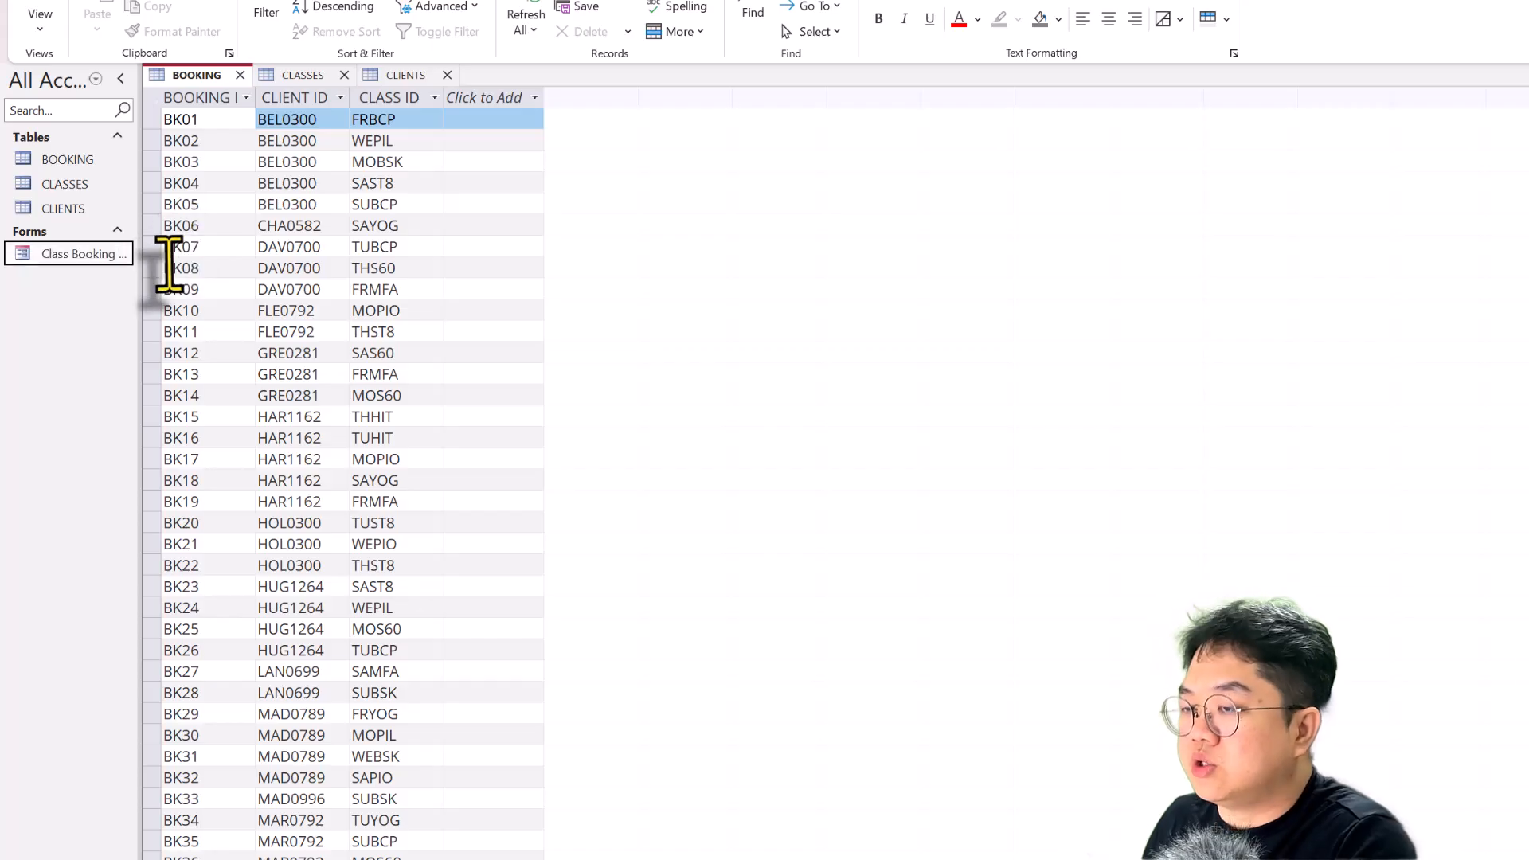
# Copy the required form name BOOKING_FORM from the exam paper in Edge, removing the stray text box placed beside it
pyautogui.hotkey('alt', 'Tab')
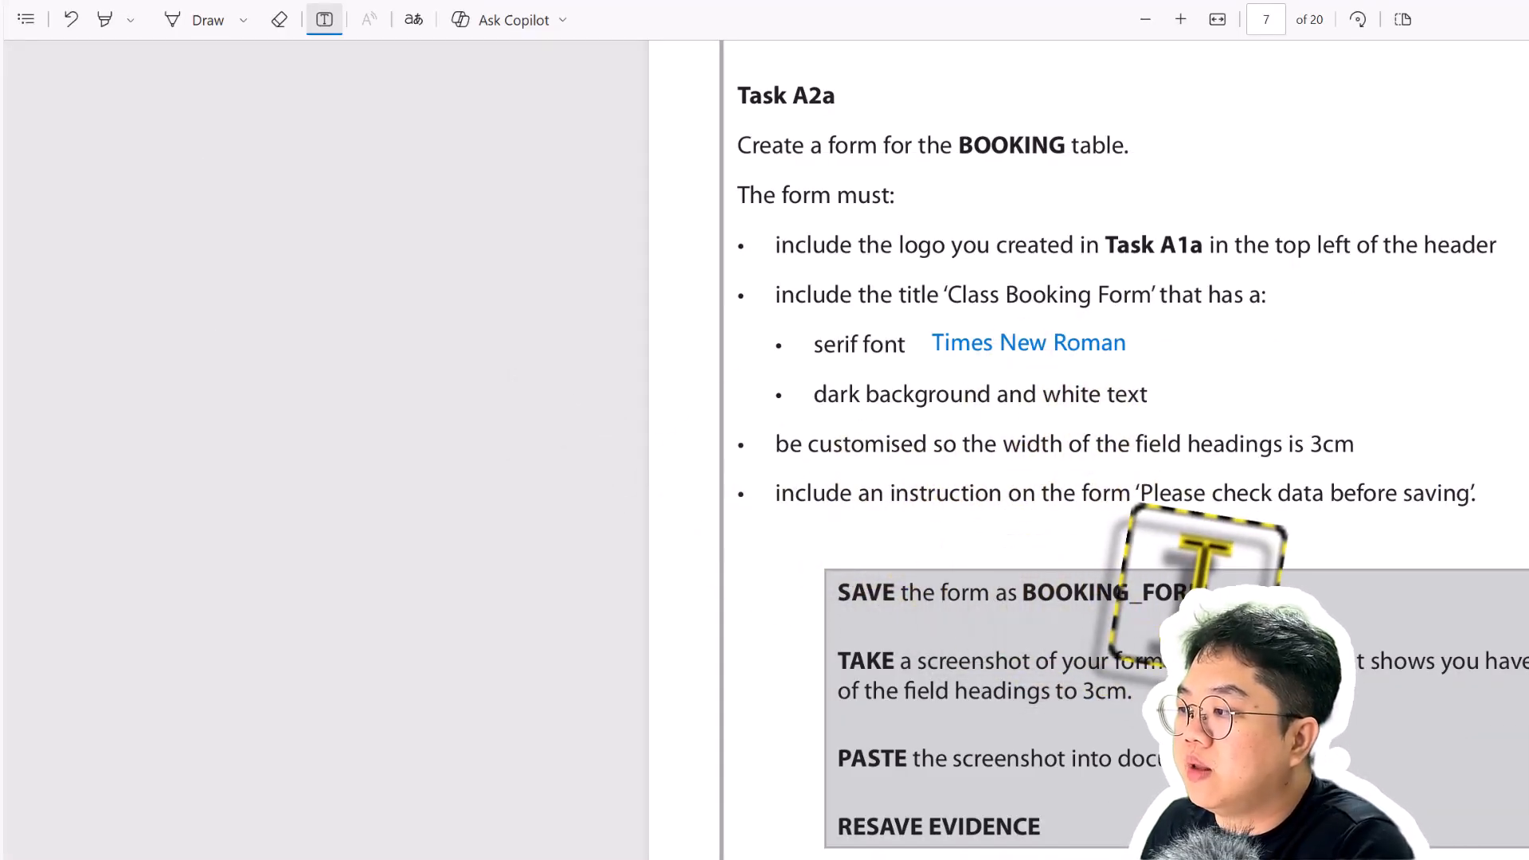
pyautogui.click(1194, 588)
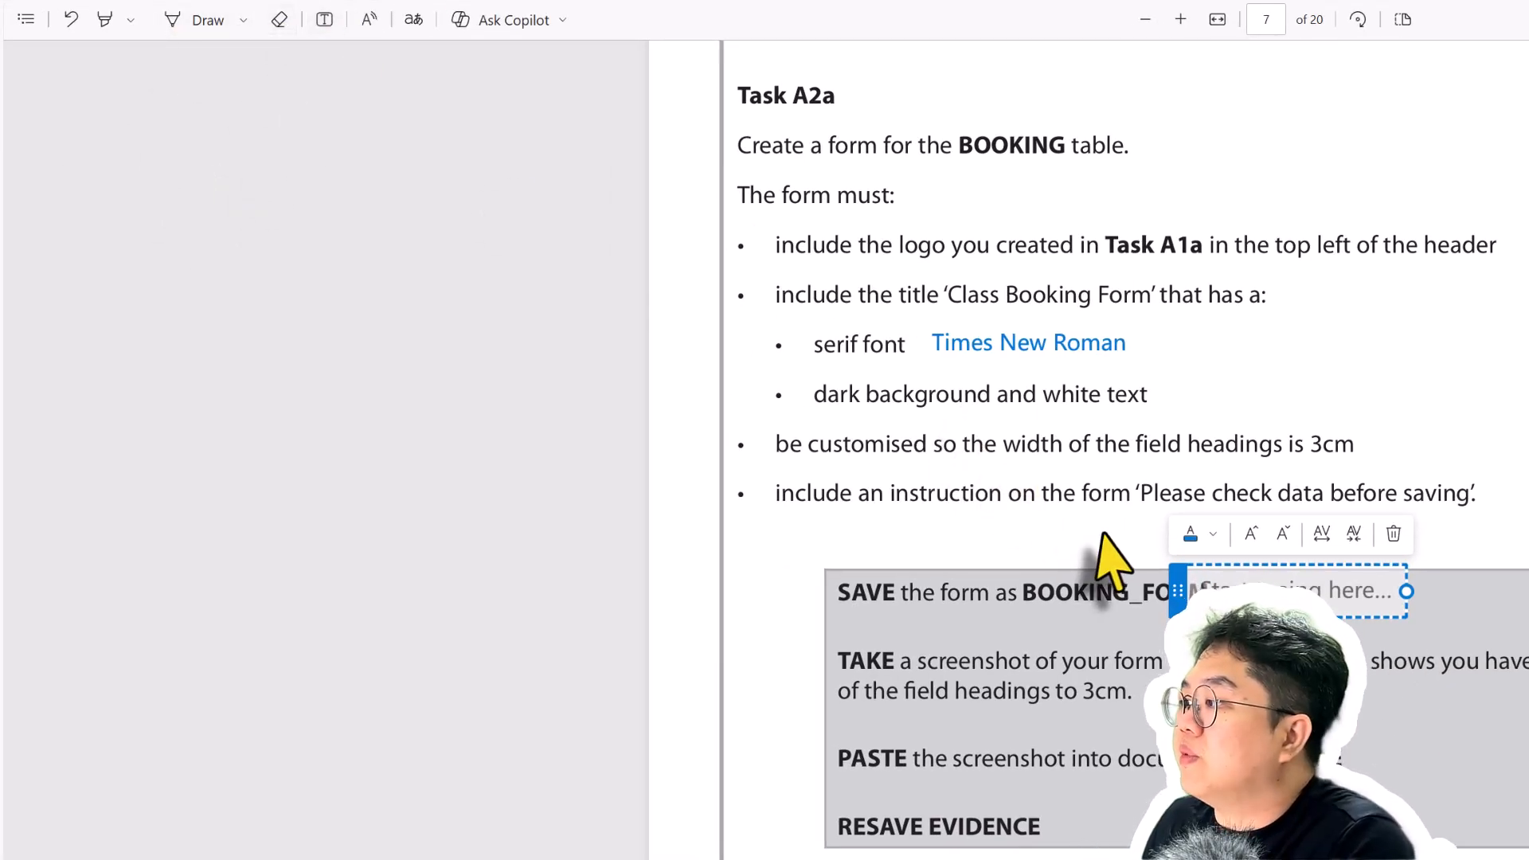
pyautogui.click(1392, 532)
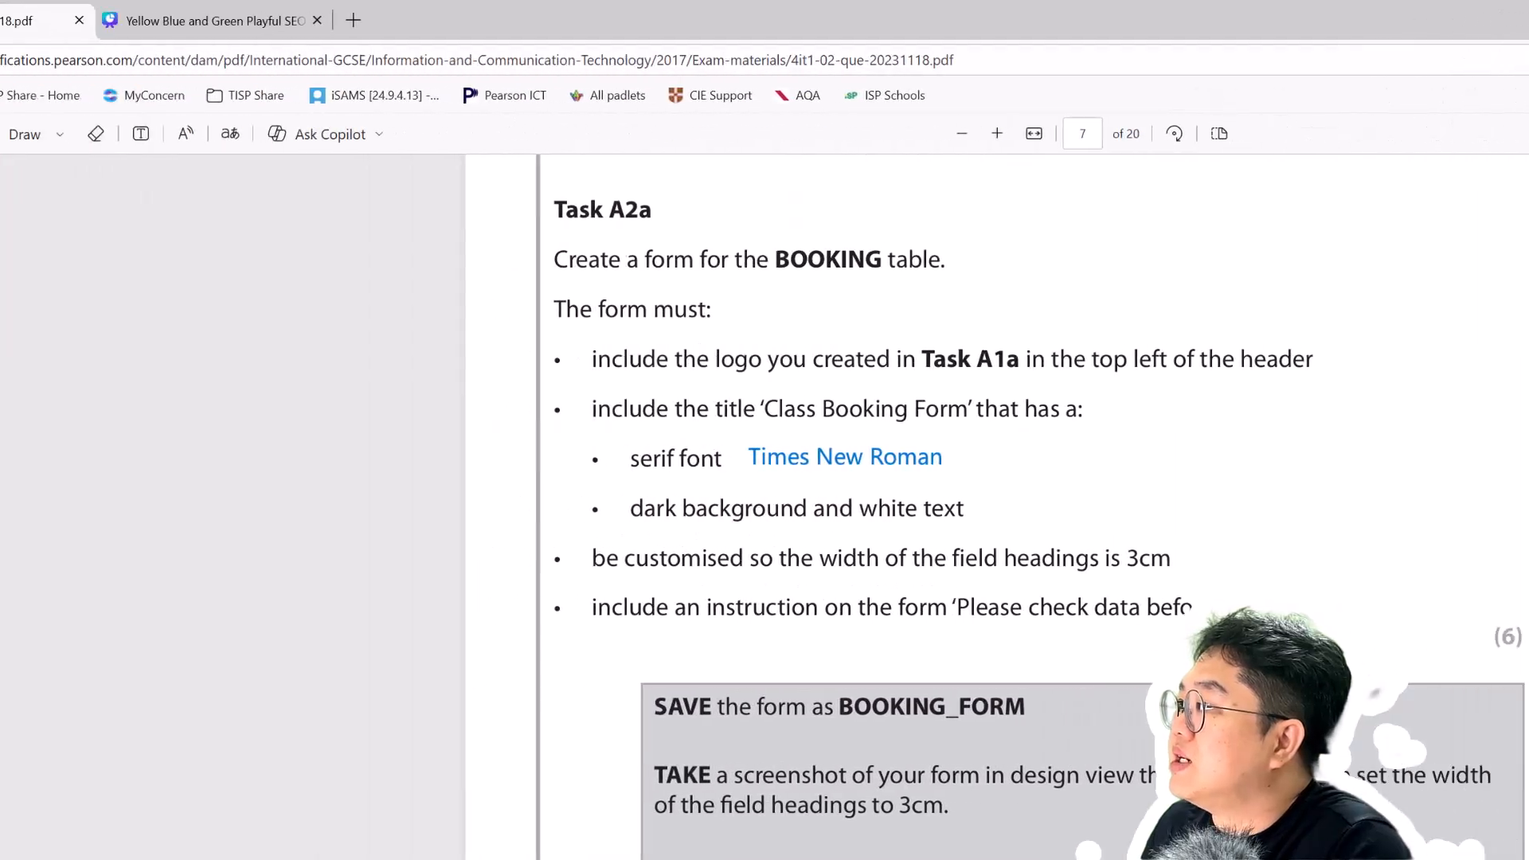
pyautogui.hotkey('ctrl', 's')
pyautogui.click(1104, 675)
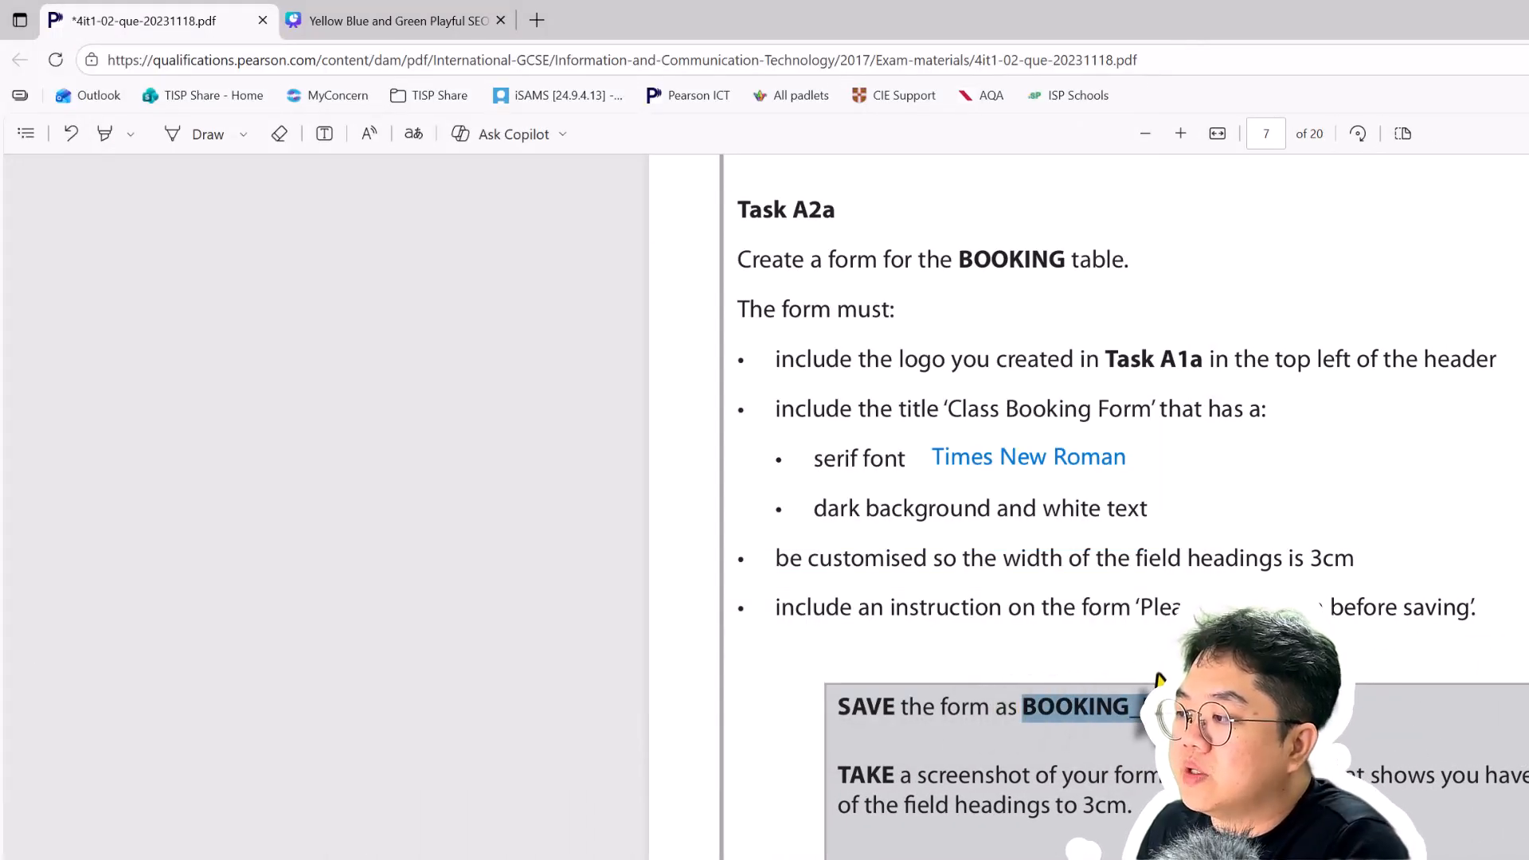
# Return to Access, rename the Class Booking Form as BOOKING_FORM and widen the Navigation Pane to fit the full name
pyautogui.hotkey('alt', 'Tab')
pyautogui.rightClick(55, 259)
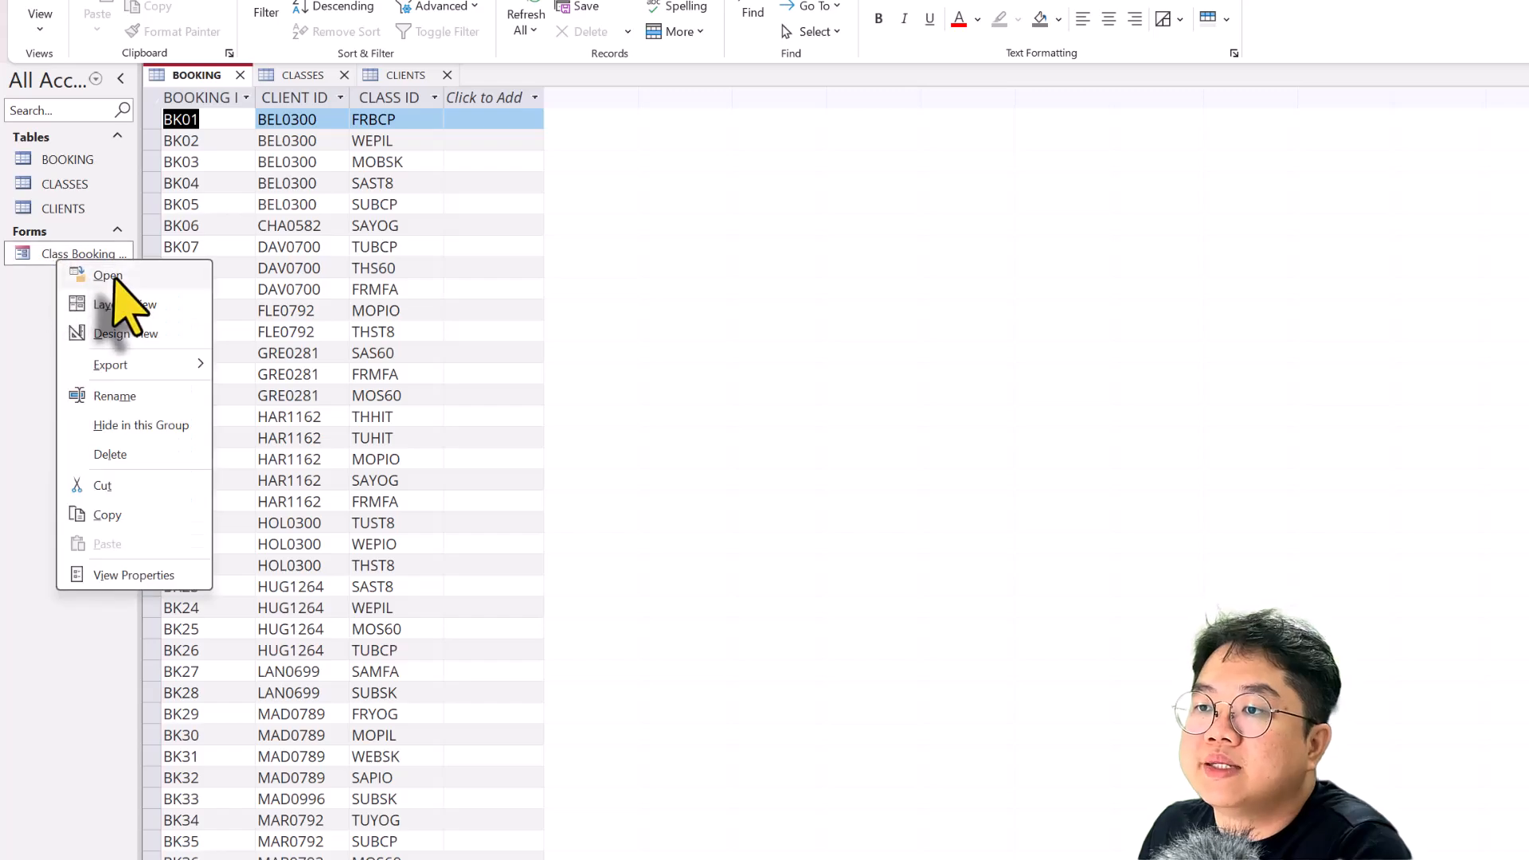
pyautogui.click(121, 392)
pyautogui.hotkey('ctrl', 'v')
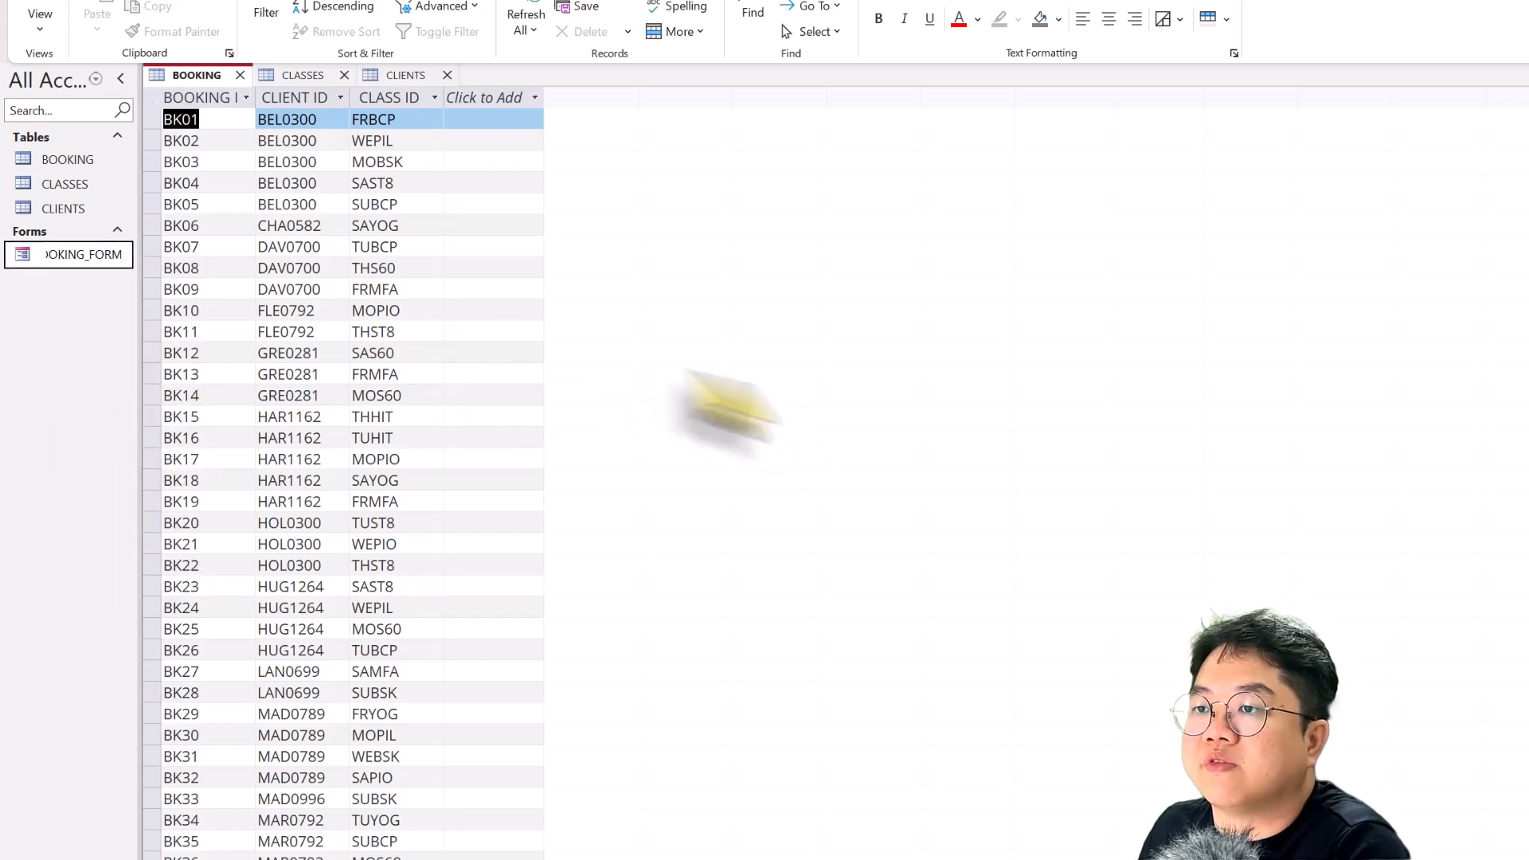
pyautogui.press('Return')
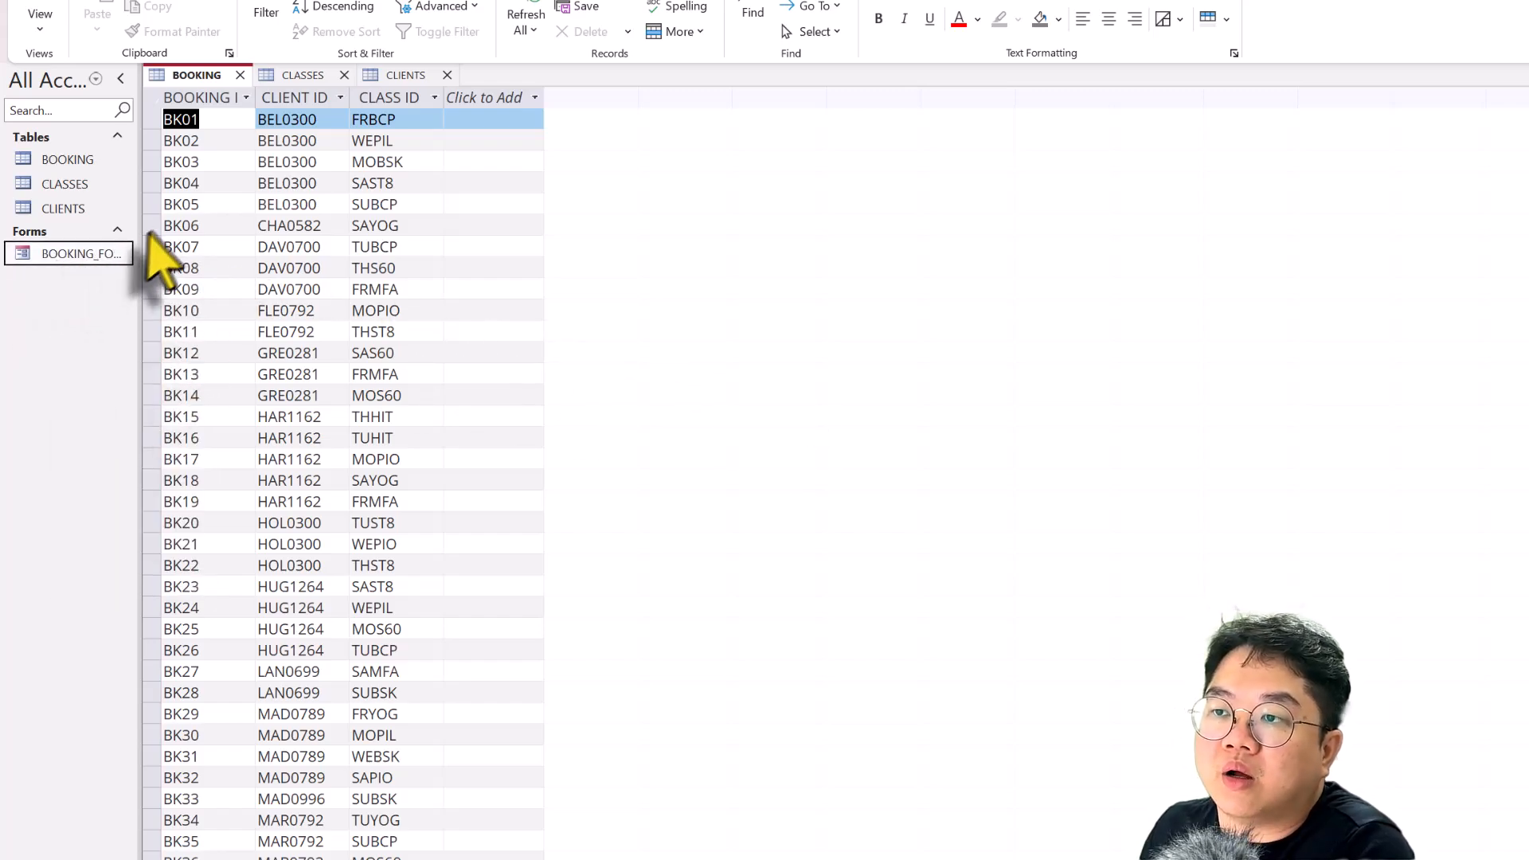
pyautogui.moveTo(222, 248); pyautogui.dragTo(177, 242)
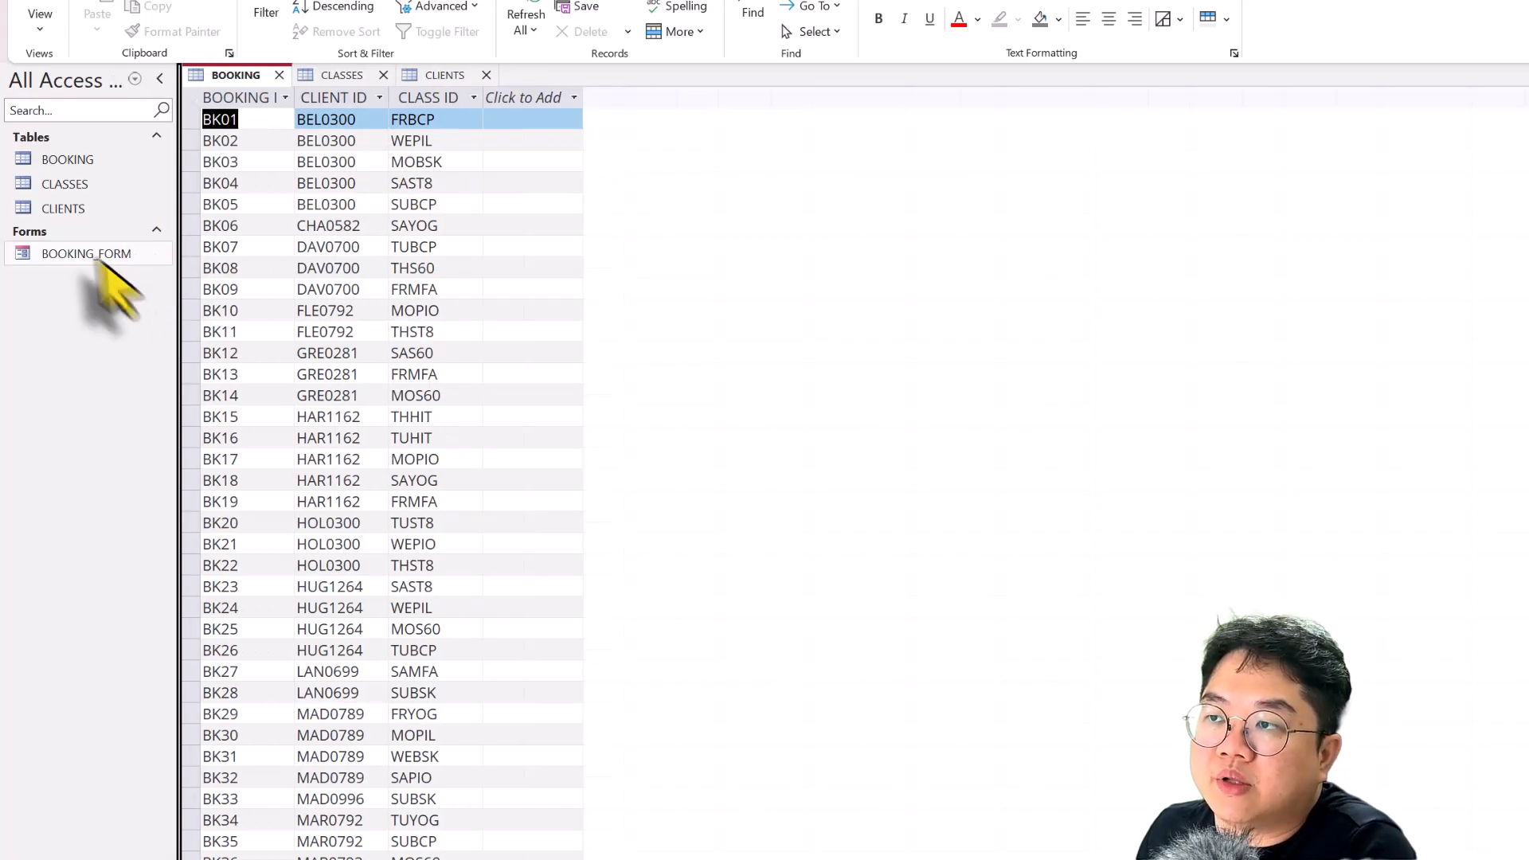
# Open BOOKING_FORM, close it again and reopen it in Form View
pyautogui.doubleClick(83, 254)
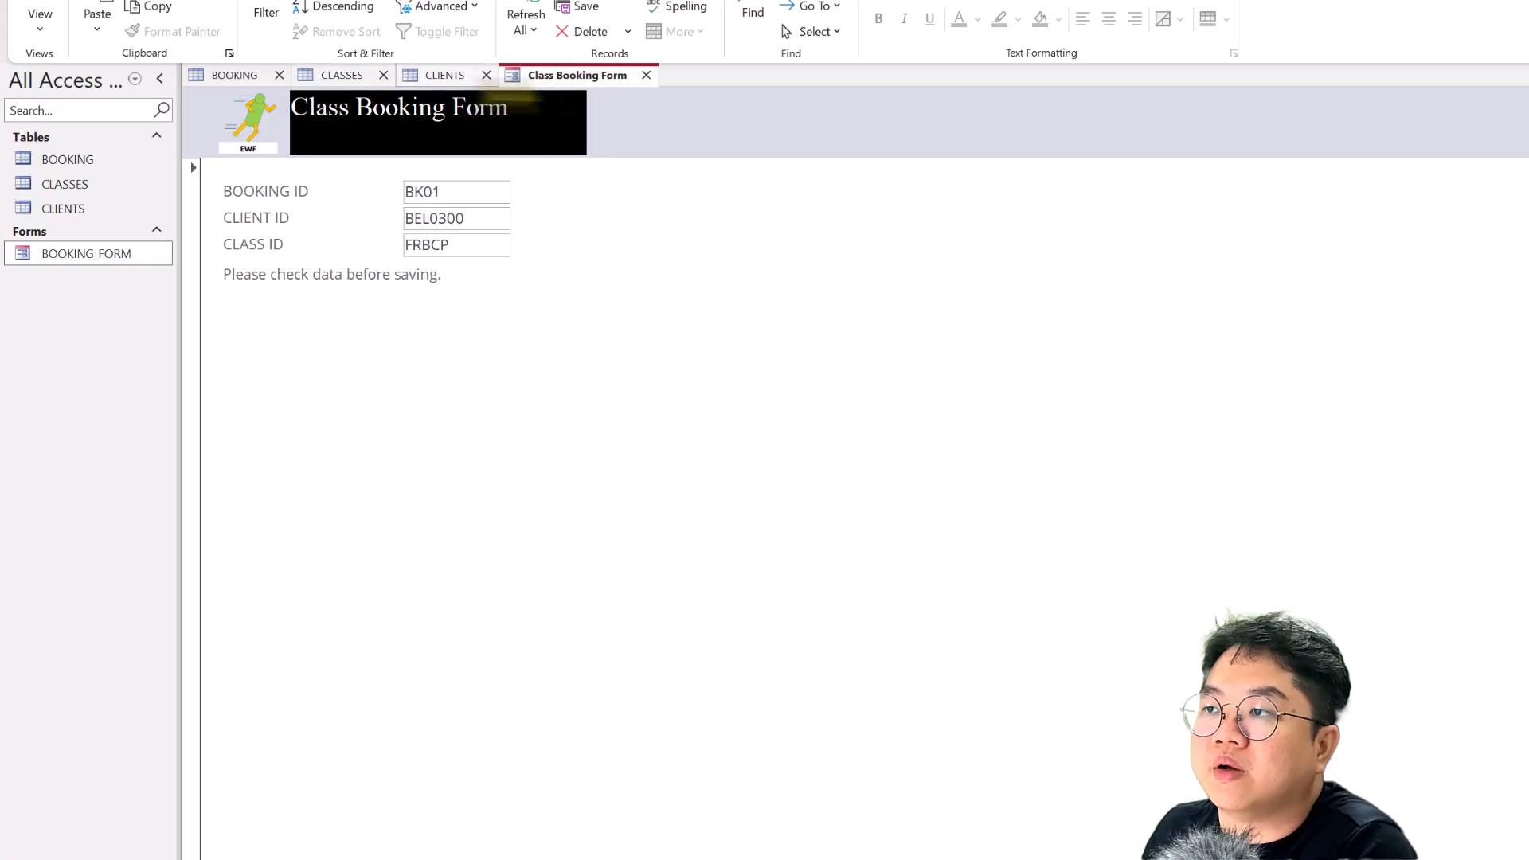
pyautogui.rightClick(565, 80)
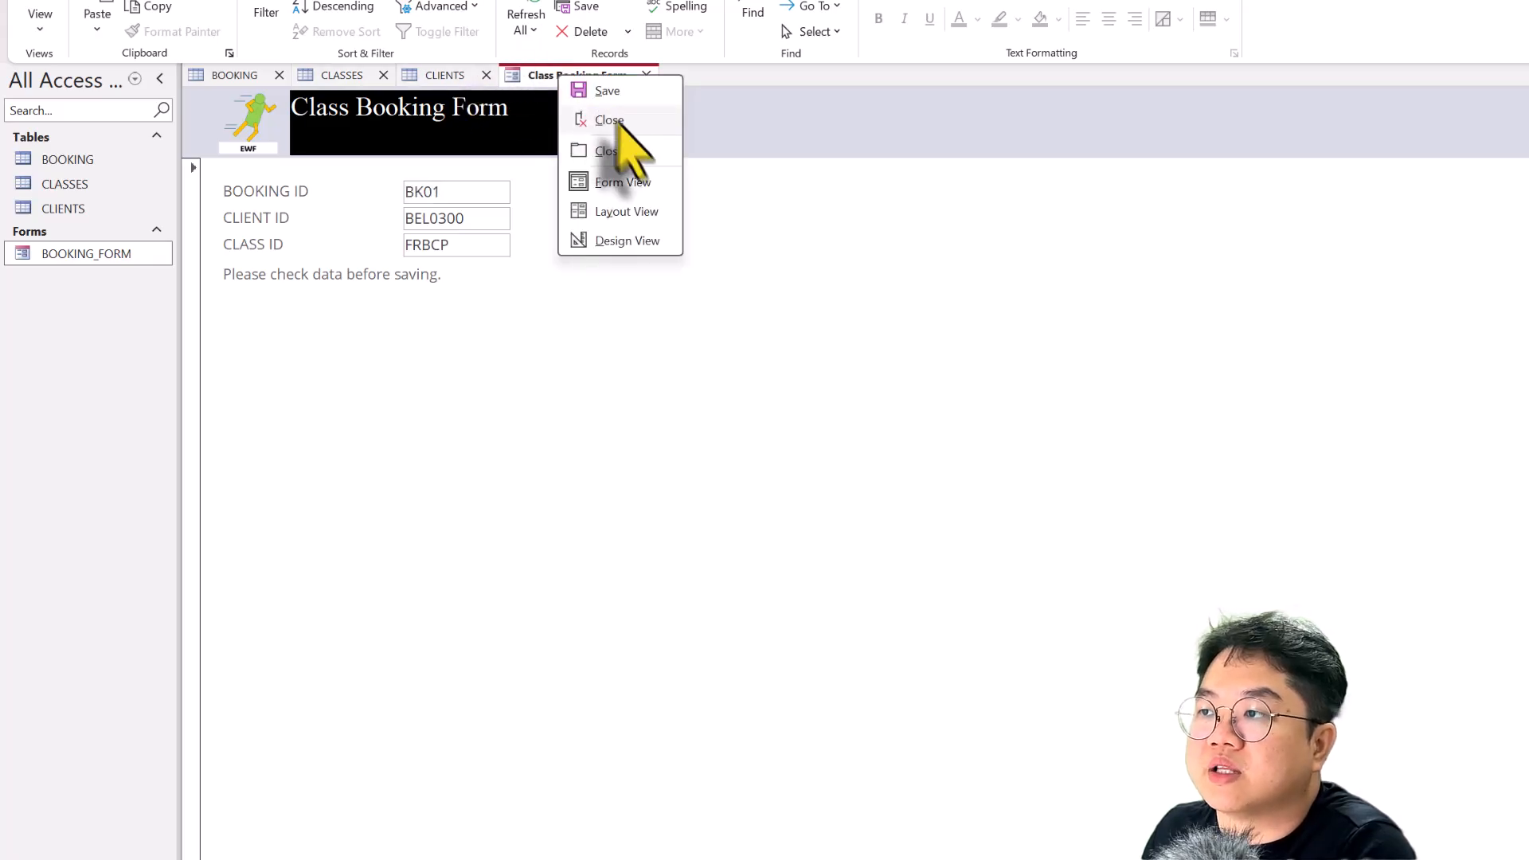
pyautogui.click(623, 120)
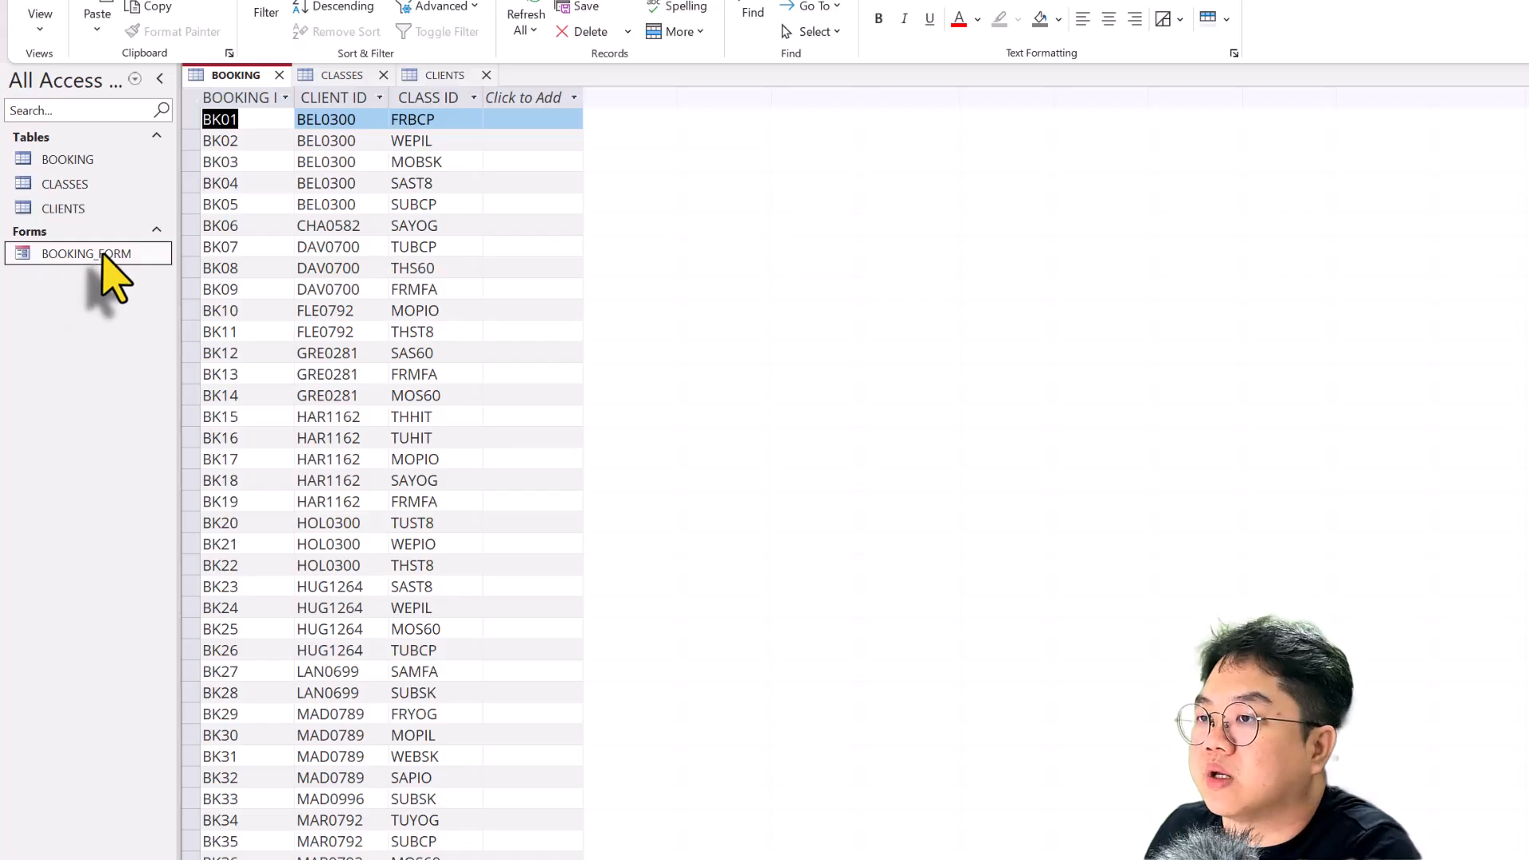
pyautogui.doubleClick(103, 253)
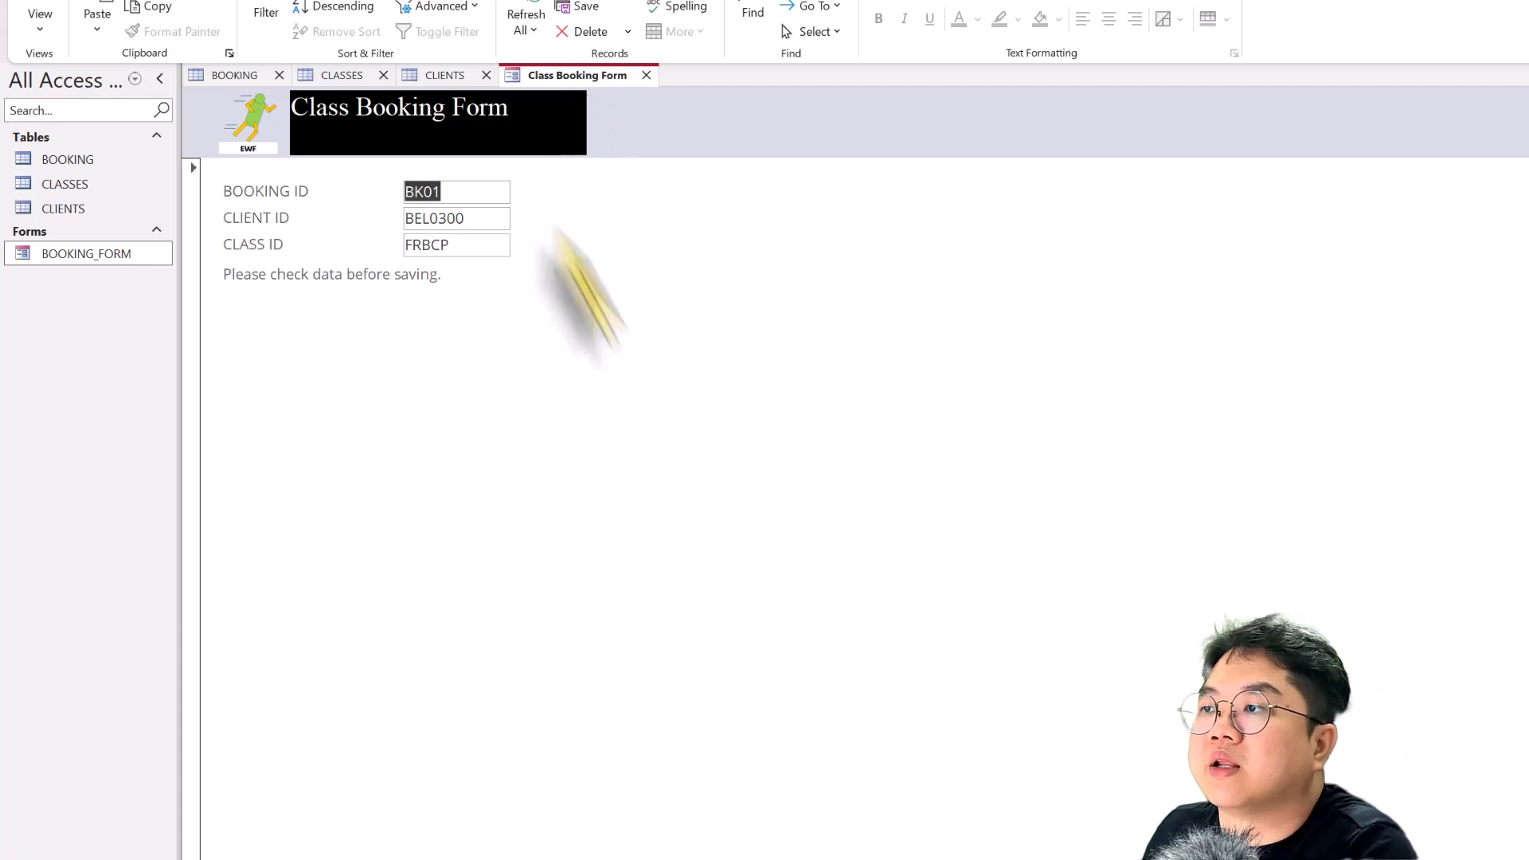
# Read the screenshot evidence instruction for Task A2a on the exam paper in Edge, and return to the form in Access
pyautogui.hotkey('alt', 'Tab')
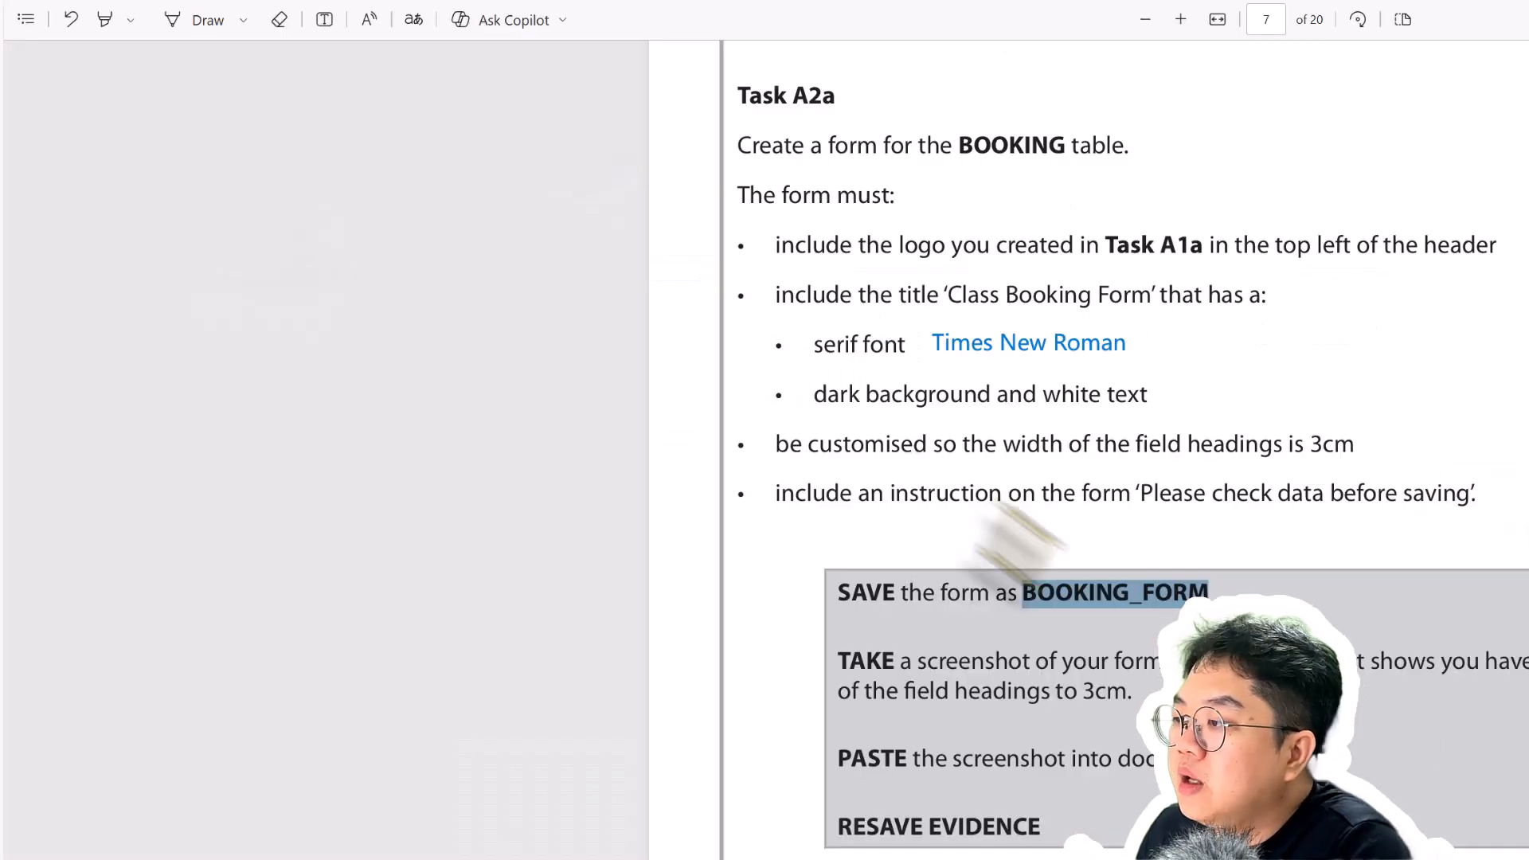
pyautogui.moveTo(1127, 687); pyautogui.dragTo(809, 642)
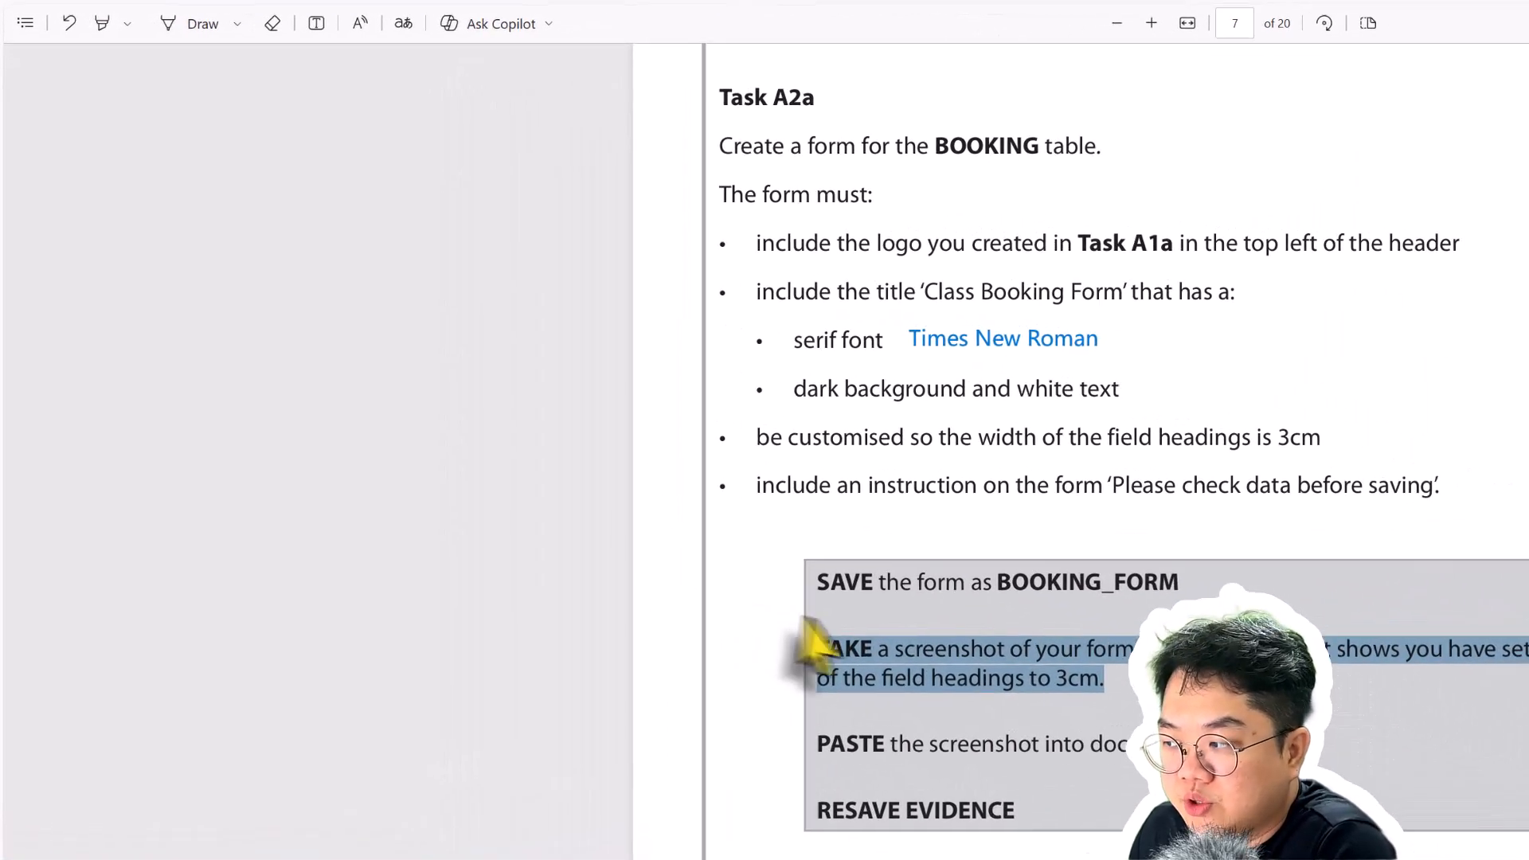
pyautogui.click(516, 456)
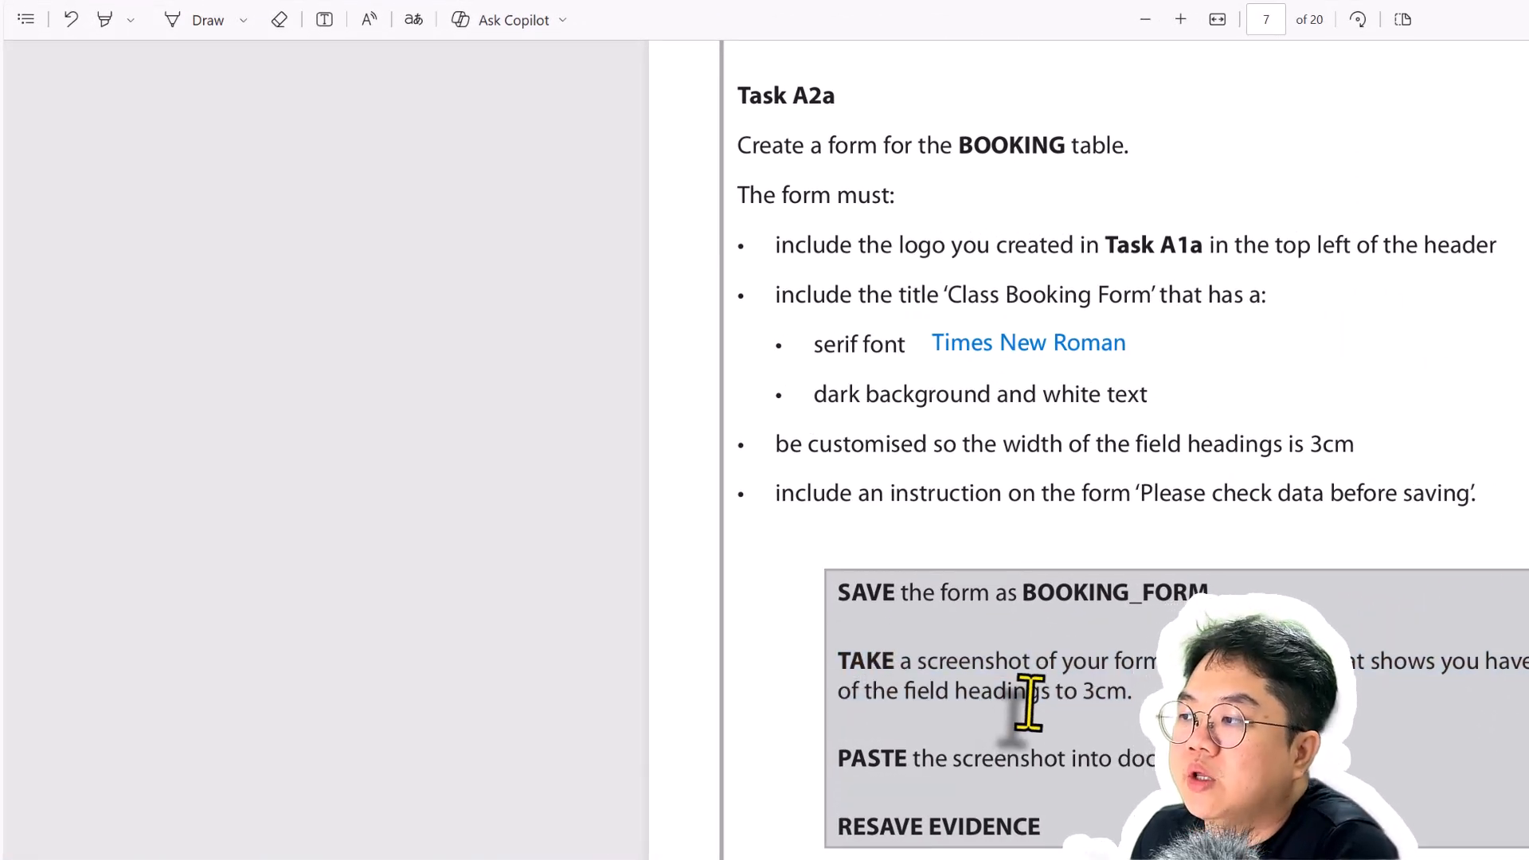
pyautogui.moveTo(1152, 665); pyautogui.dragTo(785, 648)
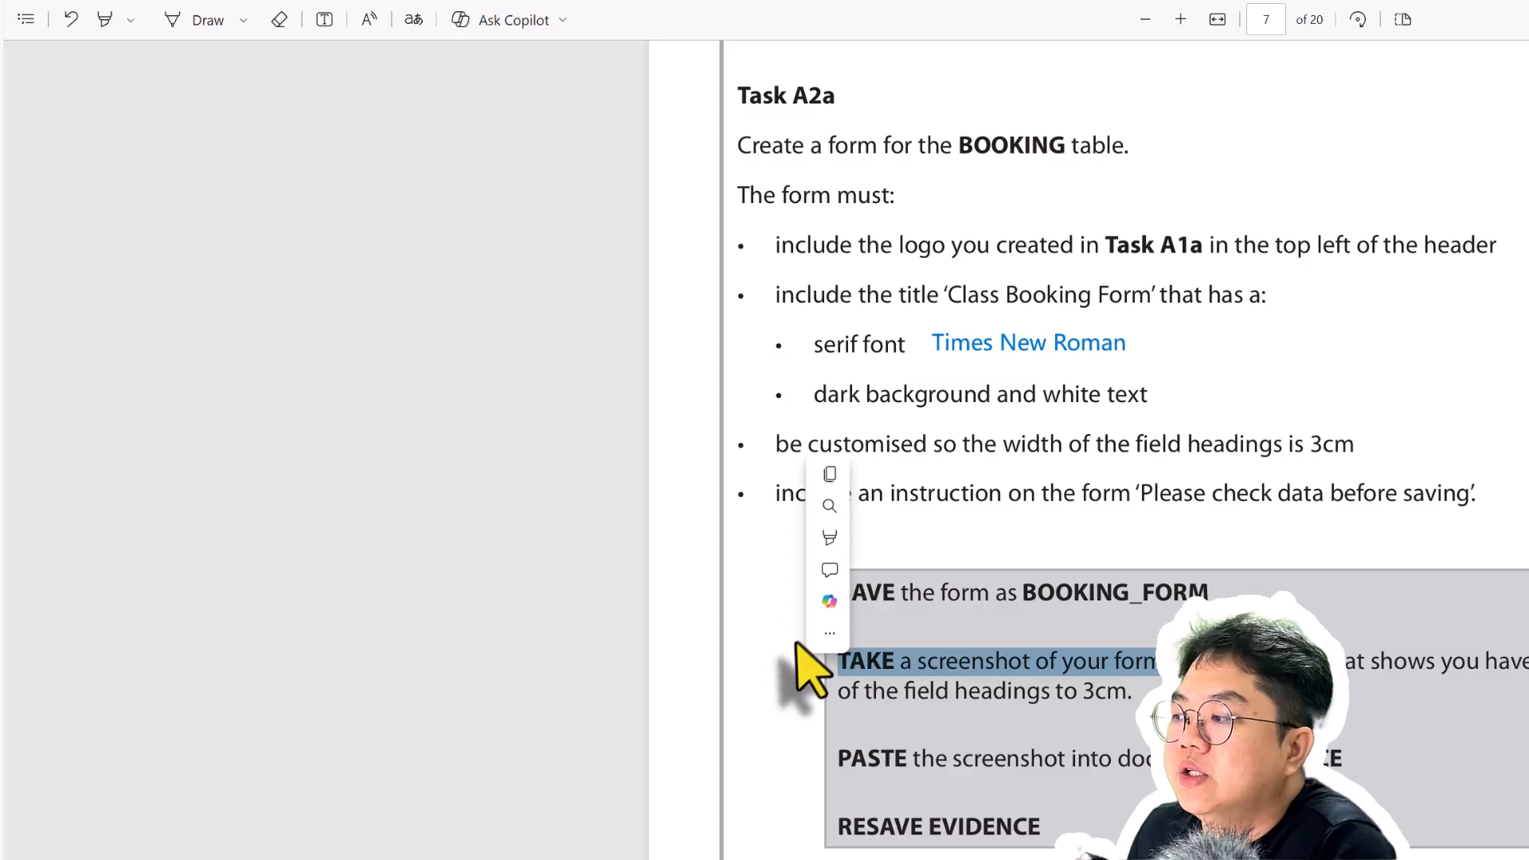
pyautogui.click(617, 390)
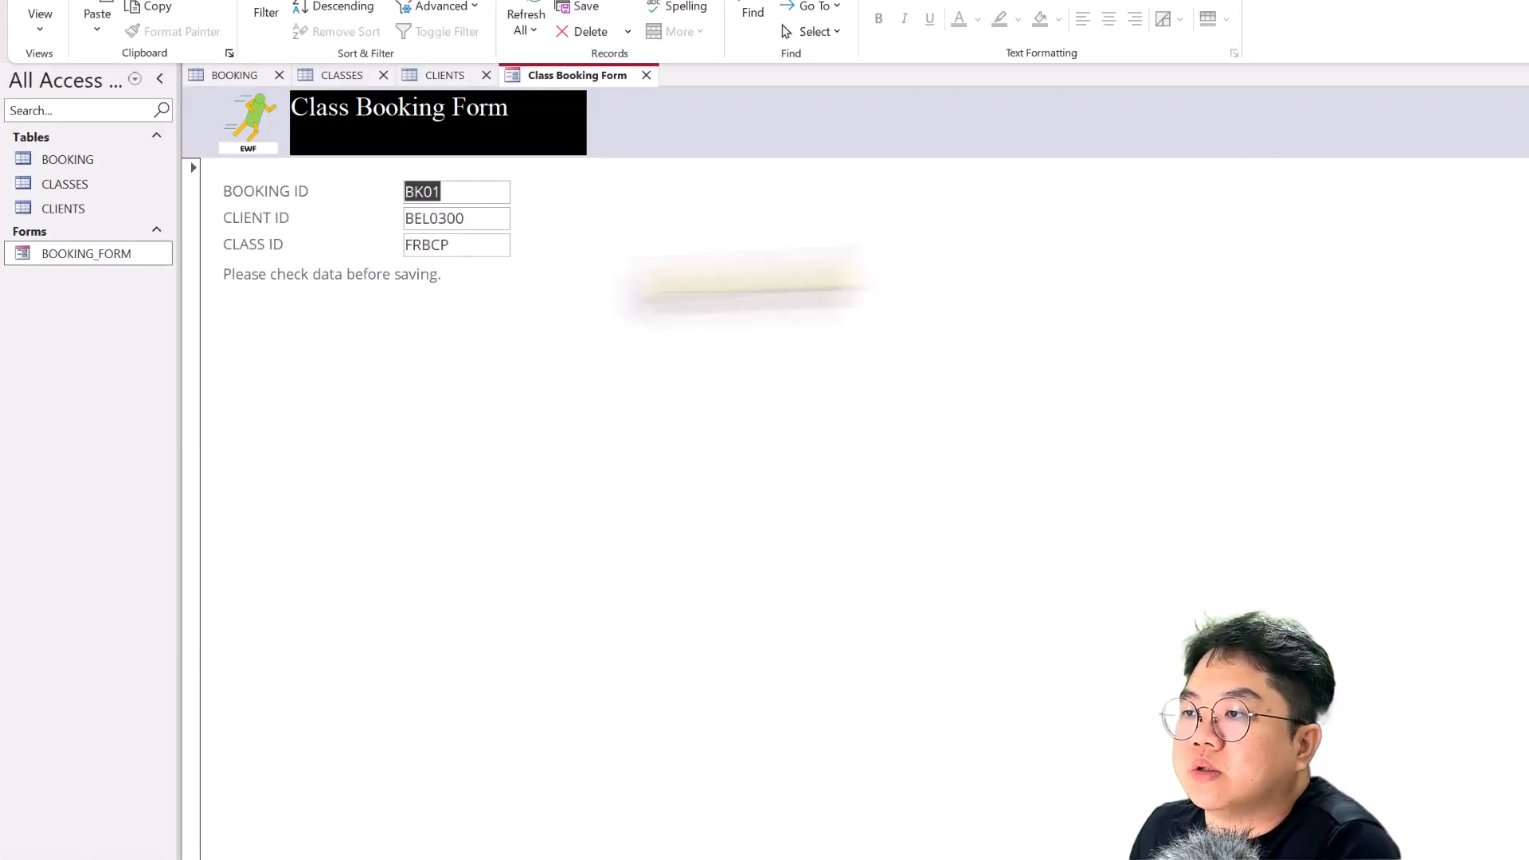
# In Design View, set the width of the BOOKING ID, CLIENT ID and CLASS ID headings together to 3cm, with the Property Sheet shown
pyautogui.click(40, 137)
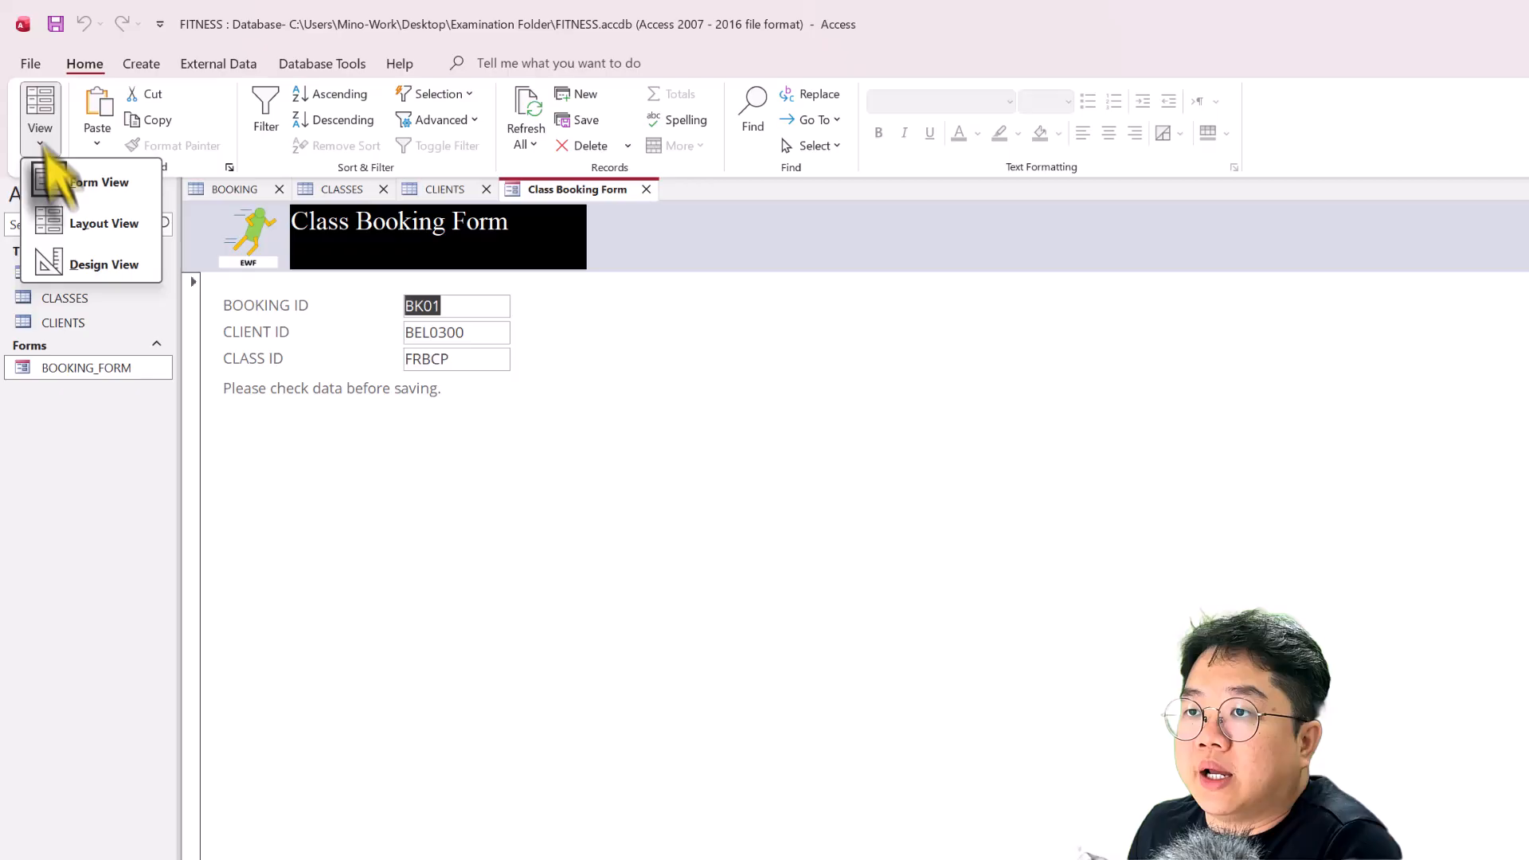
pyautogui.click(88, 265)
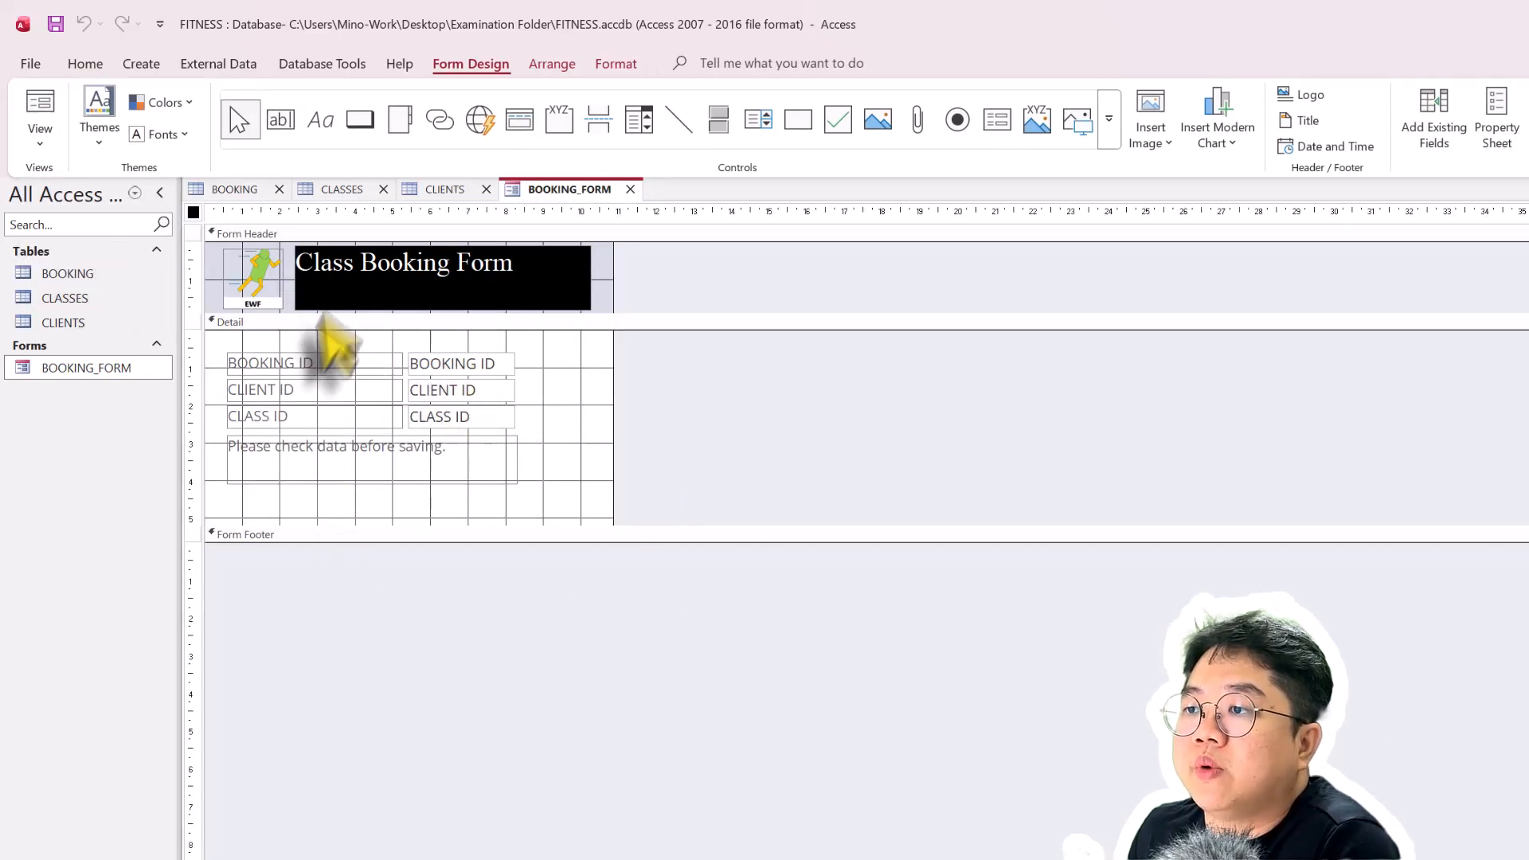
pyautogui.click(295, 363)
pyautogui.click(359, 390)
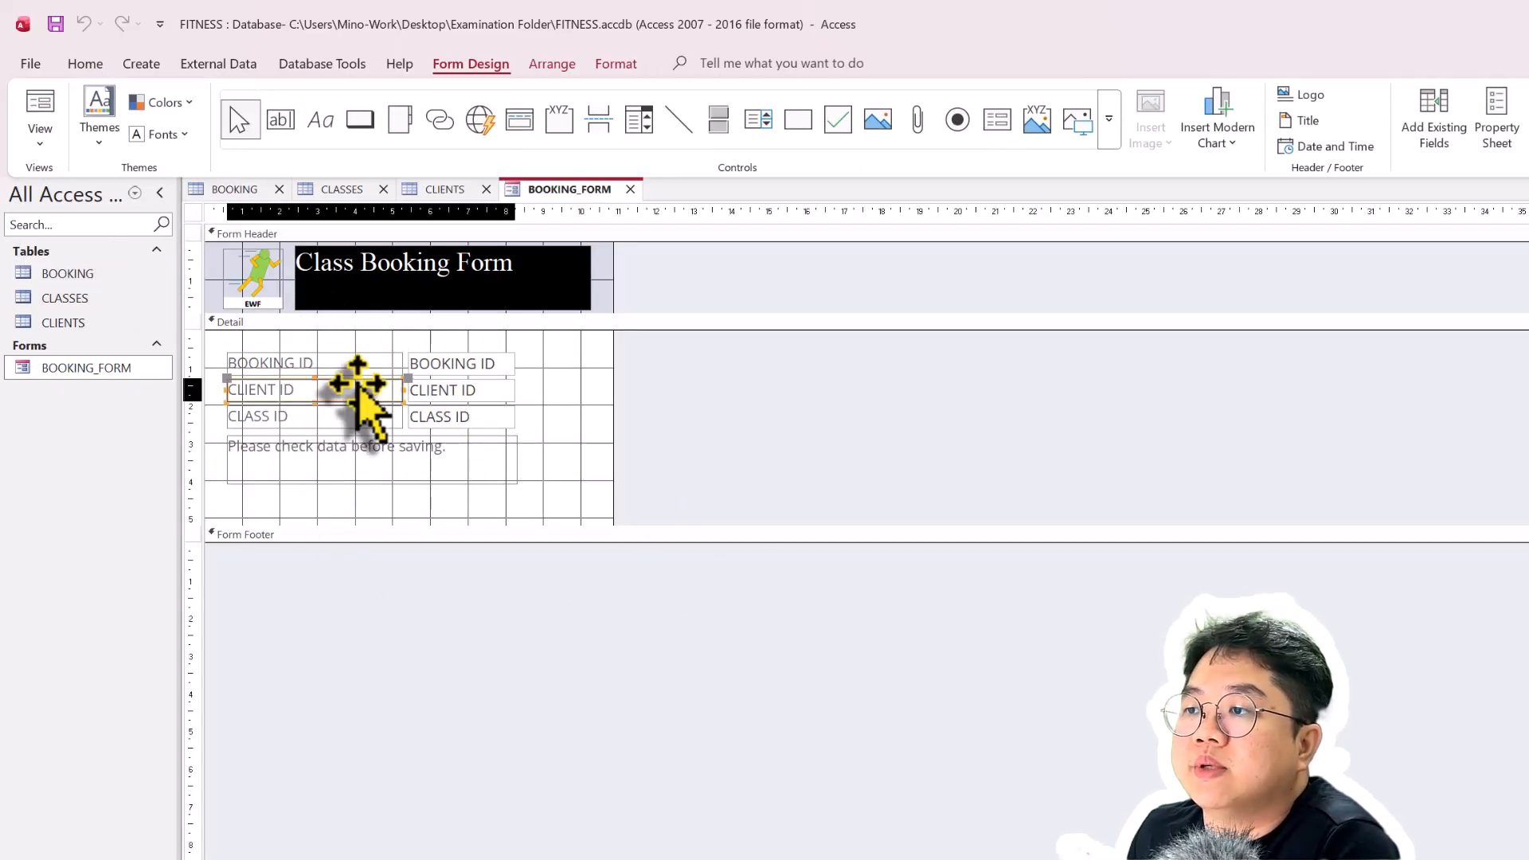
pyautogui.click(356, 416)
pyautogui.keyDown('shift'); pyautogui.click(363, 369); pyautogui.keyUp('shift')
pyautogui.keyDown('shift'); pyautogui.click(352, 393); pyautogui.keyUp('shift')
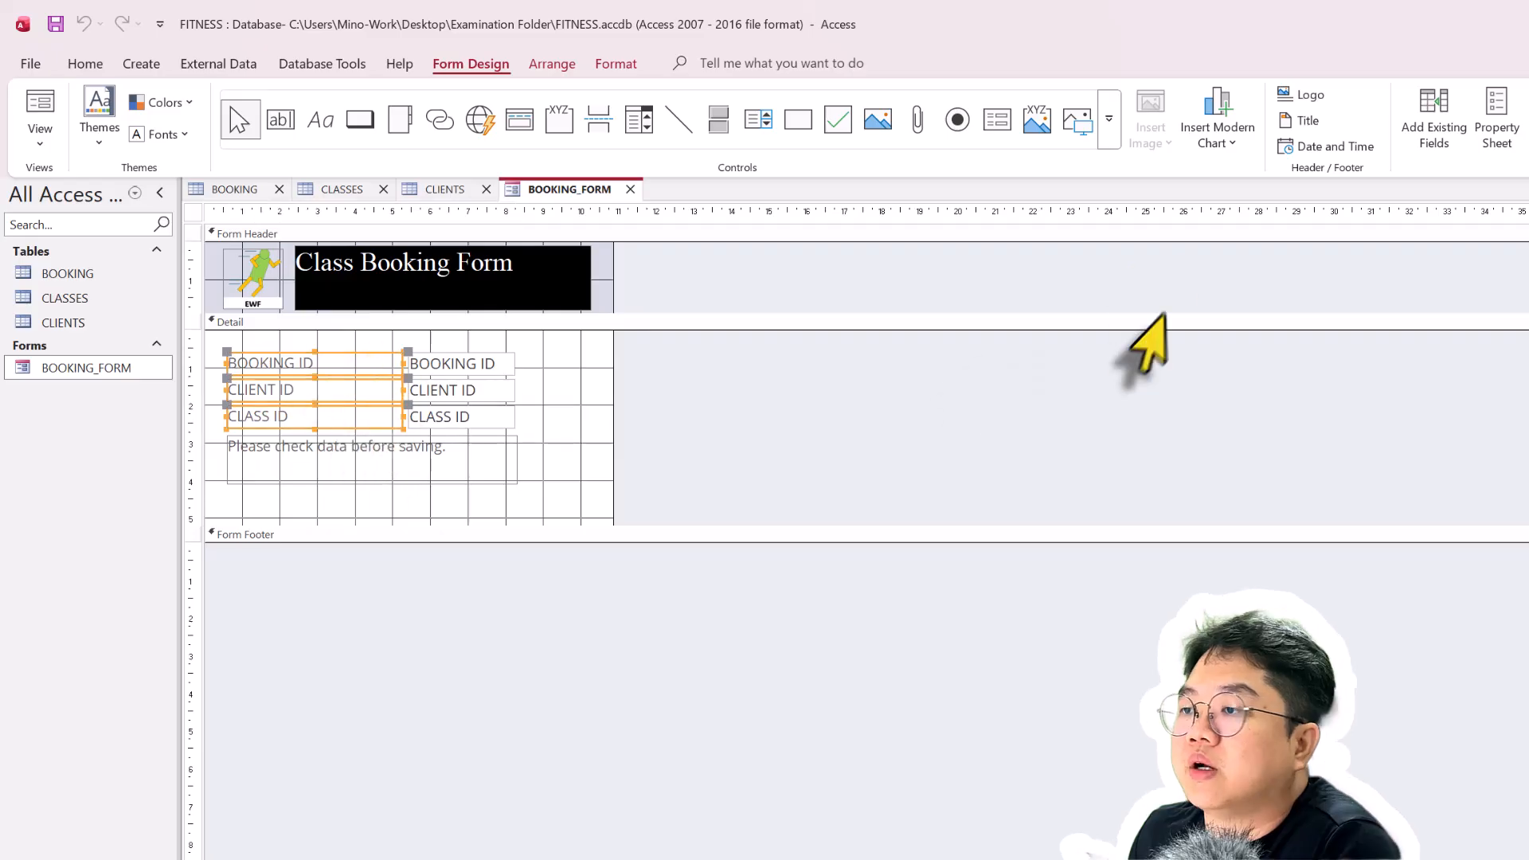
pyautogui.click(708, 104)
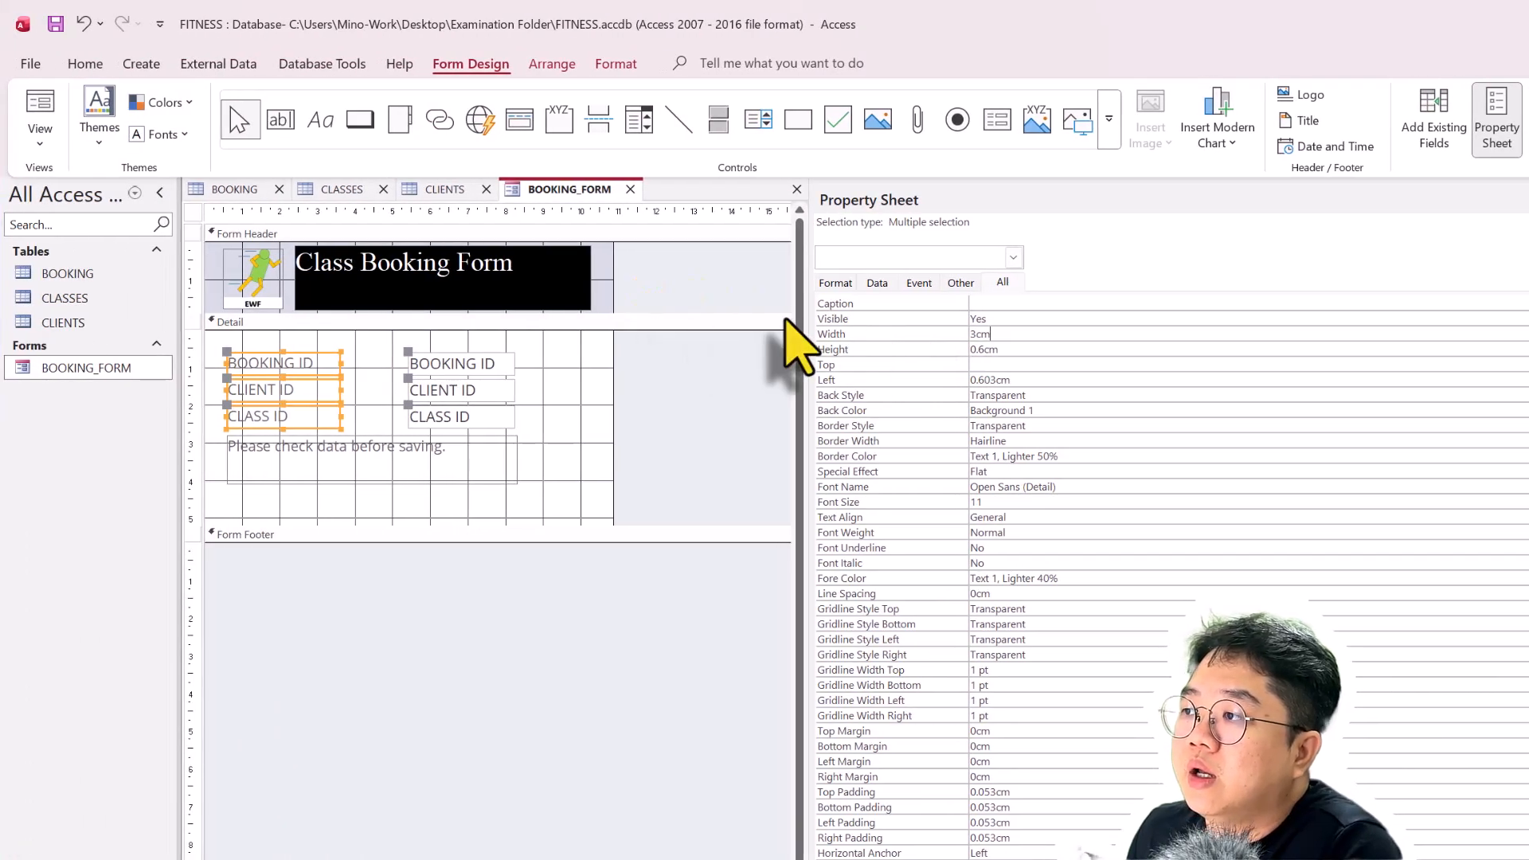
# Widen the Property Sheet and capture a screenshot of the form design together with the headings' width setting
pyautogui.moveTo(811, 321); pyautogui.dragTo(624, 321)
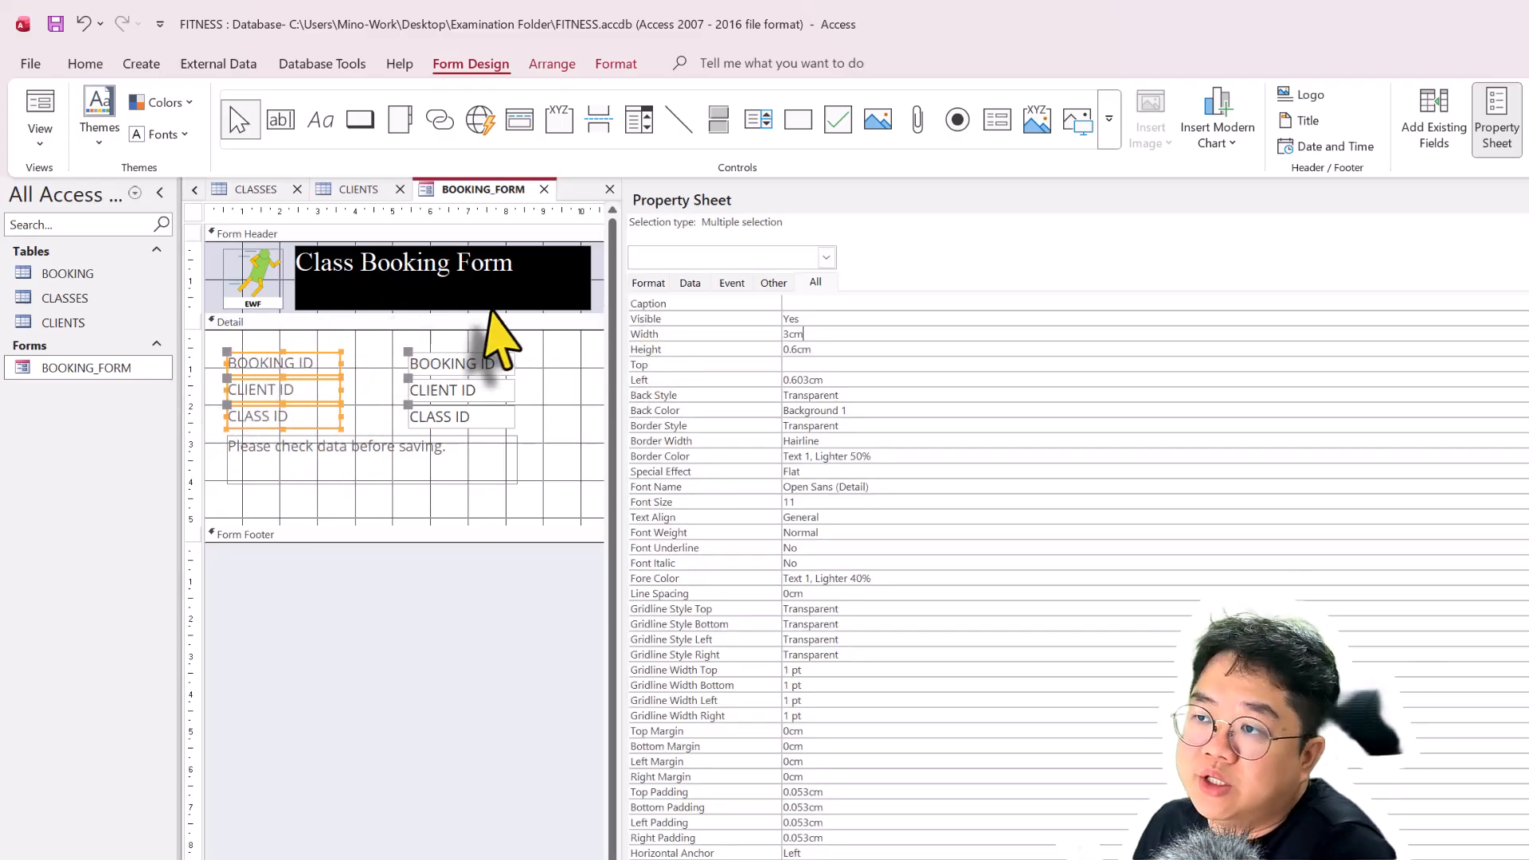
pyautogui.press('super+shift+s')
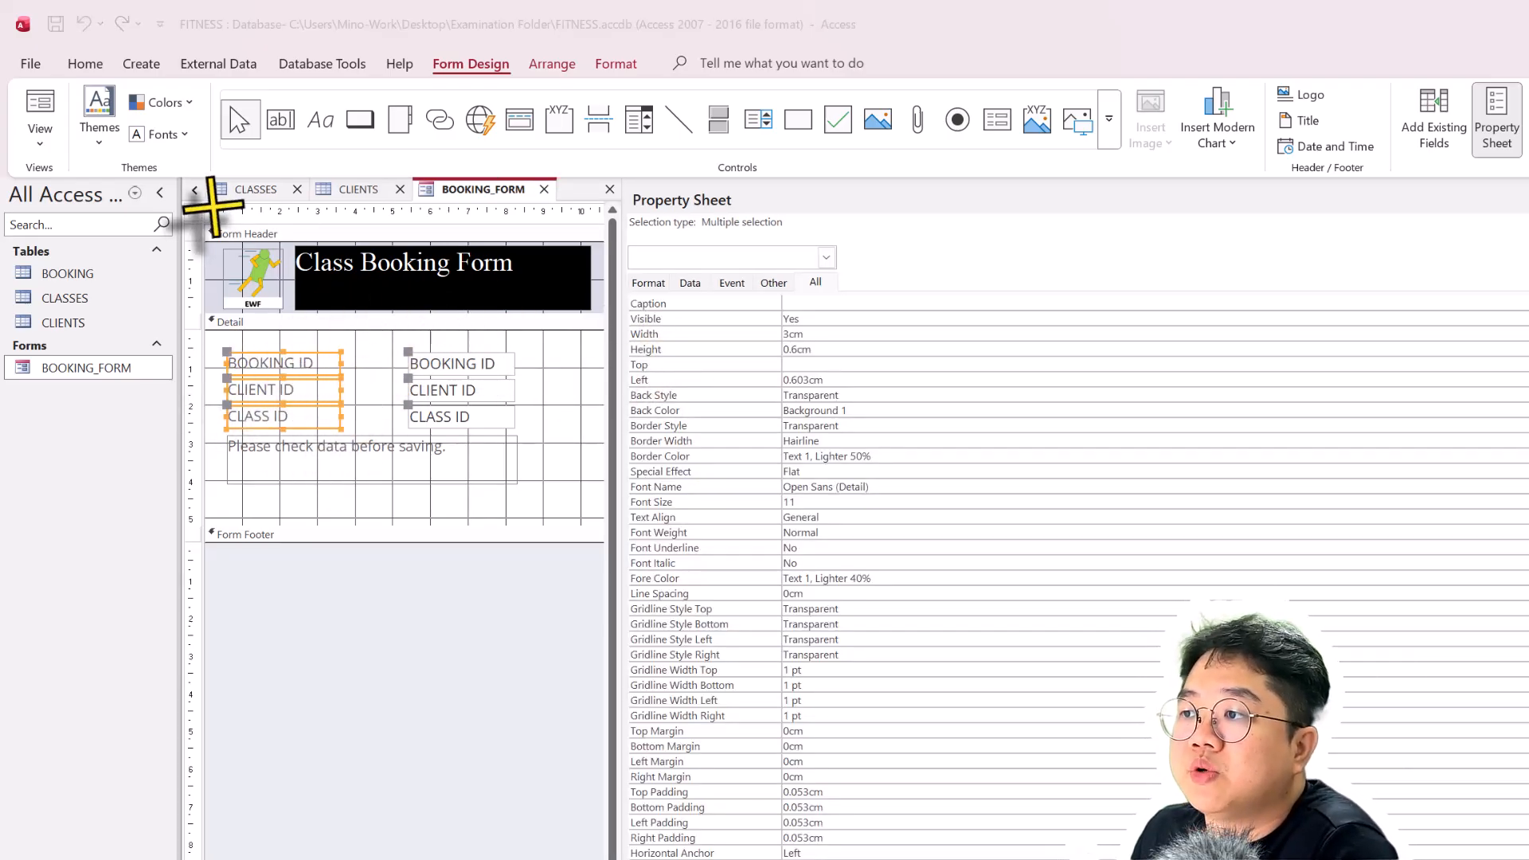
pyautogui.moveTo(192, 194); pyautogui.dragTo(836, 540)
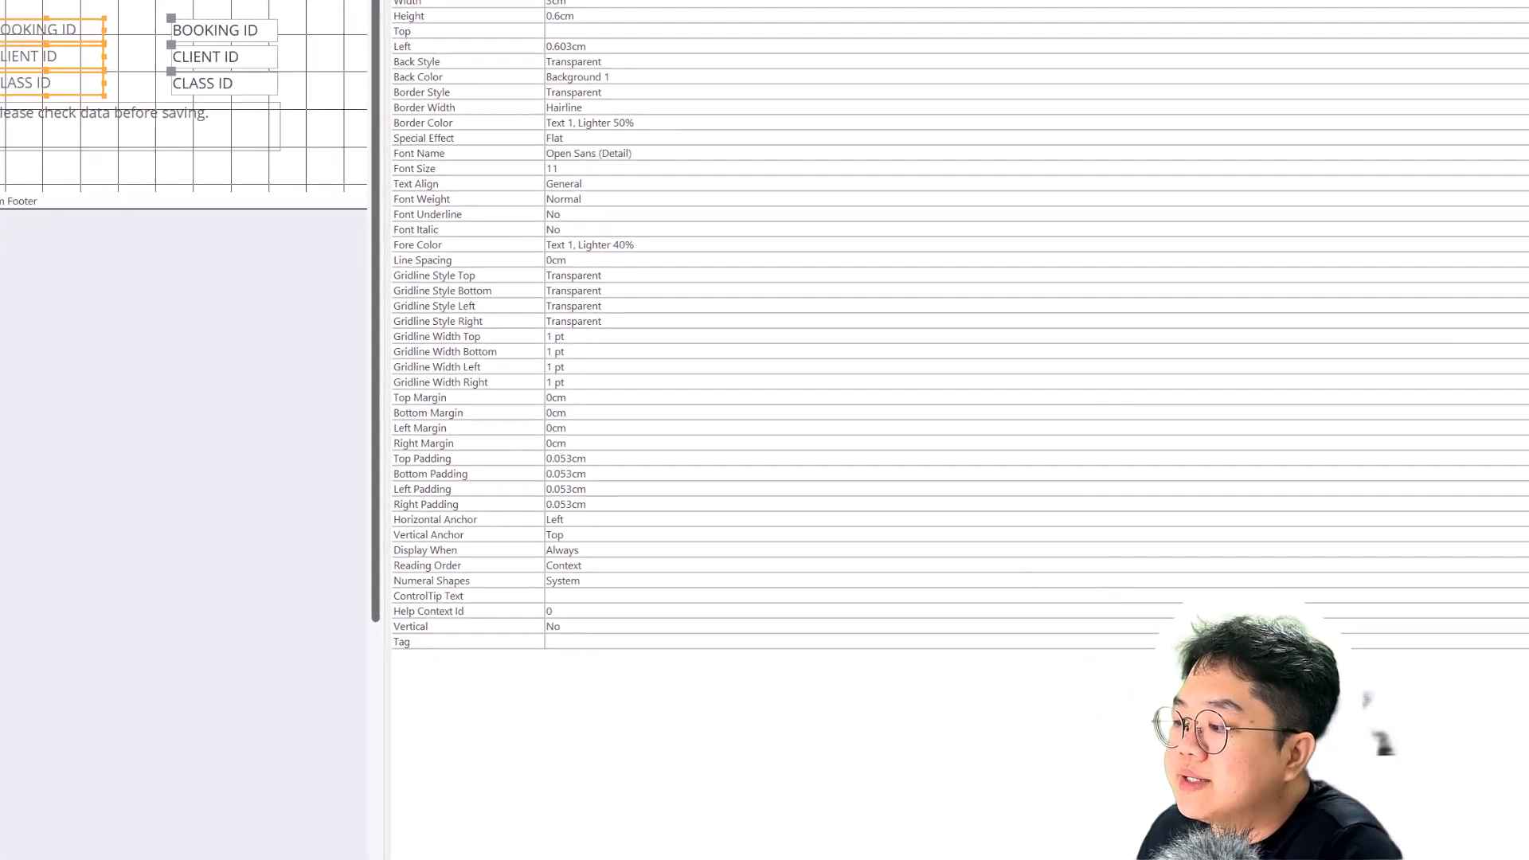
# Check where the screenshot belongs on the exam paper and open the EVIDENCE Word document from the Examination Folder
pyautogui.moveTo(803, 838)
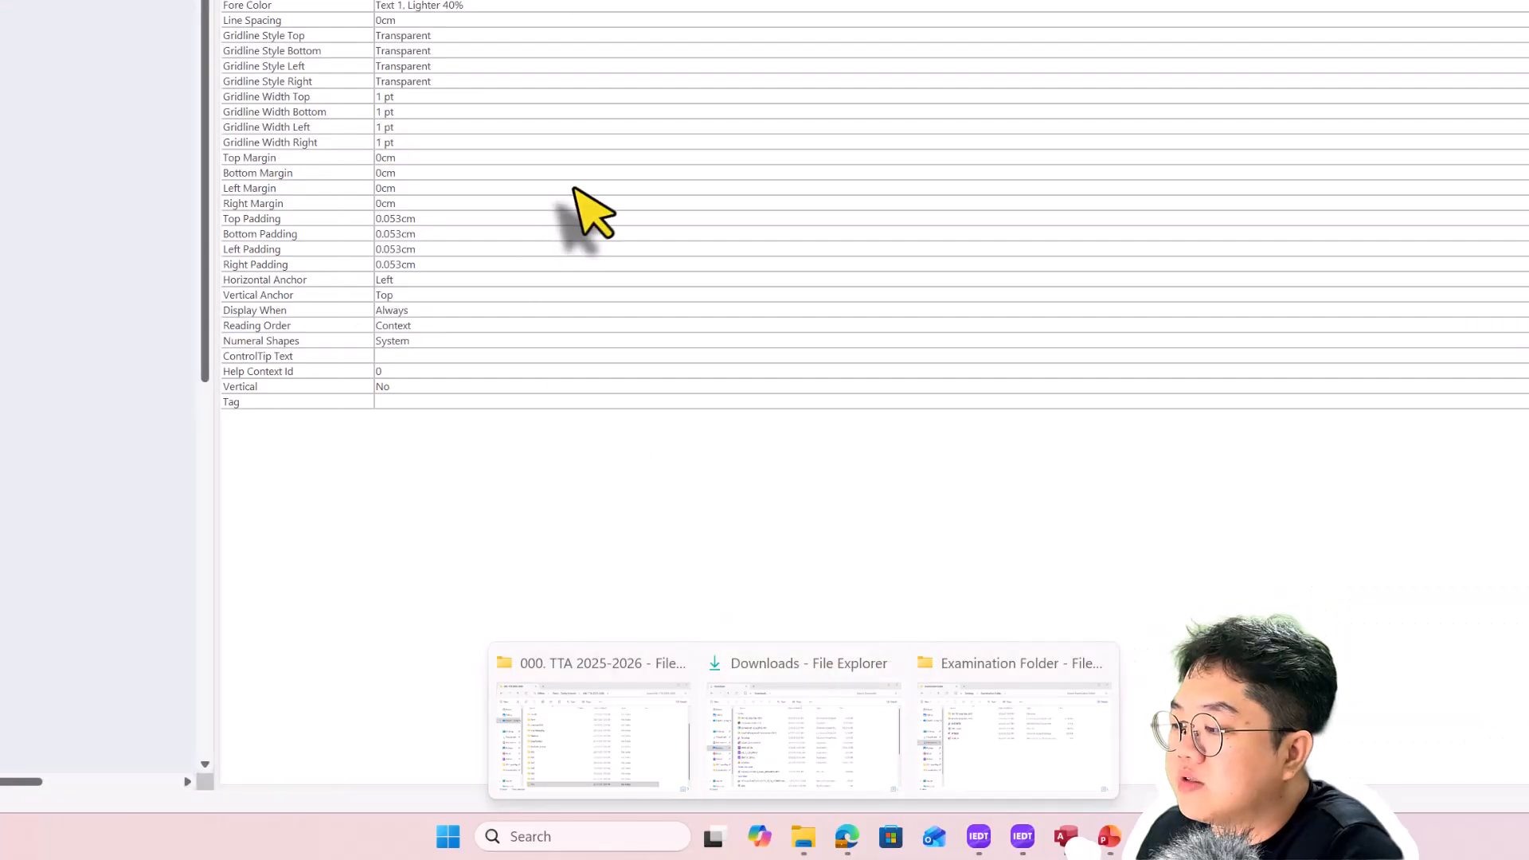
pyautogui.hotkey('alt', 'Tab')
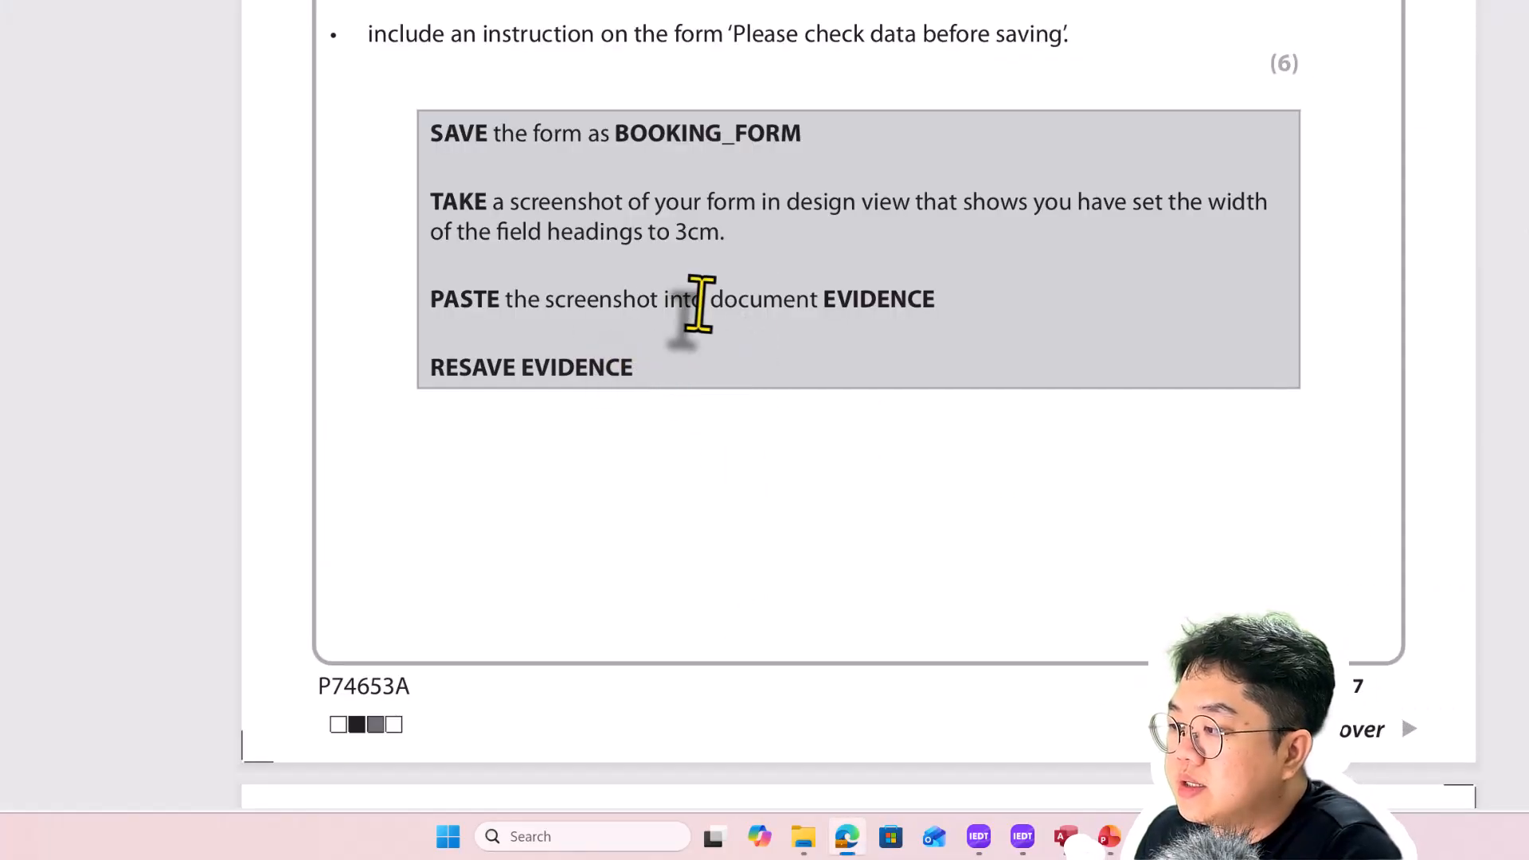
pyautogui.hotkey('alt', 'Tab')
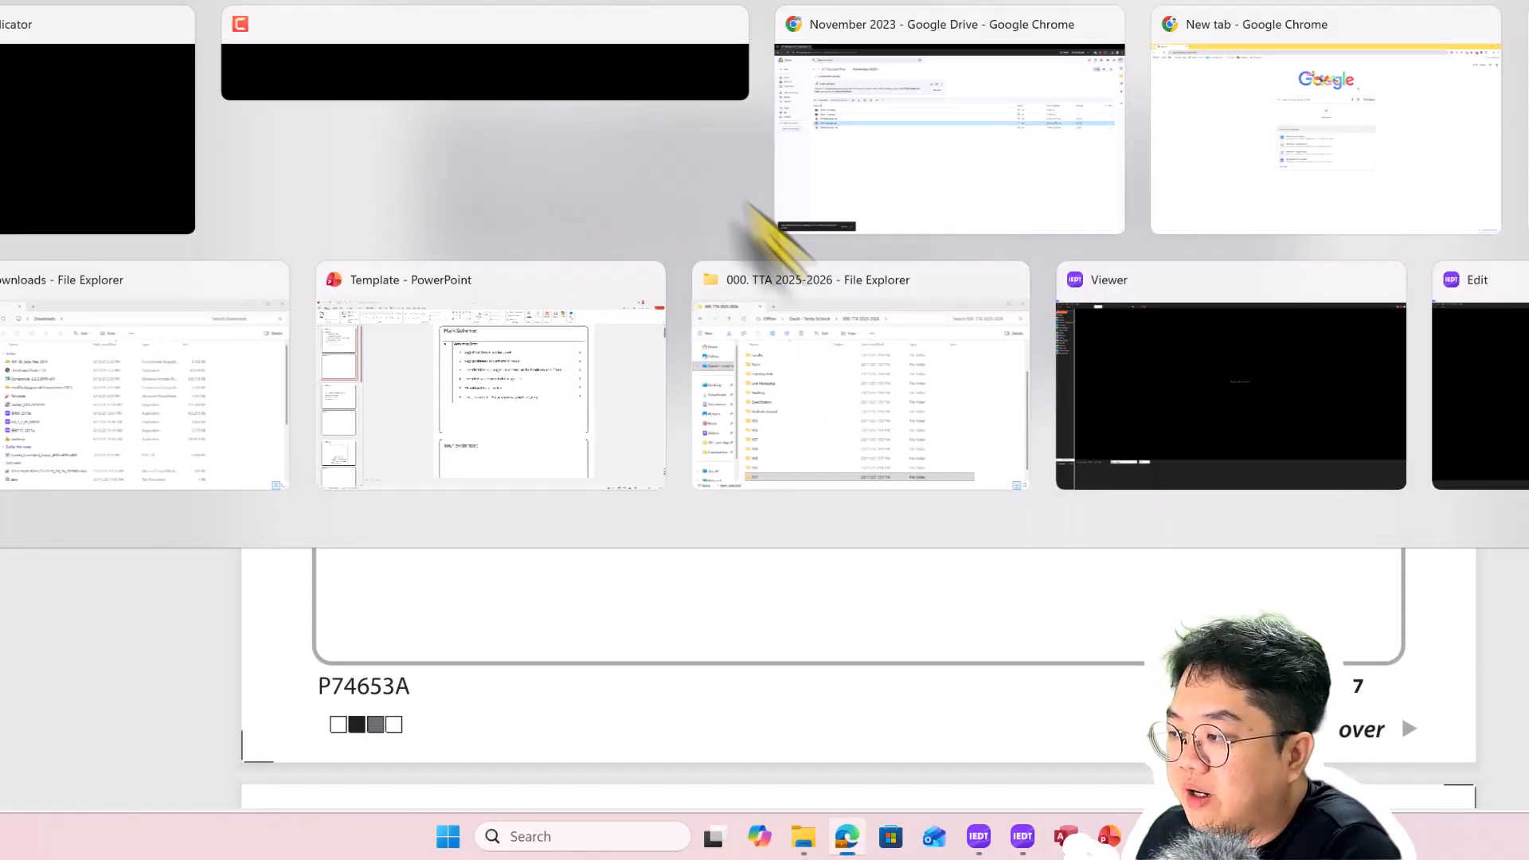
pyautogui.hotkey('alt', 'Tab')
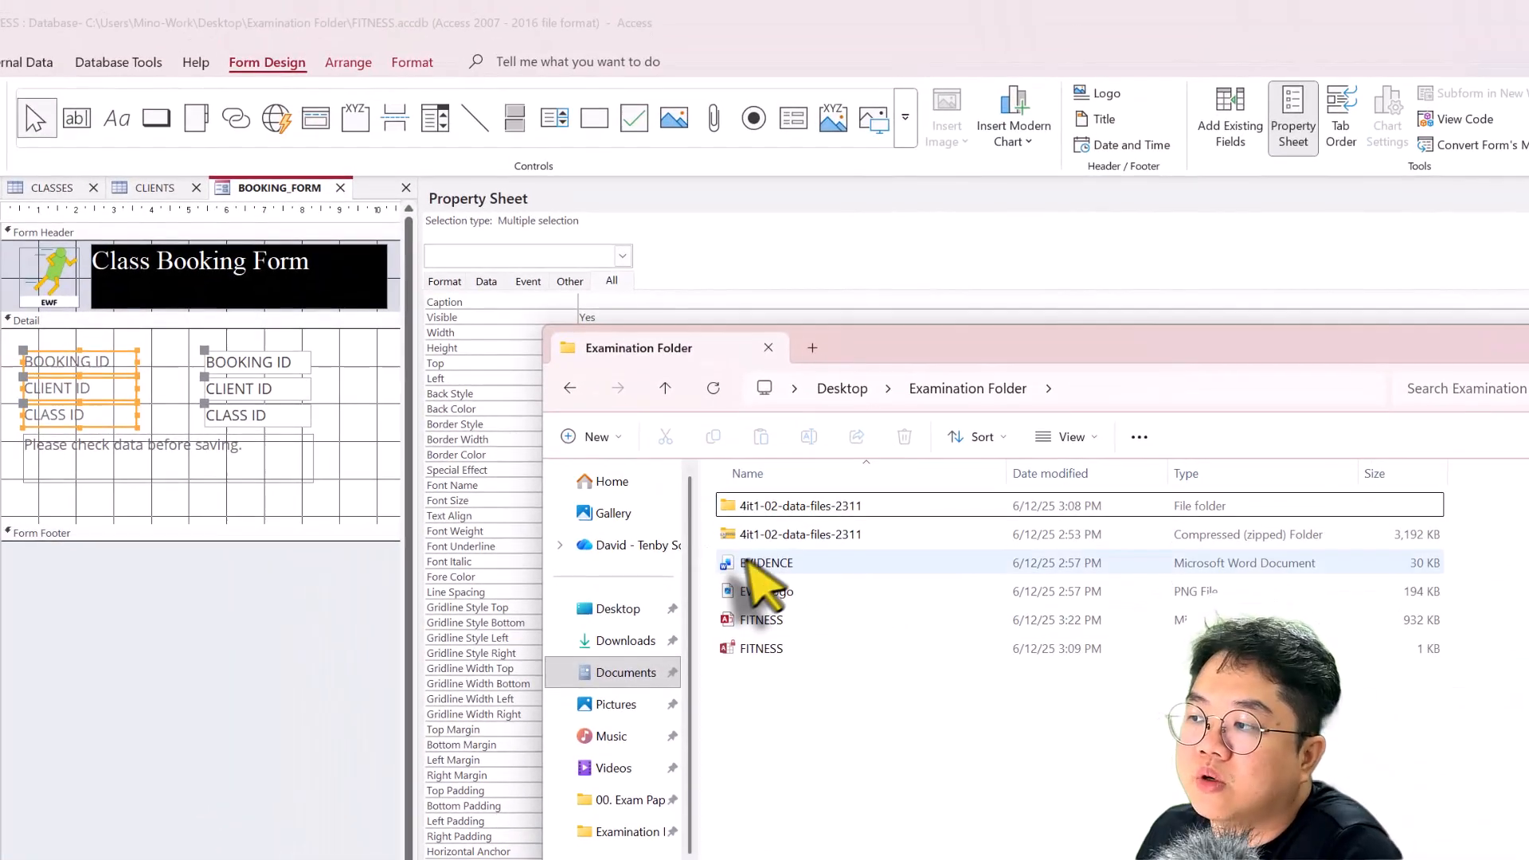
pyautogui.click(584, 18)
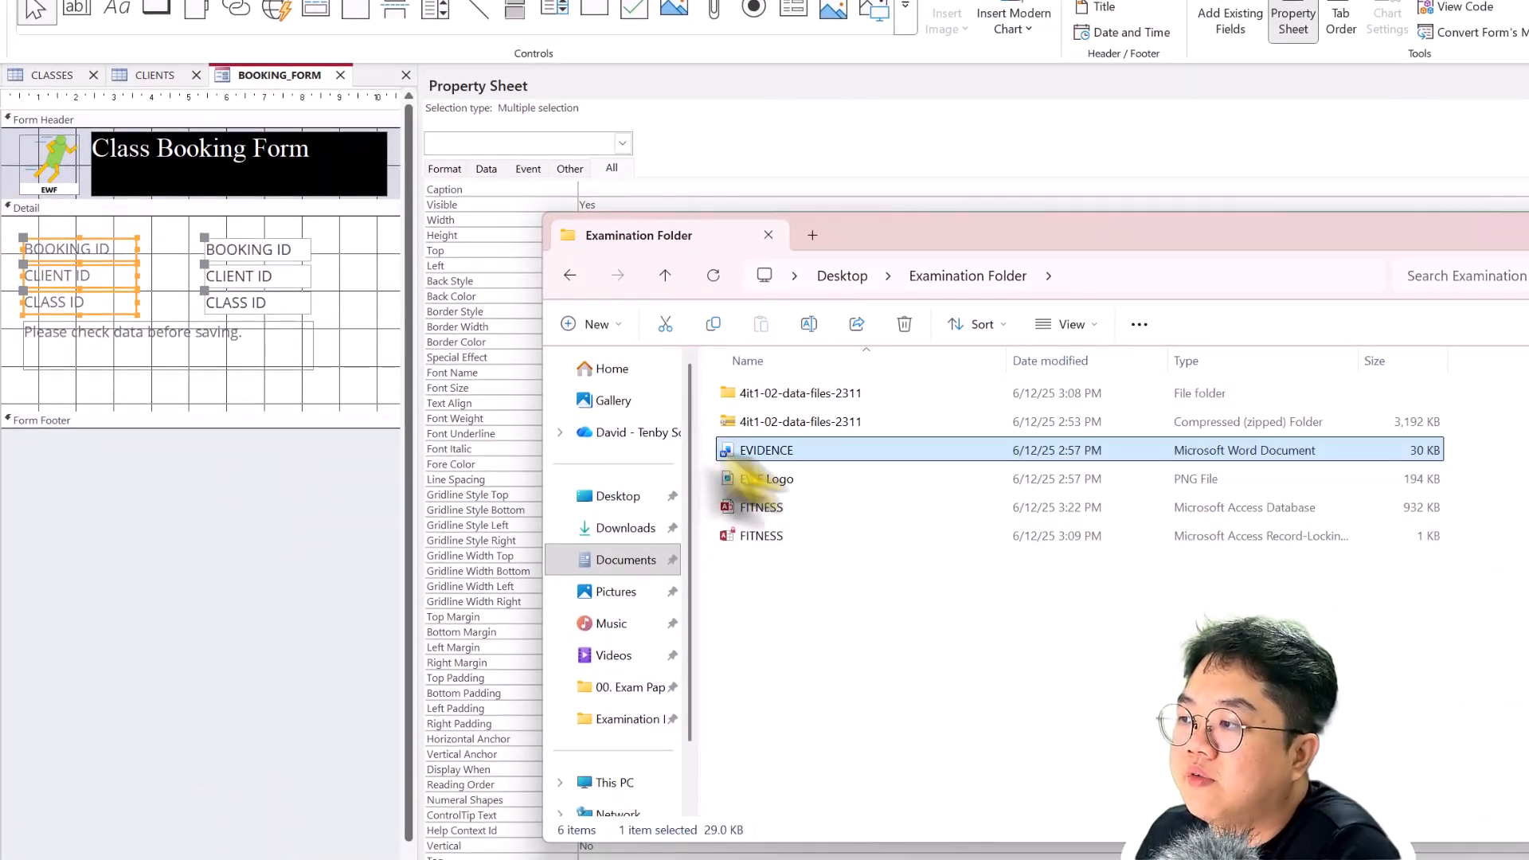
pyautogui.doubleClick(767, 450)
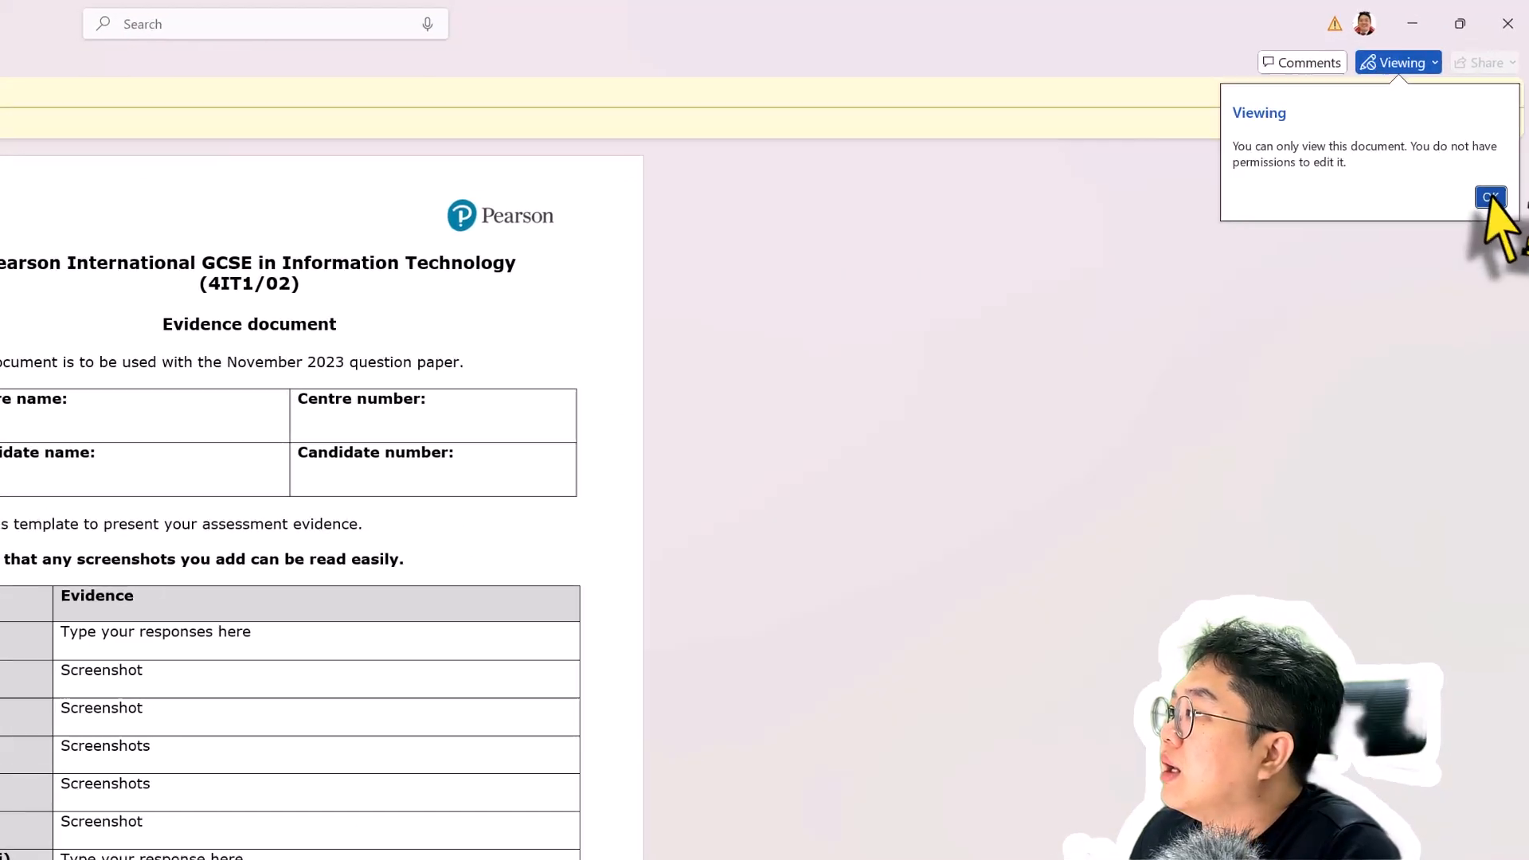
# Dismiss the view-only notice and enable editing of the EVIDENCE document
pyautogui.click(1488, 195)
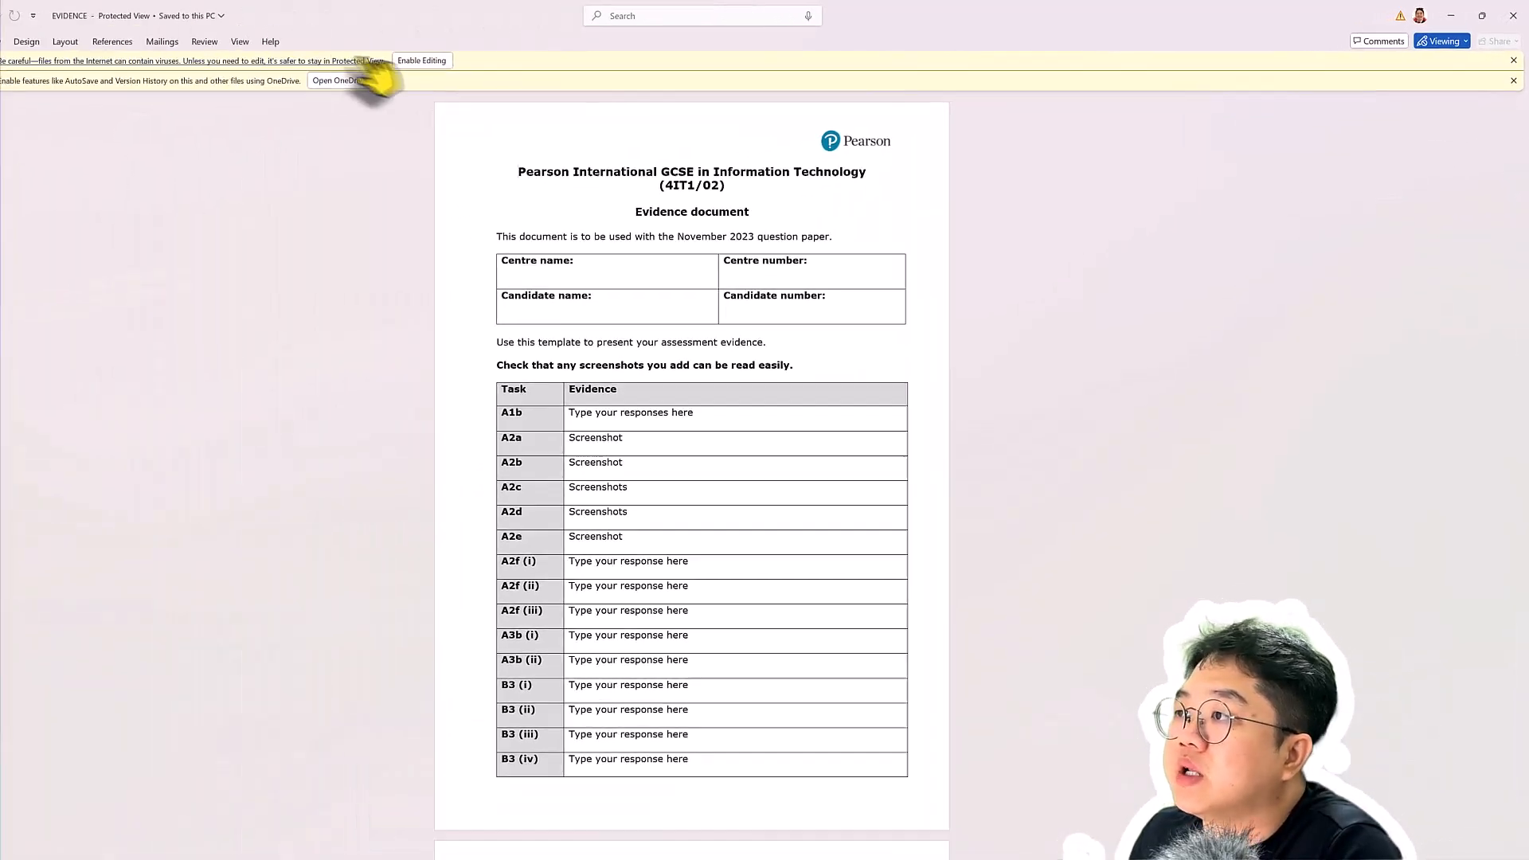
pyautogui.click(421, 60)
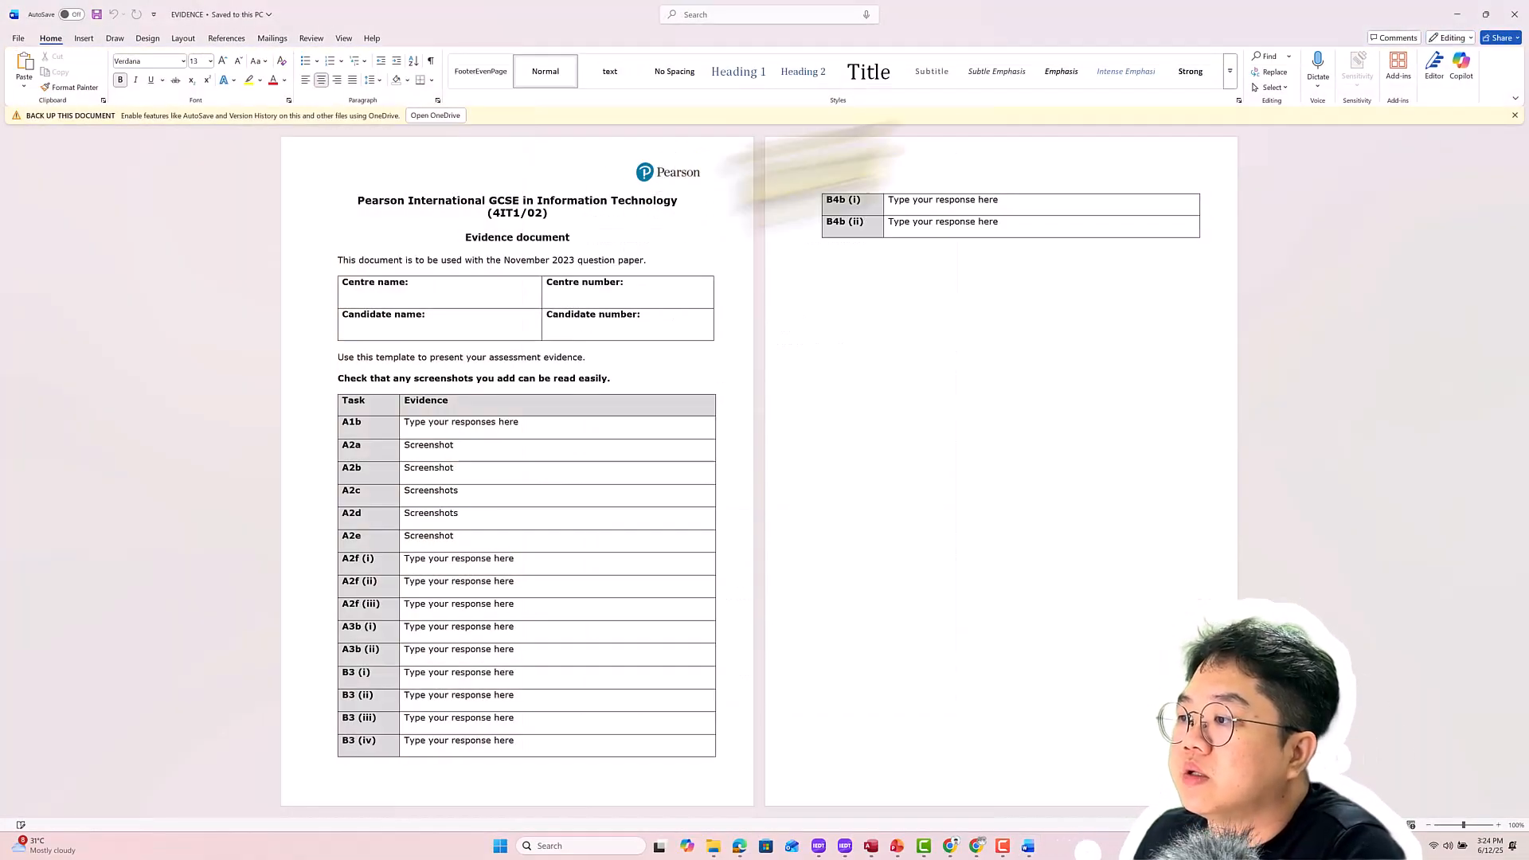
pyautogui.scroll(7, 977, 355)
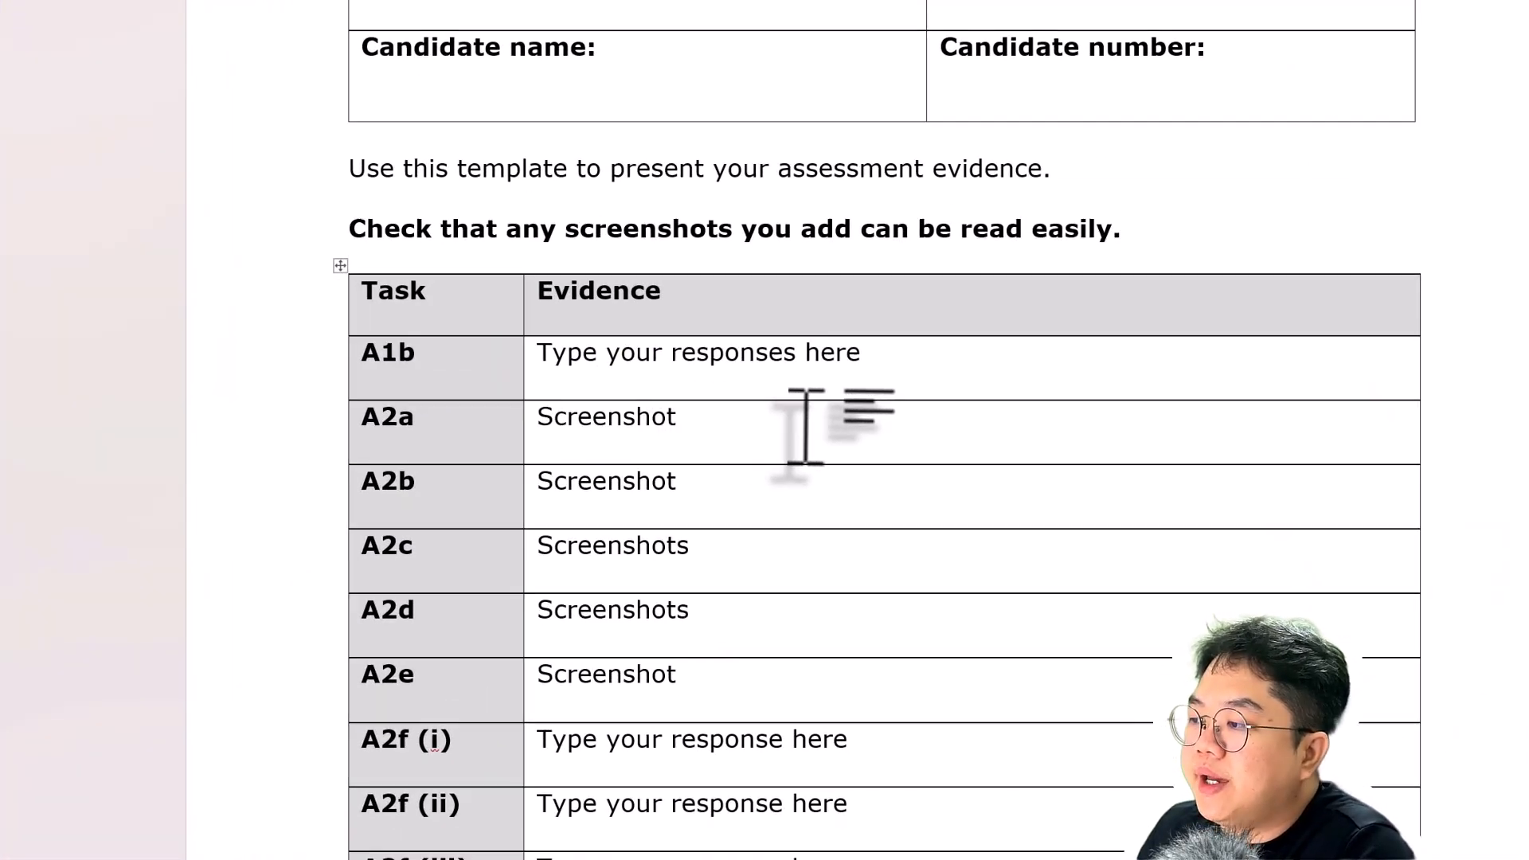
# Paste the captured form design screenshot on a new line under "Screenshot" in the A2a evidence row and check that it is readable
pyautogui.click(806, 426)
pyautogui.press('Return')
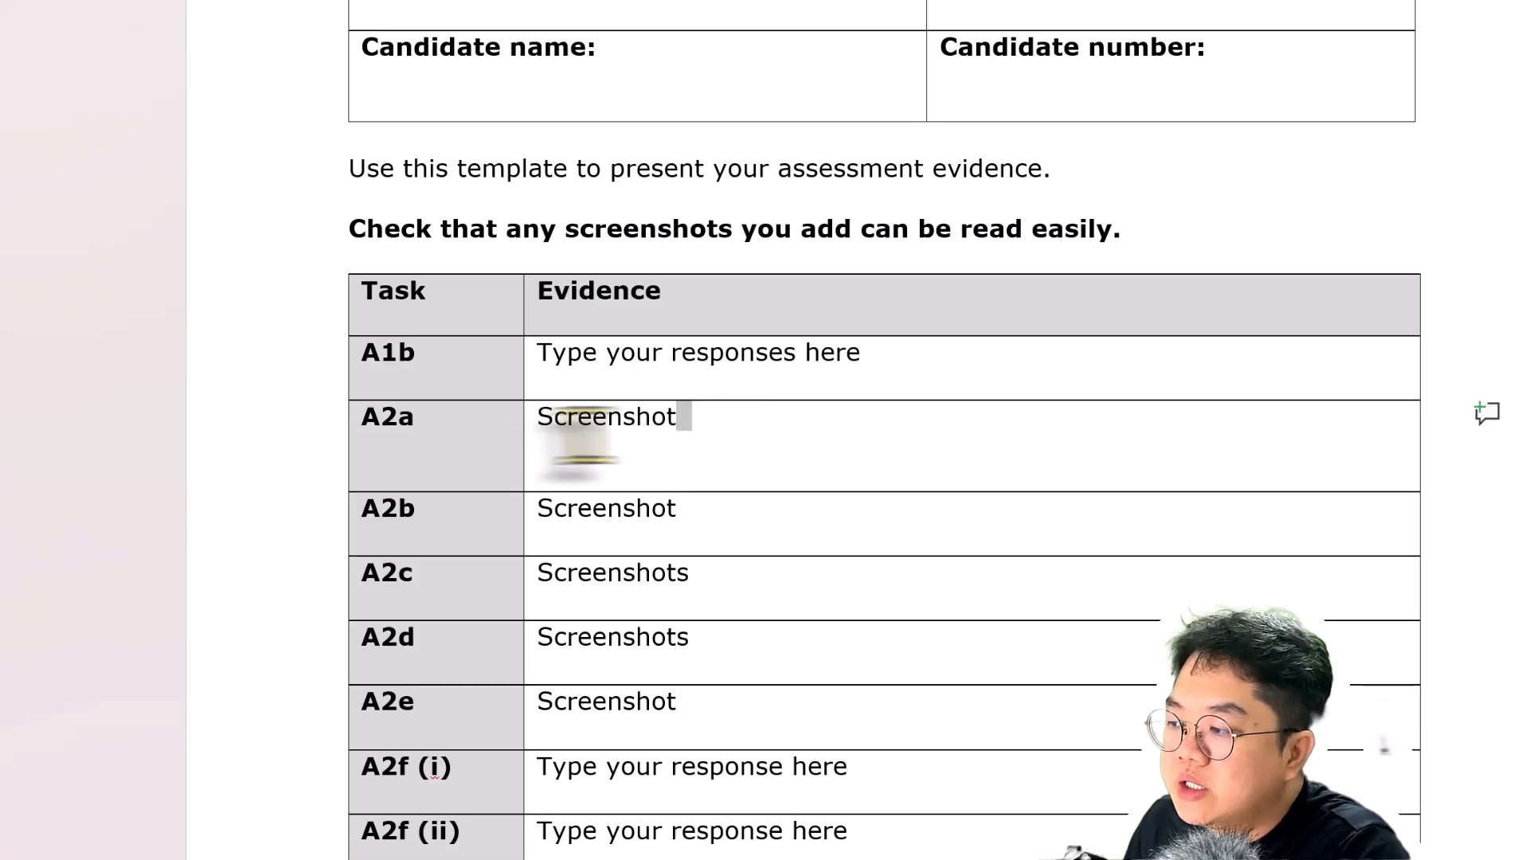
pyautogui.moveTo(581, 446); pyautogui.dragTo(555, 417)
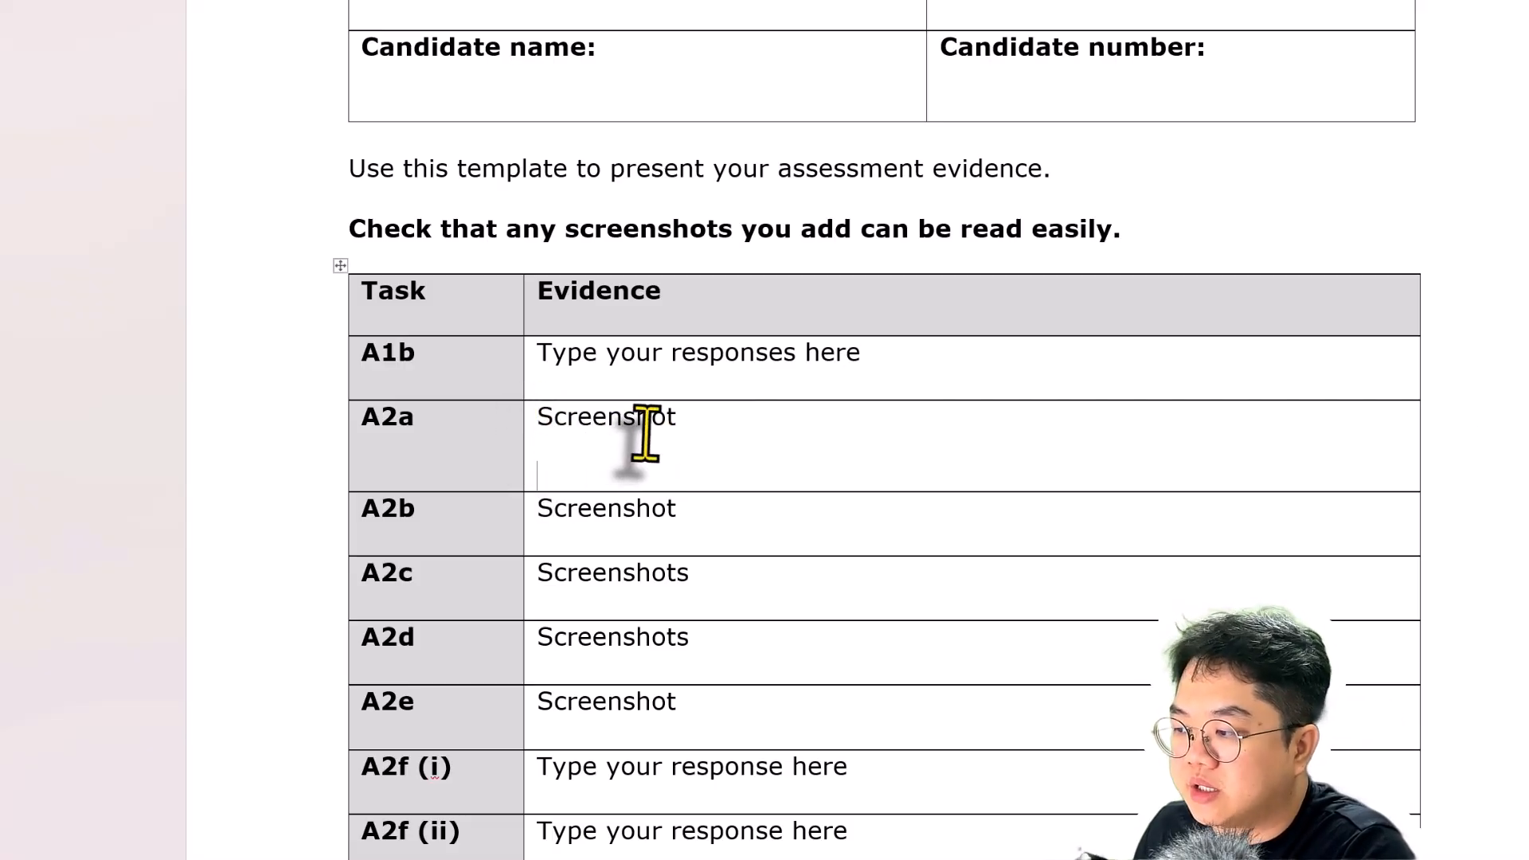
pyautogui.hotkey('ctrl', 'v')
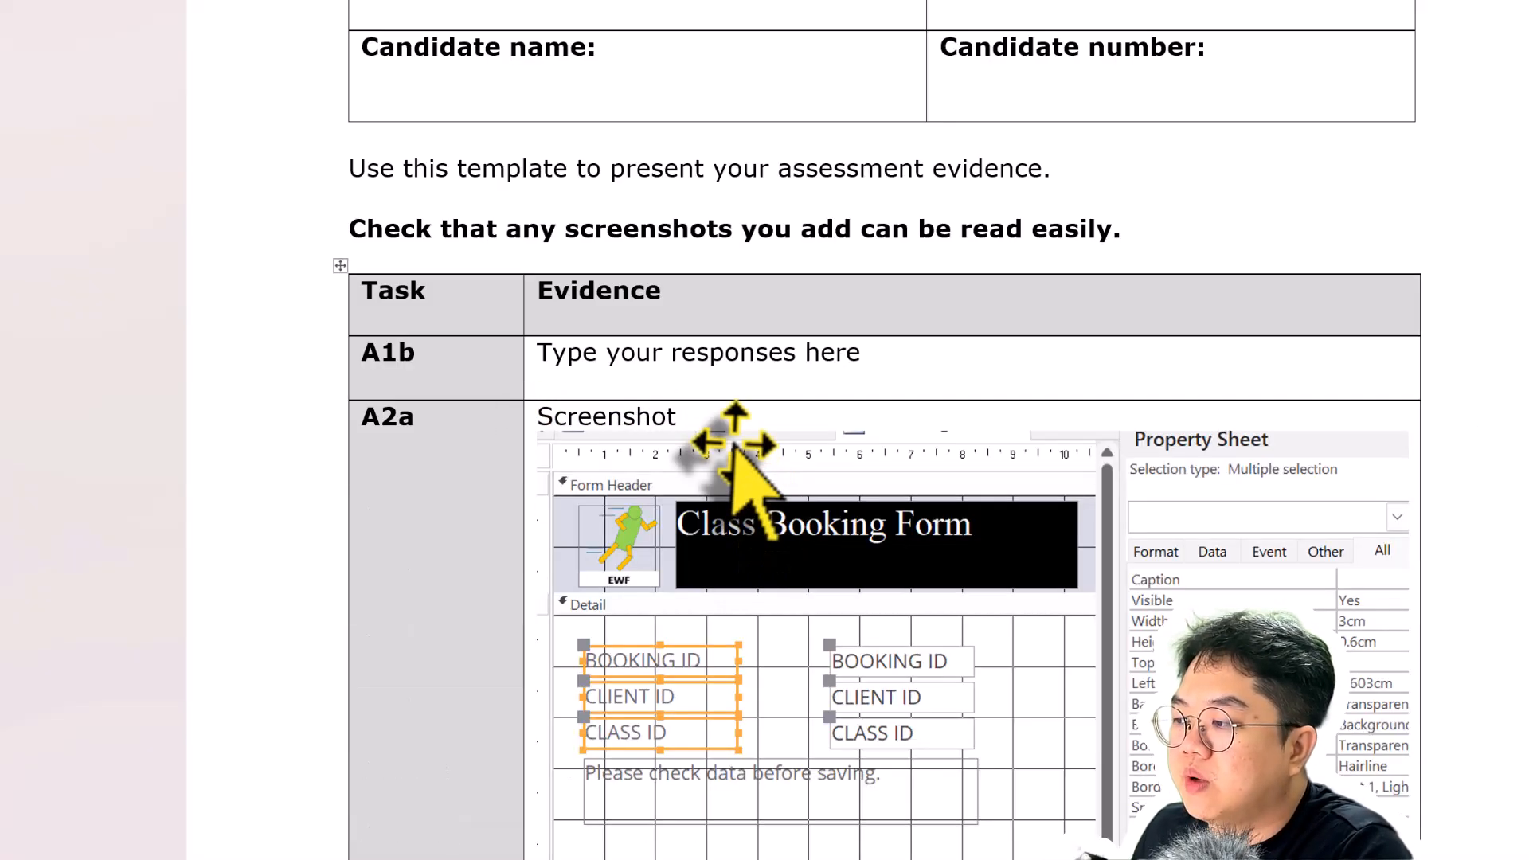
pyautogui.scroll(3, 830, 557)
pyautogui.scroll(-6, 829, 558)
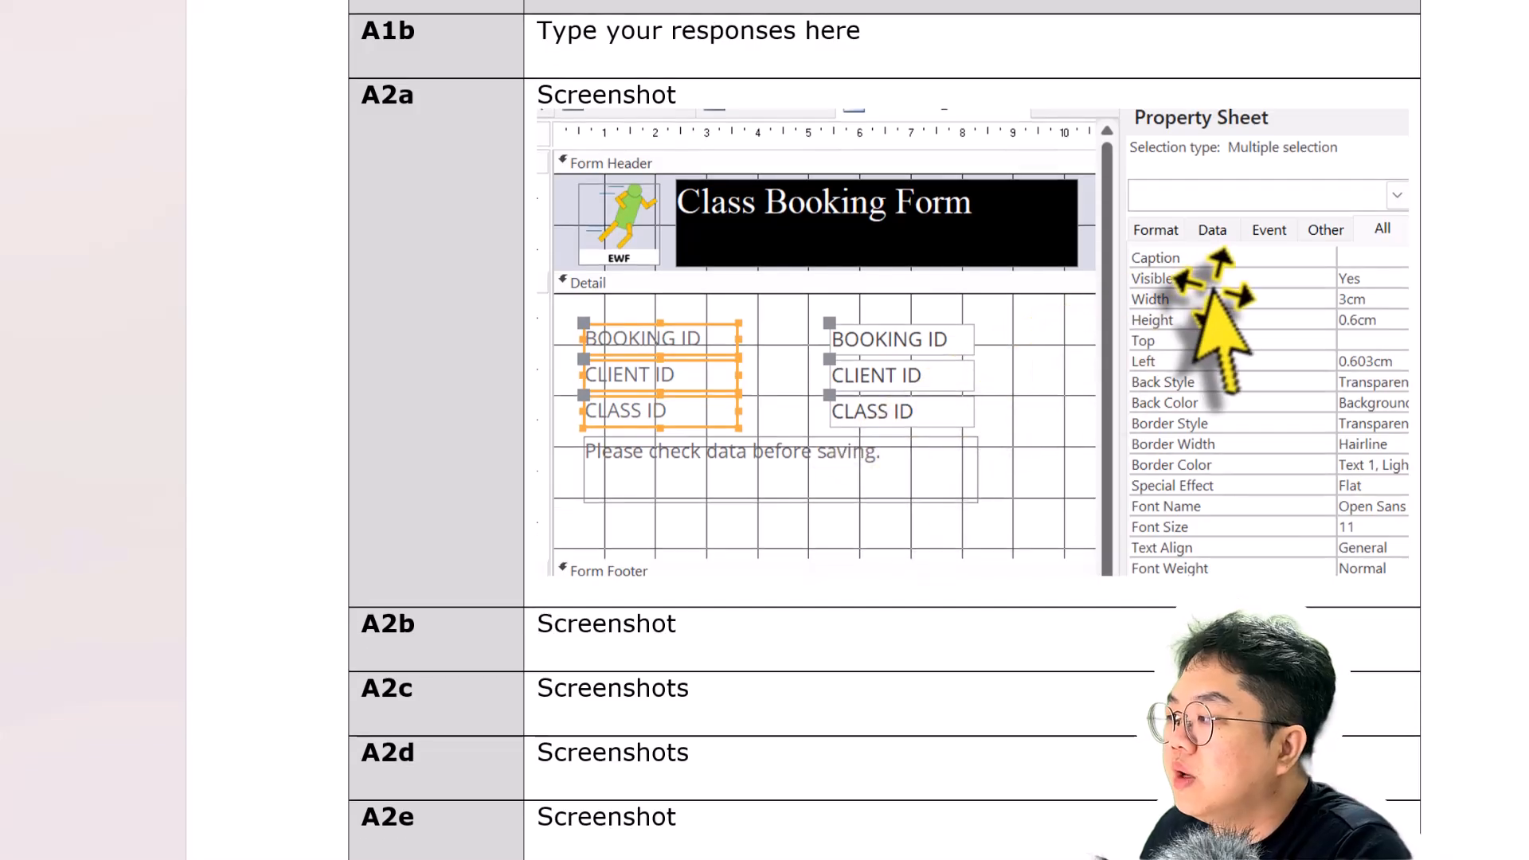
pyautogui.click(1186, 327)
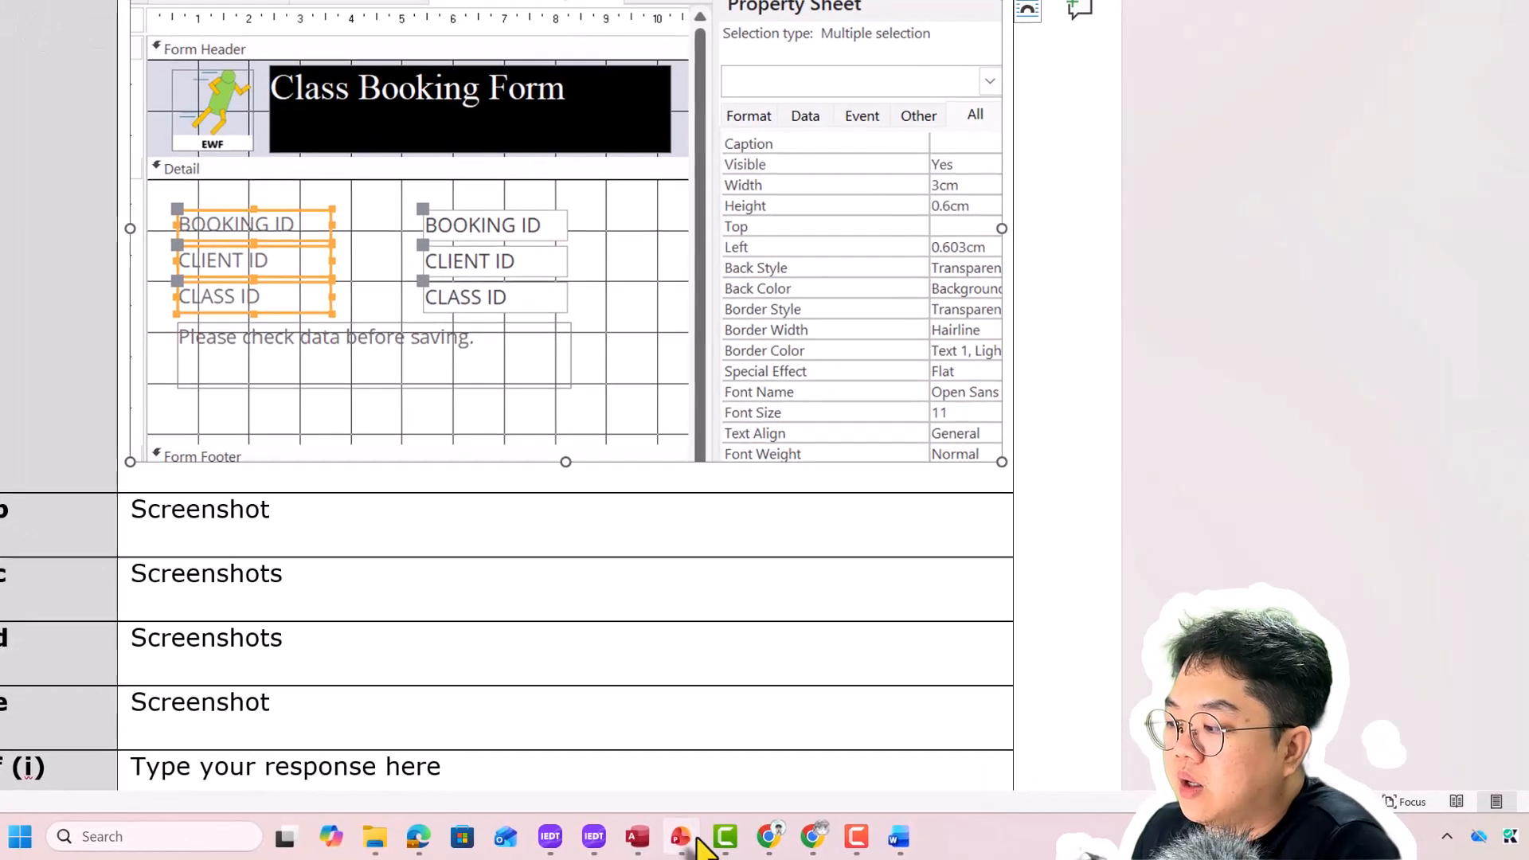
# Switch to the Template presentation in PowerPoint and paste the form design screenshot into slide 1's "Your evidence" box
pyautogui.click(683, 836)
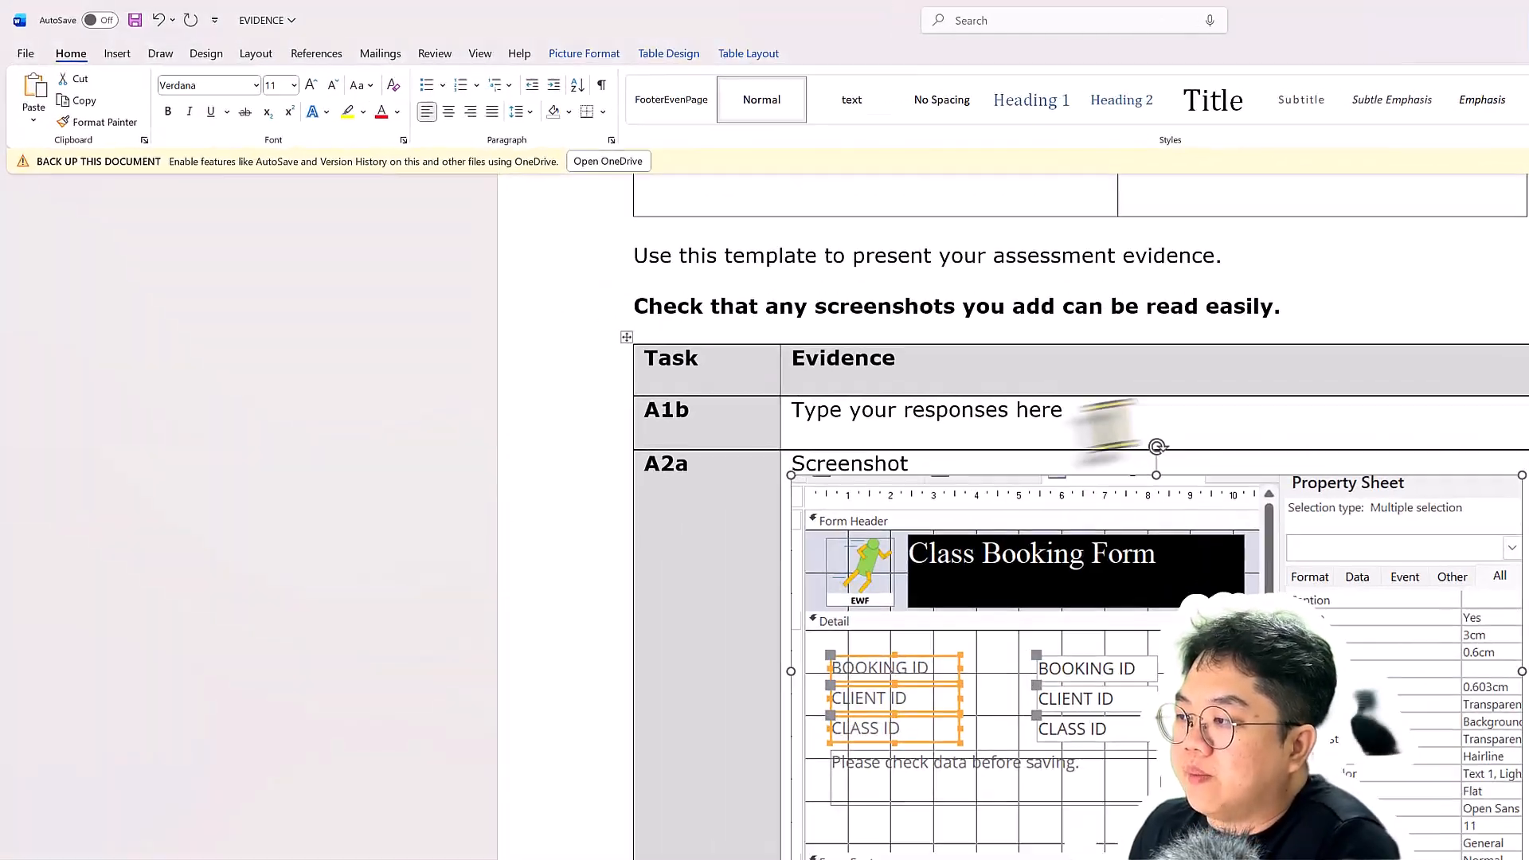
pyautogui.hotkey('alt', 'Tab')
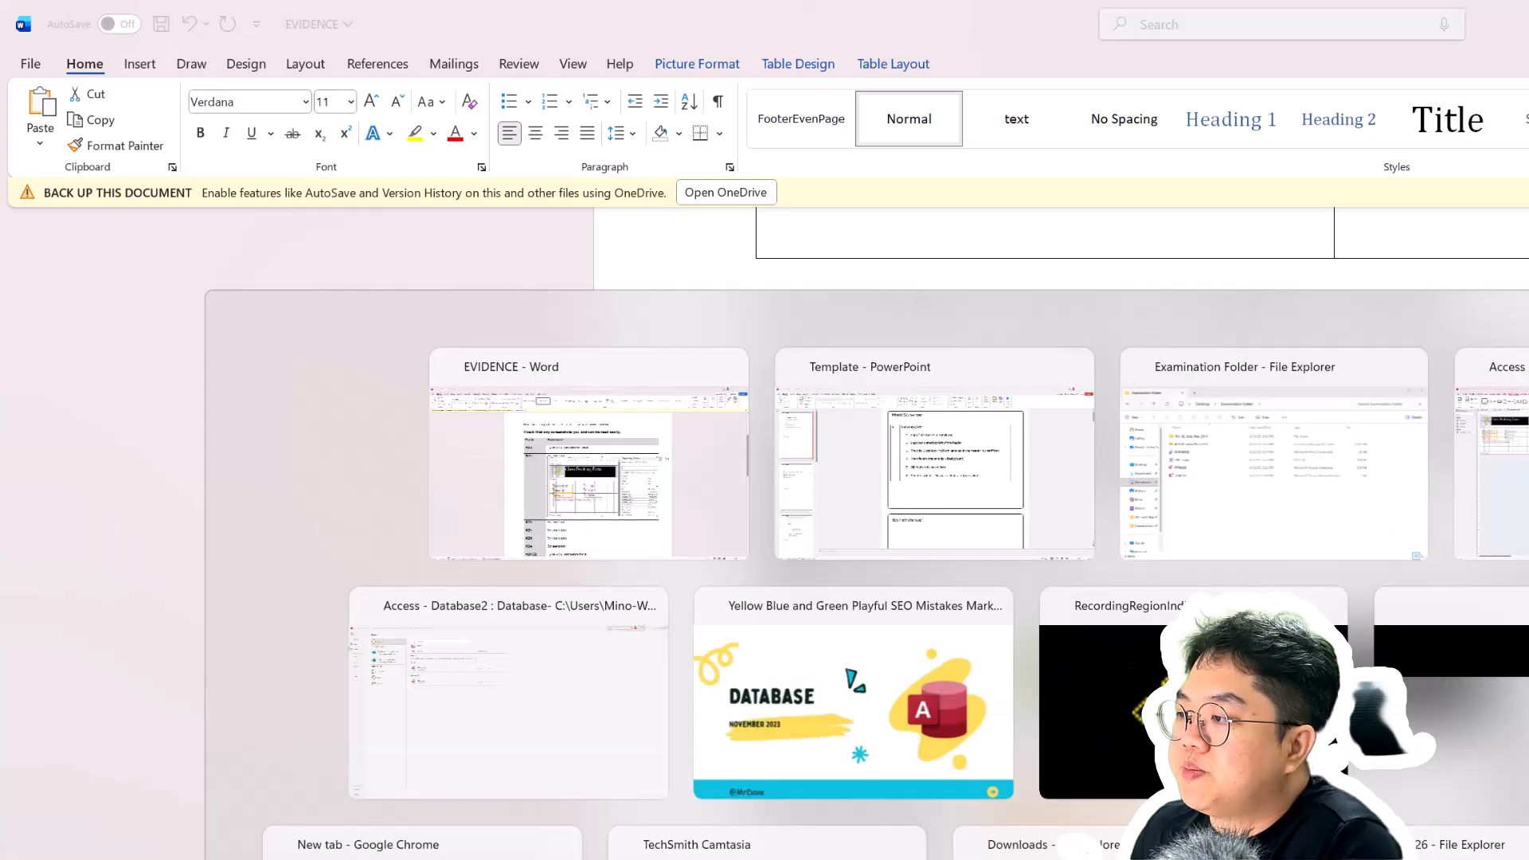
pyautogui.scroll(-5, 1195, 477)
pyautogui.scroll(-2, 1338, 474)
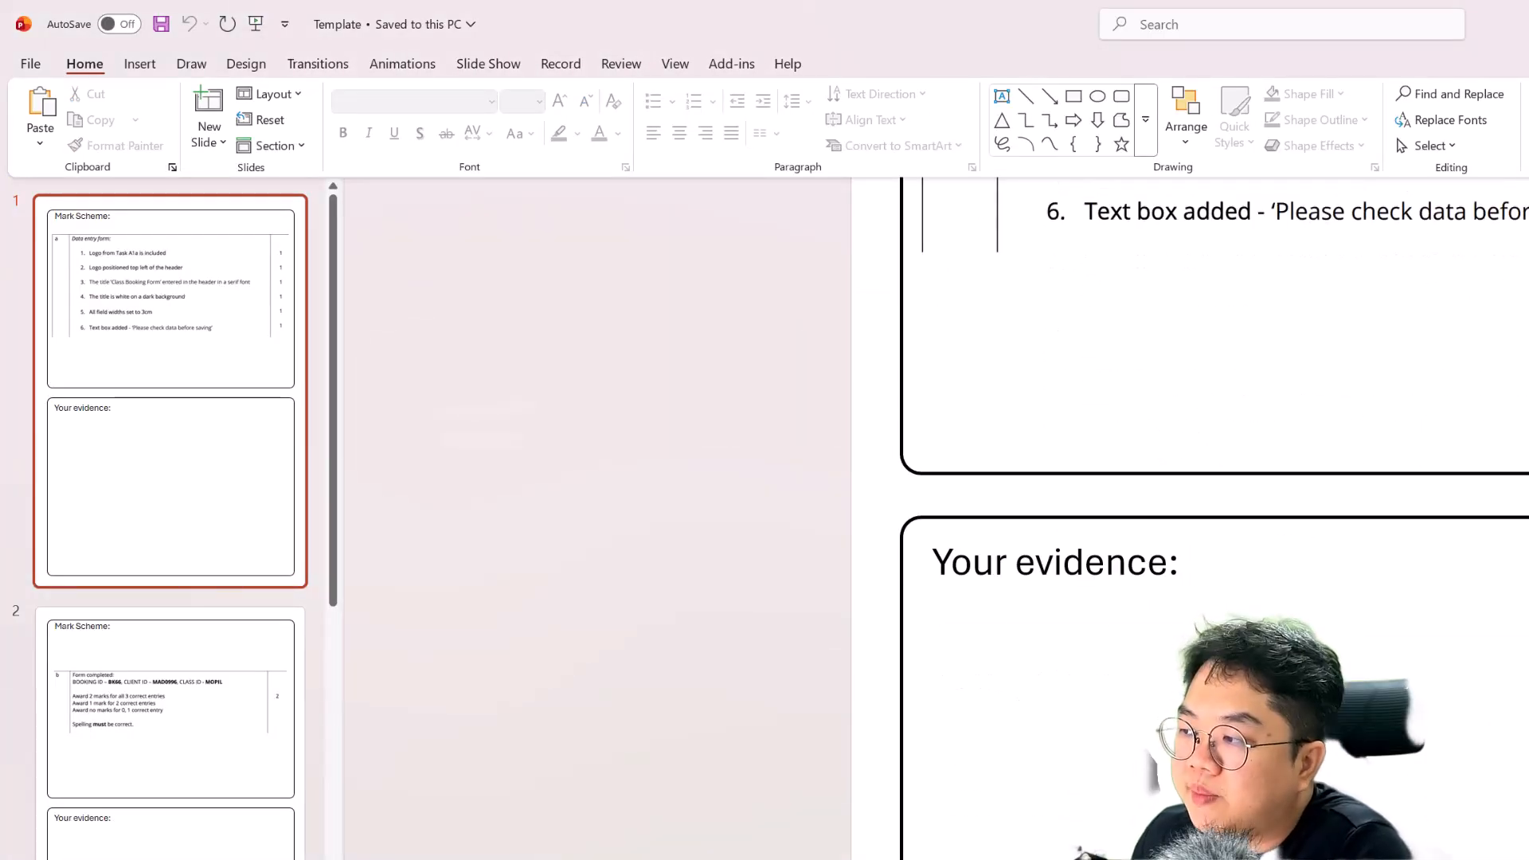
pyautogui.hotkey('ctrl', 'v')
# With the red pen, circle the logo in the pasted screenshot and tick mark scheme points 1 and 2
pyautogui.scroll(3, 1338, 474)
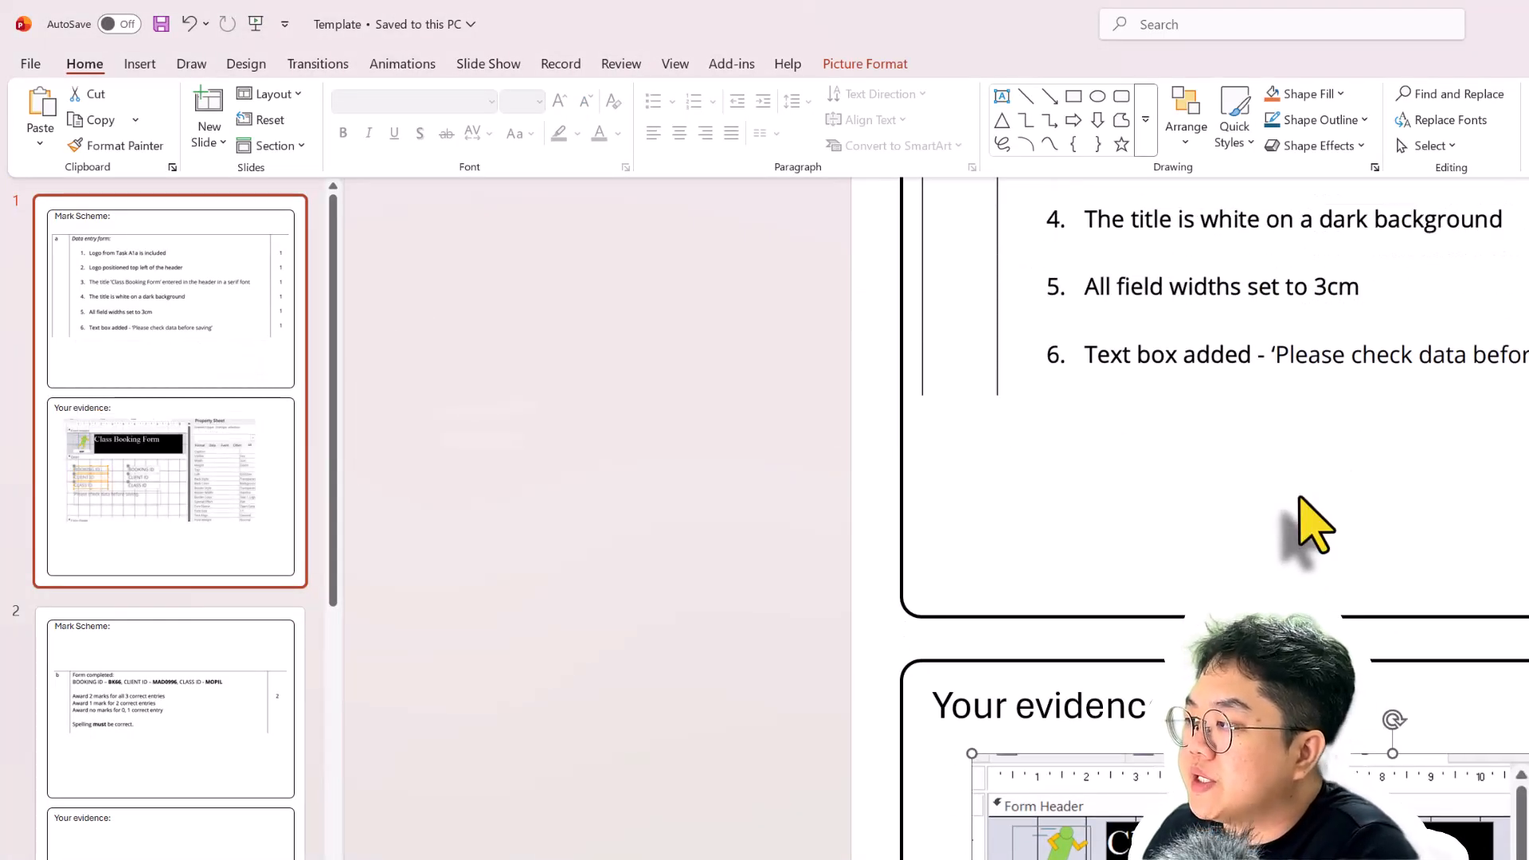
pyautogui.scroll(2, 1302, 513)
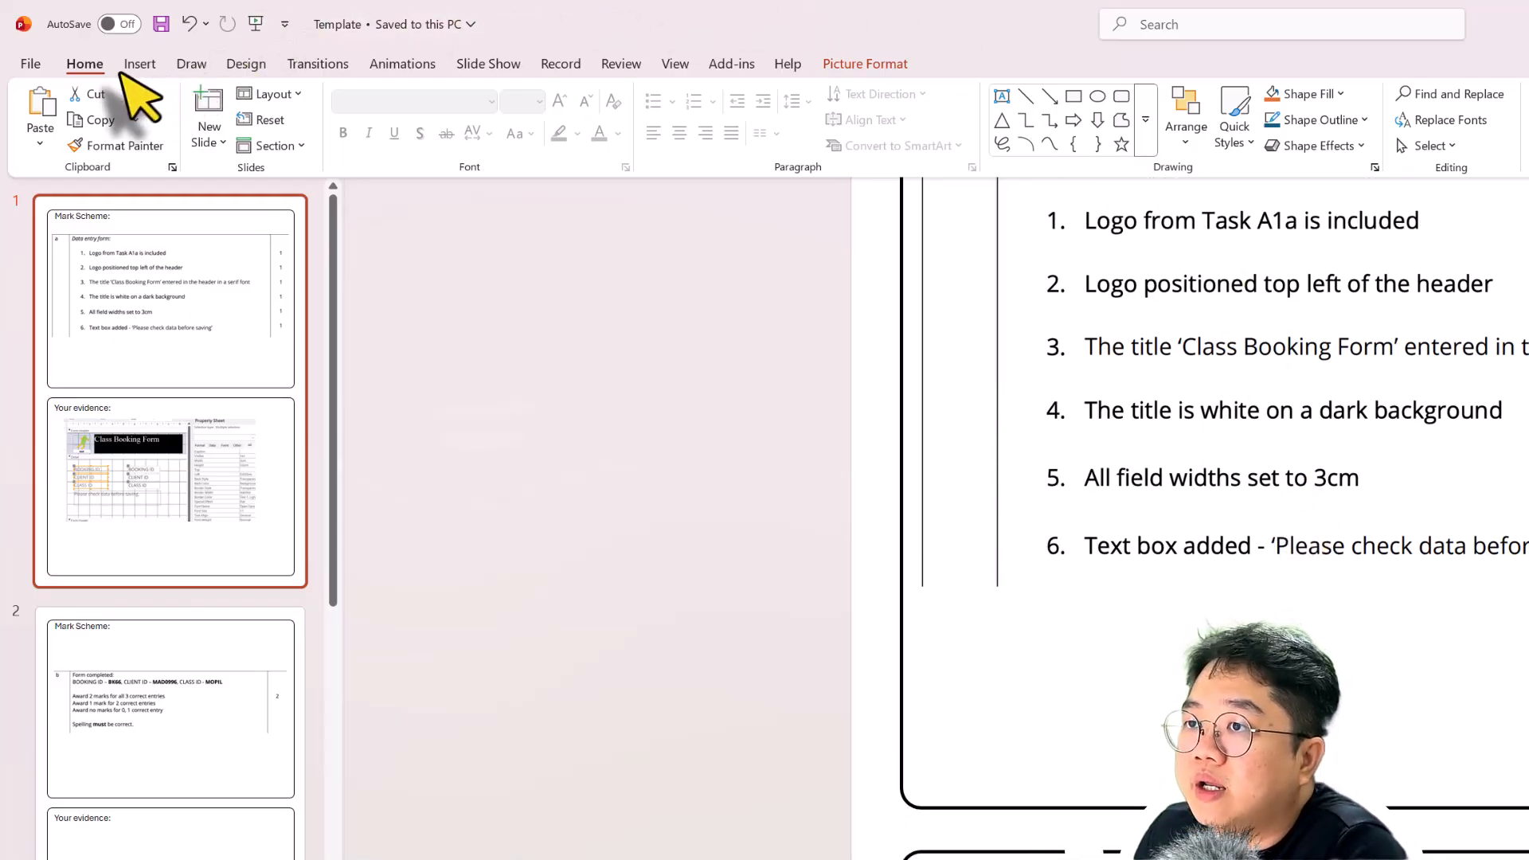
pyautogui.click(191, 64)
pyautogui.click(273, 112)
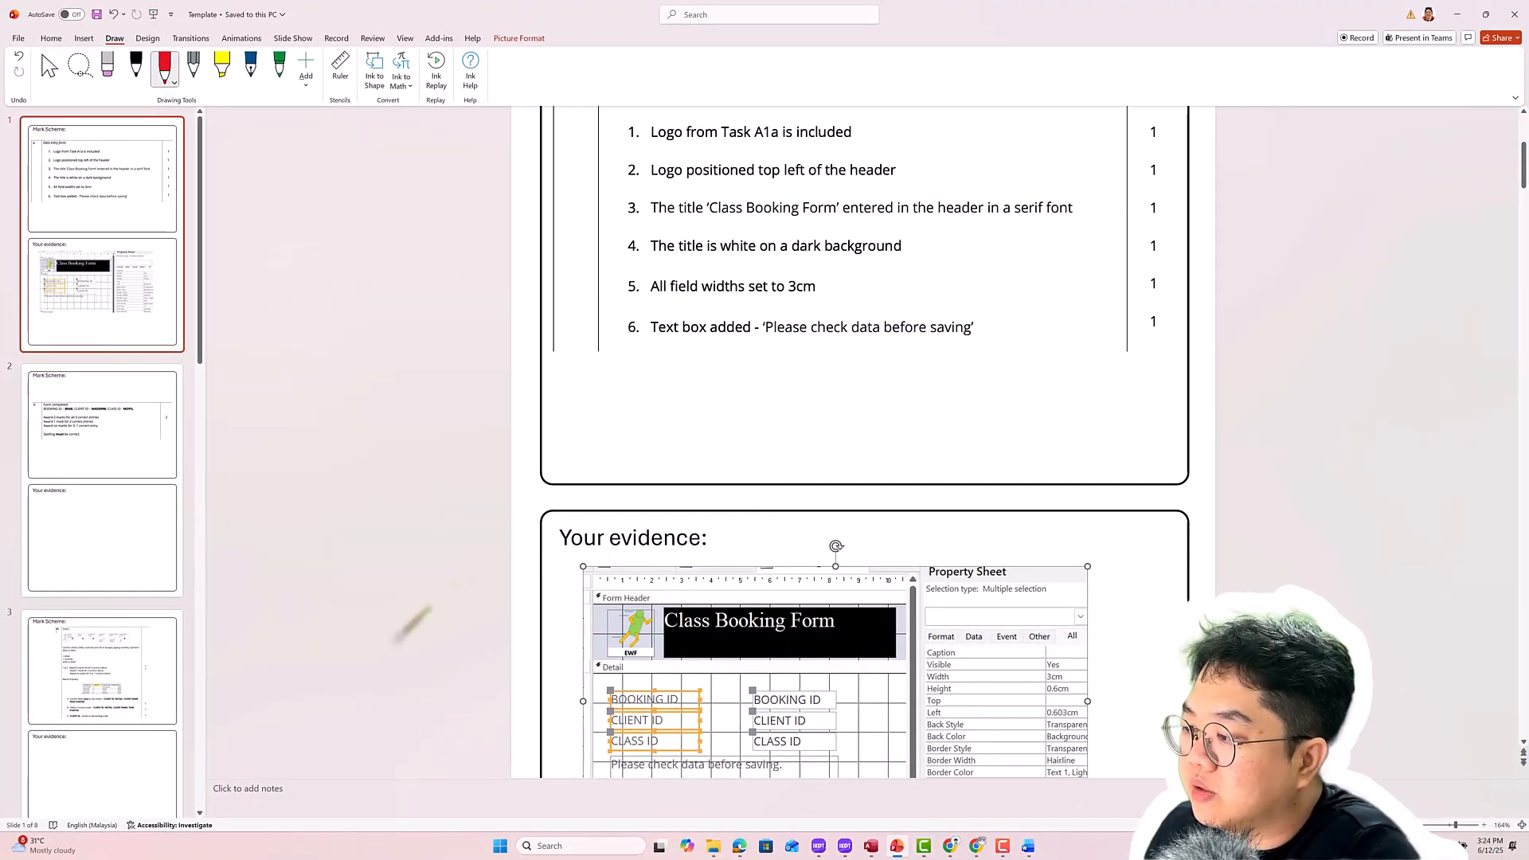
pyautogui.click(674, 644)
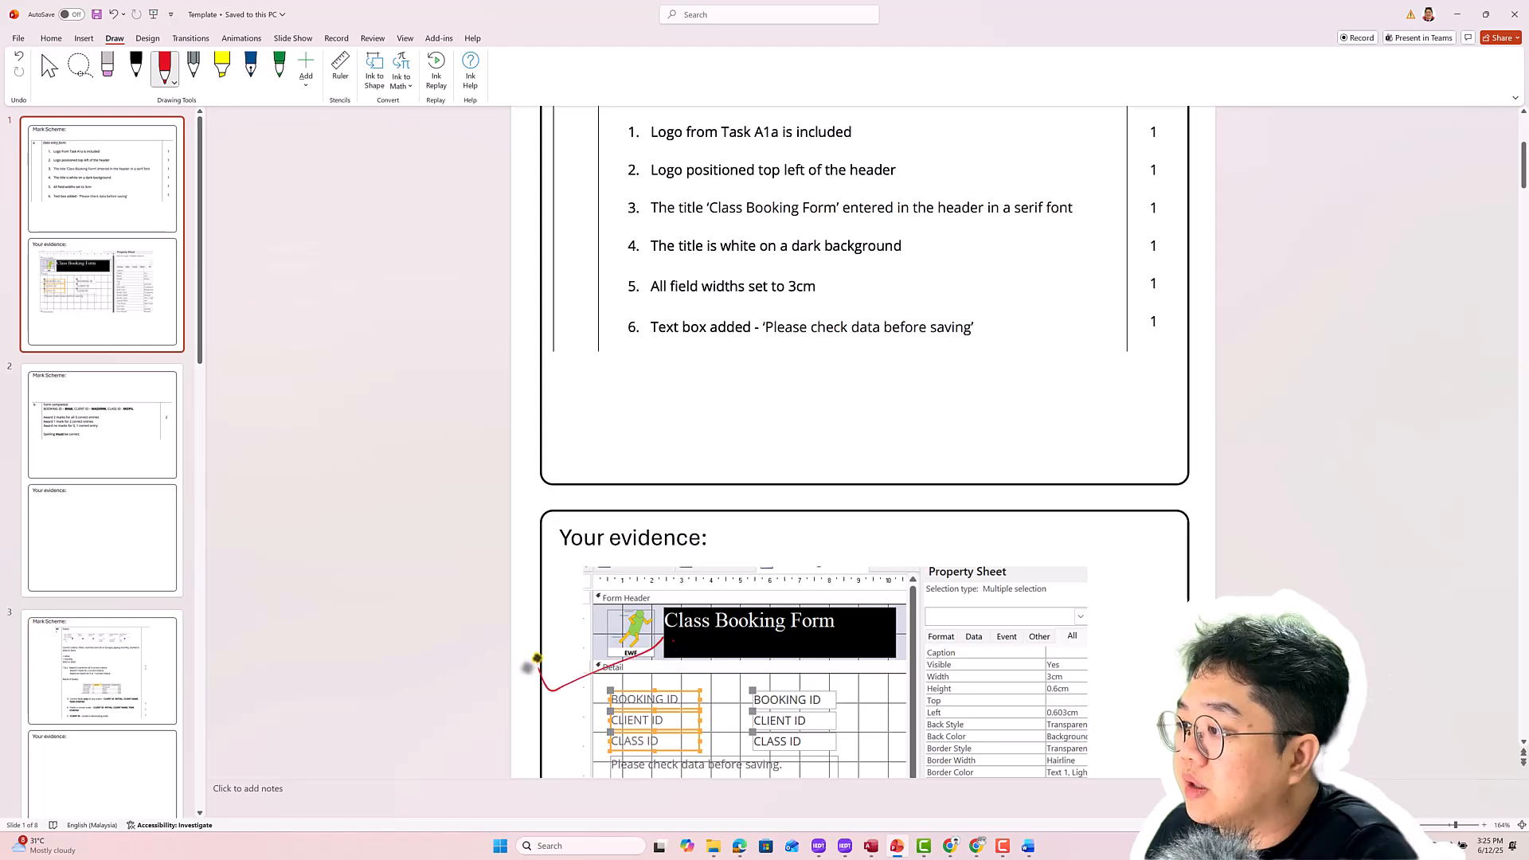
pyautogui.moveTo(581, 662)
pyautogui.mouseDown()
pyautogui.moveTo(624, 620)
pyautogui.moveTo(641, 674)
pyautogui.moveTo(624, 606)
pyautogui.mouseUp()
pyautogui.hotkey('ctrl', 'z')
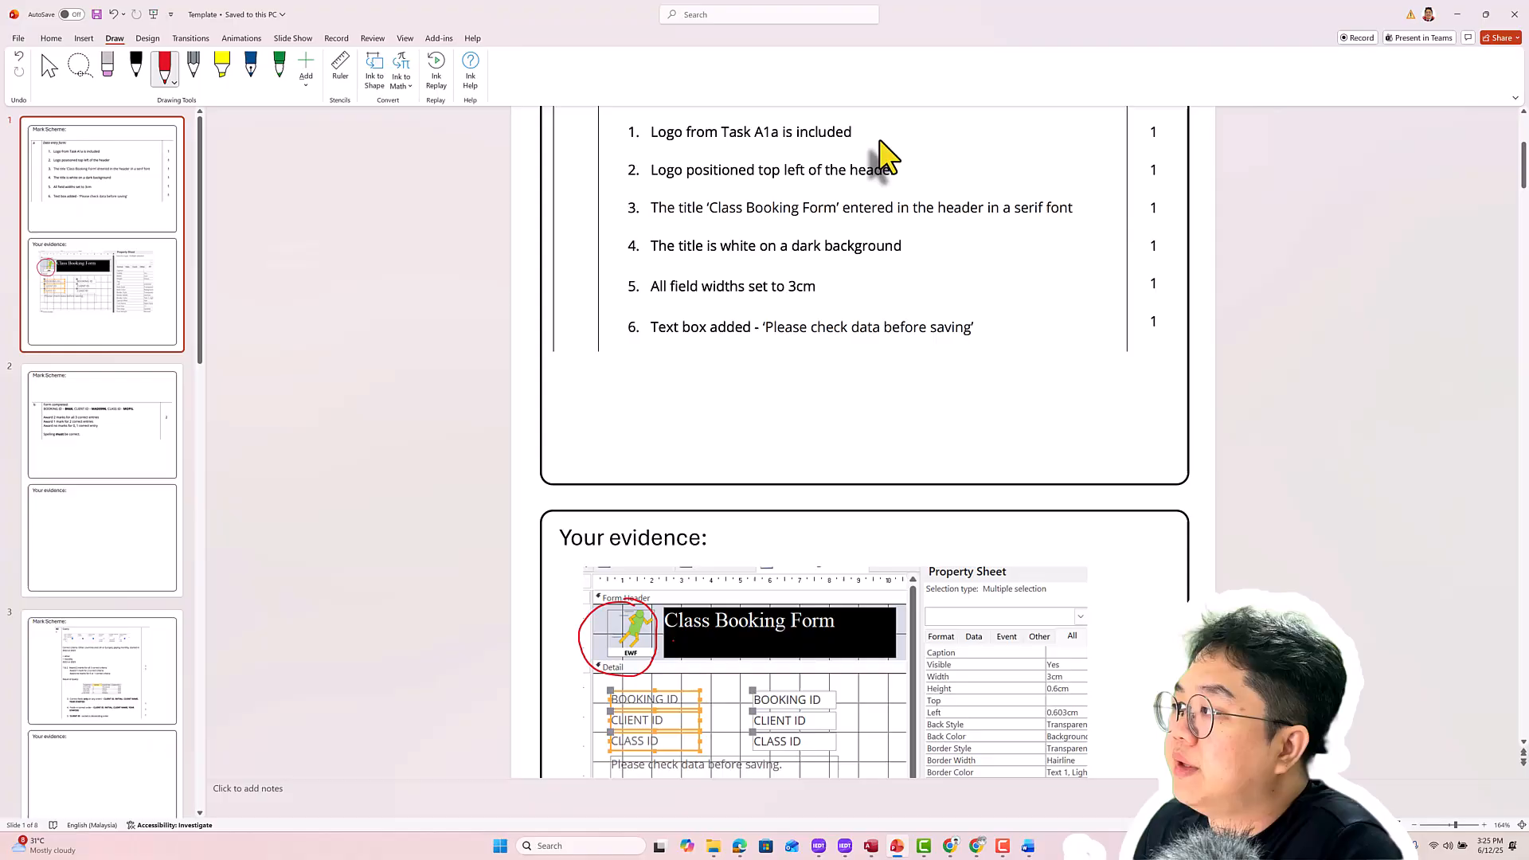
pyautogui.moveTo(872, 135); pyautogui.dragTo(900, 119)
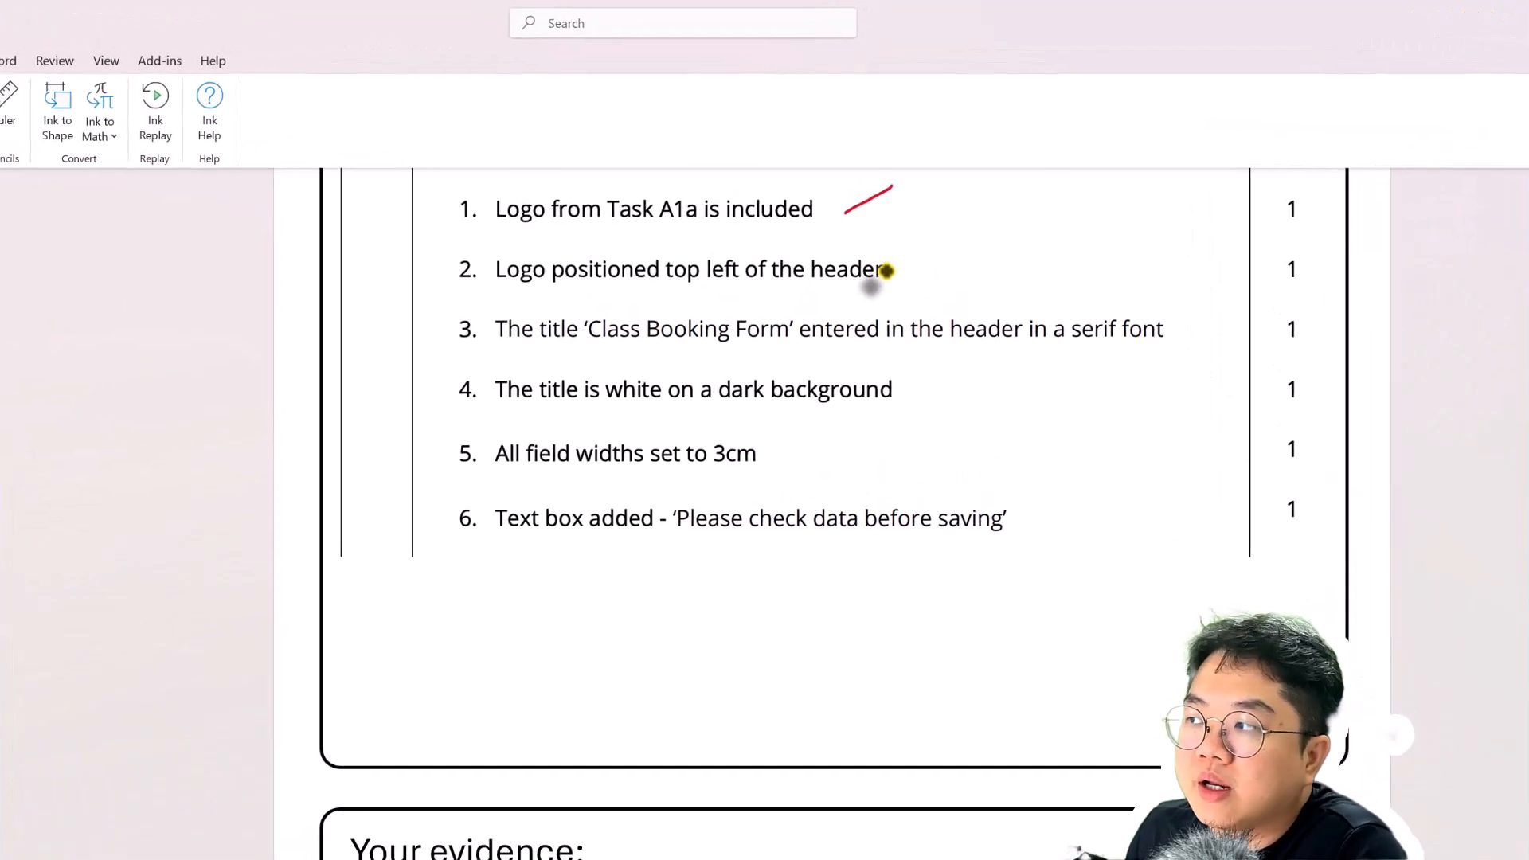
pyautogui.moveTo(898, 171); pyautogui.dragTo(924, 157)
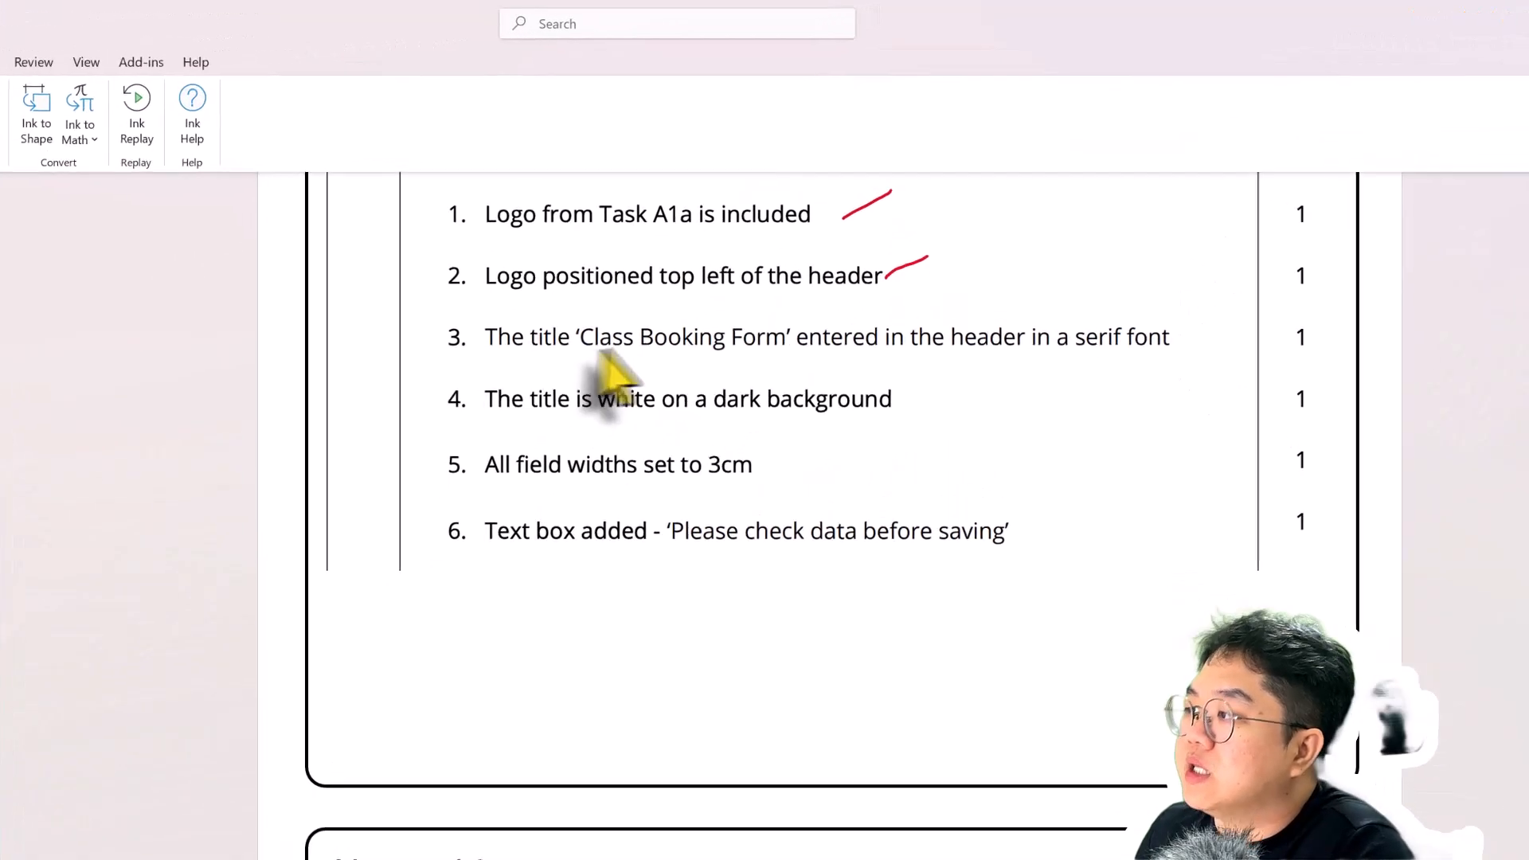
# Underline 'Class Booking Form' in mark scheme point 3, circle the title in the screenshot, and tick points 3 and 4
pyautogui.moveTo(577, 357); pyautogui.dragTo(764, 358)
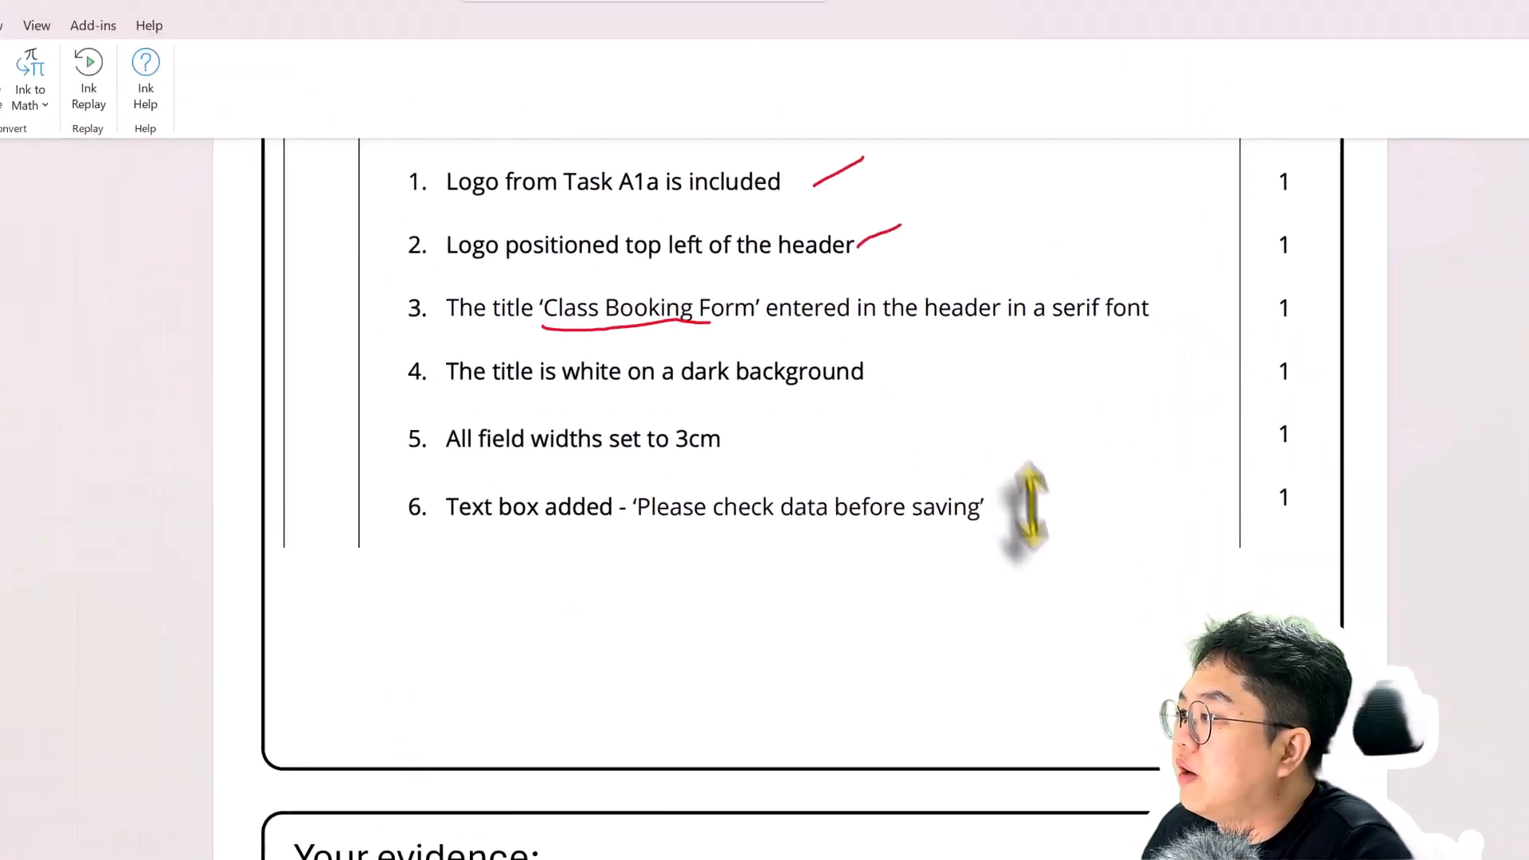
pyautogui.moveTo(1060, 575); pyautogui.dragTo(1126, 512)
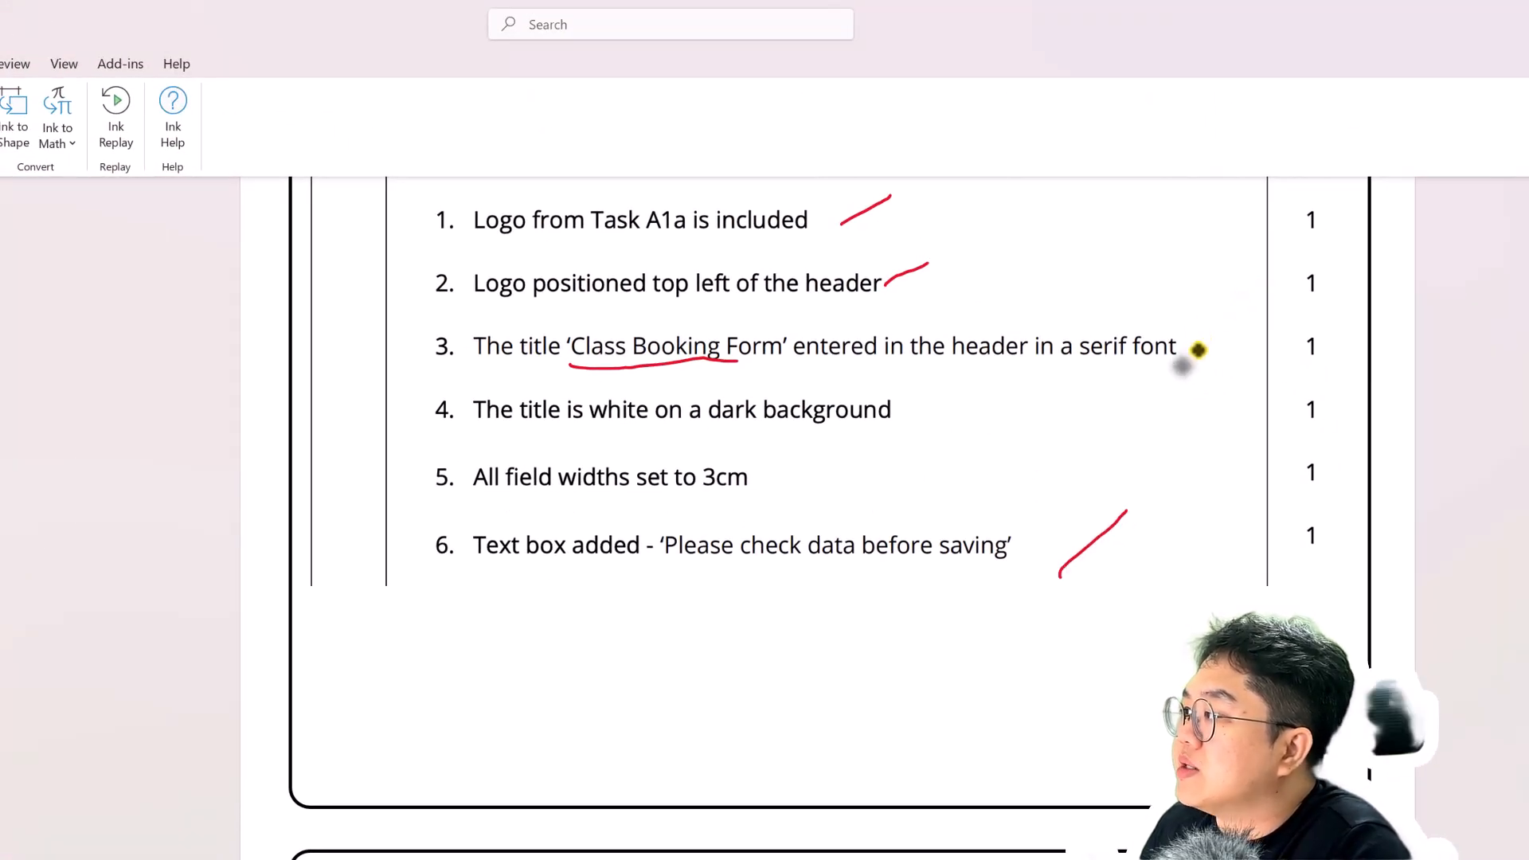
pyautogui.moveTo(1199, 350); pyautogui.dragTo(1246, 306)
pyautogui.moveTo(804, 436)
pyautogui.mouseDown()
pyautogui.moveTo(620, 411)
pyautogui.moveTo(481, 466)
pyautogui.moveTo(565, 532)
pyautogui.moveTo(793, 490)
pyautogui.moveTo(801, 431)
pyautogui.mouseUp()
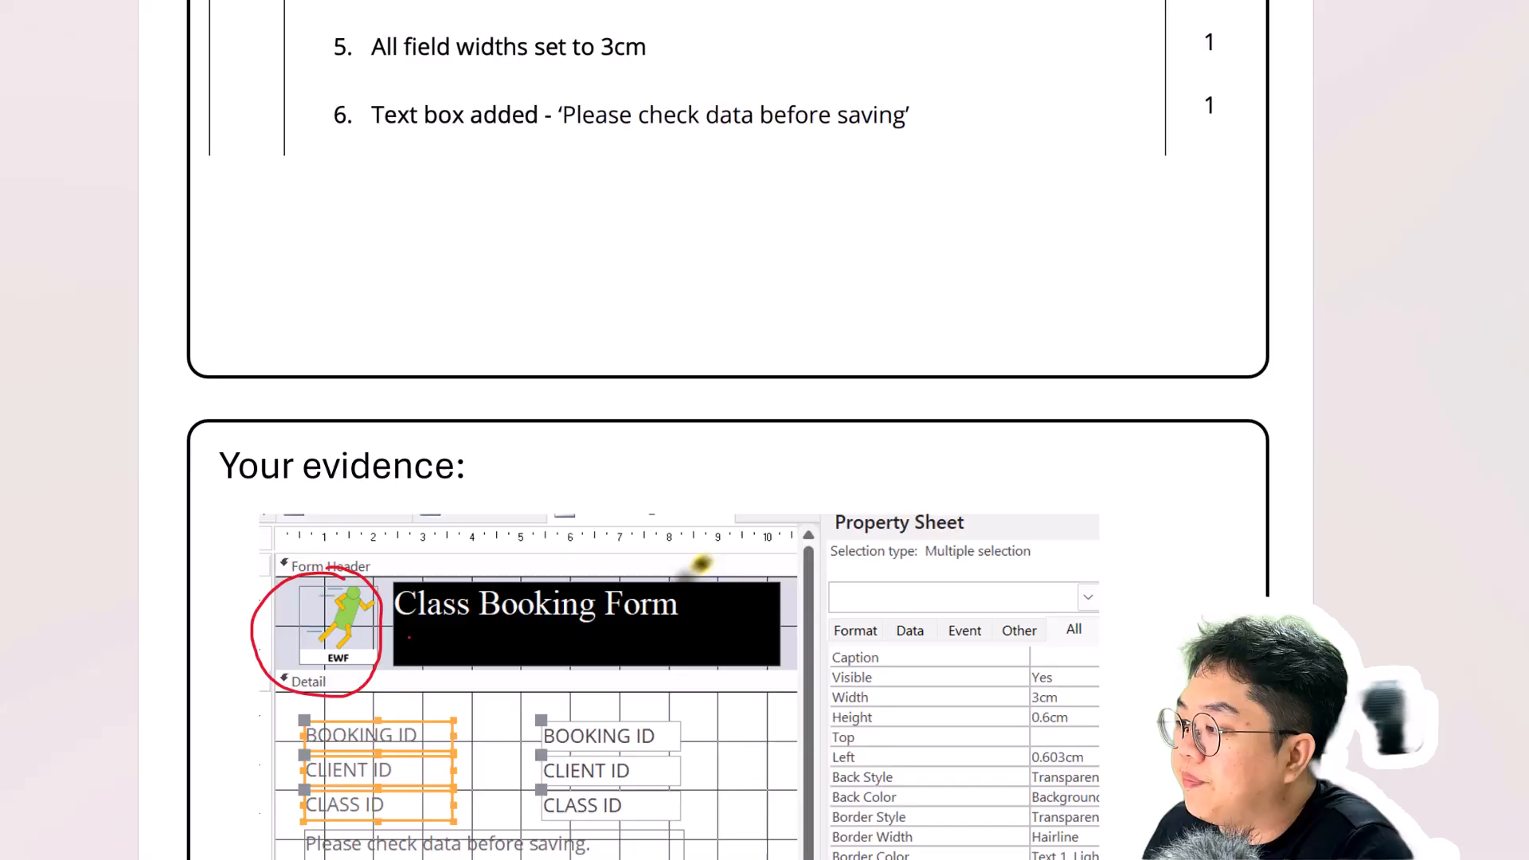
pyautogui.moveTo(659, 575)
pyautogui.mouseDown()
pyautogui.moveTo(485, 581)
pyautogui.moveTo(409, 666)
pyautogui.moveTo(677, 613)
pyautogui.mouseUp()
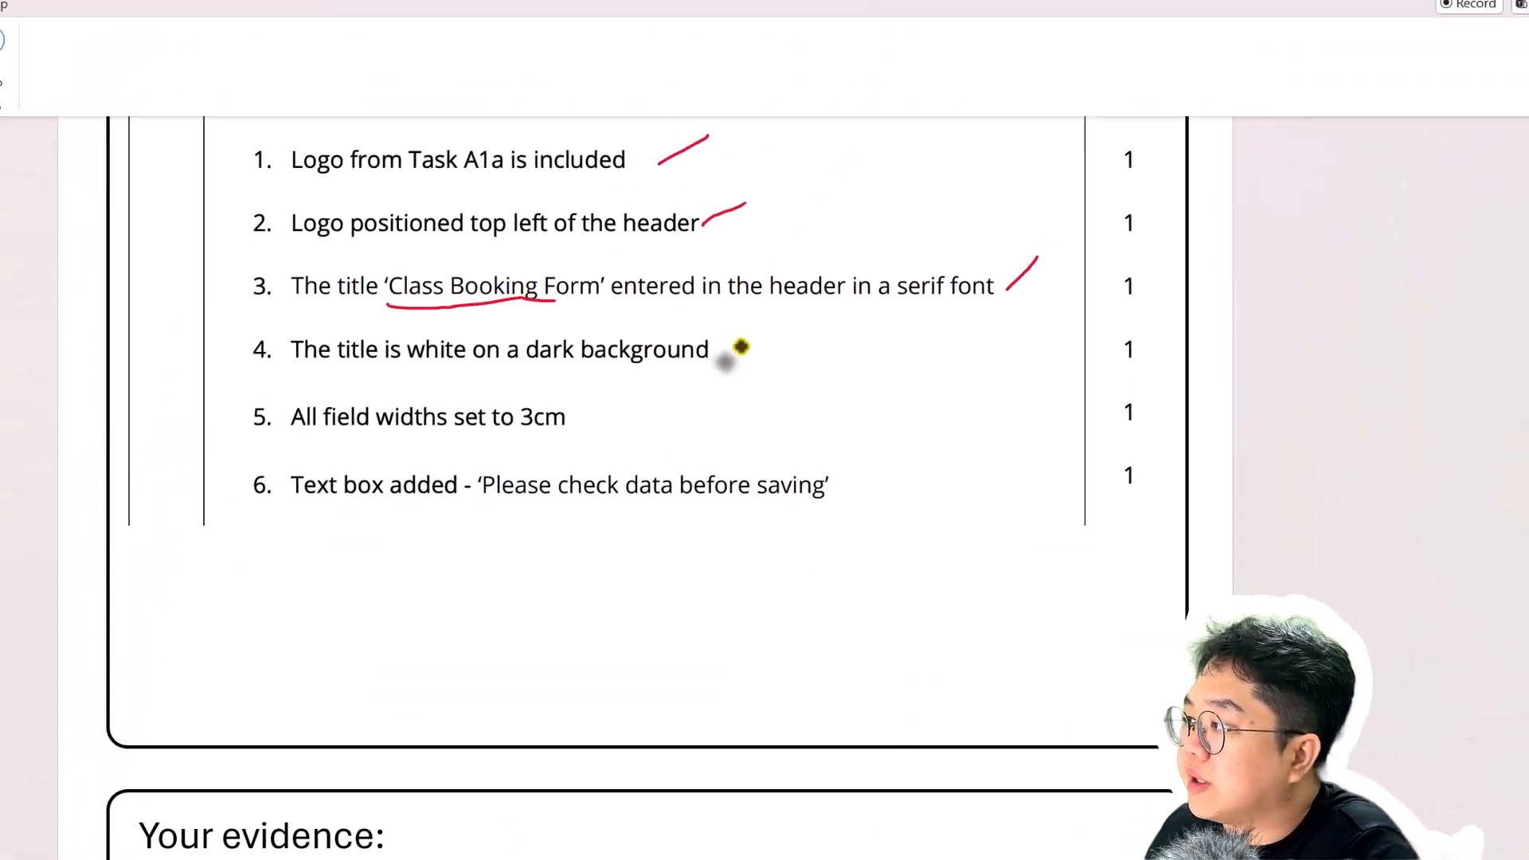
pyautogui.moveTo(799, 115); pyautogui.dragTo(811, 106)
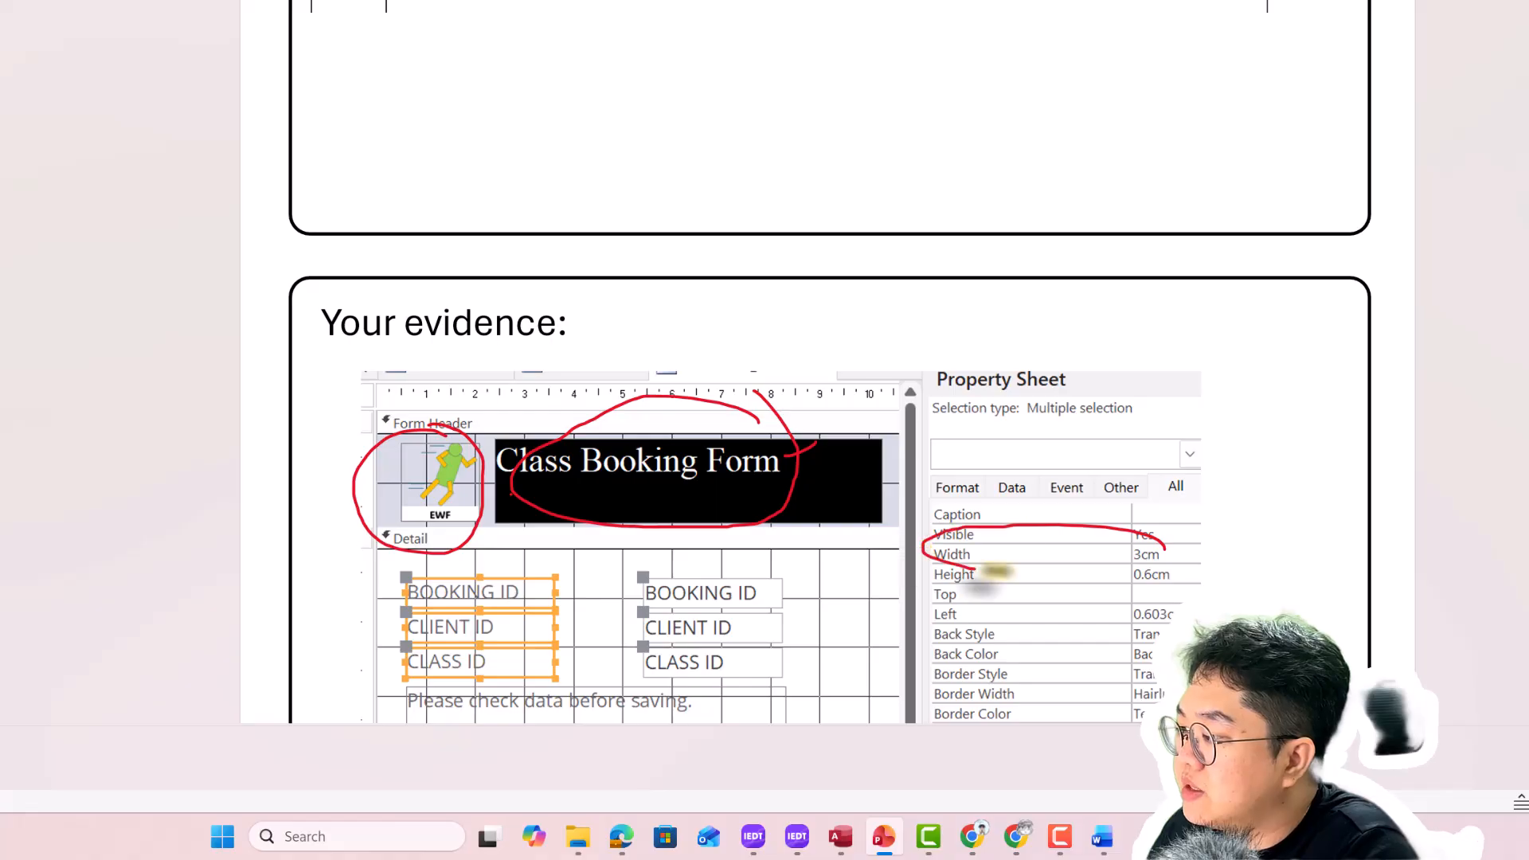
# Circle the 3cm Width property, mark the heading widths with red arrows, and tick points 5 and 6 against the screenshot
pyautogui.moveTo(996, 571); pyautogui.dragTo(1163, 550)
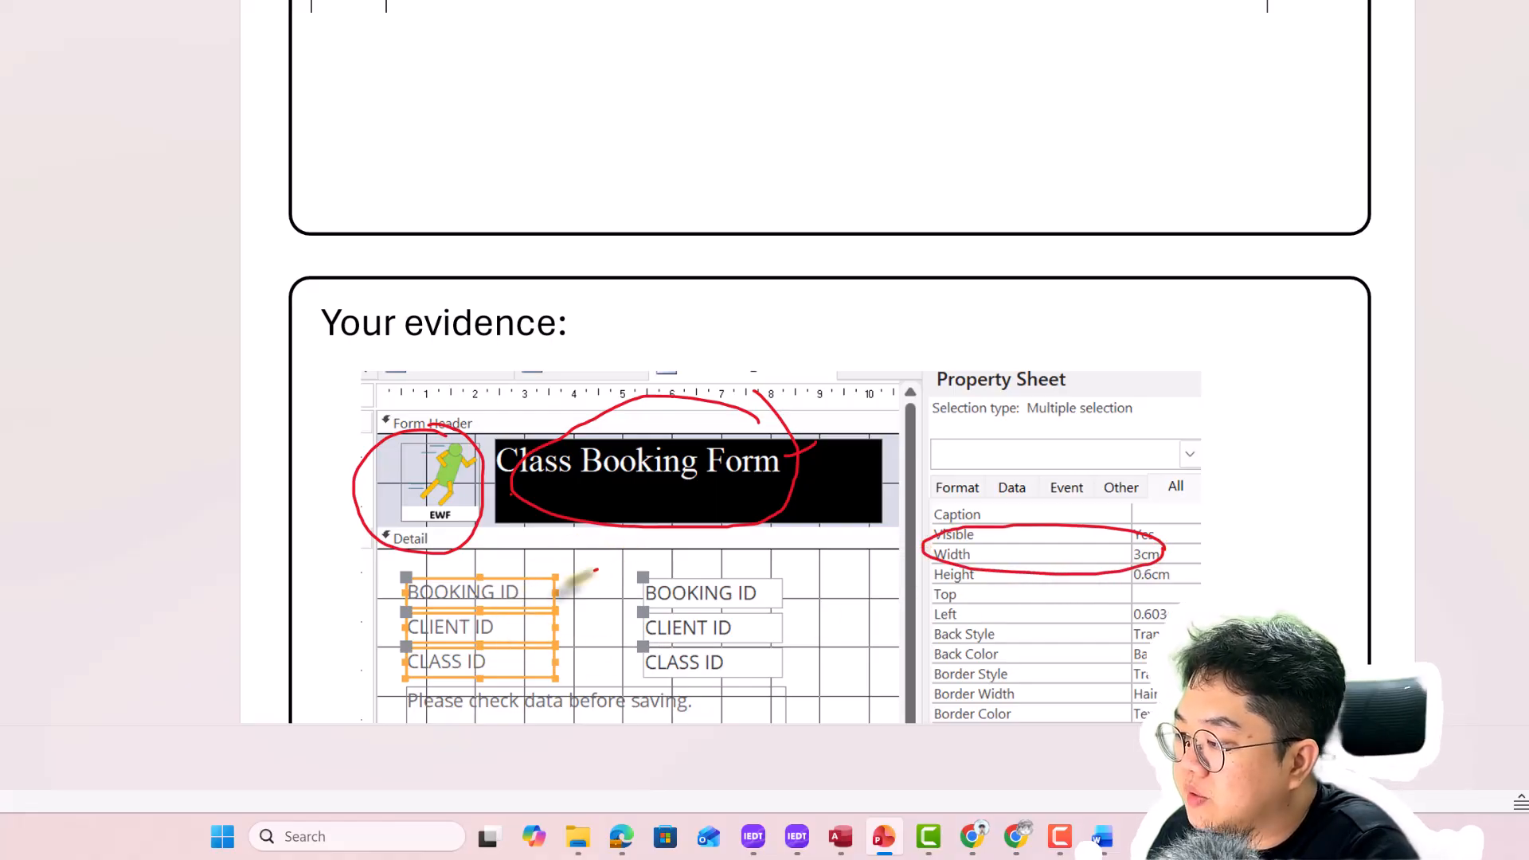
pyautogui.moveTo(621, 571); pyautogui.dragTo(622, 609)
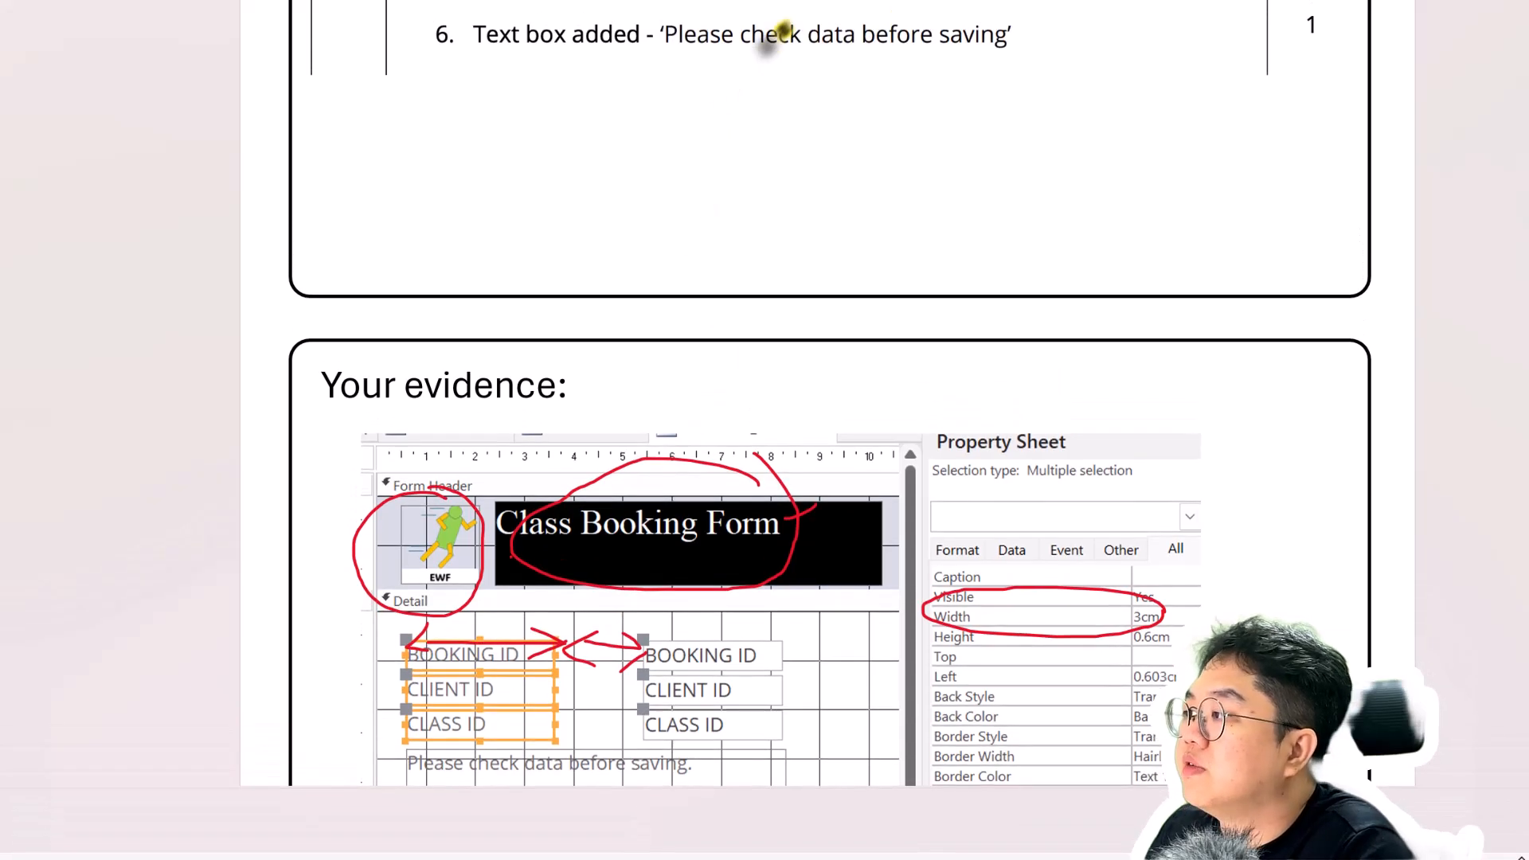
pyautogui.moveTo(777, 478); pyautogui.dragTo(805, 459)
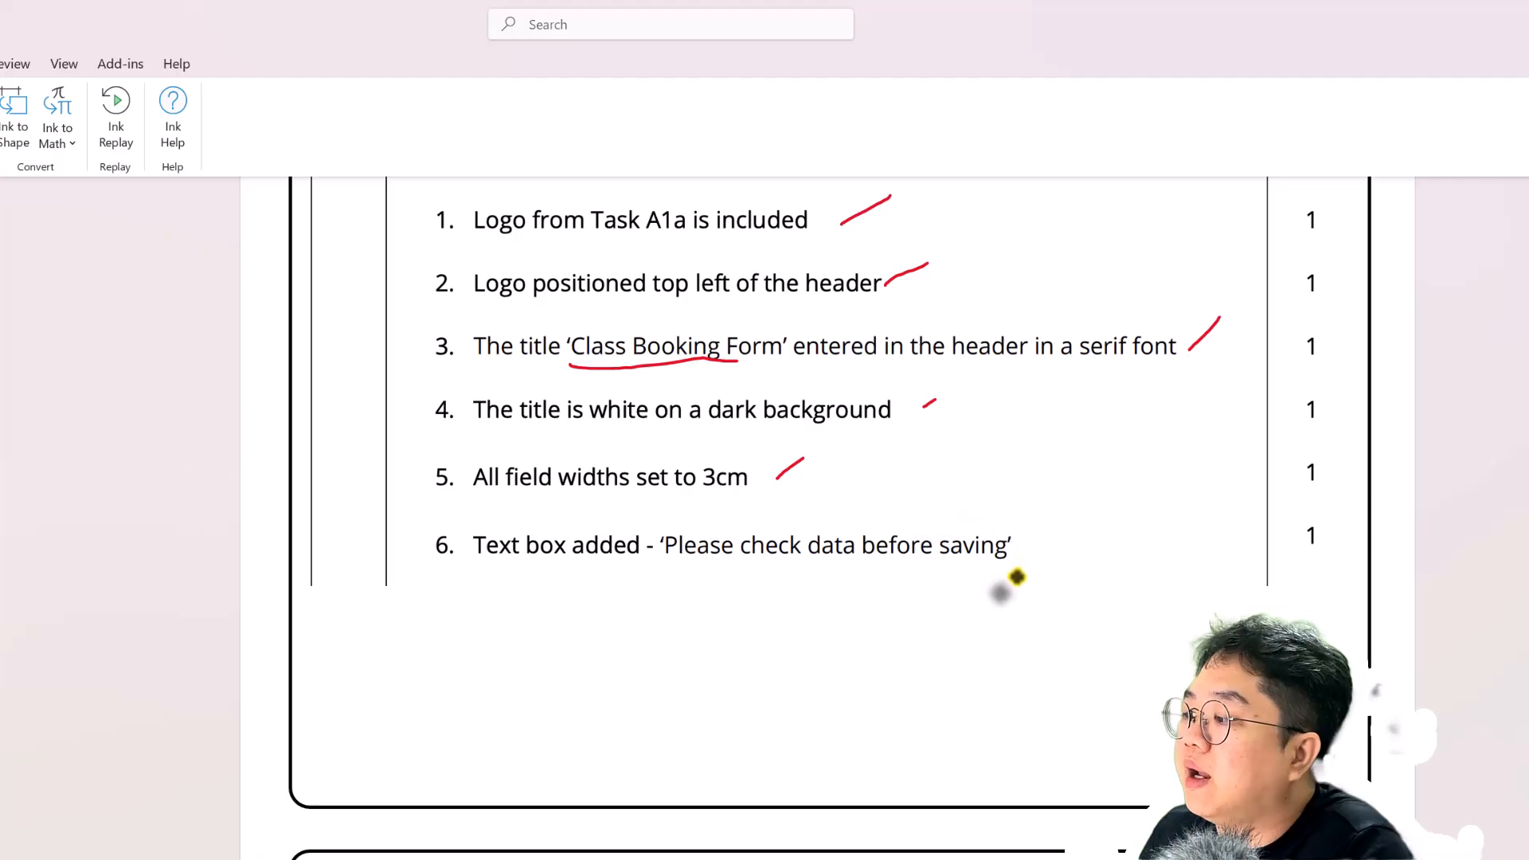
pyautogui.scroll(-1, 1006, 581)
pyautogui.moveTo(1046, 497); pyautogui.dragTo(1093, 467)
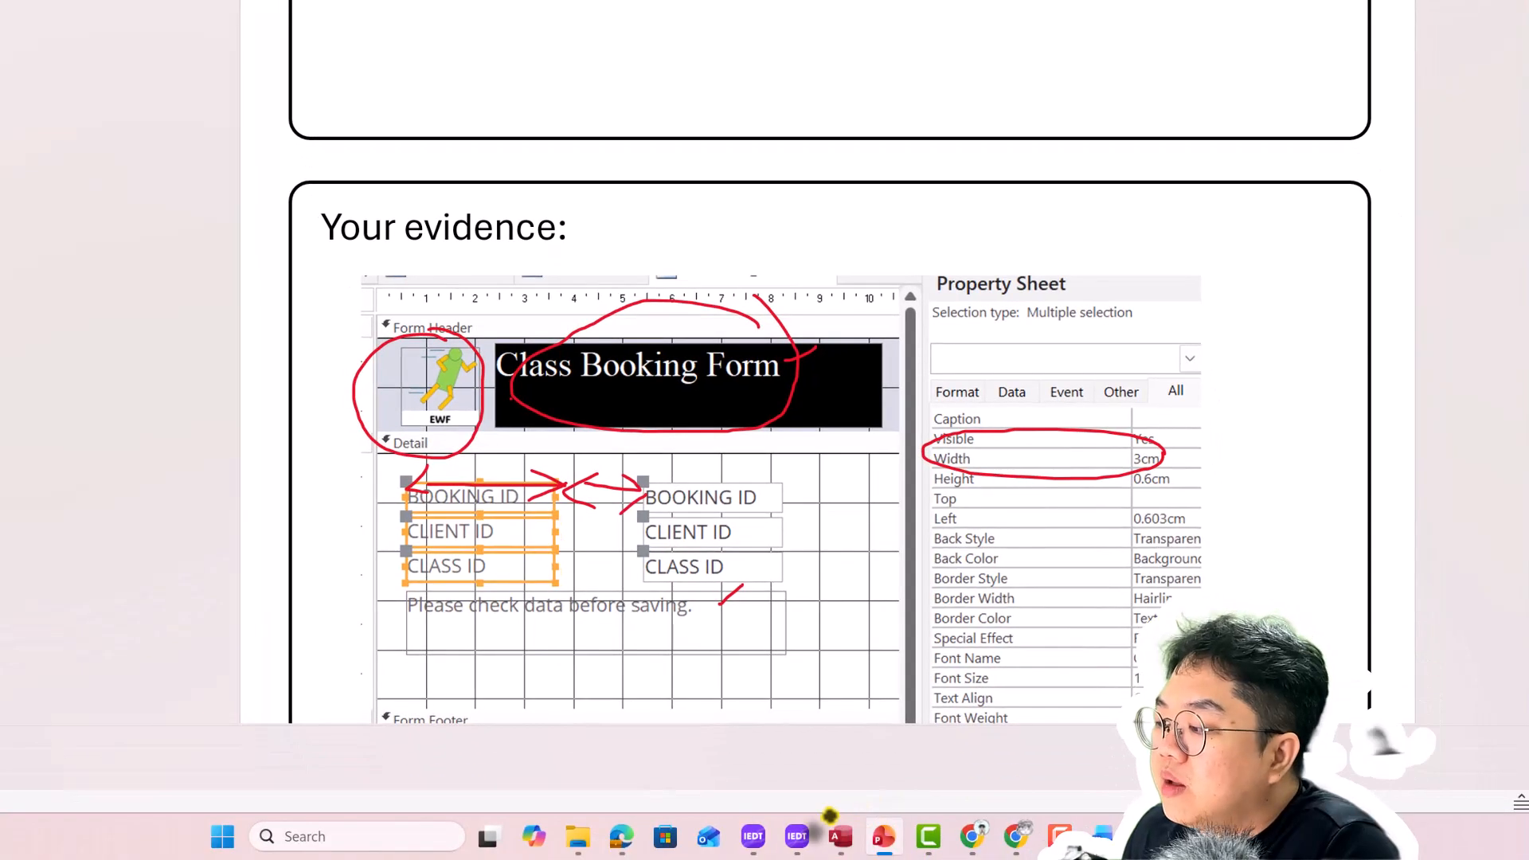
# In Access, add a text box about 5.6 cm by 1.64 cm below the form's existing note, containing "Please check data before saving."
pyautogui.moveTo(835, 831)
pyautogui.click(810, 750)
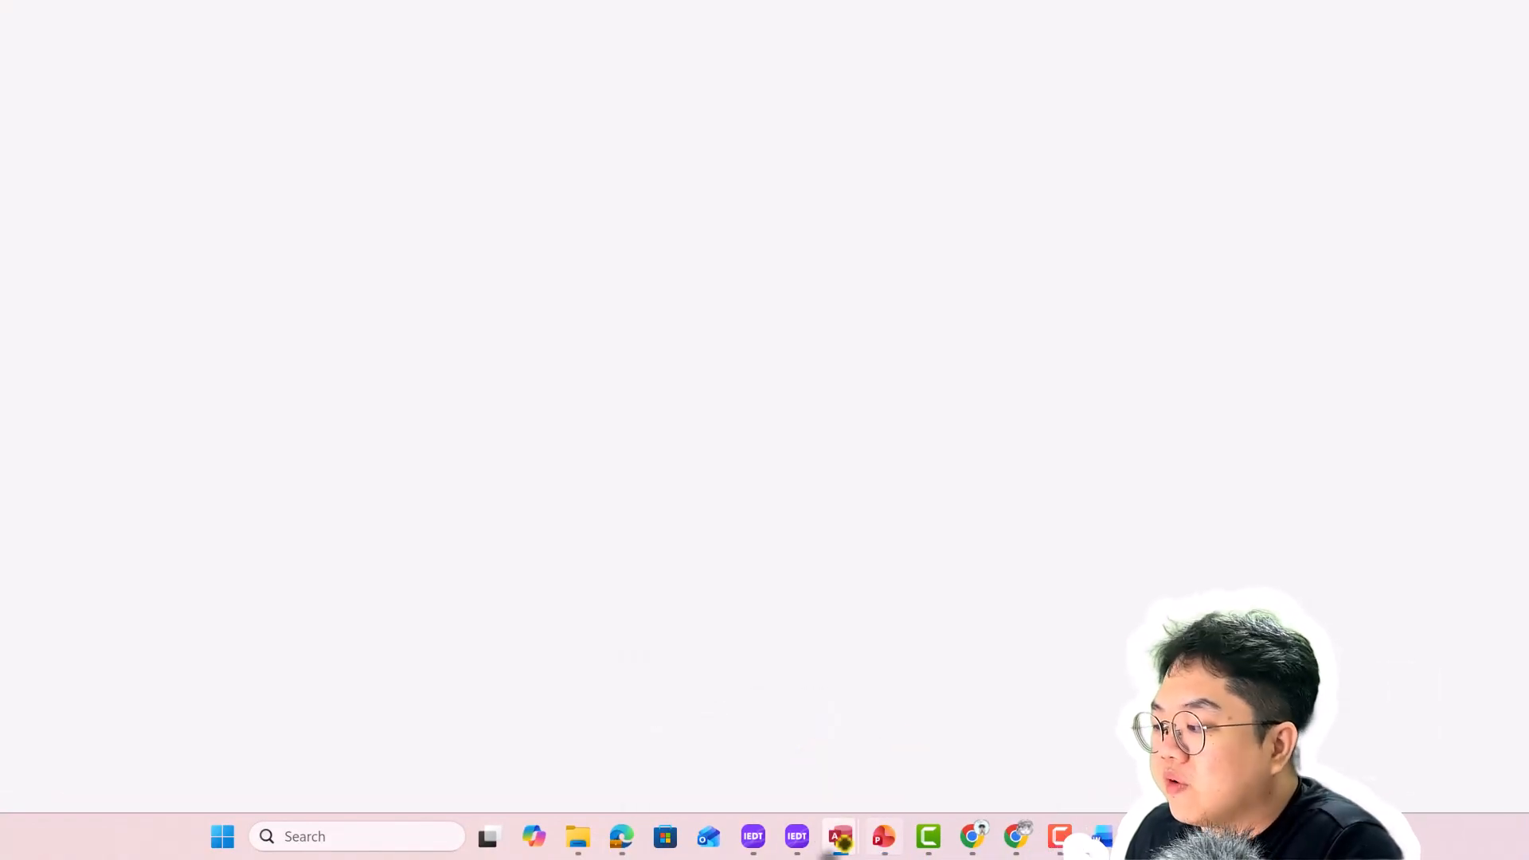
pyautogui.click(948, 721)
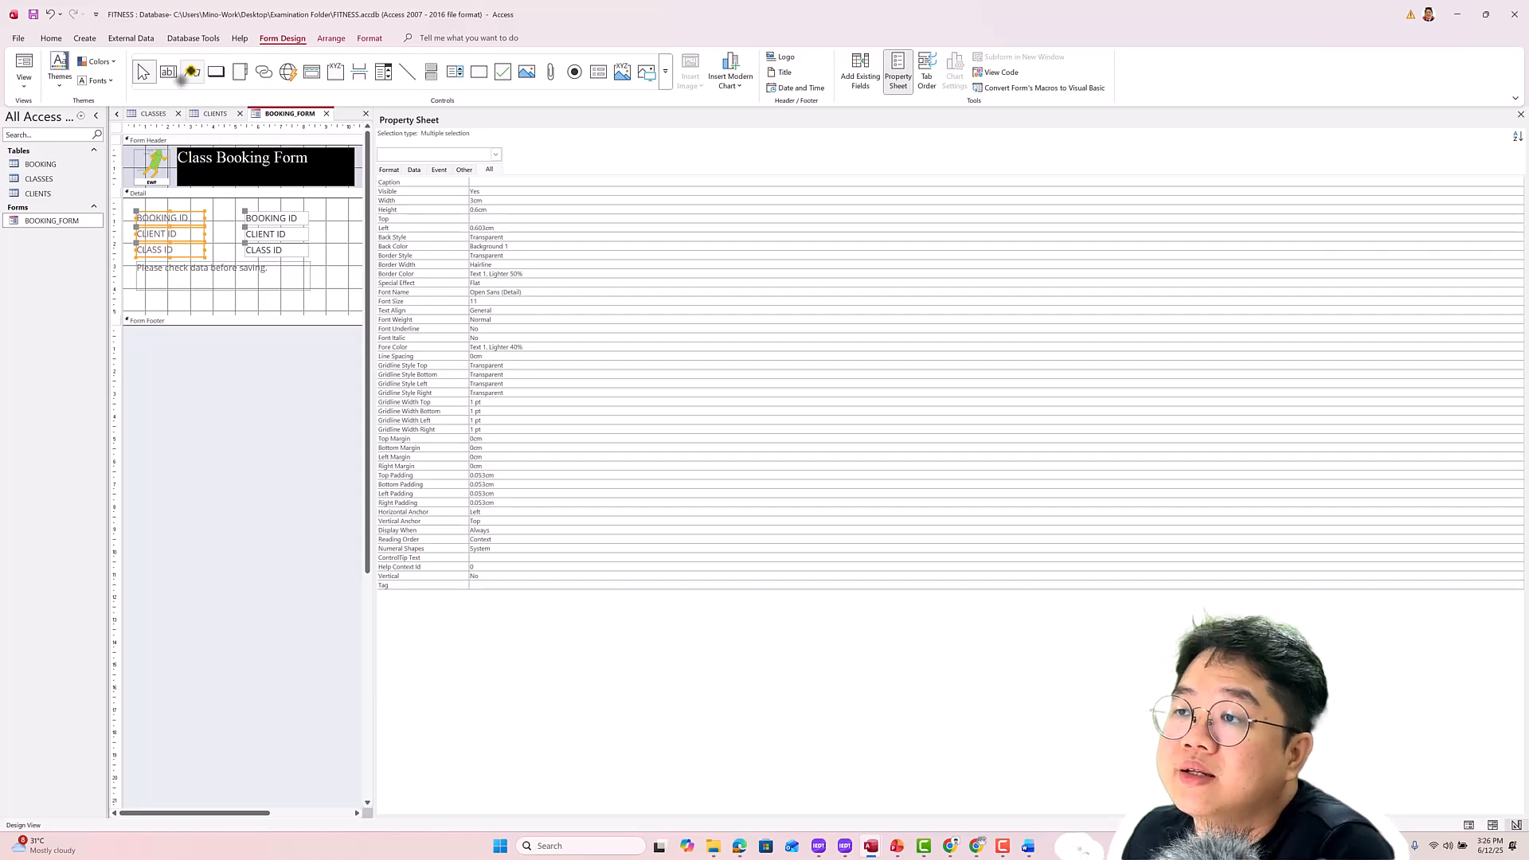
pyautogui.click(191, 72)
pyautogui.moveTo(144, 293); pyautogui.dragTo(271, 319)
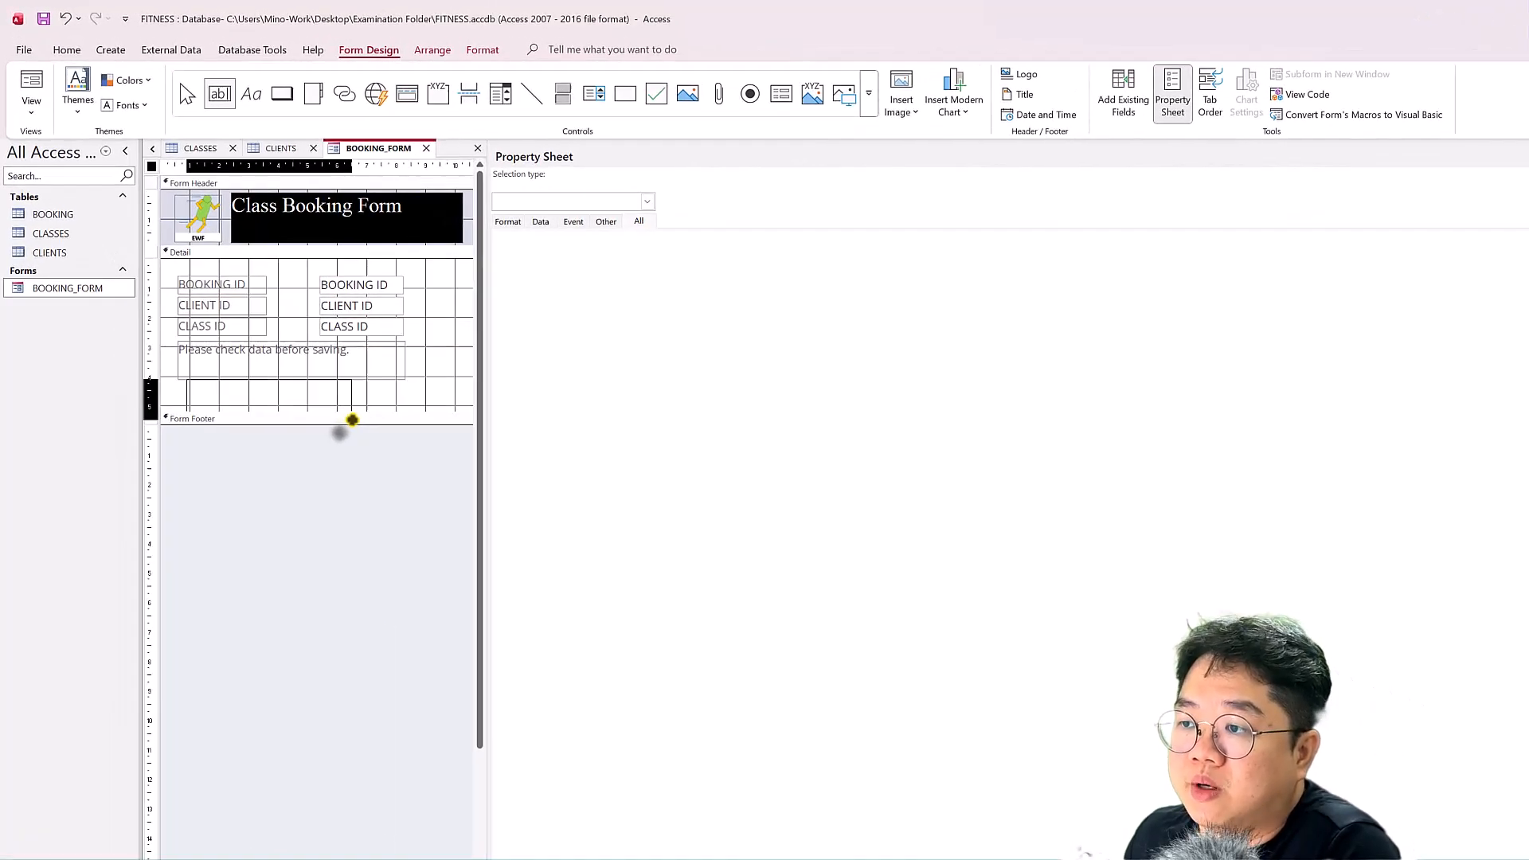
pyautogui.moveTo(352, 420); pyautogui.dragTo(352, 420)
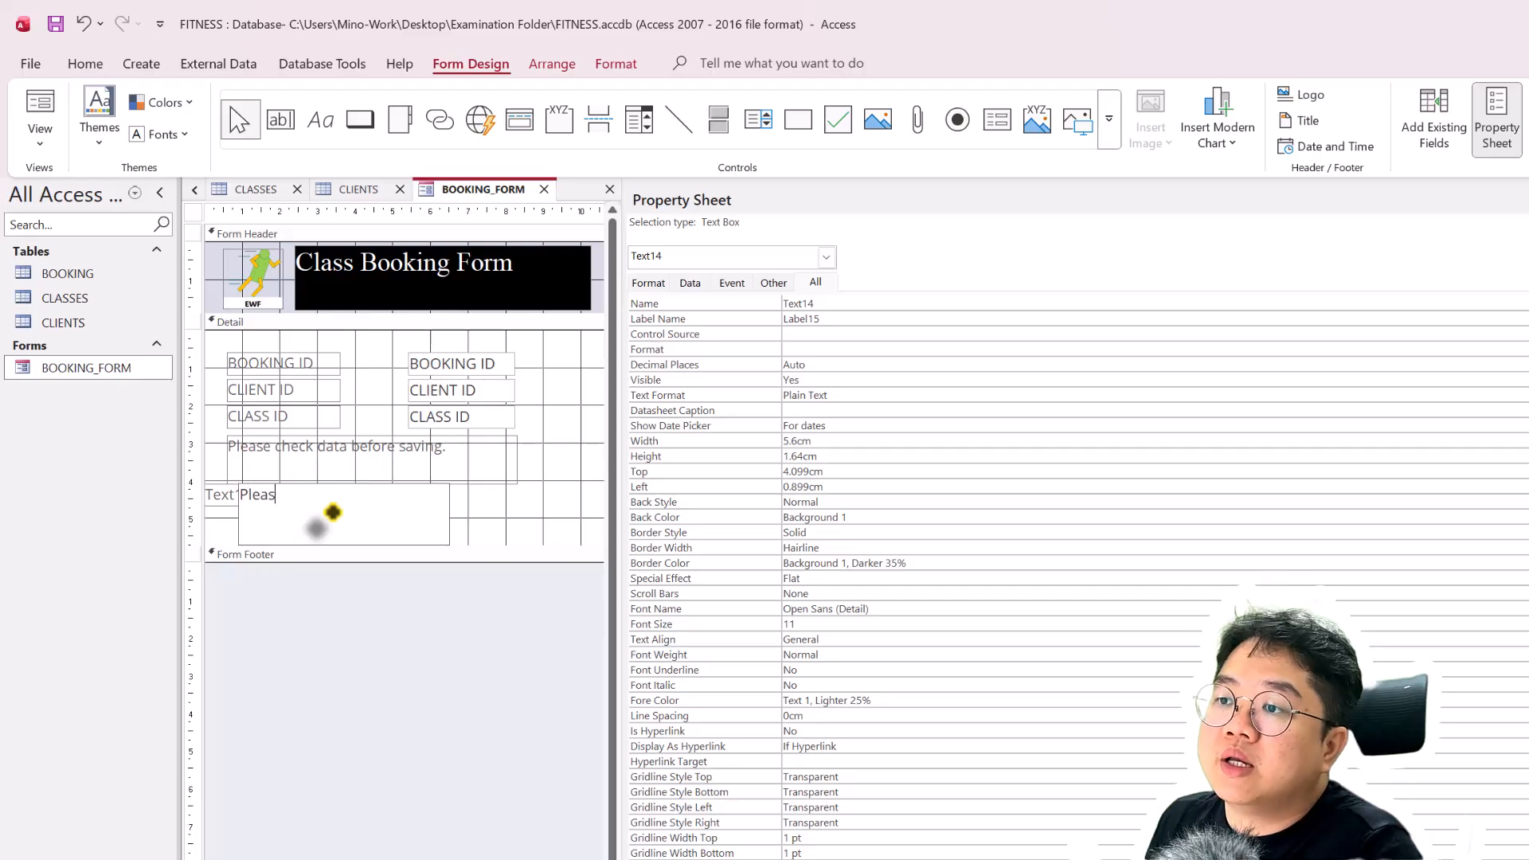
pyautogui.click(333, 512)
pyautogui.write('Please cah')
pyautogui.press('BackSpace')
pyautogui.press('BackSpace')
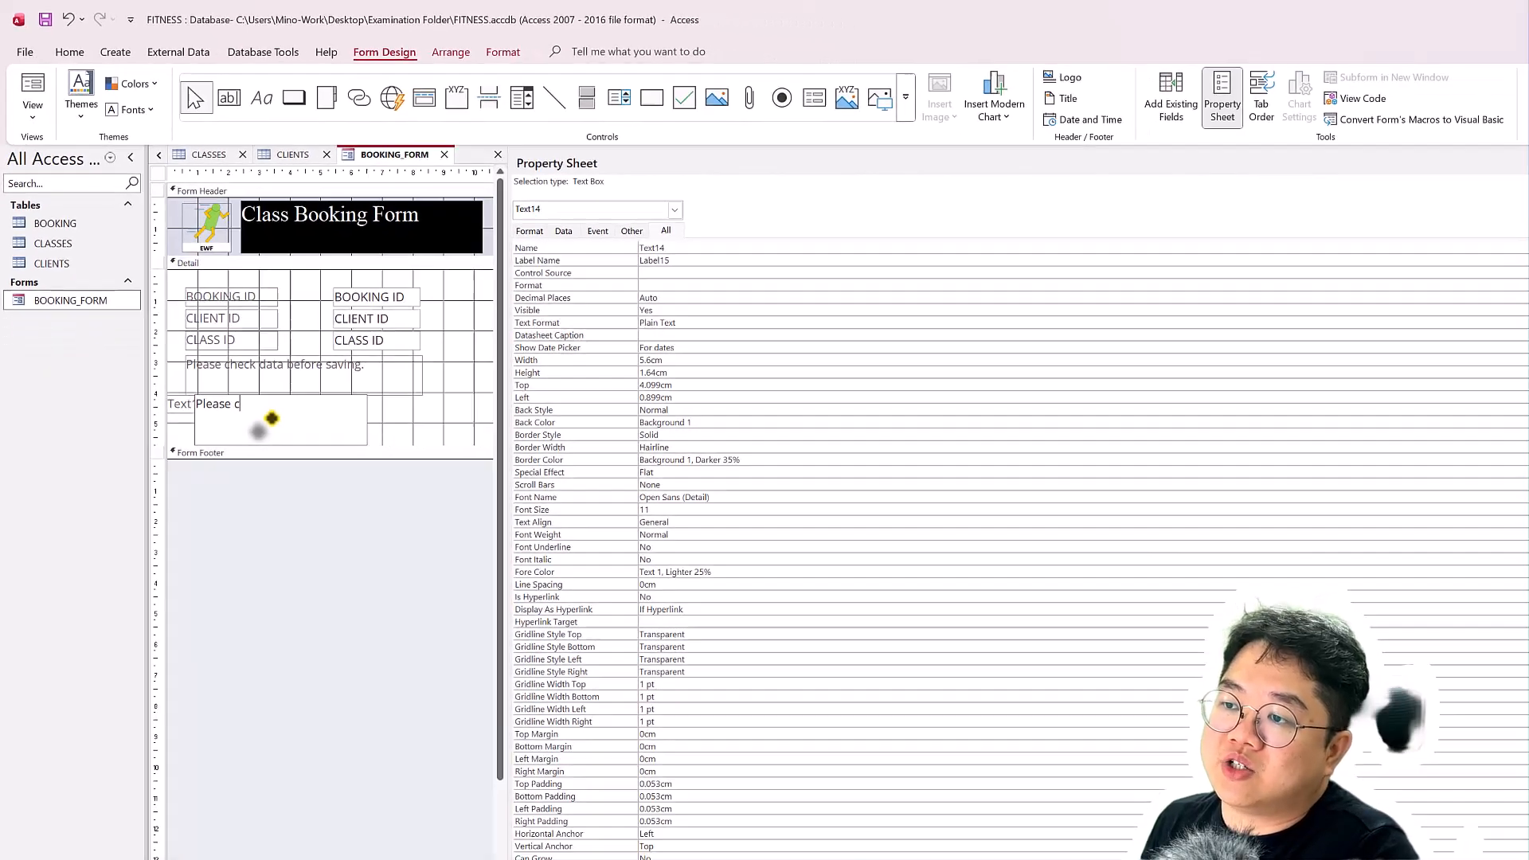
pyautogui.write('heck data before saving.')
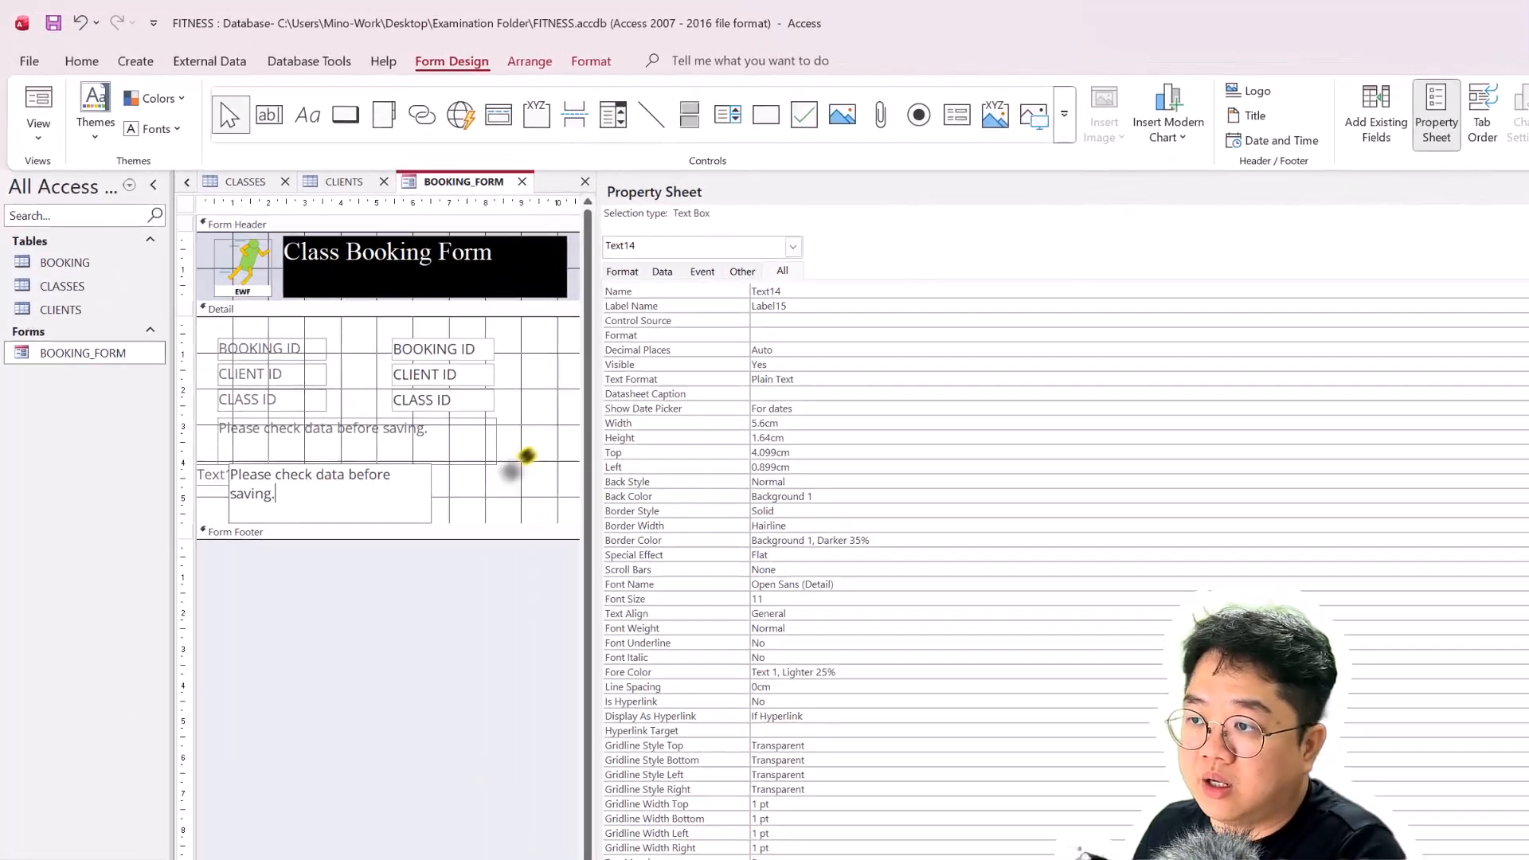
# Widen the new text box to about 7.5 cm and display the form in Layout View to check it
pyautogui.click(270, 307)
pyautogui.moveTo(452, 514); pyautogui.dragTo(522, 515)
pyautogui.click(379, 569)
pyautogui.click(381, 525)
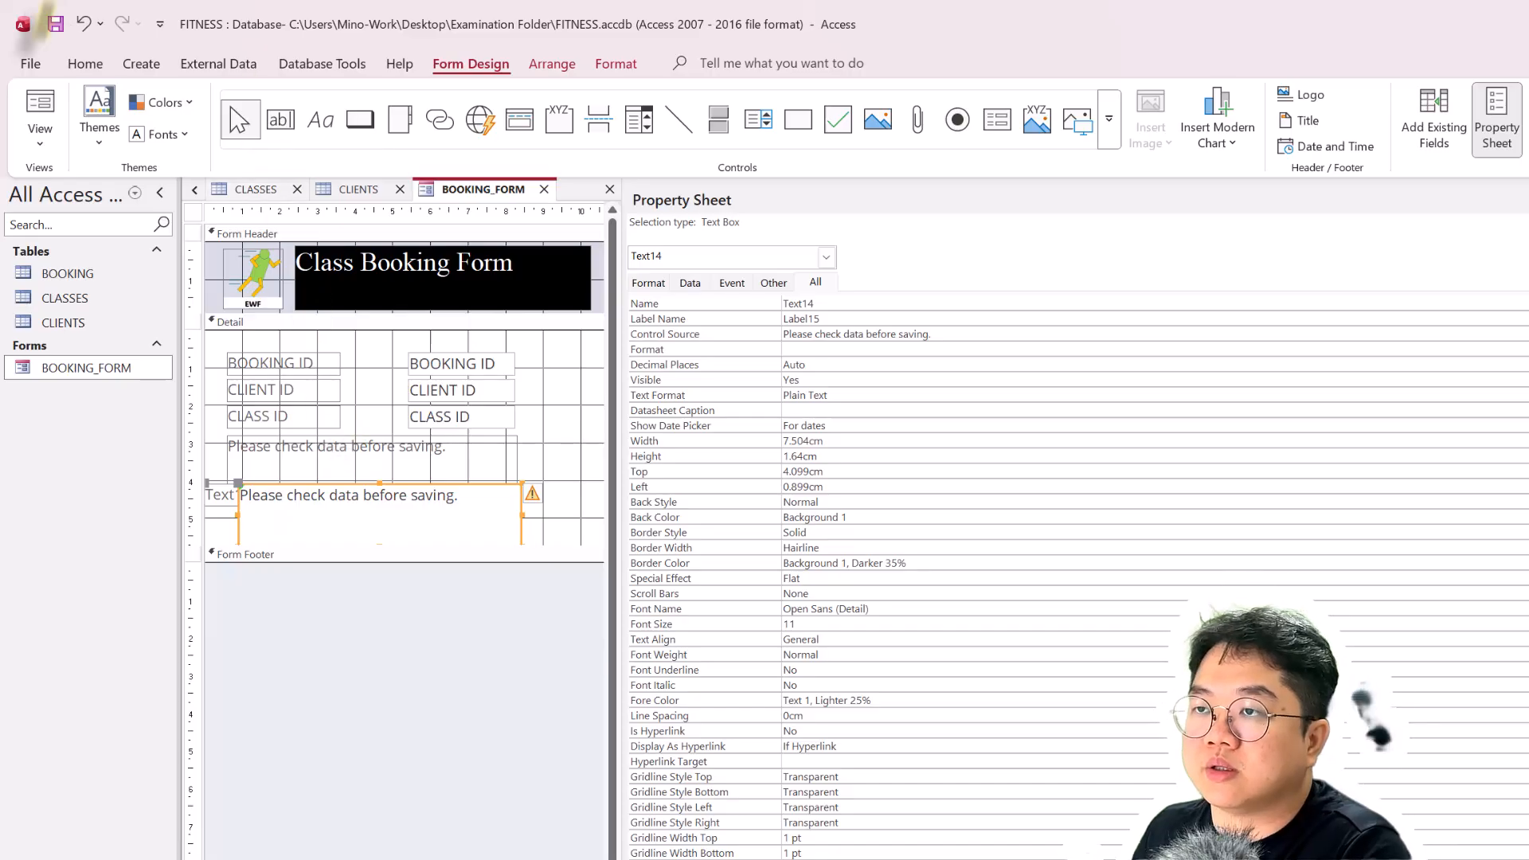
pyautogui.click(40, 142)
pyautogui.click(87, 185)
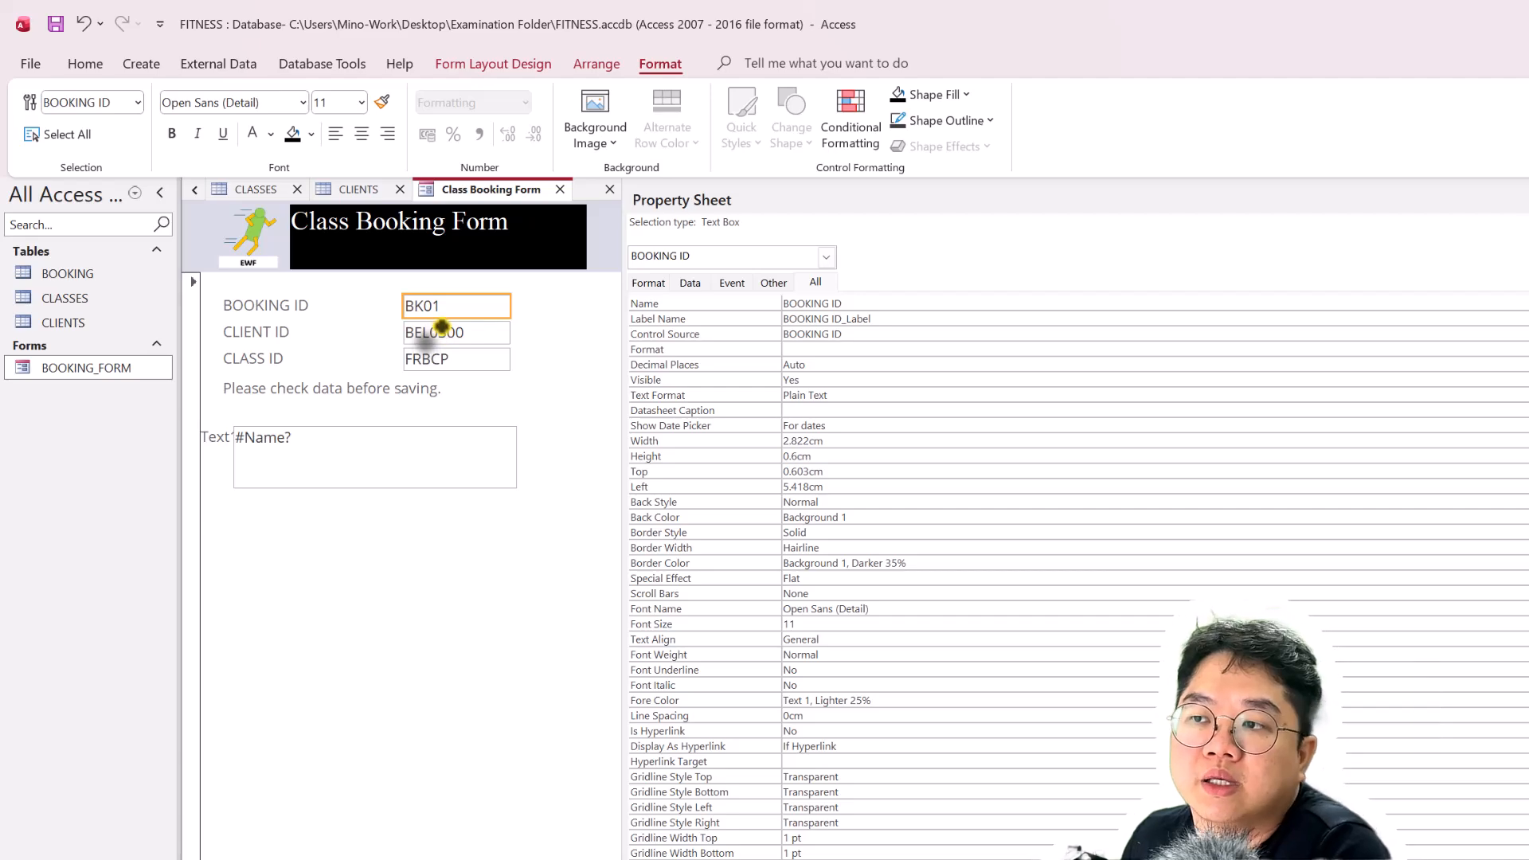
# Move the new text box away from its label to about 5.3 cm from the top and 3 cm from the left of the form
pyautogui.click(338, 440)
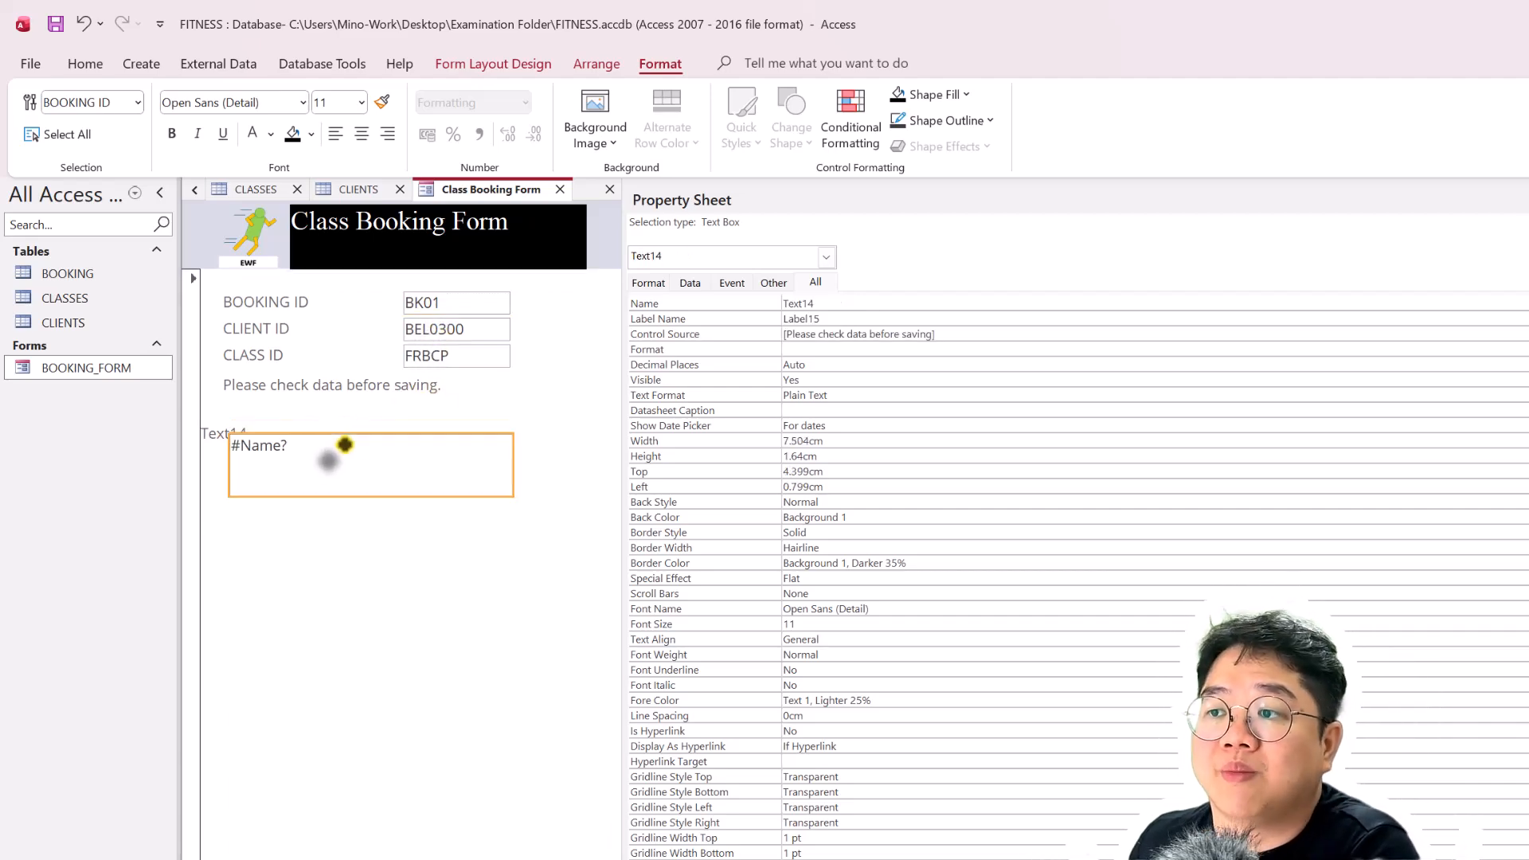
pyautogui.moveTo(339, 440); pyautogui.dragTo(438, 475)
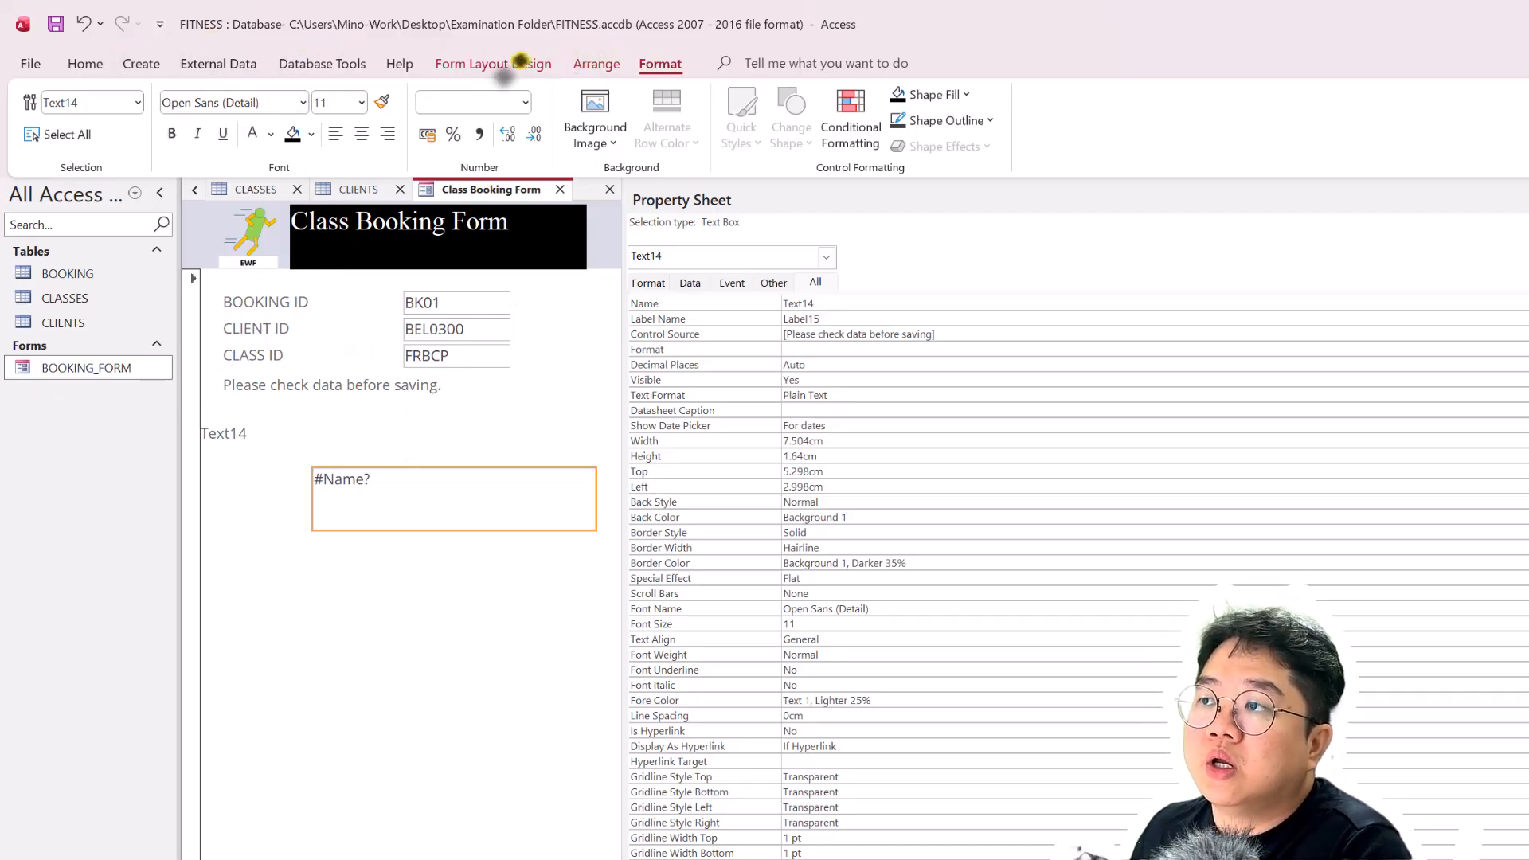
pyautogui.click(497, 64)
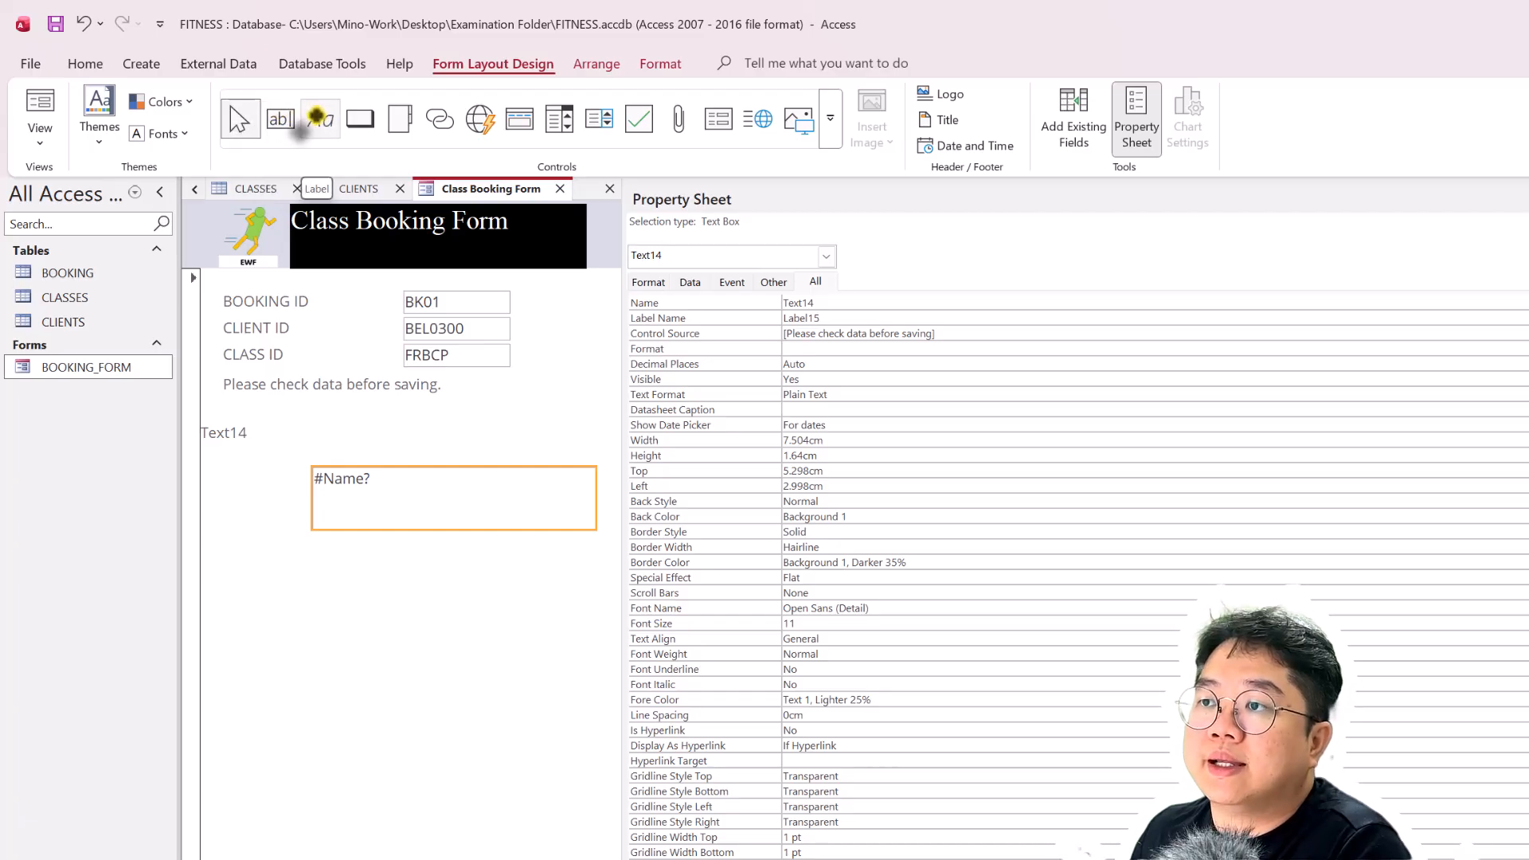
# Return the form to Design View, undo the text box's changes and its insertion, and select the existing note label
pyautogui.click(39, 141)
pyautogui.click(83, 260)
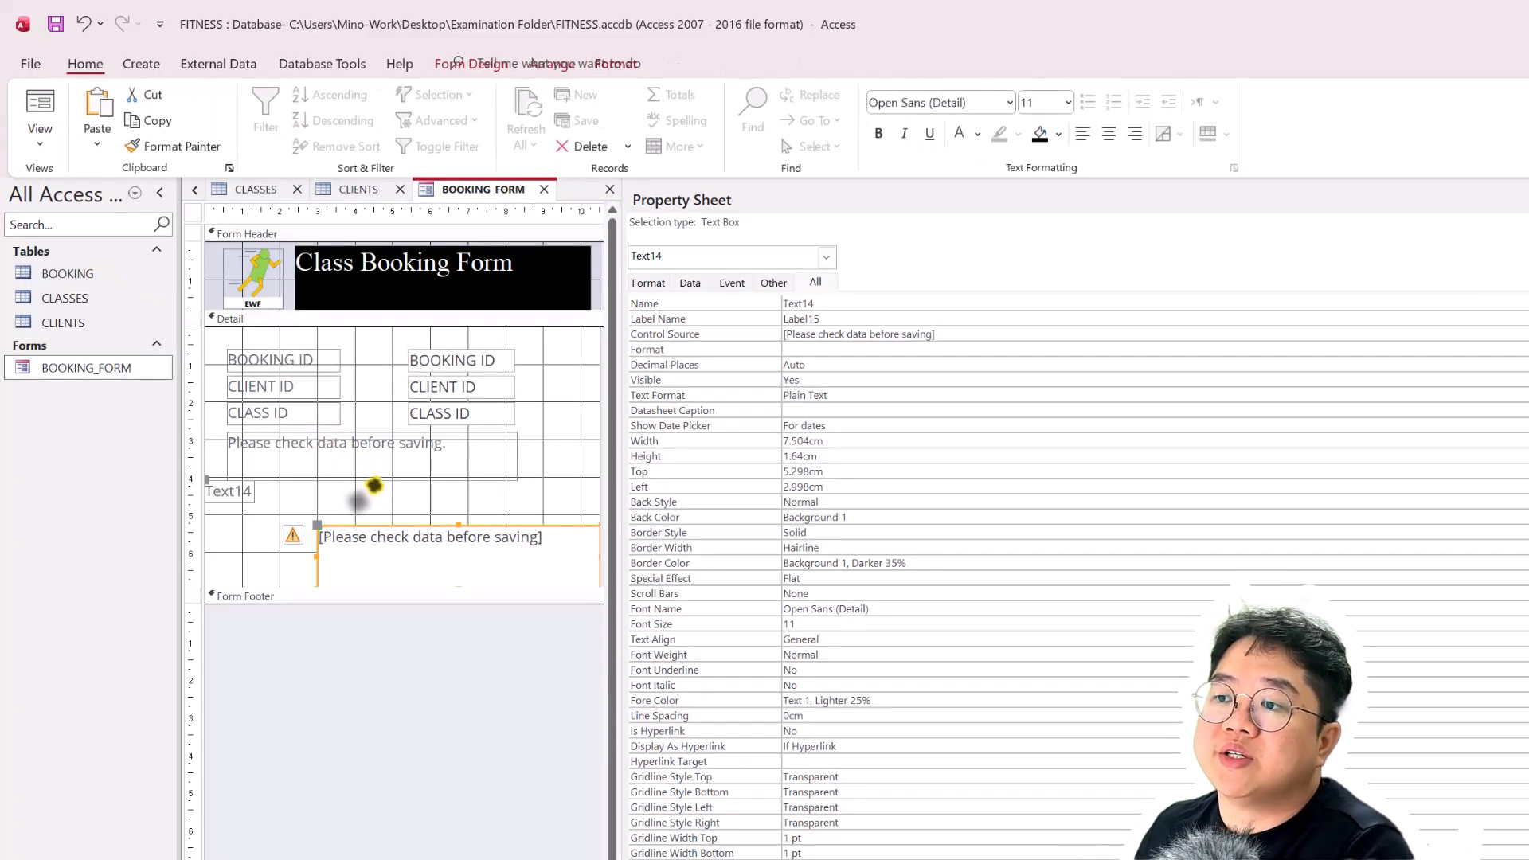
pyautogui.hotkey('ctrl', 'z')
pyautogui.hotkey('ctrl', 'z')
pyautogui.hotkey('ctrl', 'z')
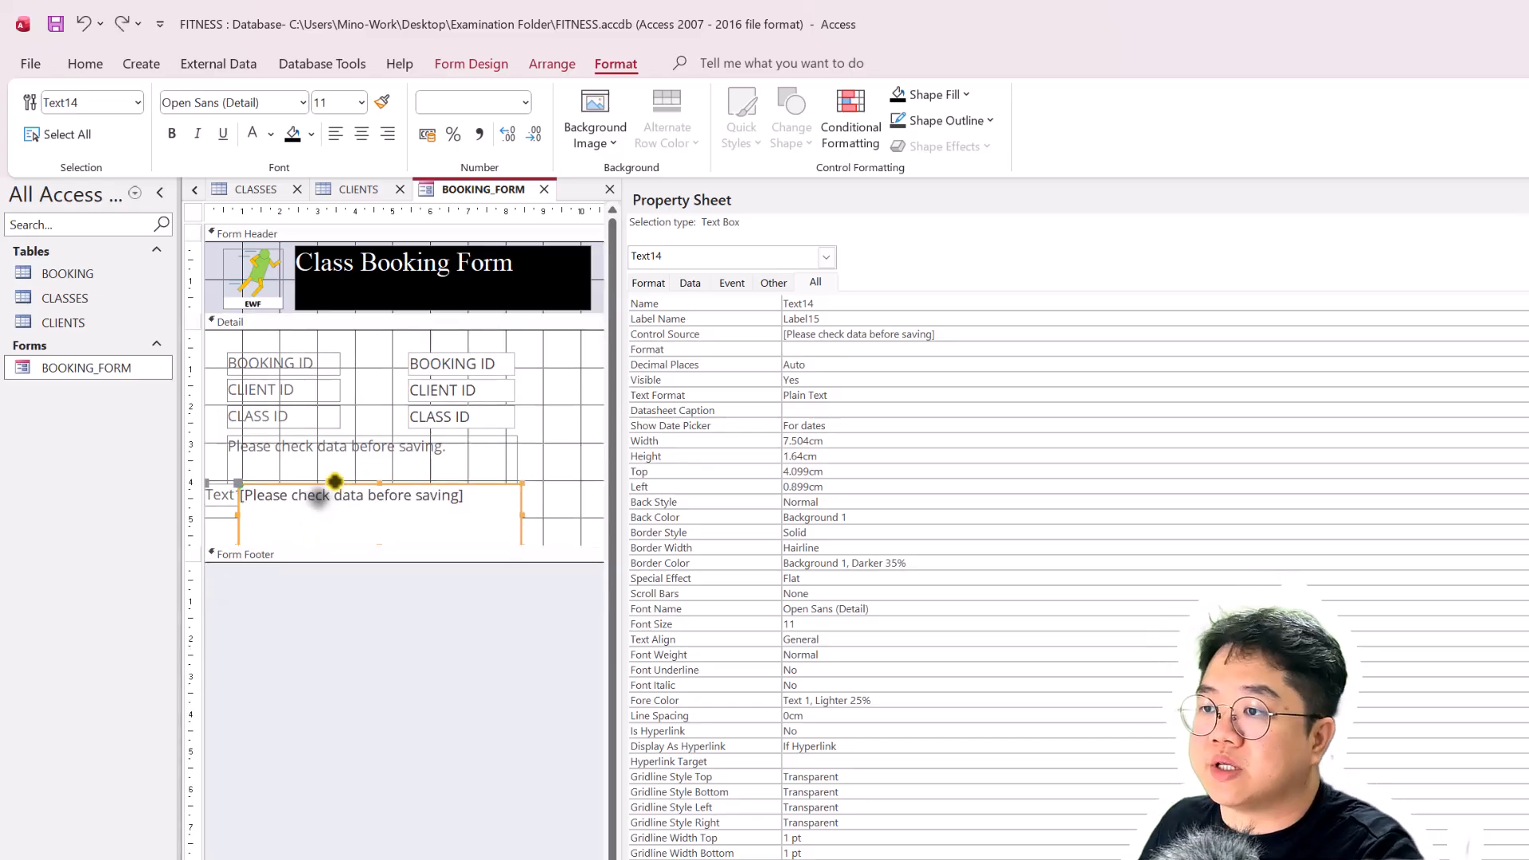
pyautogui.hotkey('ctrl', 'z')
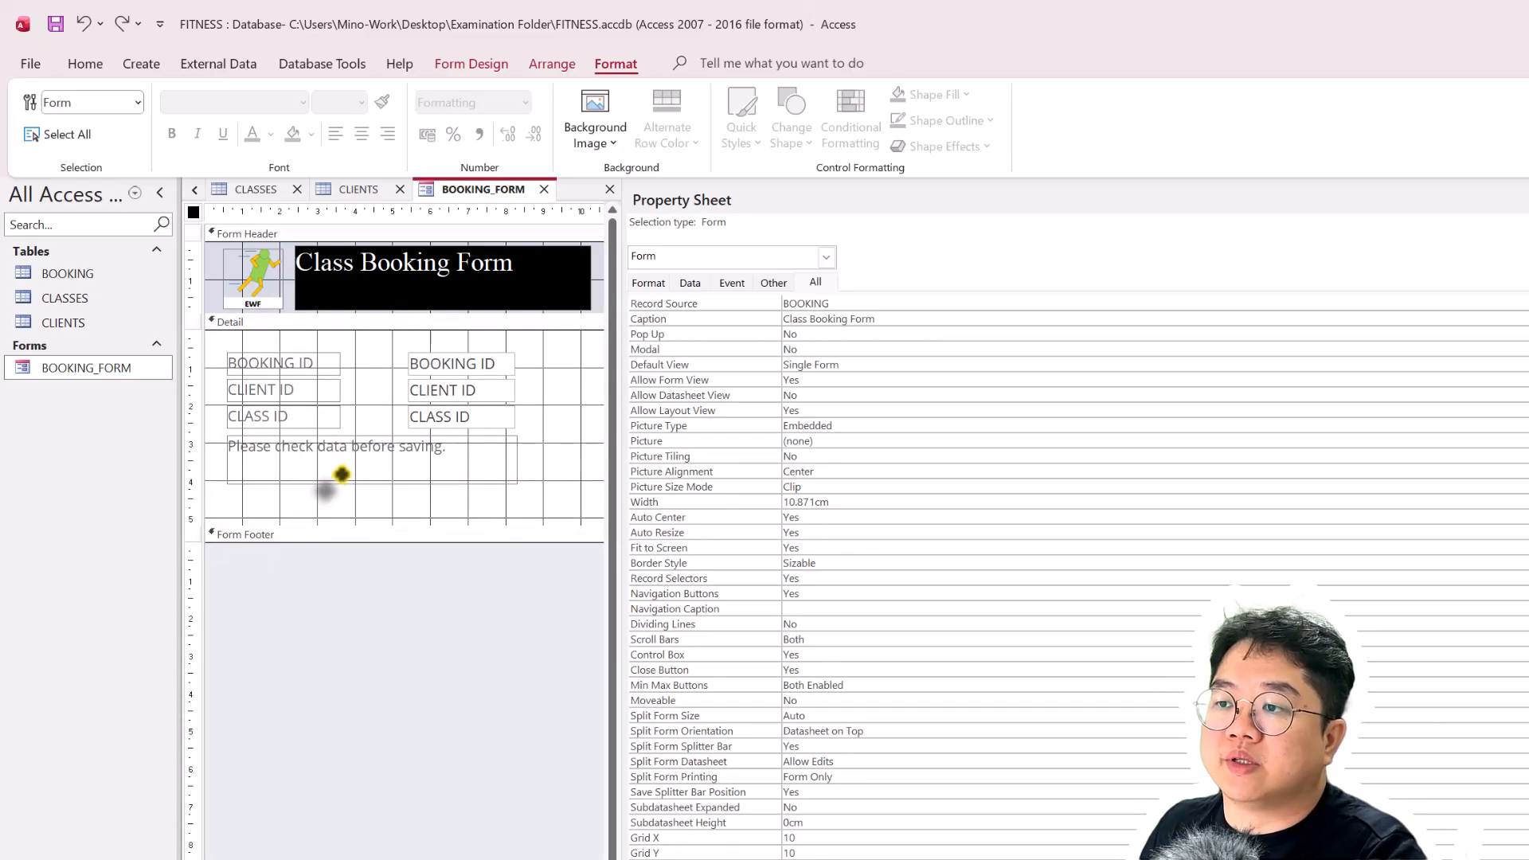
pyautogui.click(355, 456)
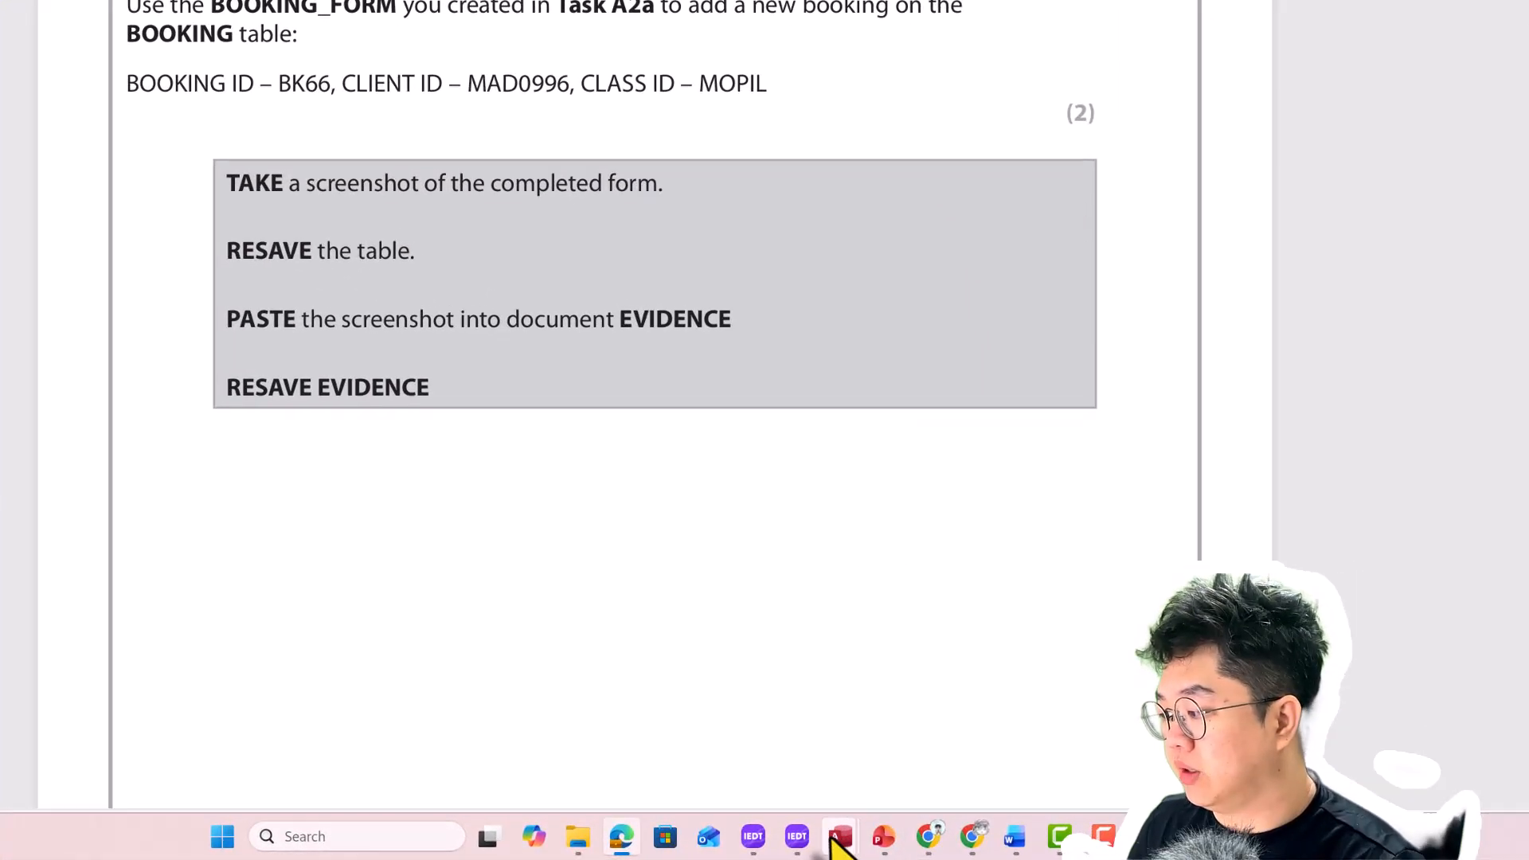
# Switch to the FITNESS database in Access and display BOOKING_FORM in Form View
pyautogui.click(871, 847)
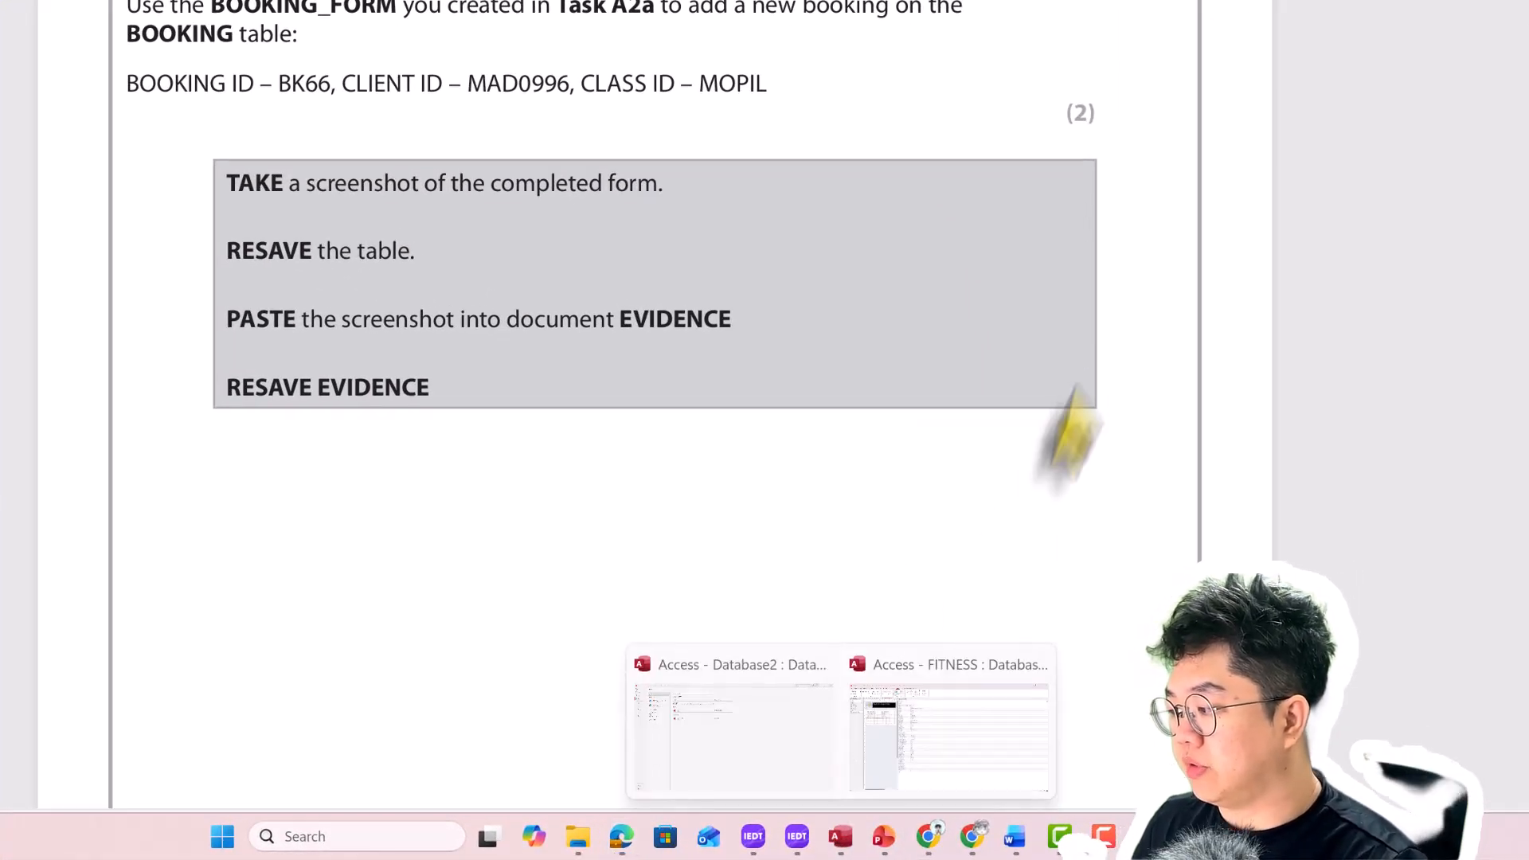
pyautogui.click(900, 721)
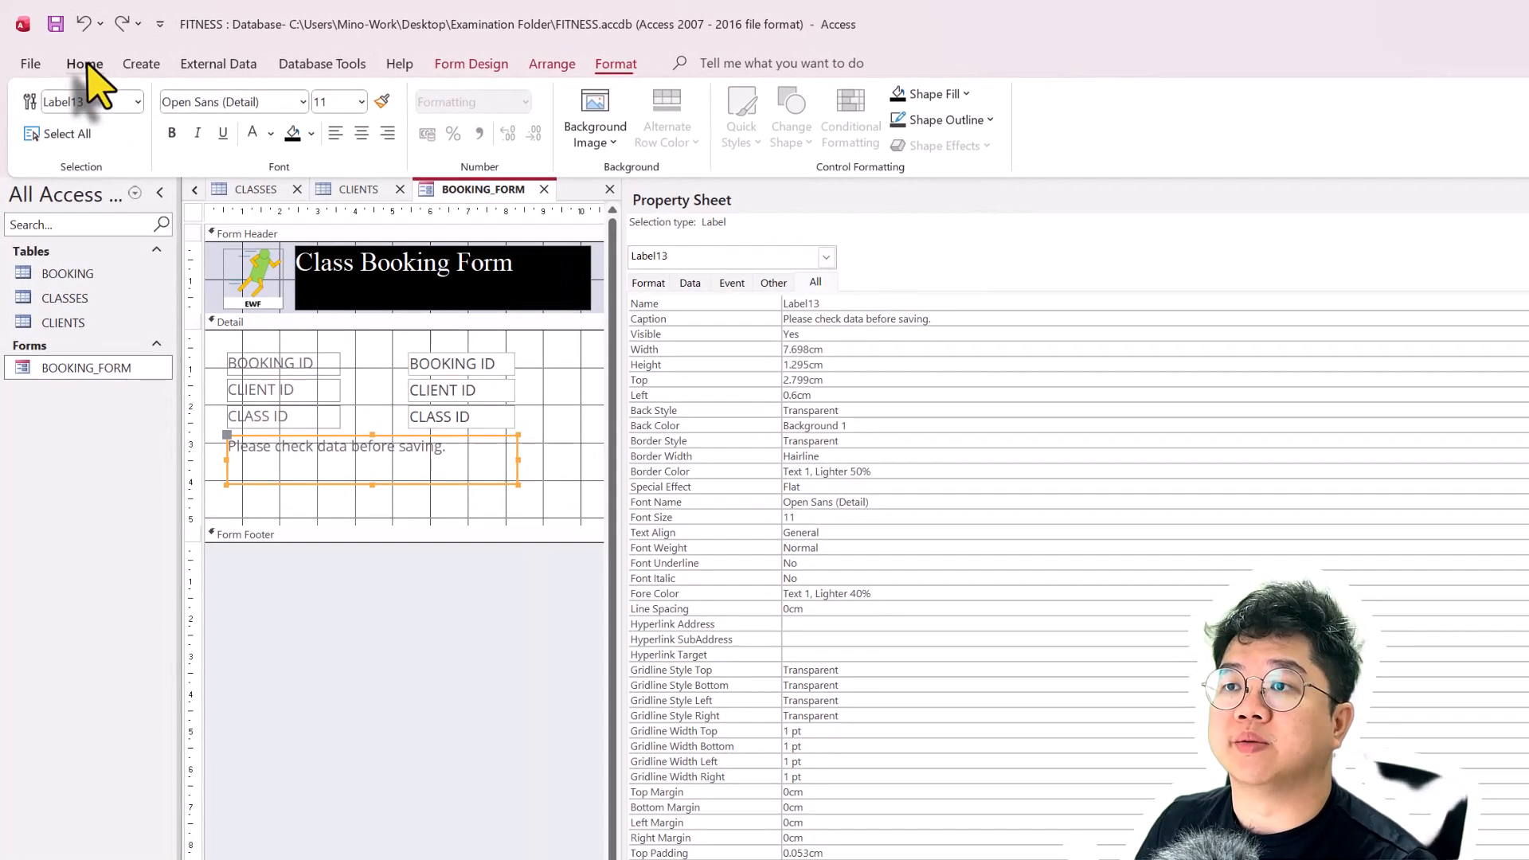
pyautogui.click(50, 37)
pyautogui.click(40, 137)
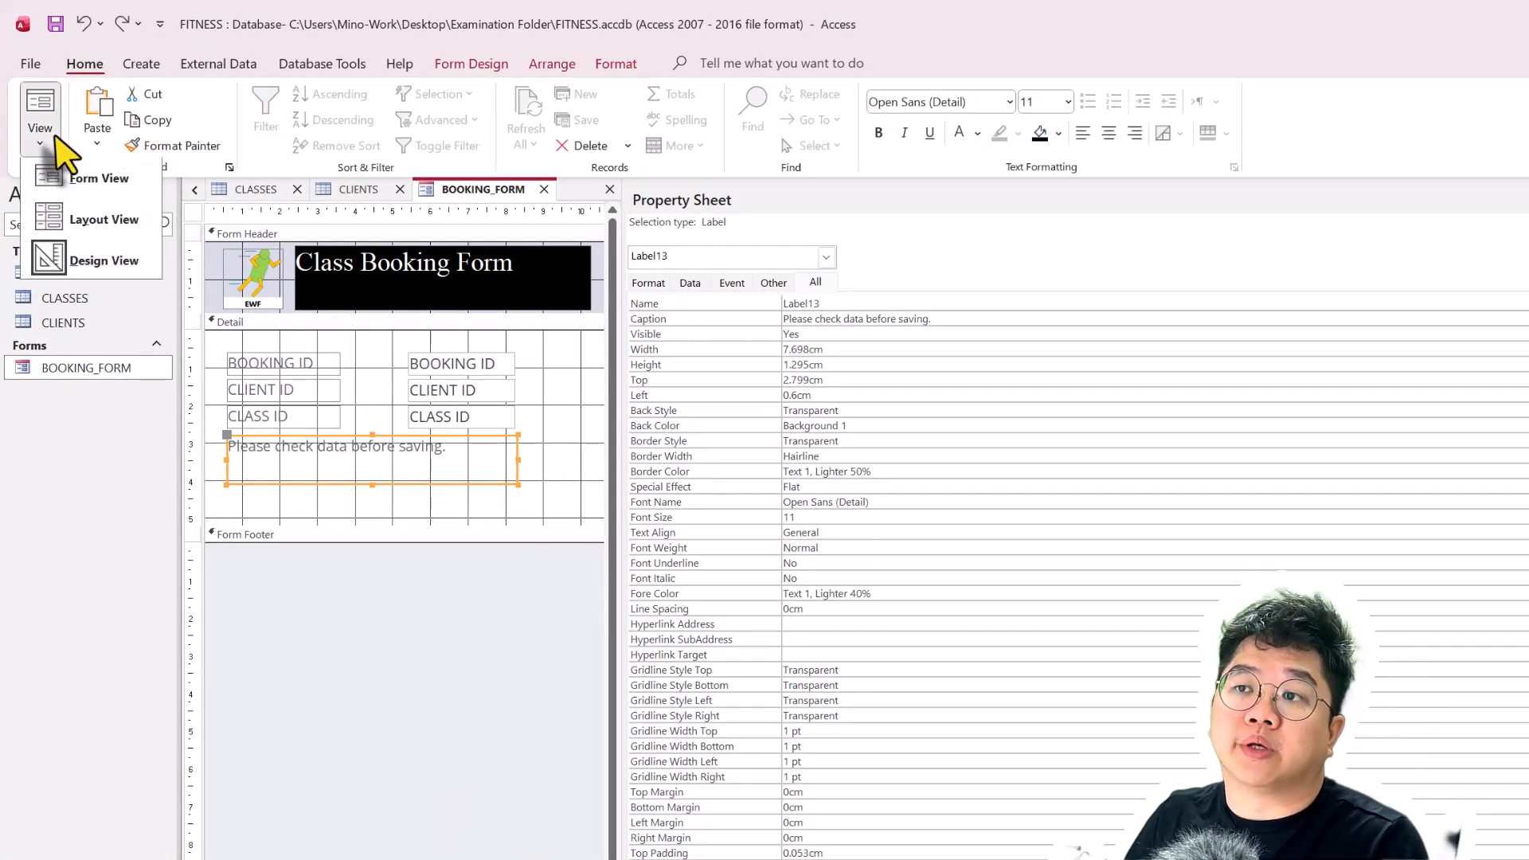
pyautogui.click(44, 183)
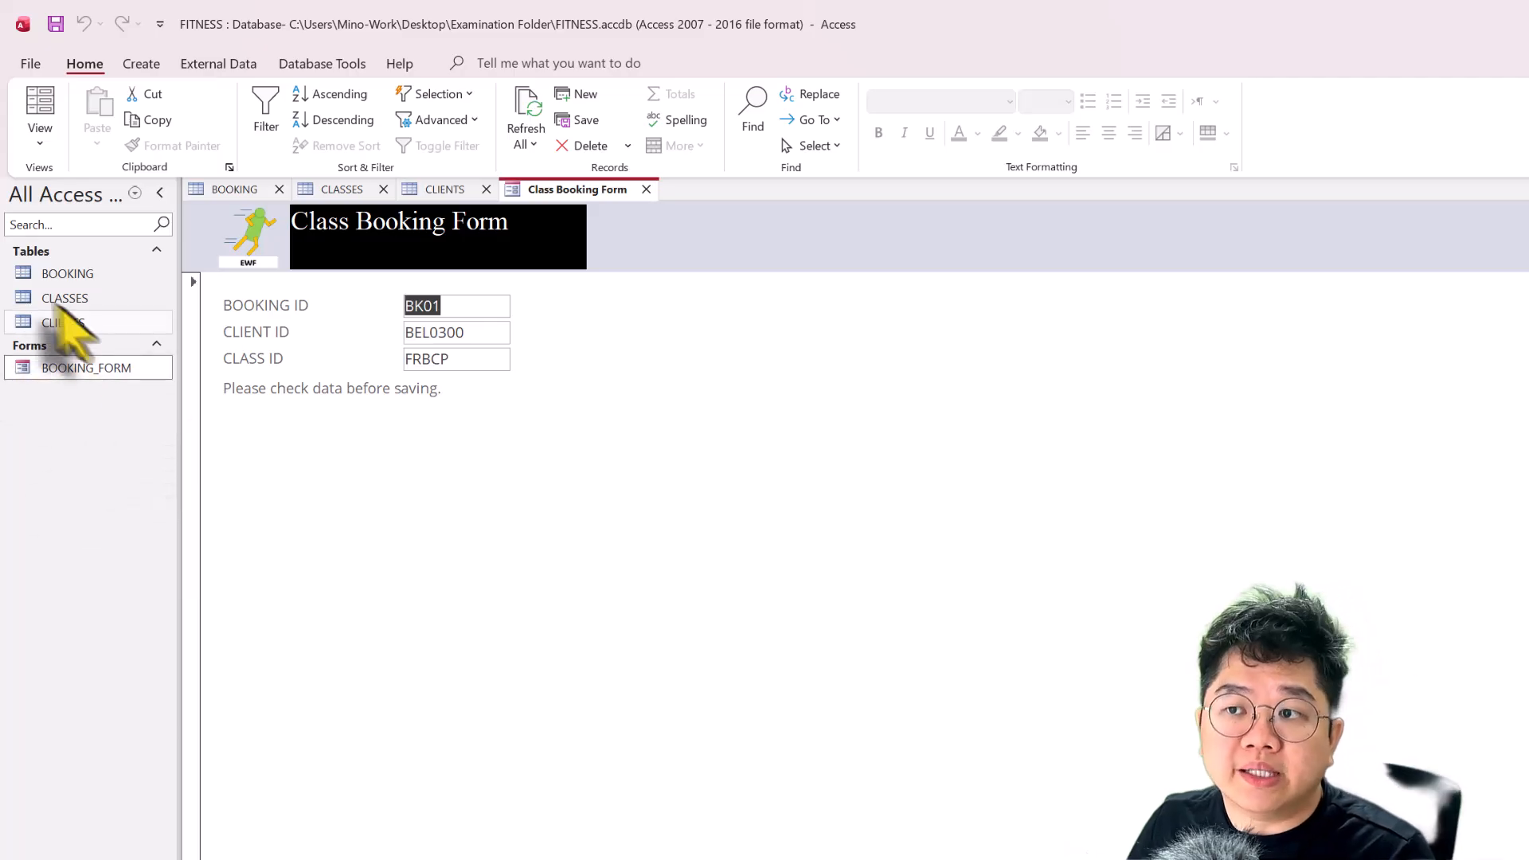
# Open the BOOKING table, examine its last booking records, and compare them with the records available through BOOKING_FORM
pyautogui.doubleClick(104, 275)
pyautogui.scroll(-9, 310, 832)
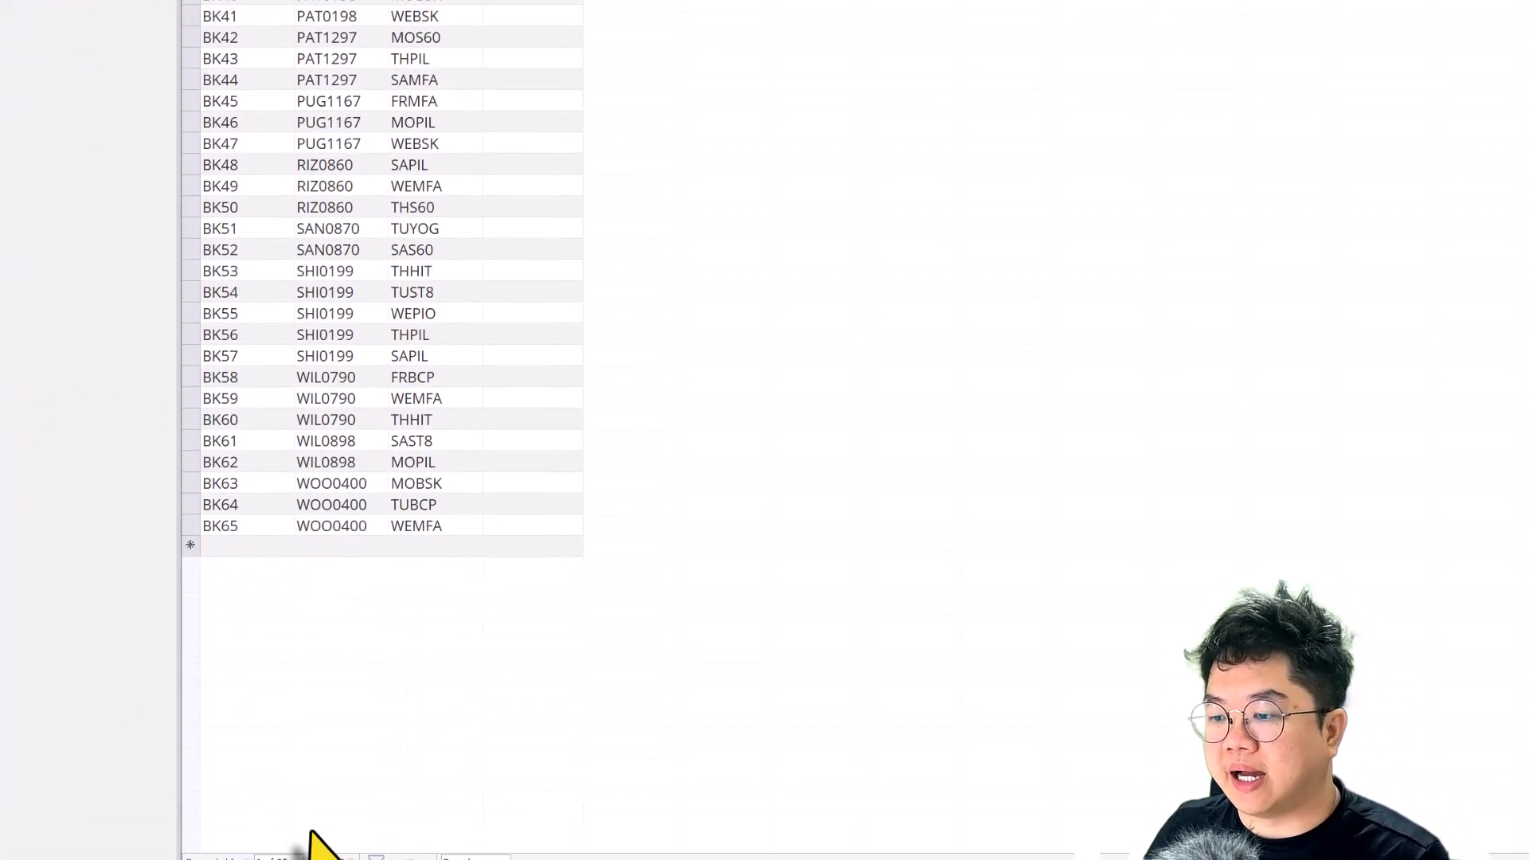
pyautogui.scroll(-6, 311, 831)
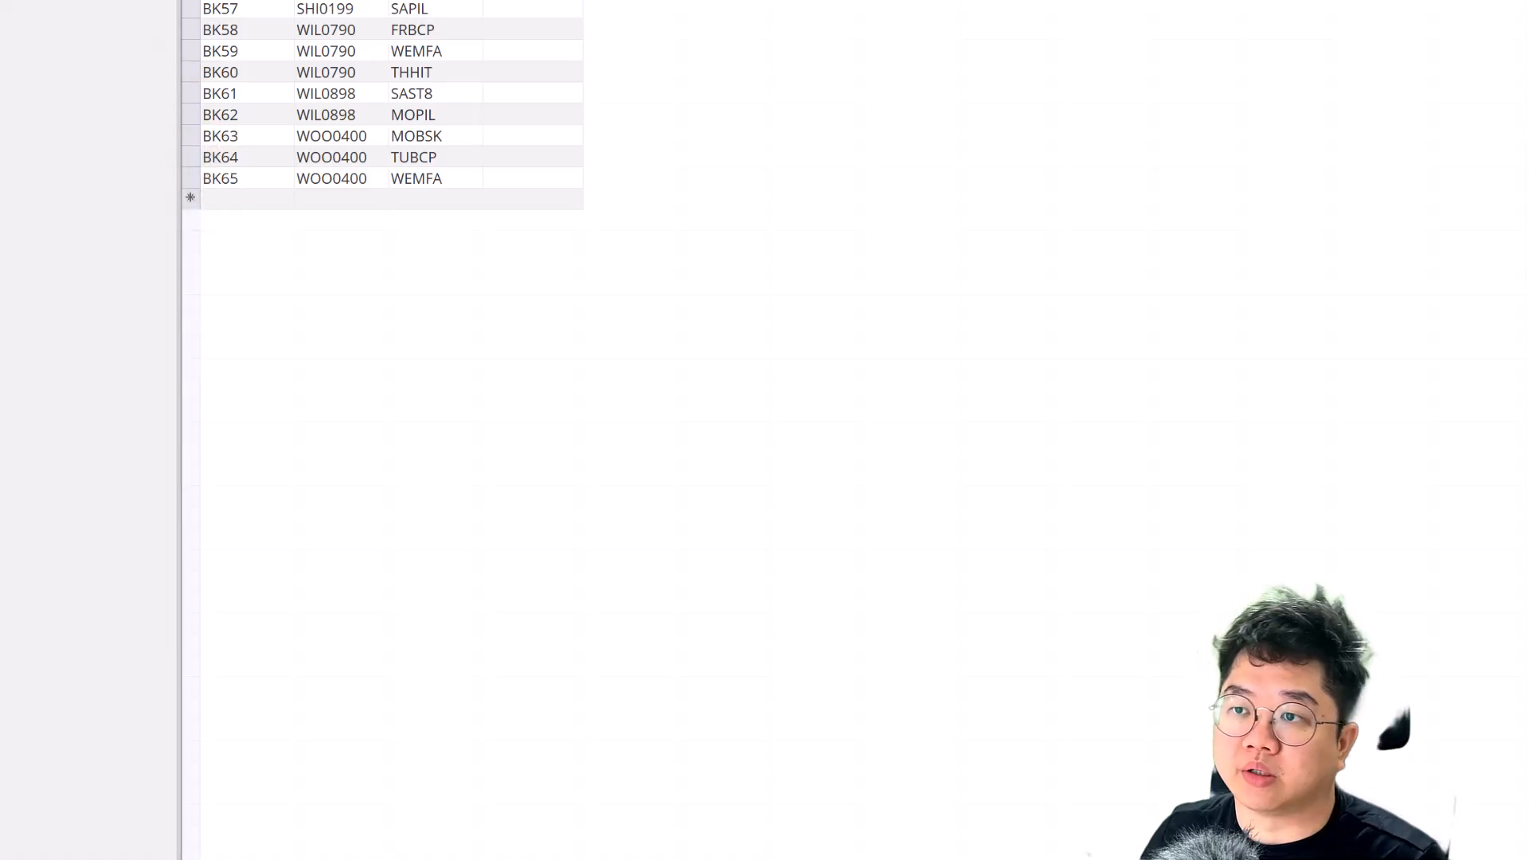
pyautogui.doubleClick(112, 368)
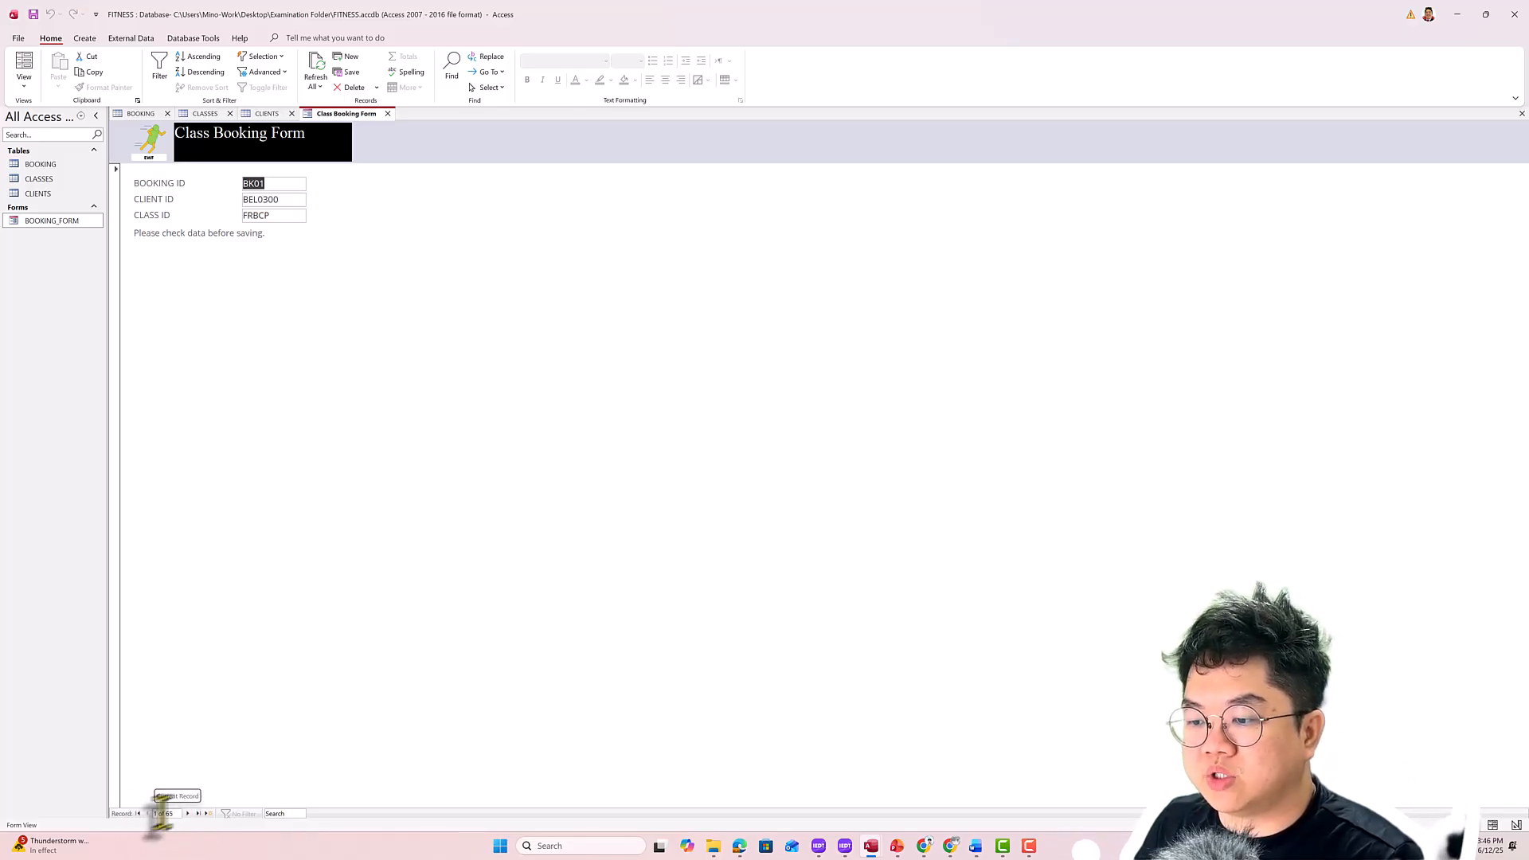
pyautogui.click(140, 113)
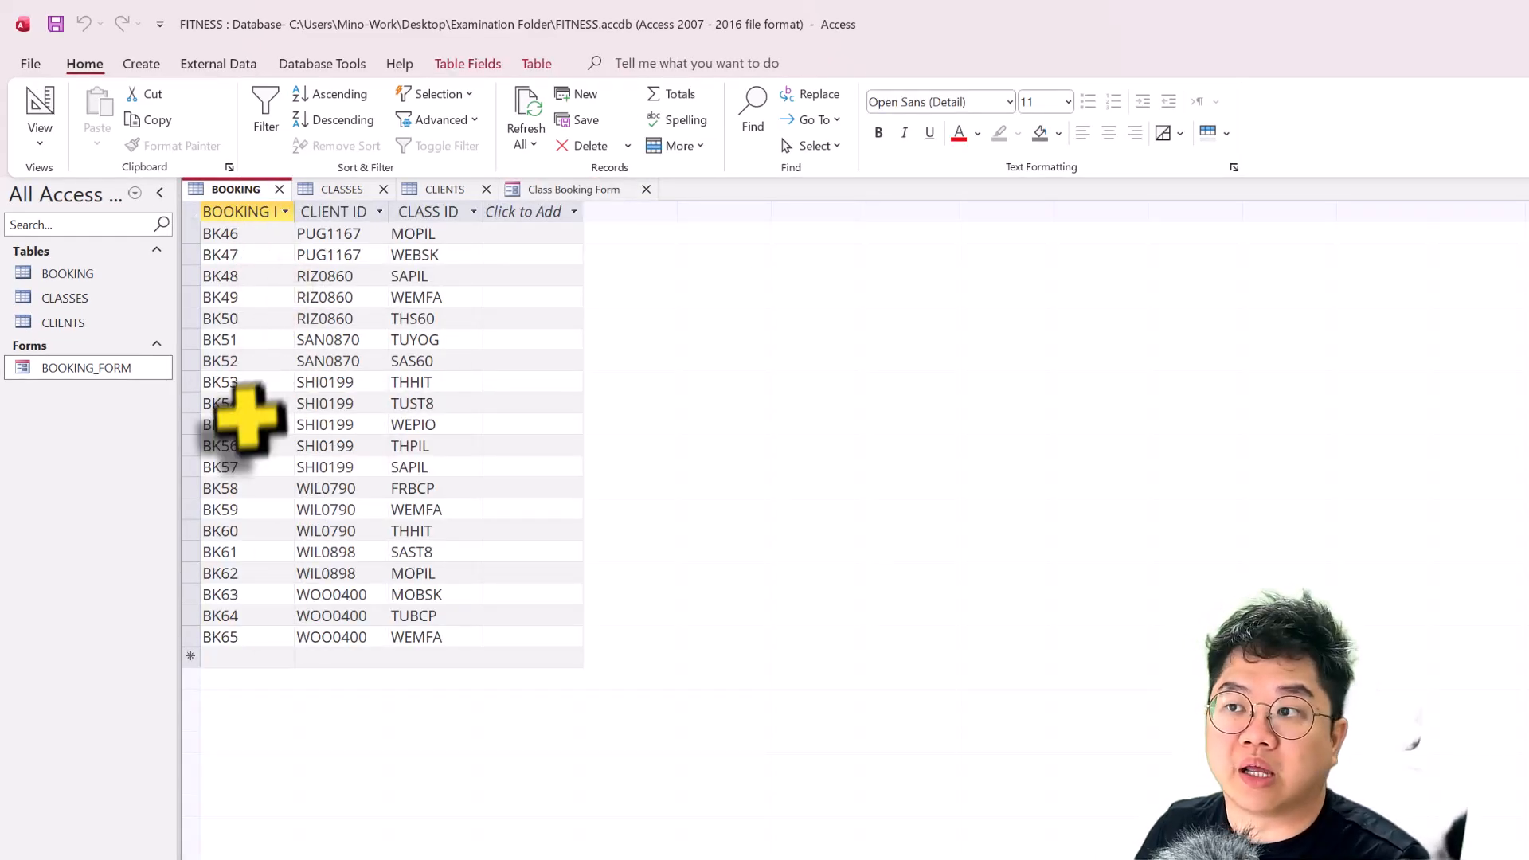
pyautogui.scroll(7, 255, 494)
pyautogui.scroll(-3, 319, 478)
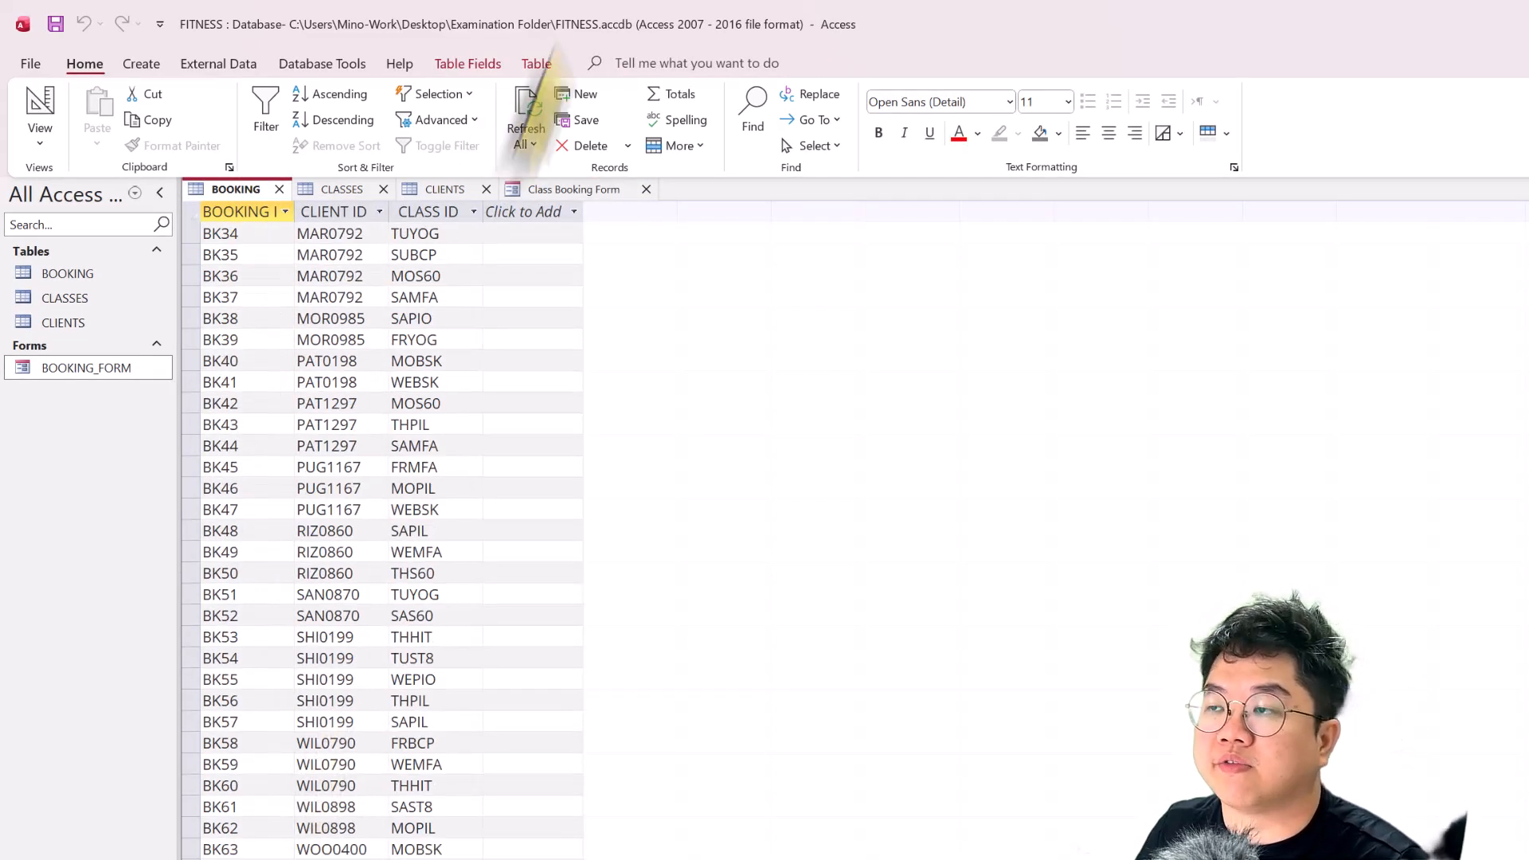
# Start a new blank record in the Class Booking Form and switch to the exam paper in the browser
pyautogui.click(561, 191)
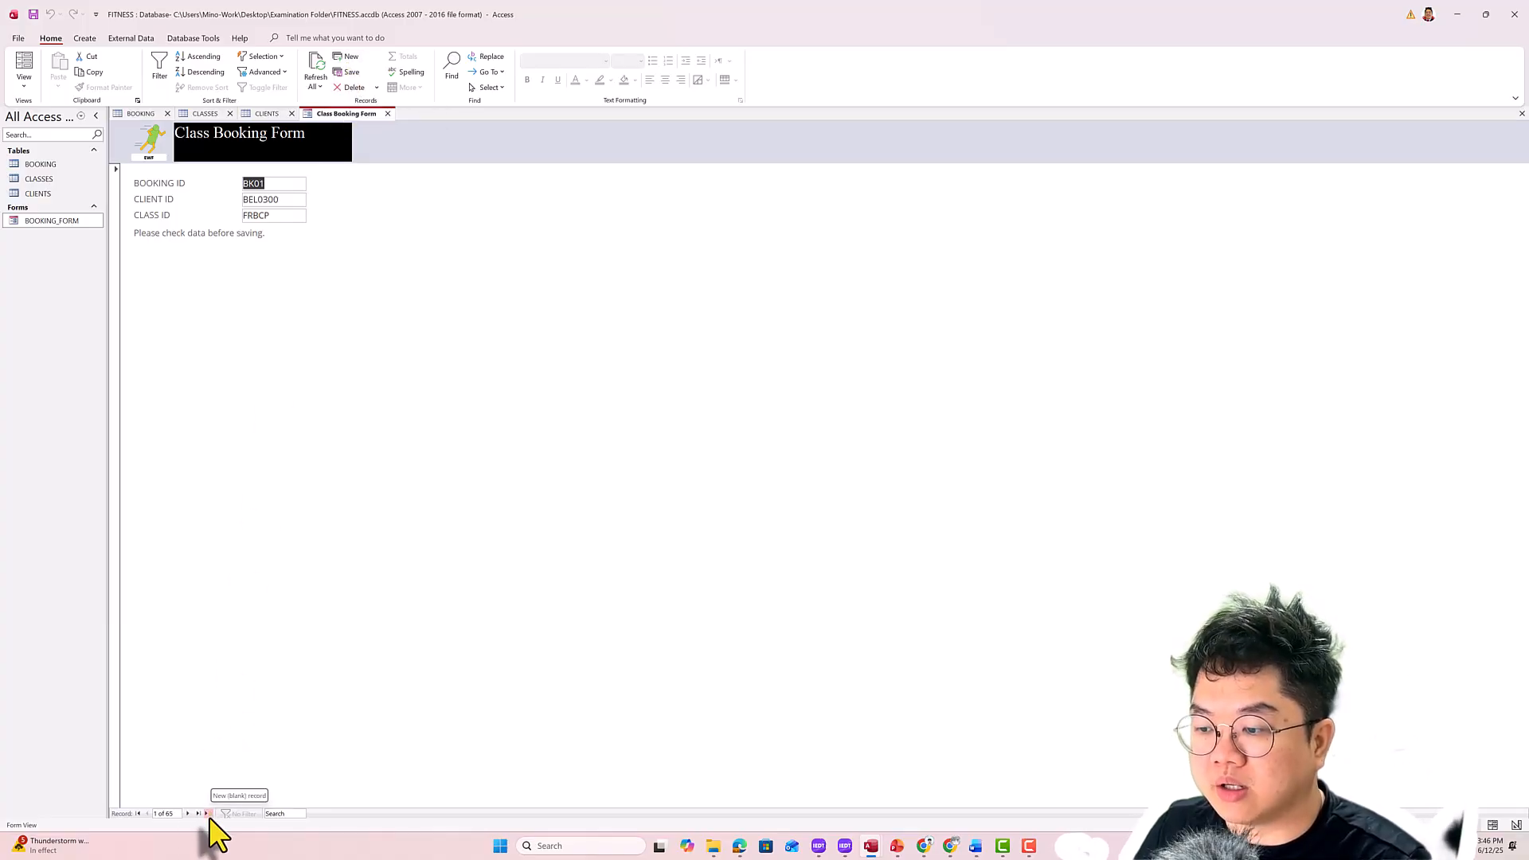
pyautogui.click(350, 58)
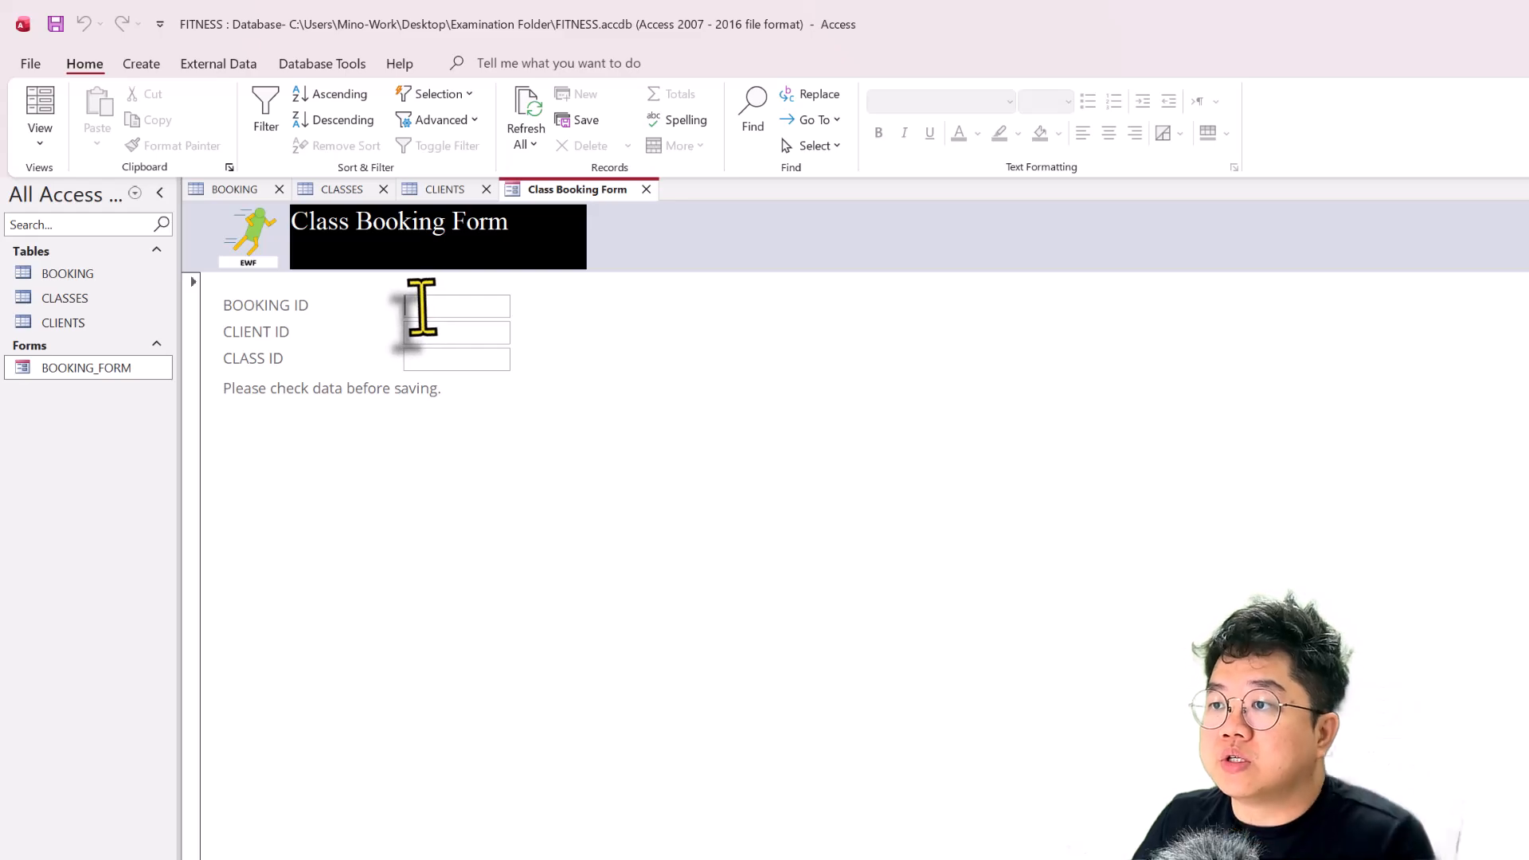
pyautogui.hotkey('alt', 'Tab')
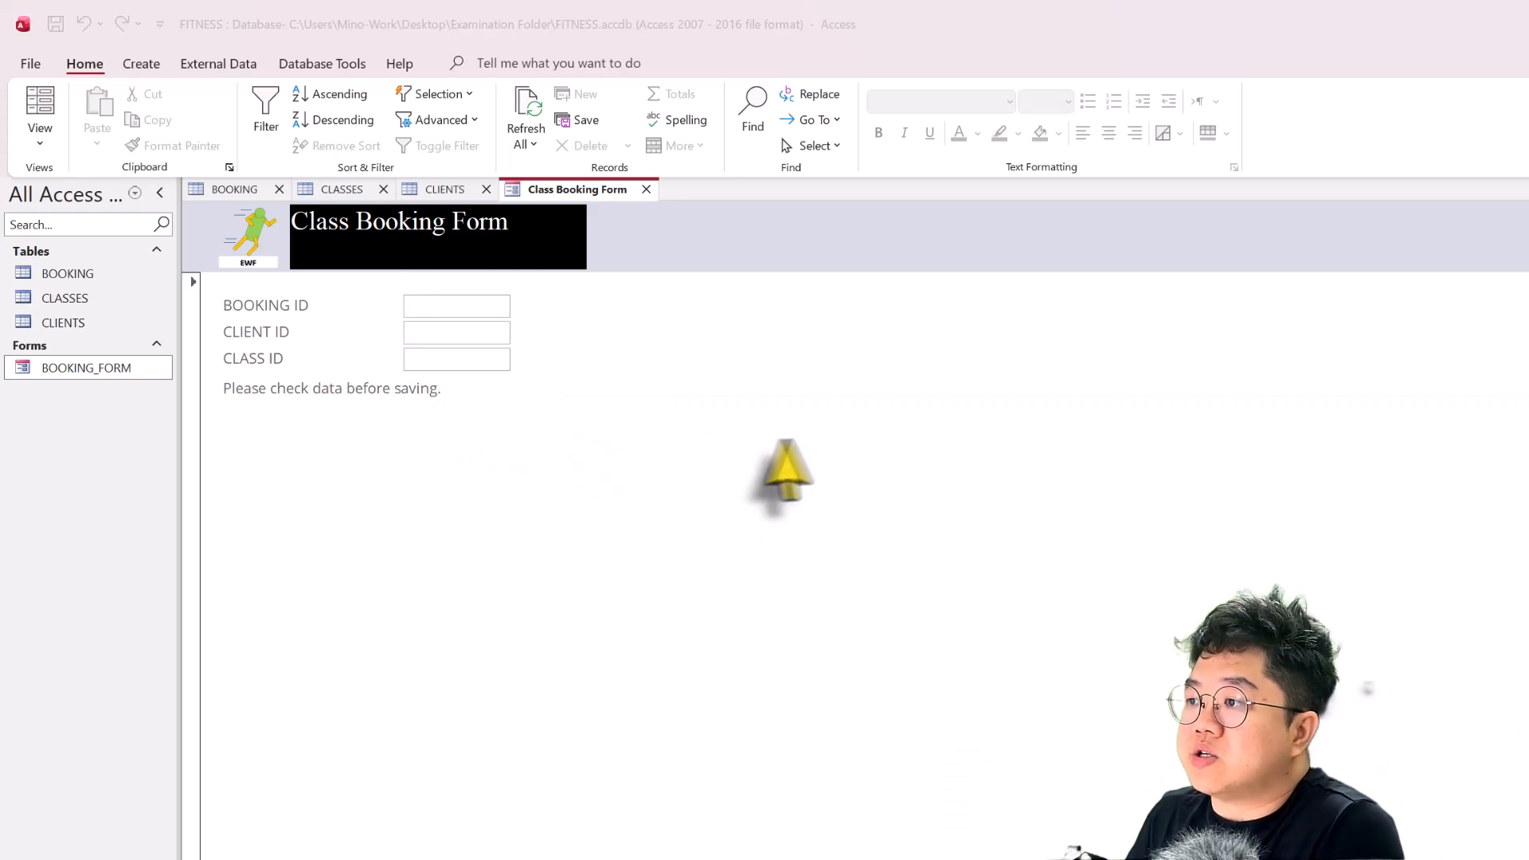
pyautogui.hotkey('alt', 'Tab')
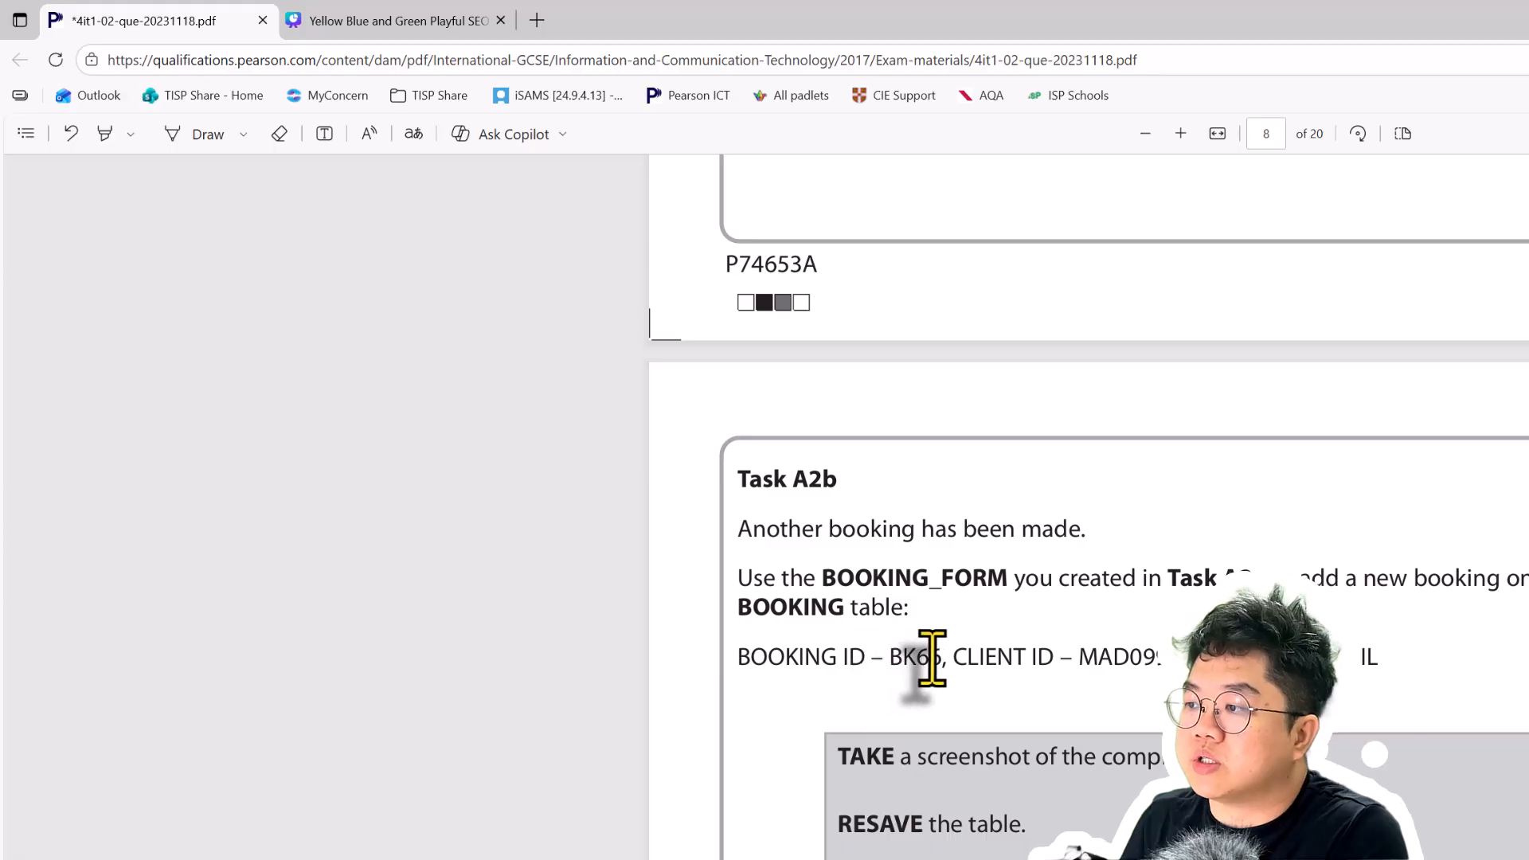
# Copy the booking ID BK66 from Task A2b into the new record's BOOKING ID in Access
pyautogui.moveTo(944, 657)
pyautogui.mouseDown()
pyautogui.moveTo(889, 661)
pyautogui.moveTo(942, 657)
pyautogui.mouseUp()
pyautogui.hotkey('ctrl', 'c')
pyautogui.rightClick(912, 681)
pyautogui.click(916, 665)
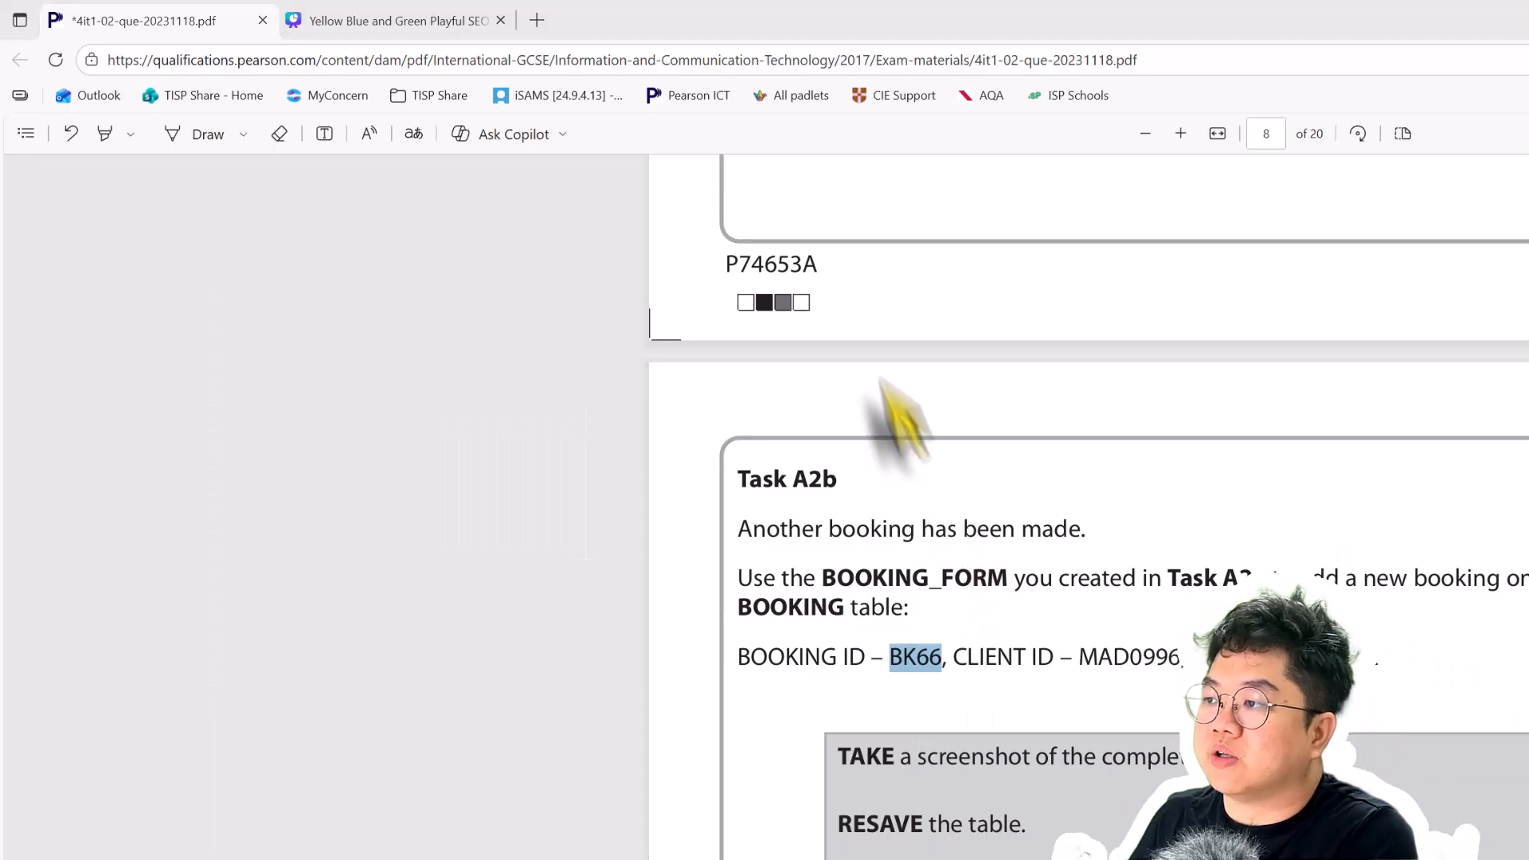
pyautogui.hotkey('alt', 'Tab')
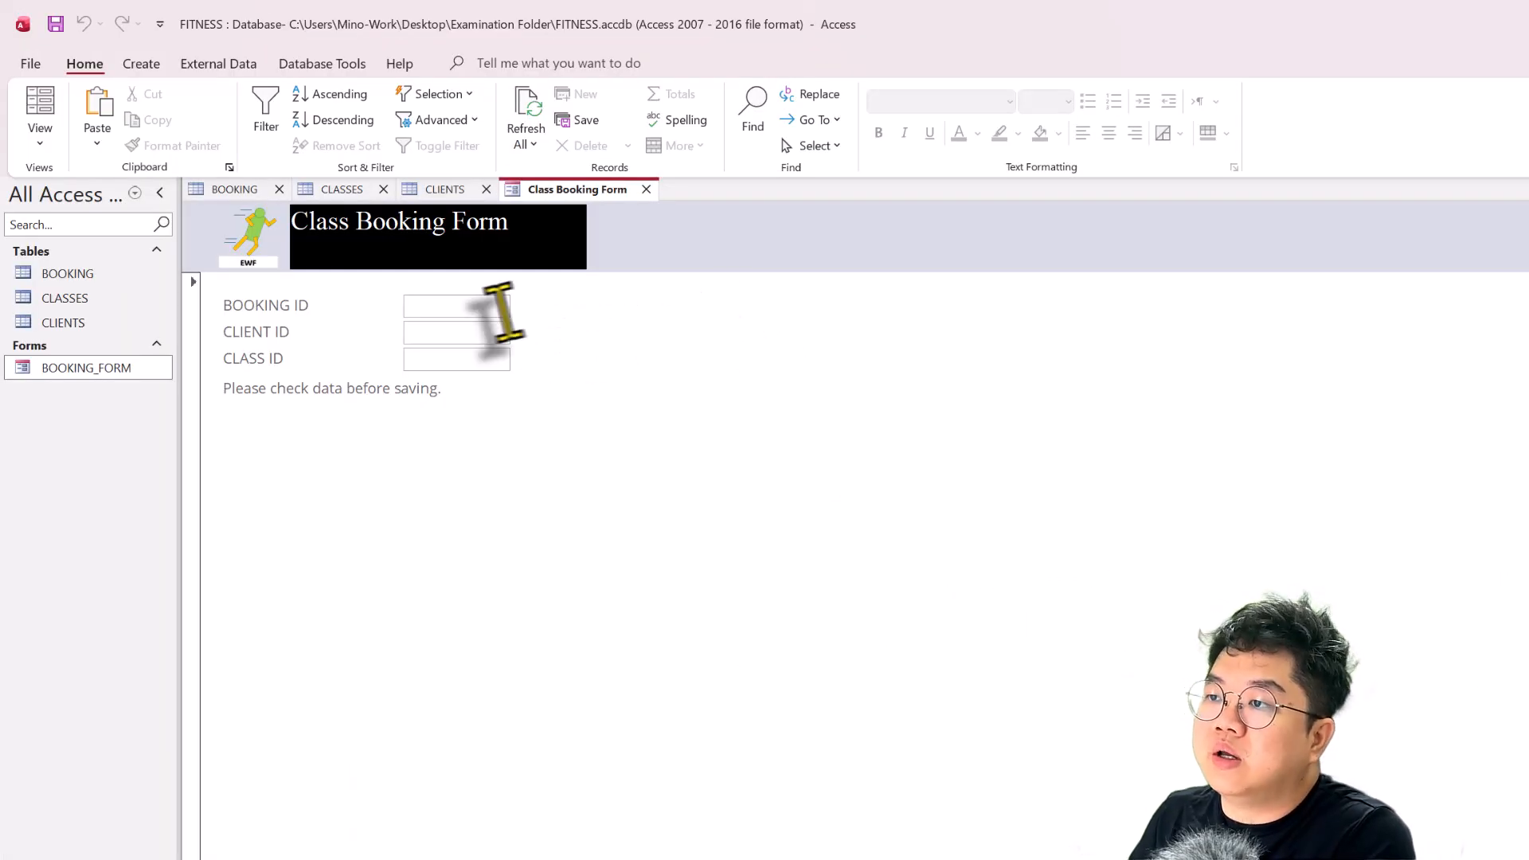
pyautogui.click(499, 312)
pyautogui.hotkey('ctrl', 'v')
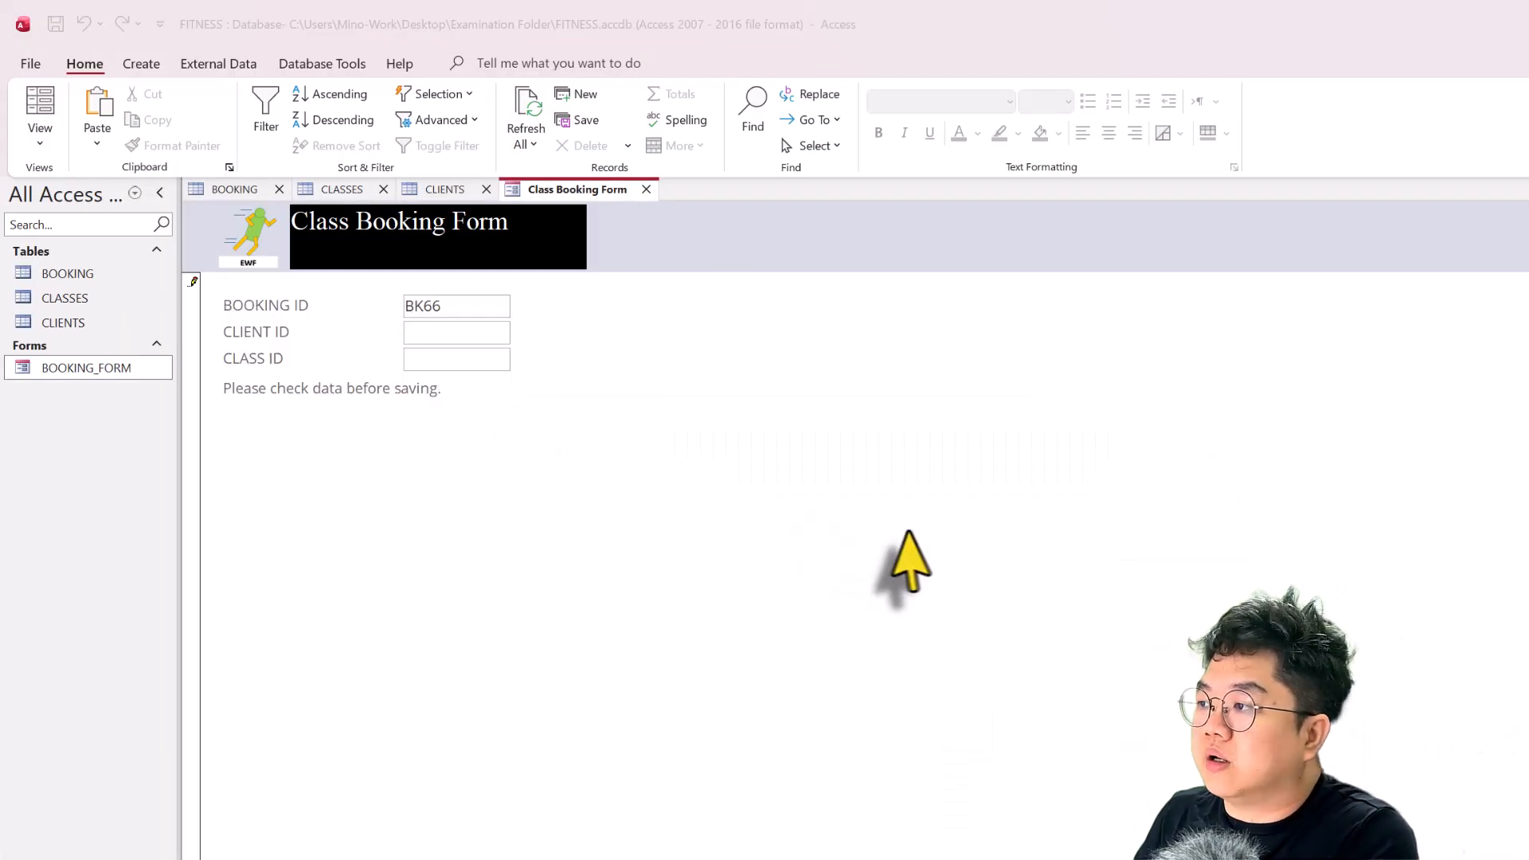
# Copy the client ID given in Task A2b into the new record's CLIENT ID
pyautogui.hotkey('alt', 'Tab')
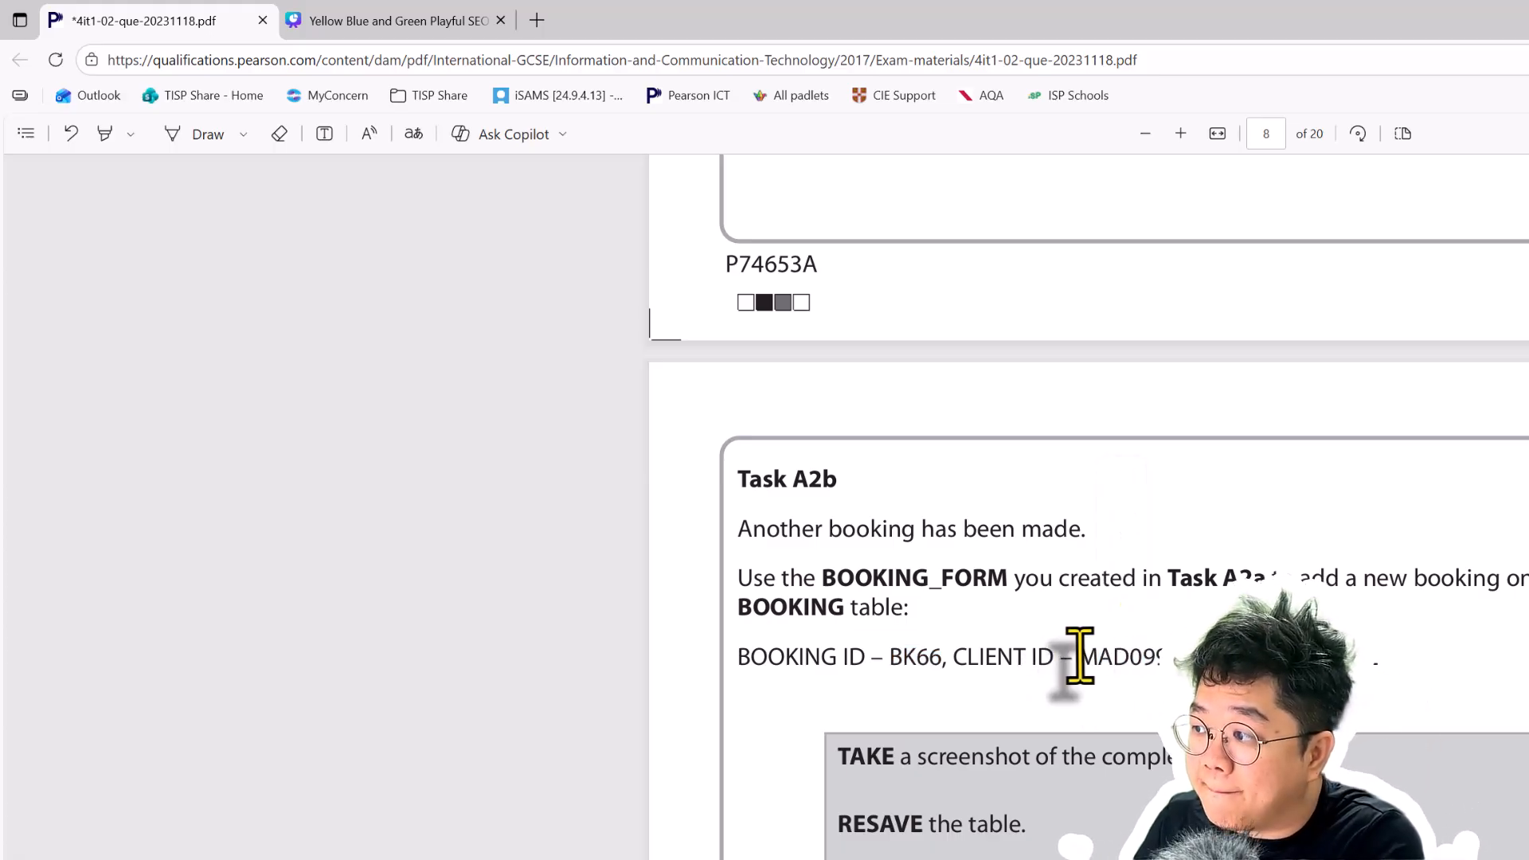
pyautogui.moveTo(1079, 652); pyautogui.dragTo(1111, 654)
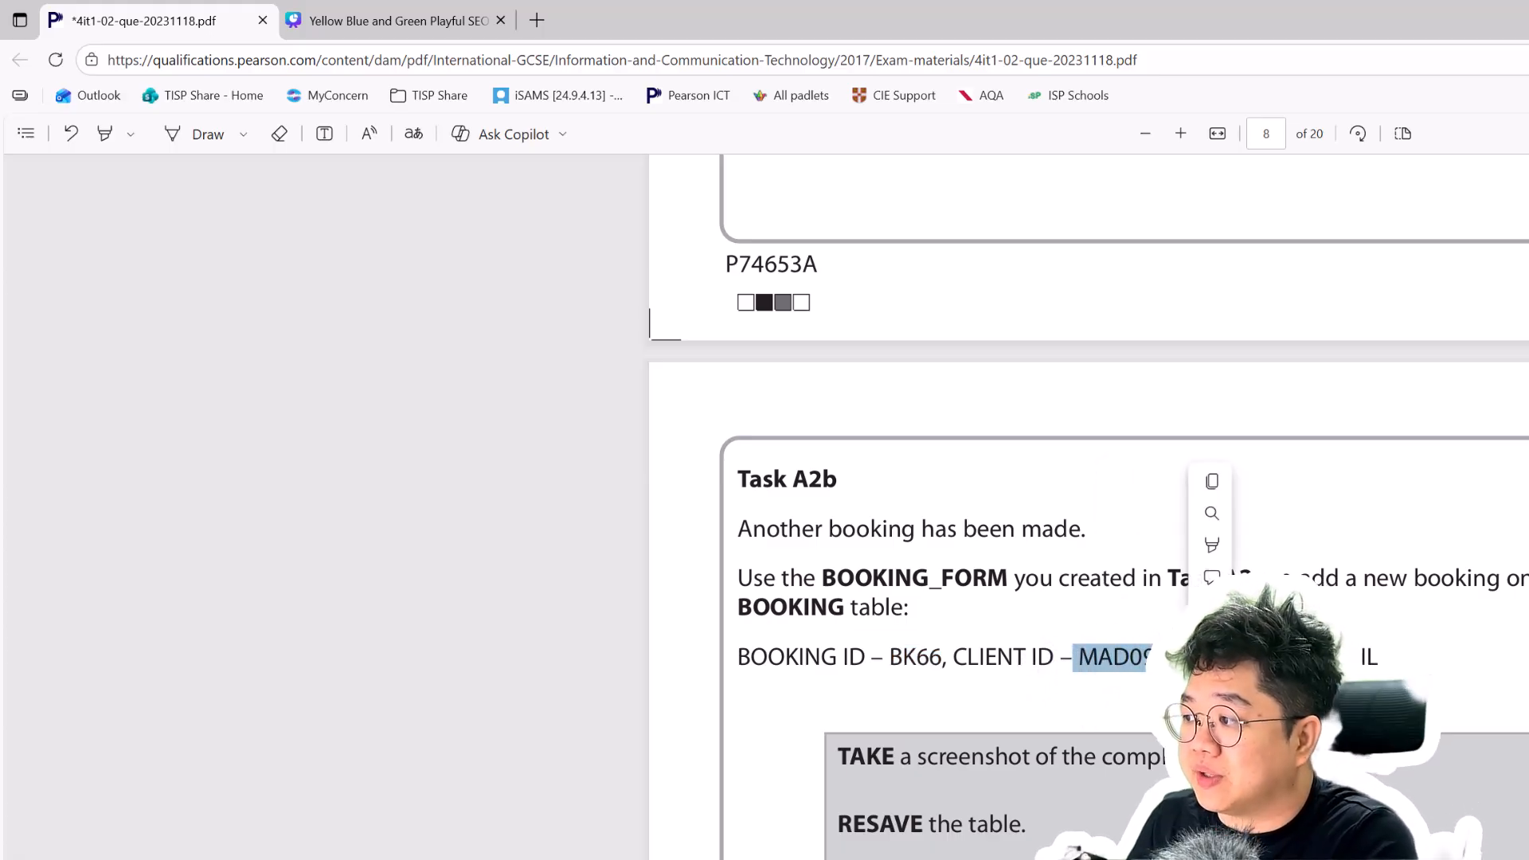
pyautogui.hotkey('ctrl', 'c')
pyautogui.hotkey('alt', 'Tab')
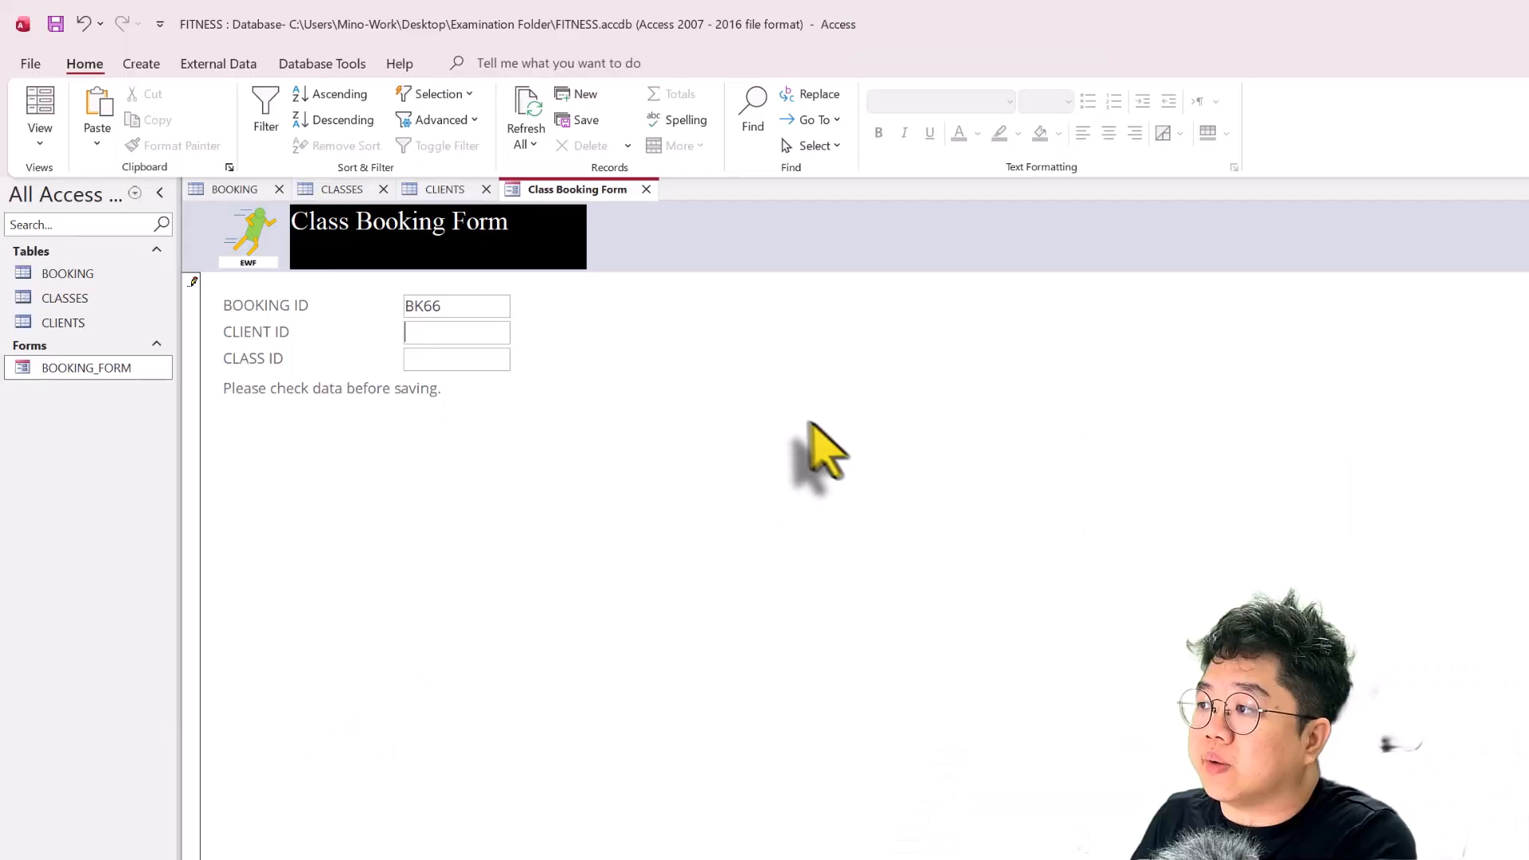
pyautogui.click(408, 340)
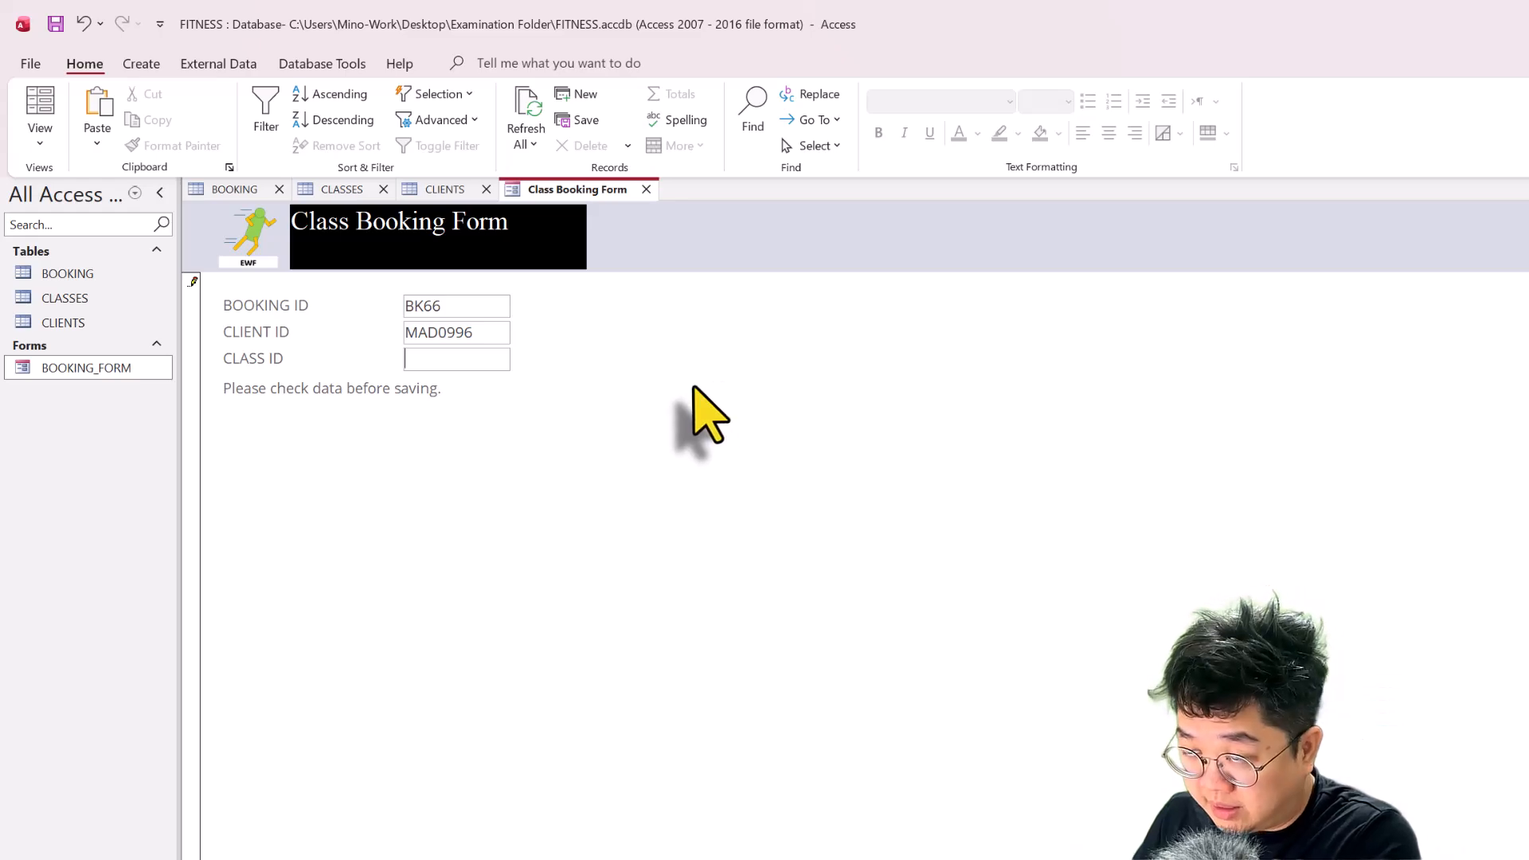
# Enter MOPIL from the exam paper as the new record's CLASS ID and refresh the form to store the booking
pyautogui.hotkey('alt', 'Tab')
pyautogui.hotkey('alt', 'Tab')
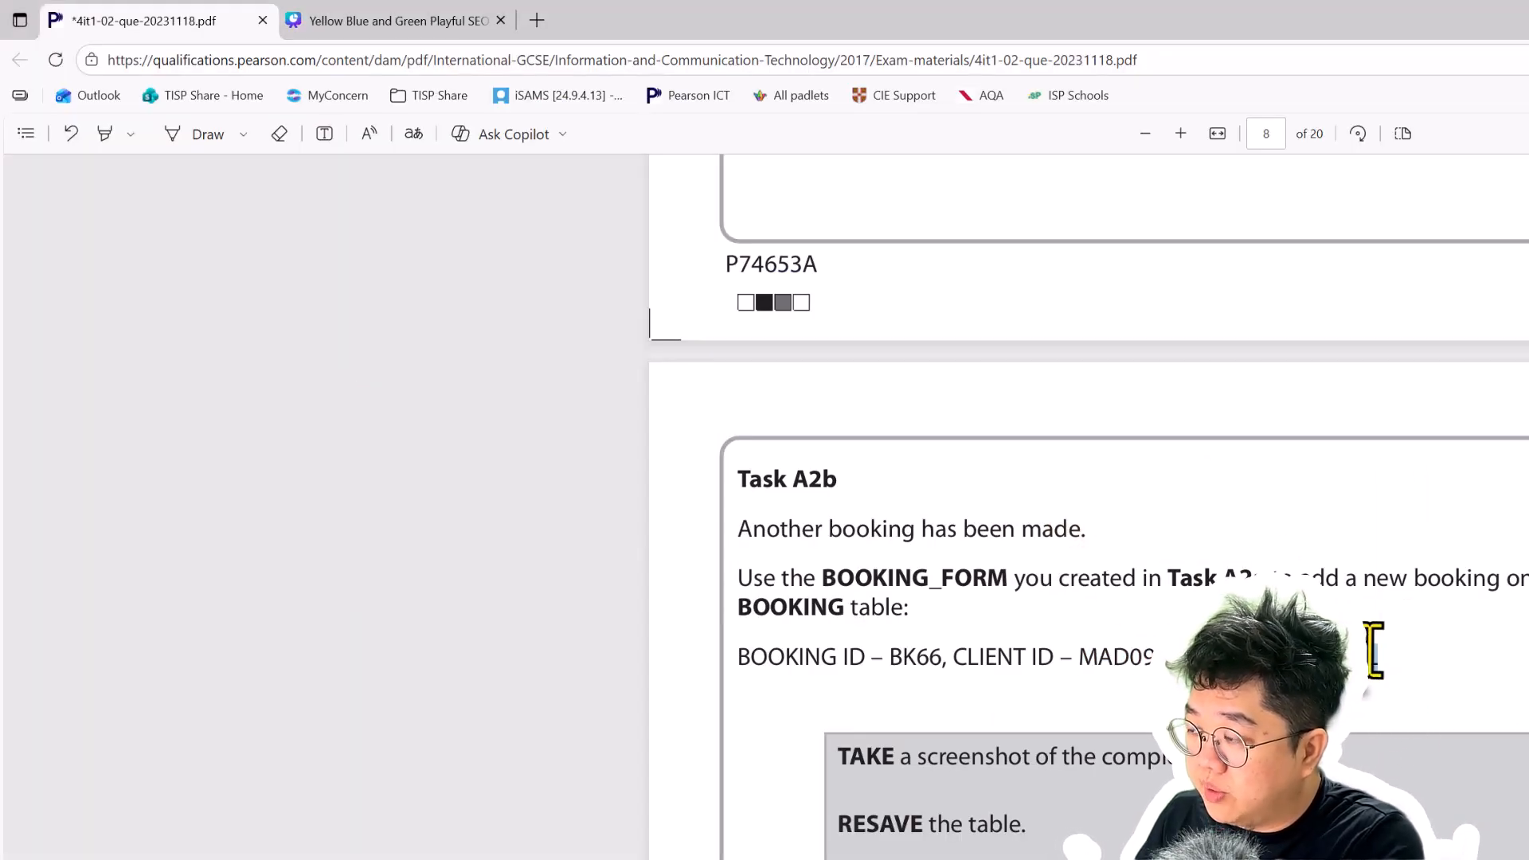
pyautogui.hotkey('alt', 'Tab')
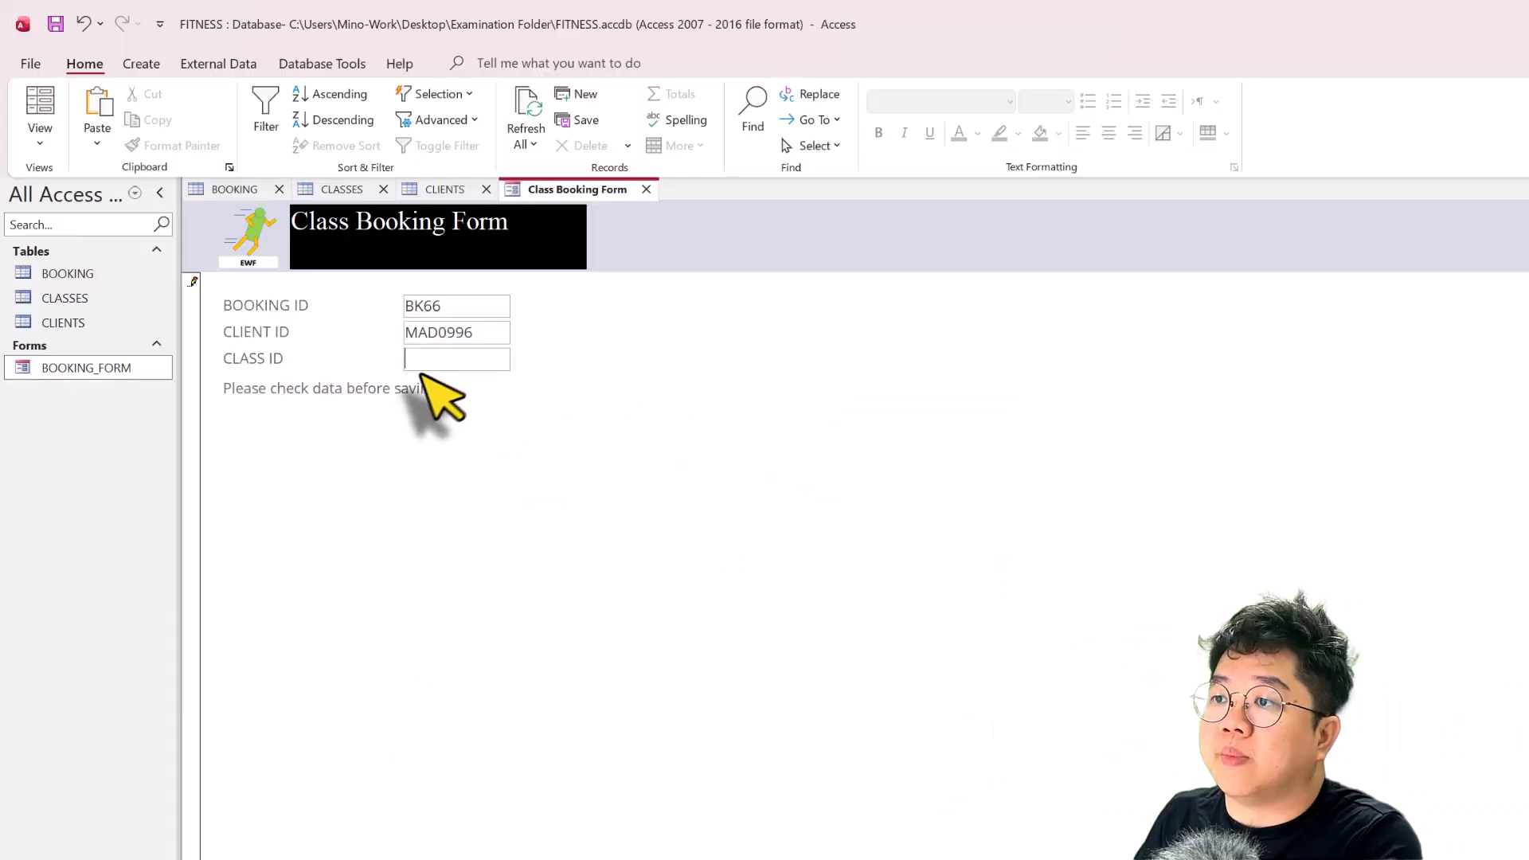
pyautogui.click(444, 358)
pyautogui.write('MOPIL')
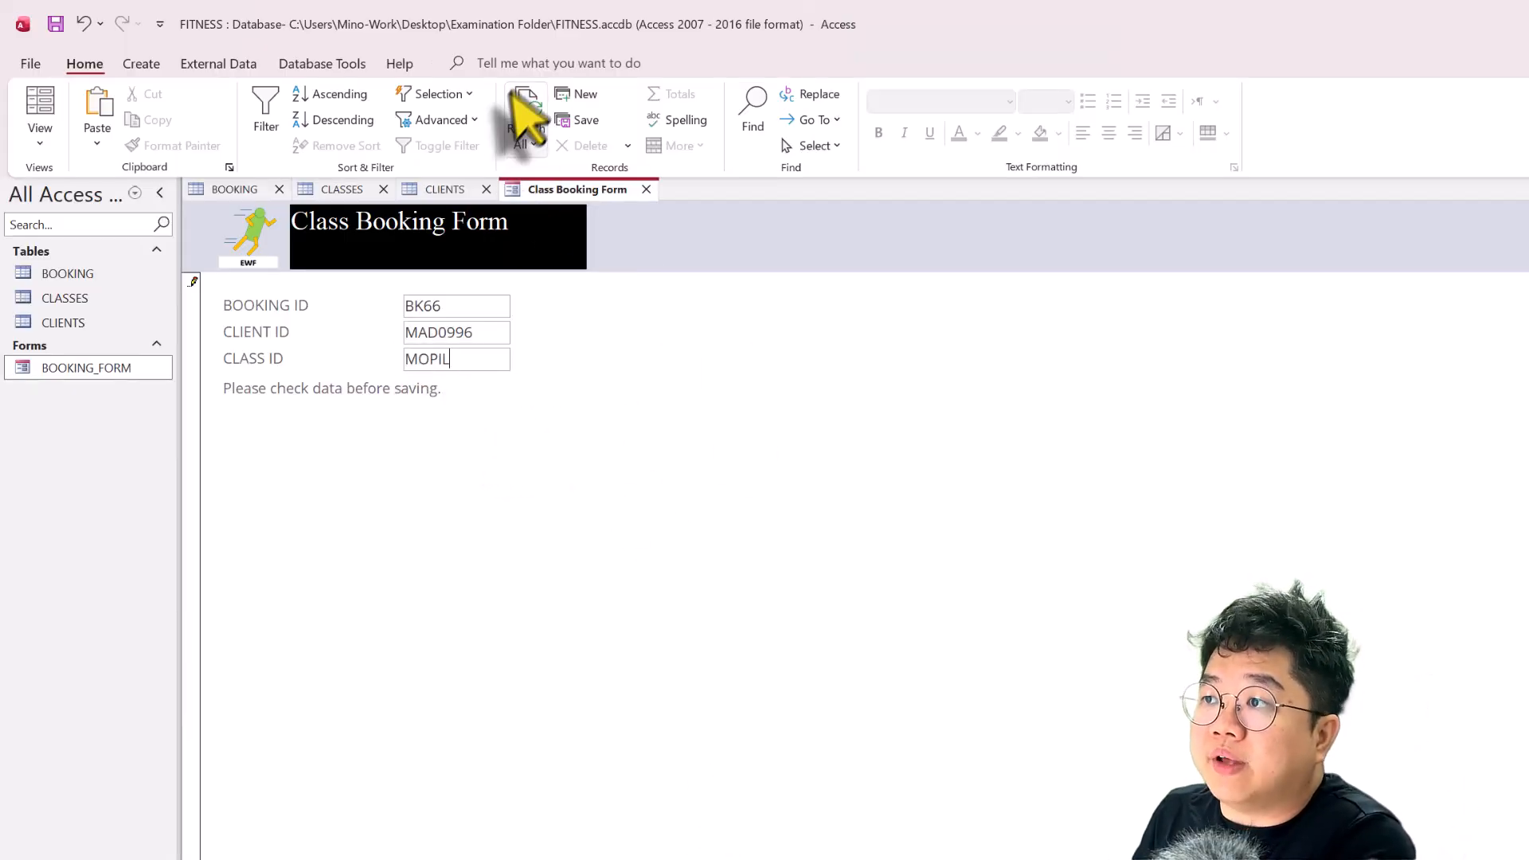
pyautogui.click(520, 120)
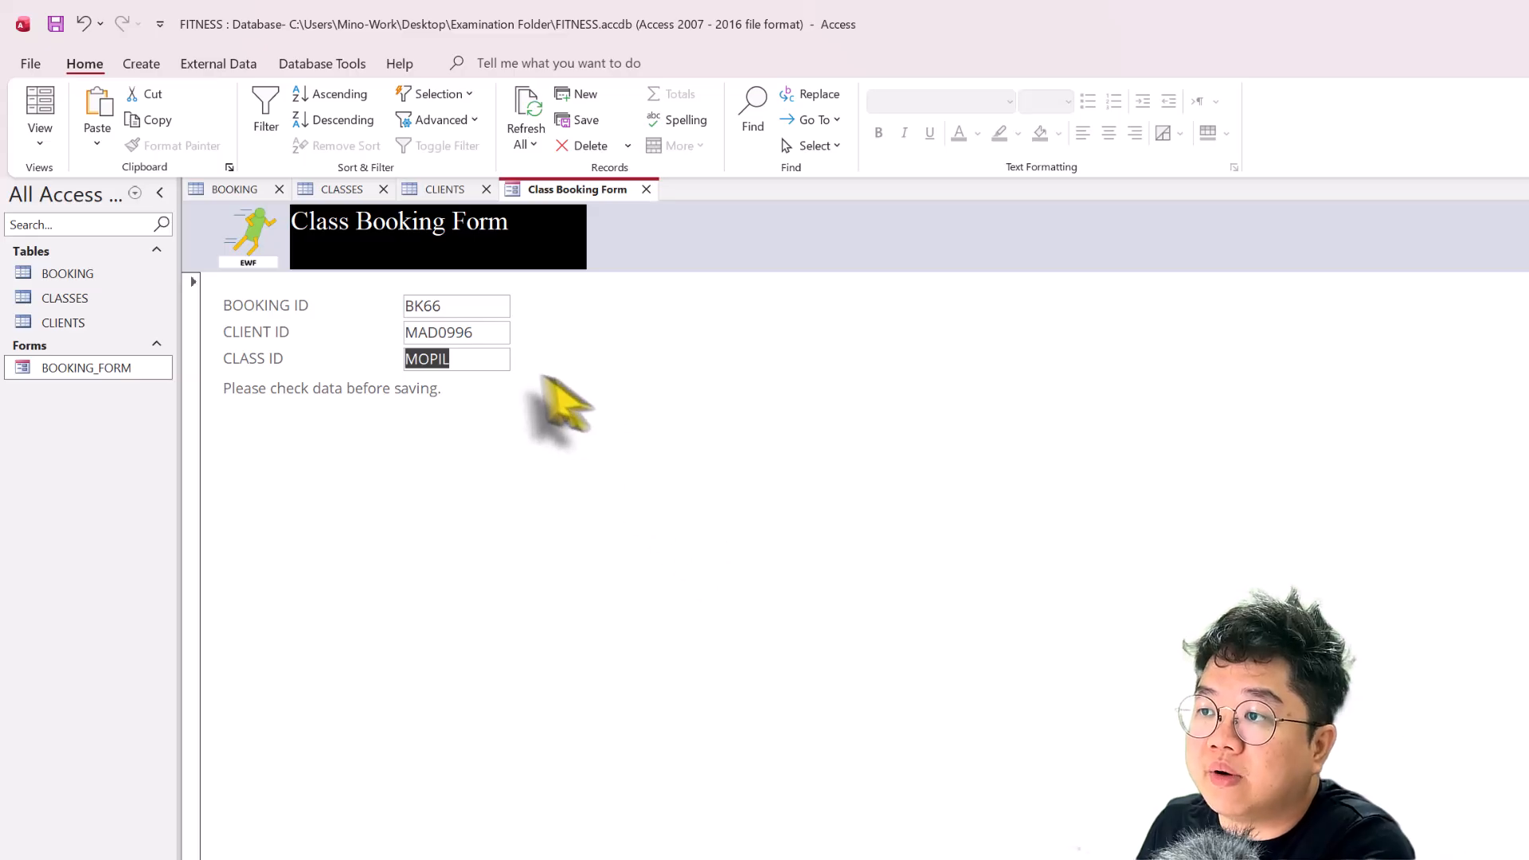
pyautogui.click(488, 333)
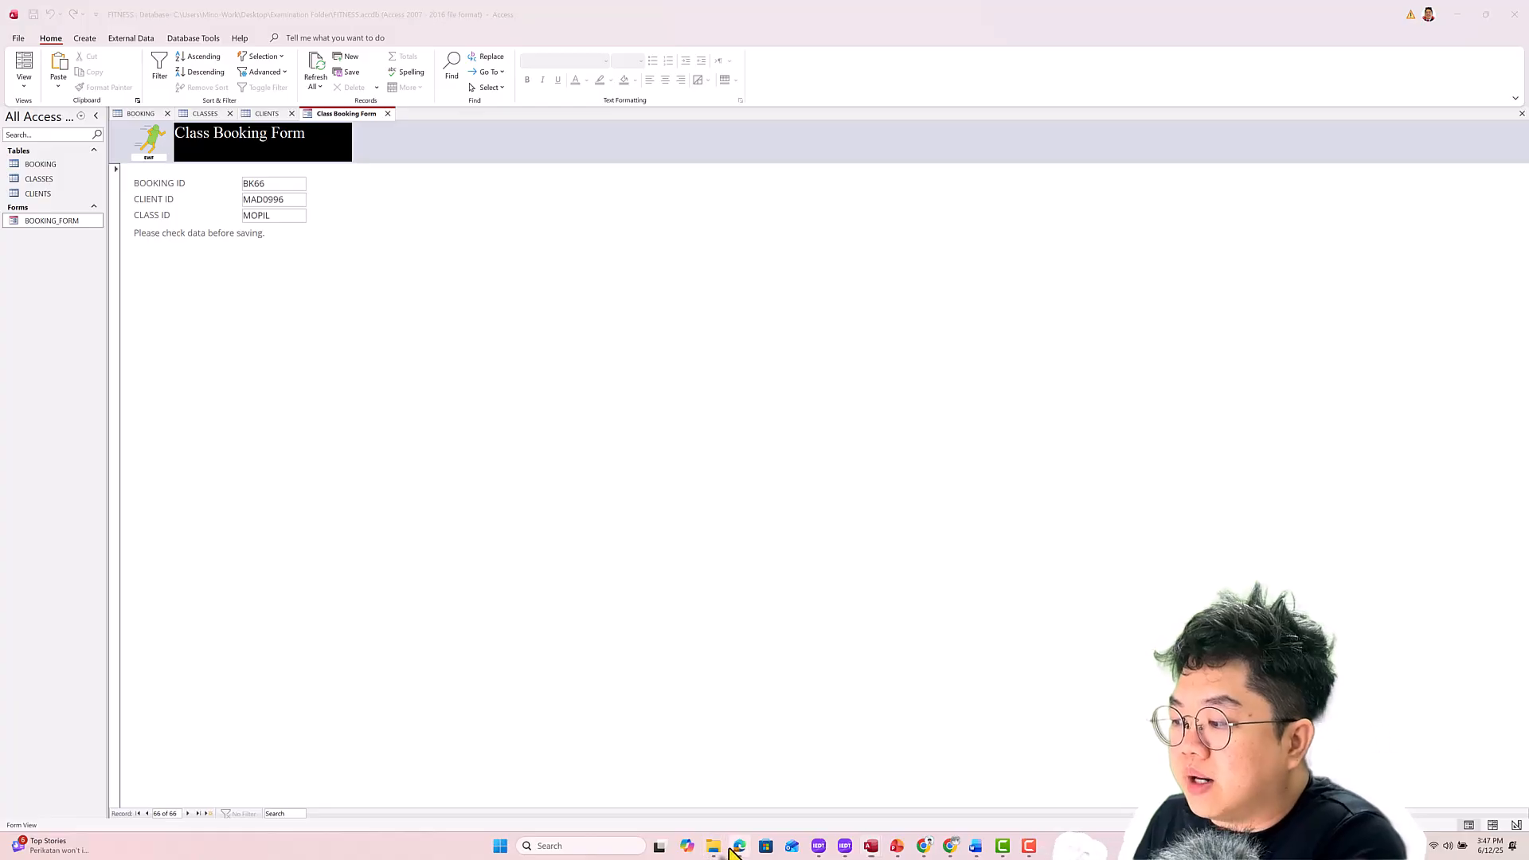
# Check the Task A2b evidence instructions in the exam paper and capture a screenshot of the completed Class Booking Form
pyautogui.click(739, 846)
pyautogui.scroll(-1, 617, 463)
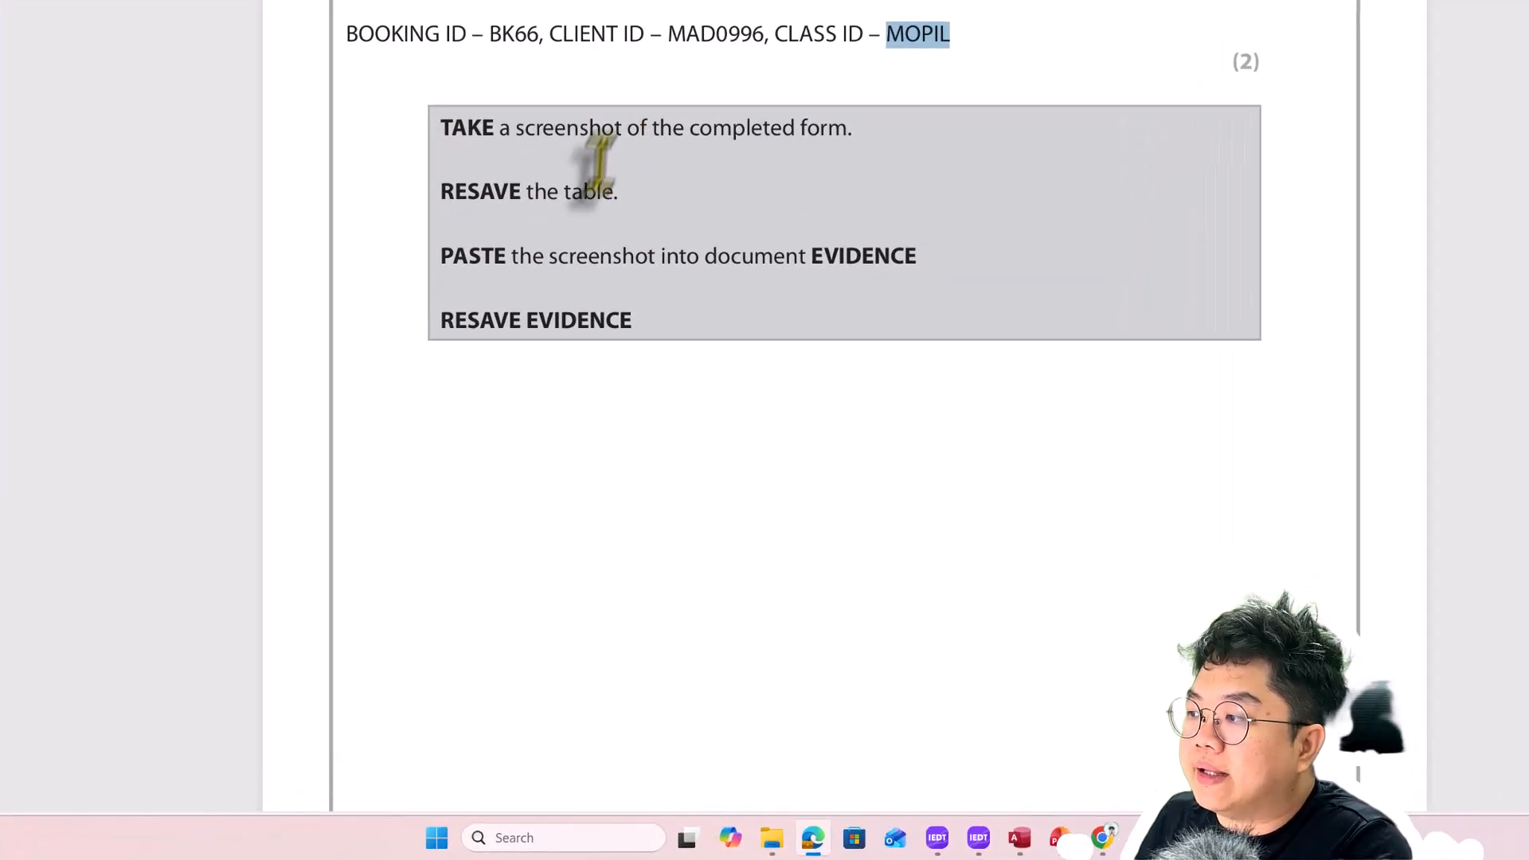
pyautogui.hotkey('alt', 'Tab')
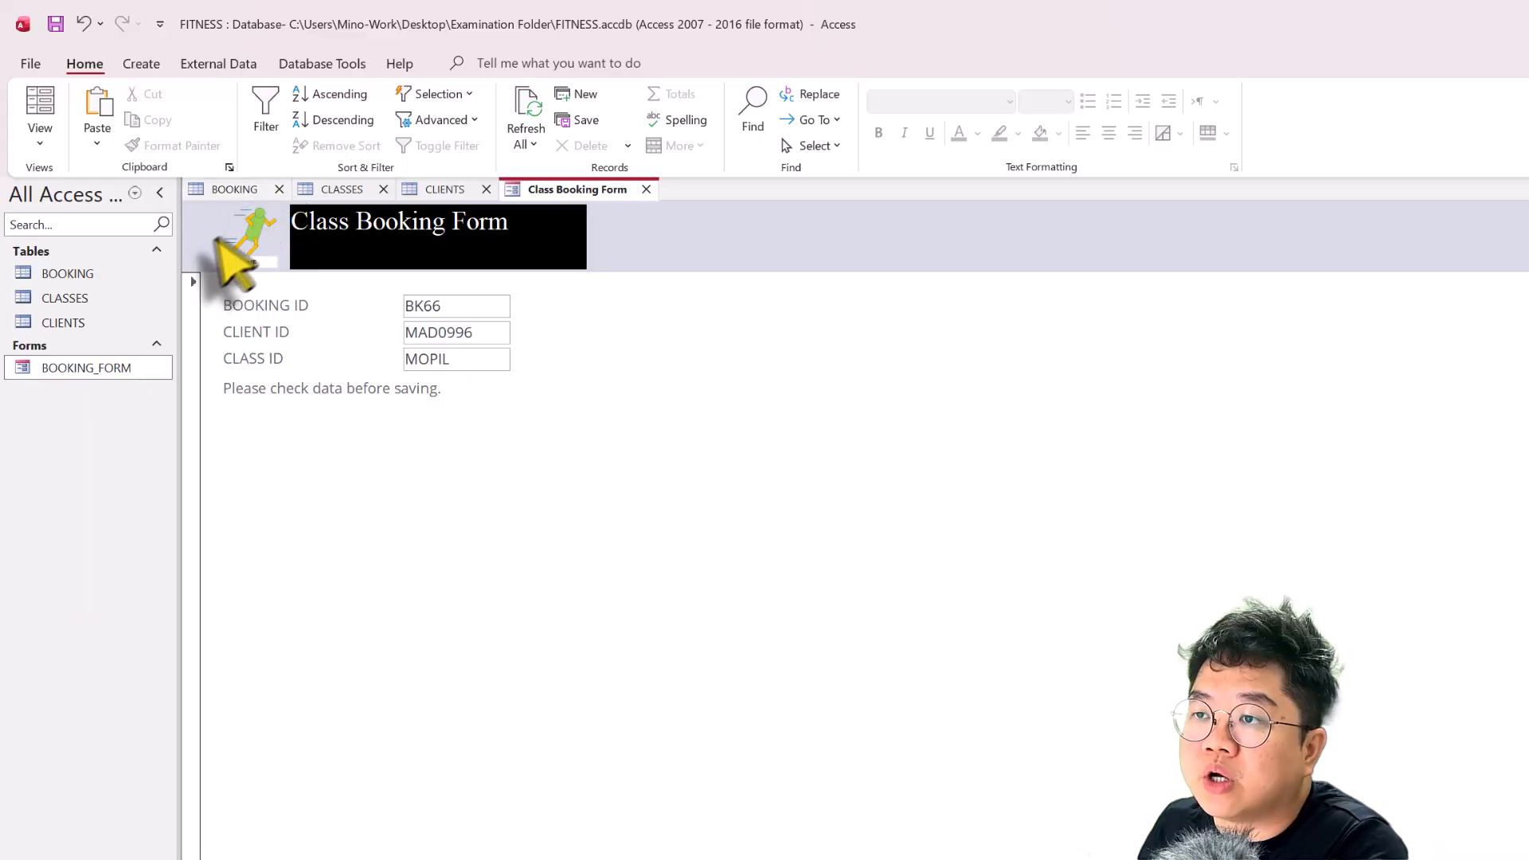
pyautogui.press('super+shift+s')
pyautogui.moveTo(176, 192); pyautogui.dragTo(619, 430)
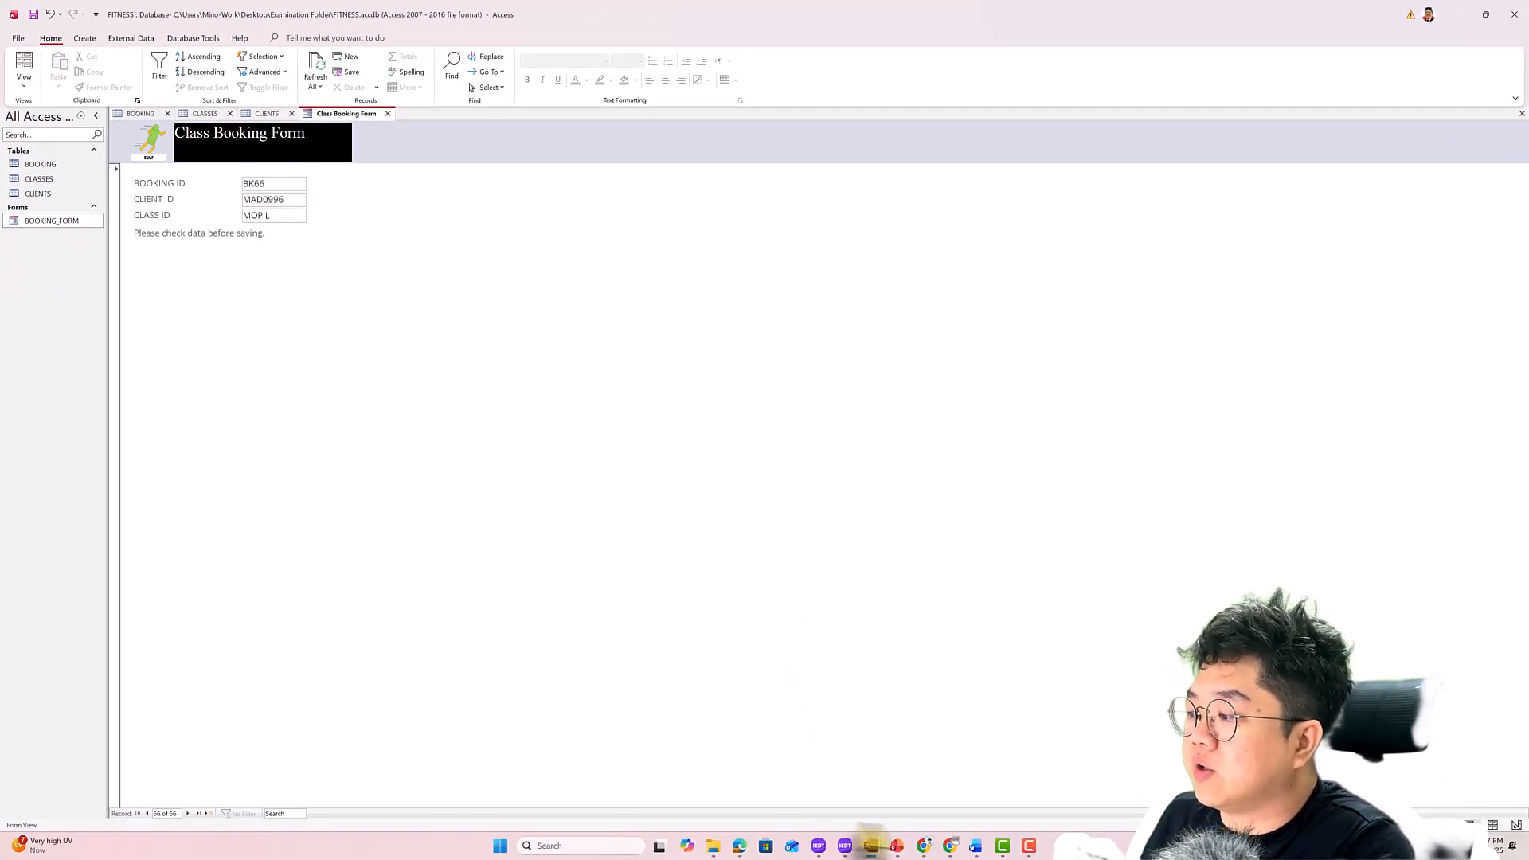
# Switch to the EVIDENCE document in Word and paste the form screenshot into the table row for task b
pyautogui.click(975, 847)
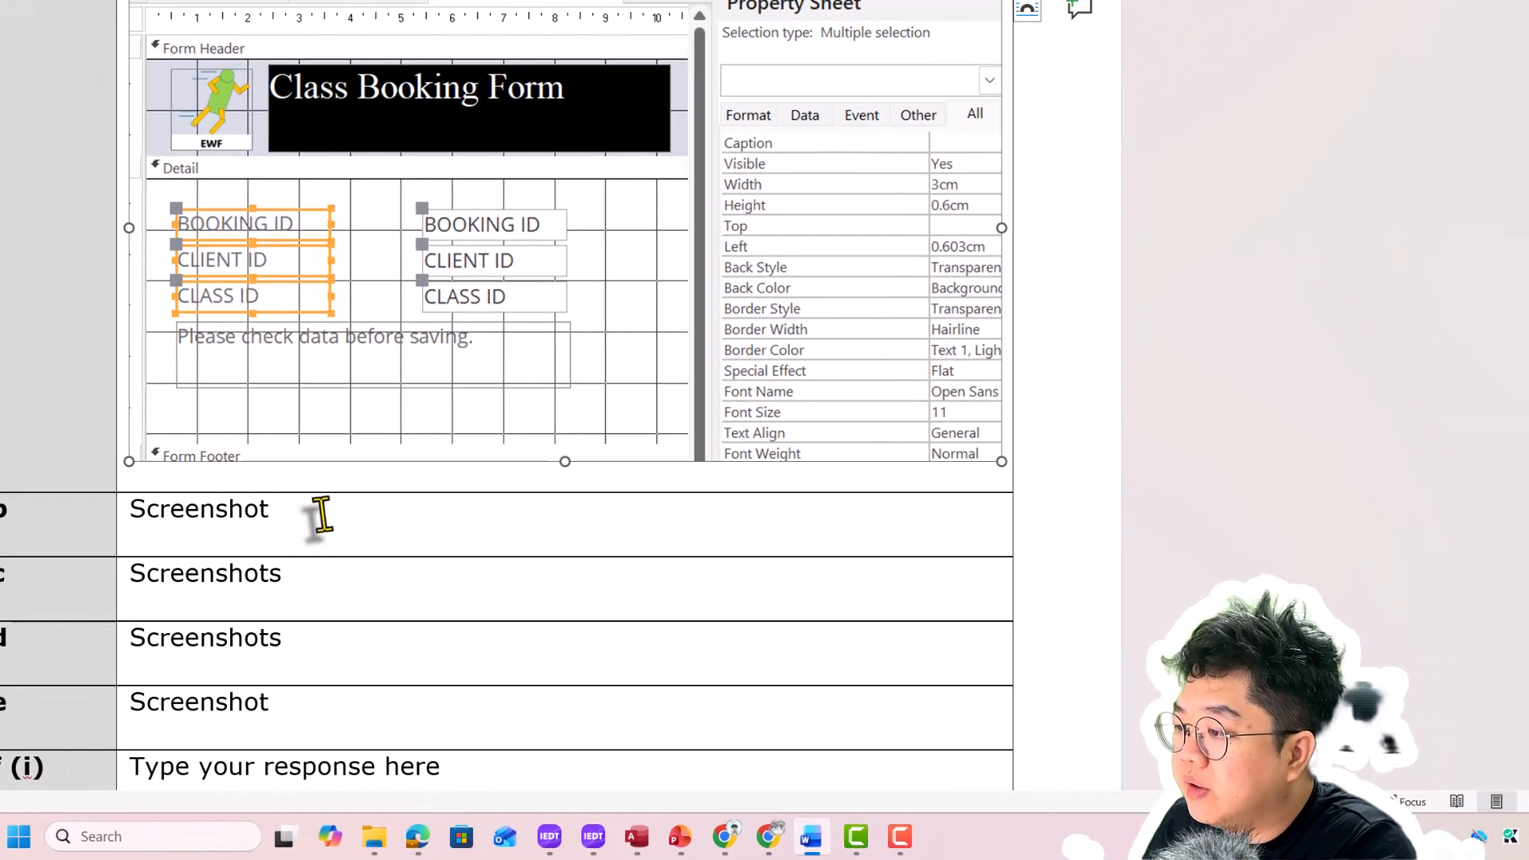
pyautogui.hotkey('ctrl', 'v')
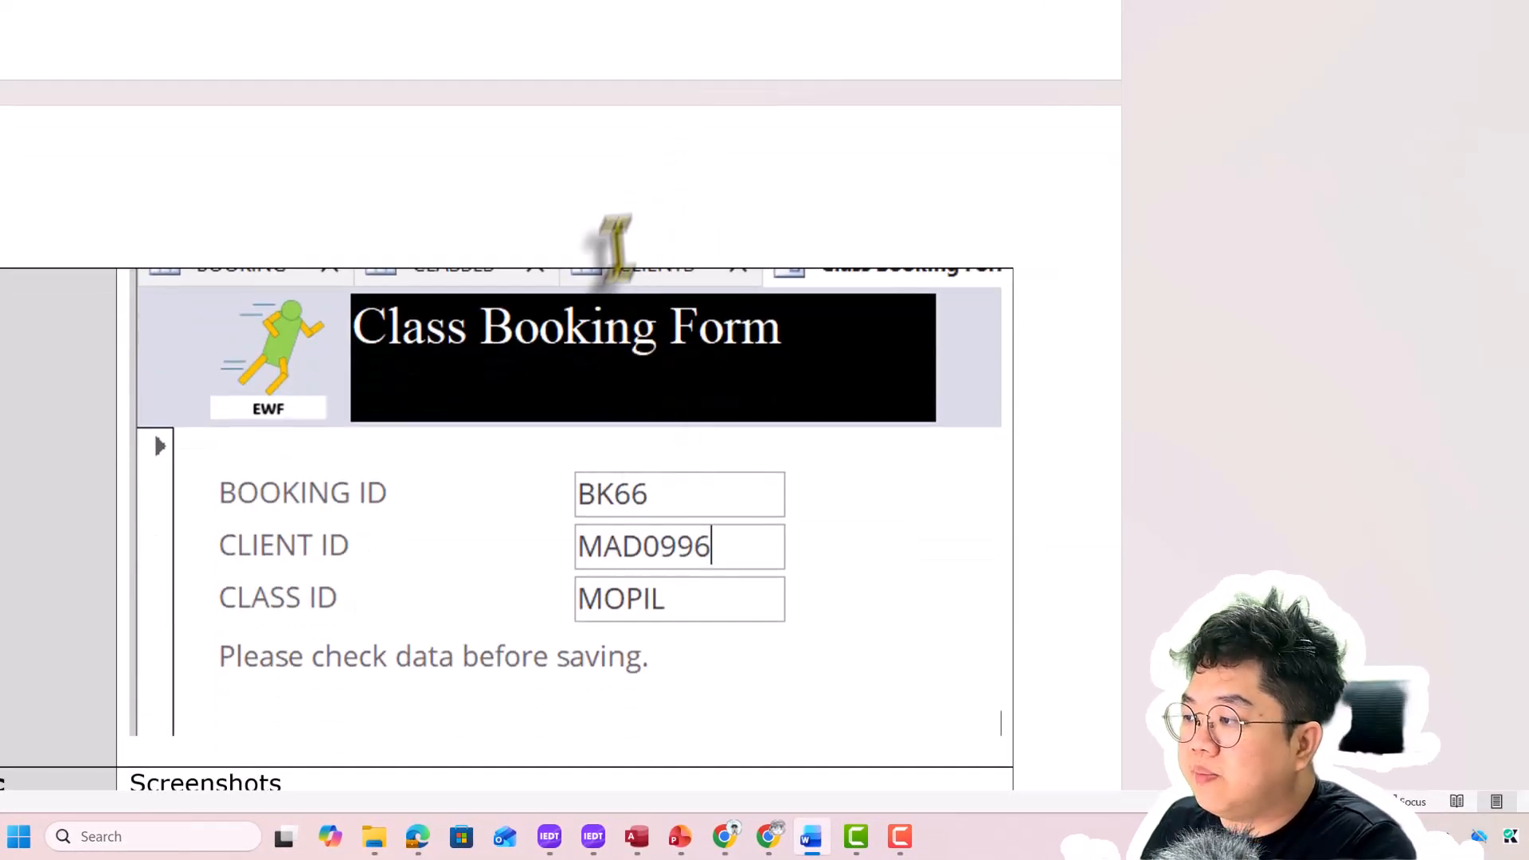
pyautogui.scroll(-1, 553, 450)
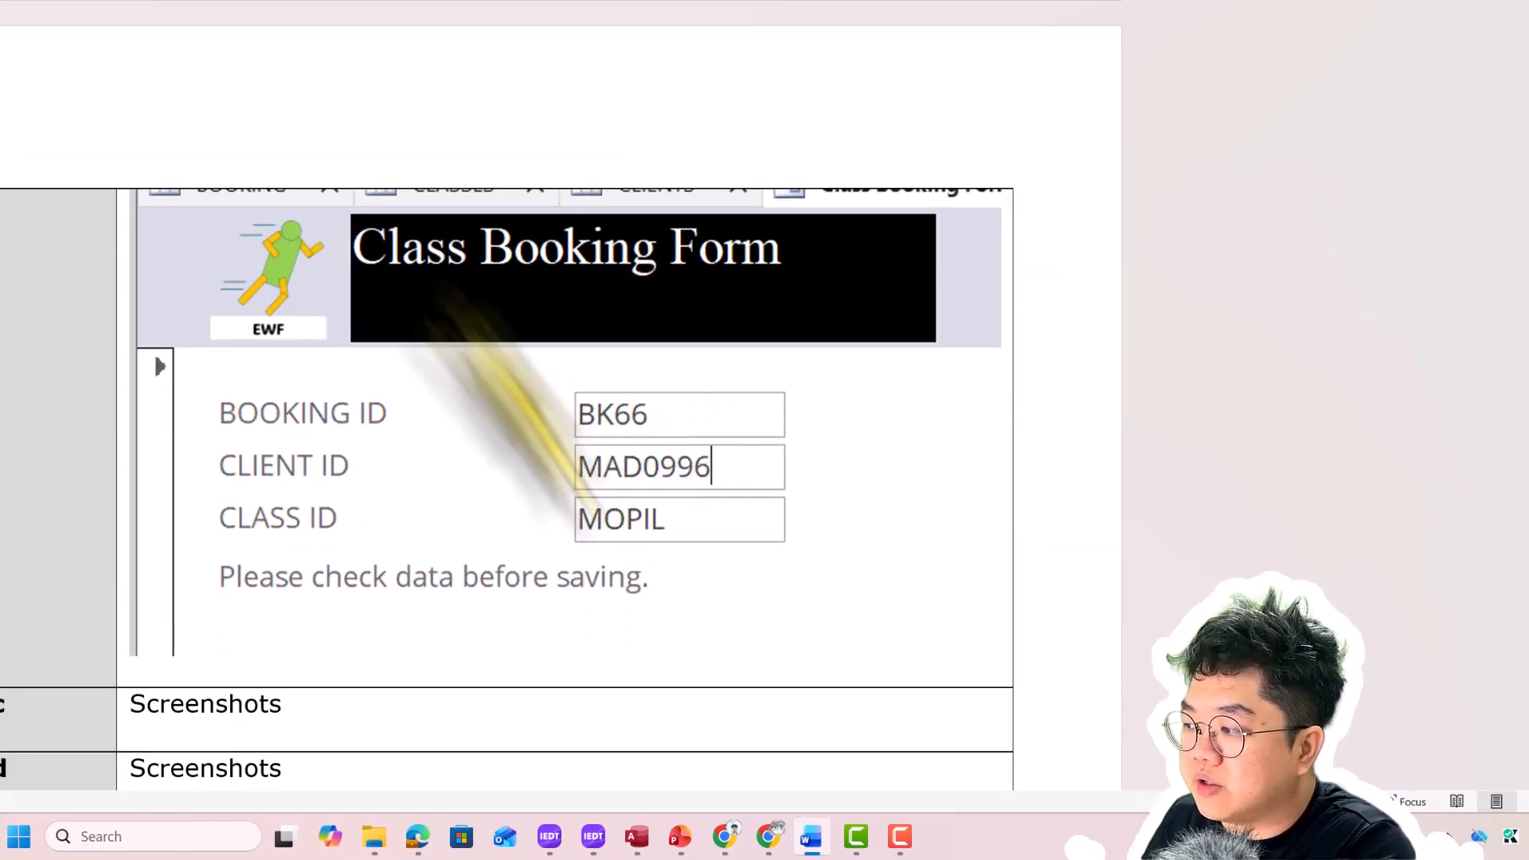
# Return to Access, resave the BOOKING table and look through its last records
pyautogui.hotkey('alt', 'Tab')
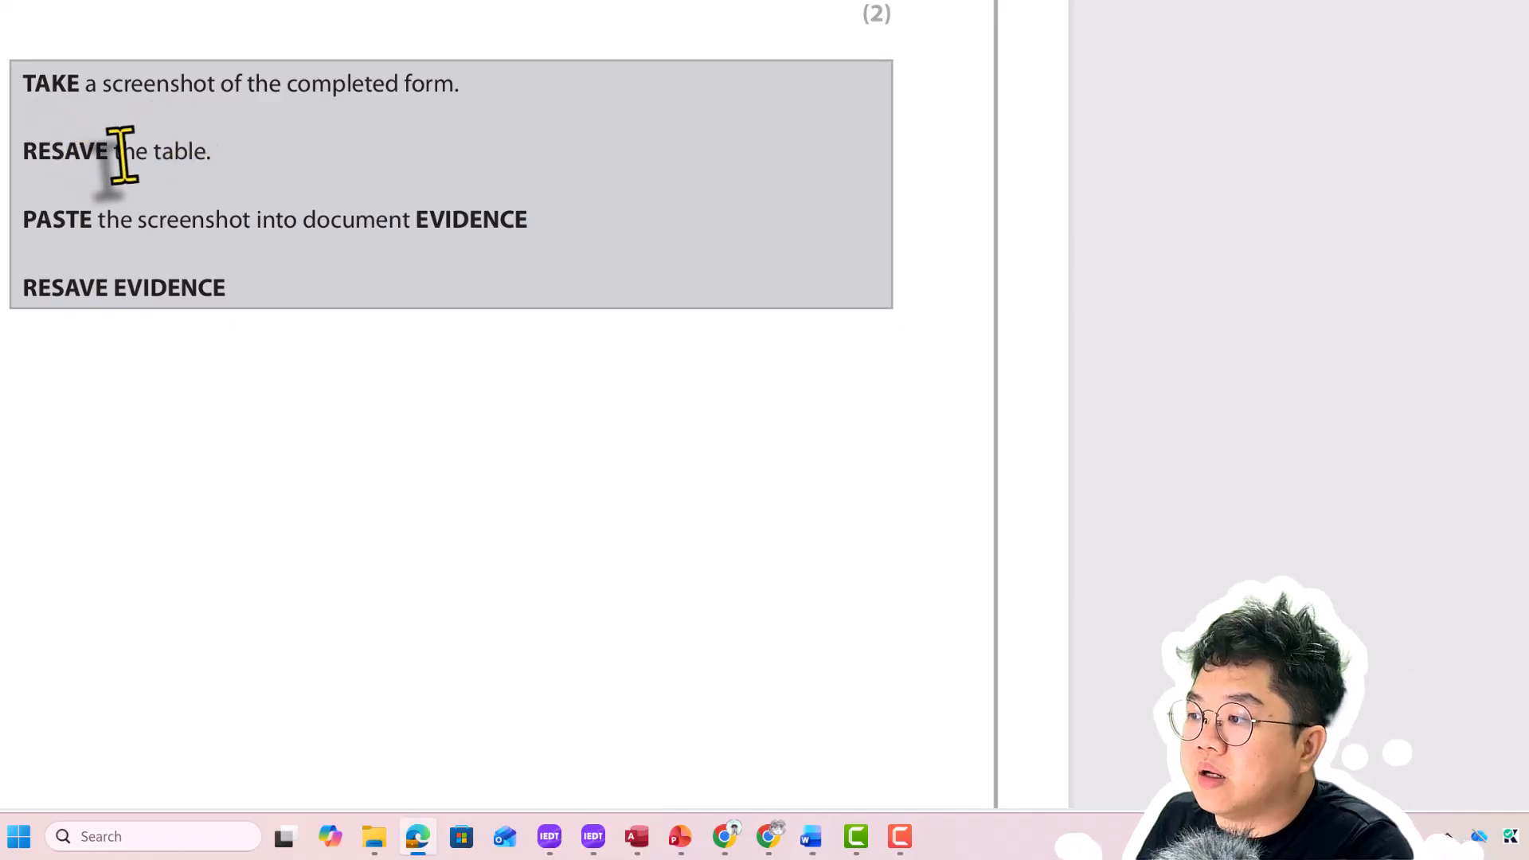
pyautogui.hotkey('alt', 'Tab')
pyautogui.press('Tab')
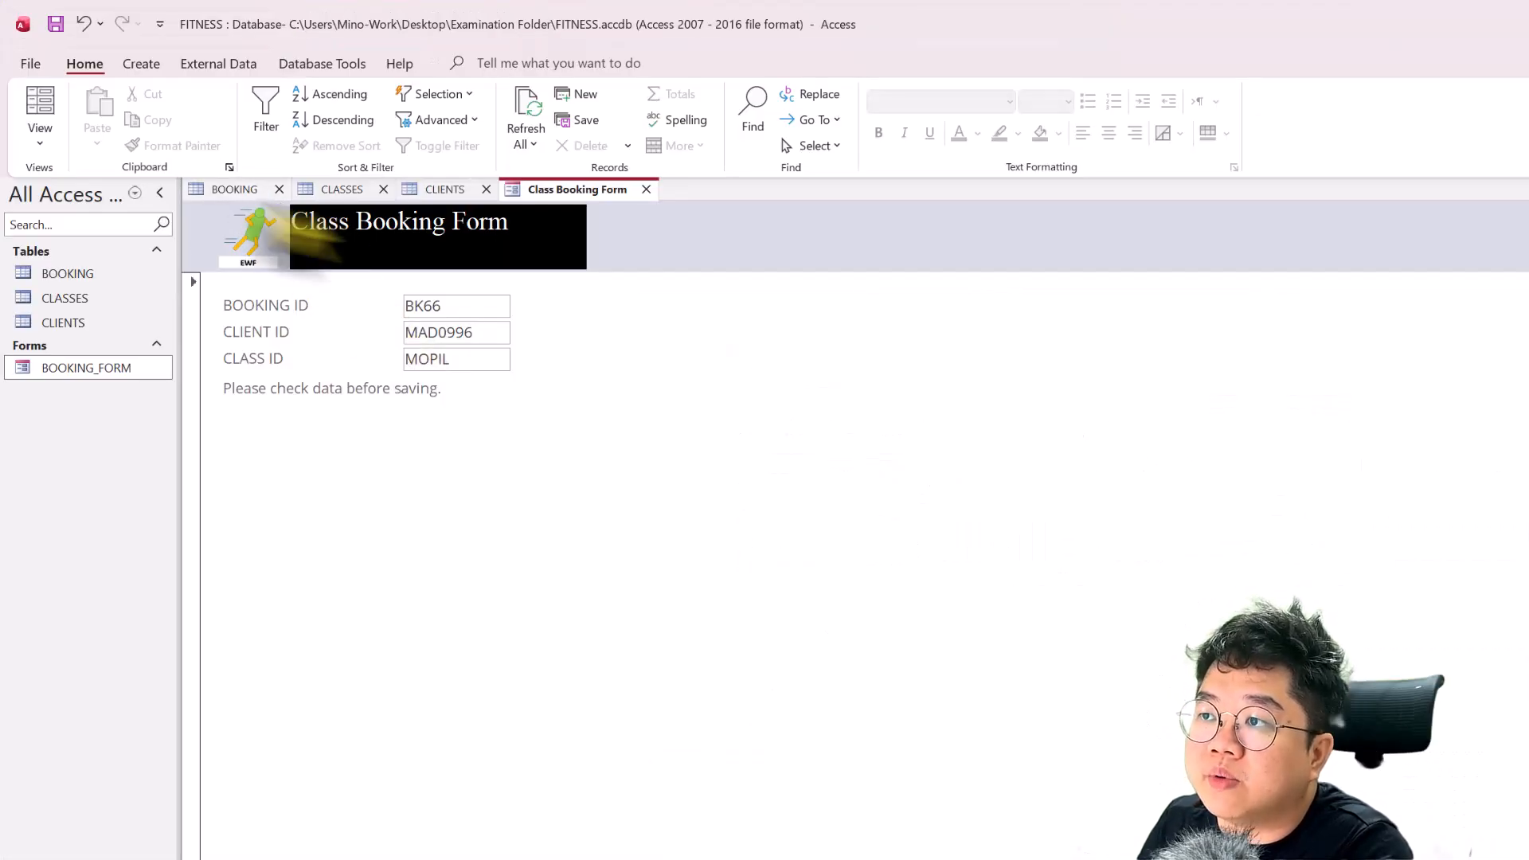
pyautogui.rightClick(235, 189)
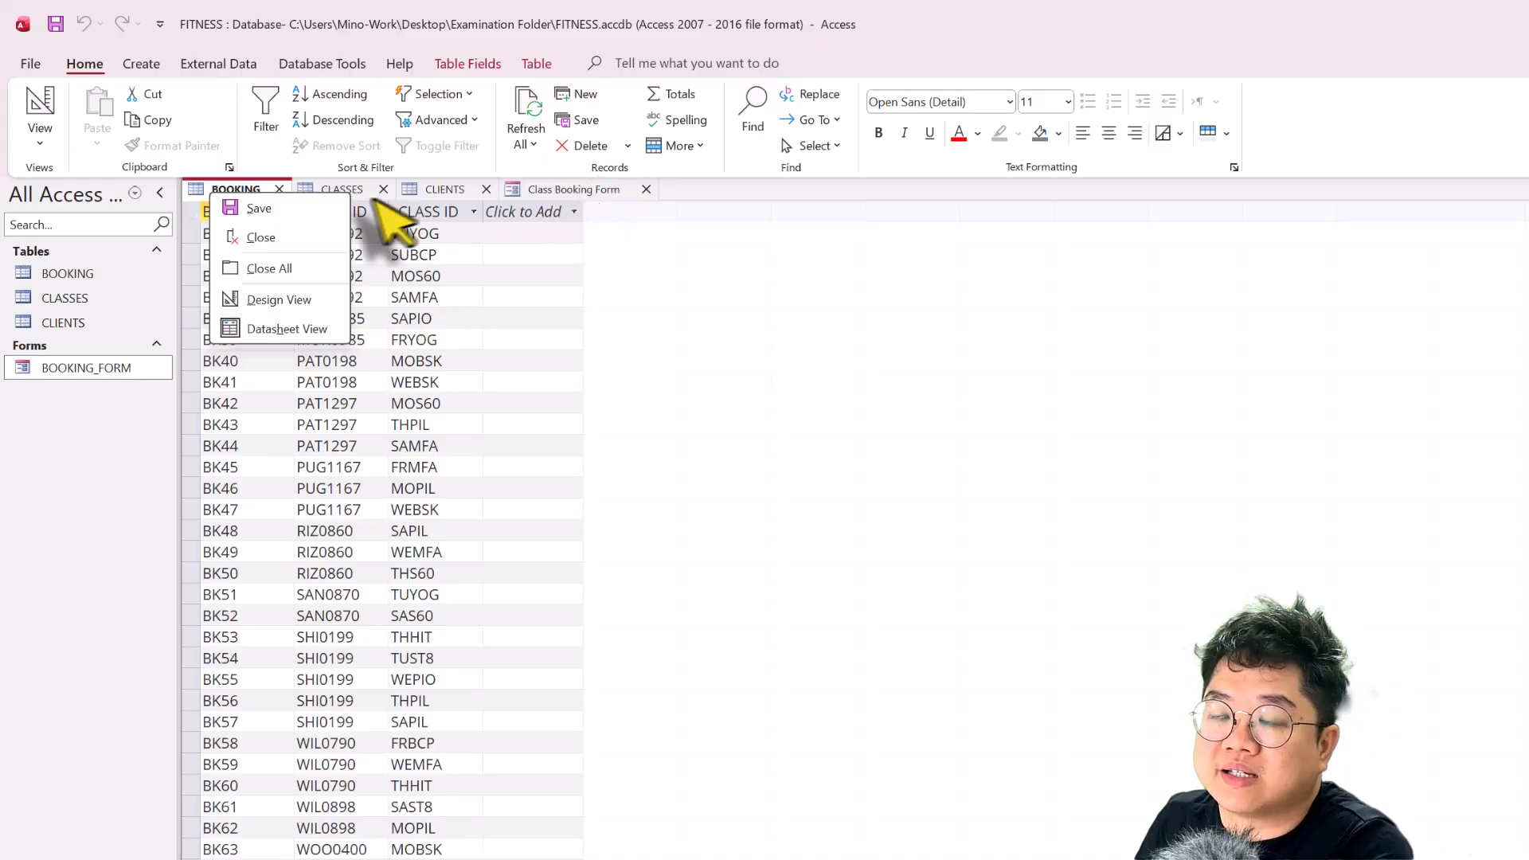
pyautogui.click(240, 204)
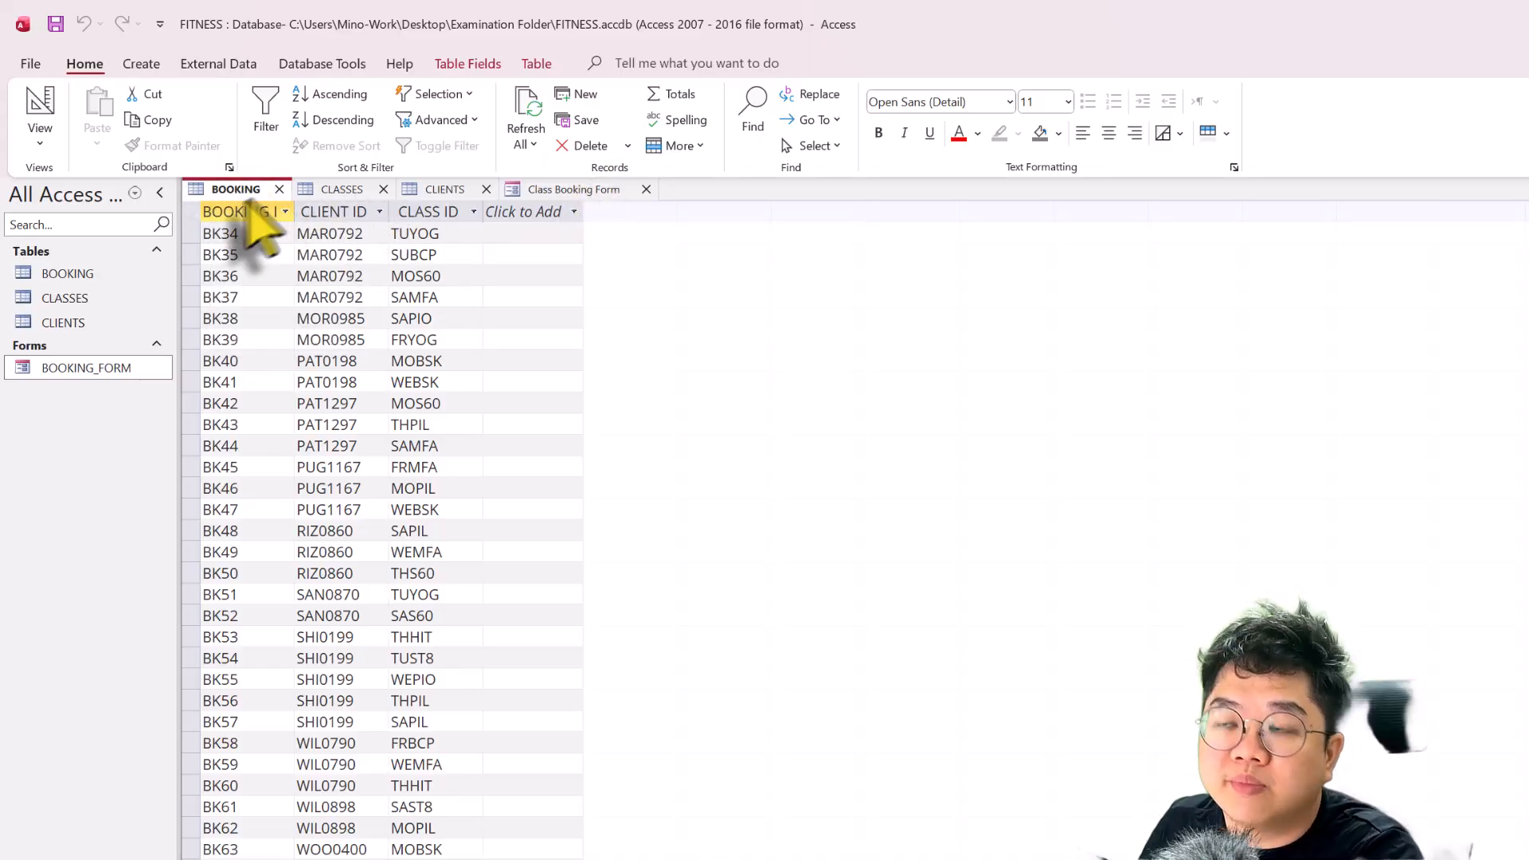
pyautogui.rightClick(241, 193)
pyautogui.click(311, 693)
pyautogui.scroll(11, 304, 677)
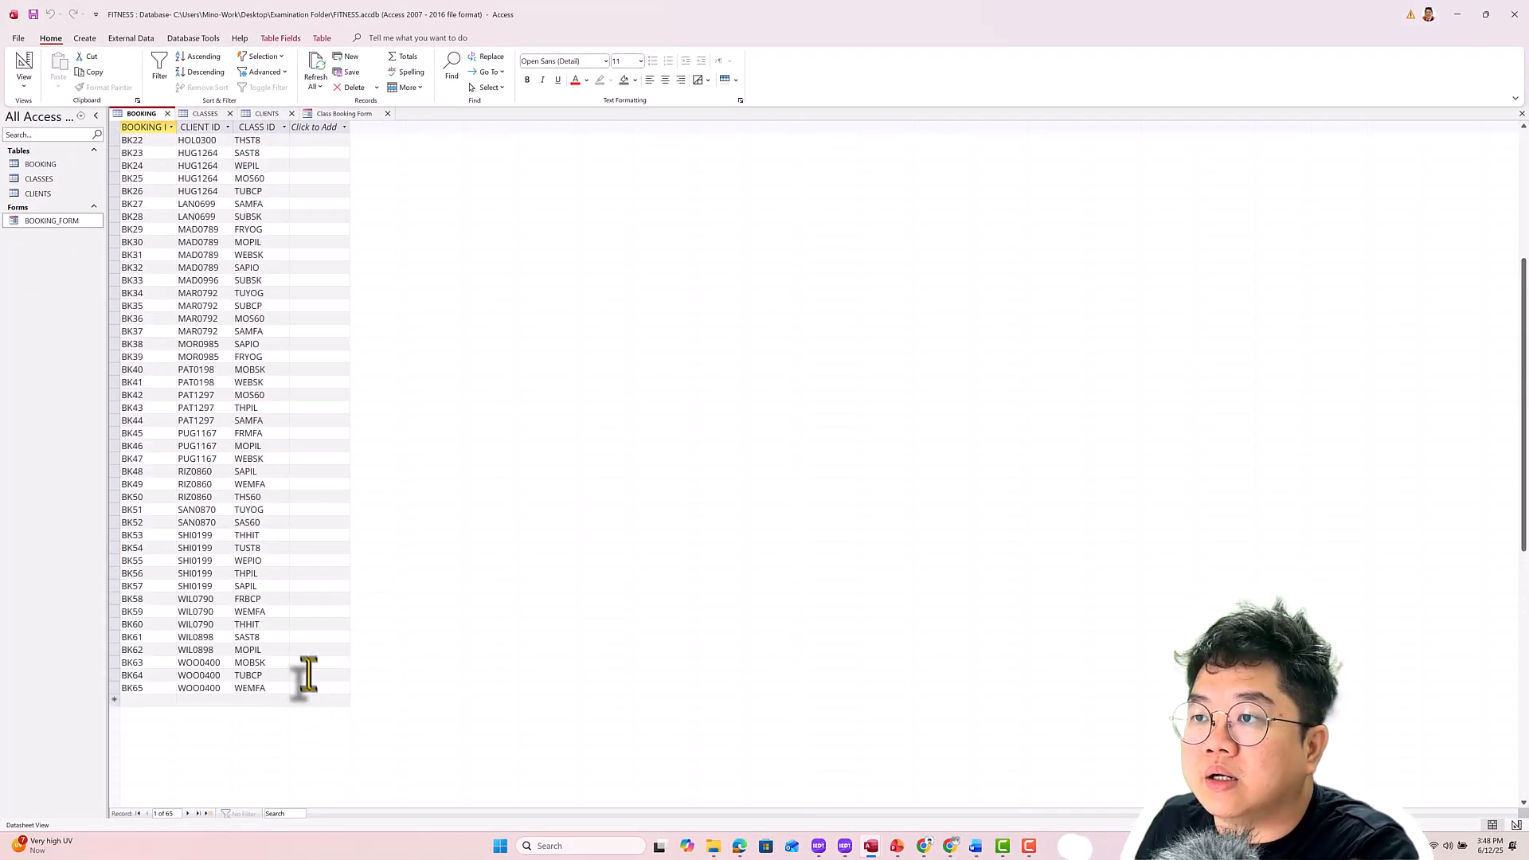
pyautogui.scroll(-10, 390, 326)
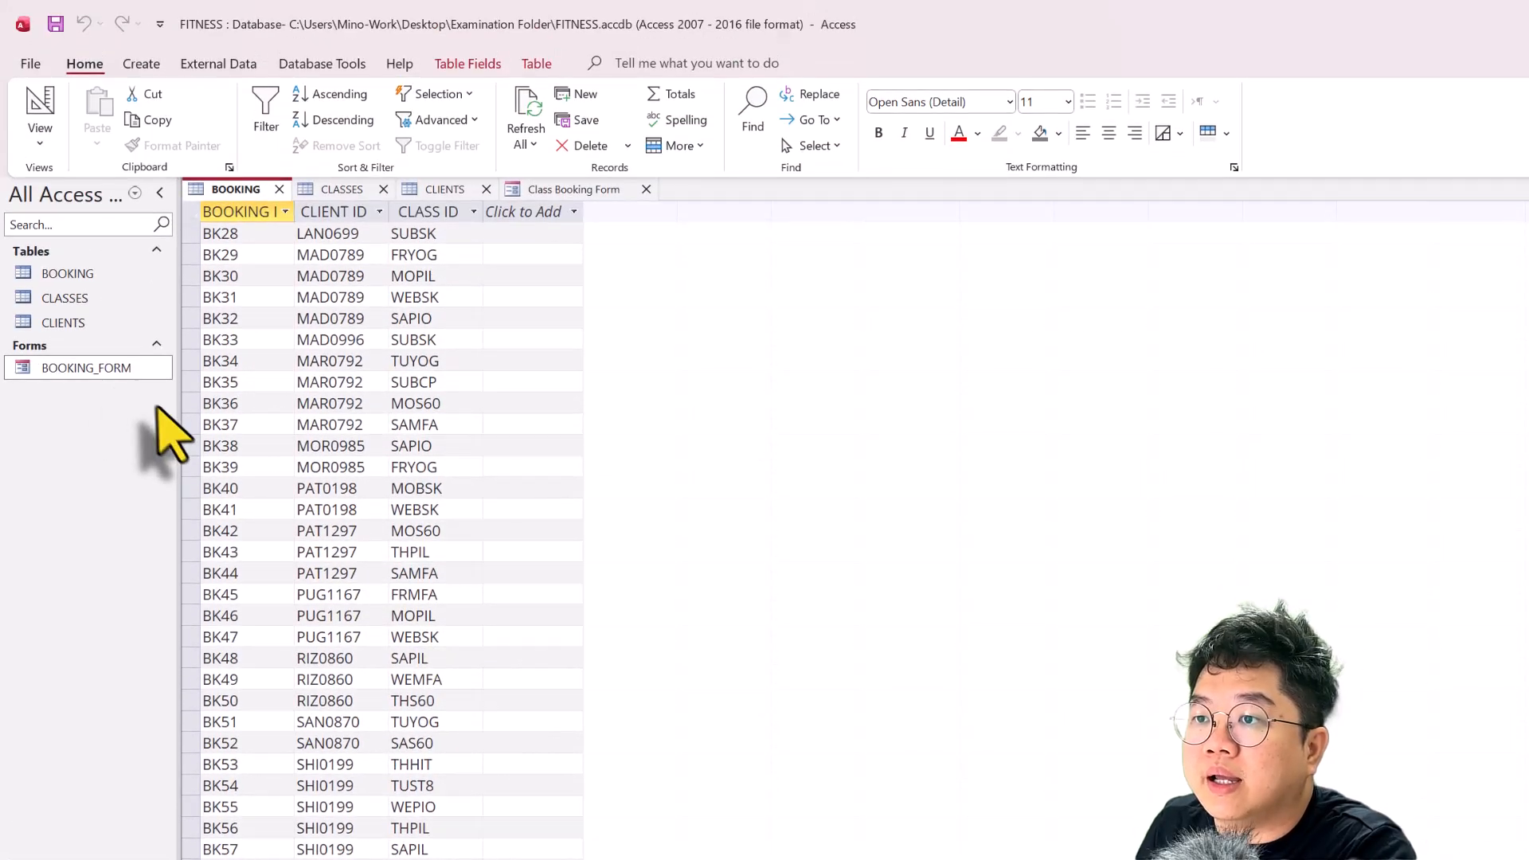
# Switch back to the EVIDENCE document in Word and resave it
pyautogui.hotkey('alt', 'Tab')
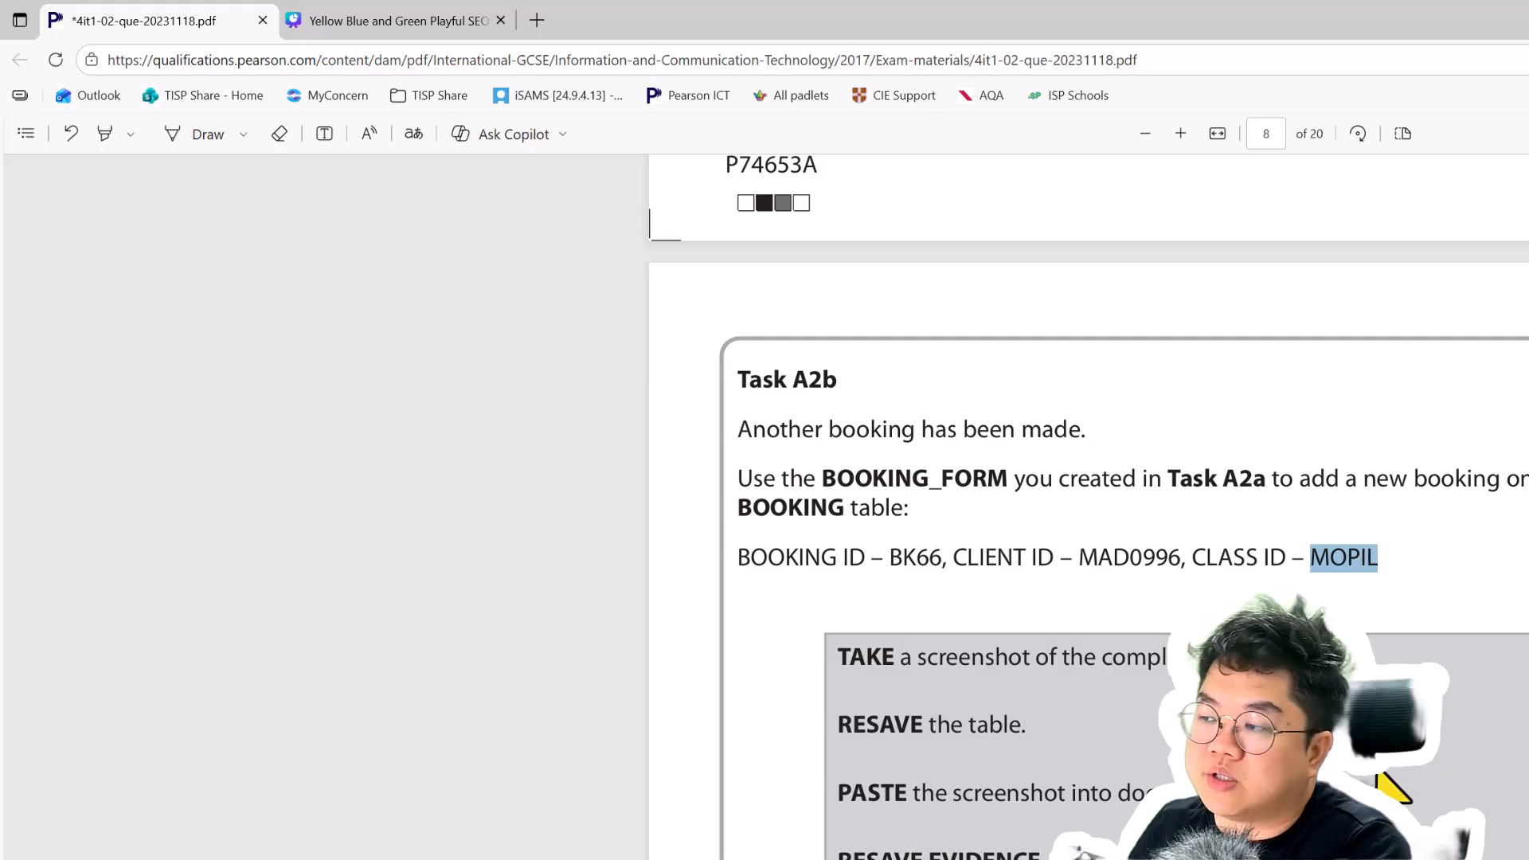
pyautogui.hotkey('alt', 'Tab')
pyautogui.hotkey('alt', 'Tab')
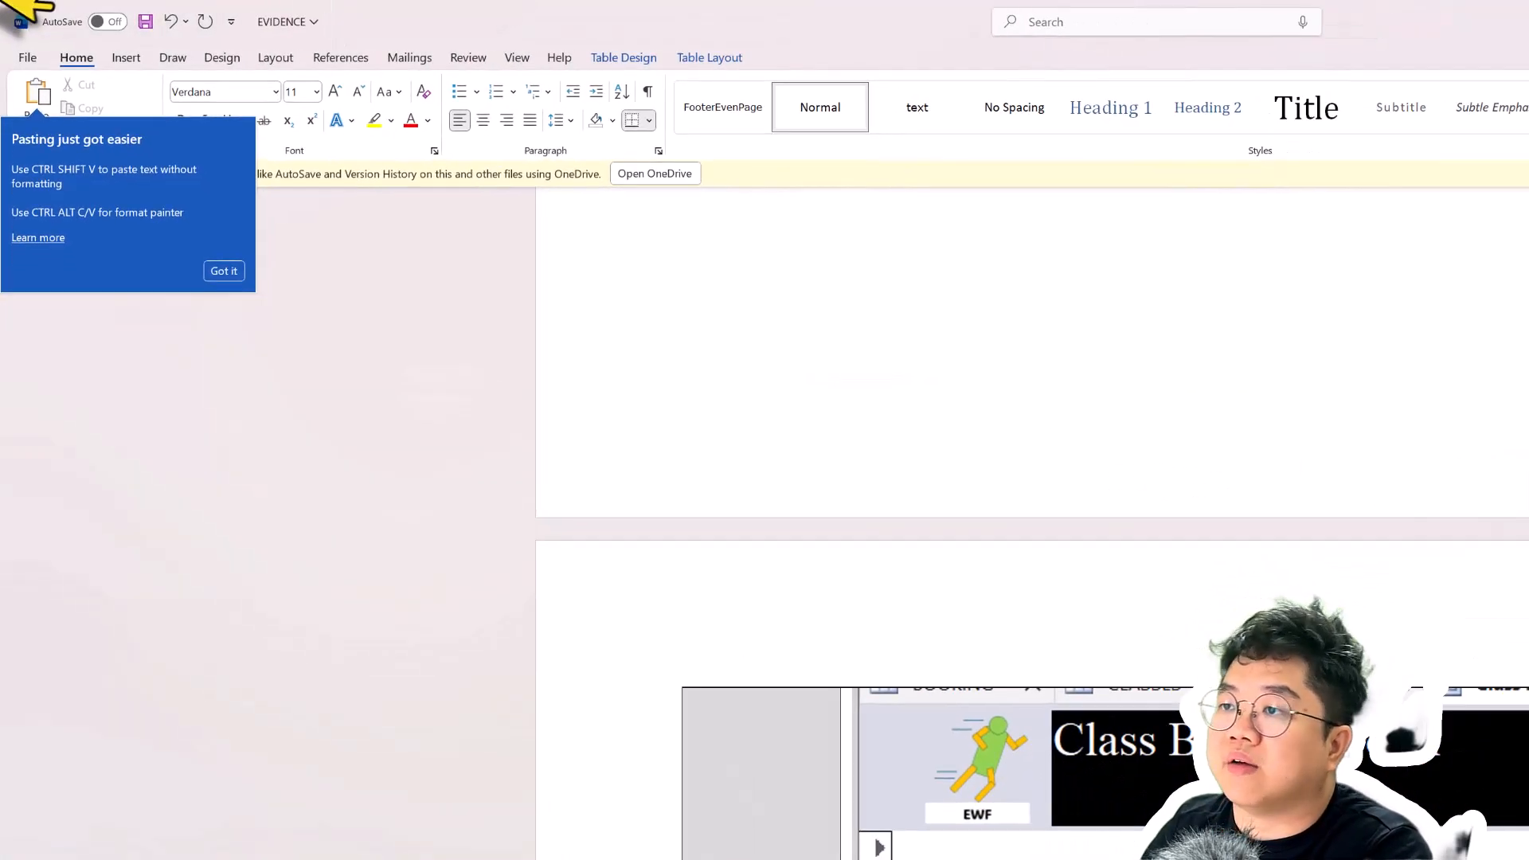
pyautogui.scroll(-3, 322, 213)
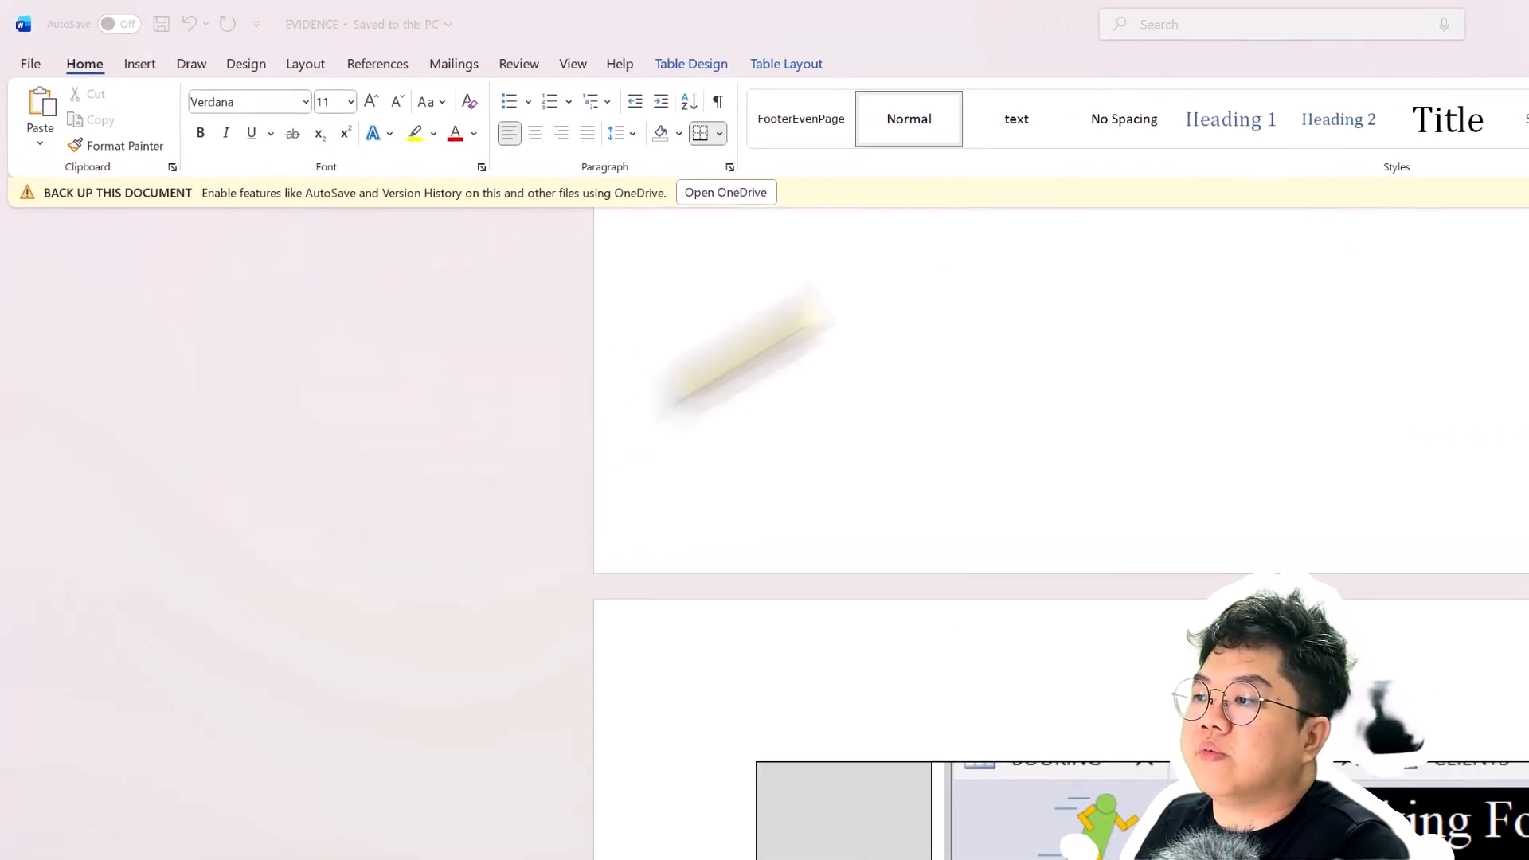
# Return to Access and compare the Class Booking Form's record with the records in the BOOKING table
pyautogui.hotkey('alt', 'Tab')
pyautogui.click(1161, 456)
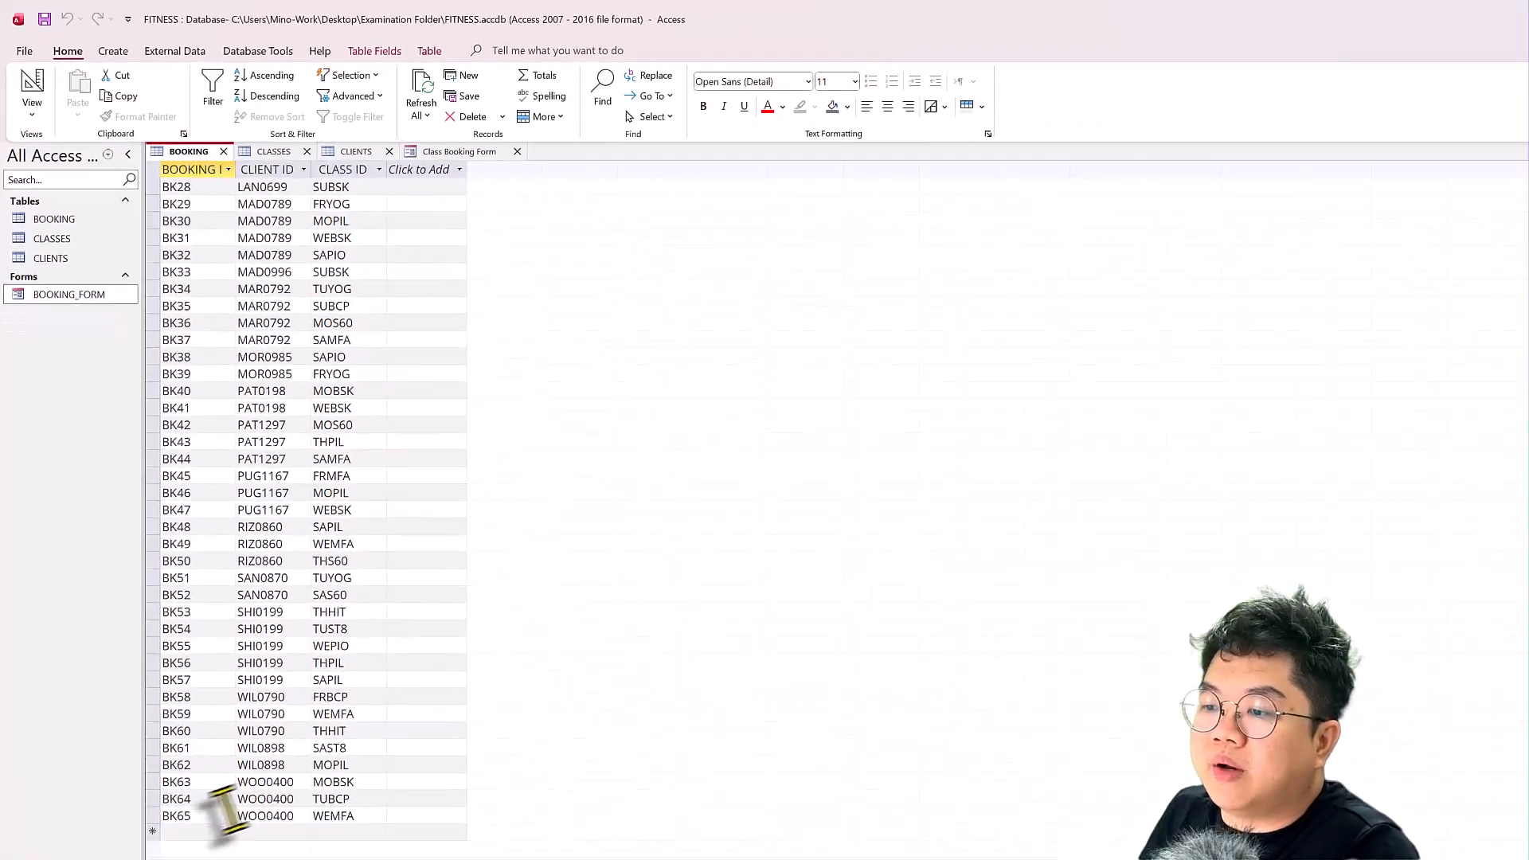
pyautogui.click(344, 123)
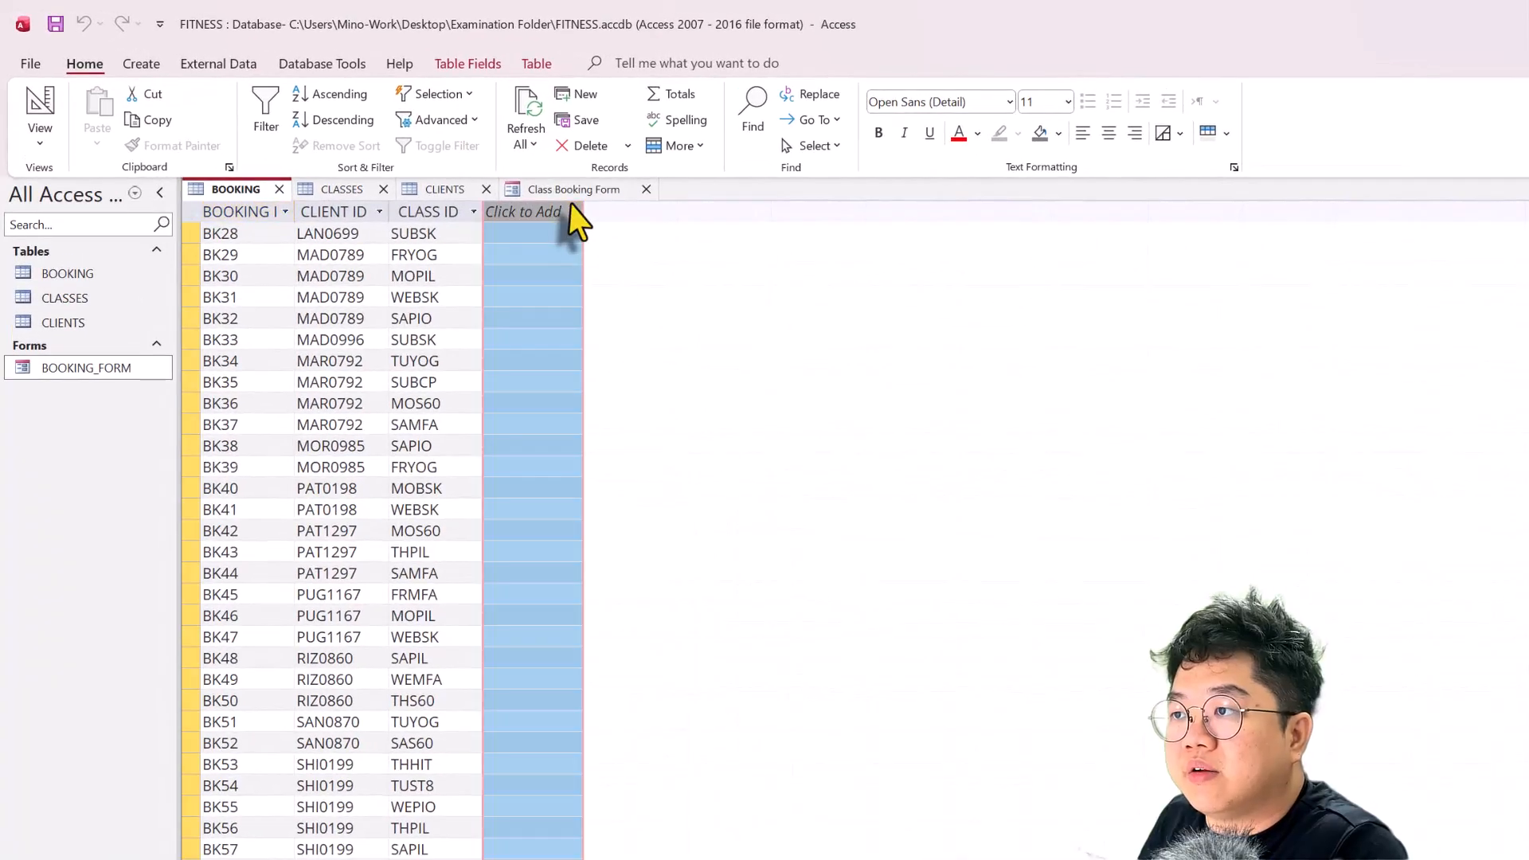
pyautogui.click(347, 114)
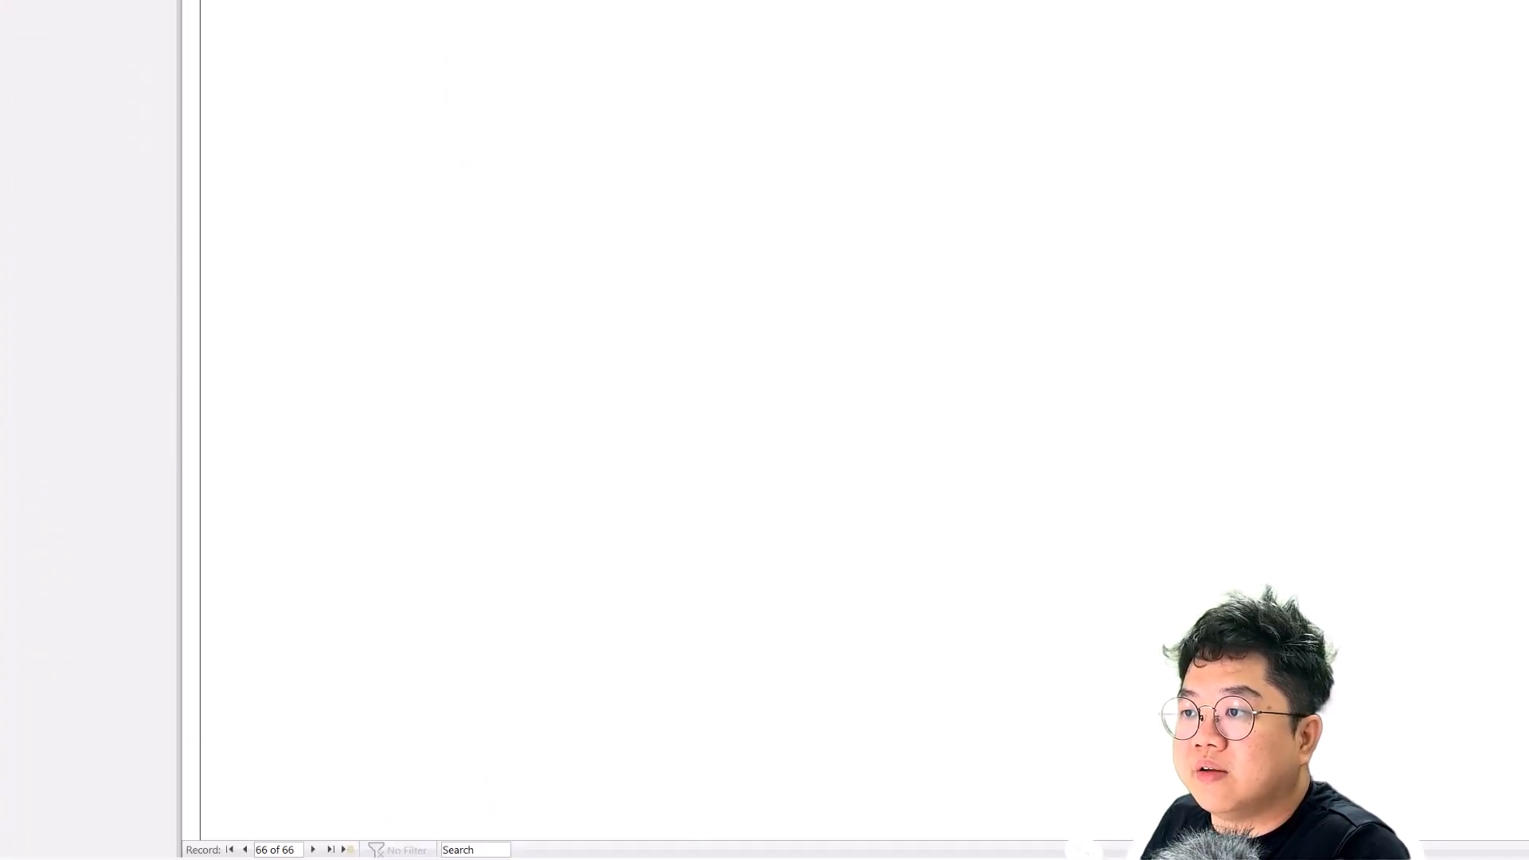
pyautogui.click(231, 189)
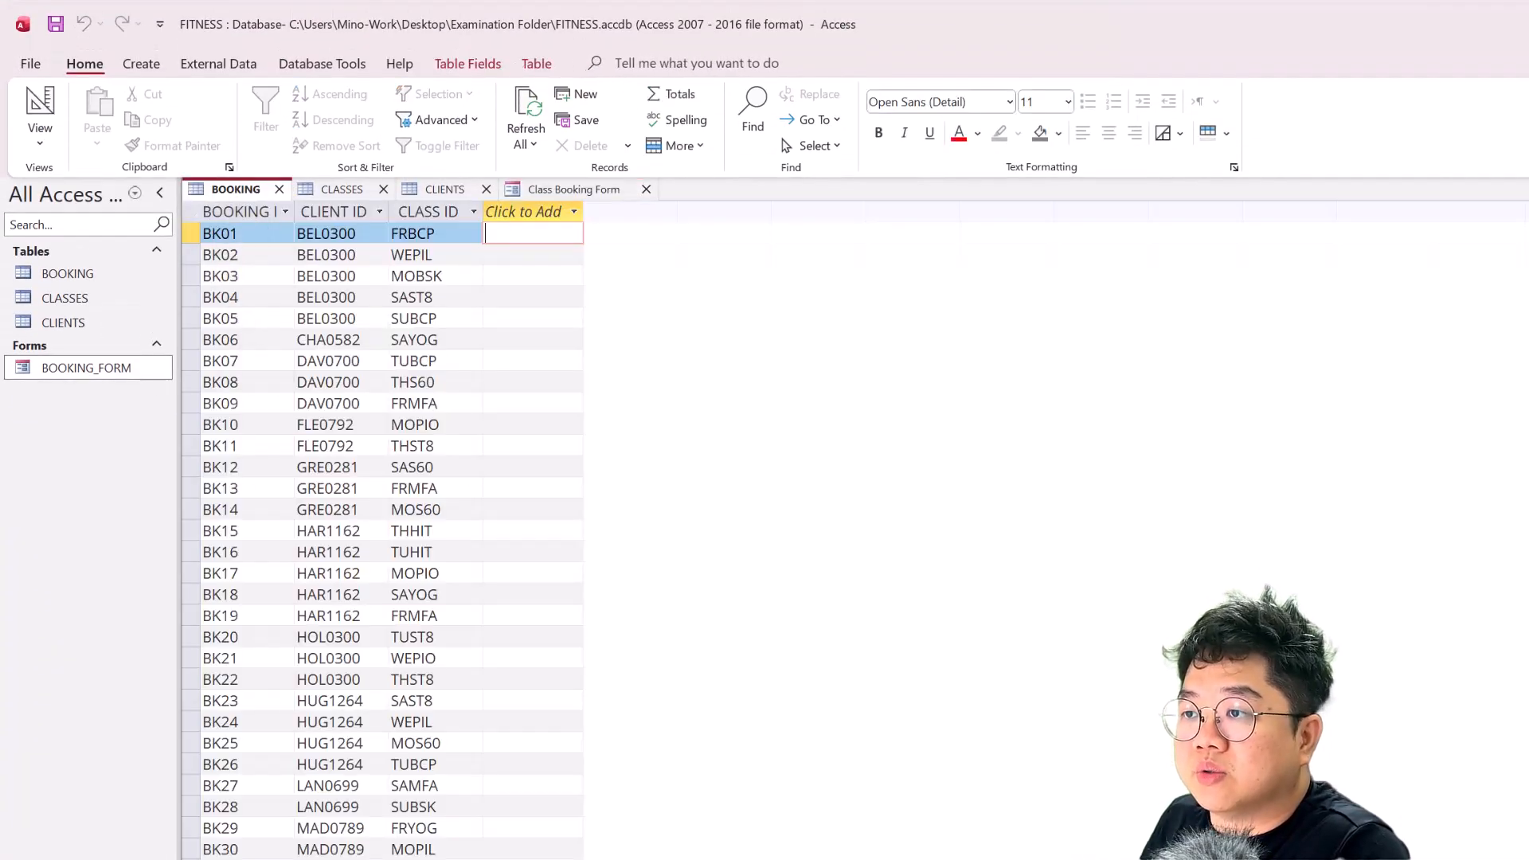
# Refresh the records of the BOOKING table and examine its last entries for the new booking
pyautogui.scroll(-9, 590, 510)
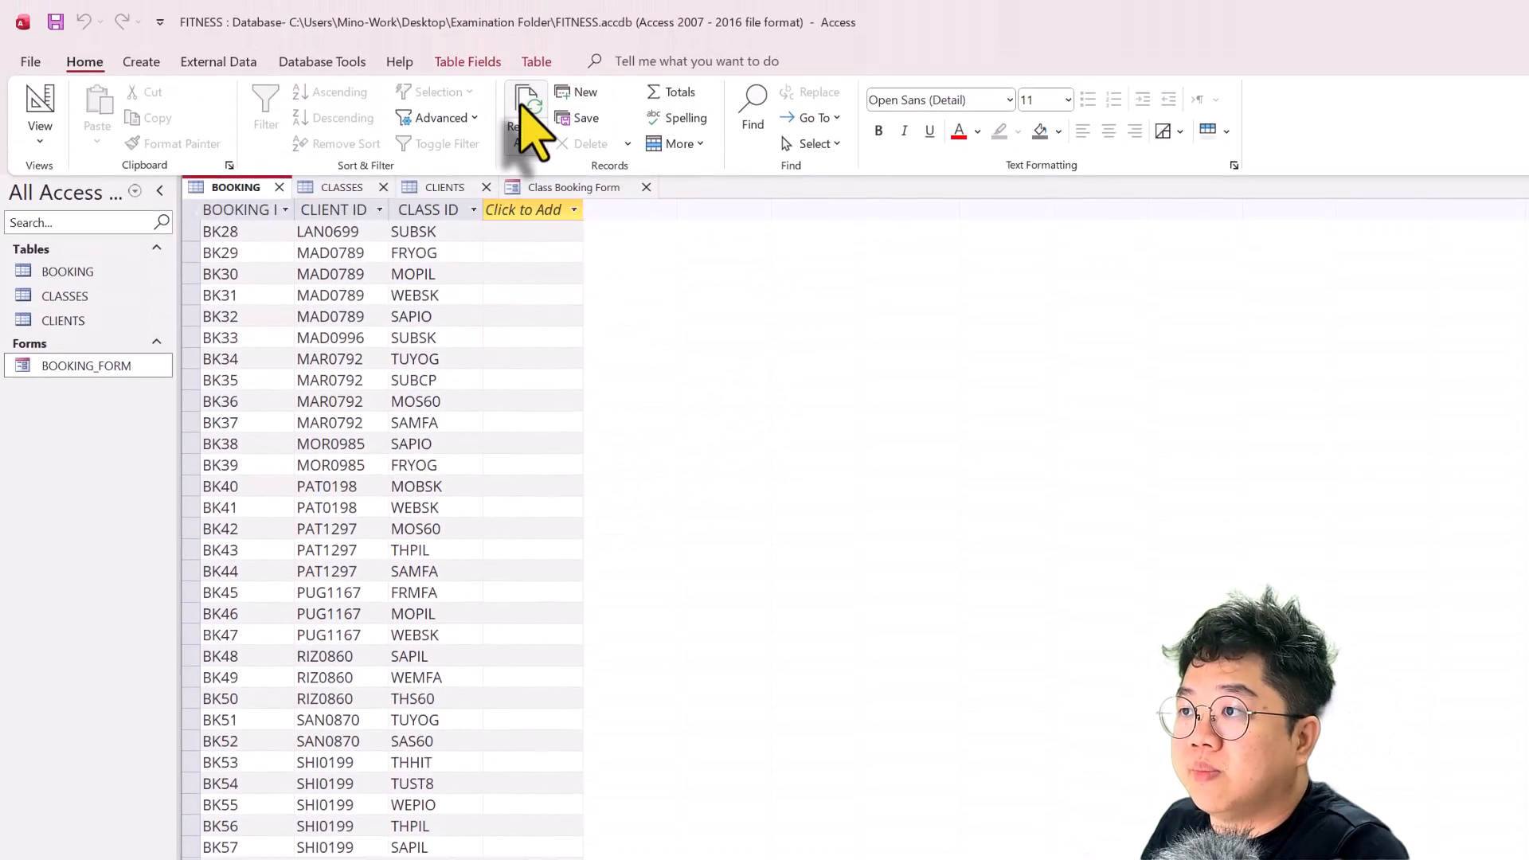
pyautogui.click(525, 128)
pyautogui.scroll(-11, 350, 684)
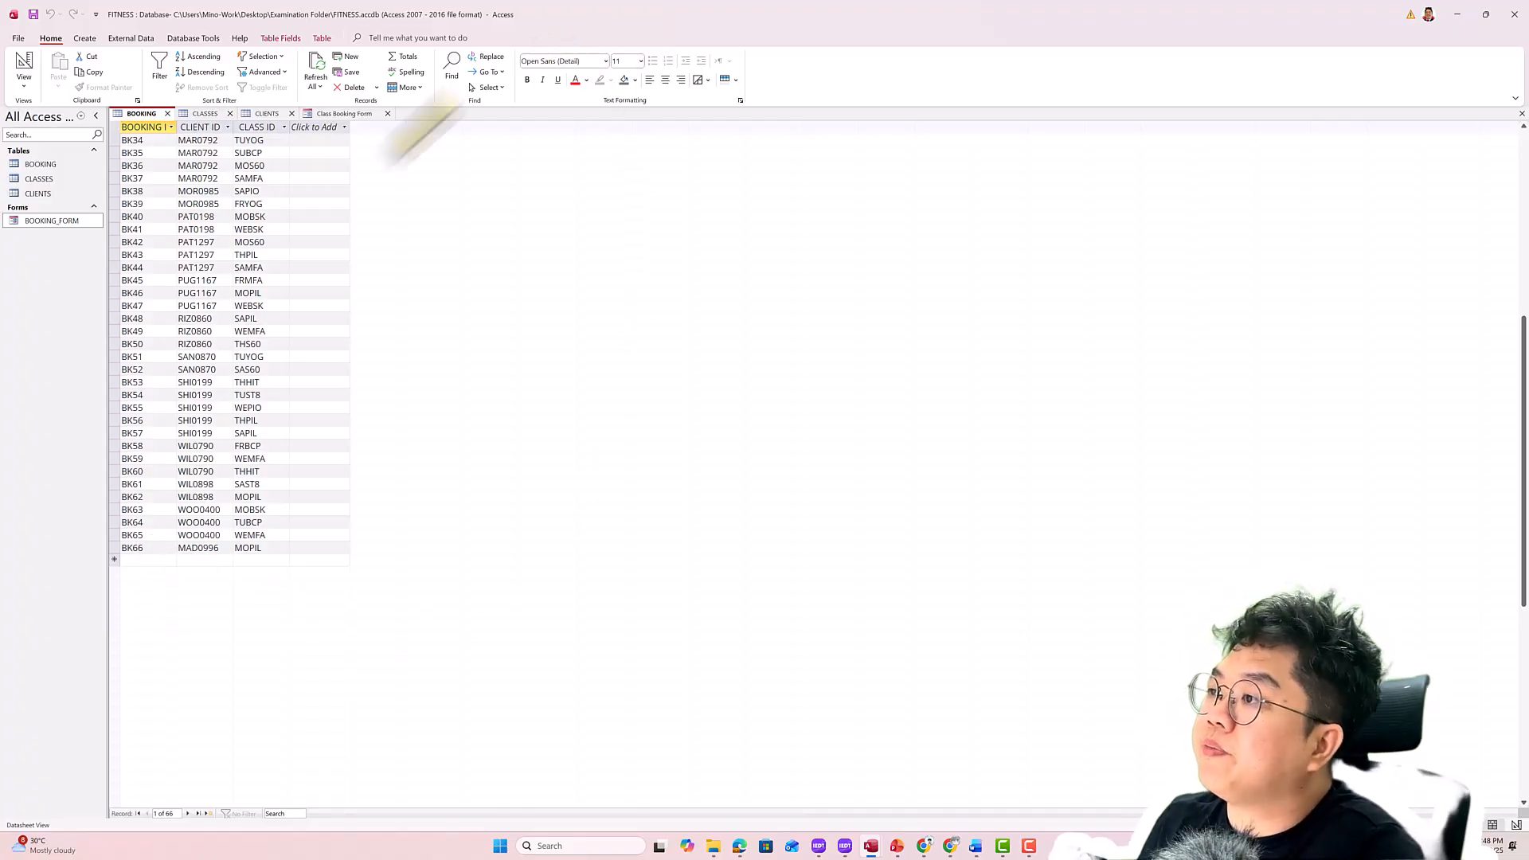
pyautogui.scroll(-3, 172, 585)
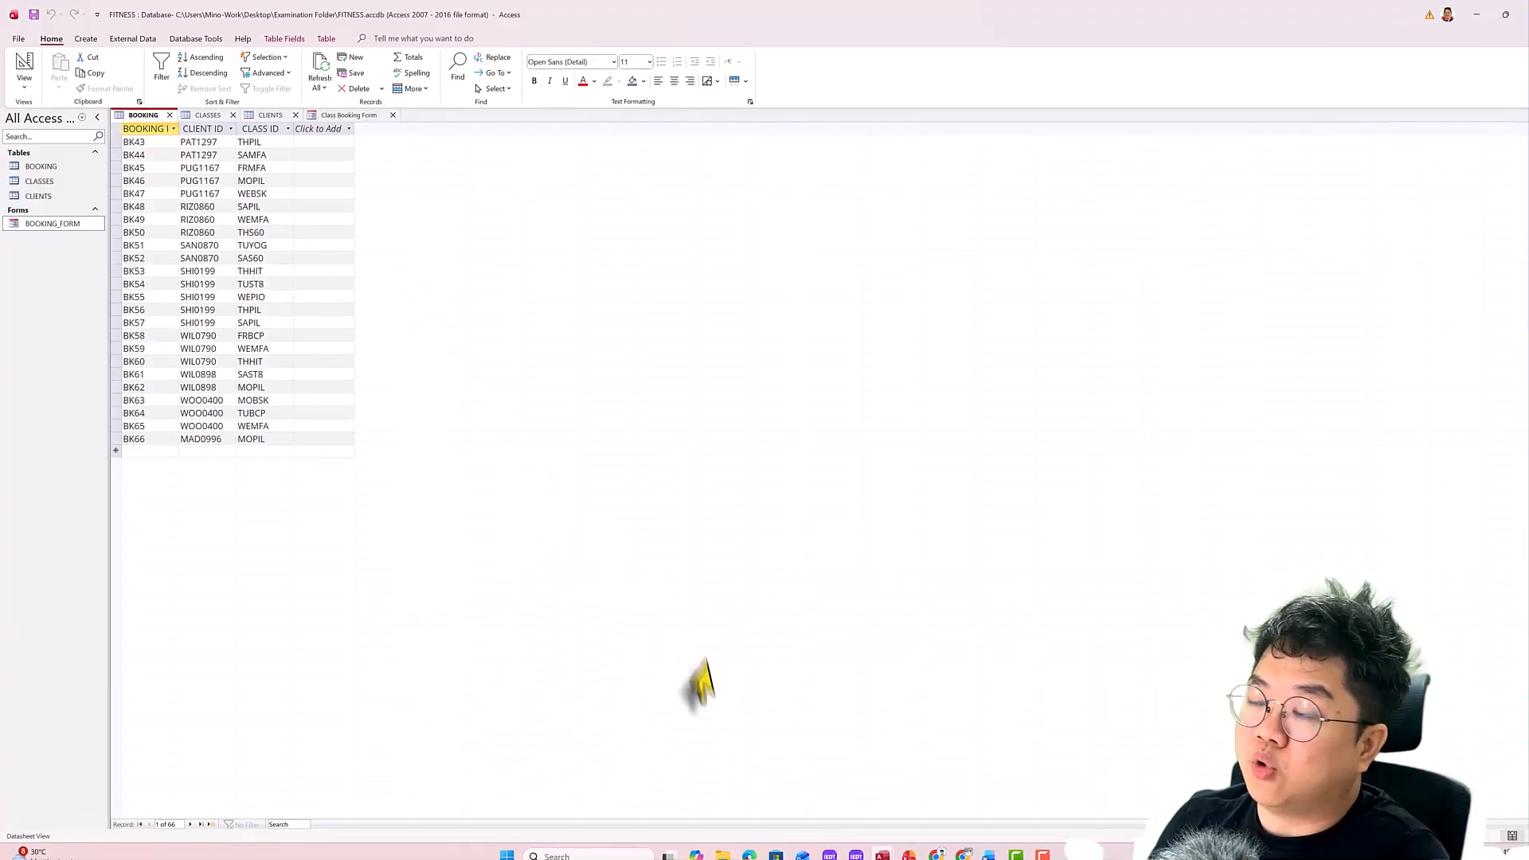
# Switch to the EVIDENCE document in Word and capture the Class Booking Form picture as a screen snip
pyautogui.hotkey('alt', 'Tab')
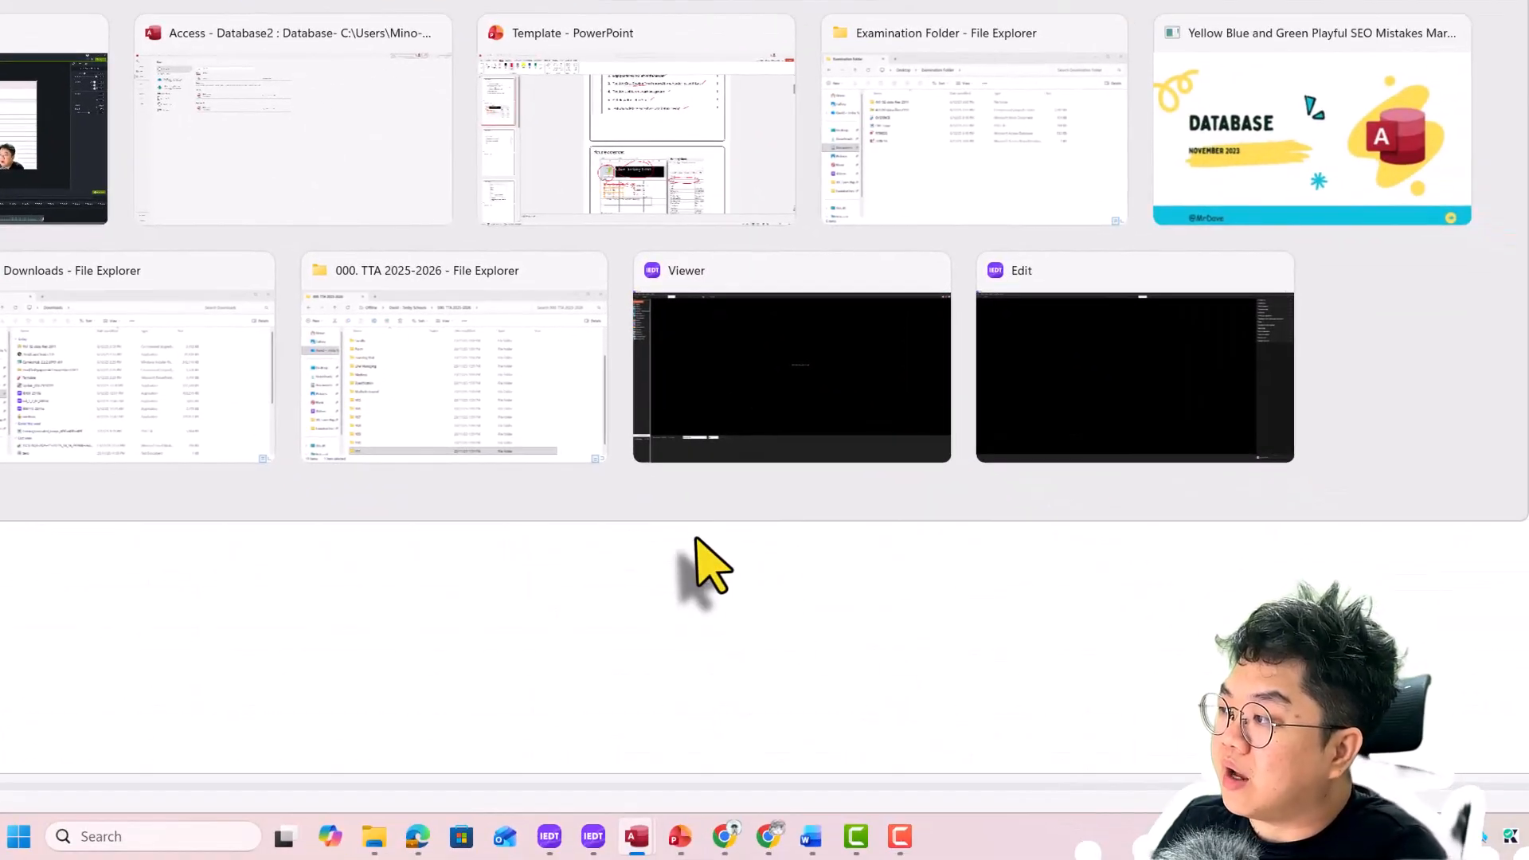
pyautogui.click(810, 835)
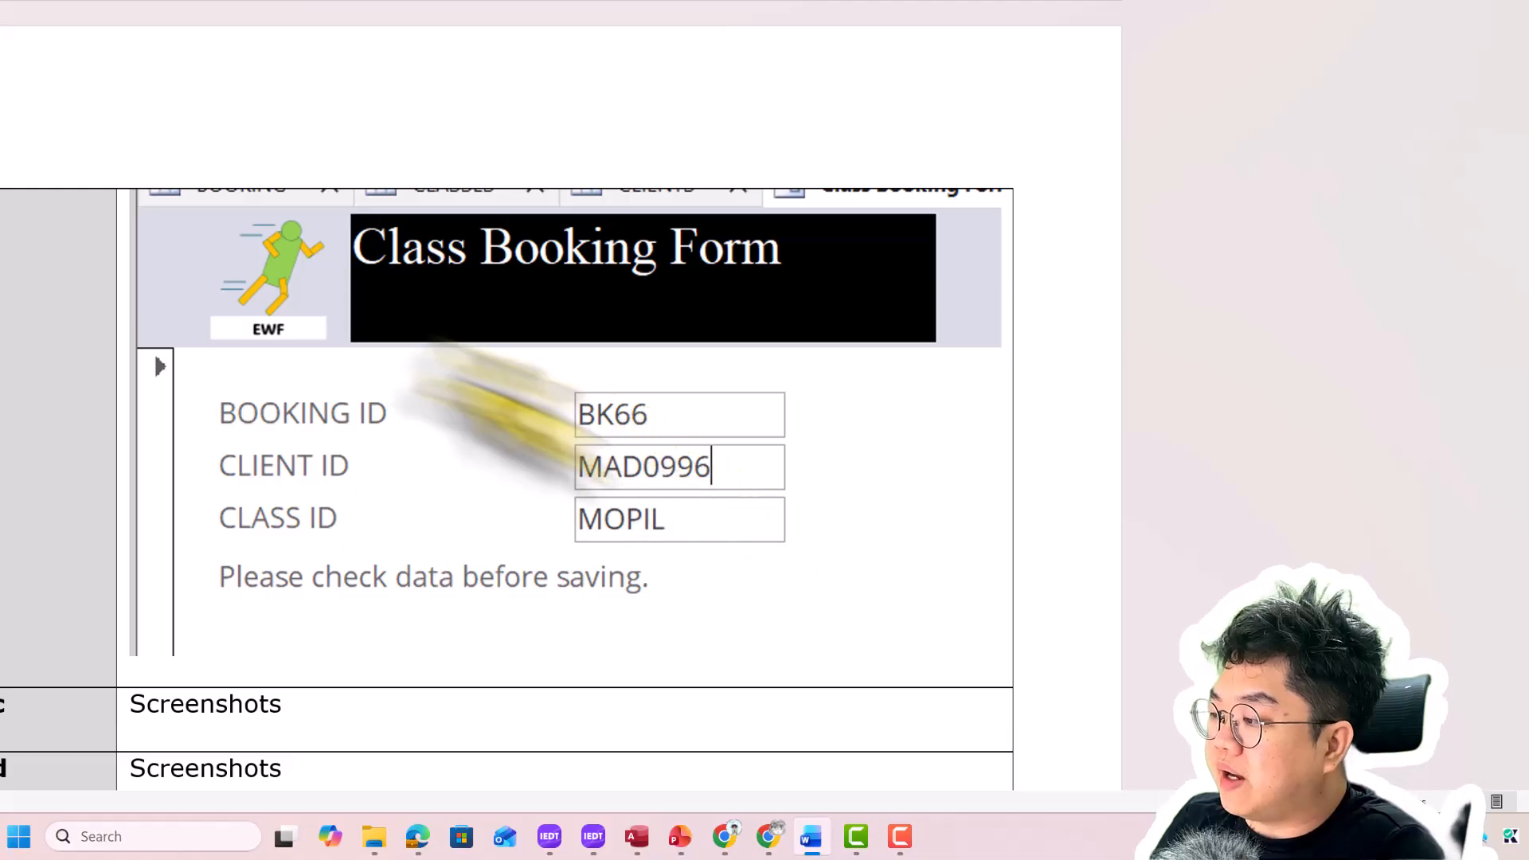
pyautogui.press('super+shift+s')
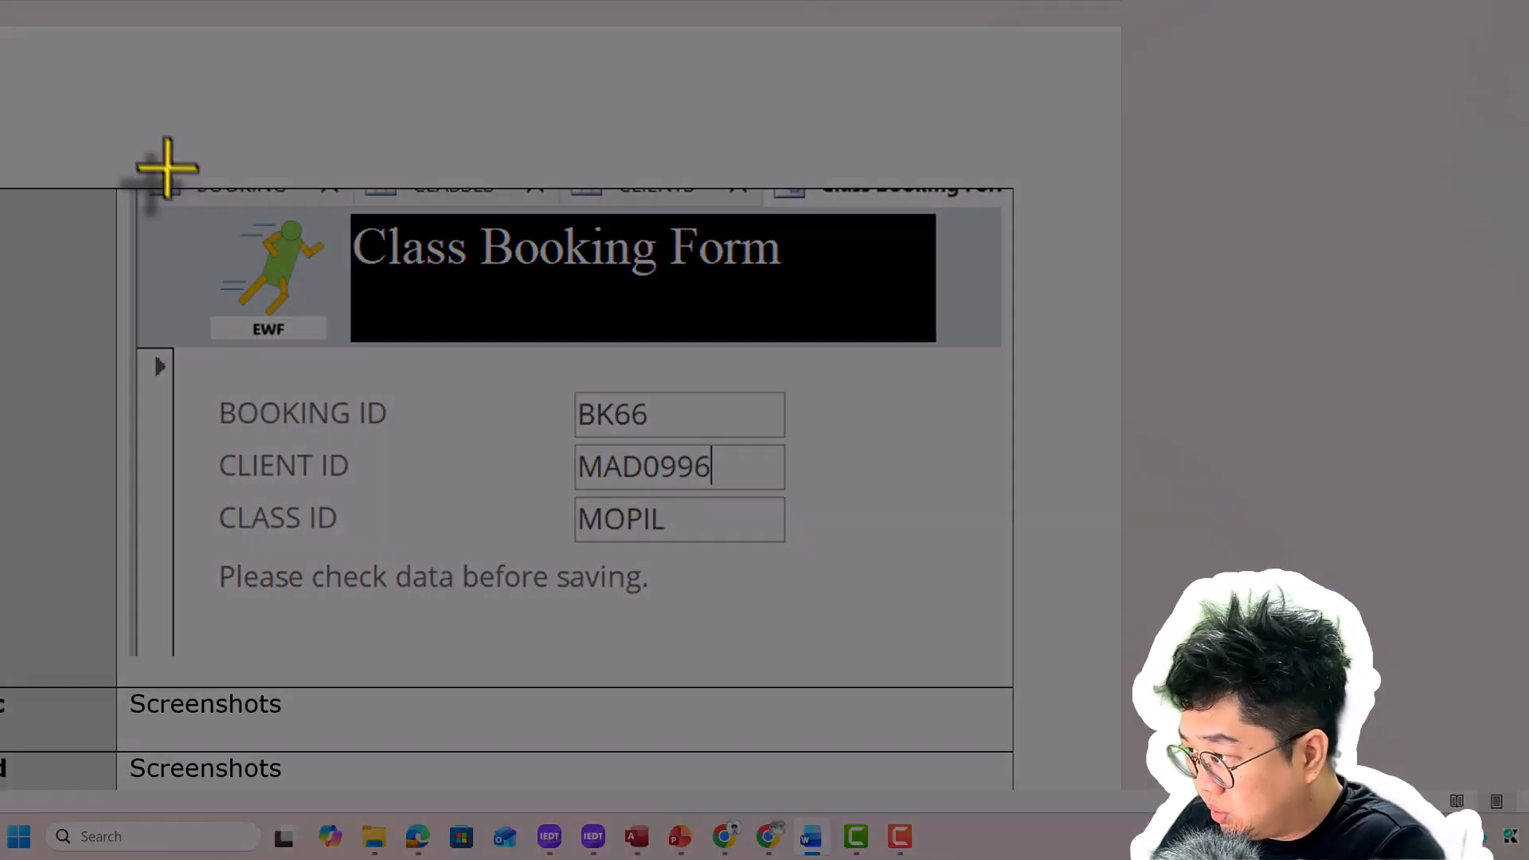
pyautogui.moveTo(125, 181); pyautogui.dragTo(994, 629)
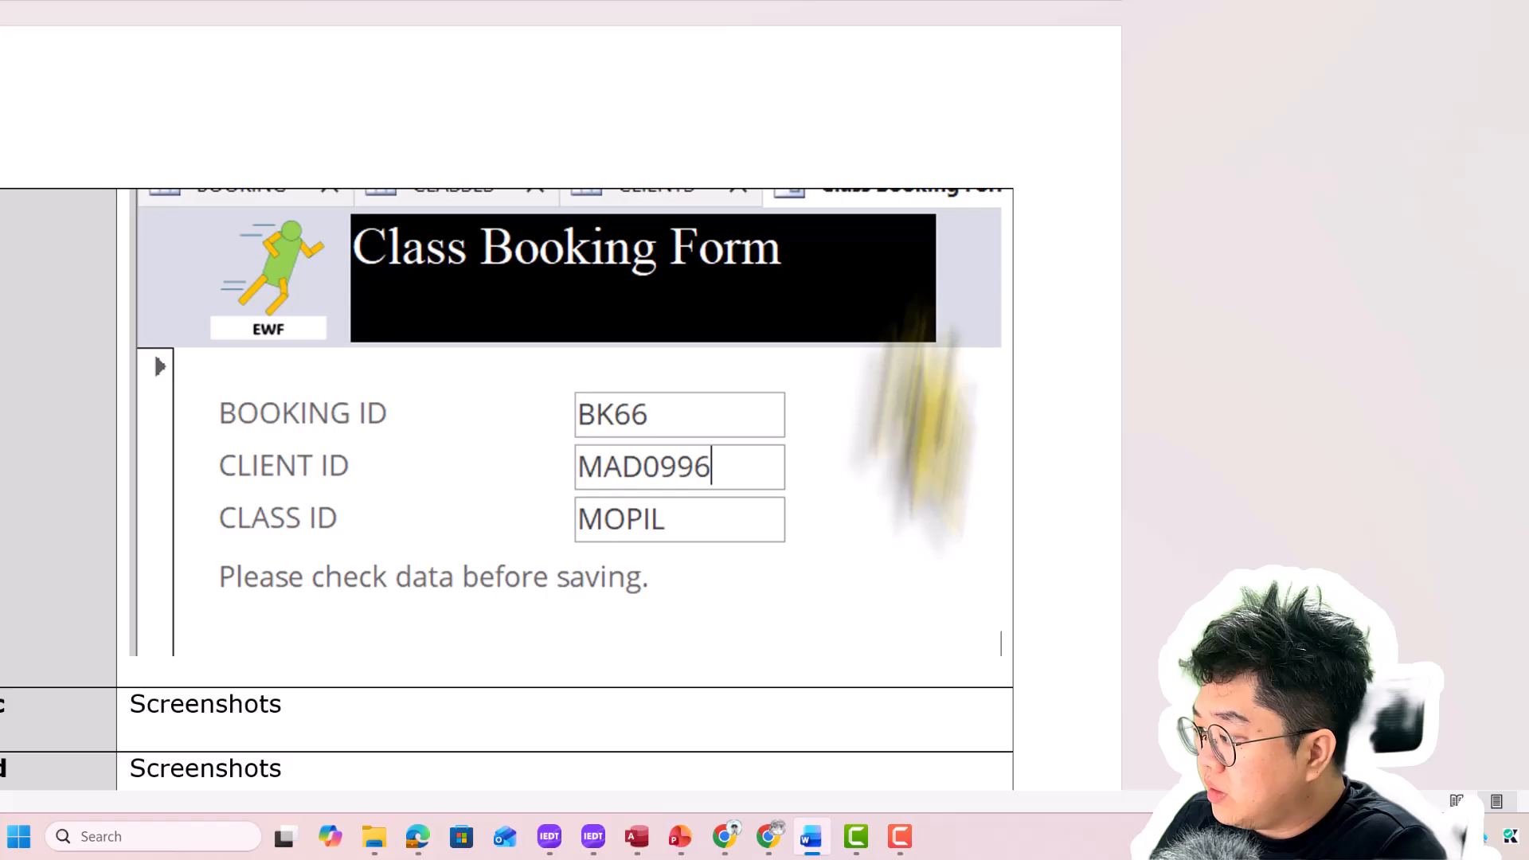
# Switch to the Template presentation in PowerPoint, paste the form snip on slide 2 and place it in the "Your evidence" box
pyautogui.click(679, 836)
pyautogui.scroll(-5, 829, 399)
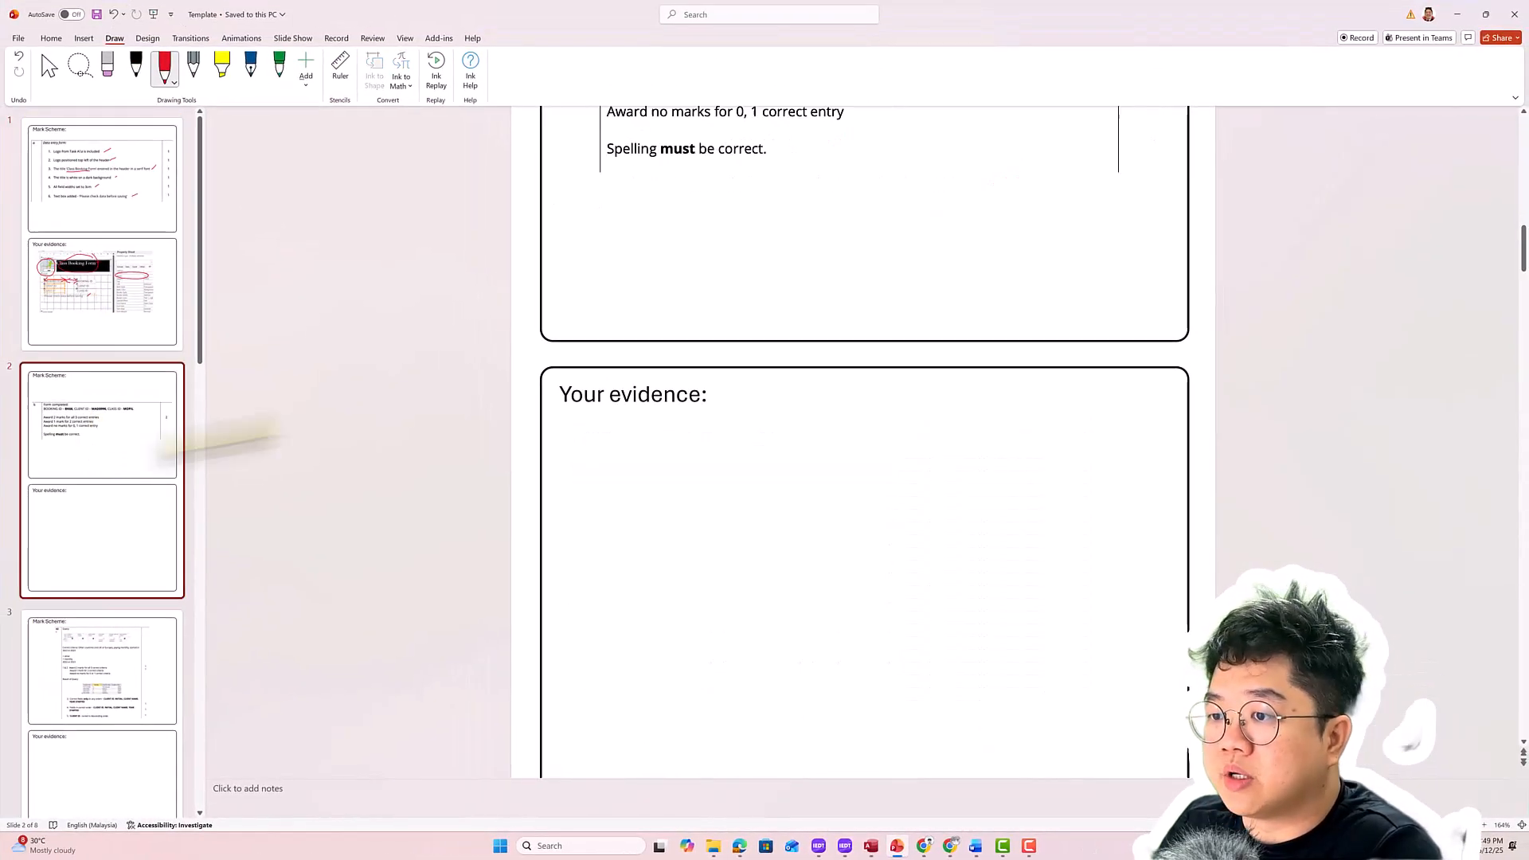
pyautogui.hotkey('ctrl', 'v')
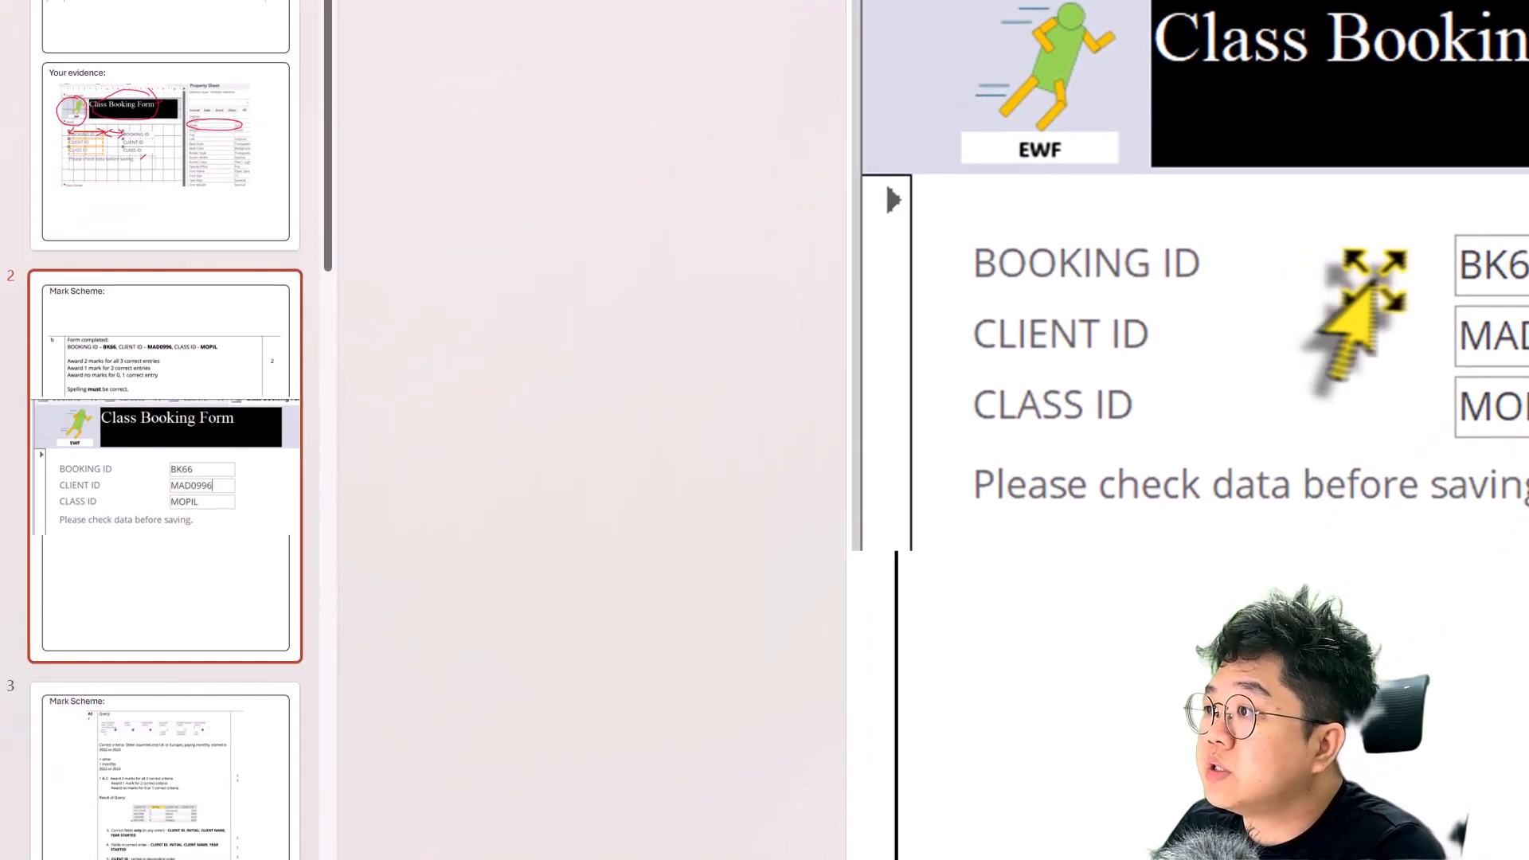
pyautogui.moveTo(1528, 0); pyautogui.dragTo(1528, 154)
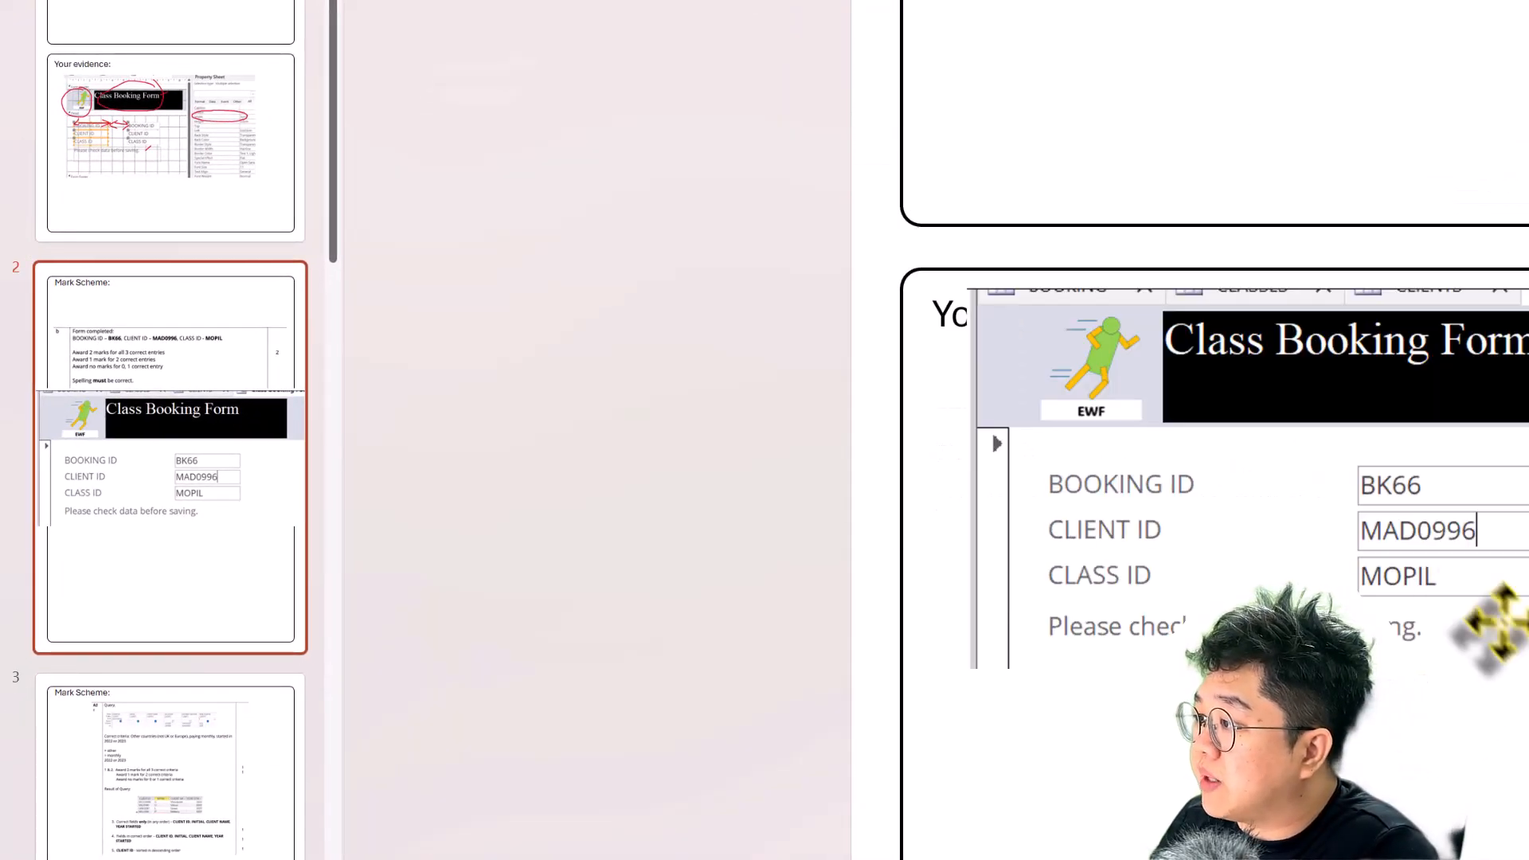
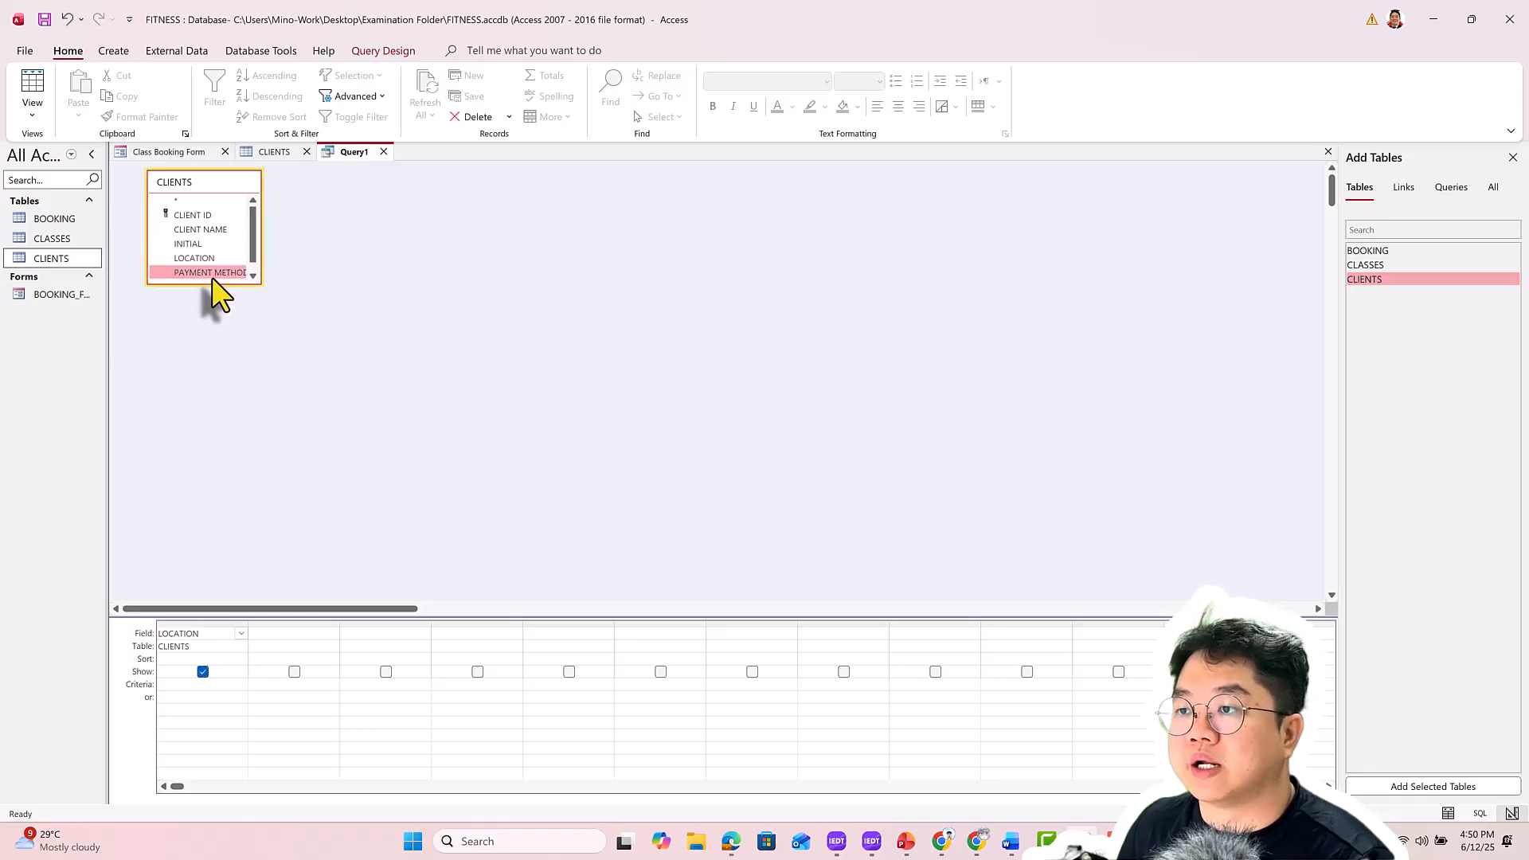
# Add the PAYMENT METHOD and YEAR STARTED fields after LOCATION in the query grid on the CLIENTS table
pyautogui.doubleClick(211, 273)
pyautogui.doubleClick(214, 273)
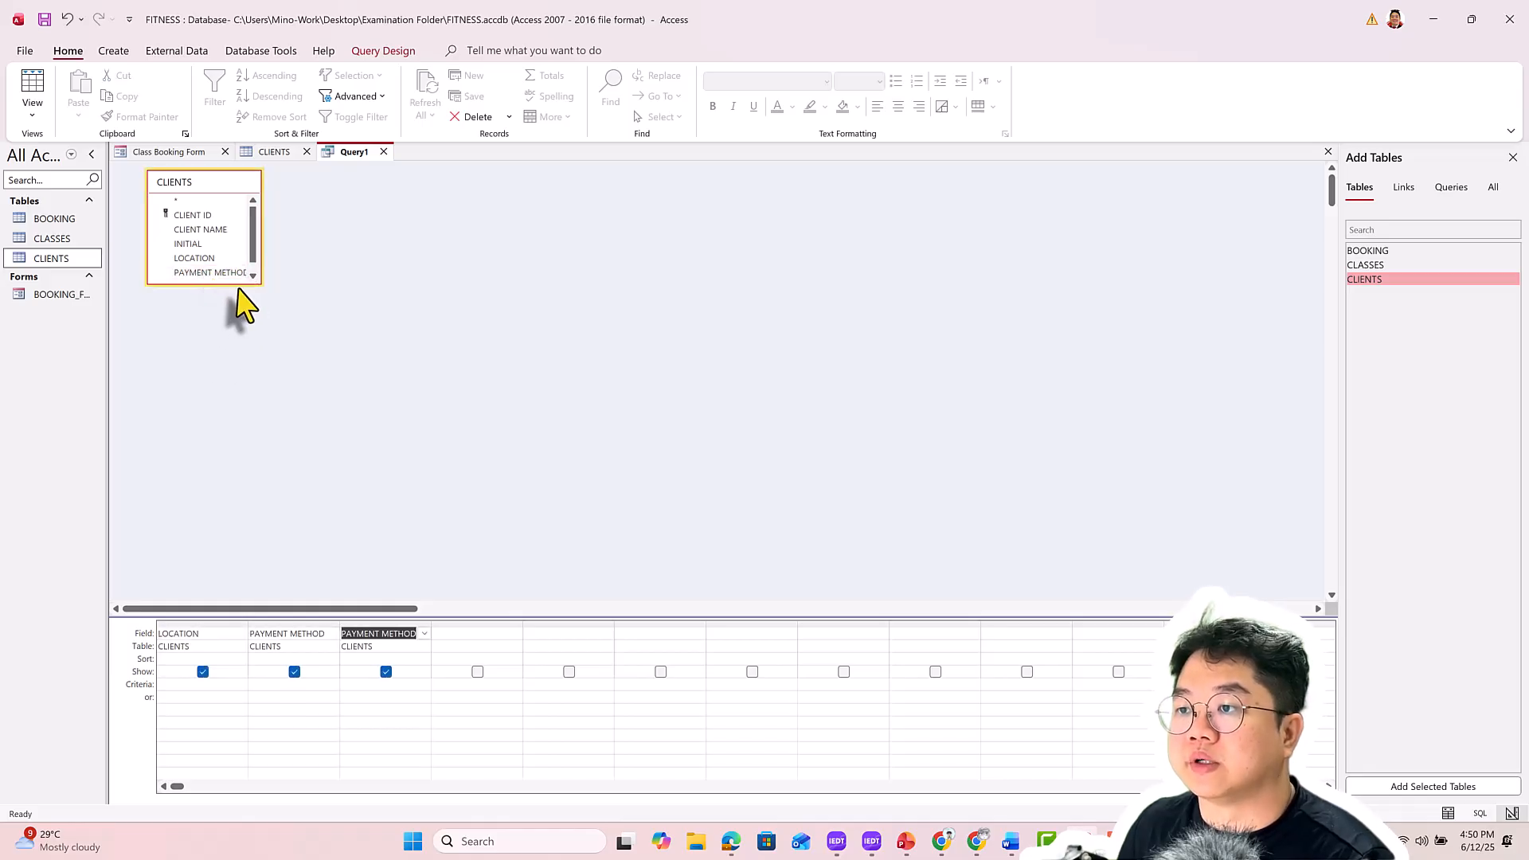
pyautogui.click(425, 634)
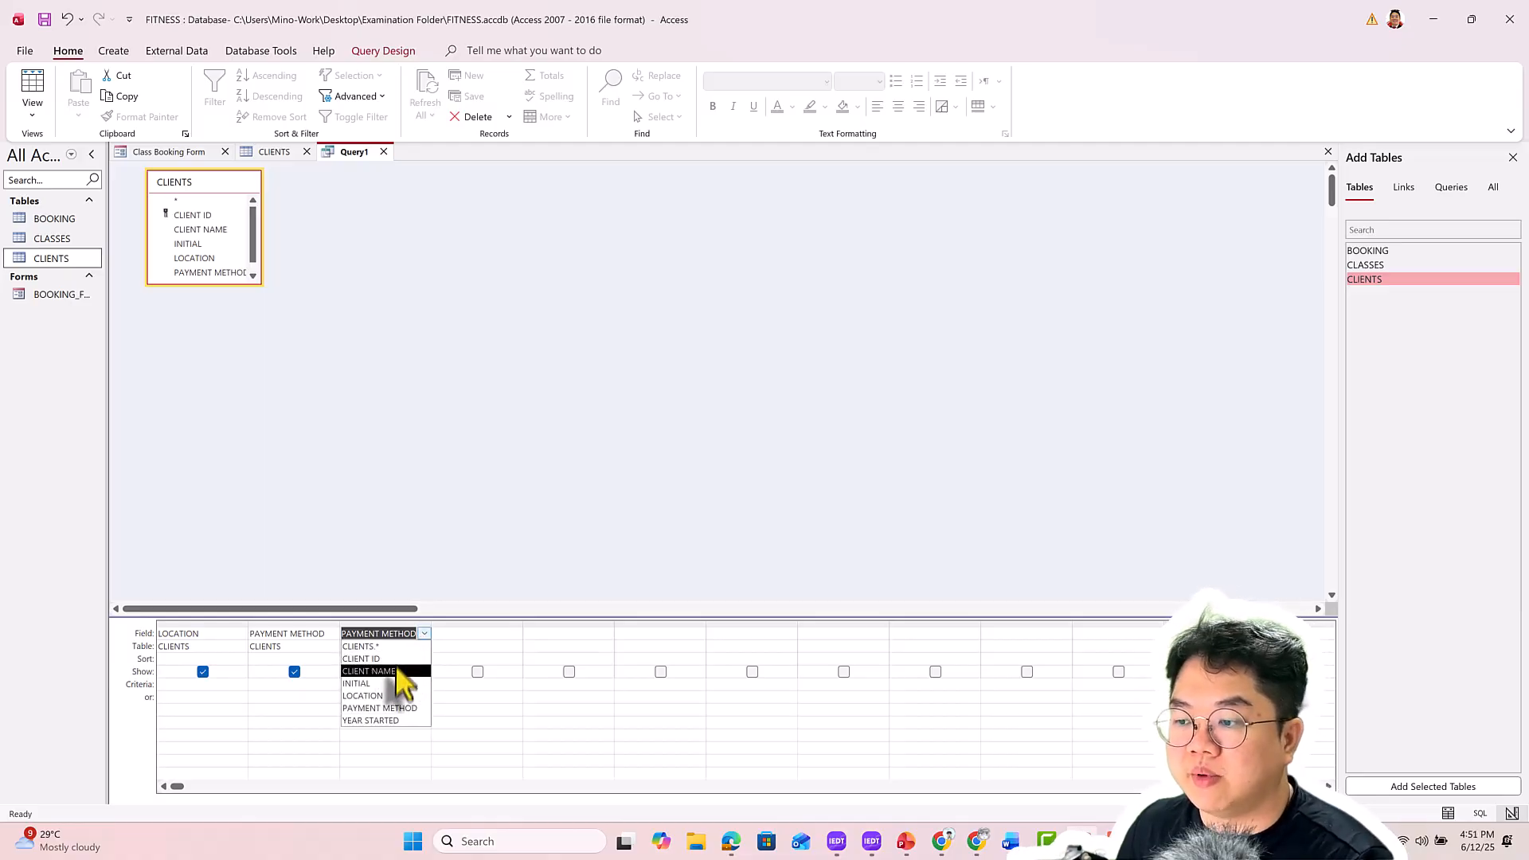
pyautogui.click(381, 721)
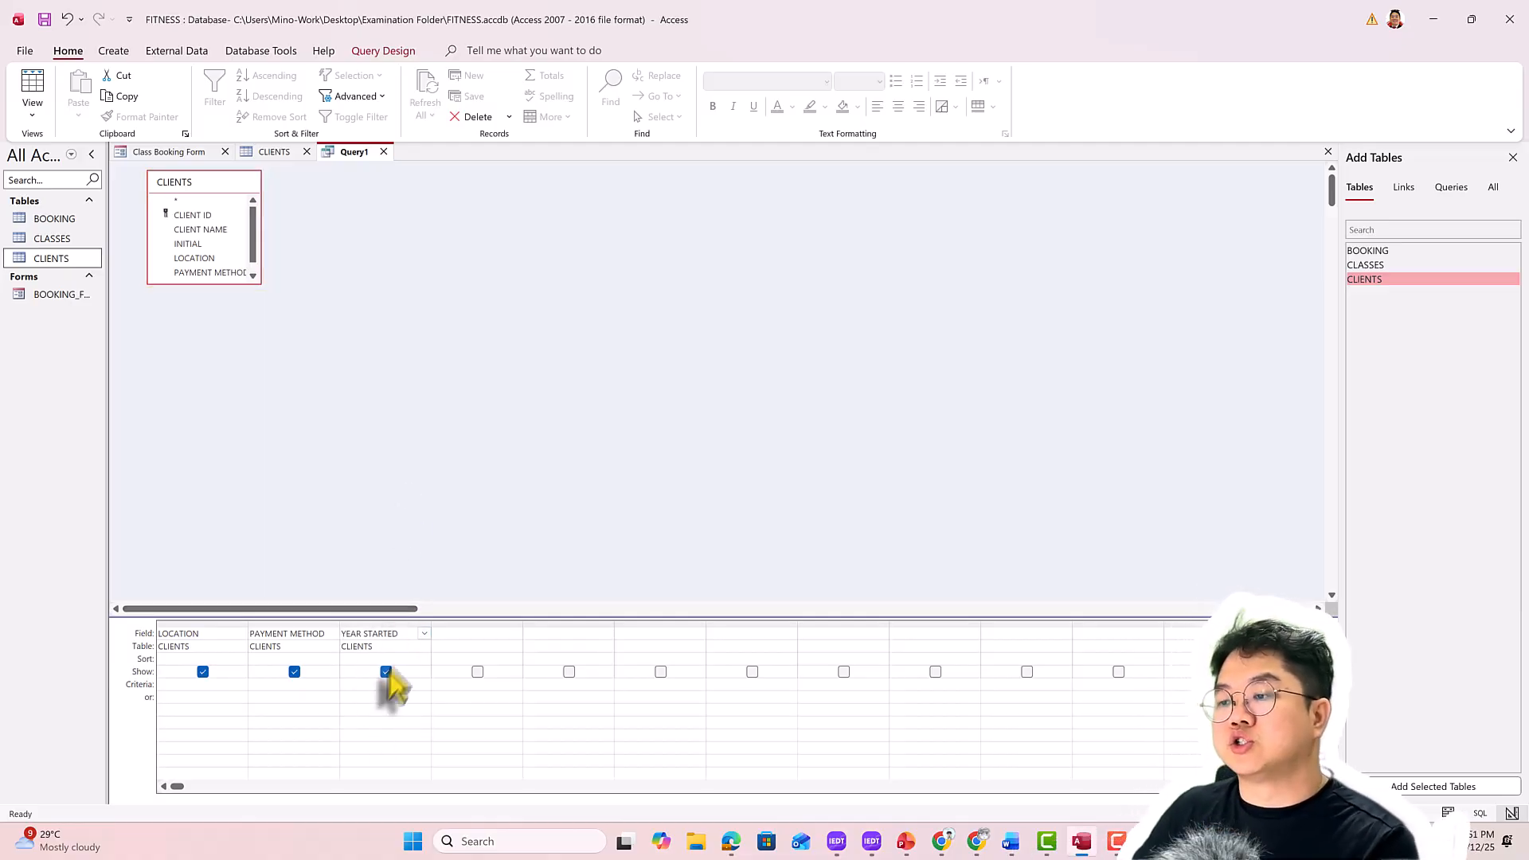
# Look up the location values in the CLIENTS table and set the query's LOCATION criterion to "Other"
pyautogui.click(194, 690)
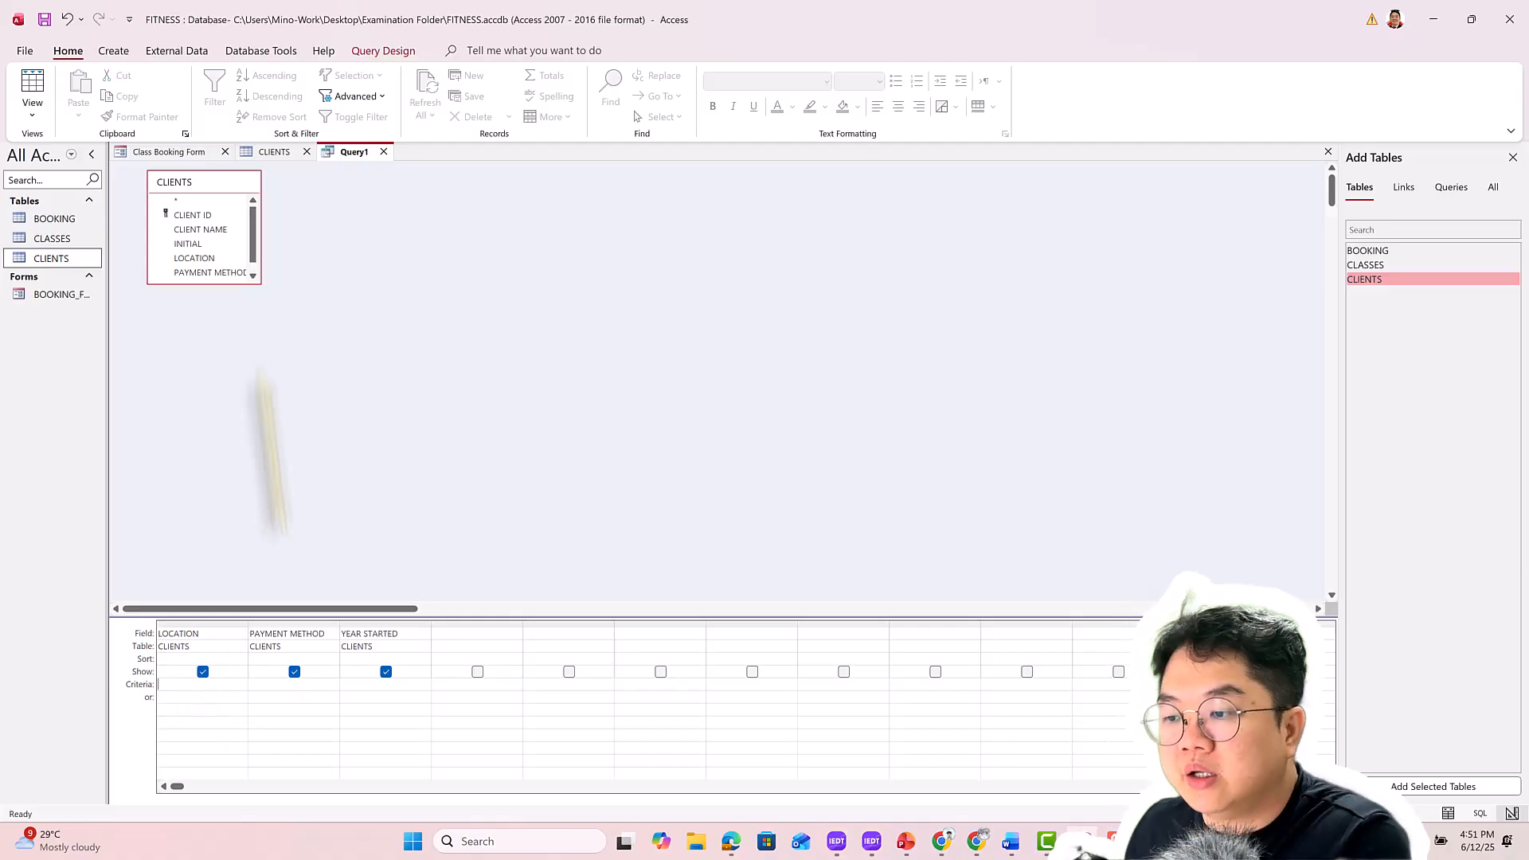
pyautogui.click(274, 151)
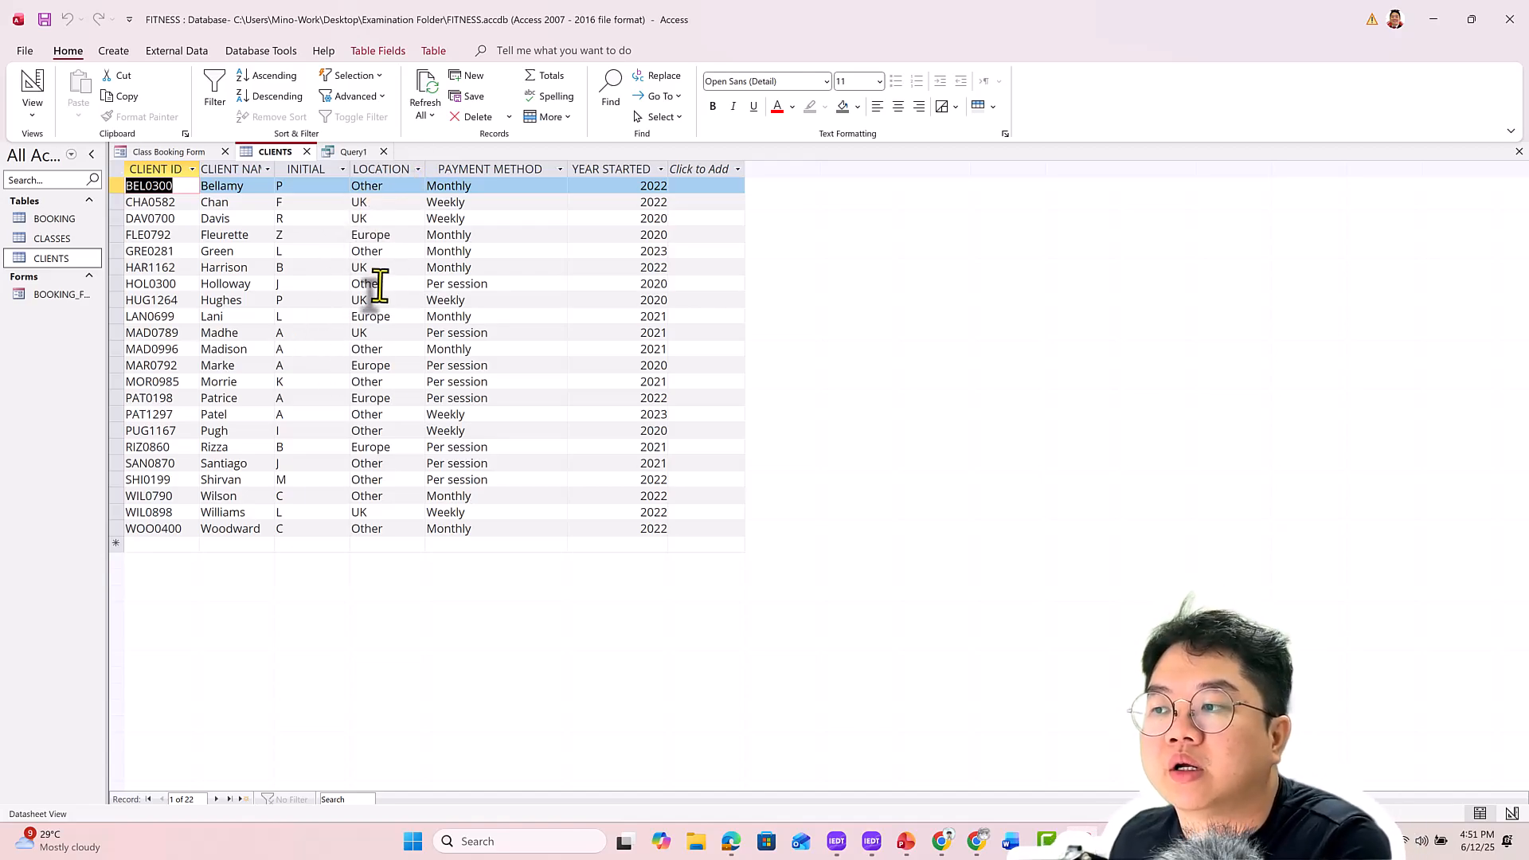
pyautogui.click(348, 152)
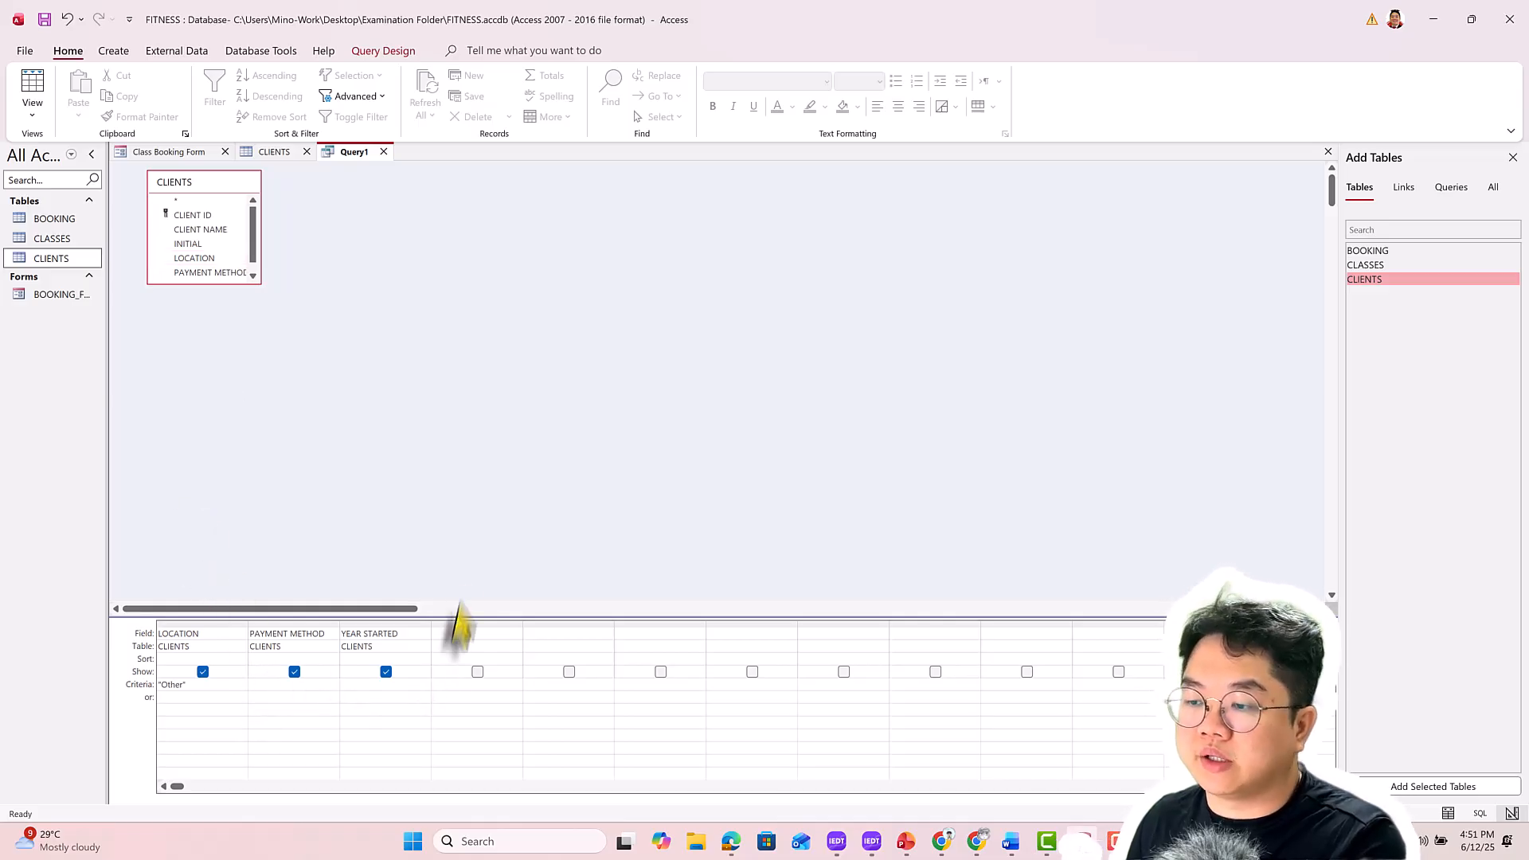
# Recheck the Task A2c conditions and CLIENTS data, set the PAYMENT METHOD criterion to "Monthly" and YEAR STARTED to 2022 Or 2023, keeping YEAR STARTED shown
pyautogui.hotkey('alt', 'Tab')
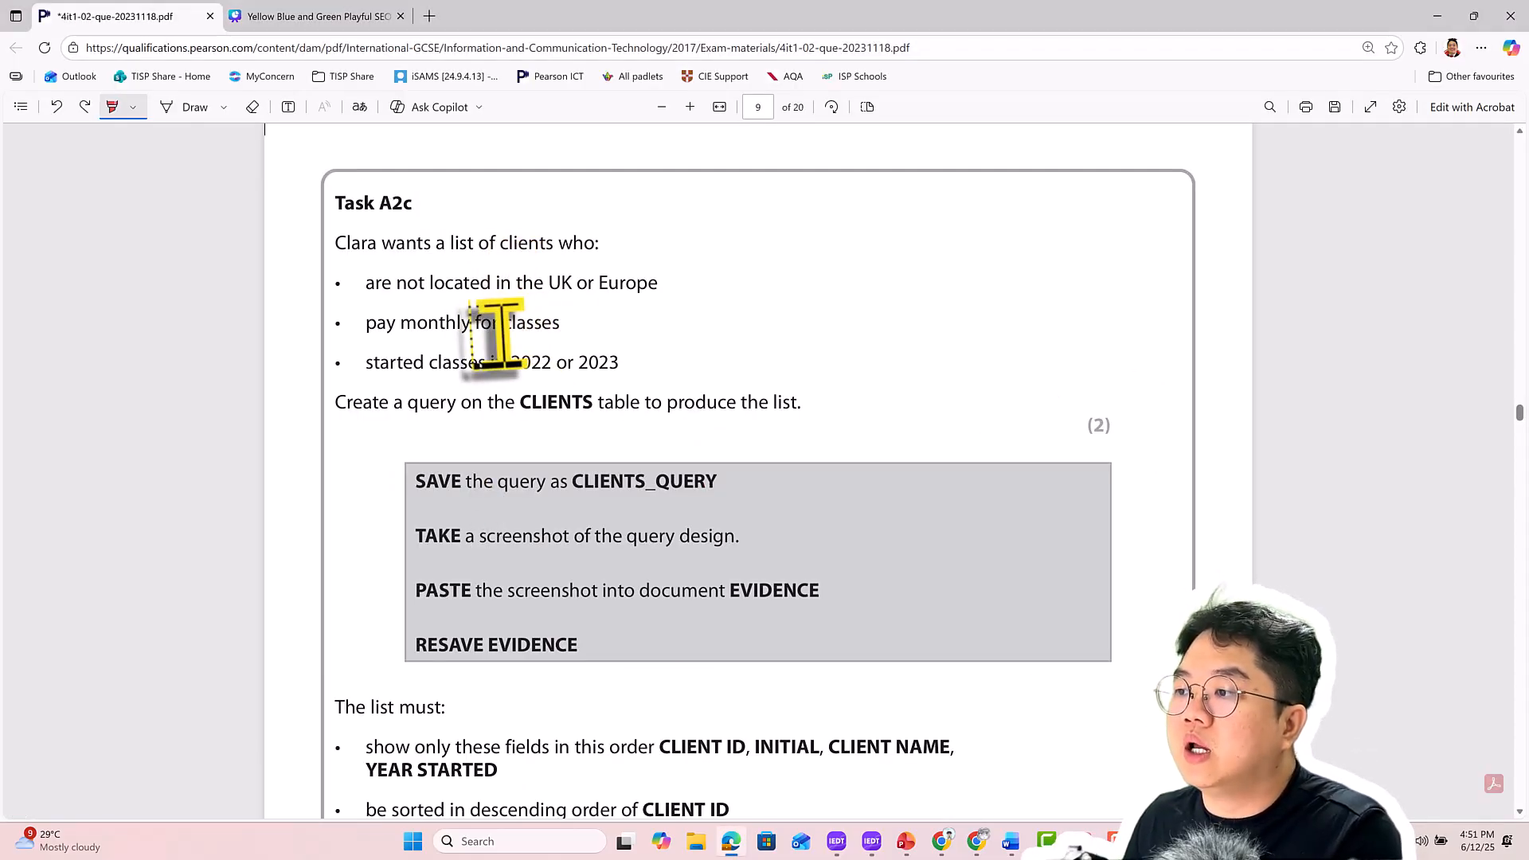
pyautogui.hotkey('alt', 'Tab')
pyautogui.click(171, 152)
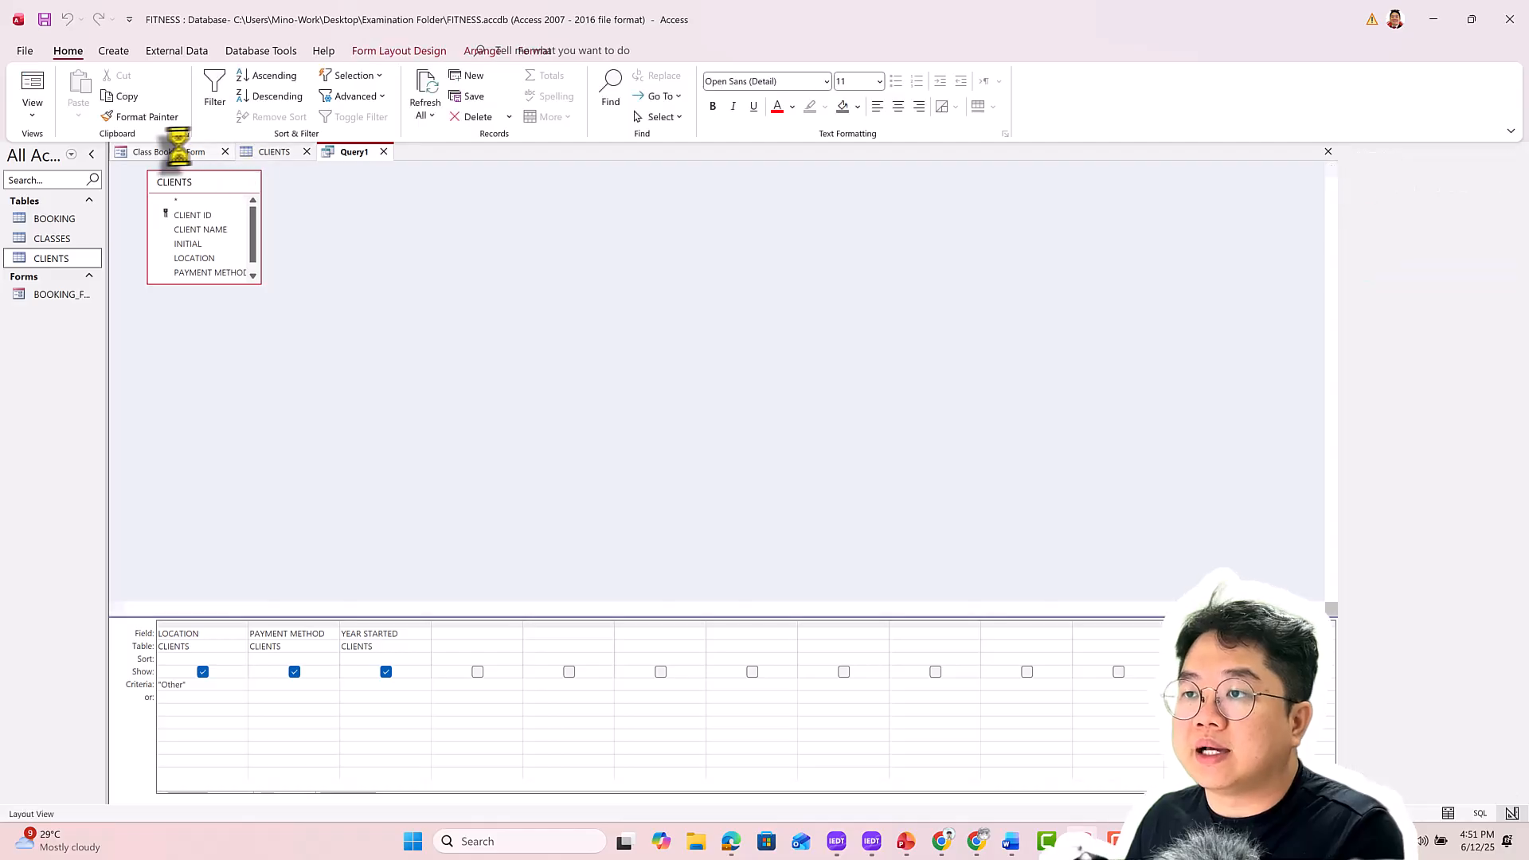
pyautogui.click(269, 151)
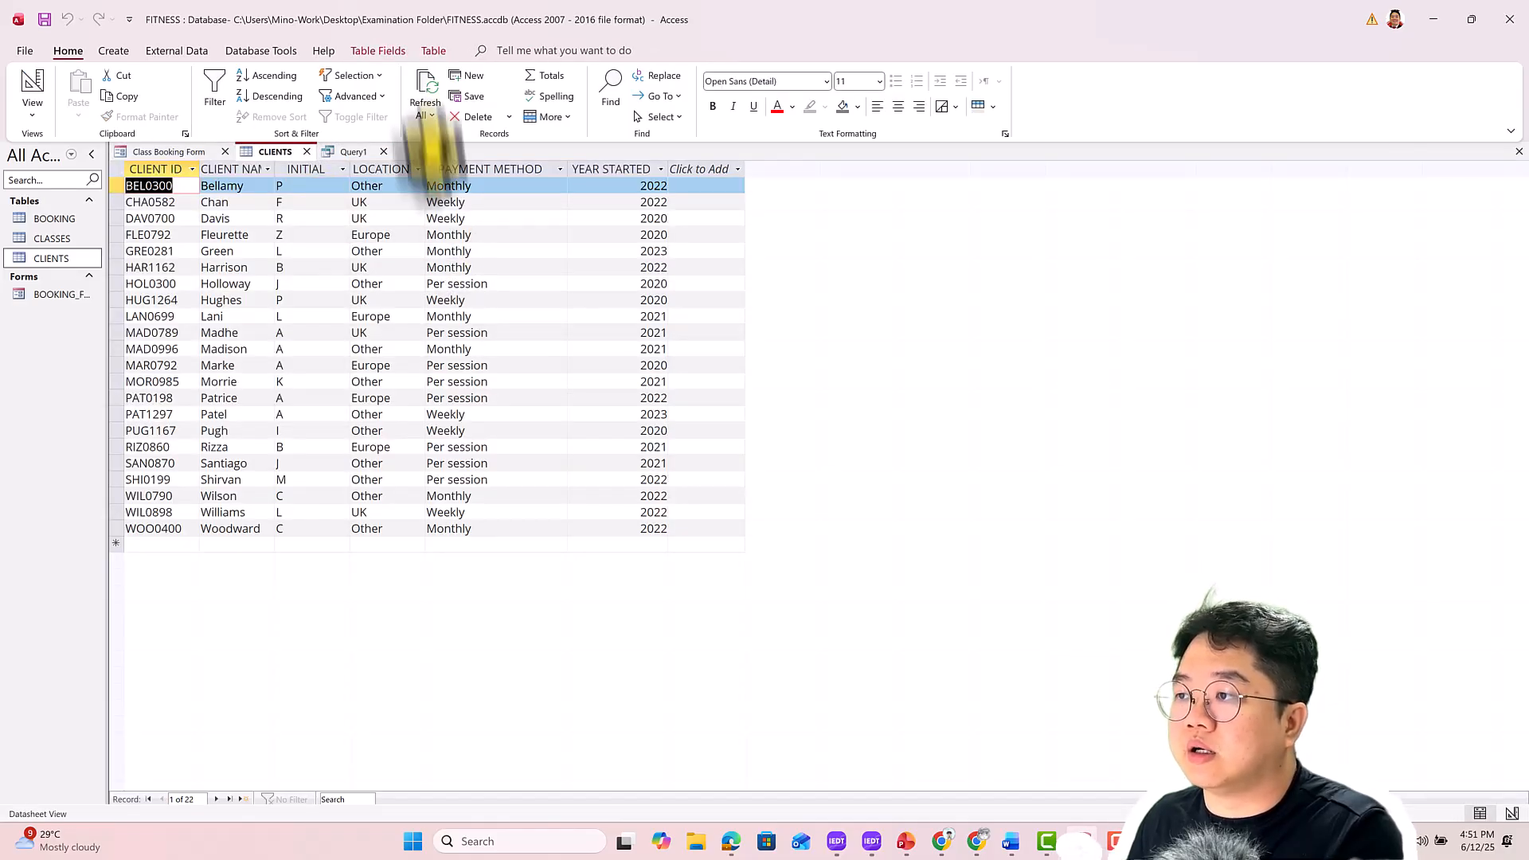
pyautogui.click(347, 152)
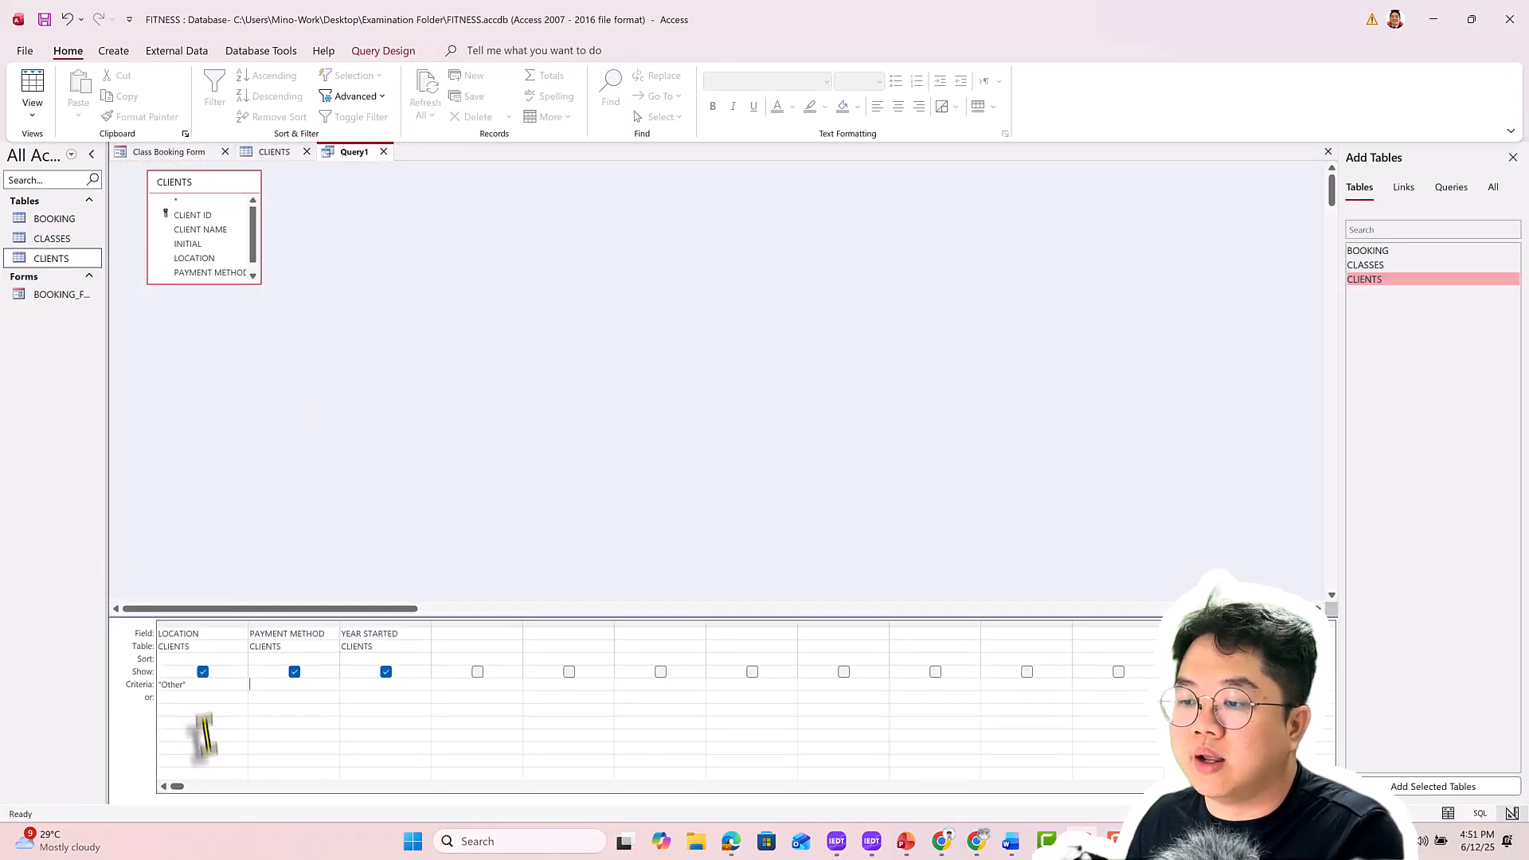
pyautogui.click(251, 686)
pyautogui.write('Monthly')
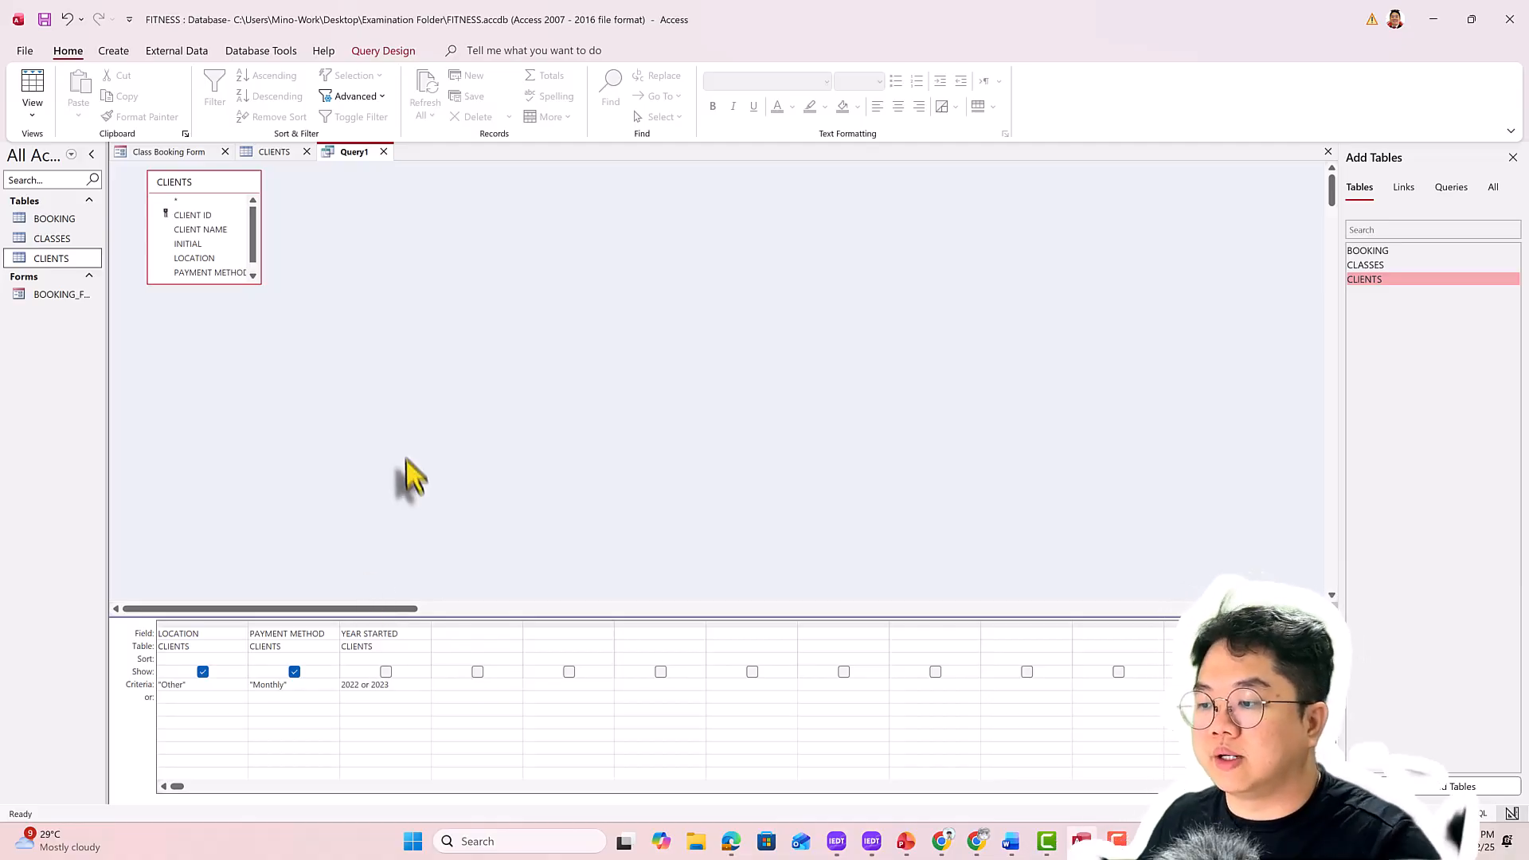
pyautogui.click(385, 671)
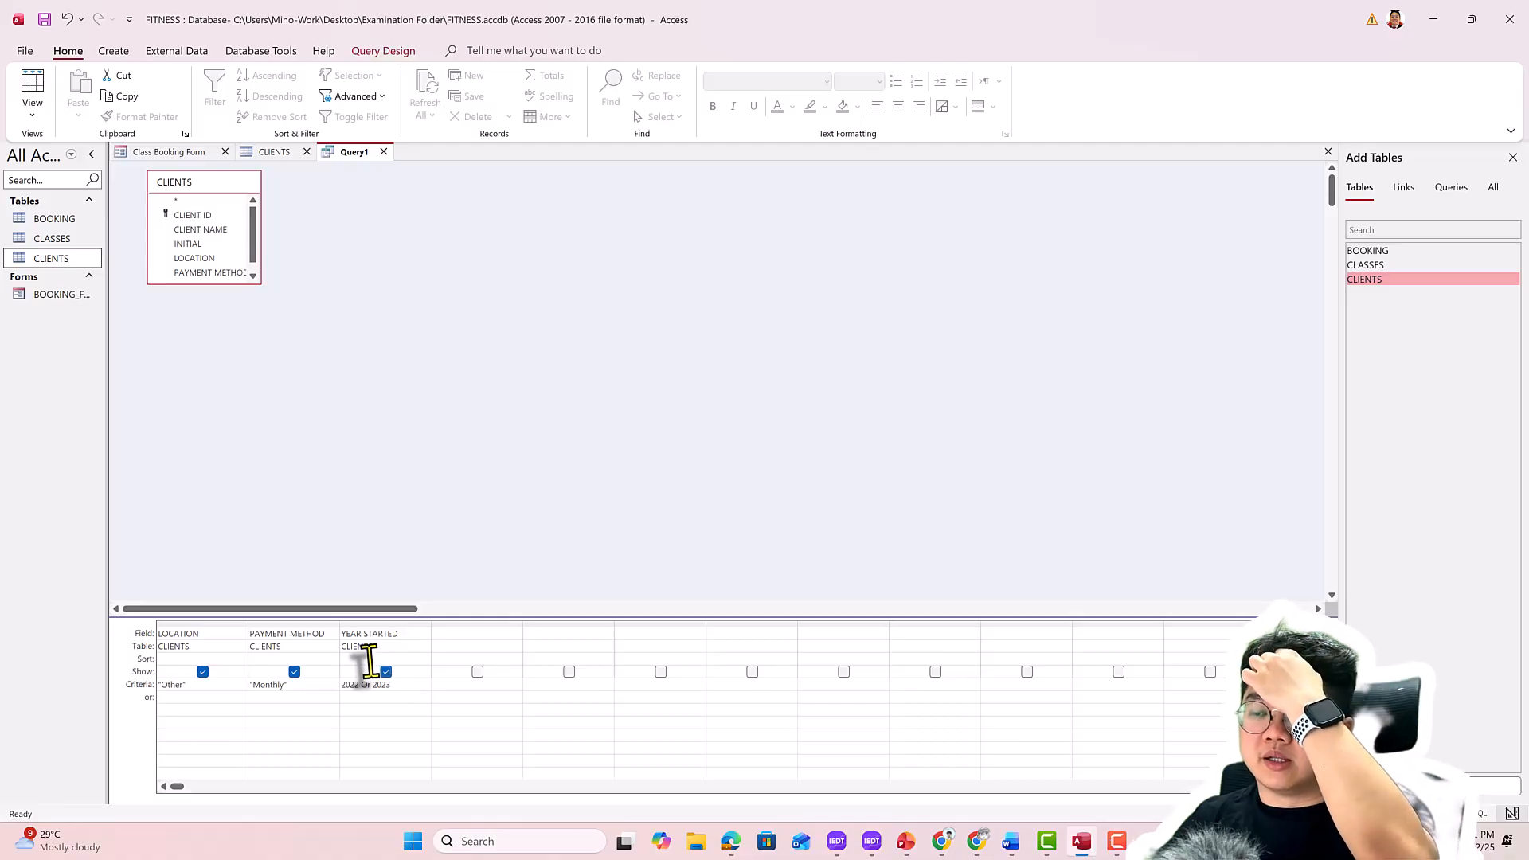
# Run the query, compare its results with the CLIENTS table records and return to the query's Design View
pyautogui.click(32, 110)
pyautogui.click(356, 52)
pyautogui.click(67, 92)
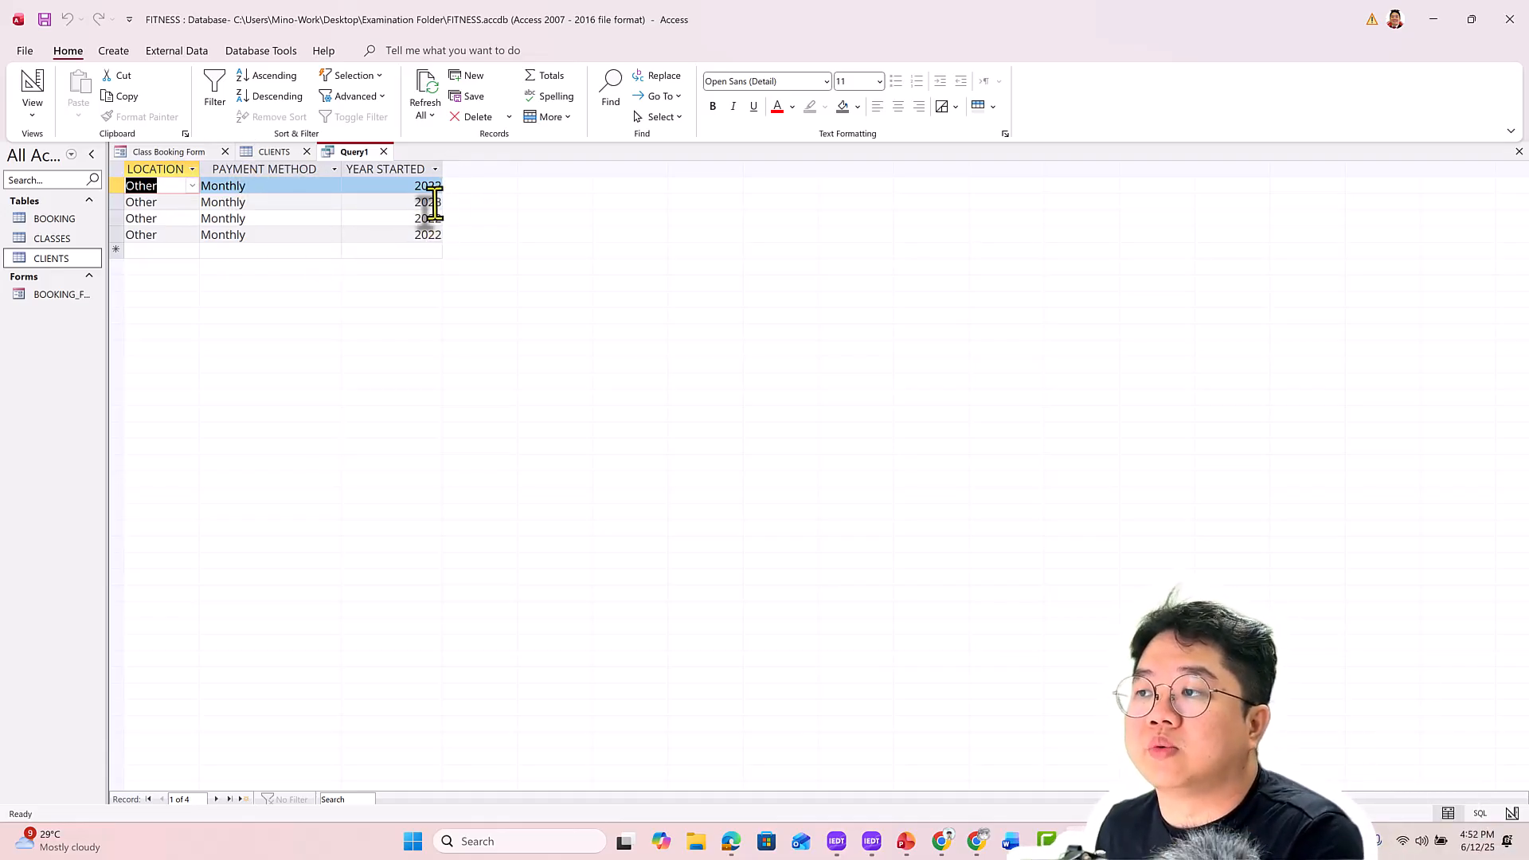
pyautogui.click(272, 152)
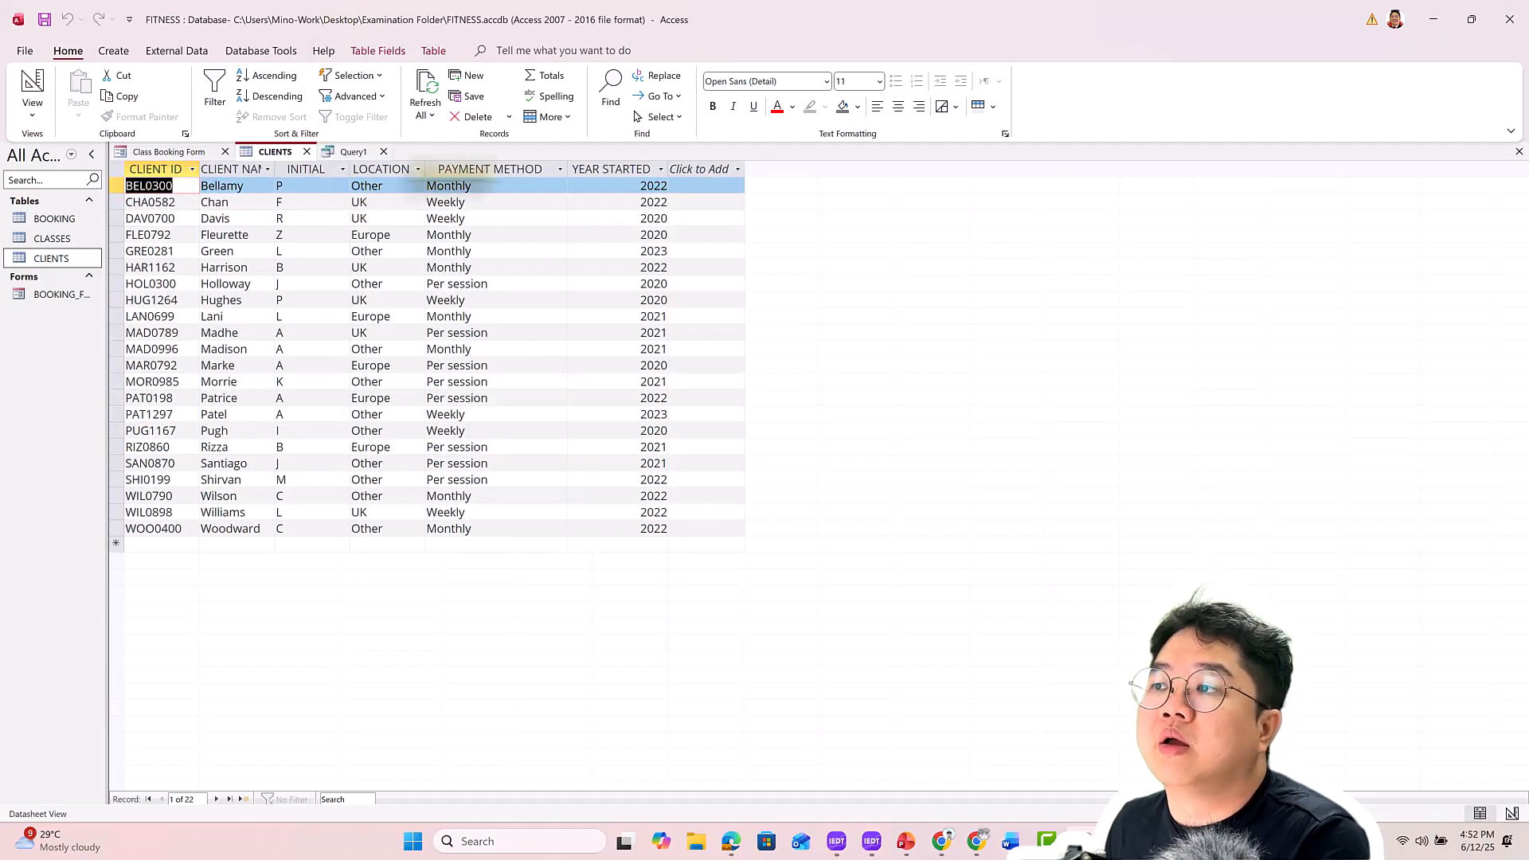
pyautogui.click(331, 151)
pyautogui.click(36, 110)
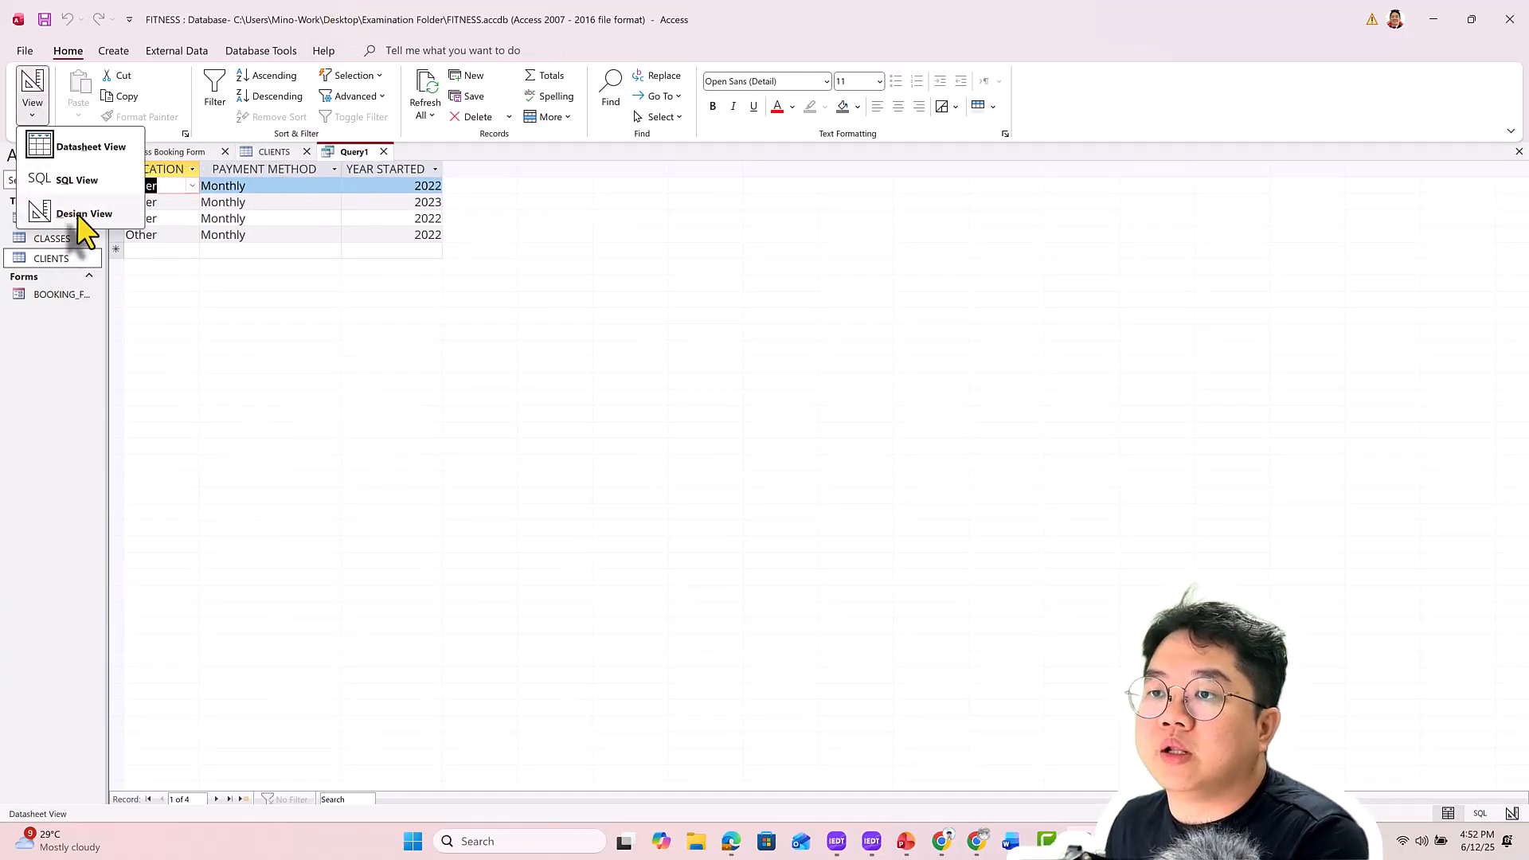
pyautogui.click(82, 215)
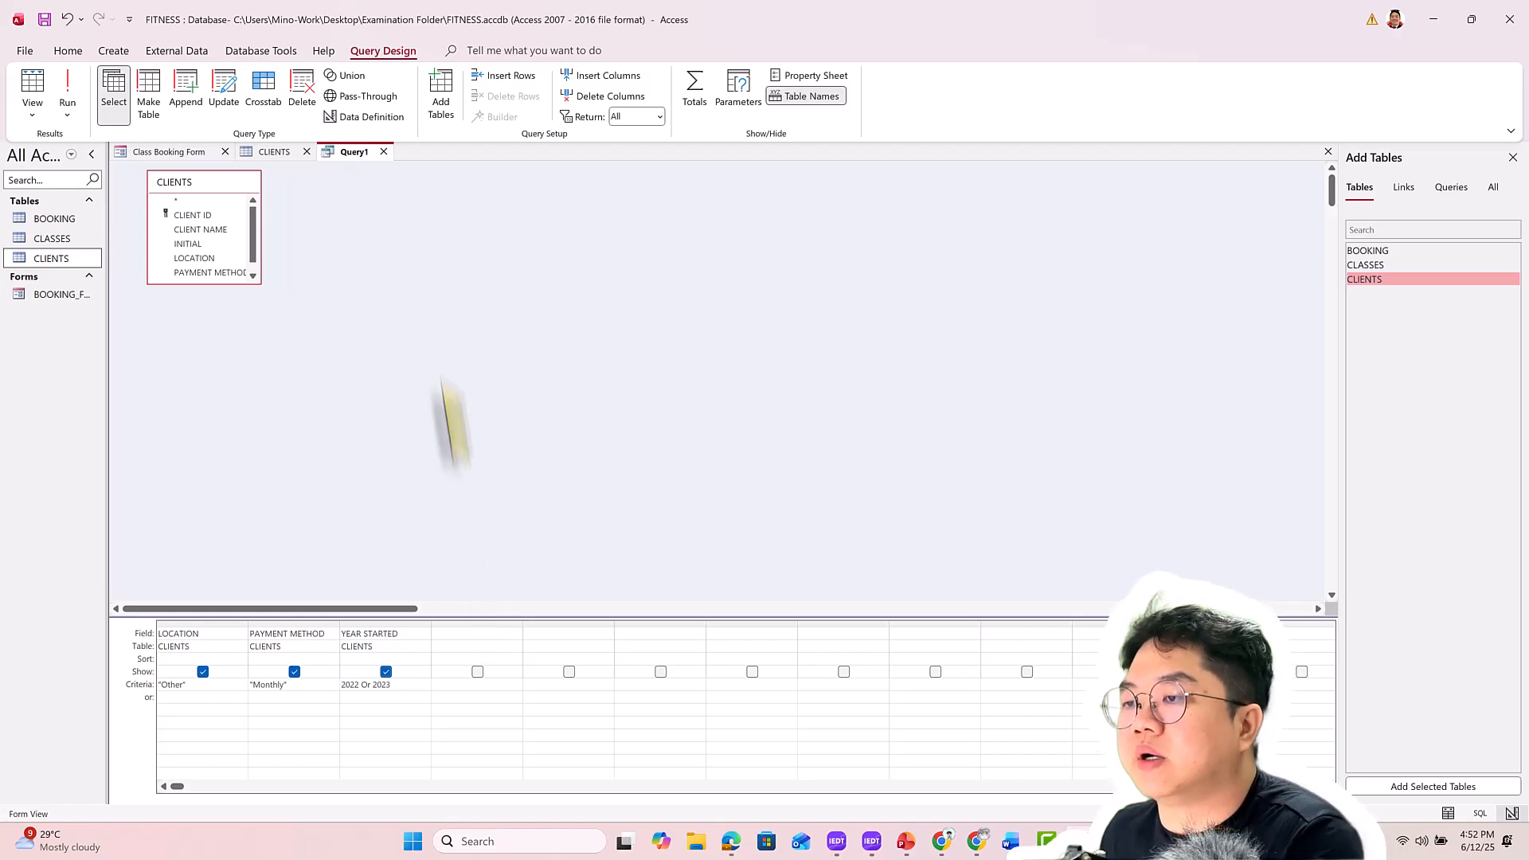
# Check the required query name in the exam paper in the browser, return to Access and save the query as CLIENTS_QUERY
pyautogui.click(729, 843)
pyautogui.scroll(-1, 505, 427)
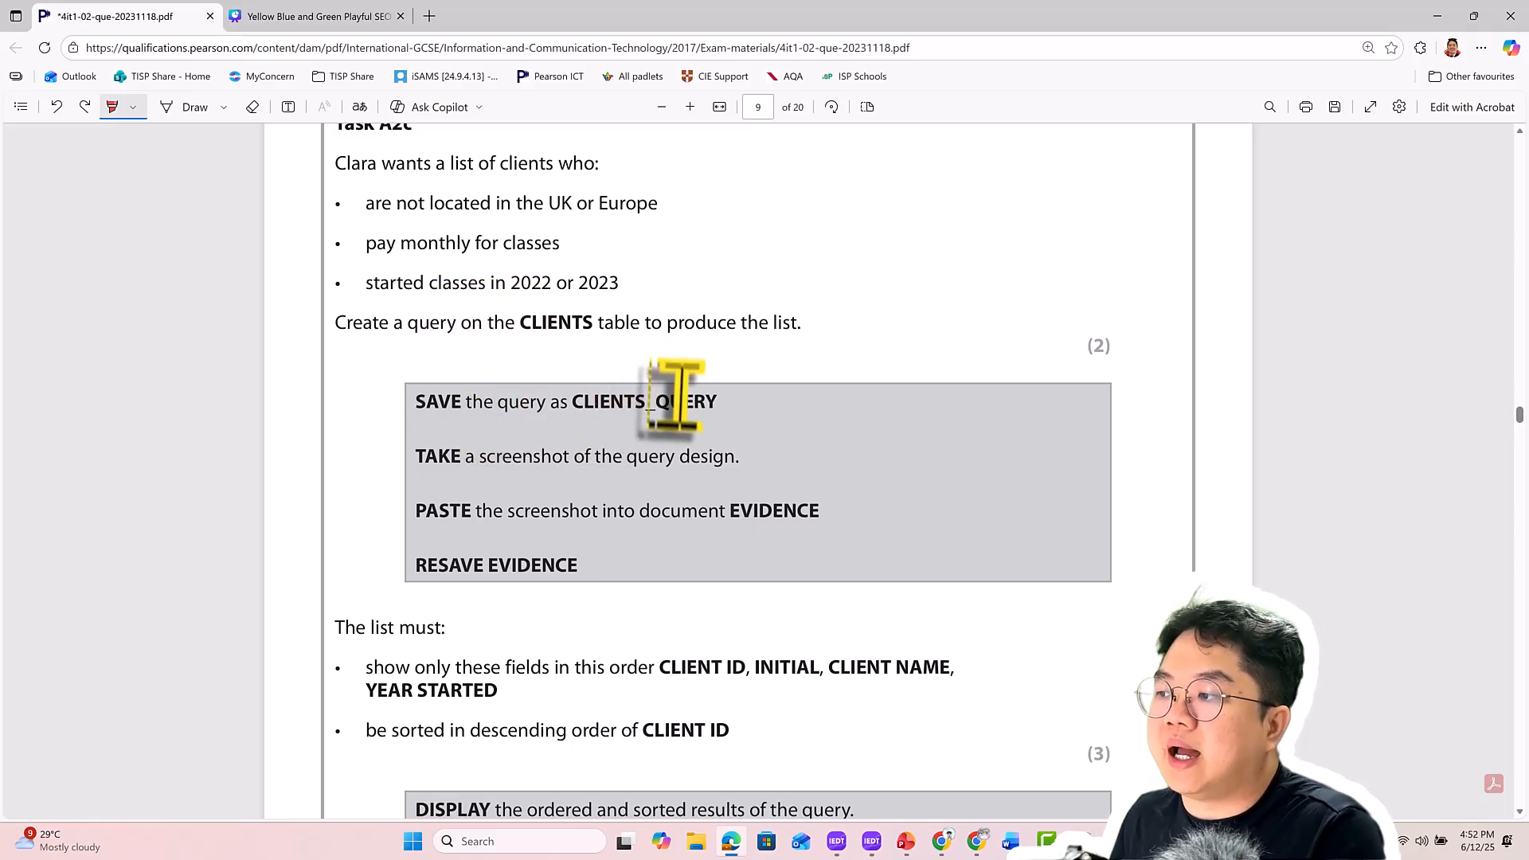
pyautogui.hotkey('alt', 'Tab')
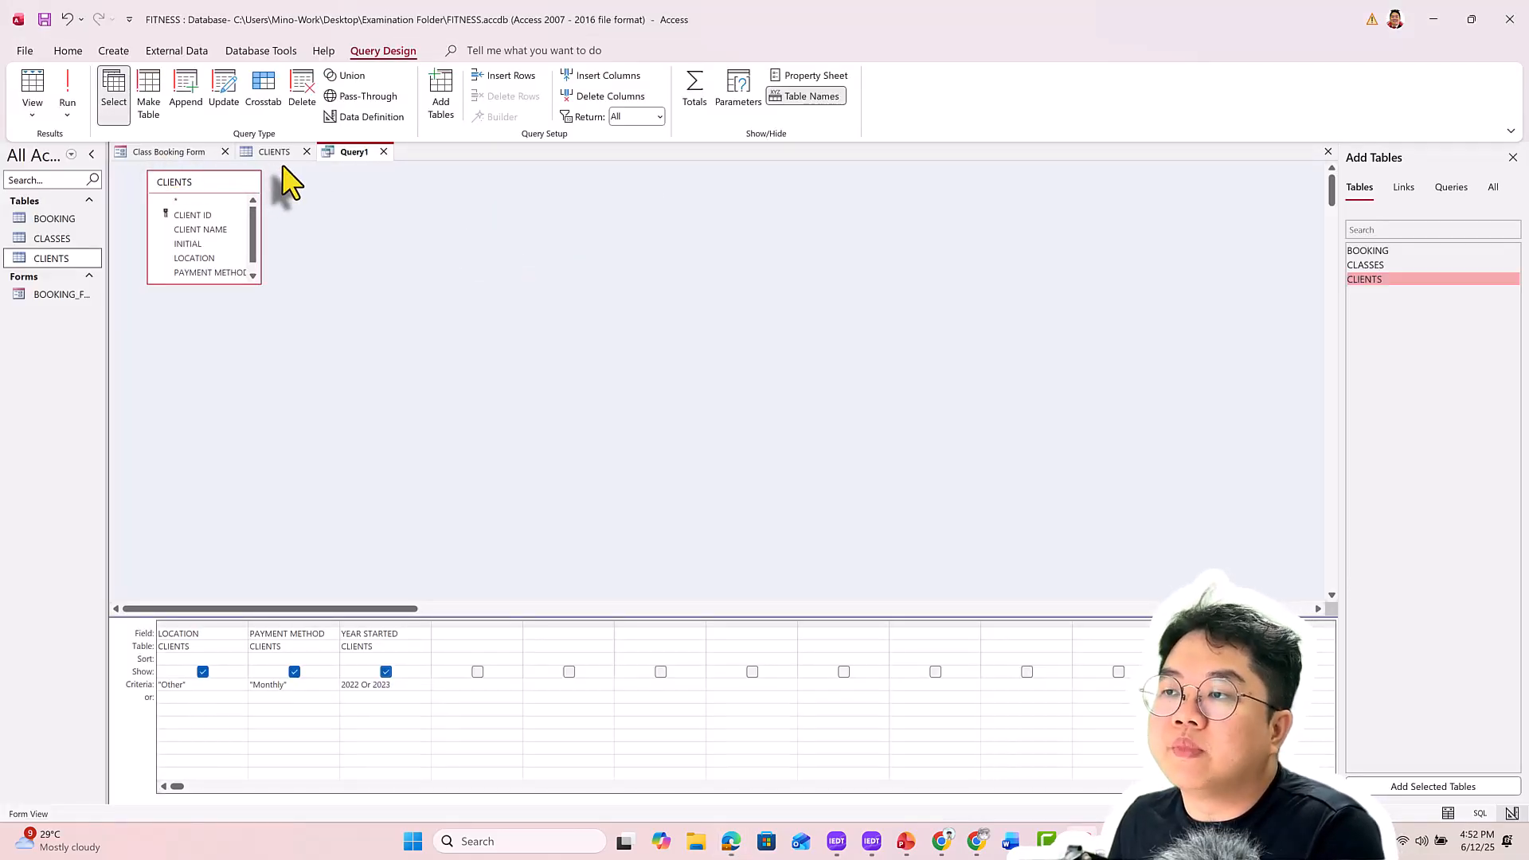
pyautogui.rightClick(351, 151)
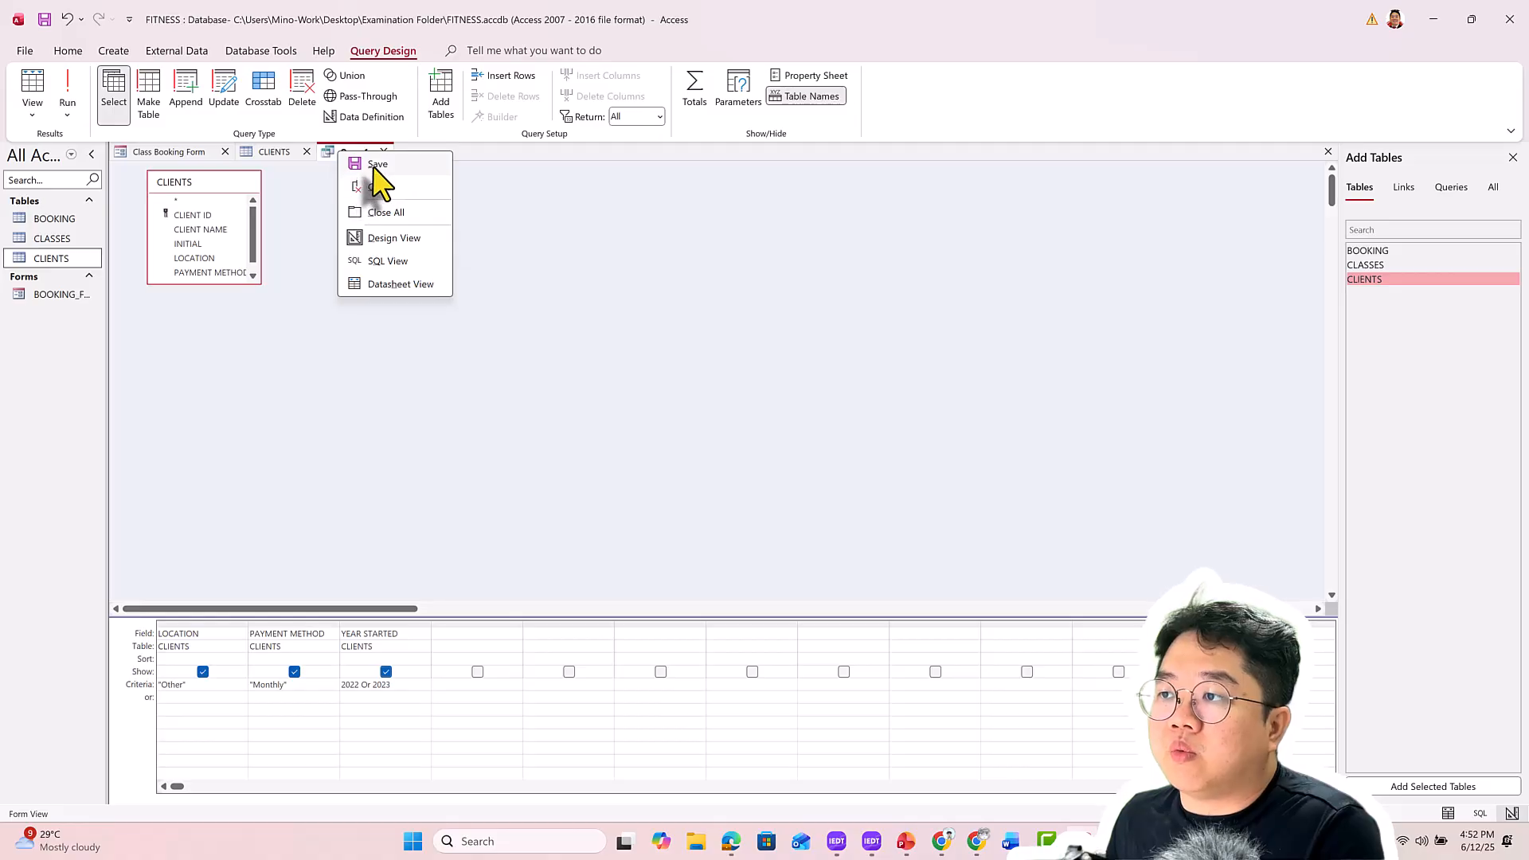
pyautogui.click(373, 162)
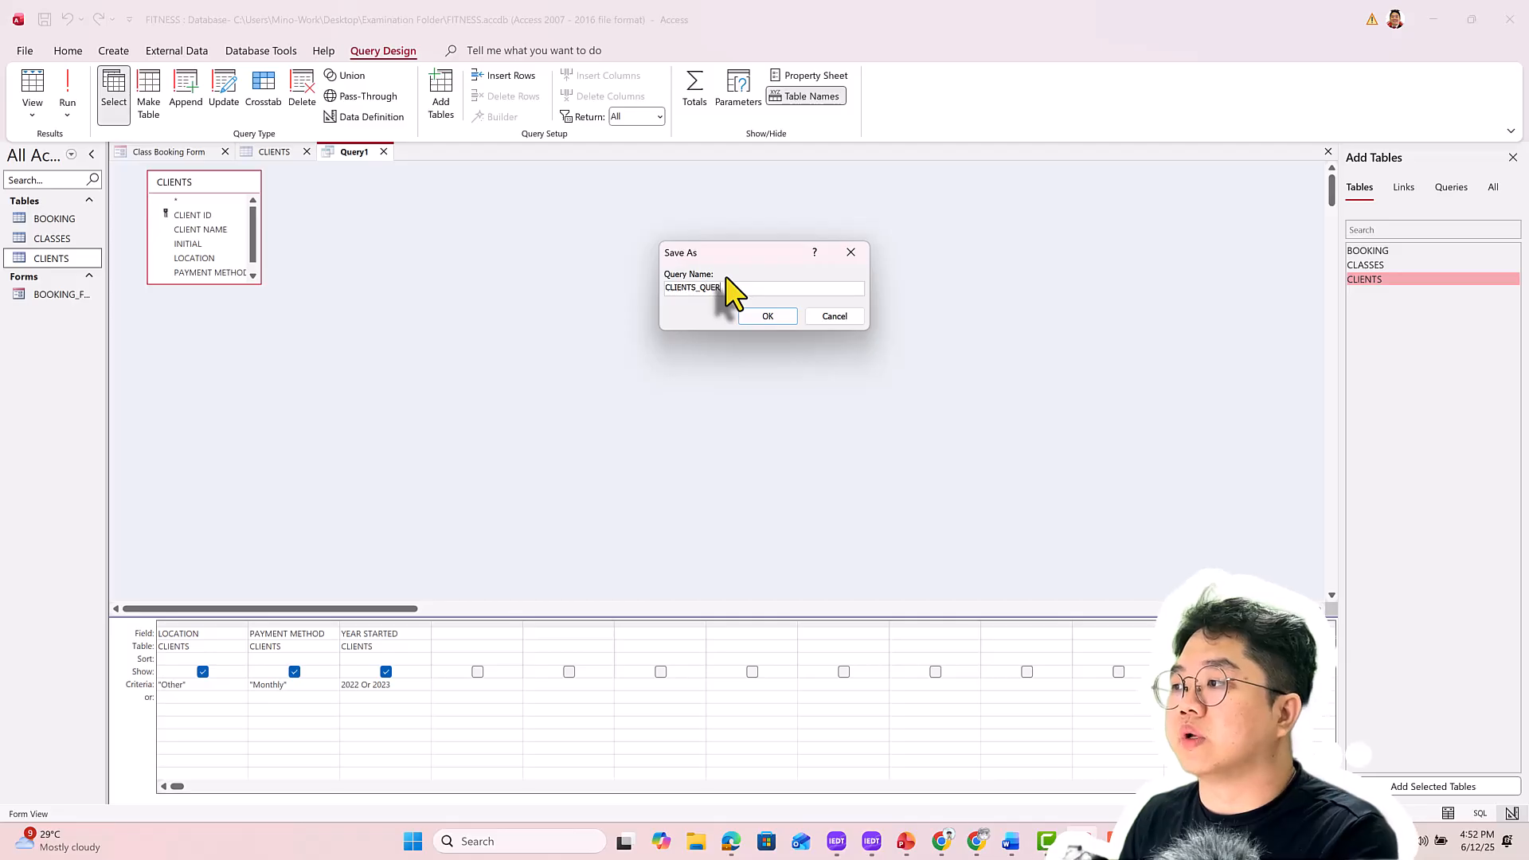
pyautogui.click(767, 317)
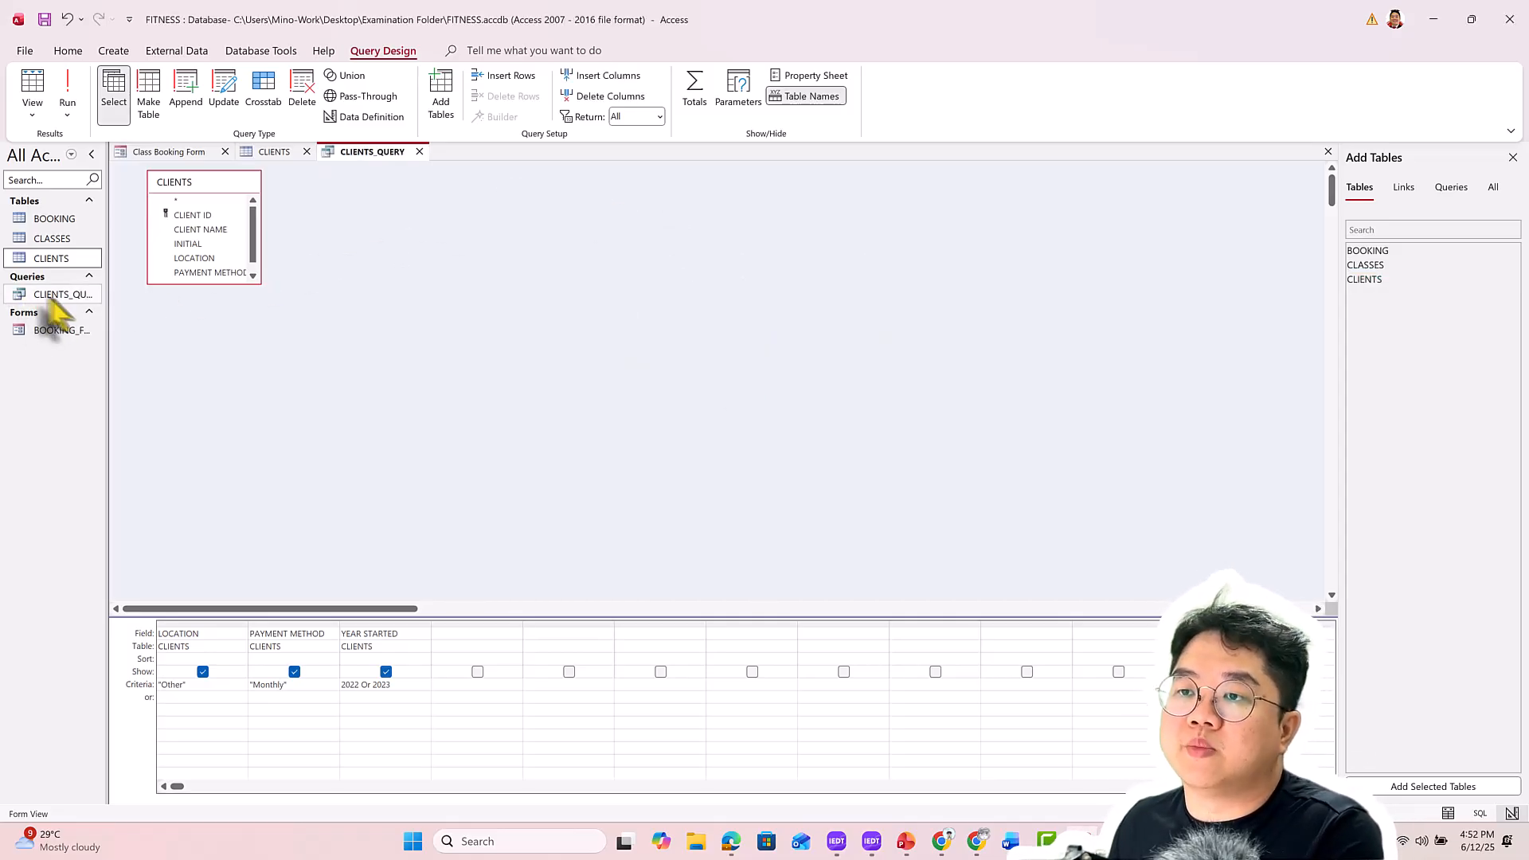
# Widen the navigation pane to fit the full object names, check the exam paper's screenshot instruction for the query design and return to Access
pyautogui.doubleClick(110, 291)
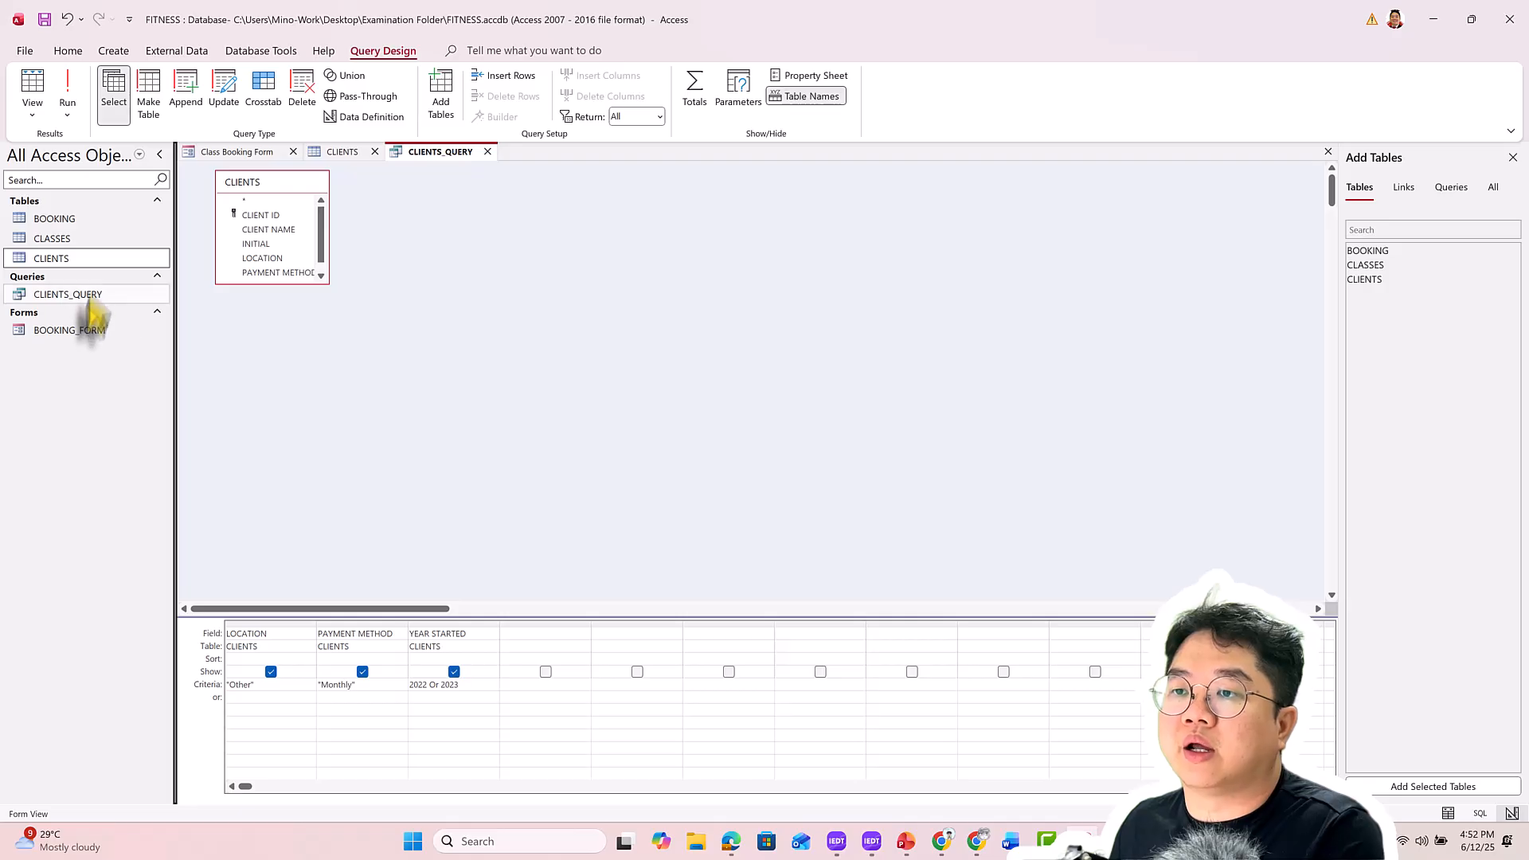
pyautogui.hotkey('alt', 'Tab')
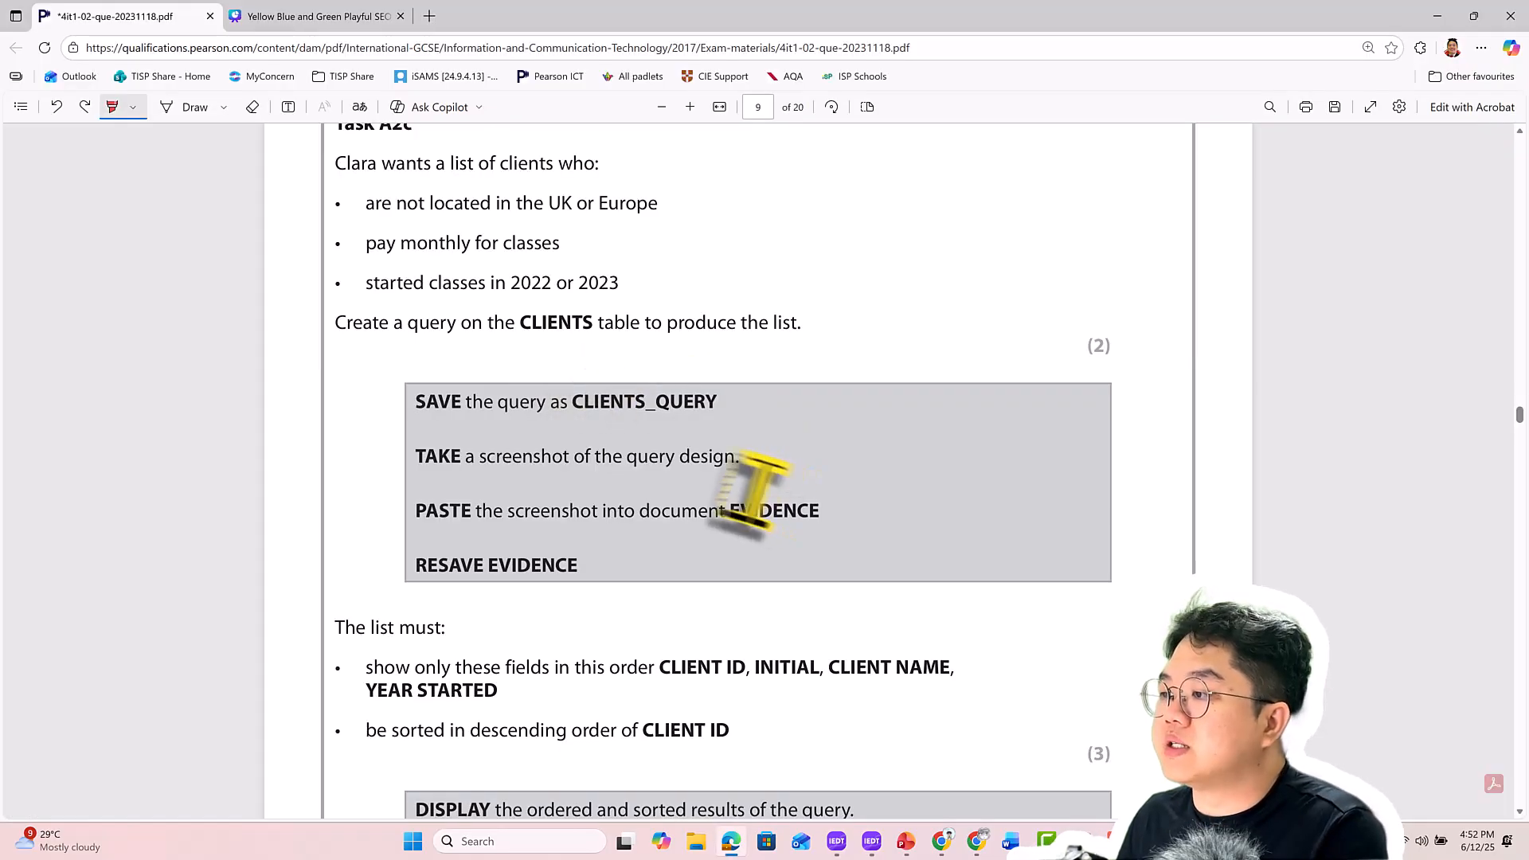
pyautogui.hotkey('alt', 'Tab')
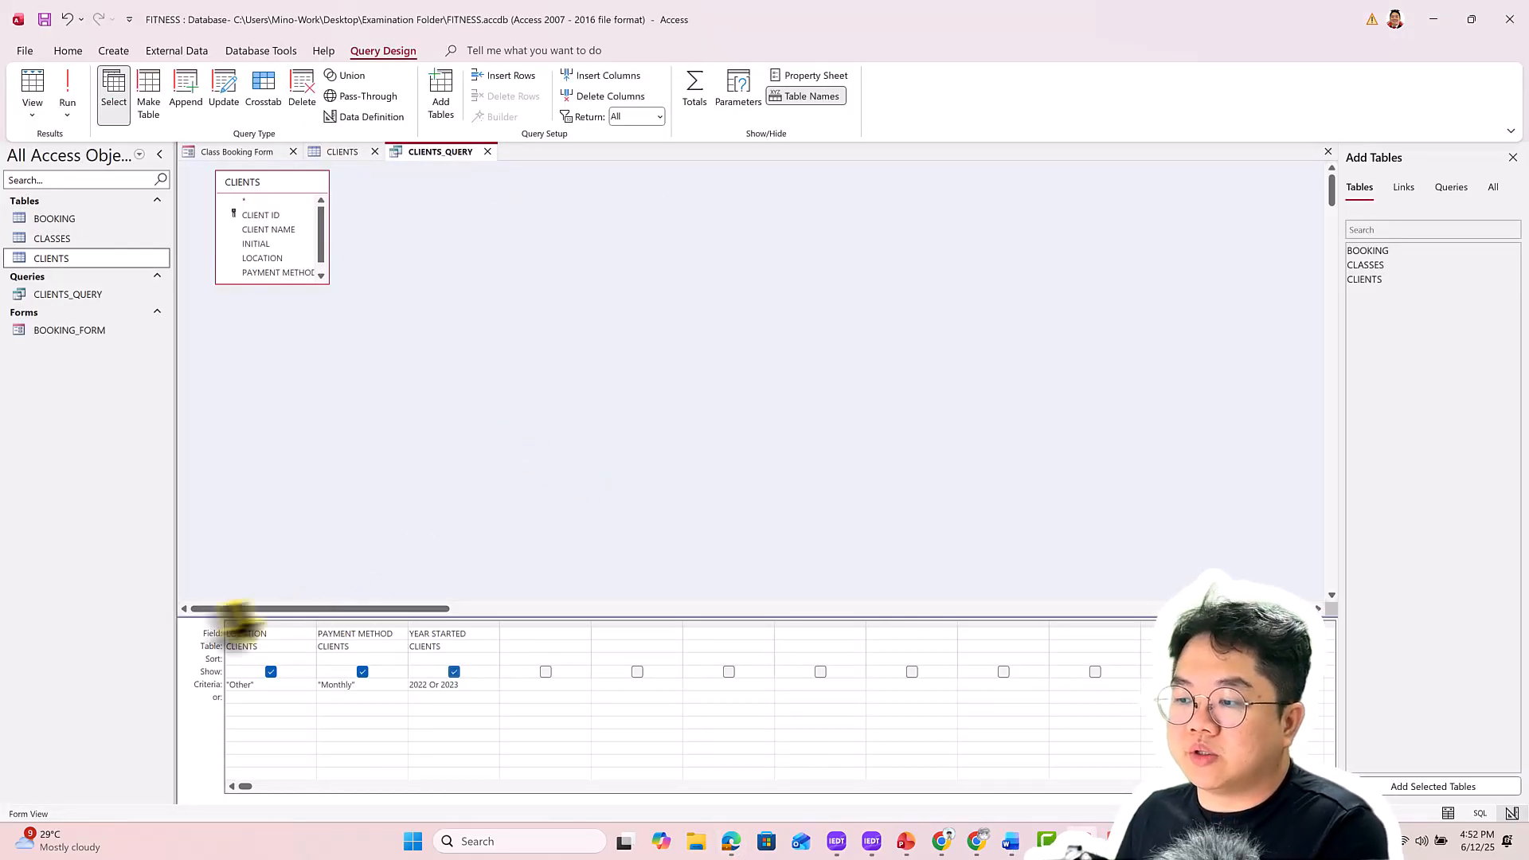
# Capture a screenshot of the CLIENTS_QUERY design grid and switch to the EVIDENCE document in Word
pyautogui.press('super+shift+s')
pyautogui.moveTo(186, 611); pyautogui.dragTo(526, 776)
pyautogui.hotkey('alt', 'Tab')
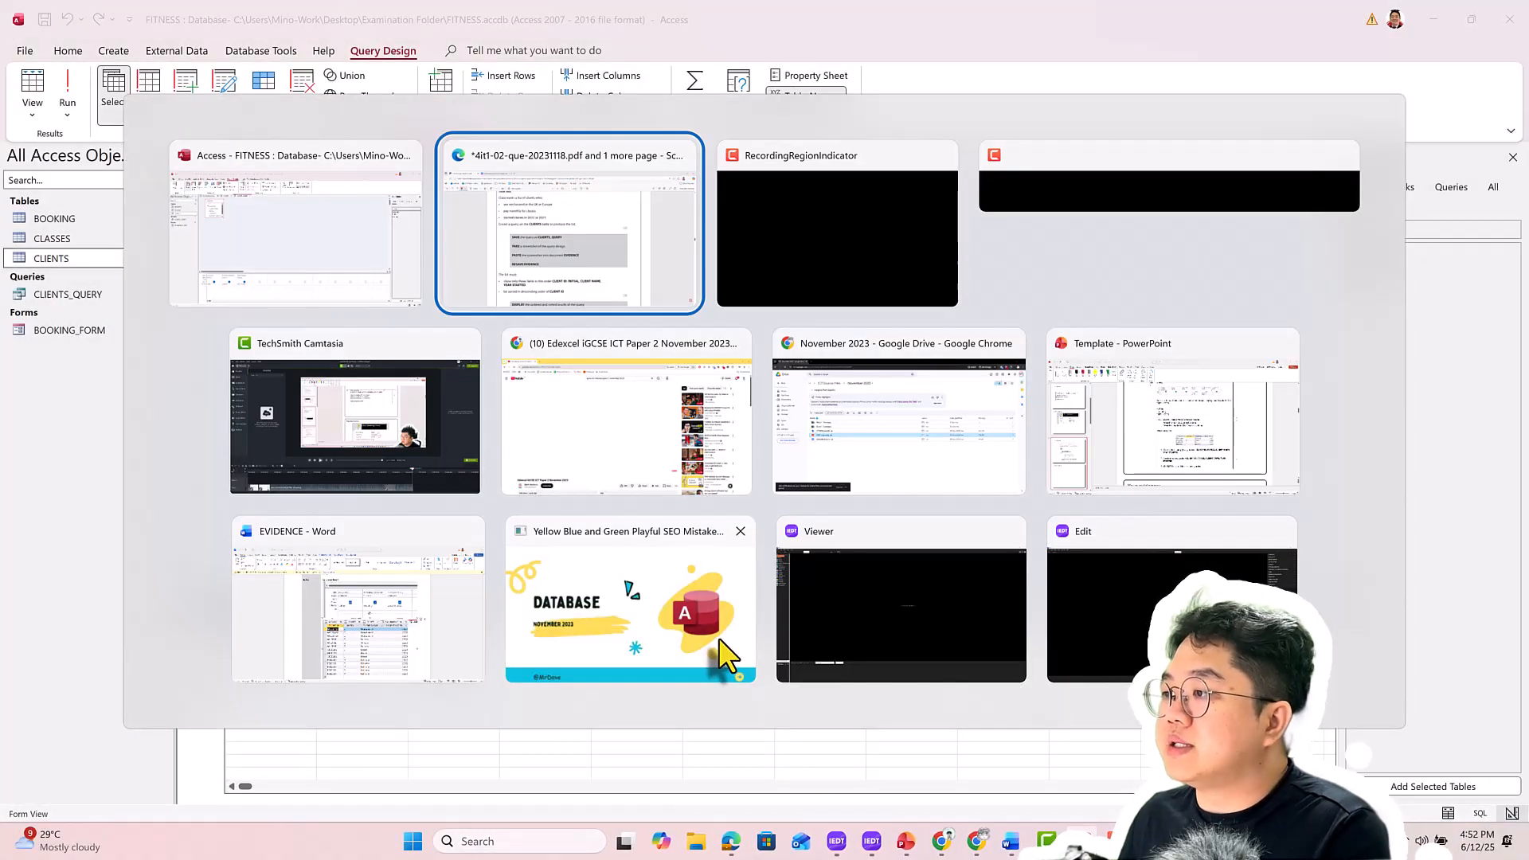
pyautogui.click(1177, 438)
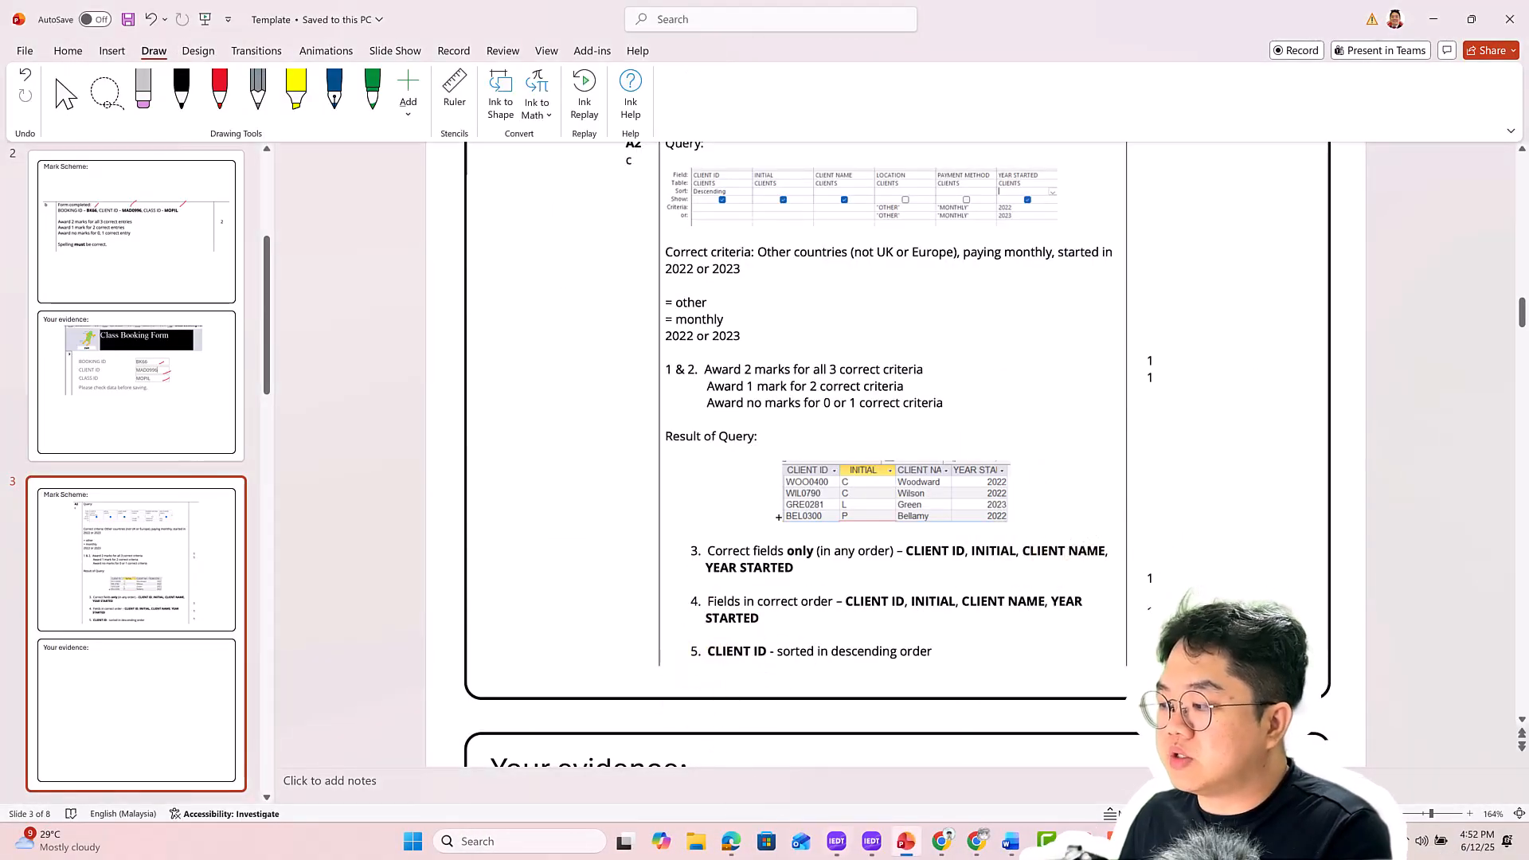
pyautogui.click(1015, 839)
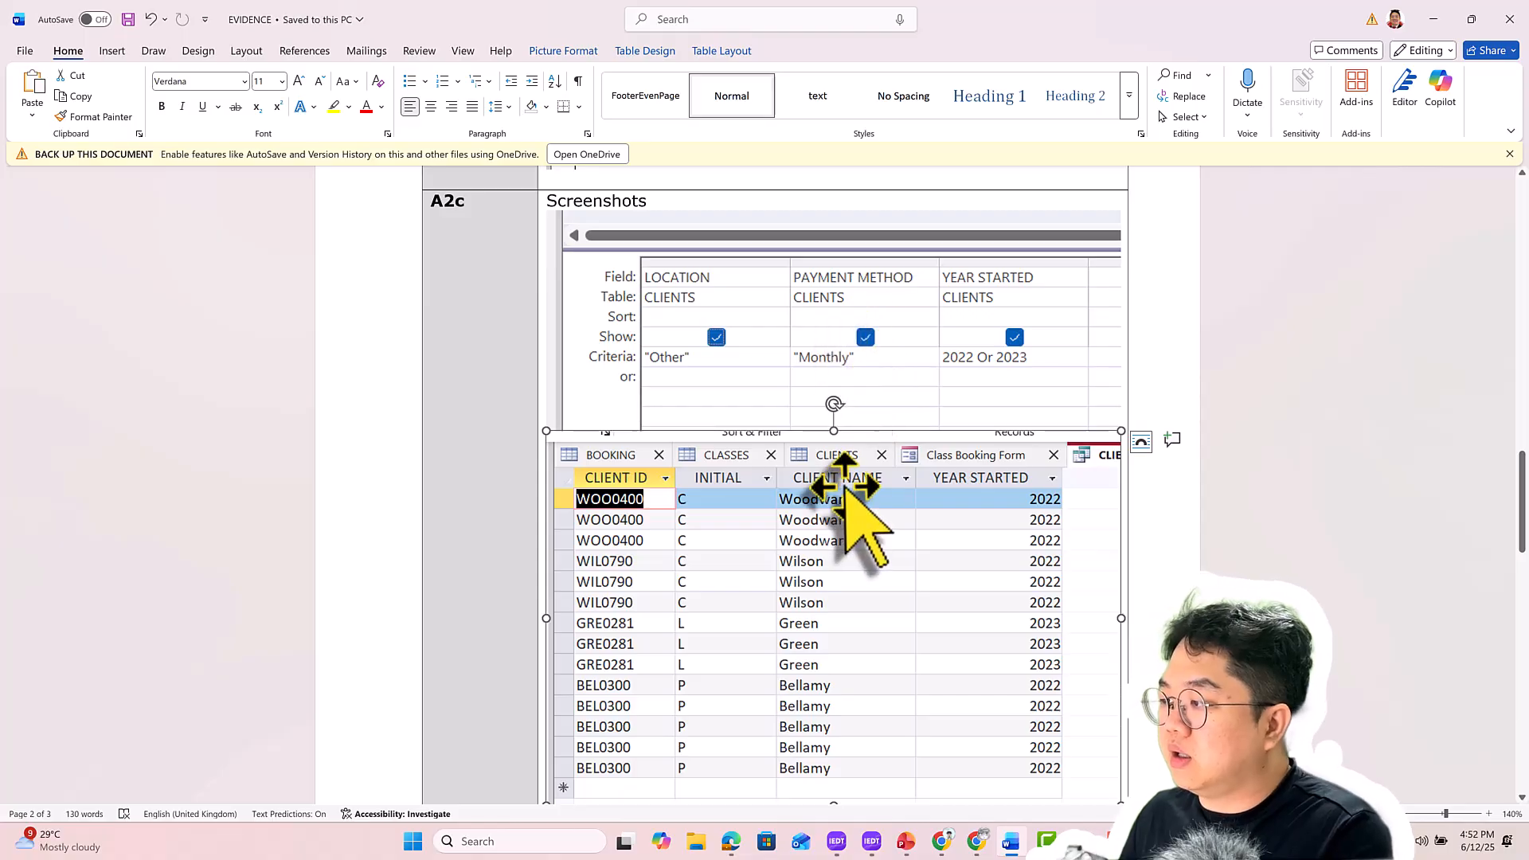
# Replace the two old screenshots in the A2c row of EVIDENCE with the captured query design
pyautogui.press('Delete')
pyautogui.click(970, 349)
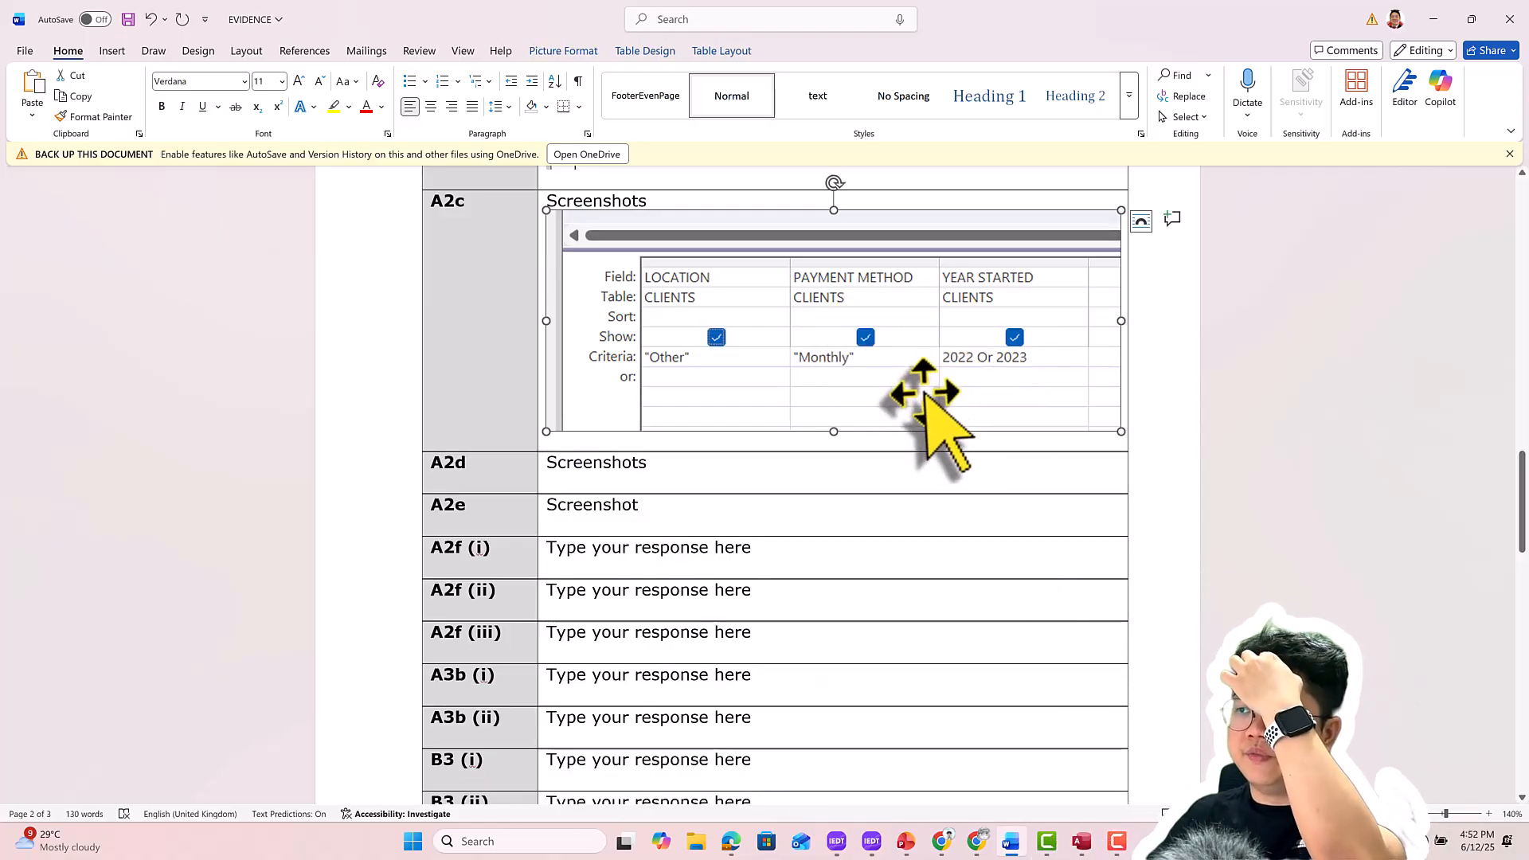
pyautogui.press('Delete')
pyautogui.scroll(2, 847, 375)
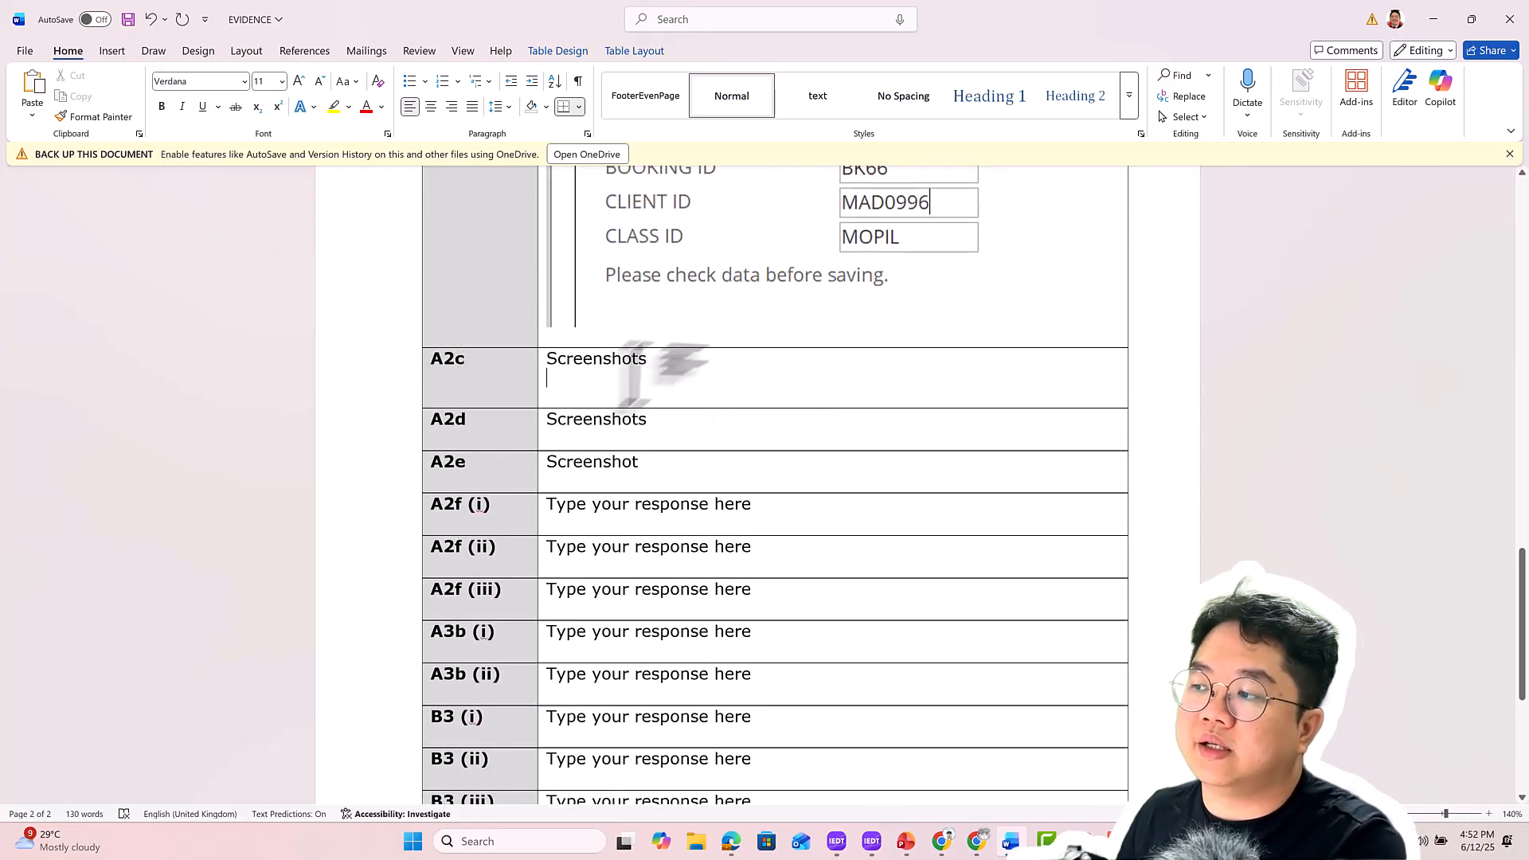
pyautogui.hotkey('ctrl', 'v')
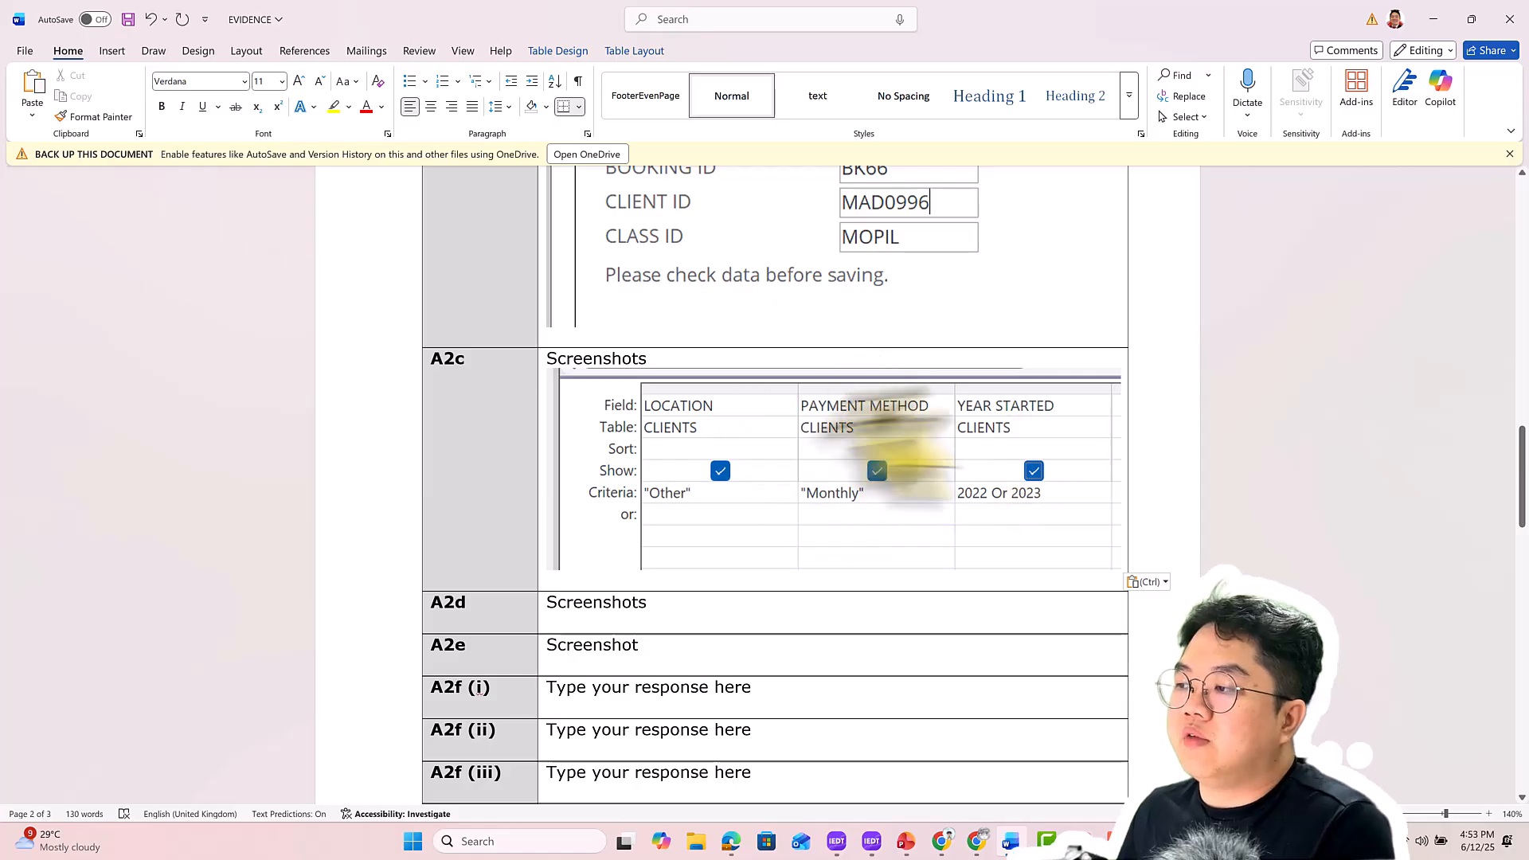
# Check the required field order and sort order for the client list in the exam paper in the browser, and return to Access
pyautogui.hotkey('alt', 'Tab')
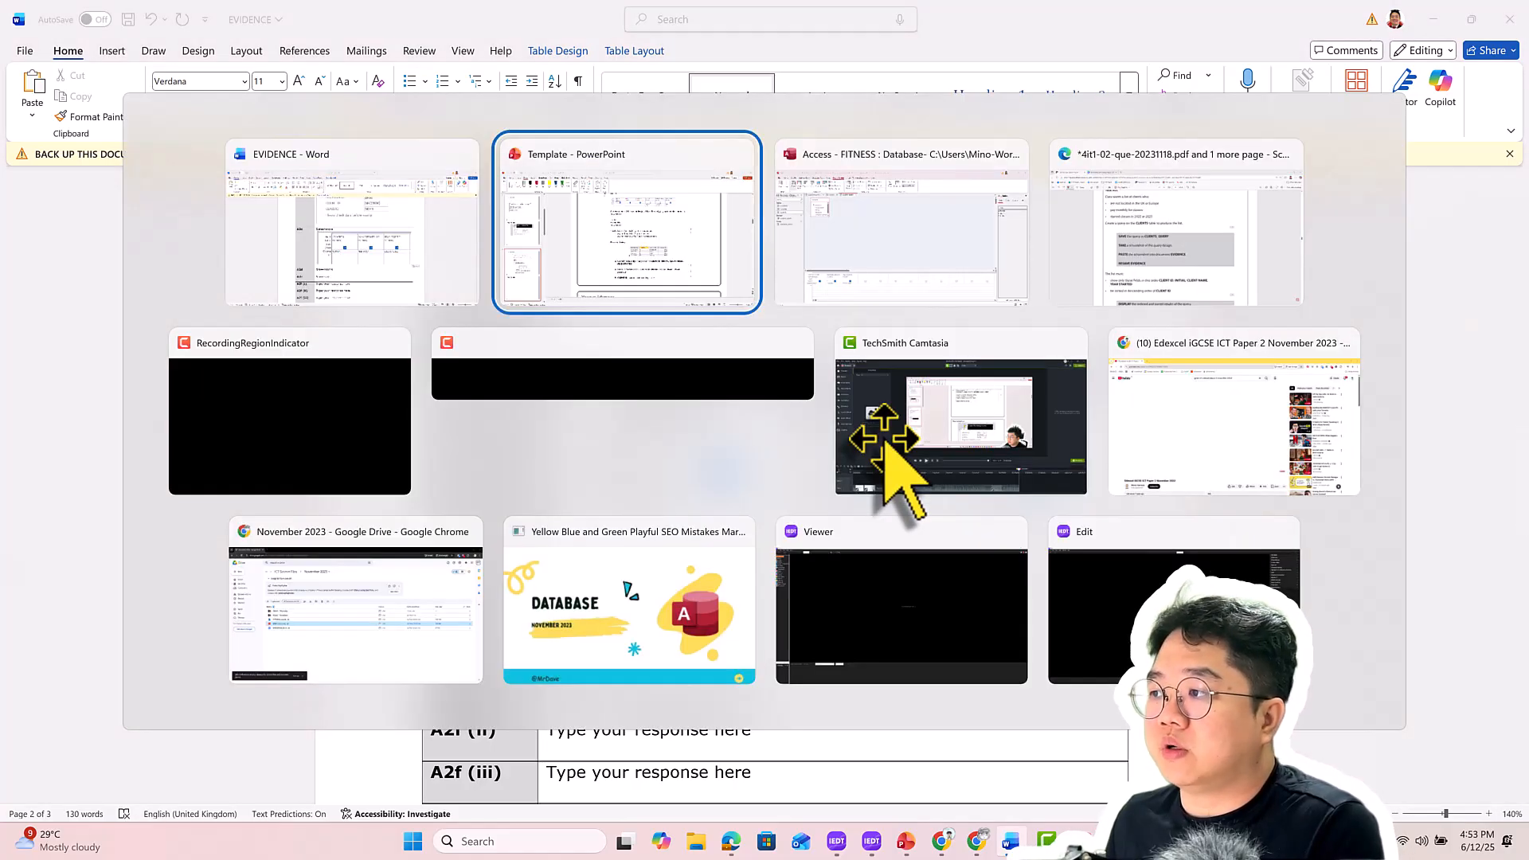
pyautogui.press('Tab')
pyautogui.press('Tab')
pyautogui.scroll(-5, 529, 478)
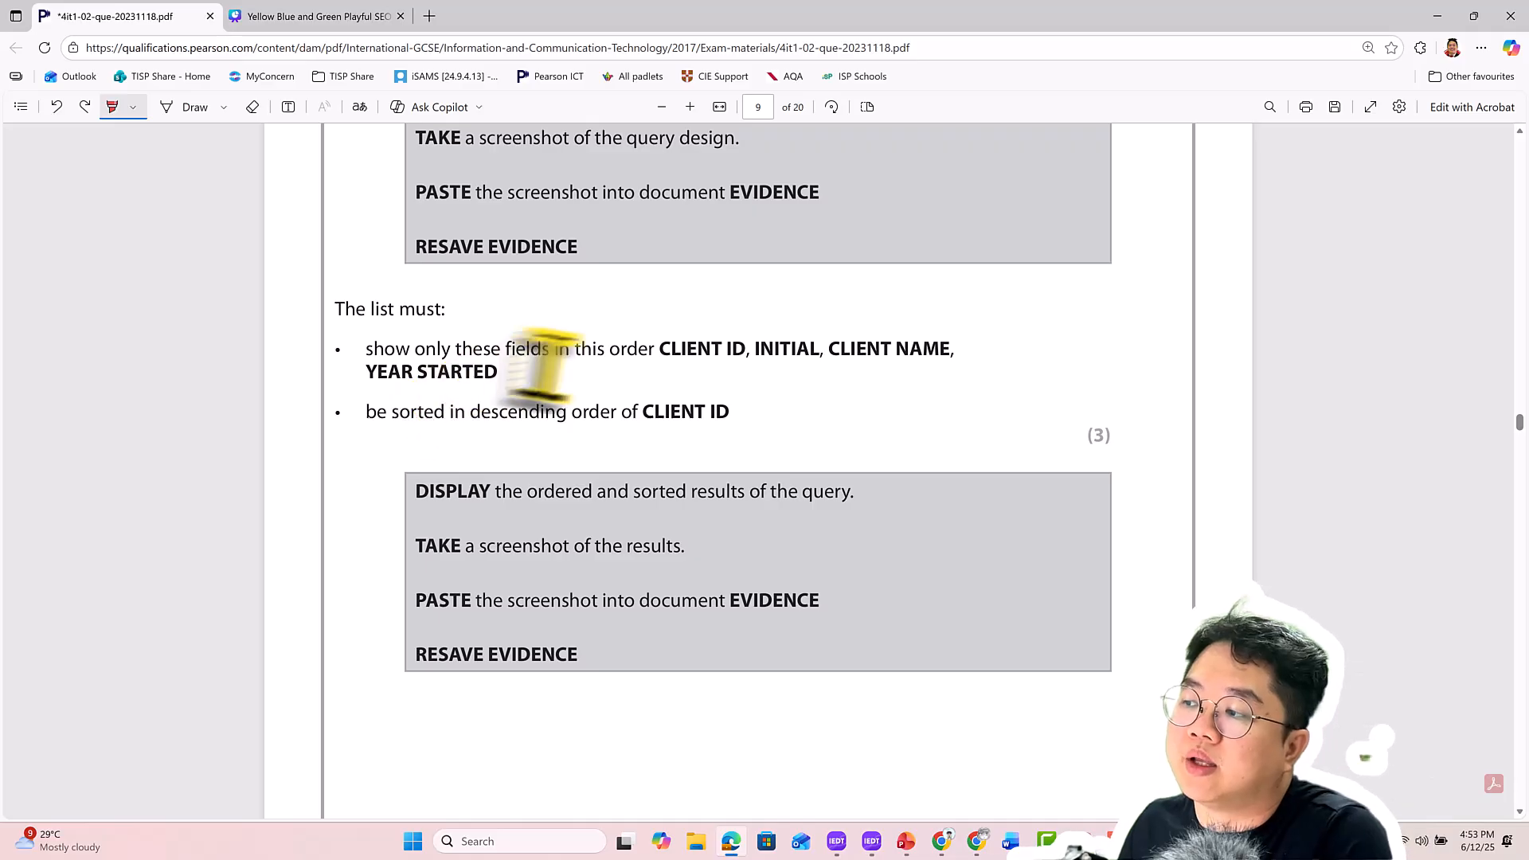
pyautogui.hotkey('alt', 'Tab')
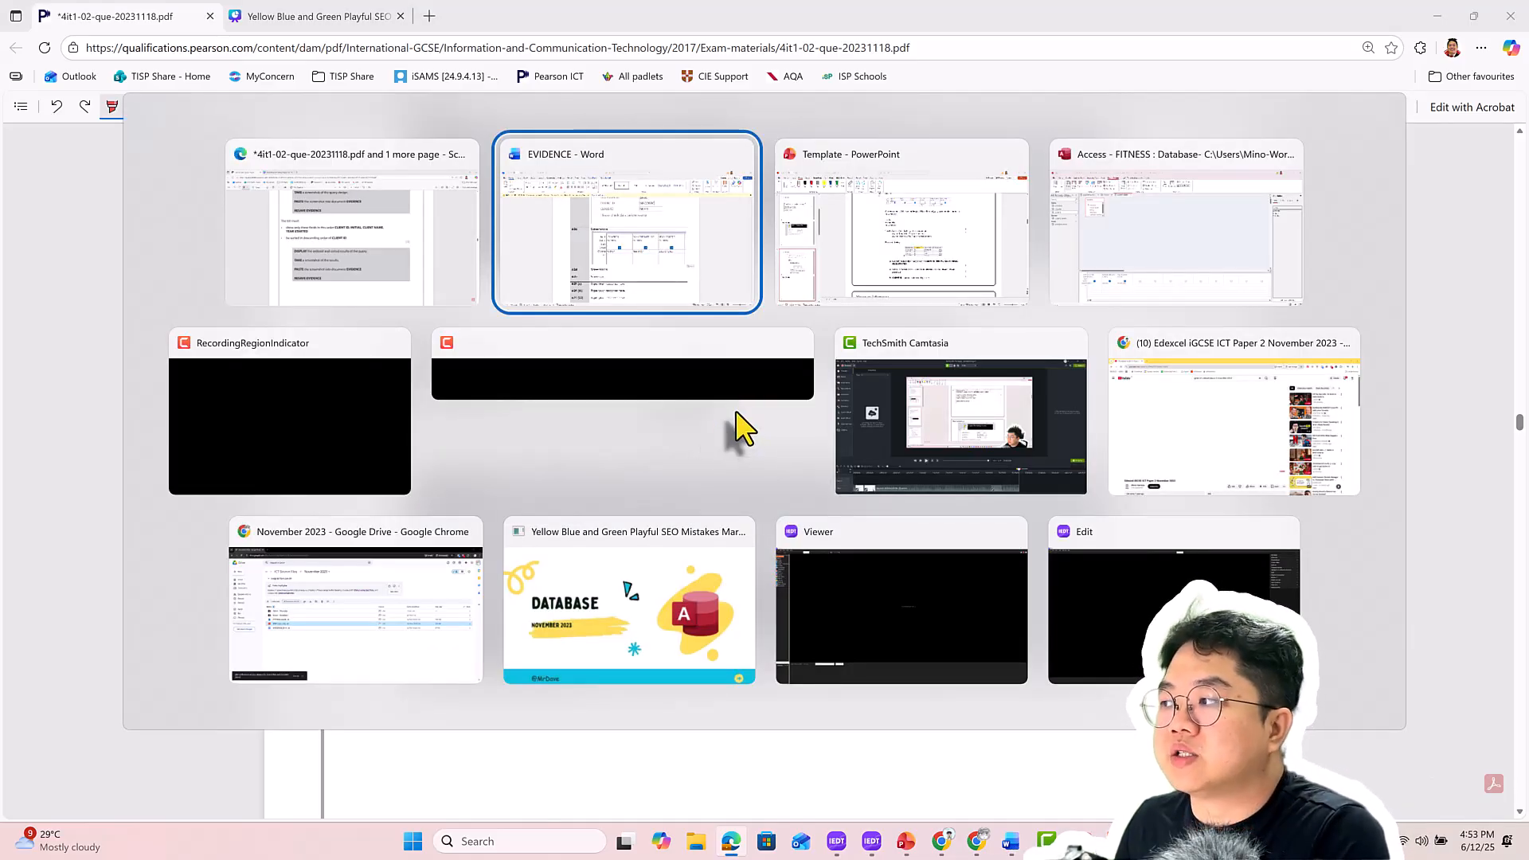
pyautogui.press('Tab')
pyautogui.press('Tab')
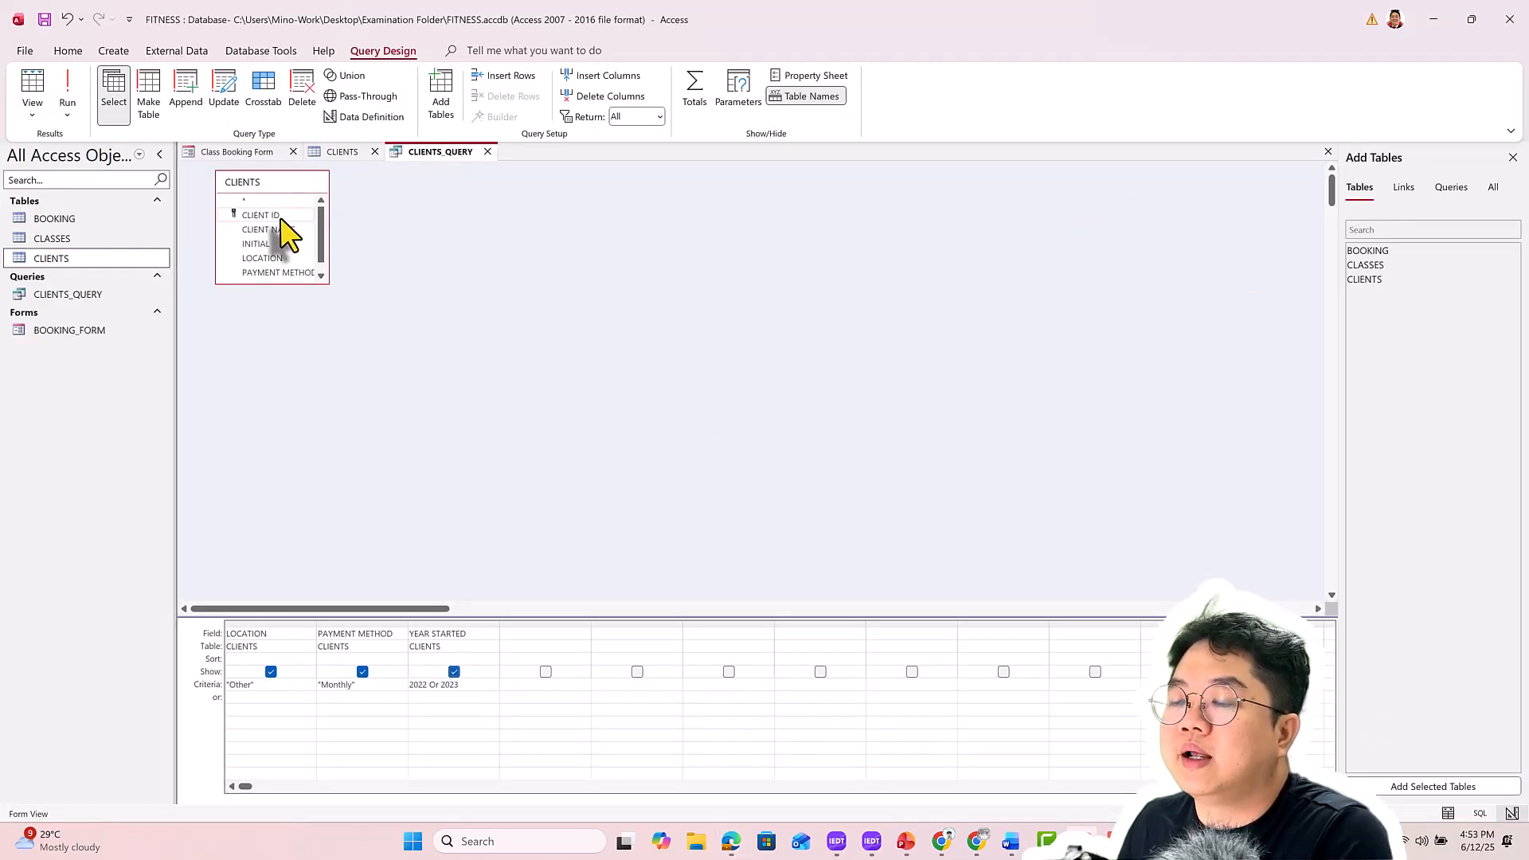
pyautogui.hotkey('alt', 'Tab')
pyautogui.press('Tab')
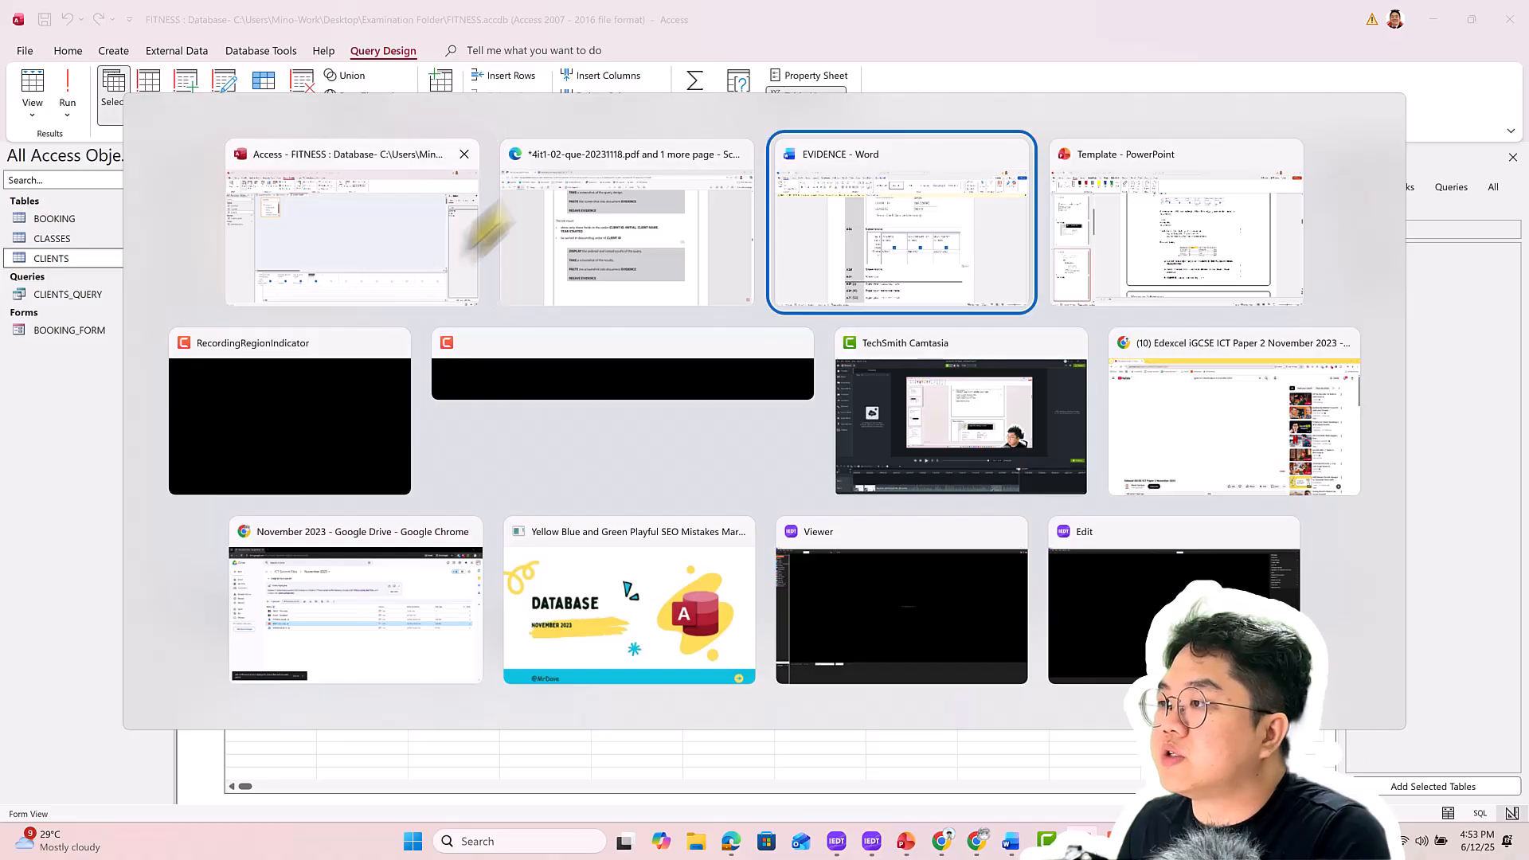
pyautogui.click(557, 235)
pyautogui.hotkey('alt', 'Tab')
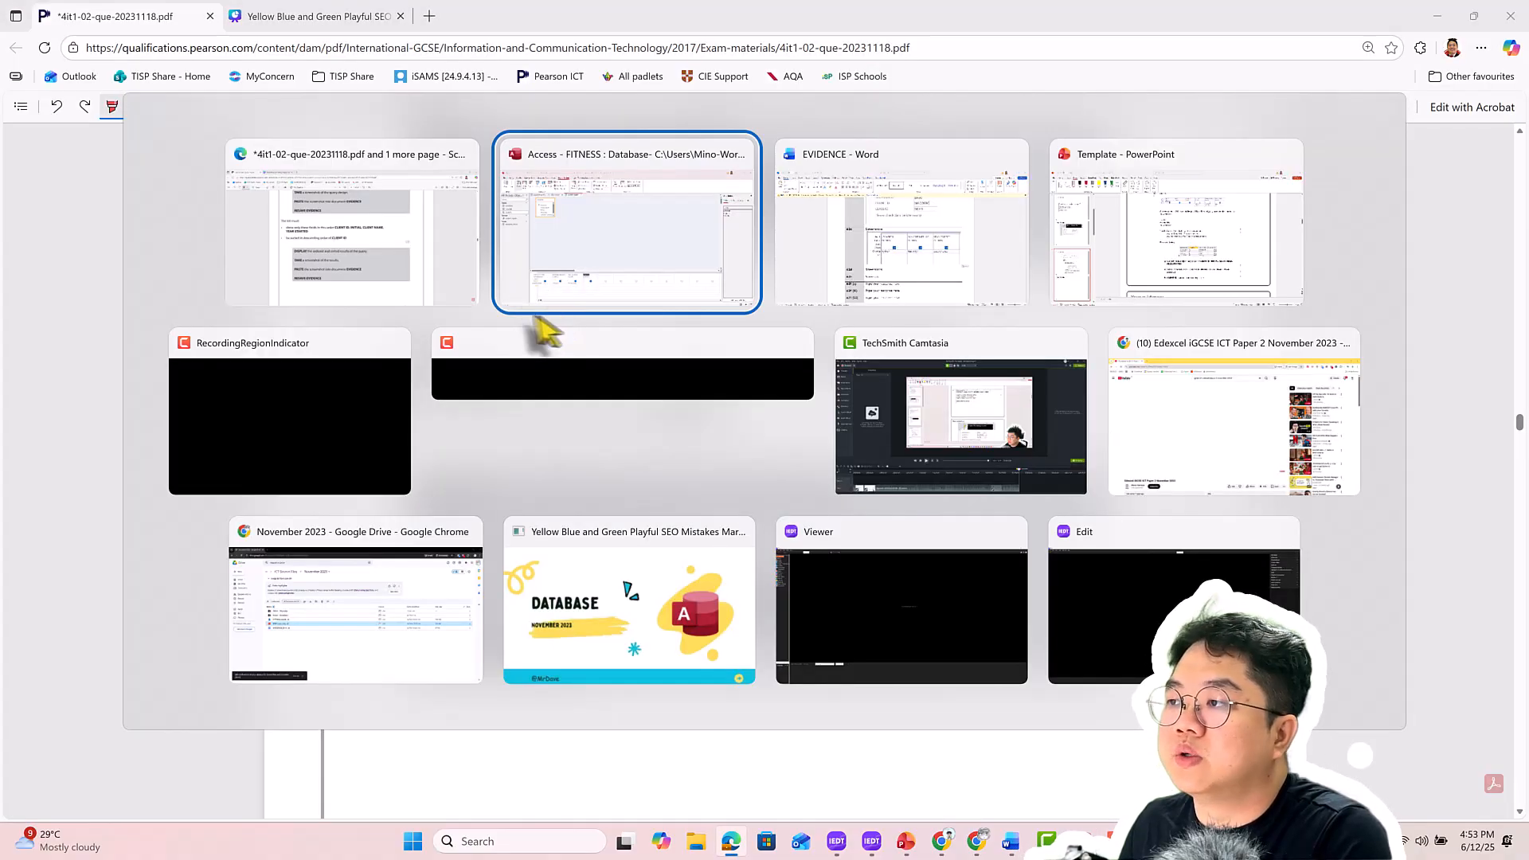
# Arrange the query output as CLIENT ID, INITIAL, CLIENT NAME, YEAR STARTED, checking the exam paper and hiding LOCATION and PAYMENT METHOD
pyautogui.doubleClick(271, 229)
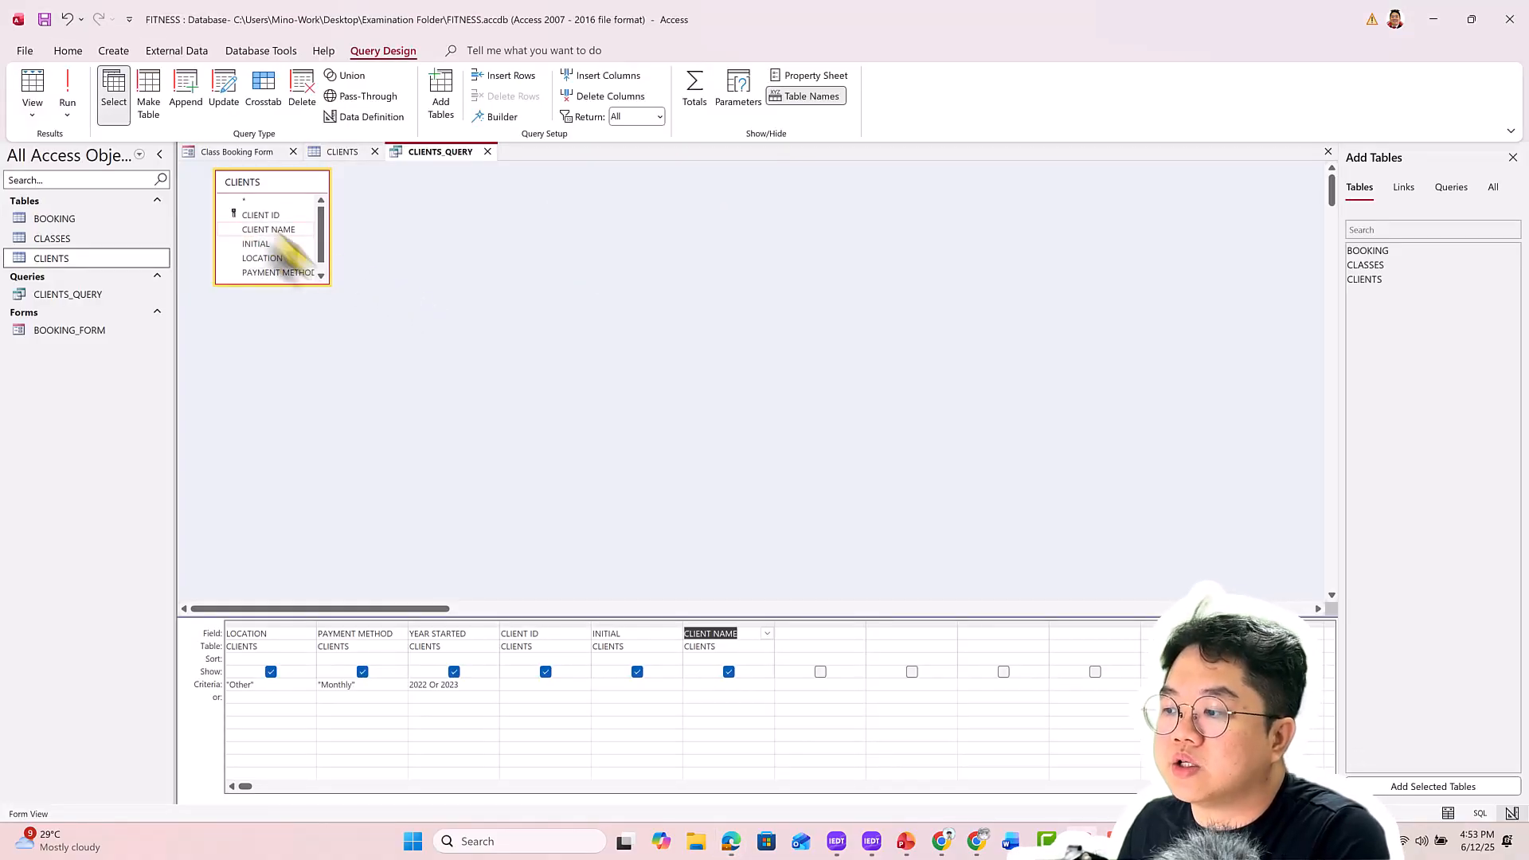
pyautogui.click(450, 625)
pyautogui.moveTo(461, 633); pyautogui.dragTo(701, 669)
pyautogui.click(673, 545)
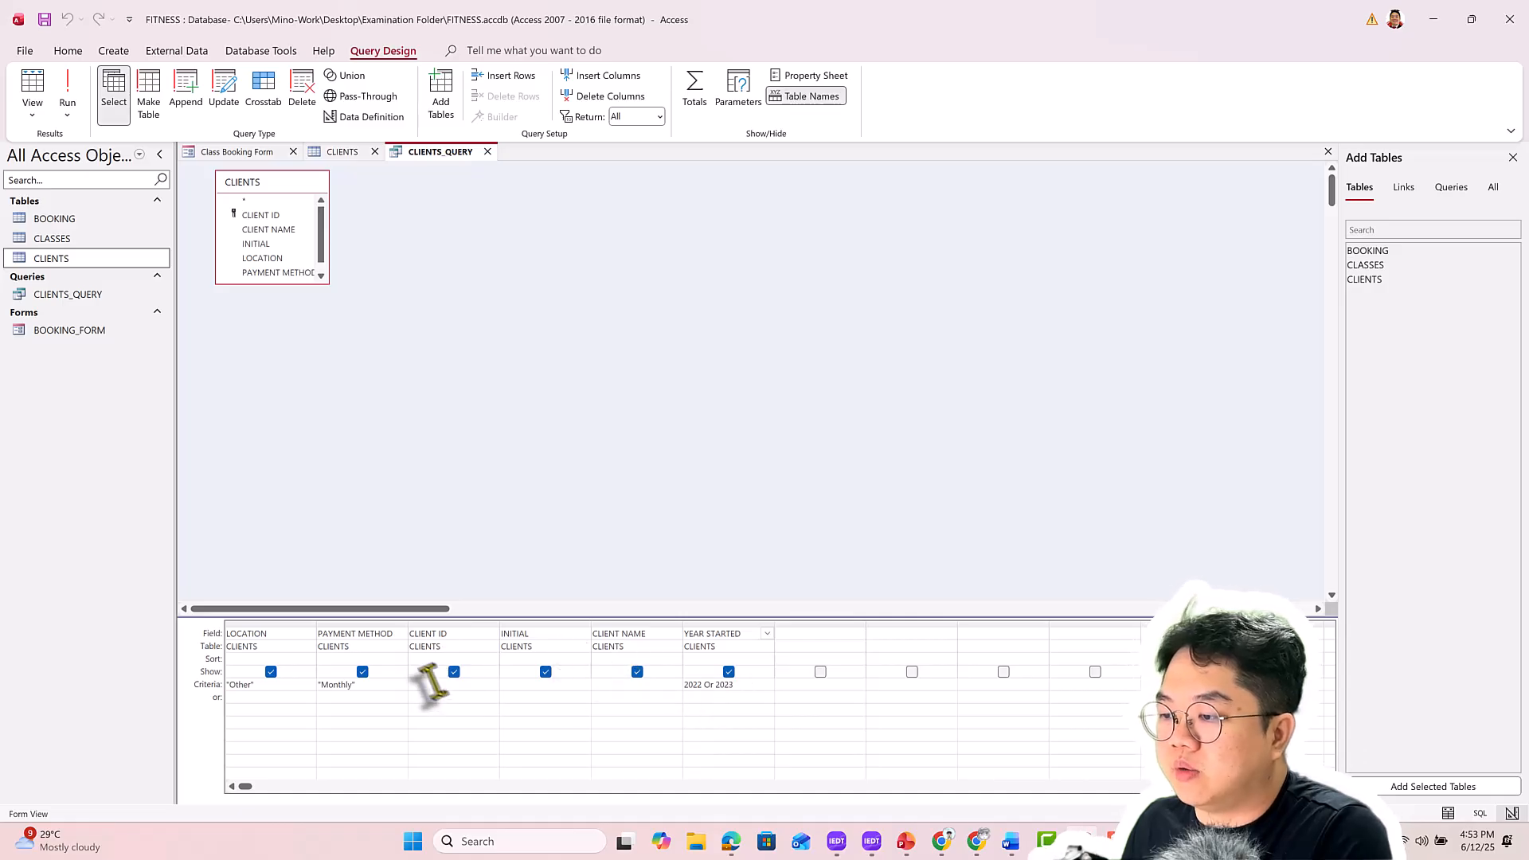
pyautogui.hotkey('alt', 'Tab')
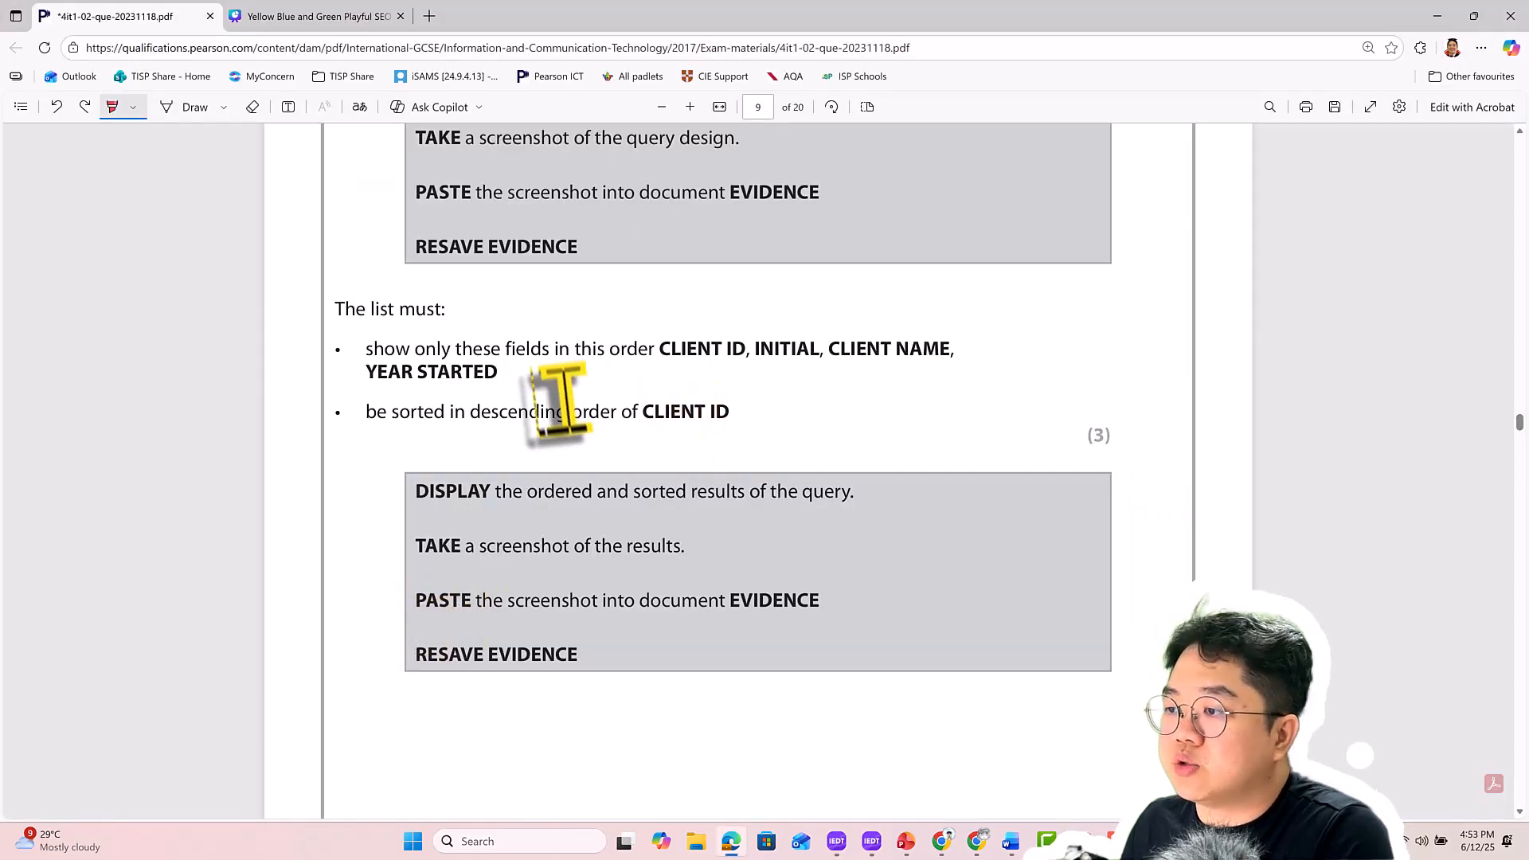
pyautogui.hotkey('alt', 'Tab')
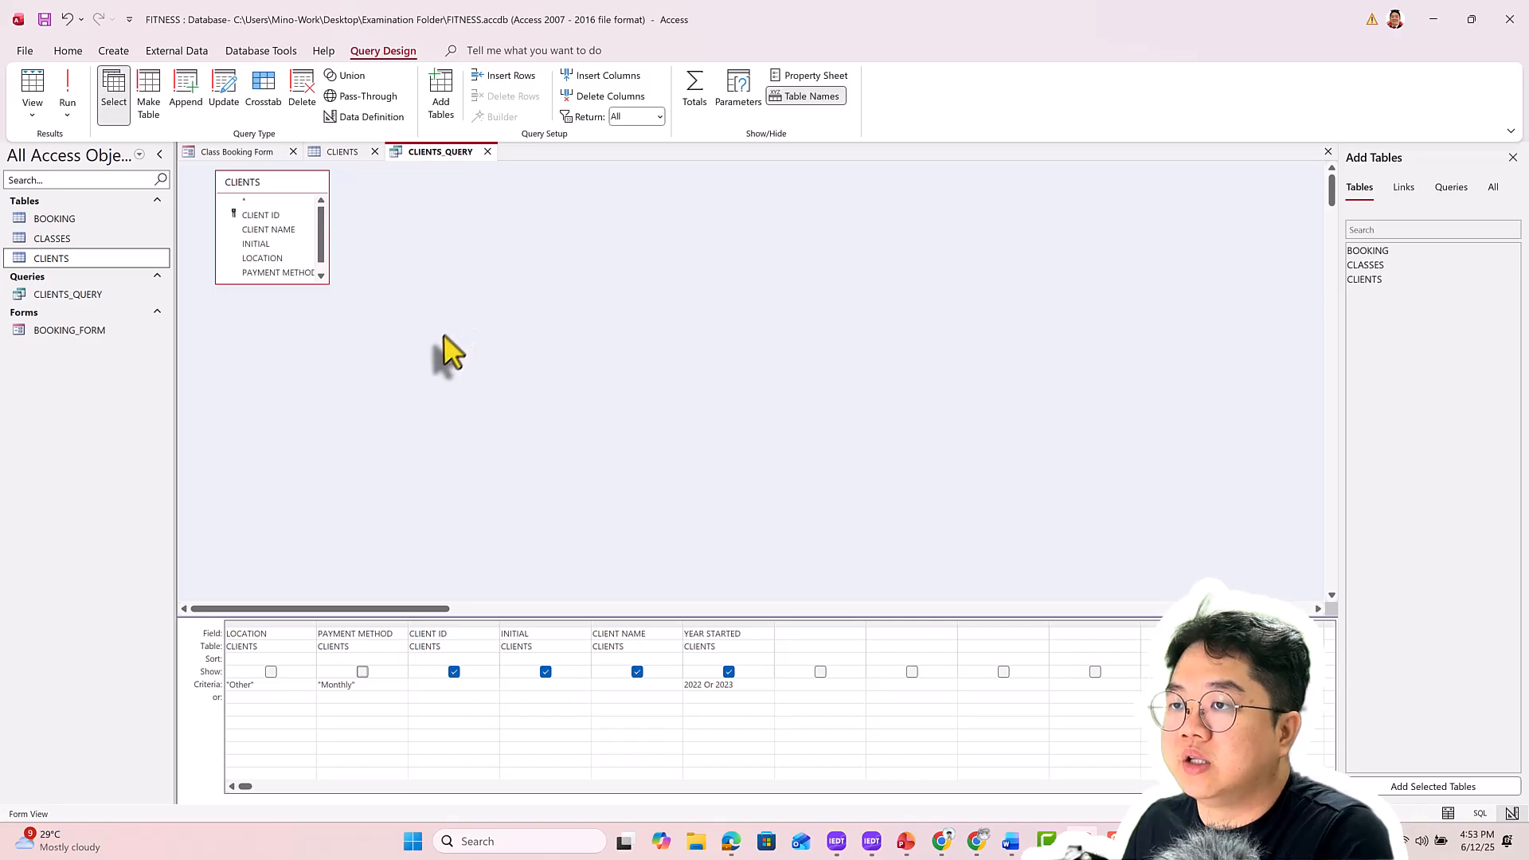
# Recheck the sorting instruction in the exam paper, sort CLIENT ID in descending order in Access and run the query
pyautogui.hotkey('alt', 'Tab')
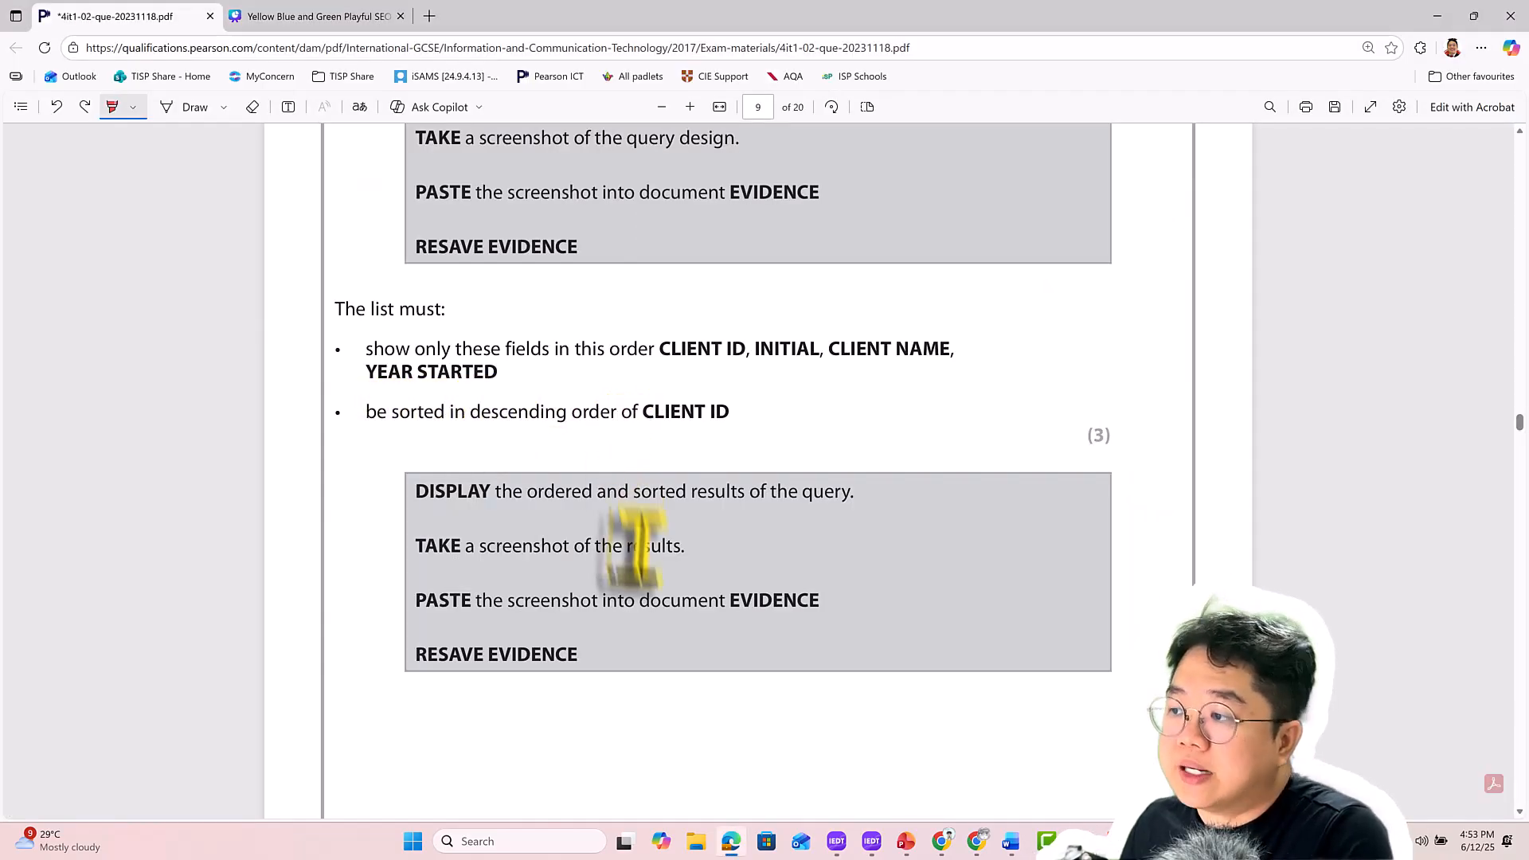
pyautogui.hotkey('alt', 'Tab')
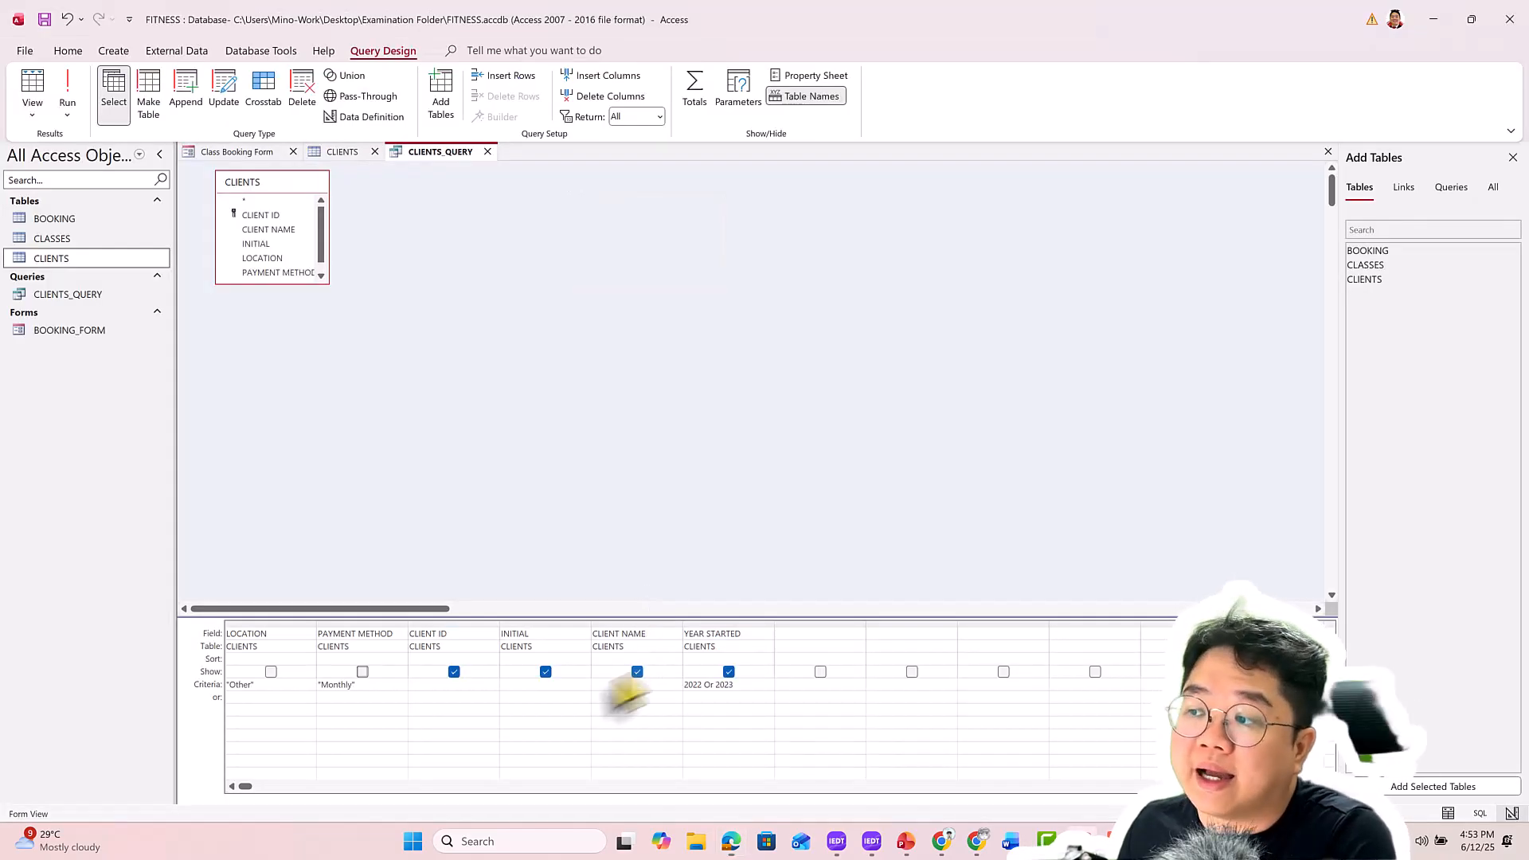
pyautogui.click(491, 659)
pyautogui.click(446, 684)
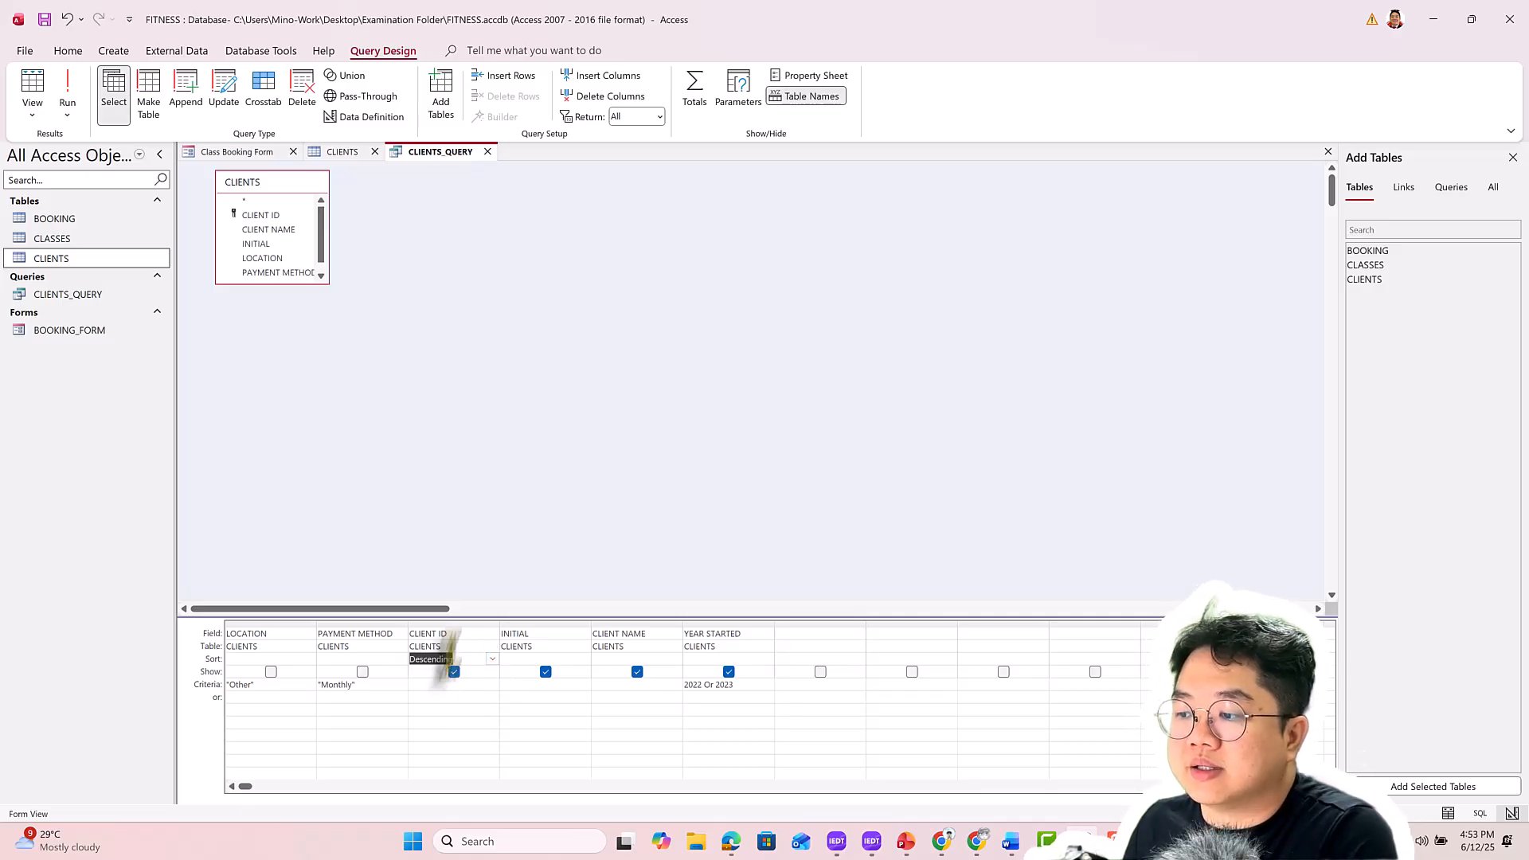
pyautogui.click(79, 86)
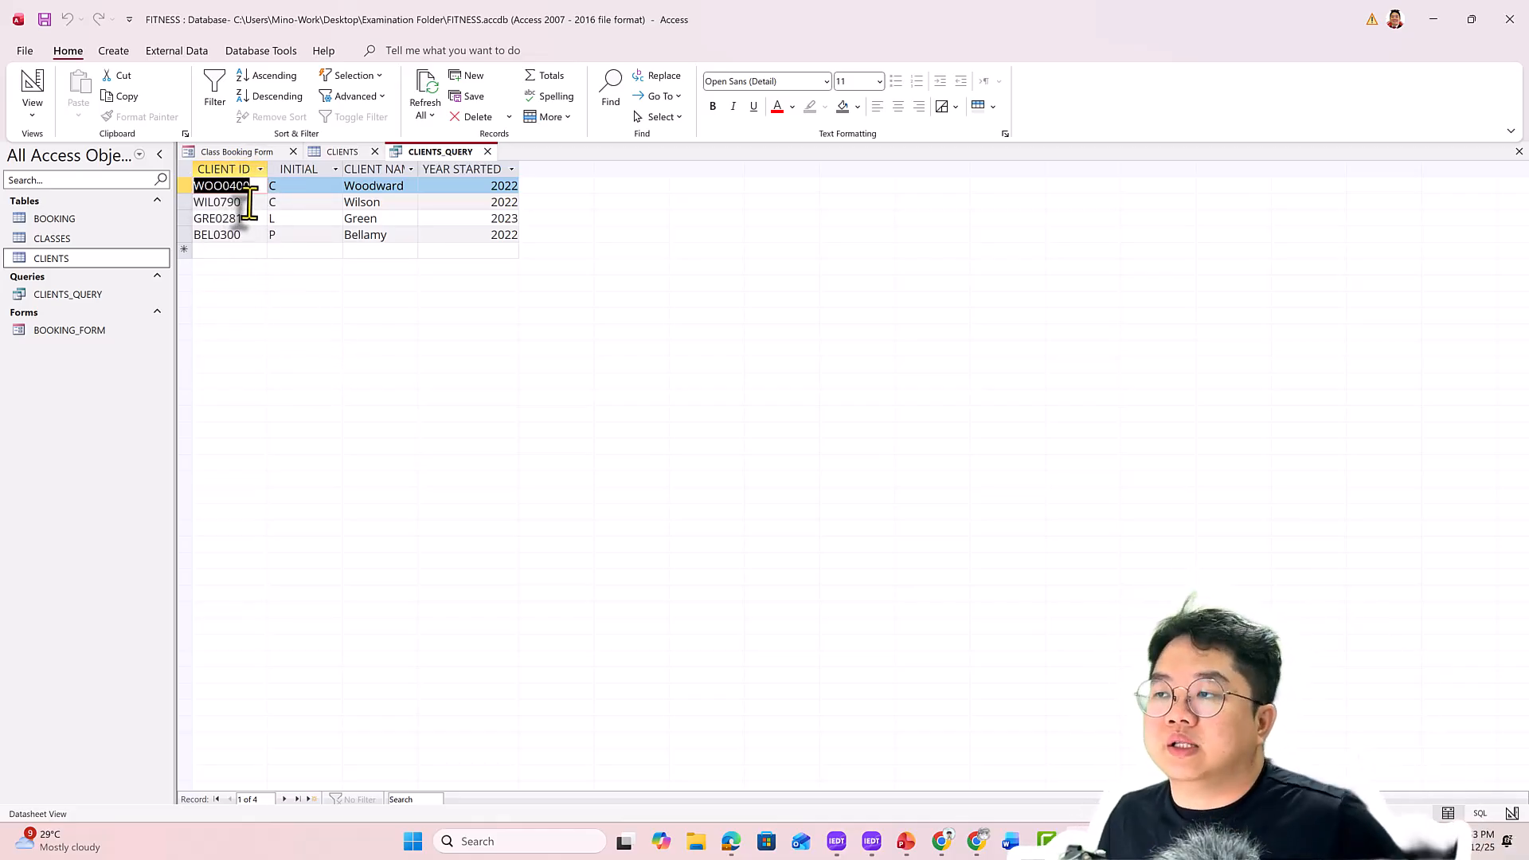
# Check the exam paper's instruction for the results screenshot and return to the query results in Access
pyautogui.press('super+shift+s')
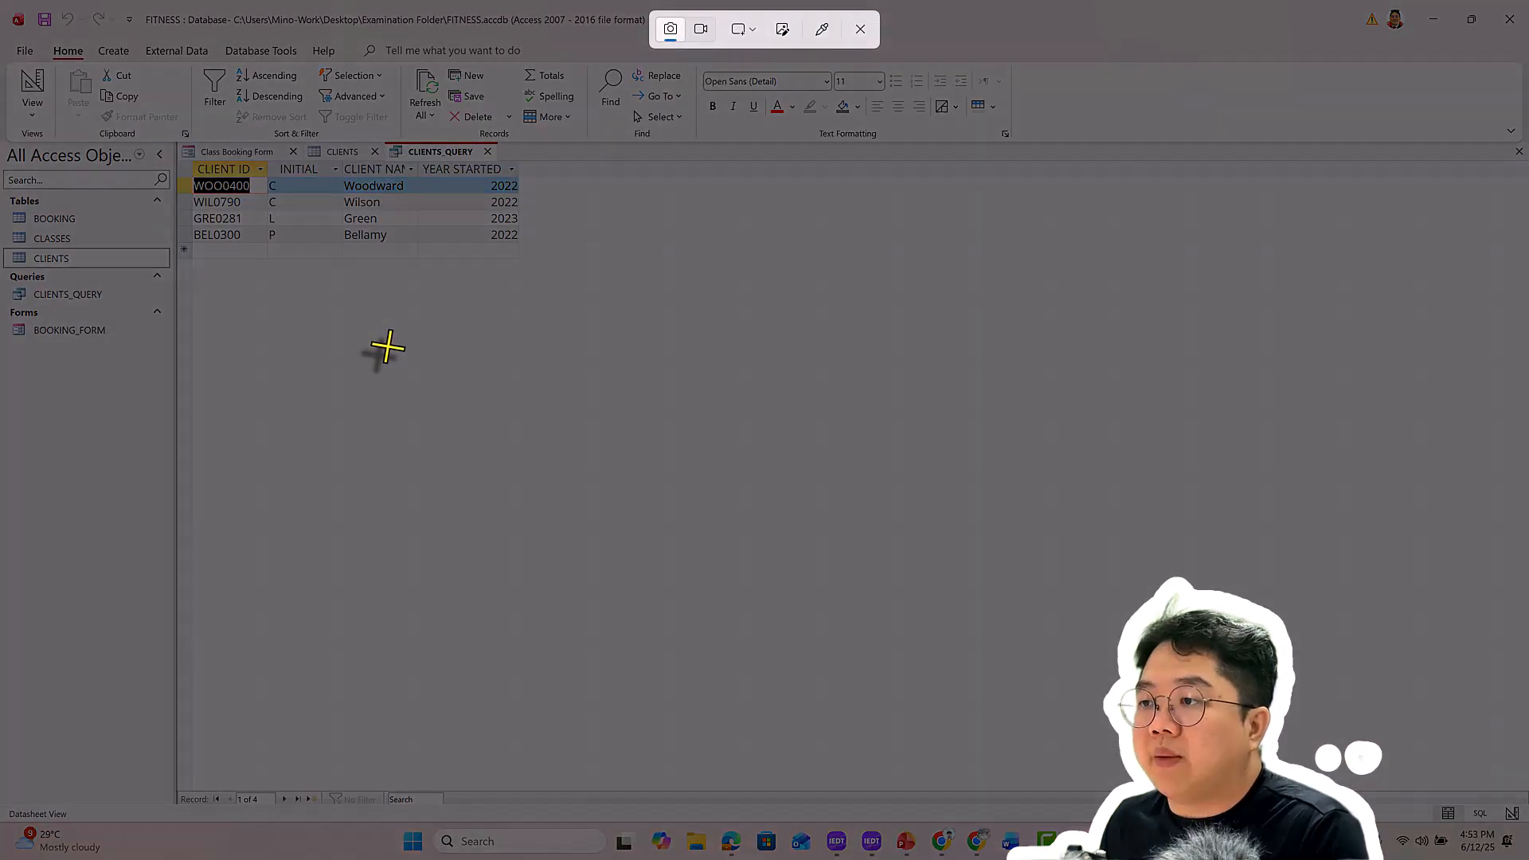
pyautogui.press('Escape')
pyautogui.hotkey('alt', 'Tab')
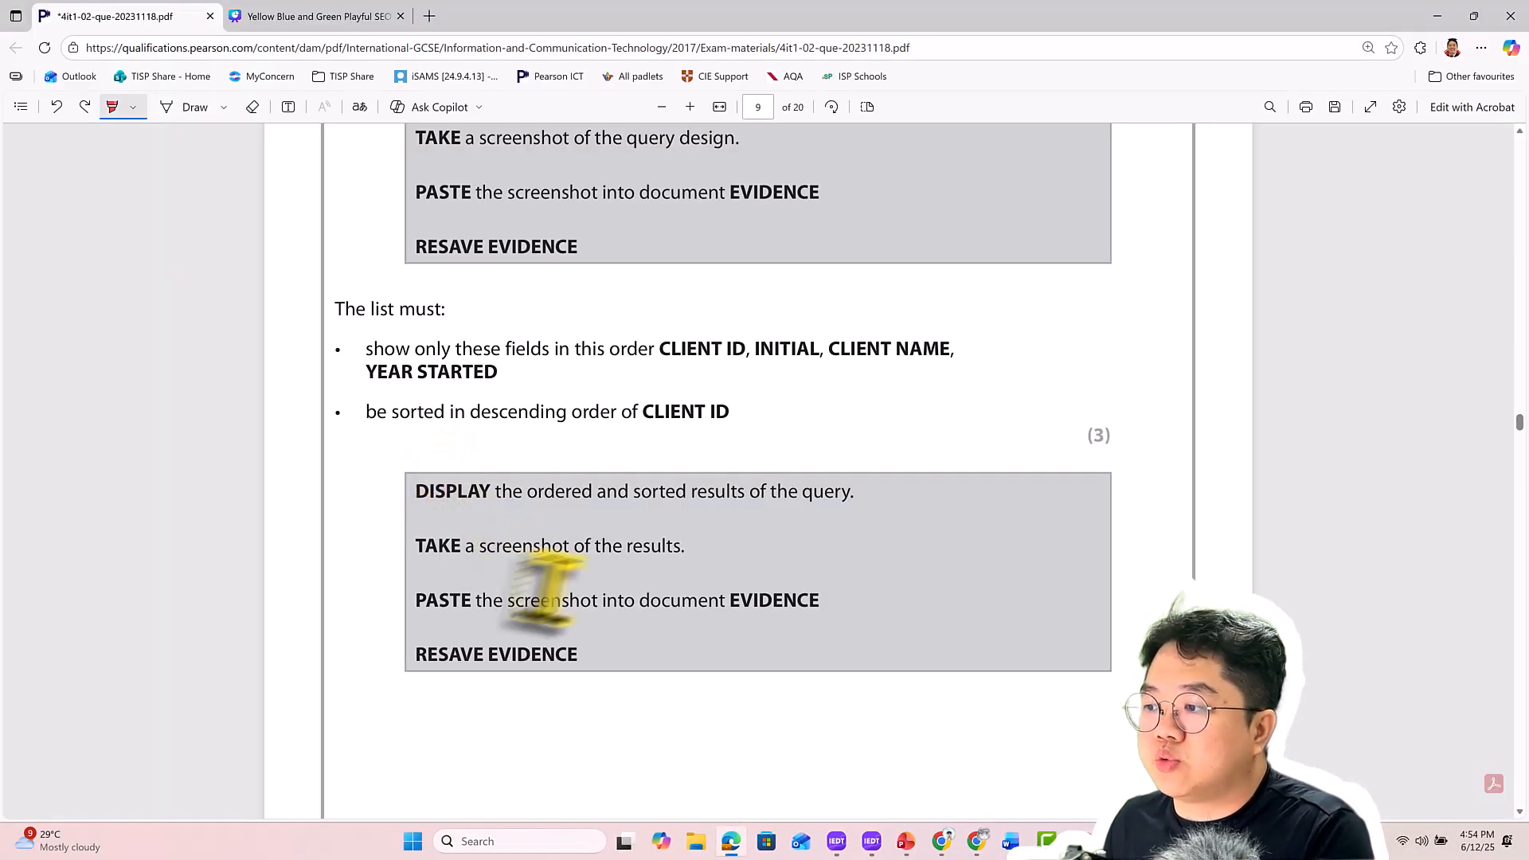
pyautogui.hotkey('alt', 'Tab')
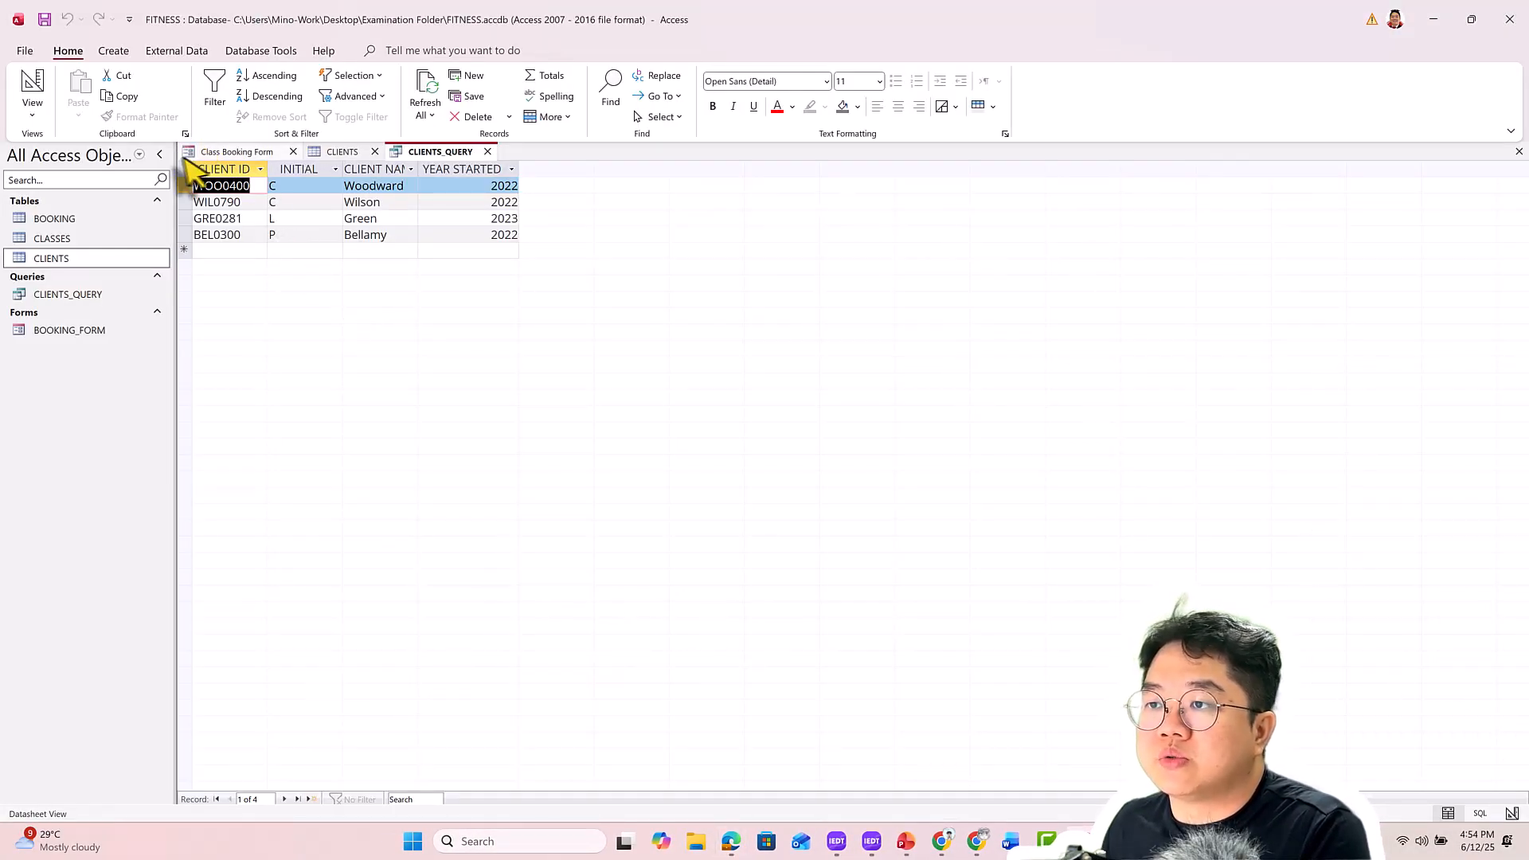
# Capture the query results, paste them below the query design in the A2c row of EVIDENCE in Word and resave the document
pyautogui.press('super+shift+s')
pyautogui.moveTo(177, 146); pyautogui.dragTo(581, 335)
pyautogui.hotkey('alt', 'Tab')
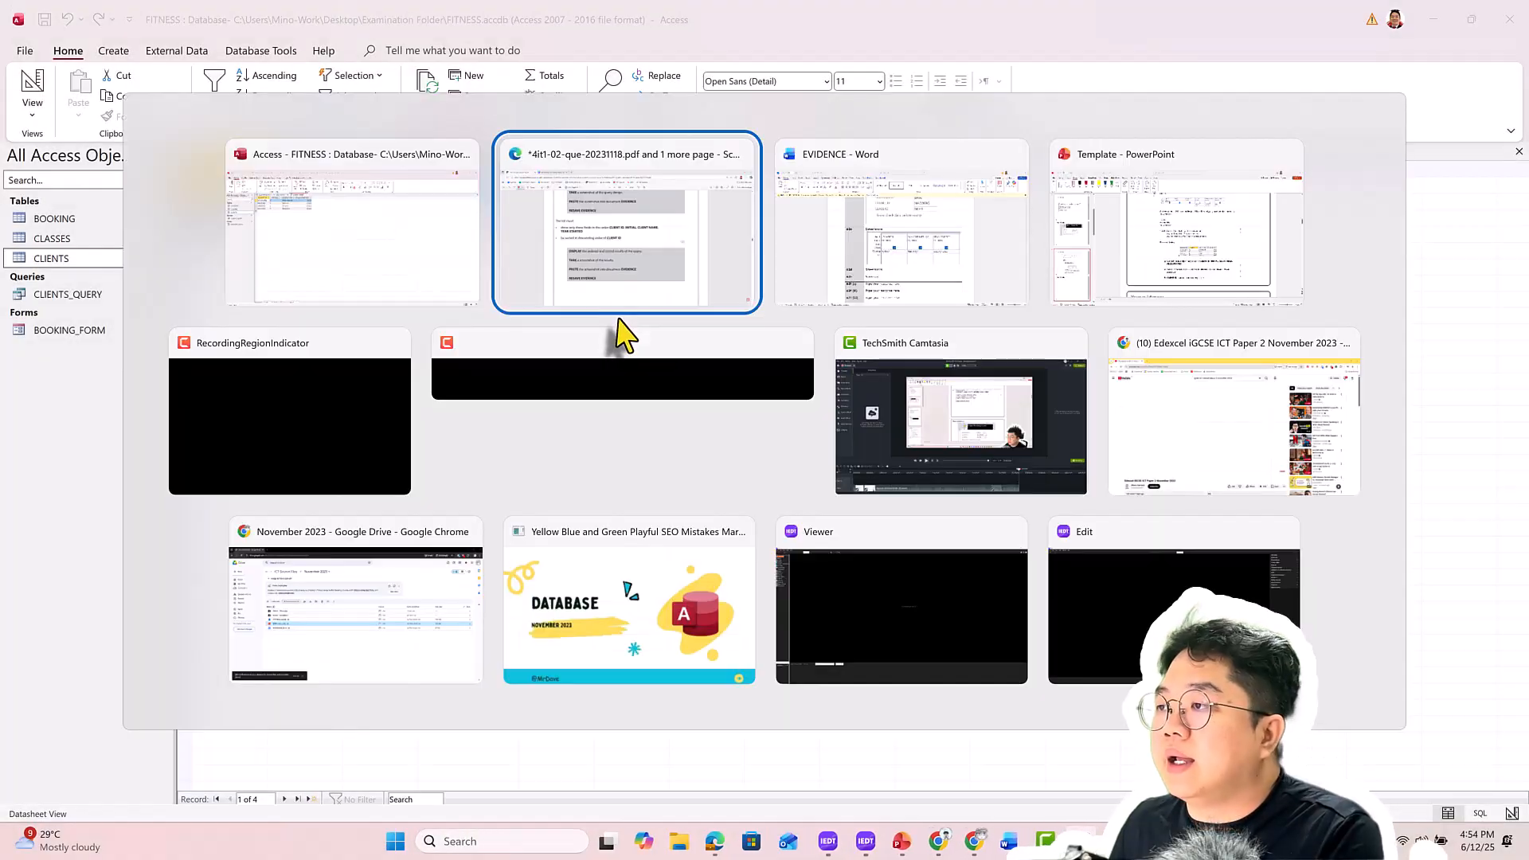
pyautogui.hotkey('alt', 'Tab')
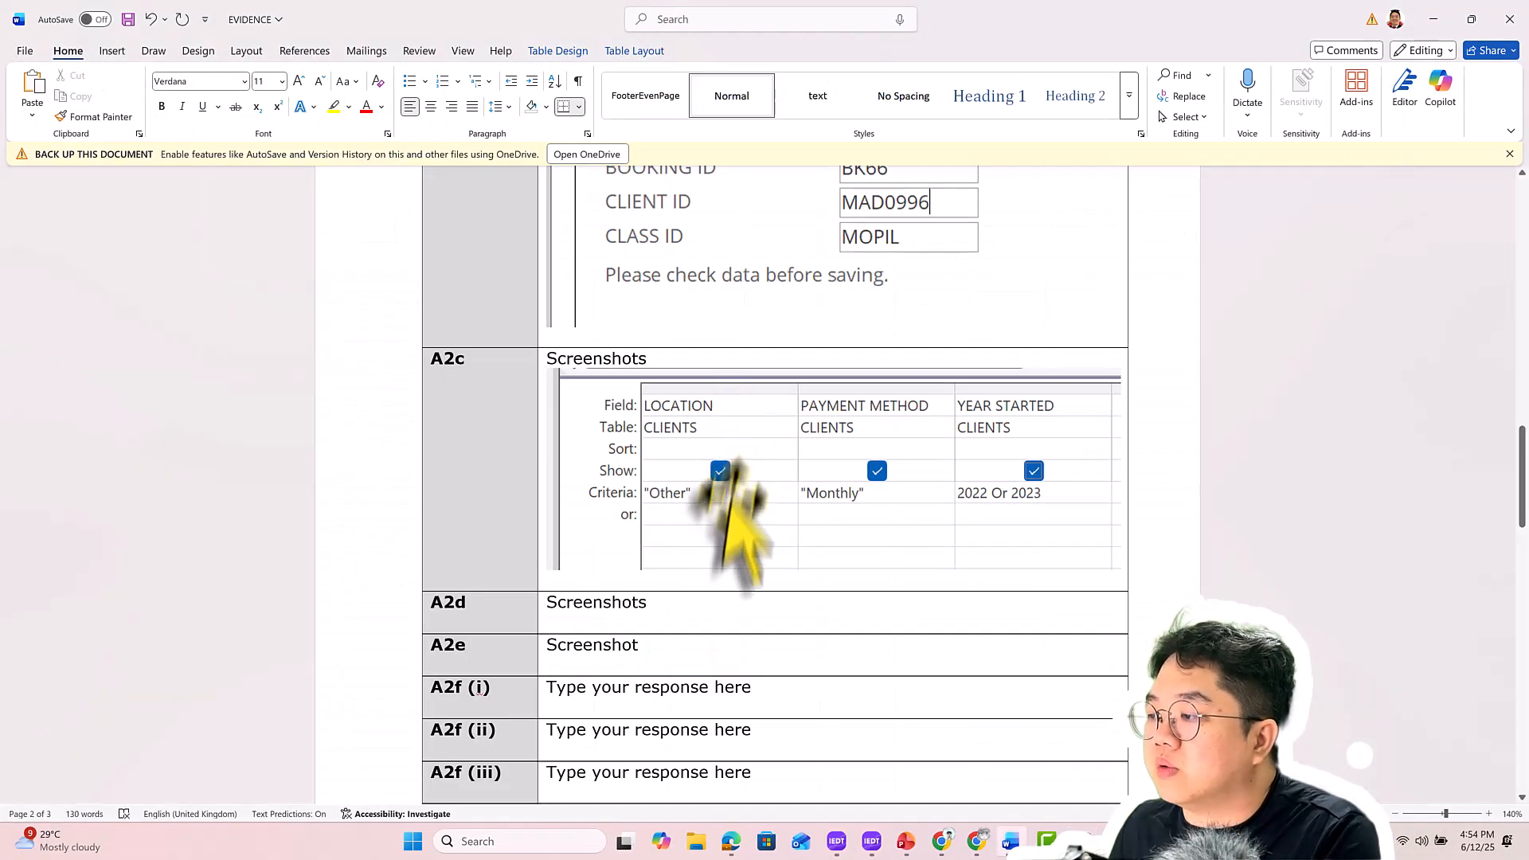
pyautogui.hotkey('ctrl', 'v')
pyautogui.hotkey('alt', 'Tab')
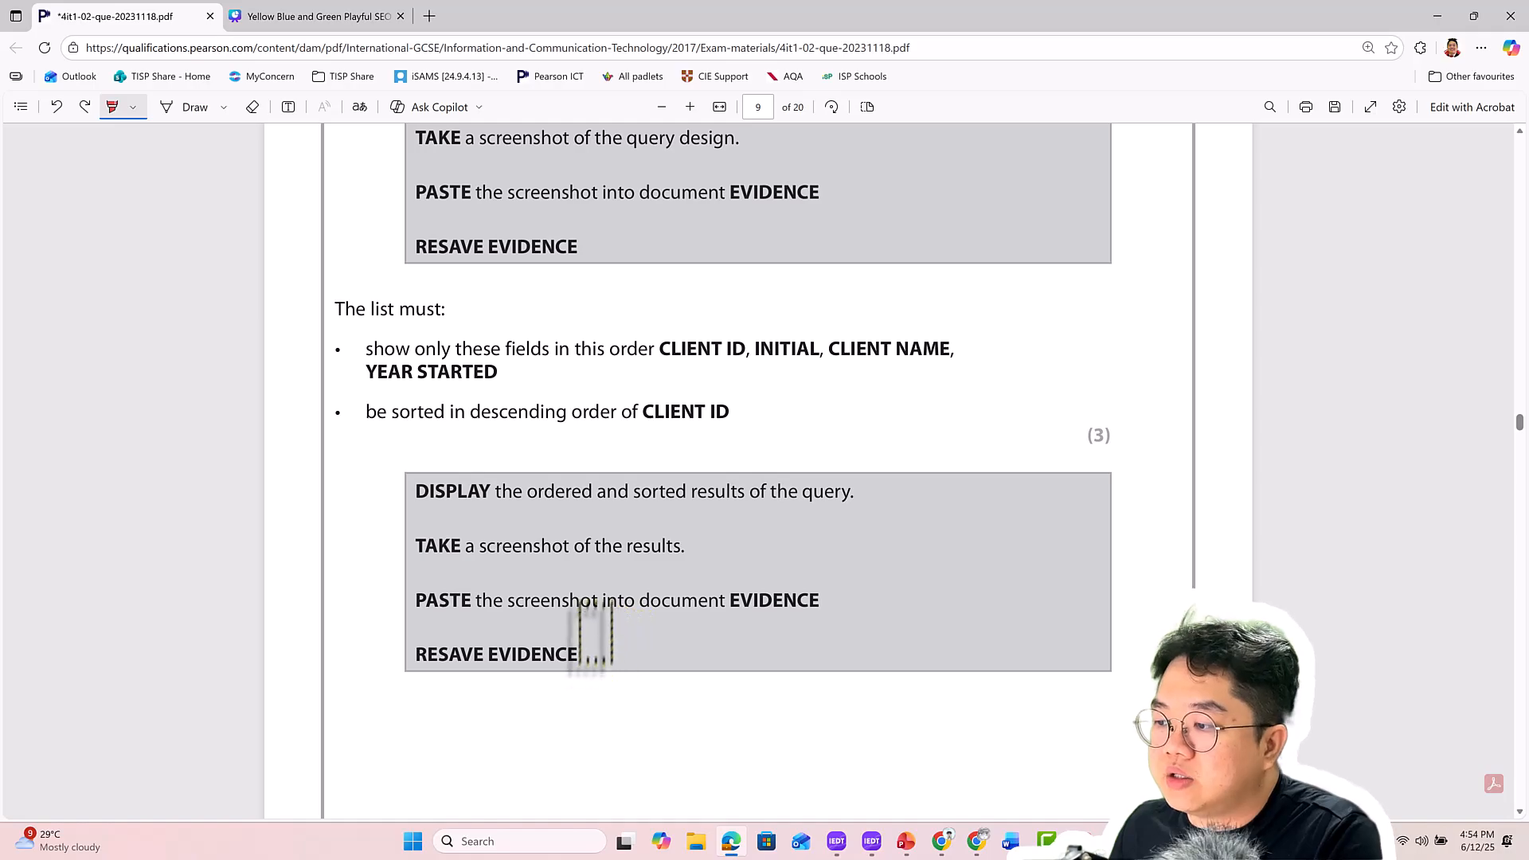
pyautogui.hotkey('alt', 'Tab')
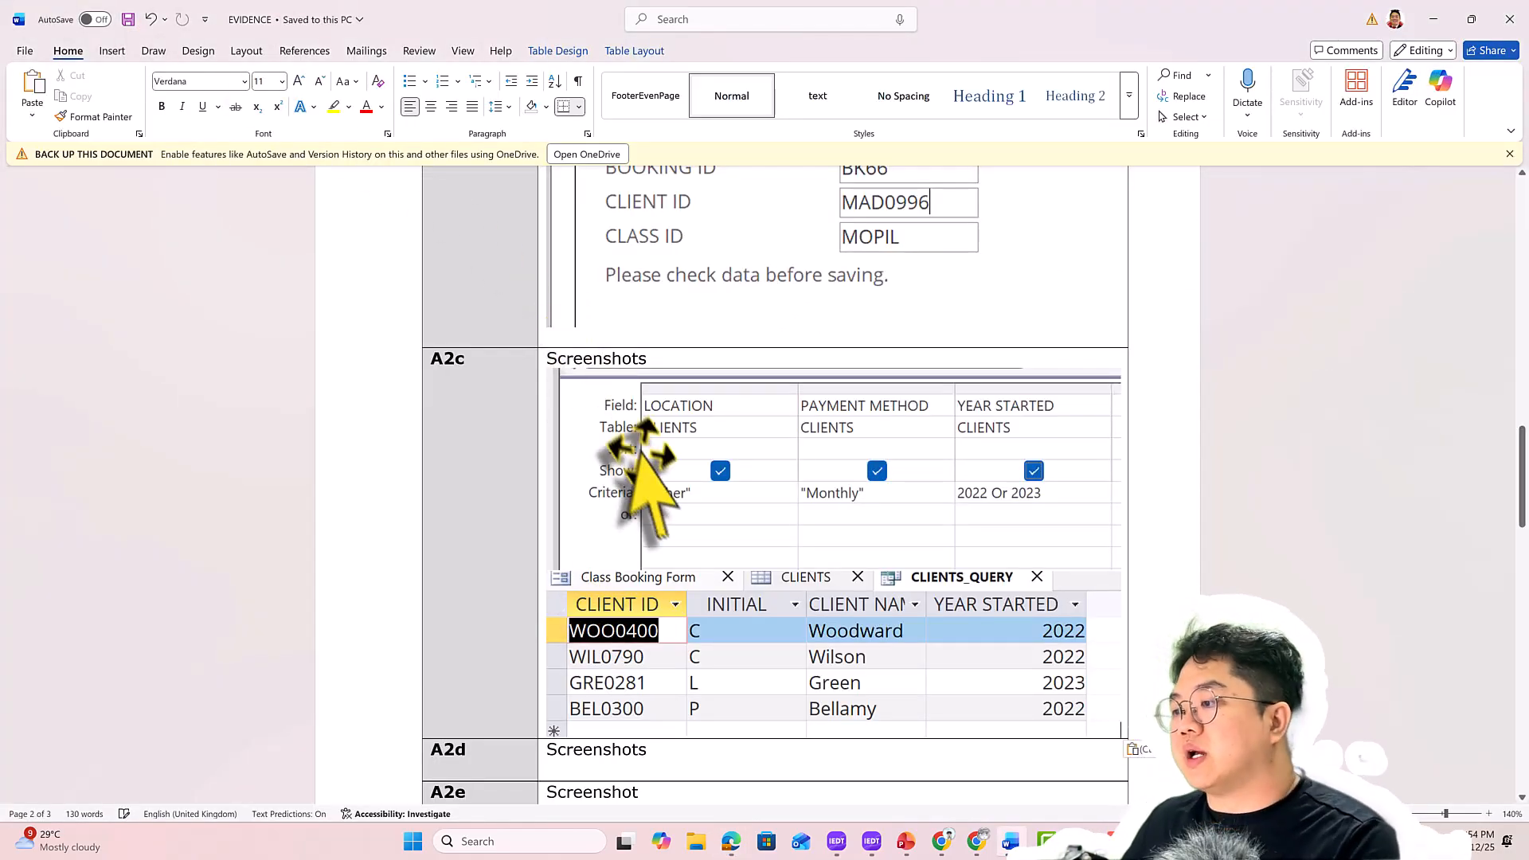
# Capture the completed A2c evidence as a screenshot and switch to the Template presentation in PowerPoint
pyautogui.scroll(-1, 640, 455)
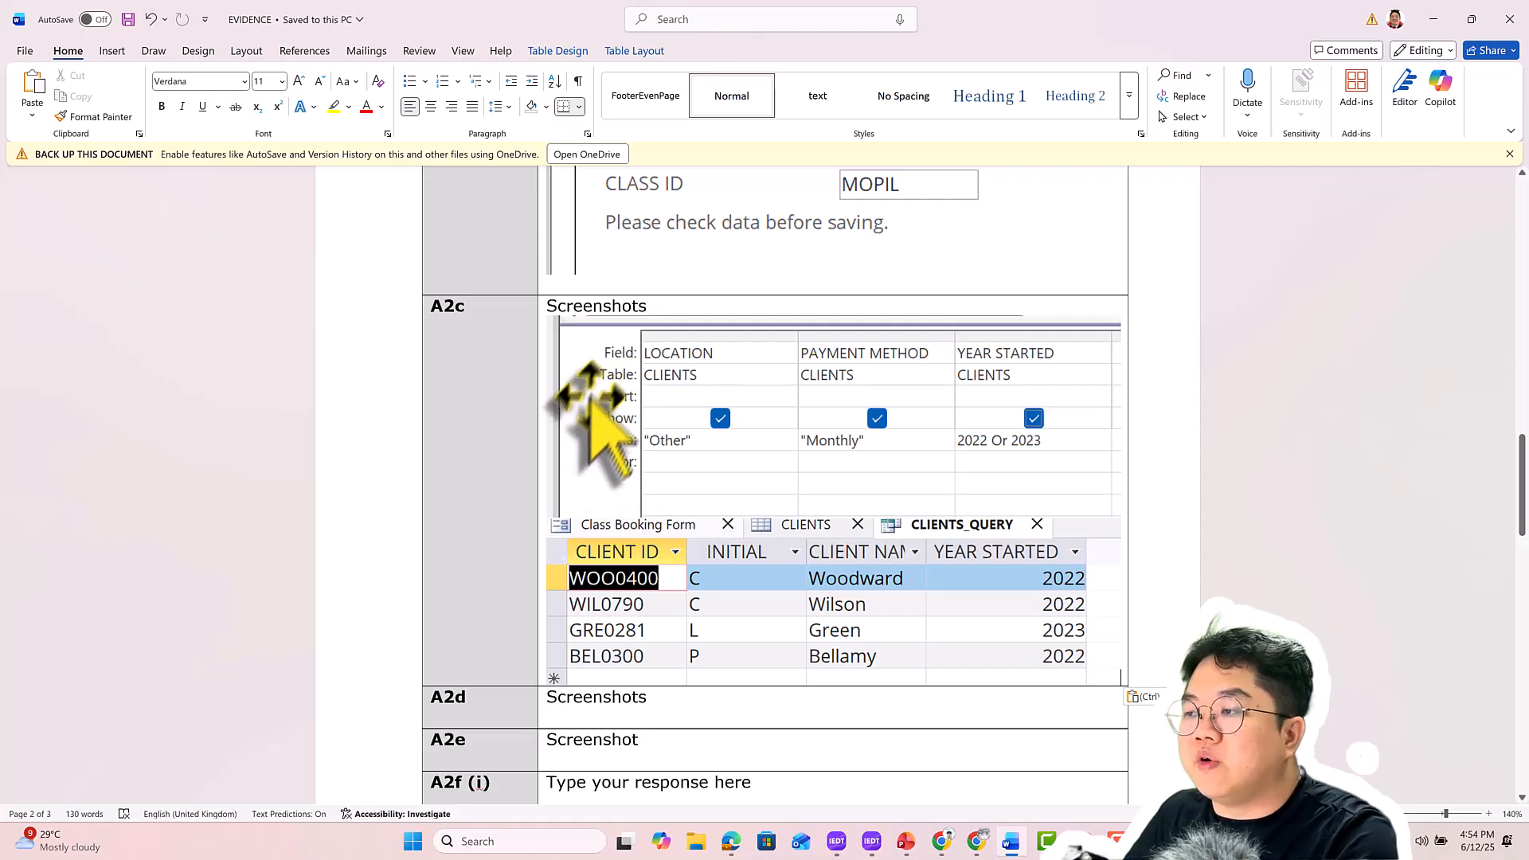
pyautogui.press('super+shift+s')
pyautogui.moveTo(536, 296); pyautogui.dragTo(1121, 685)
pyautogui.click(906, 842)
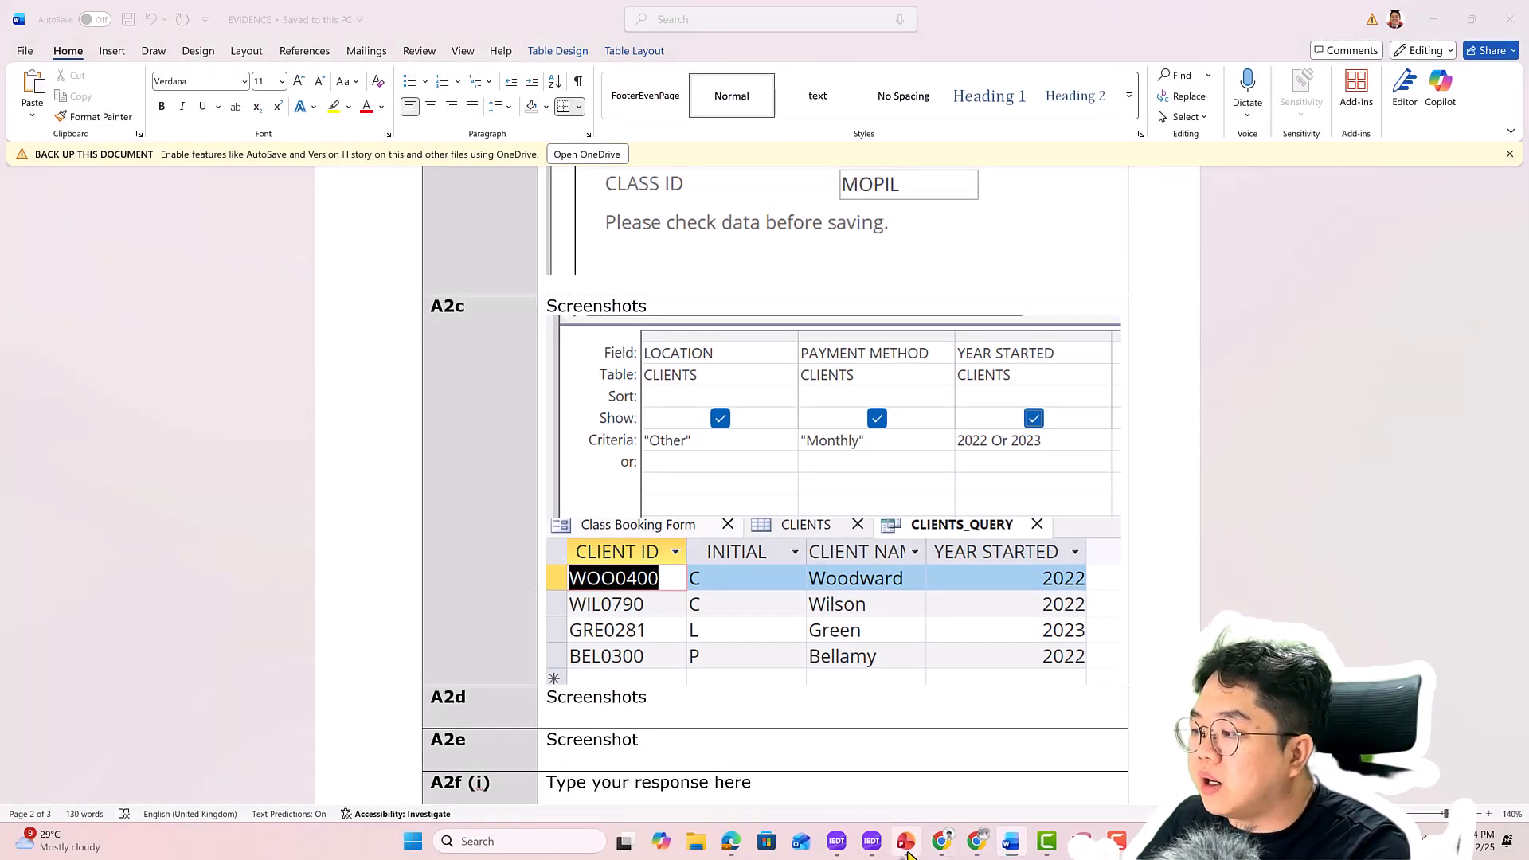
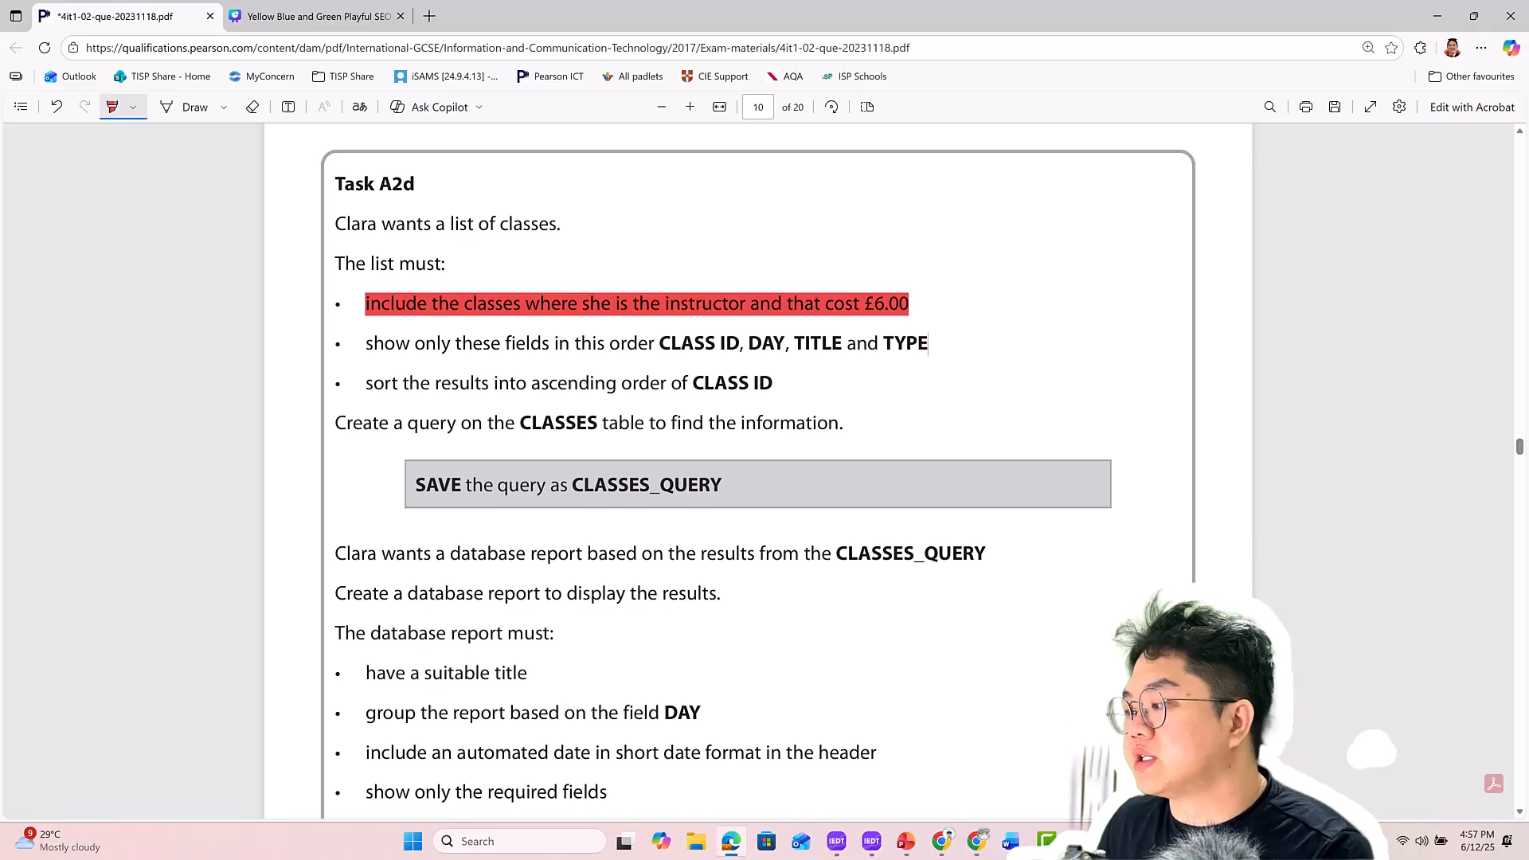
# Switch to Access, open the CLASSES table and widen the INSTRUCTOR column to fit its heading
pyautogui.click(1082, 841)
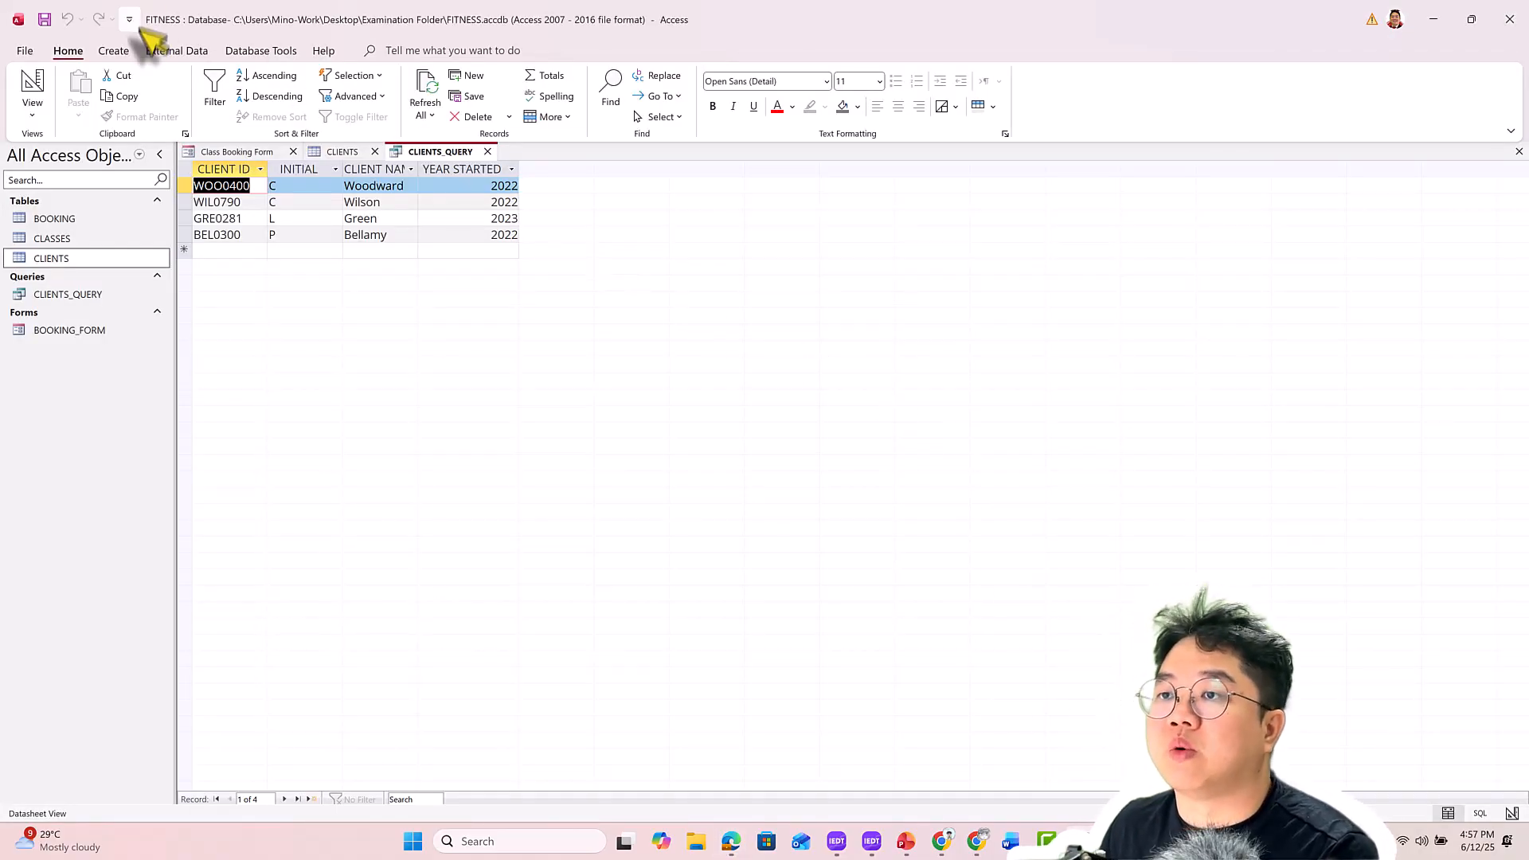
pyautogui.doubleClick(89, 239)
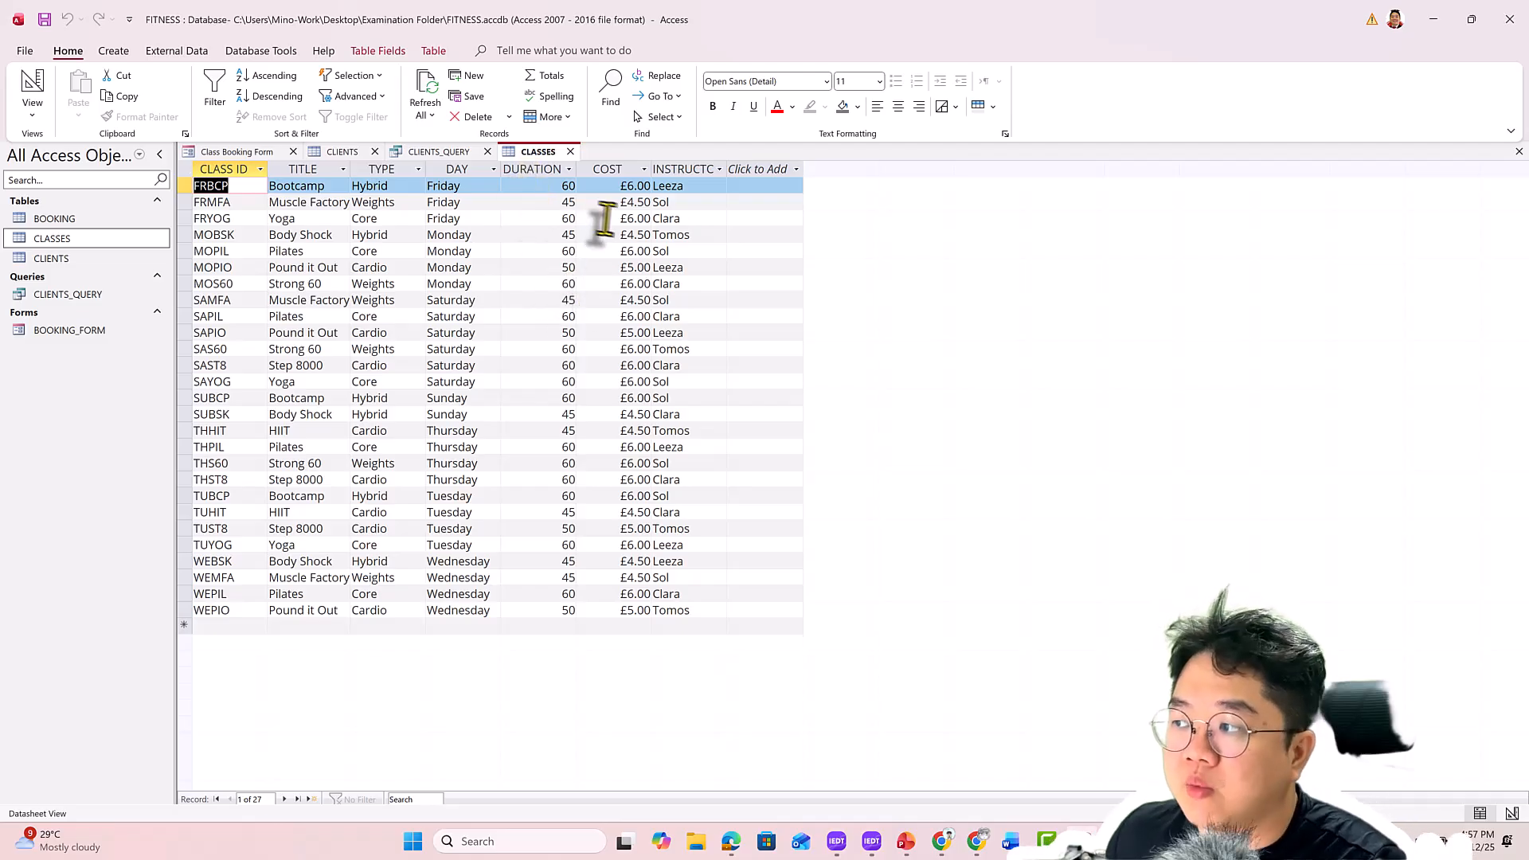
pyautogui.doubleClick(725, 169)
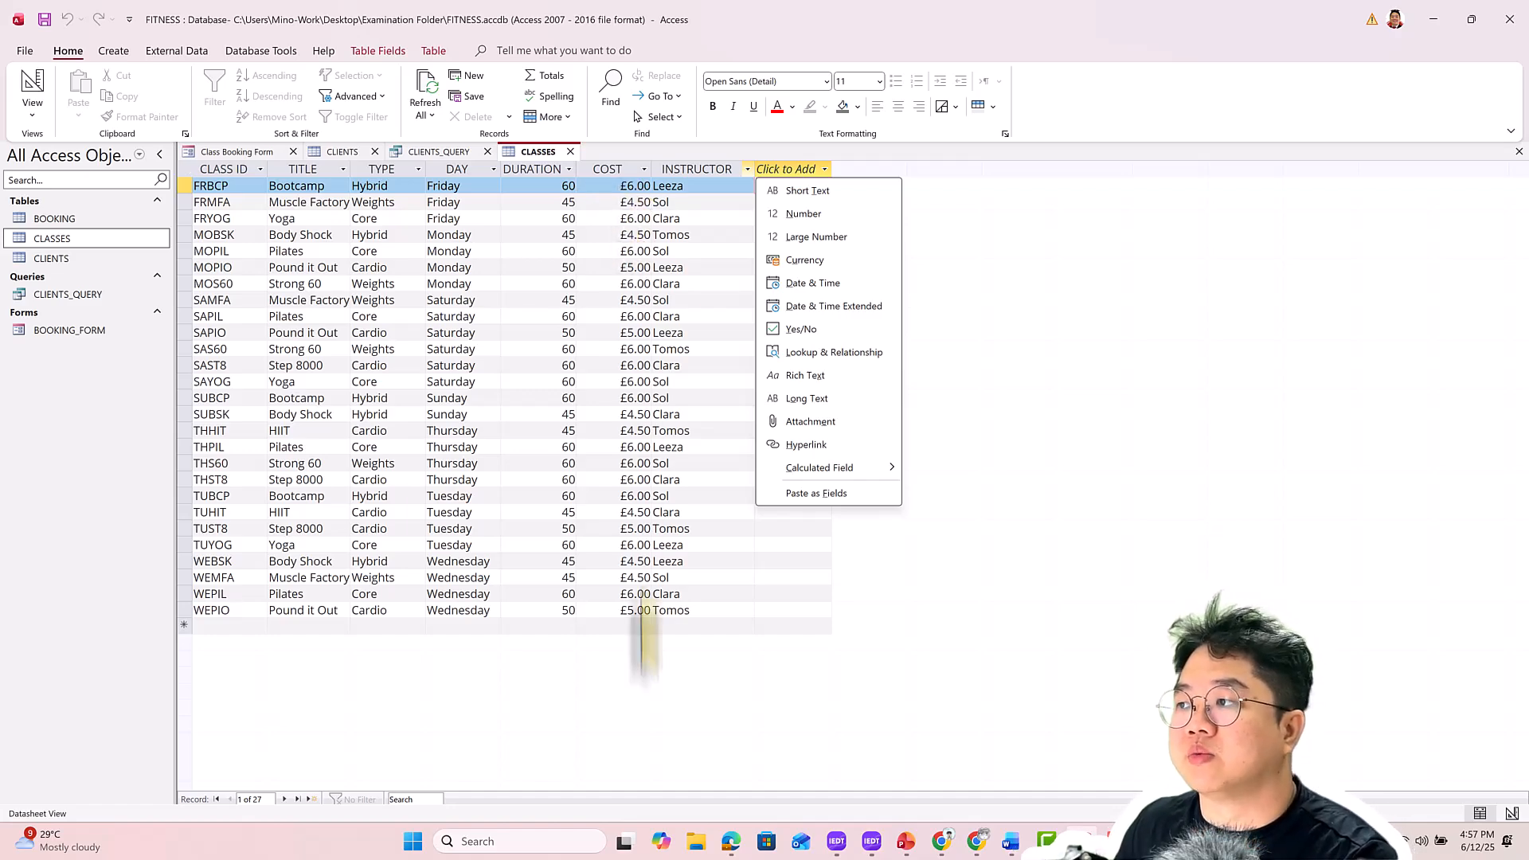
pyautogui.click(632, 691)
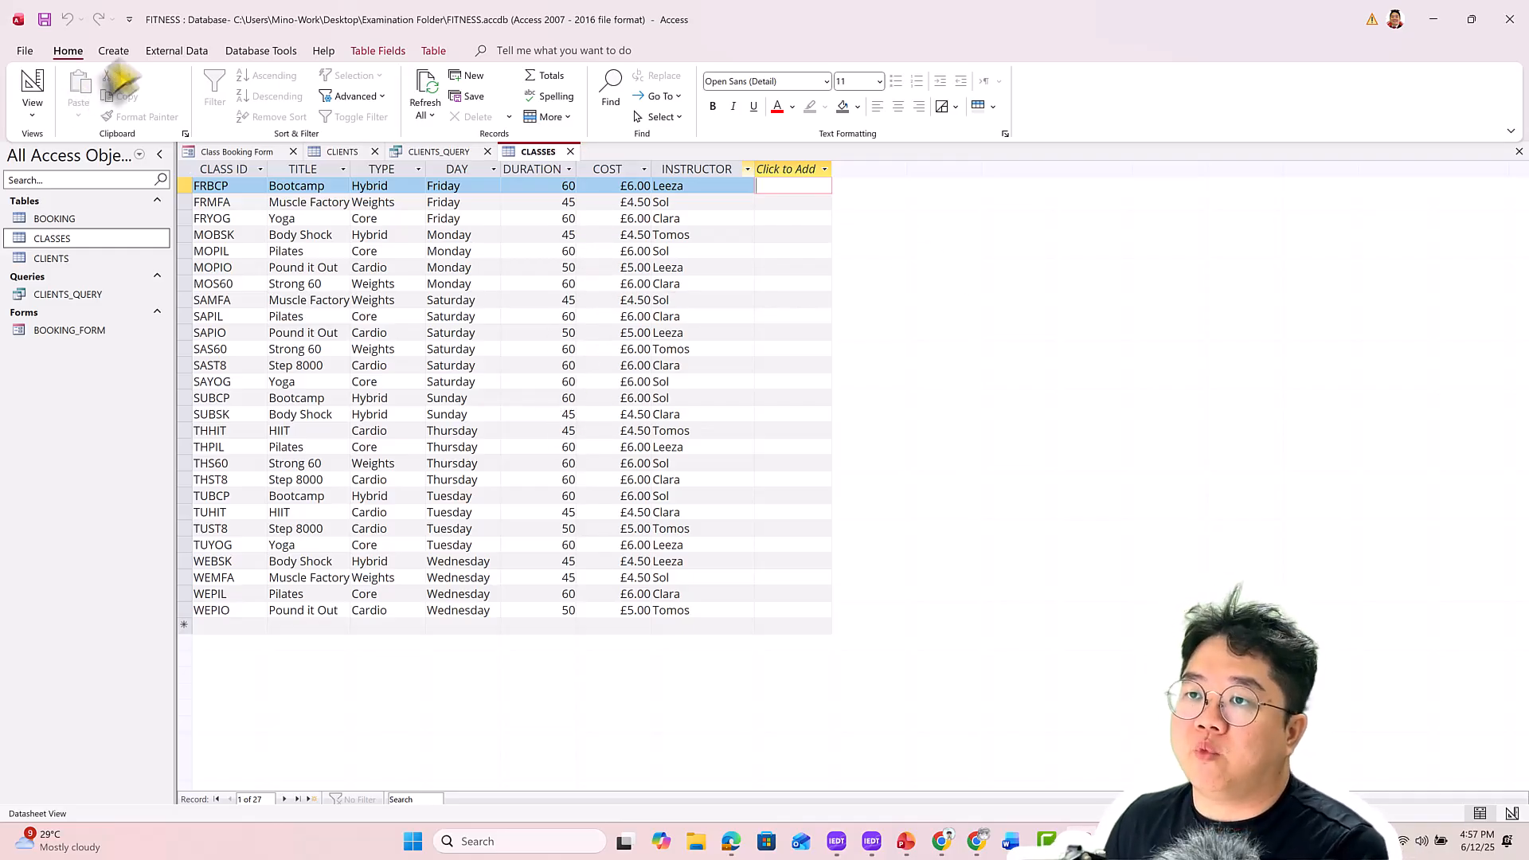
# Create a new query in design view on the CLASSES table, enlarging and repositioning its field list to show every field
pyautogui.click(114, 51)
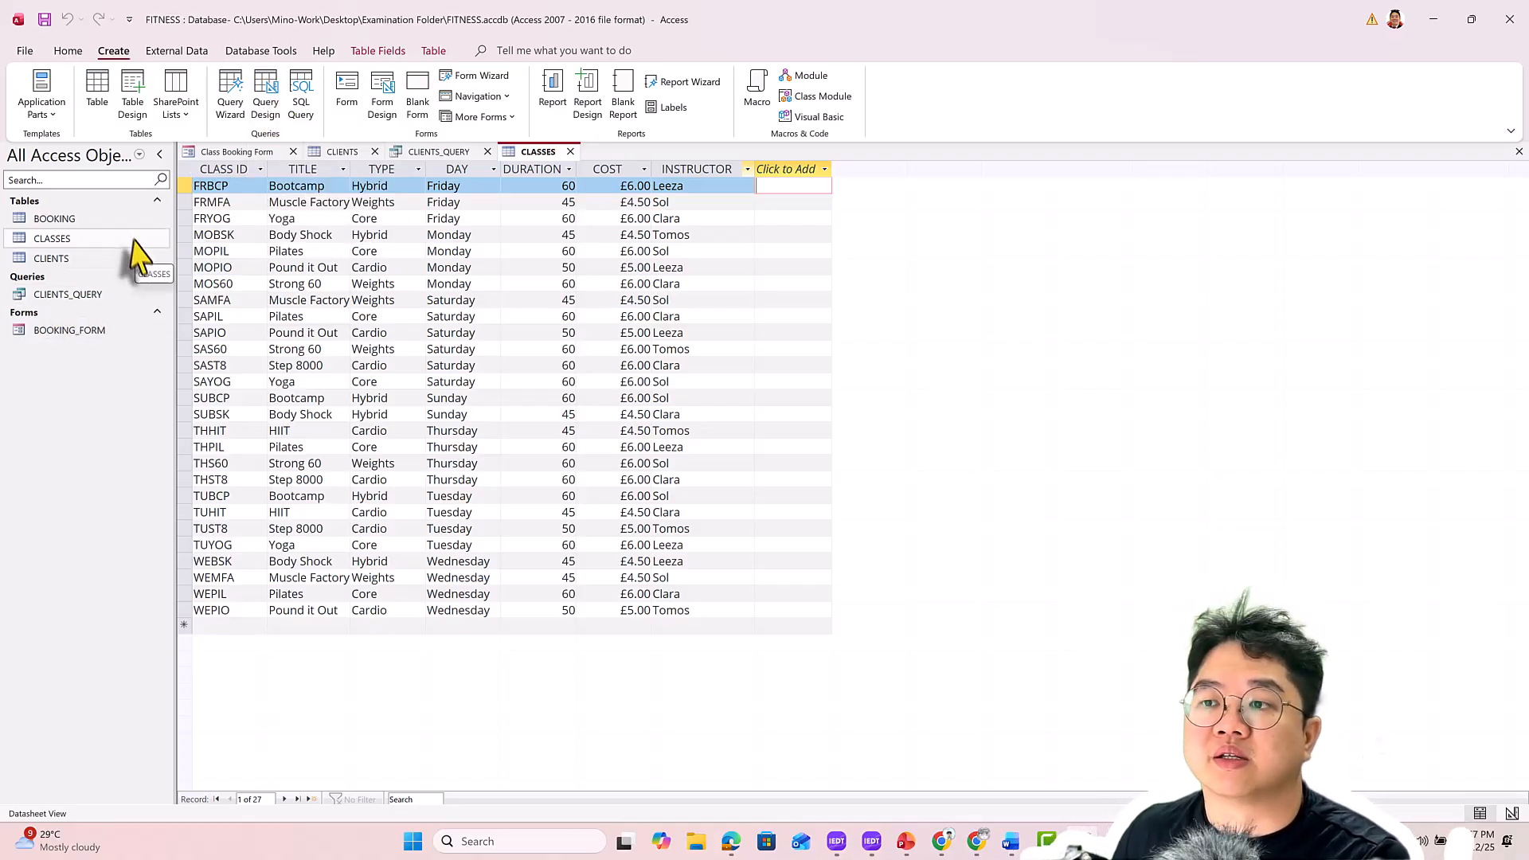
pyautogui.click(268, 100)
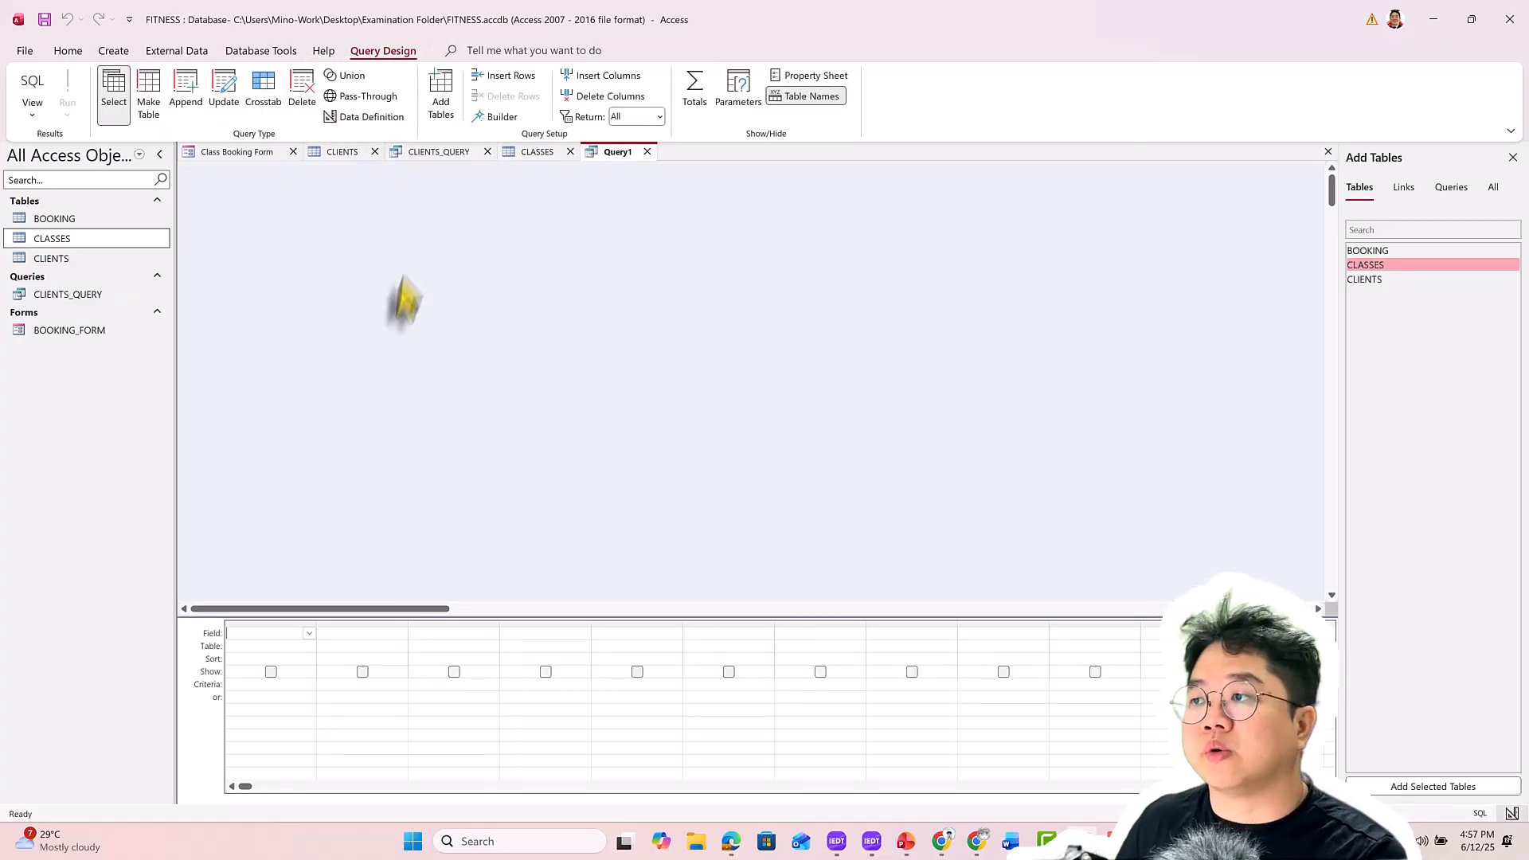
pyautogui.doubleClick(1385, 271)
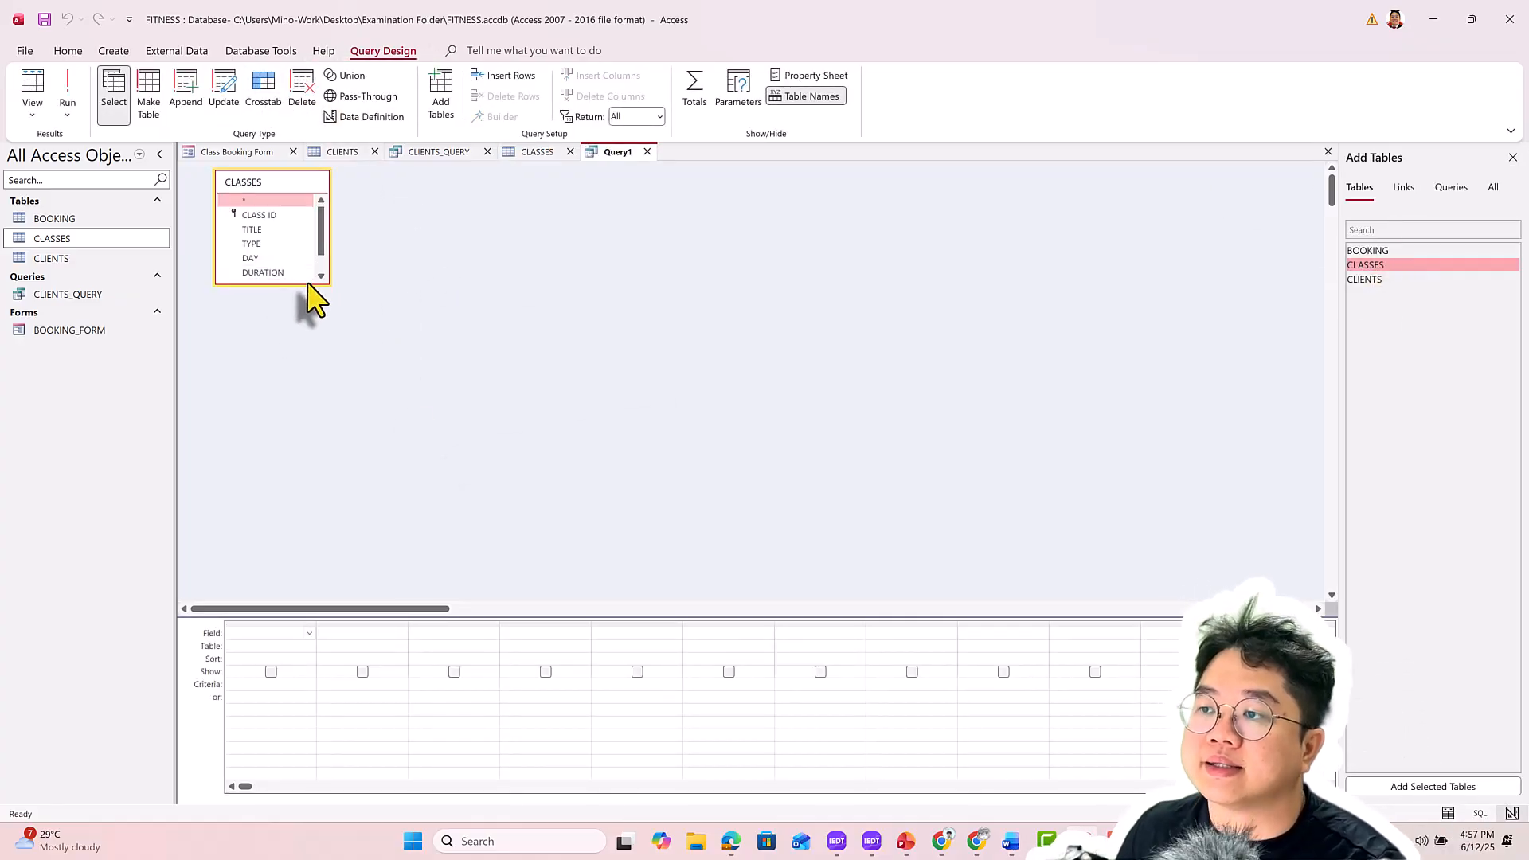
pyautogui.moveTo(298, 284); pyautogui.dragTo(301, 347)
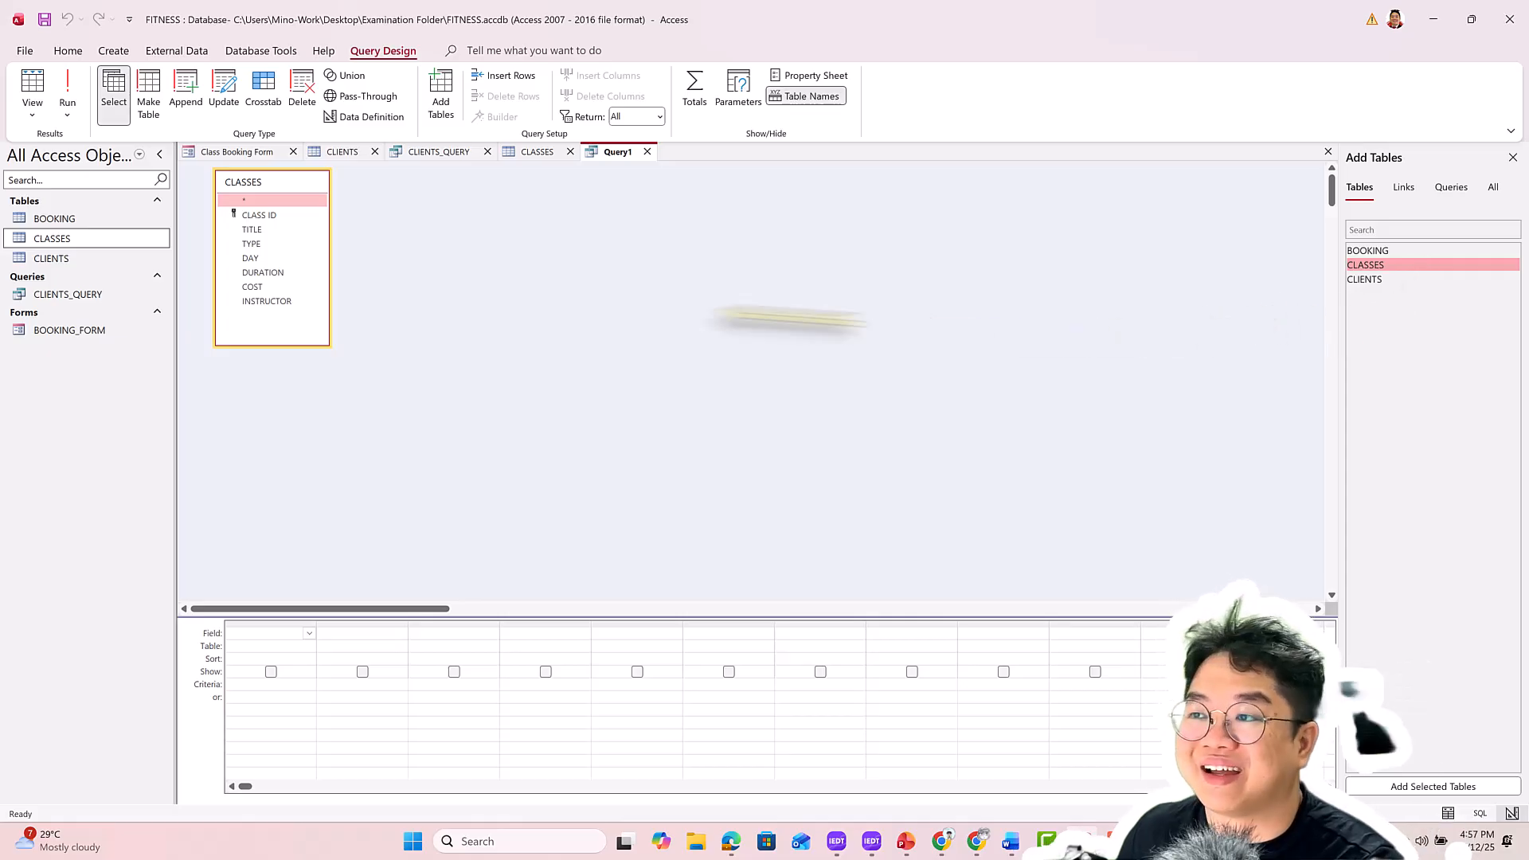
pyautogui.moveTo(243, 182); pyautogui.dragTo(367, 226)
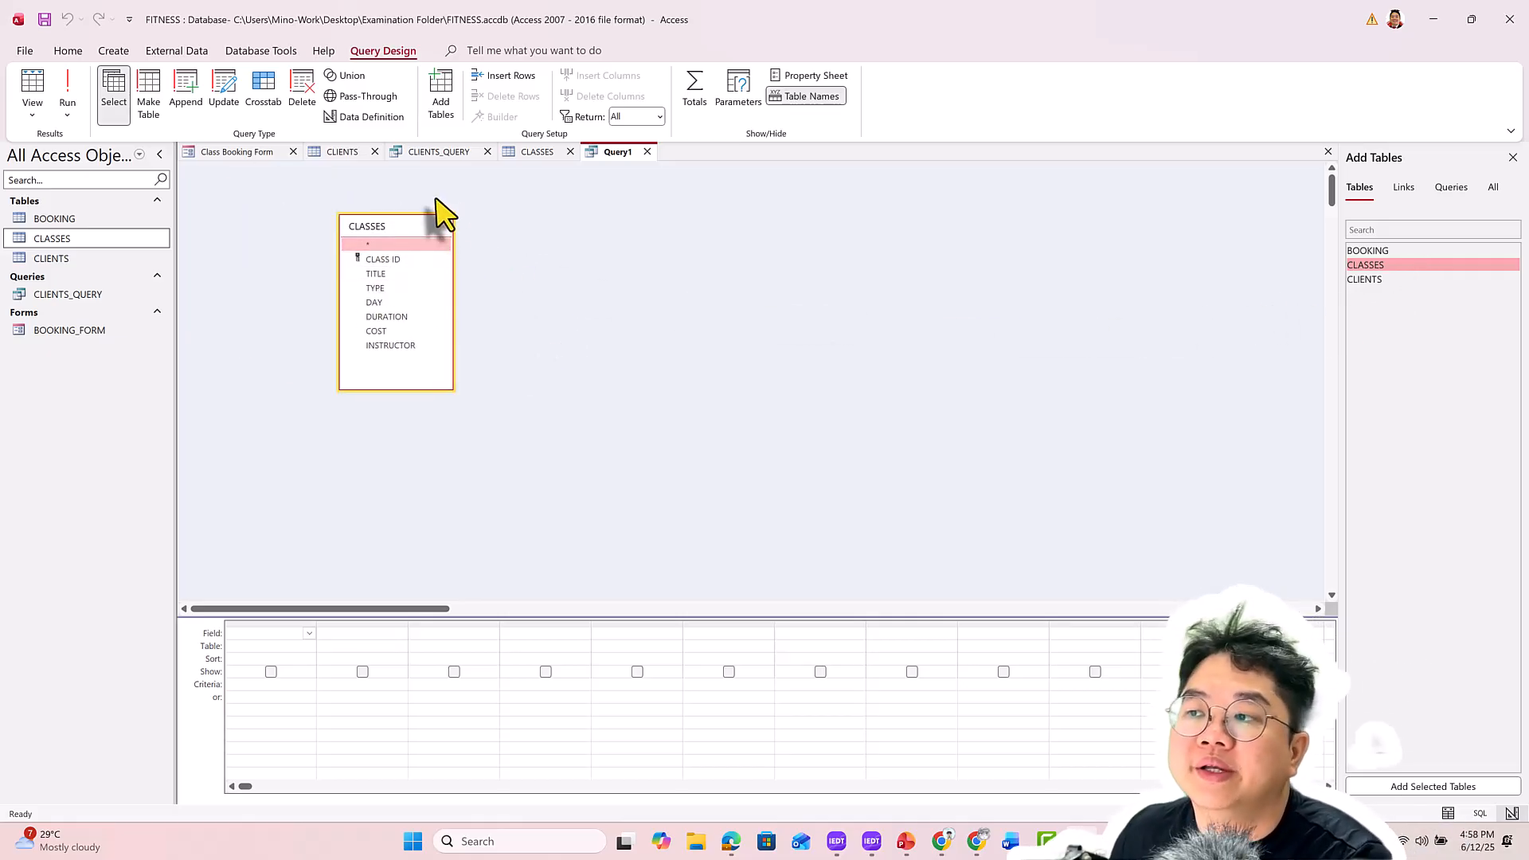
# Add INSTRUCTOR and COST to the query with the task's instructor name and 6 as criteria, and test-run it
pyautogui.doubleClick(402, 345)
pyautogui.doubleClick(386, 330)
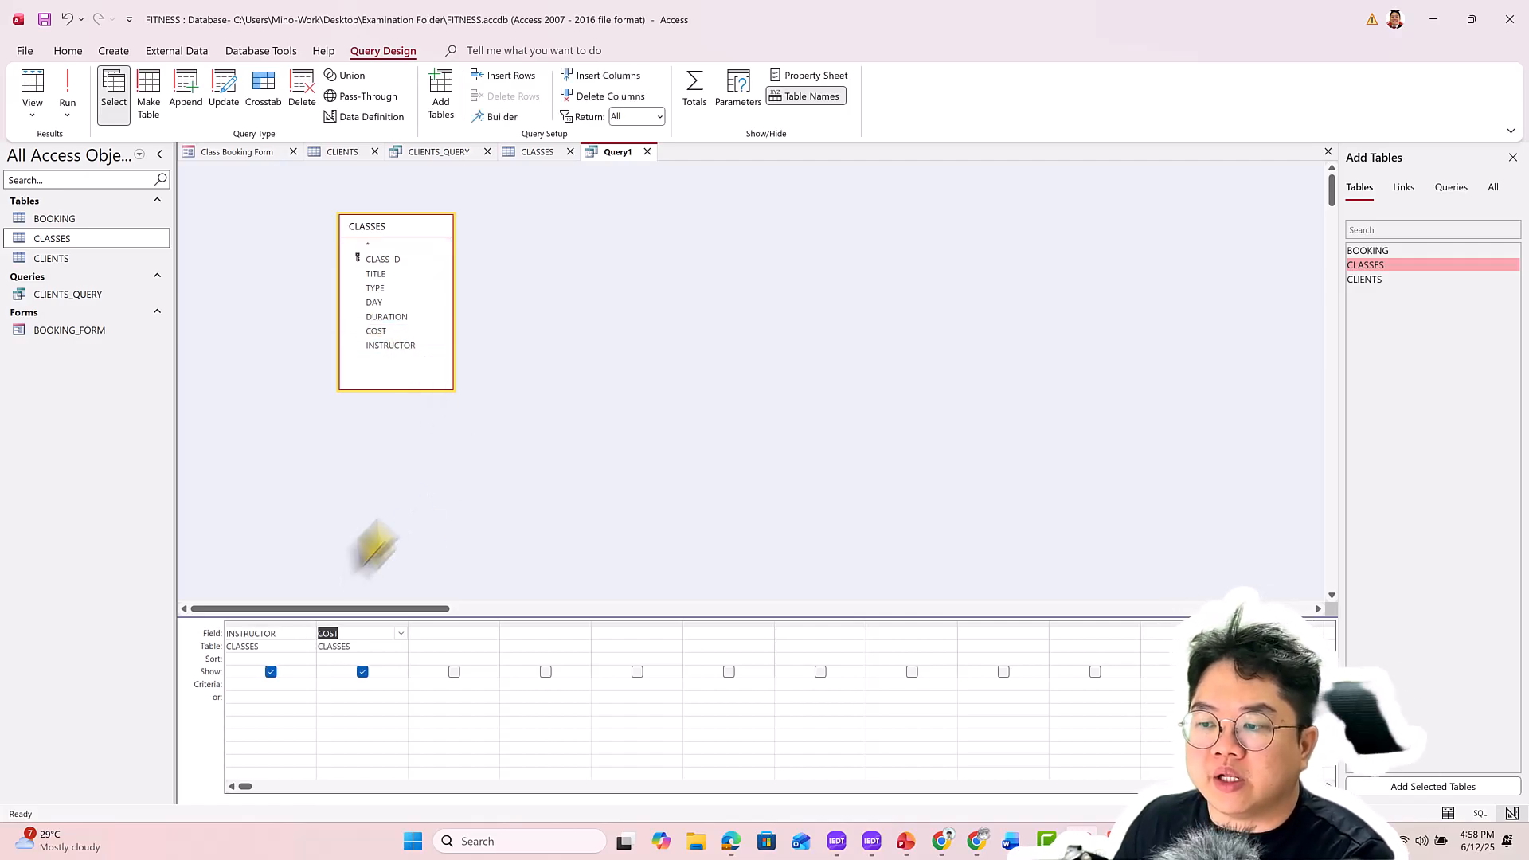
pyautogui.click(305, 685)
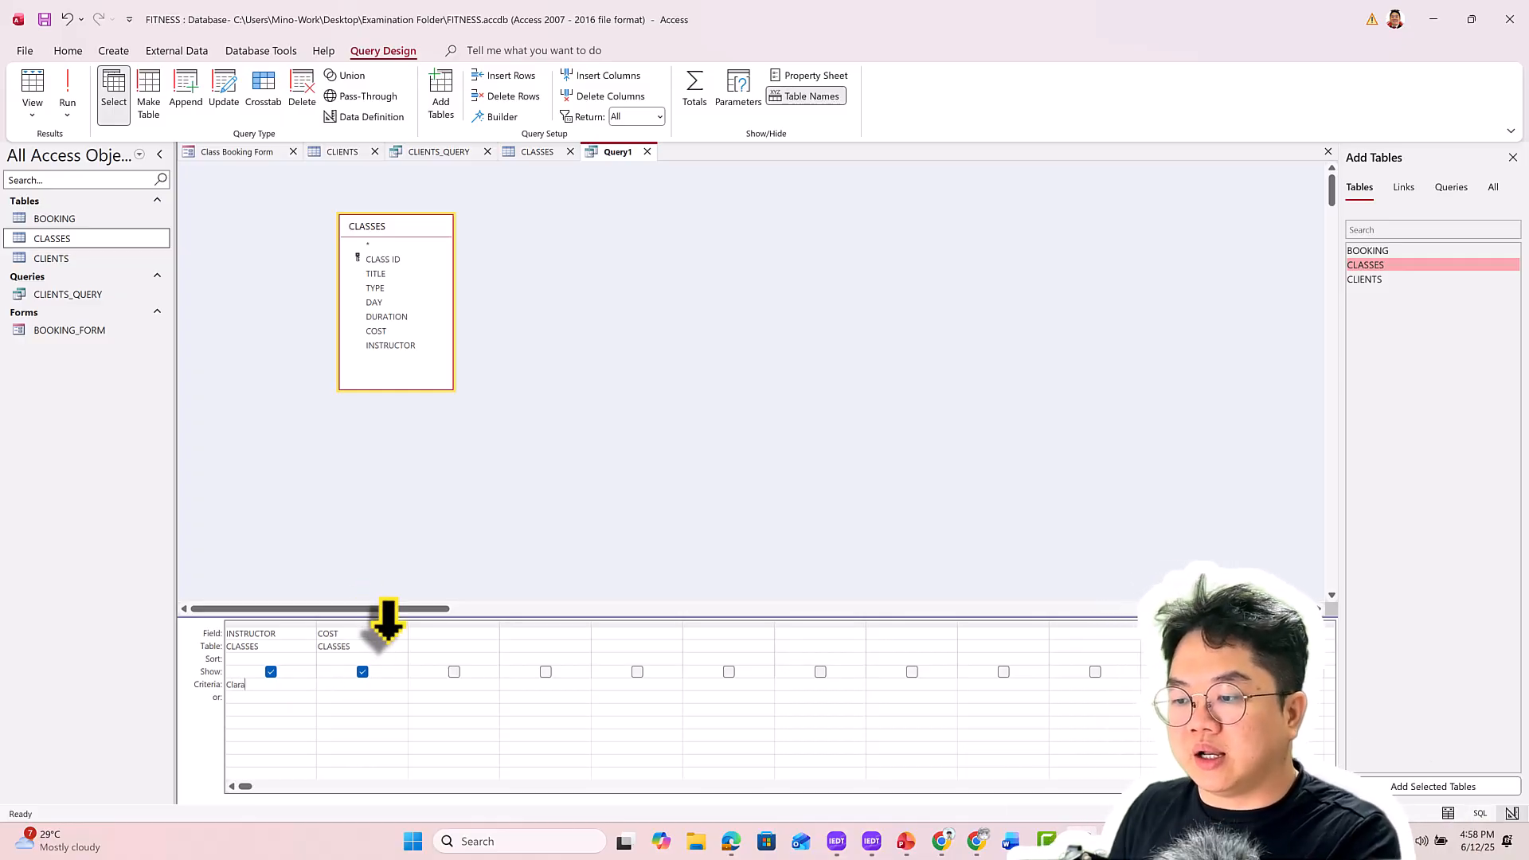
pyautogui.click(386, 684)
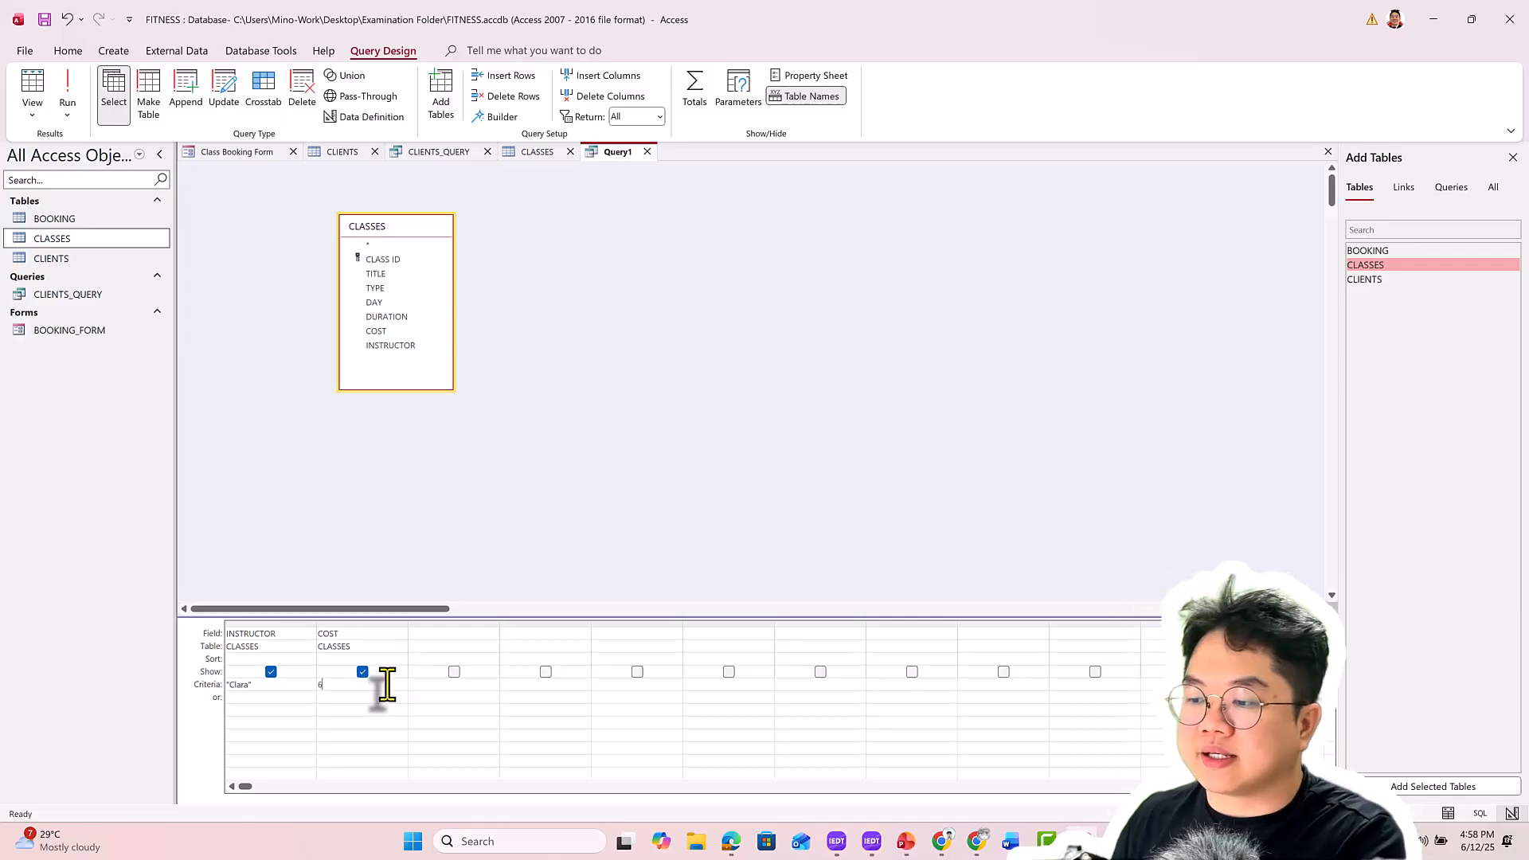
pyautogui.click(375, 647)
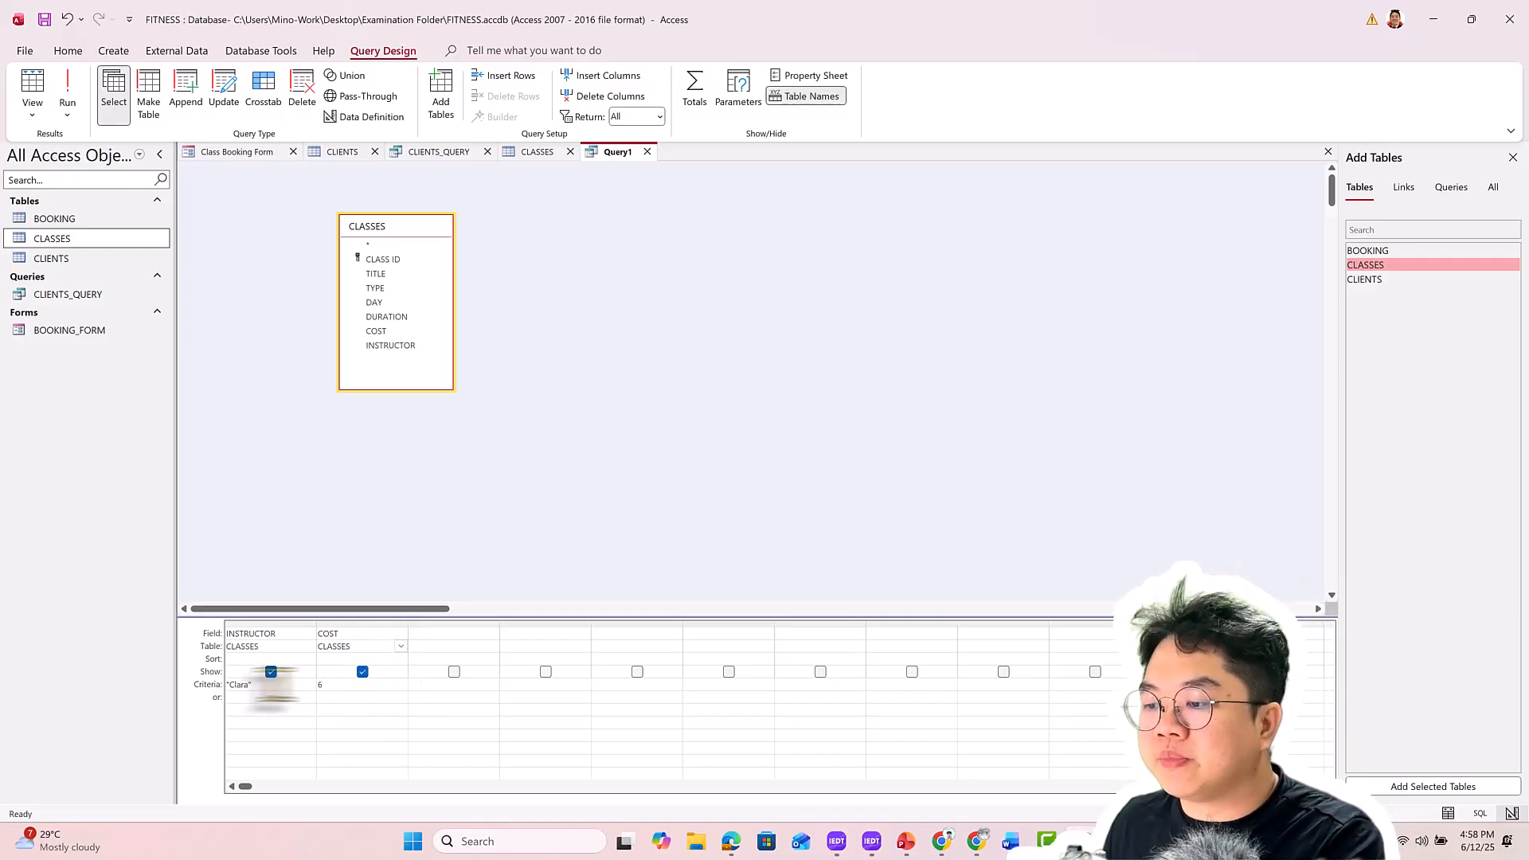
pyautogui.click(68, 94)
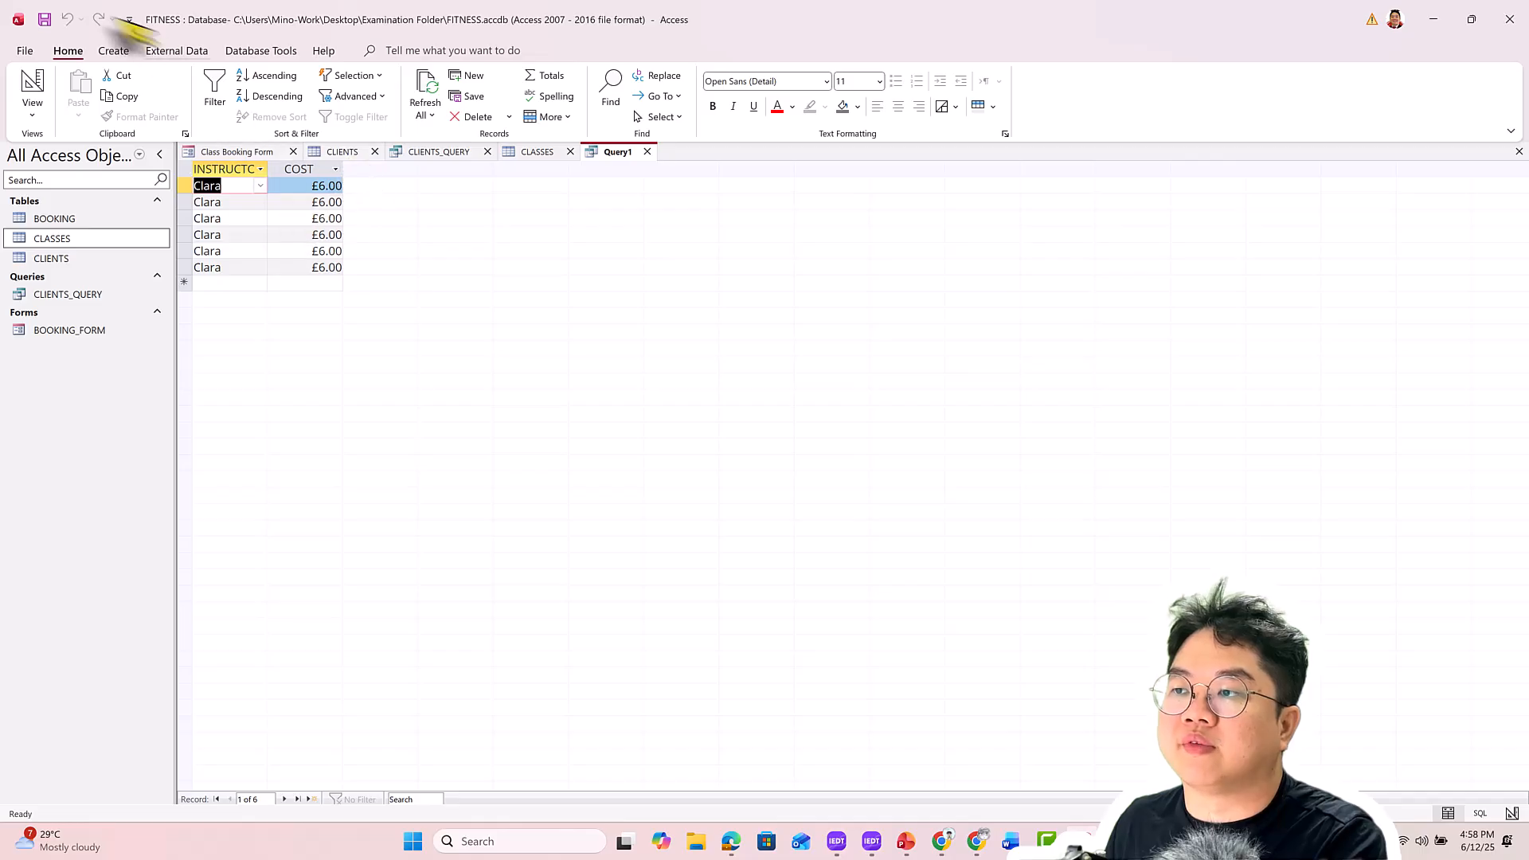
pyautogui.click(39, 99)
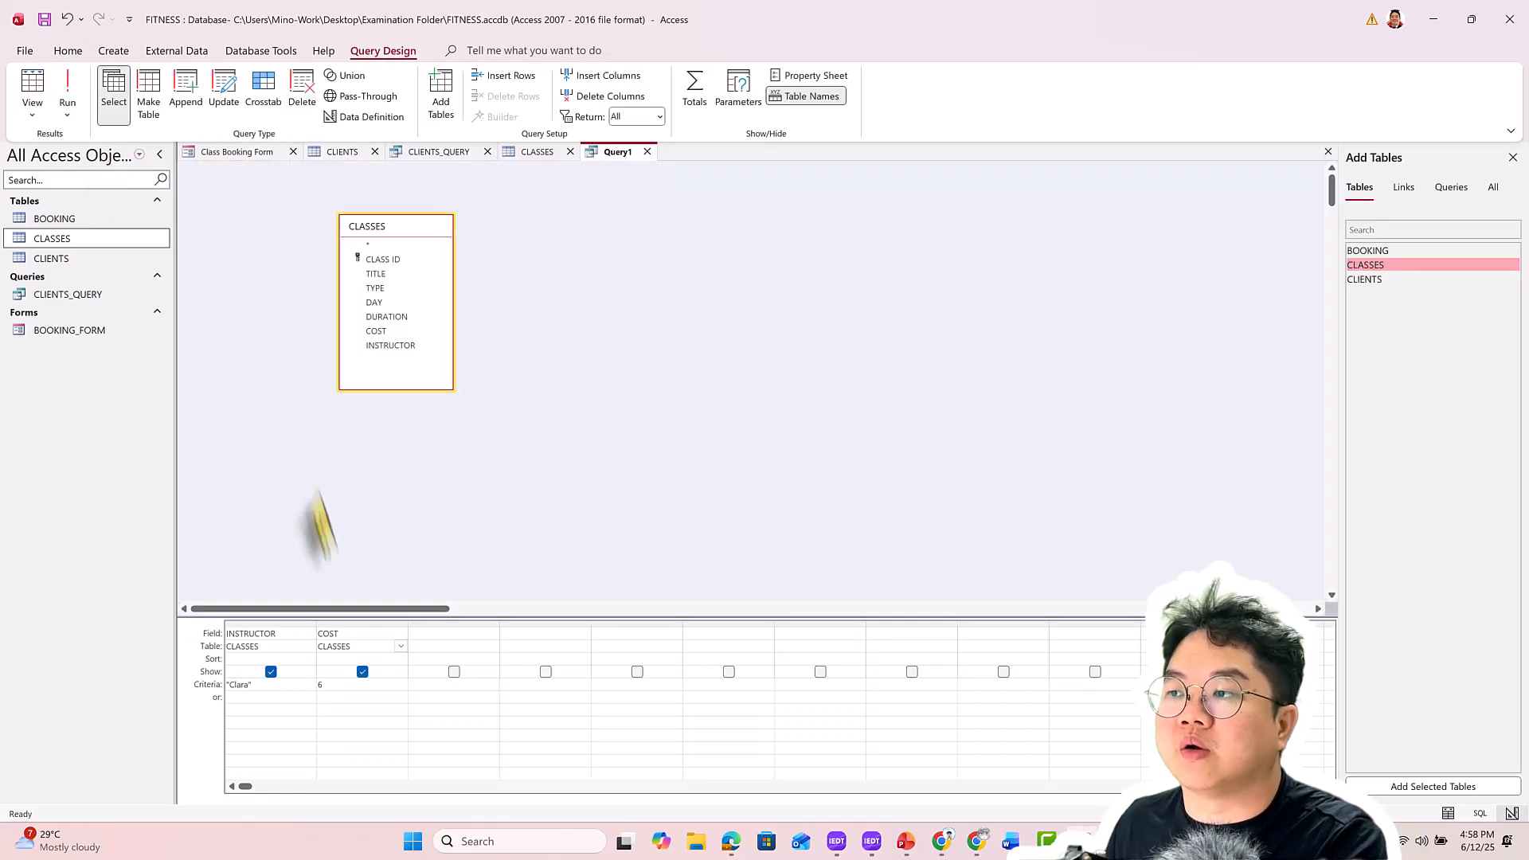
# Check the exam paper's field order, add CLASS ID, DAY, TITLE and TYPE, and hide INSTRUCTOR and COST from the results
pyautogui.click(733, 760)
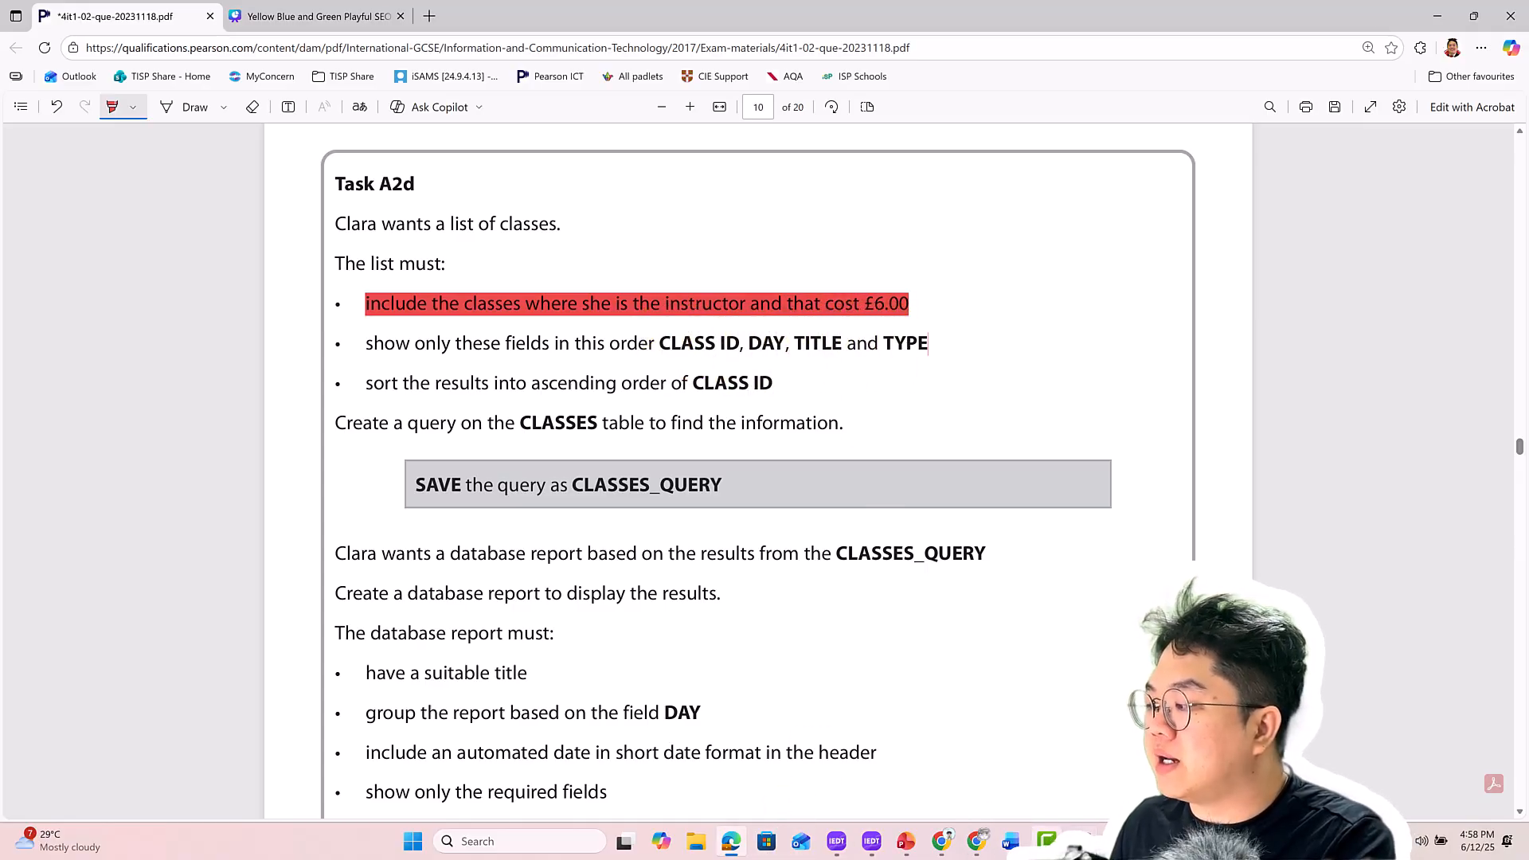
pyautogui.click(1081, 841)
pyautogui.doubleClick(414, 262)
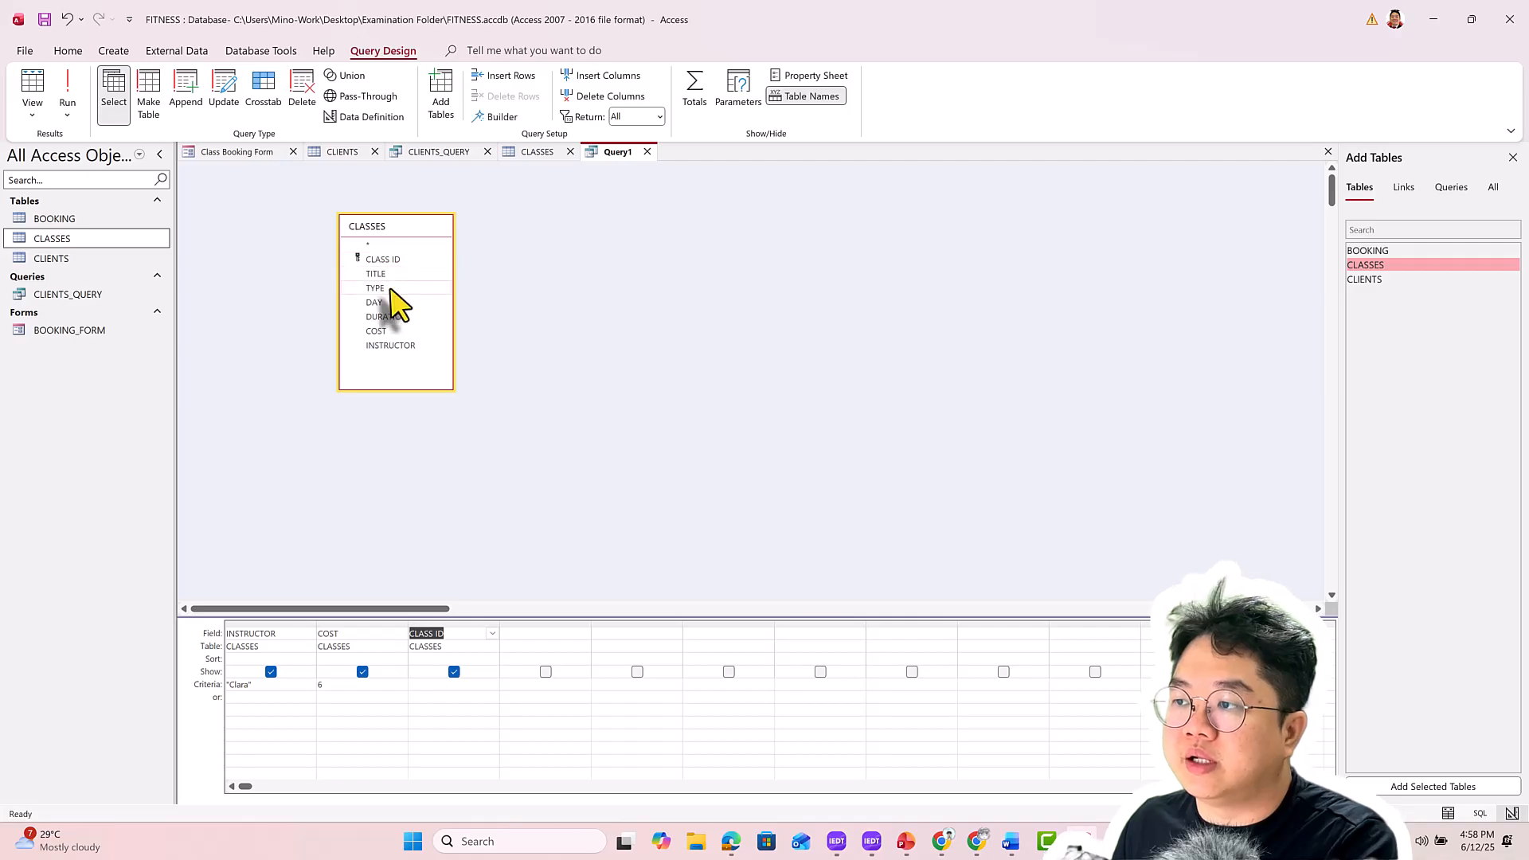
pyautogui.doubleClick(377, 302)
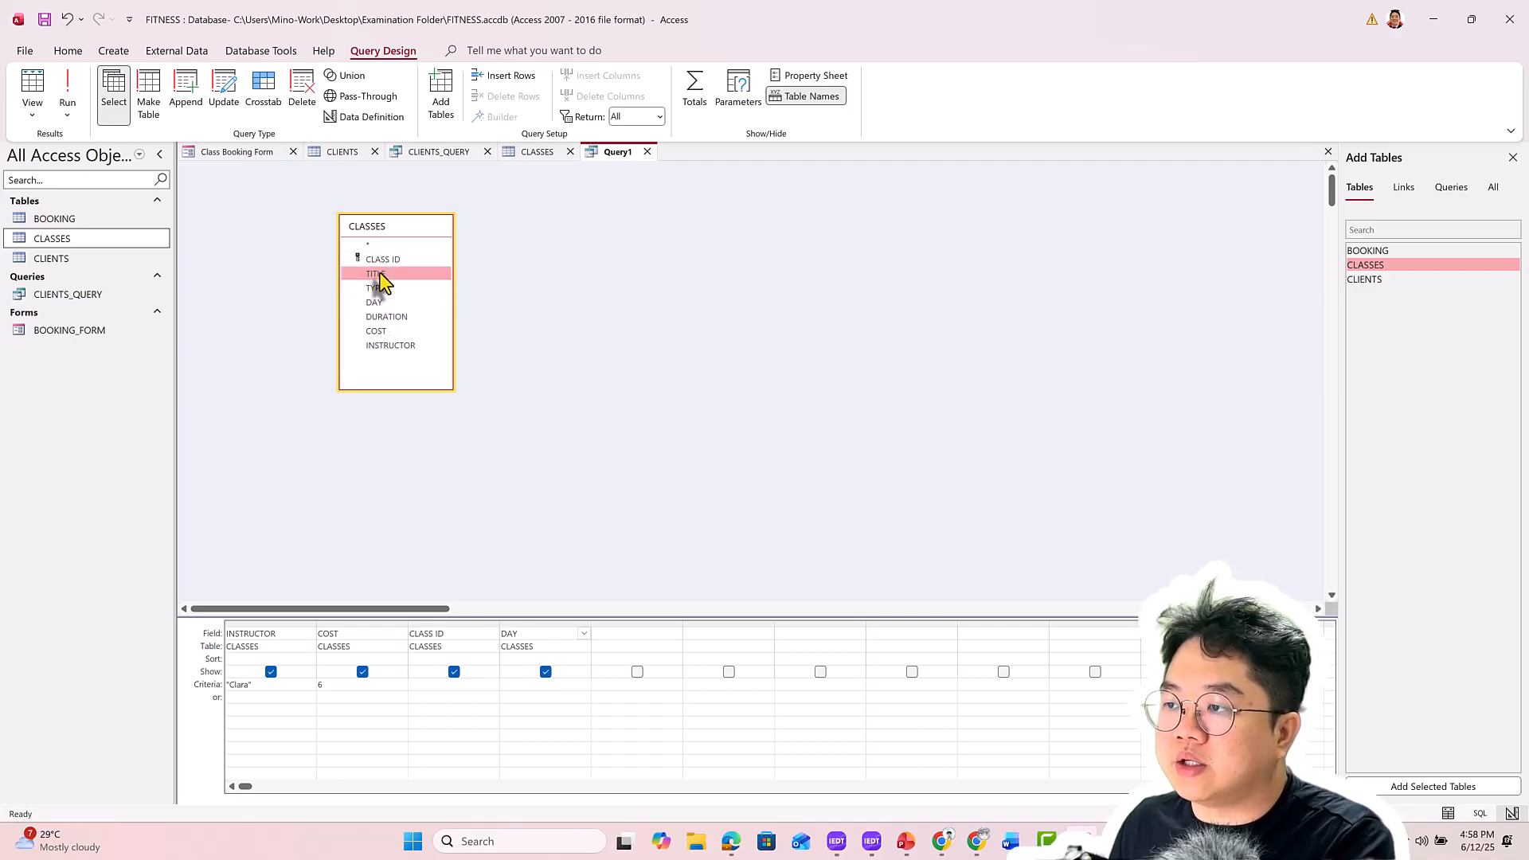
pyautogui.doubleClick(377, 275)
pyautogui.doubleClick(376, 288)
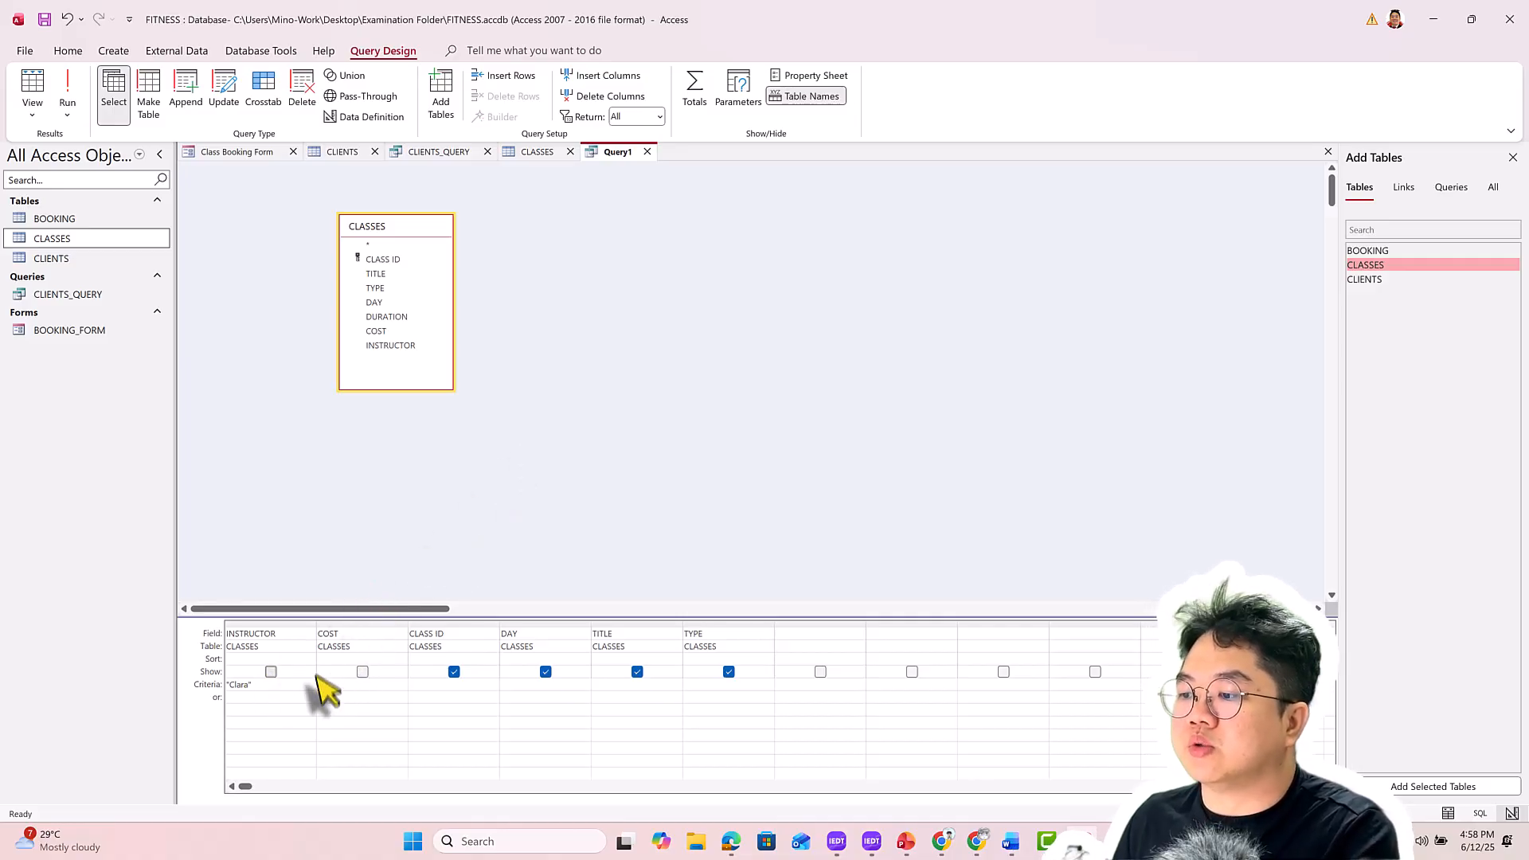
# Sort the query by CLASS ID in ascending order as the exam paper requires and run it to check the results
pyautogui.hotkey('alt', 'Tab')
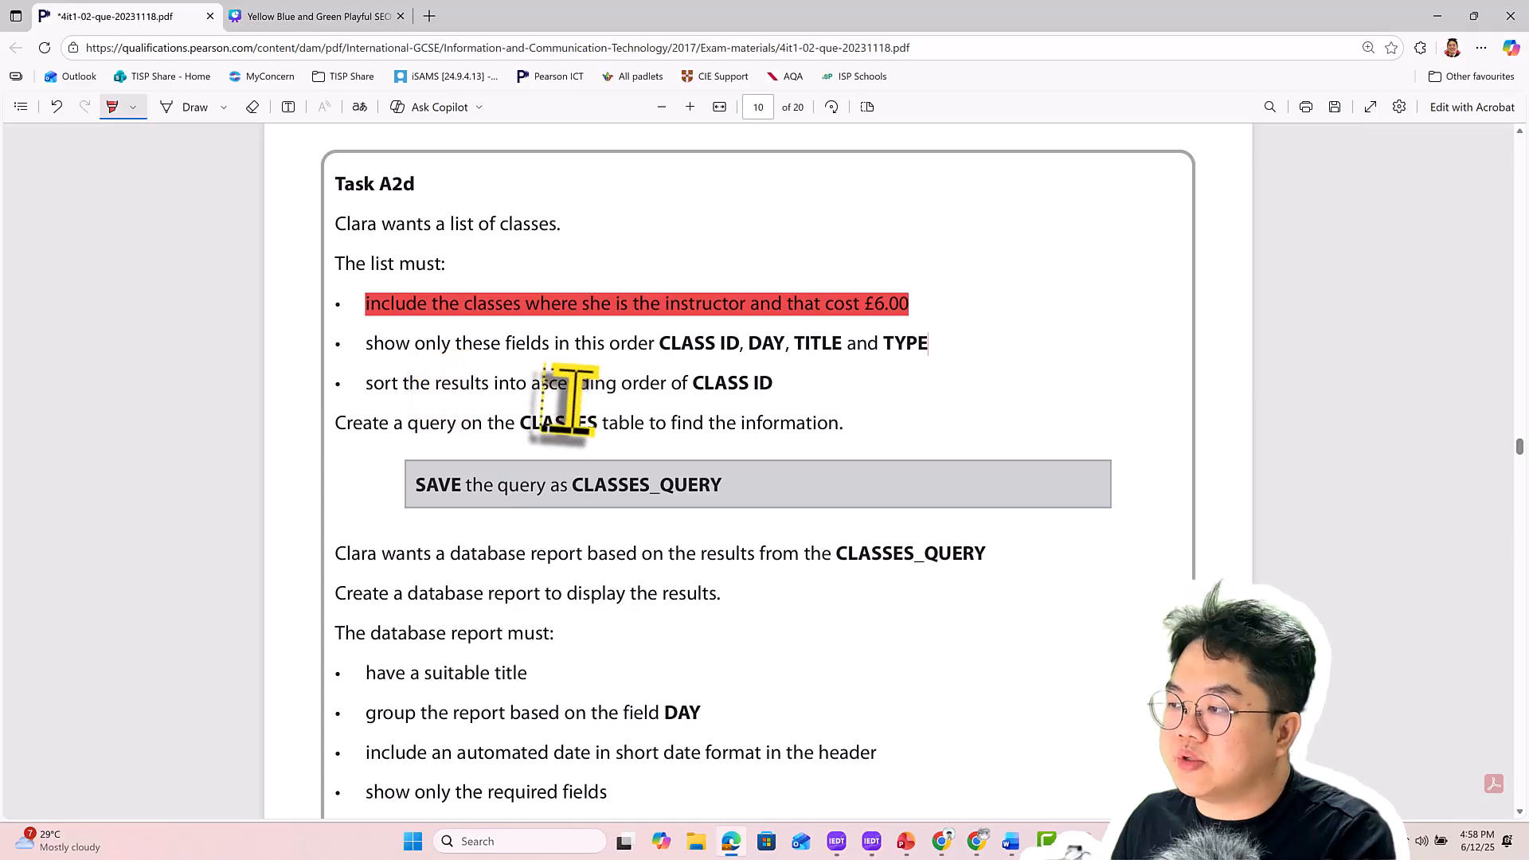
pyautogui.hotkey('alt', 'Tab')
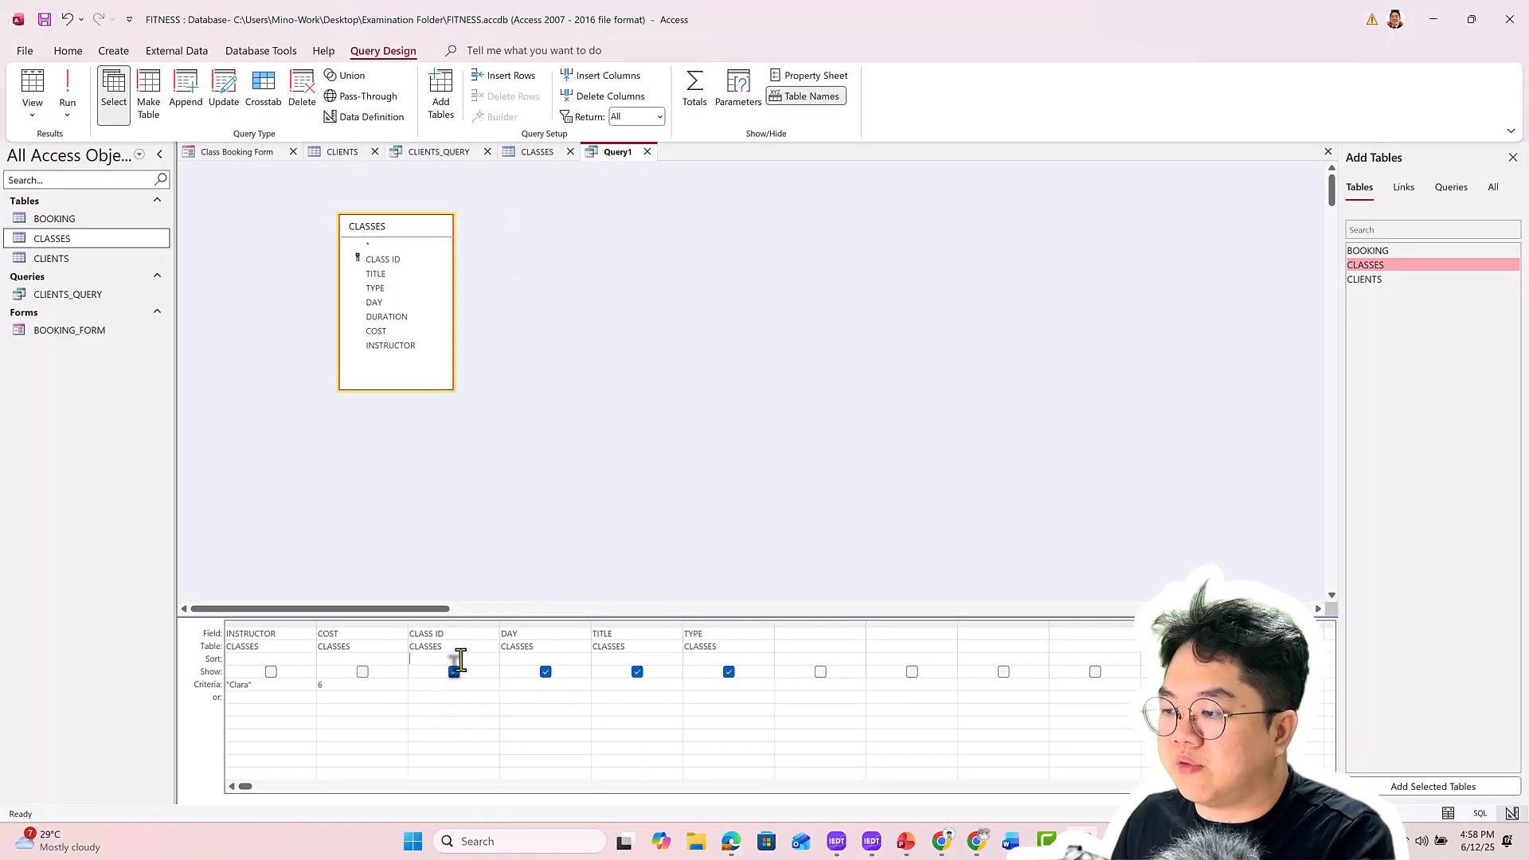
pyautogui.click(493, 659)
pyautogui.click(449, 673)
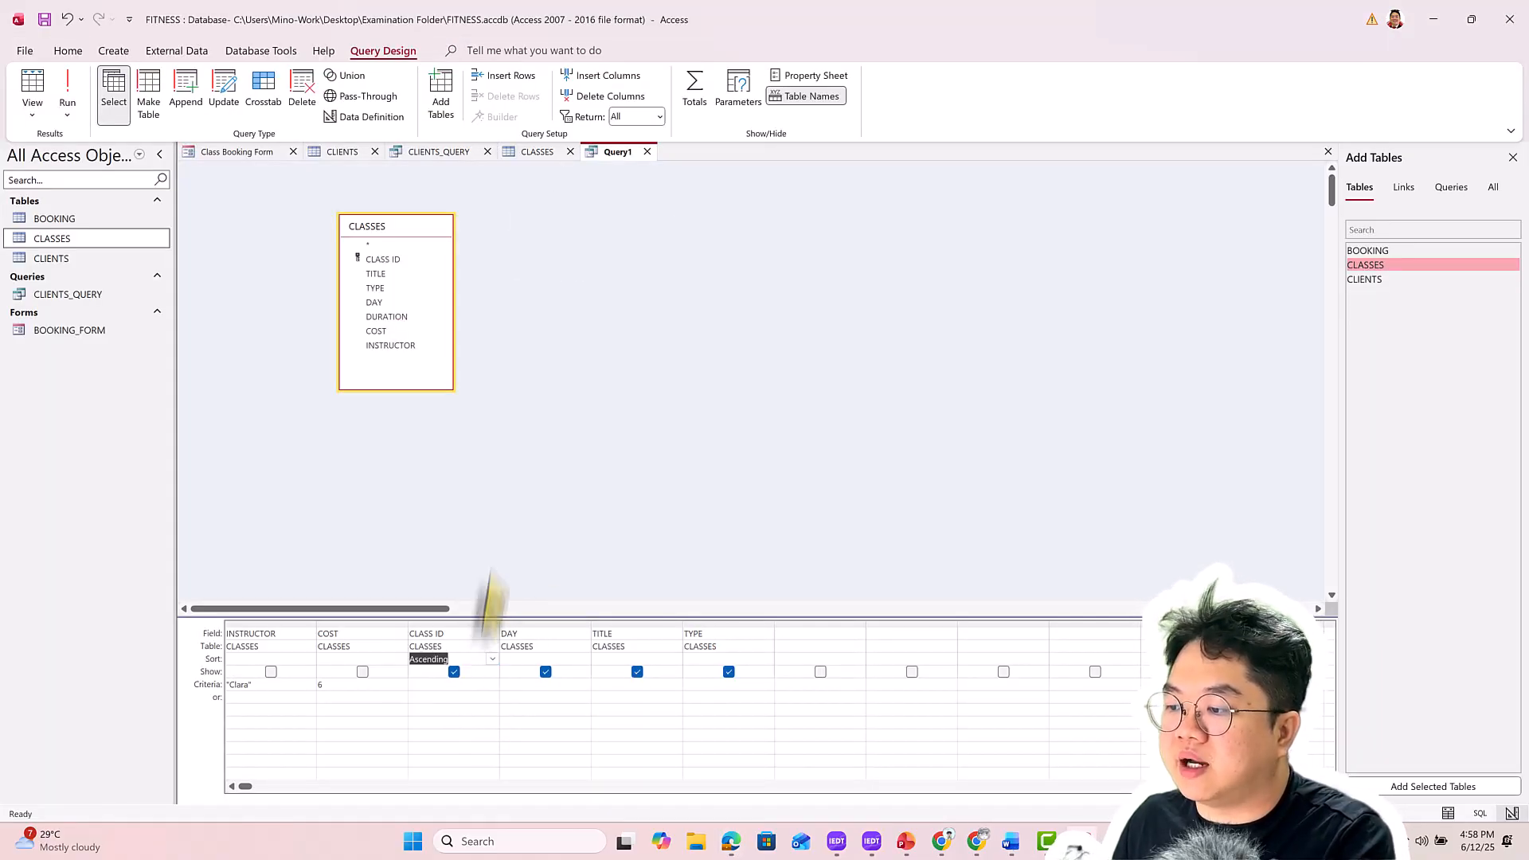
pyautogui.hotkey('alt', 'Tab')
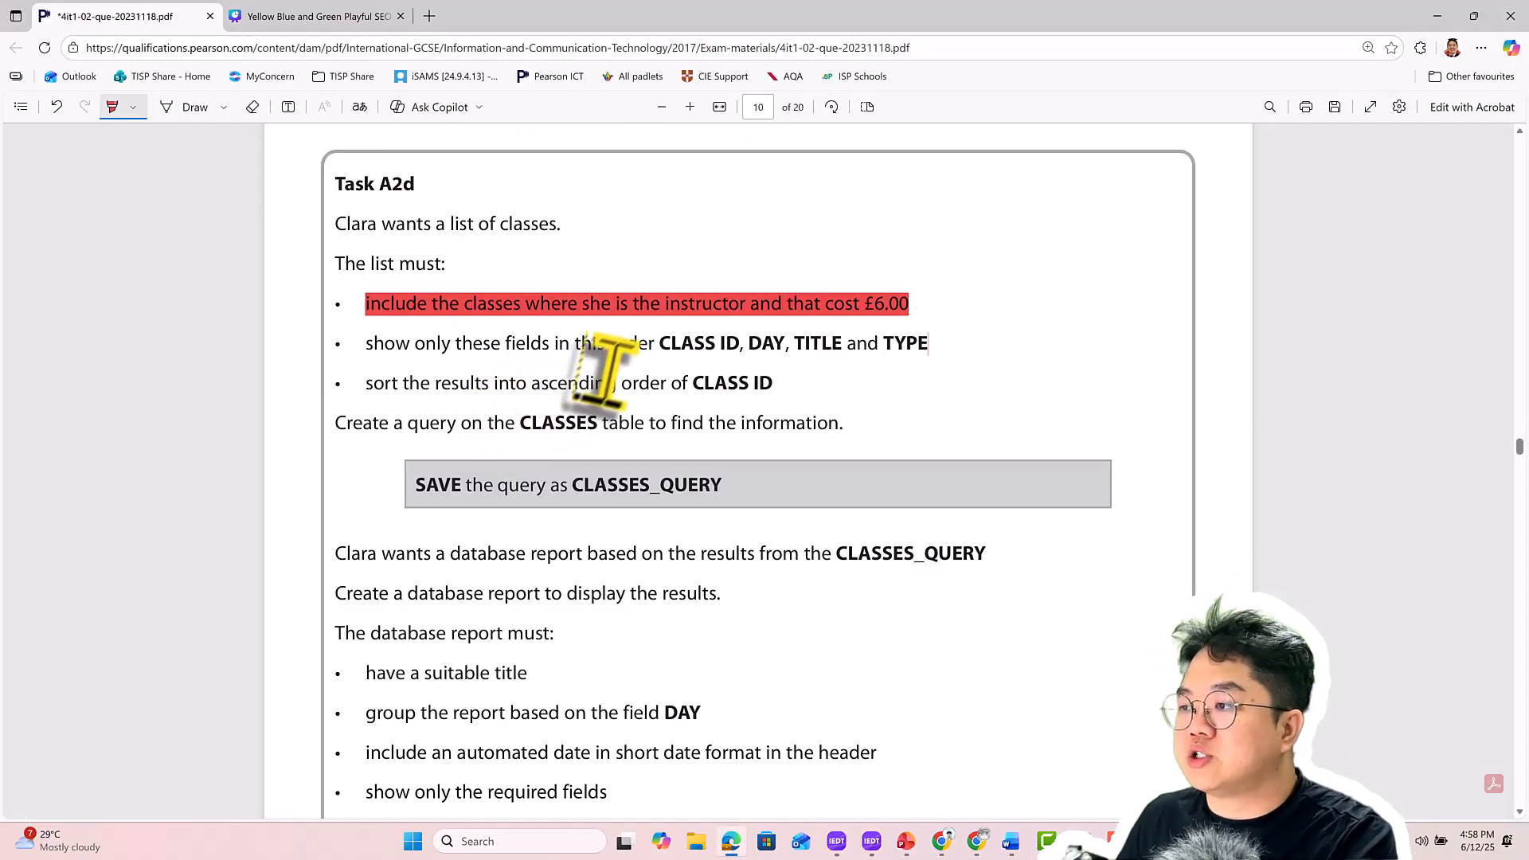
pyautogui.hotkey('alt', 'Tab')
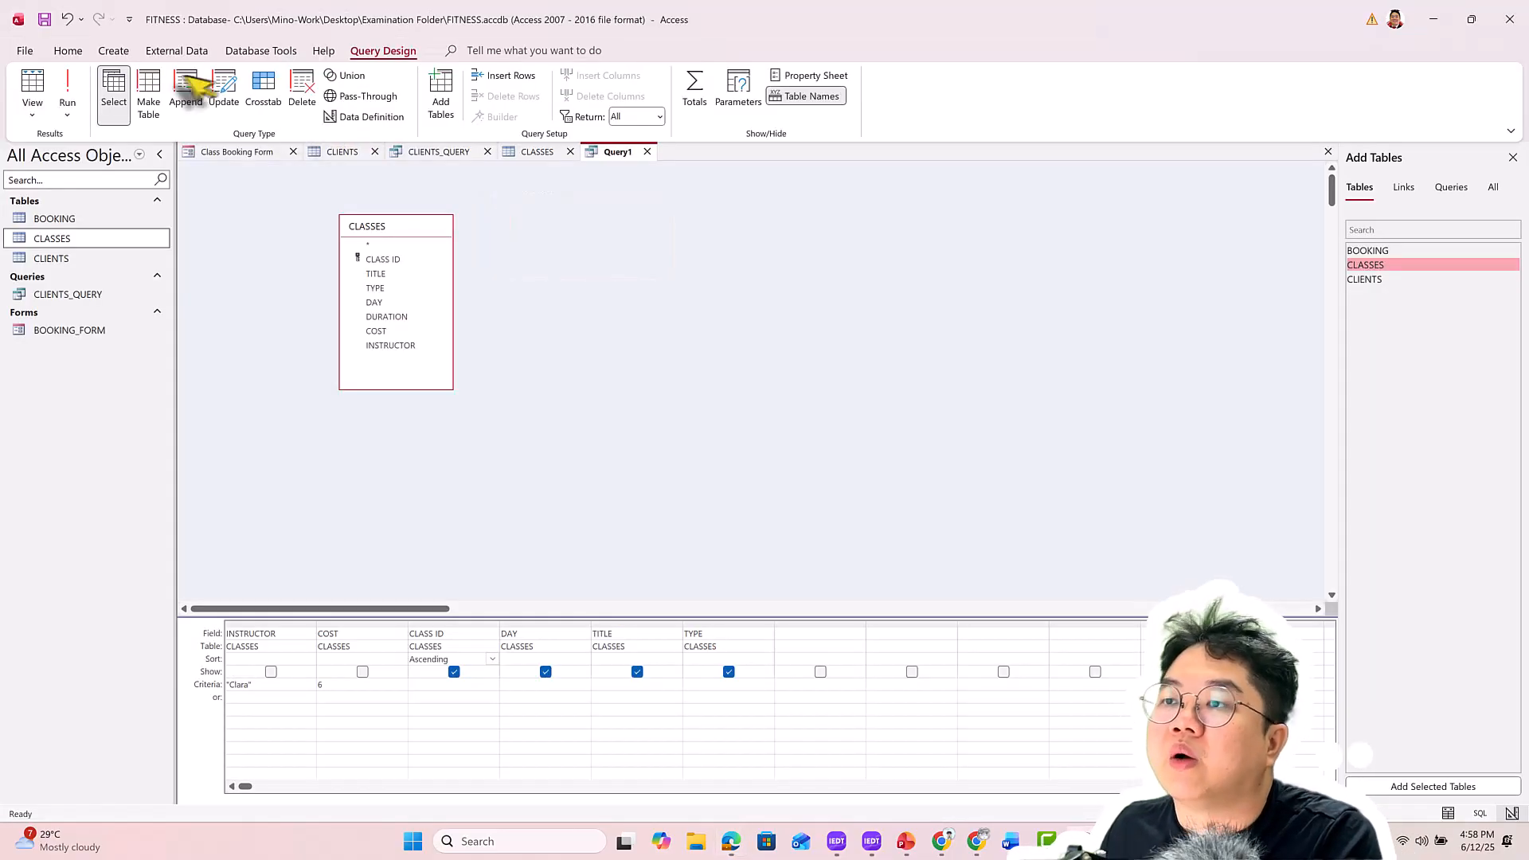
pyautogui.click(72, 87)
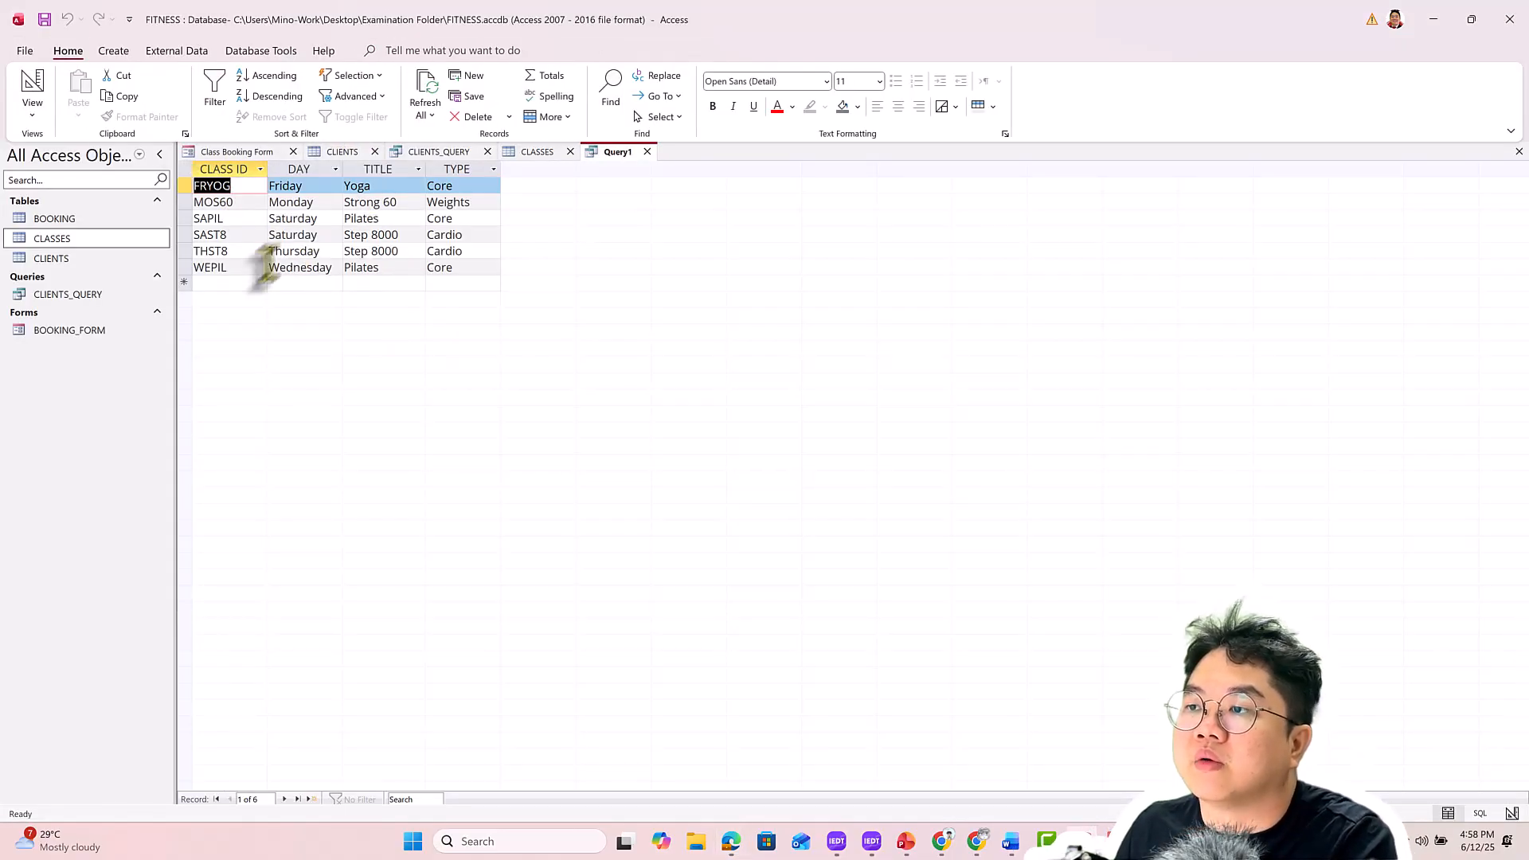
pyautogui.click(32, 88)
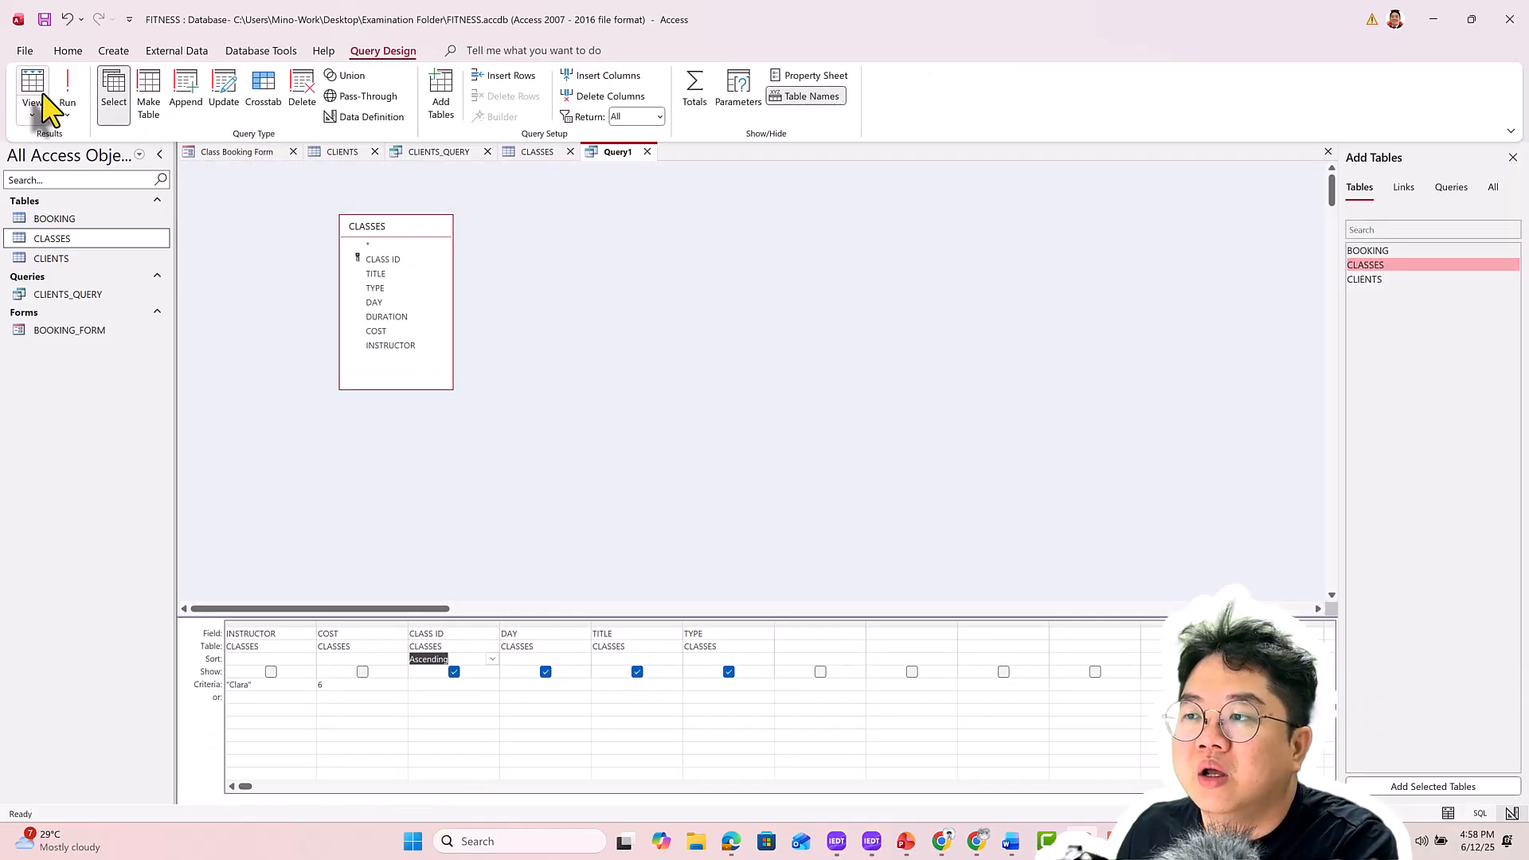
# Temporarily show INSTRUCTOR and COST, run the query to verify both criteria, and hide the two fields again in design view
pyautogui.click(271, 671)
pyautogui.click(362, 671)
pyautogui.click(68, 91)
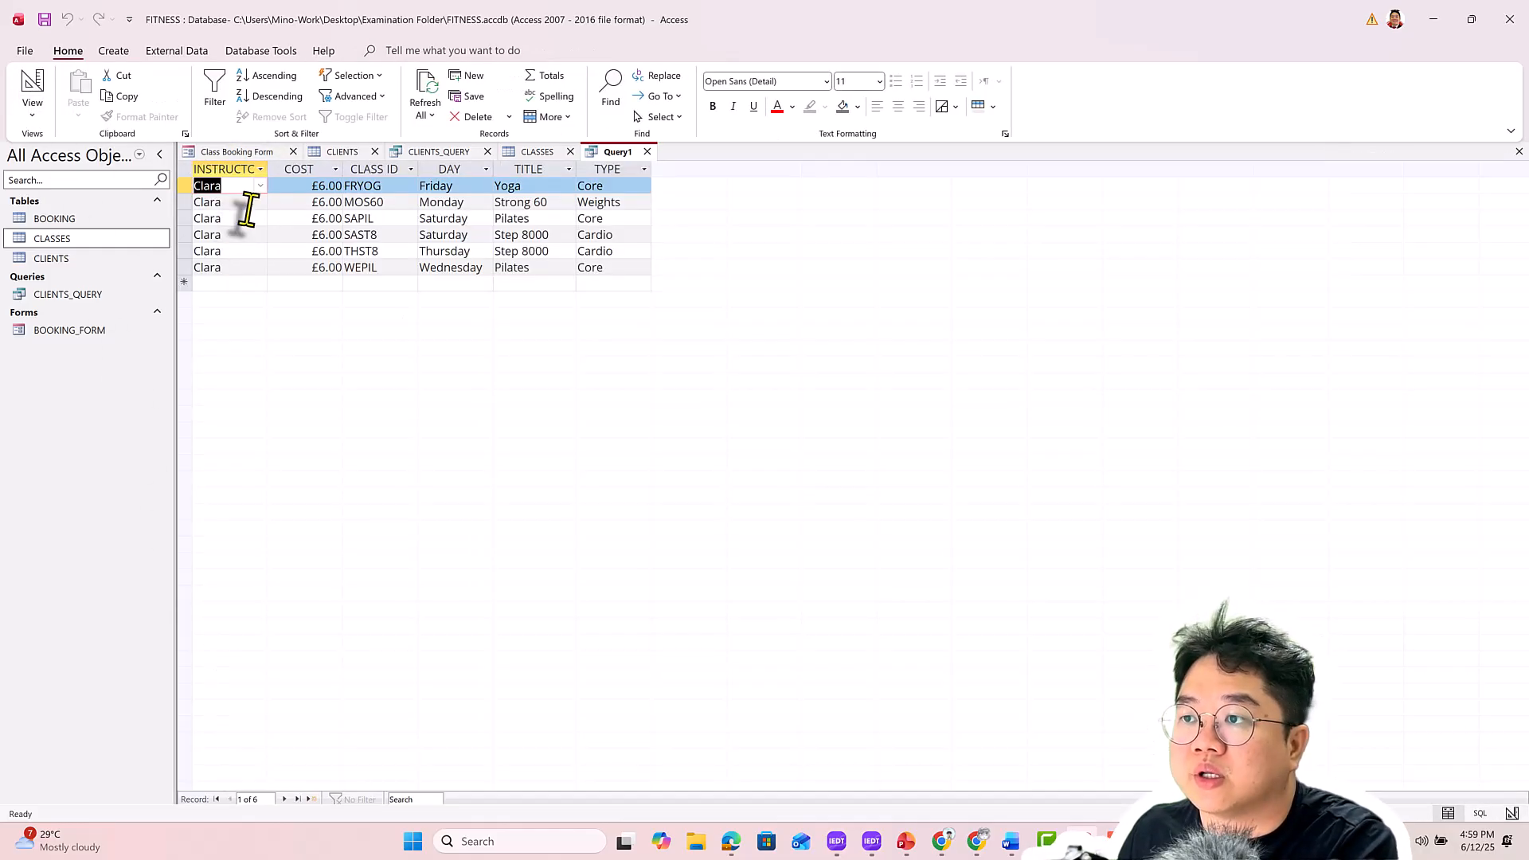
pyautogui.click(30, 117)
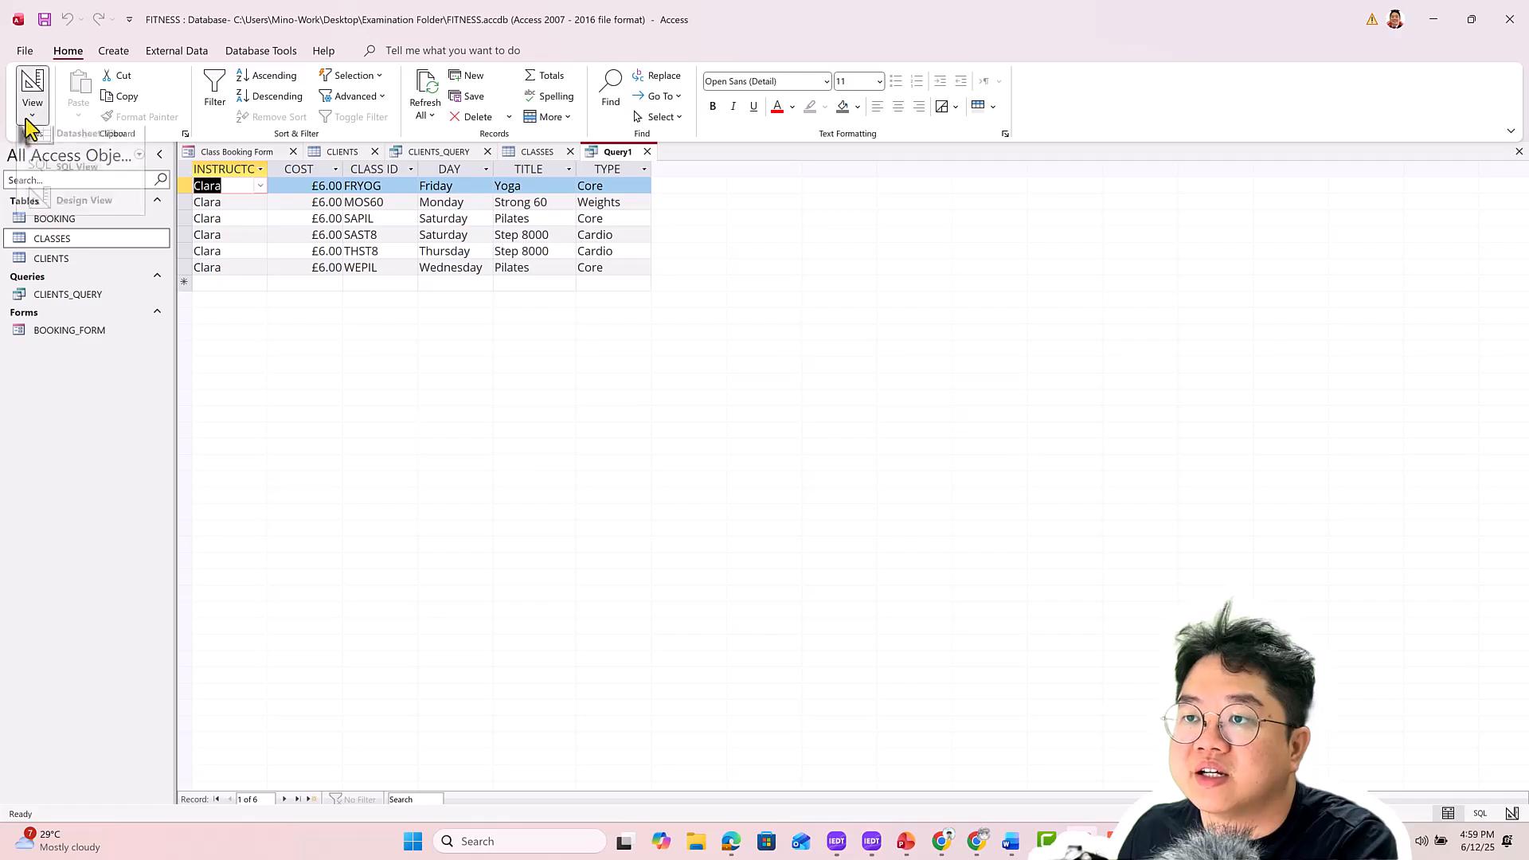
pyautogui.click(36, 217)
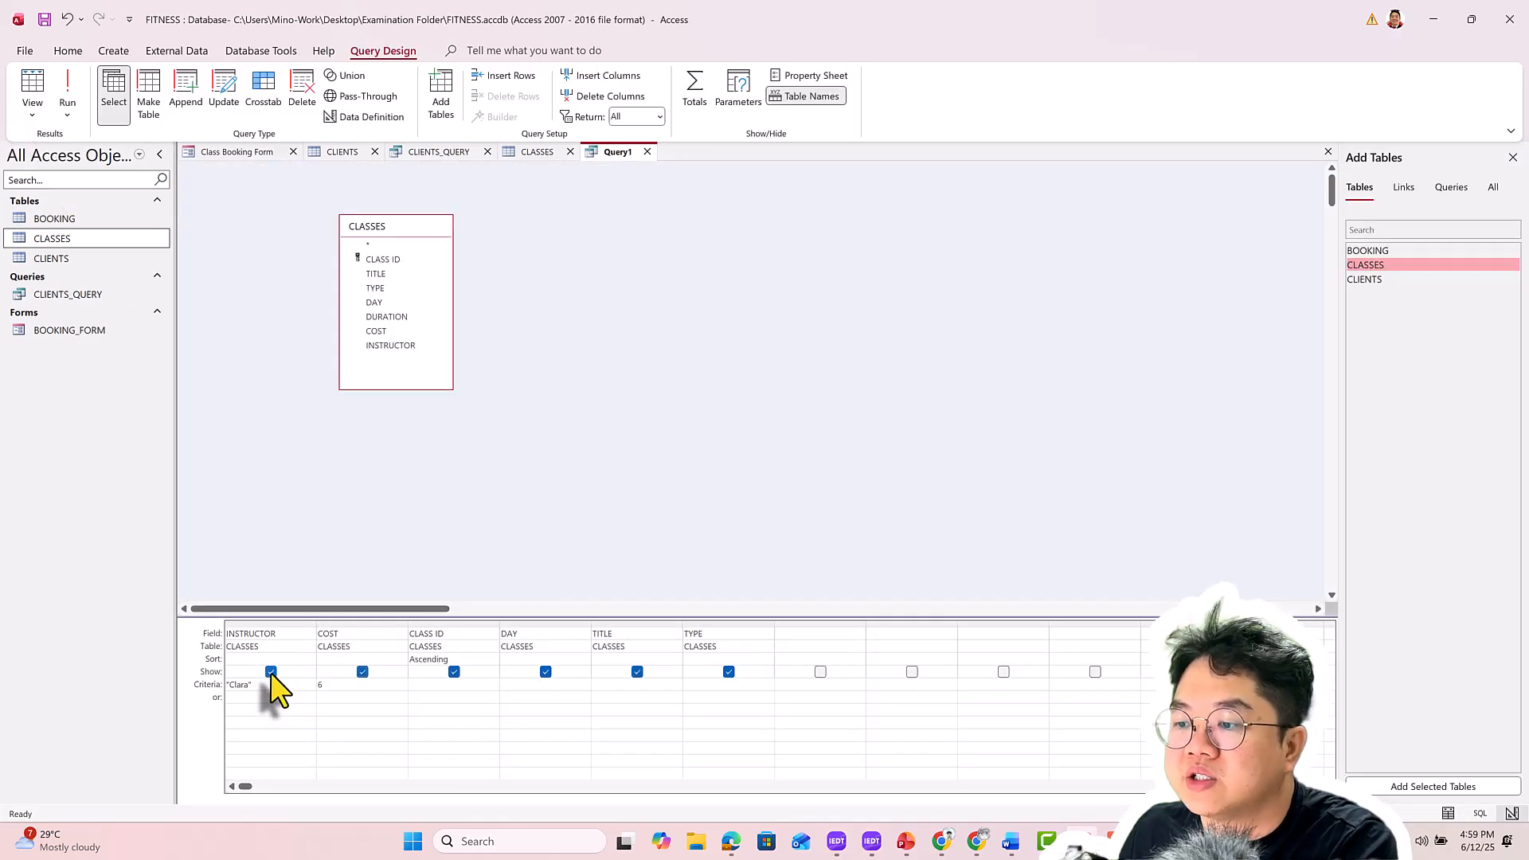
pyautogui.click(270, 672)
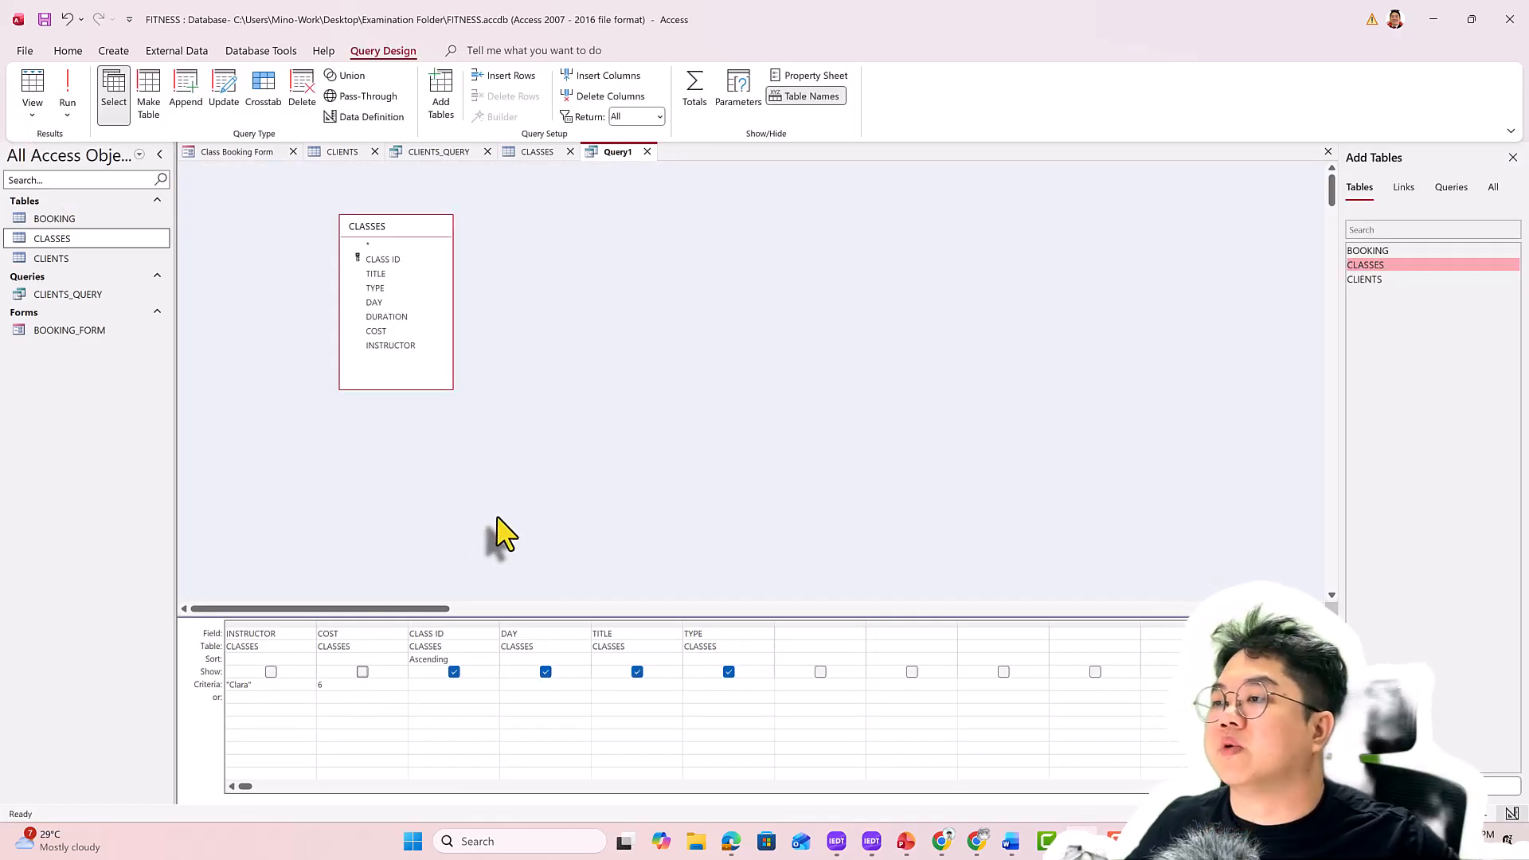
# Check the required query name in the exam paper and save the query as CLASSES_QUERY
pyautogui.hotkey('alt', 'Tab')
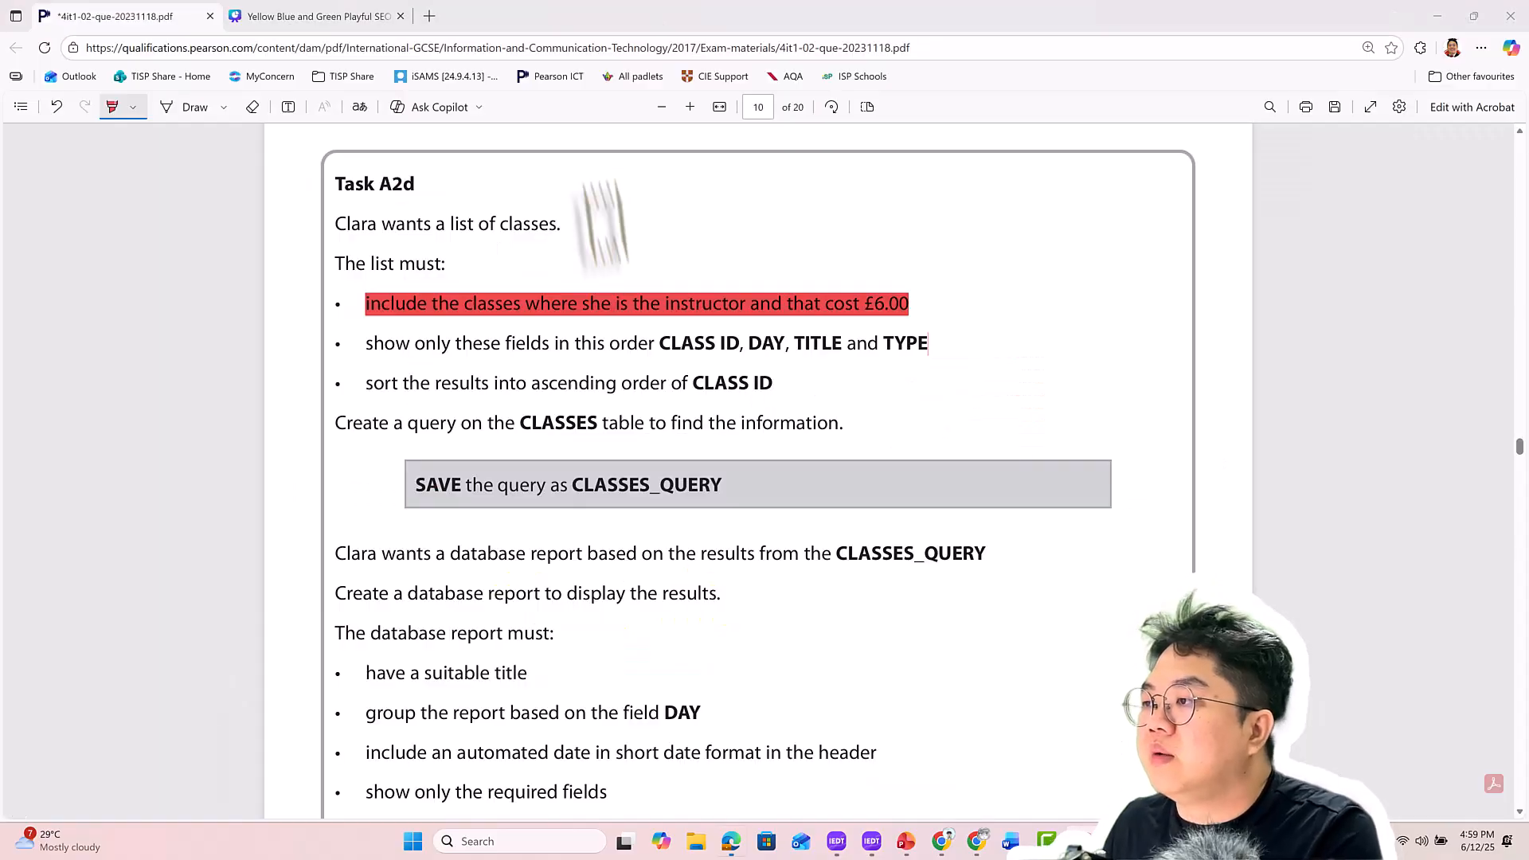
pyautogui.scroll(-2, 624, 375)
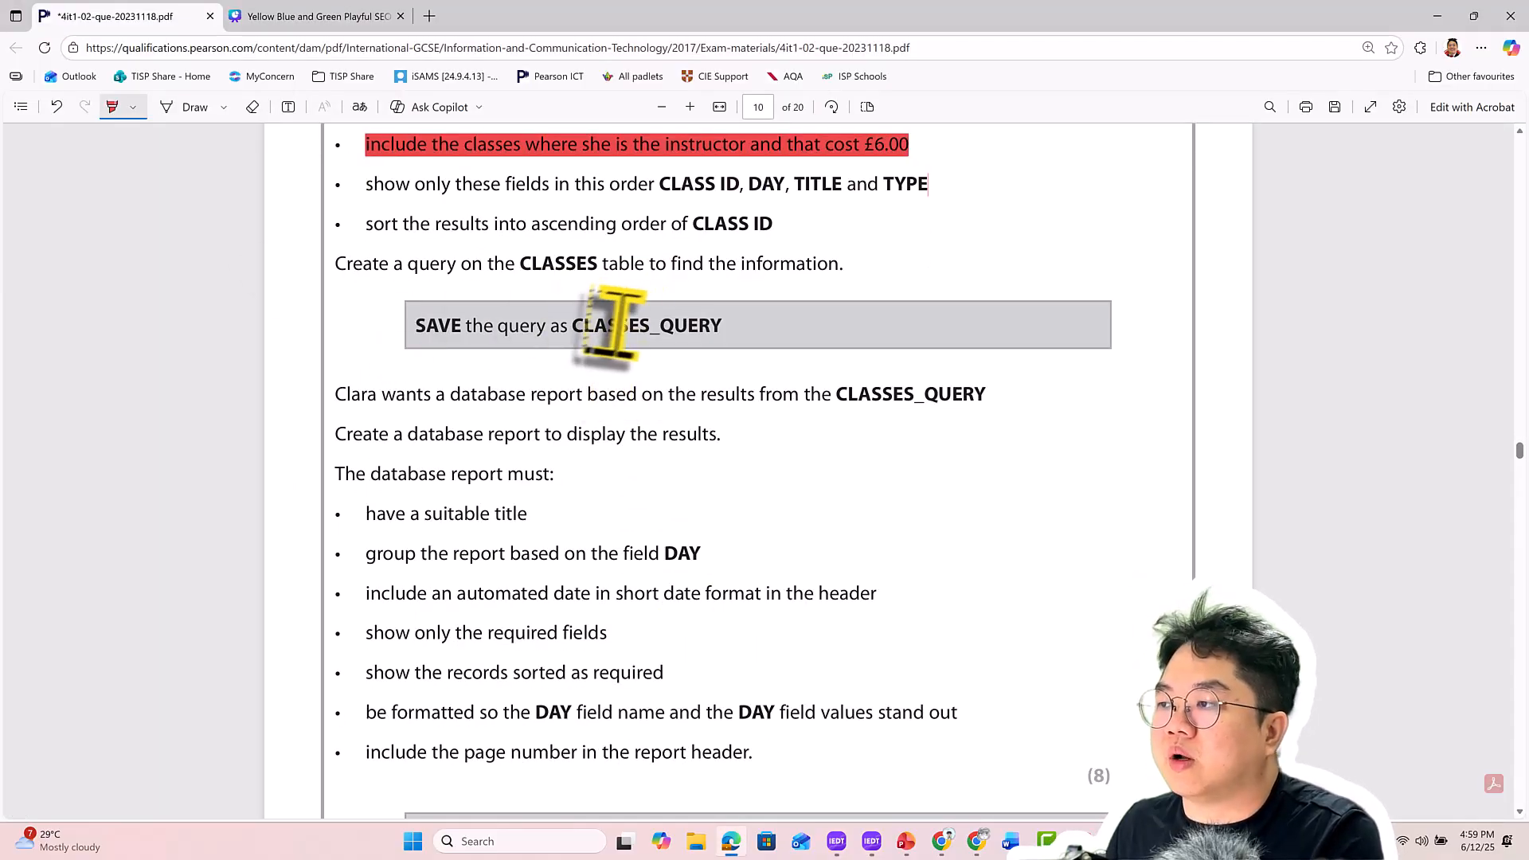
pyautogui.hotkey('alt', 'Tab')
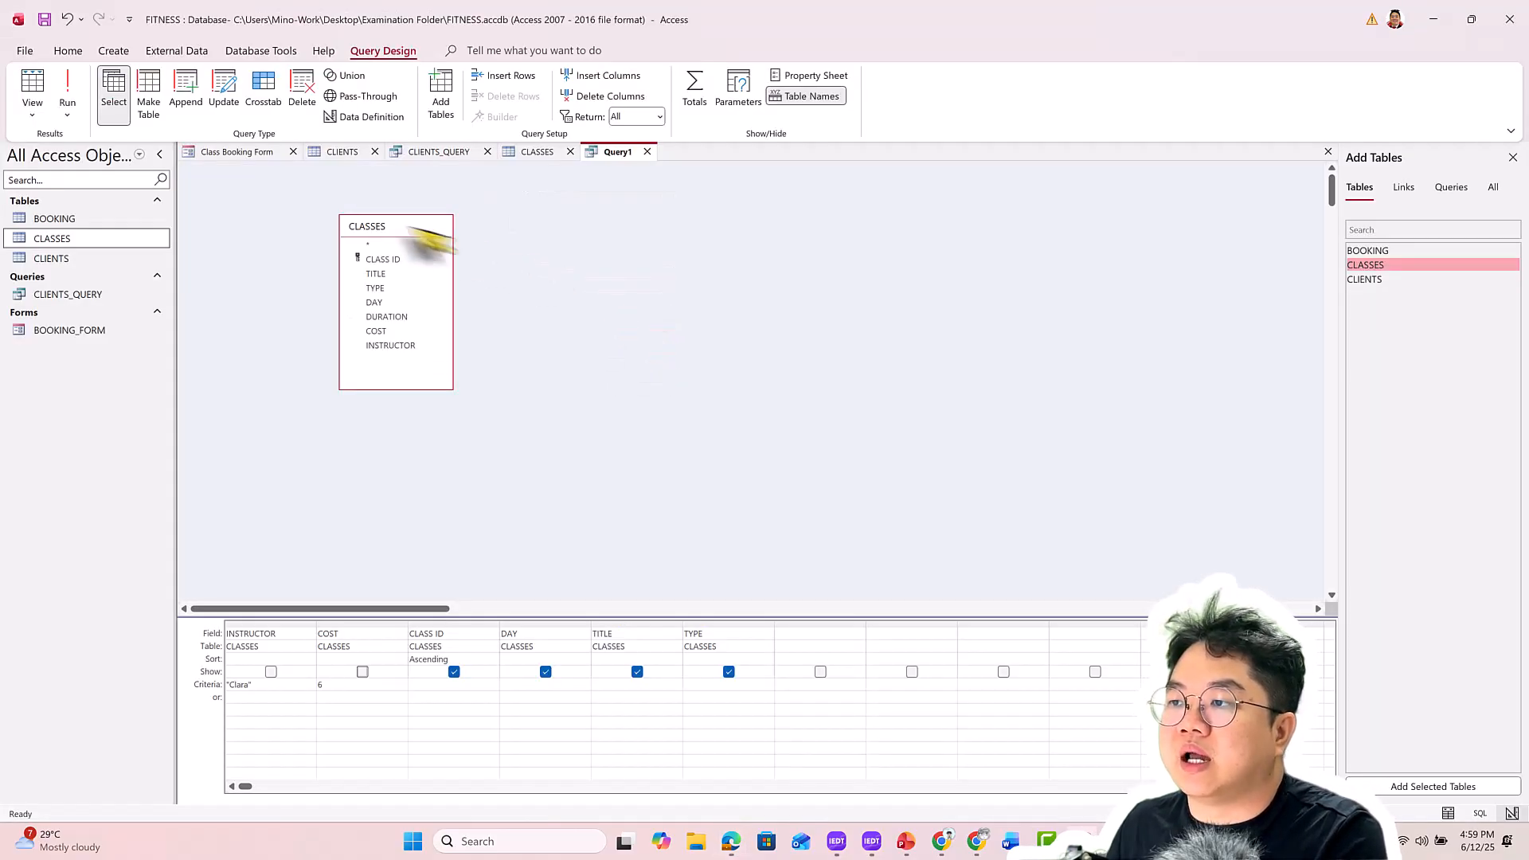
pyautogui.rightClick(618, 155)
pyautogui.click(637, 169)
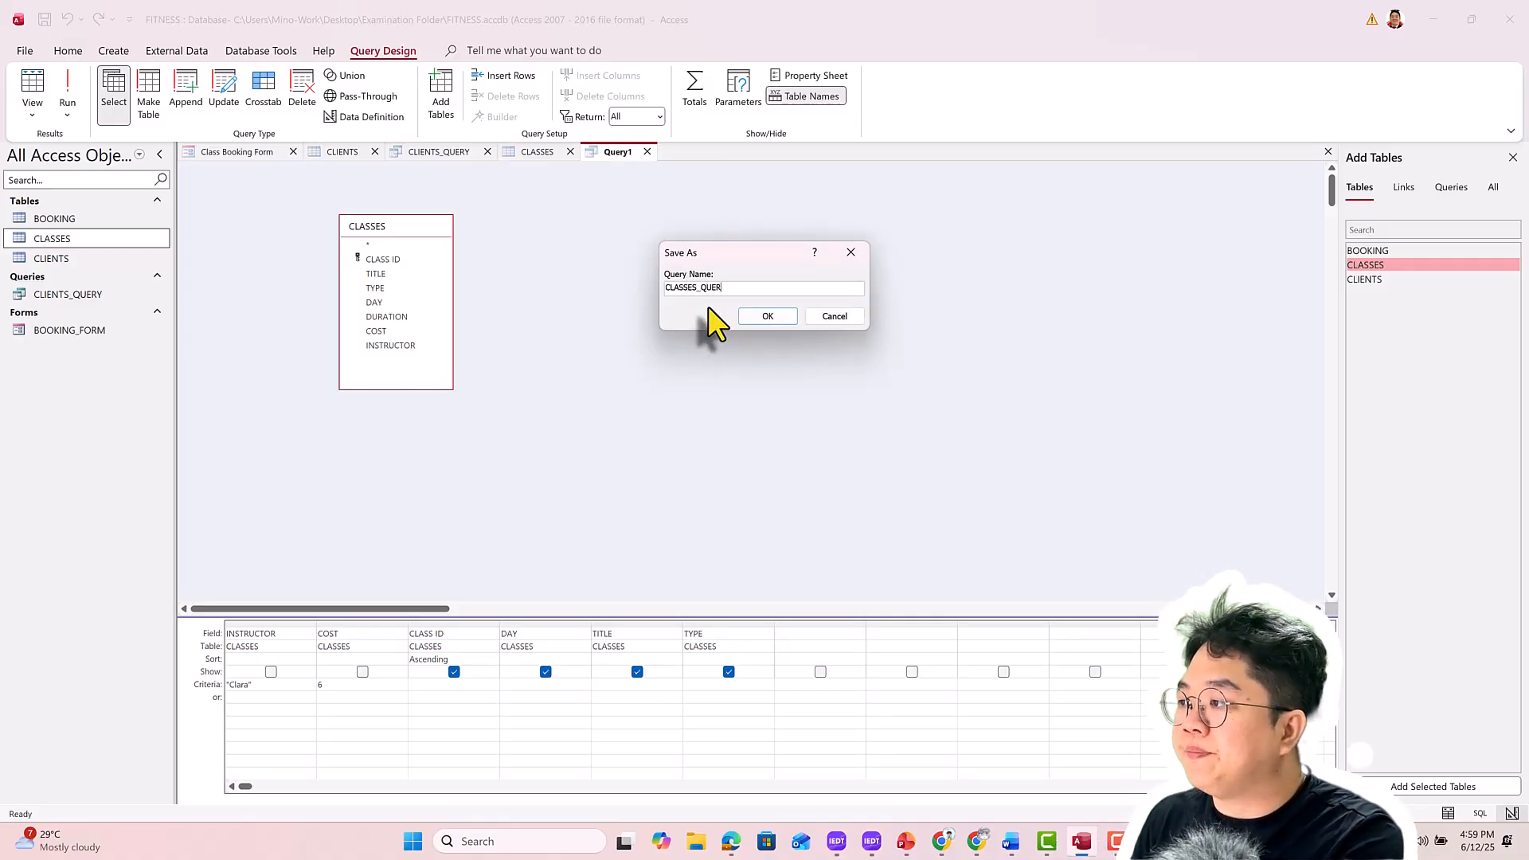
pyautogui.press('Return')
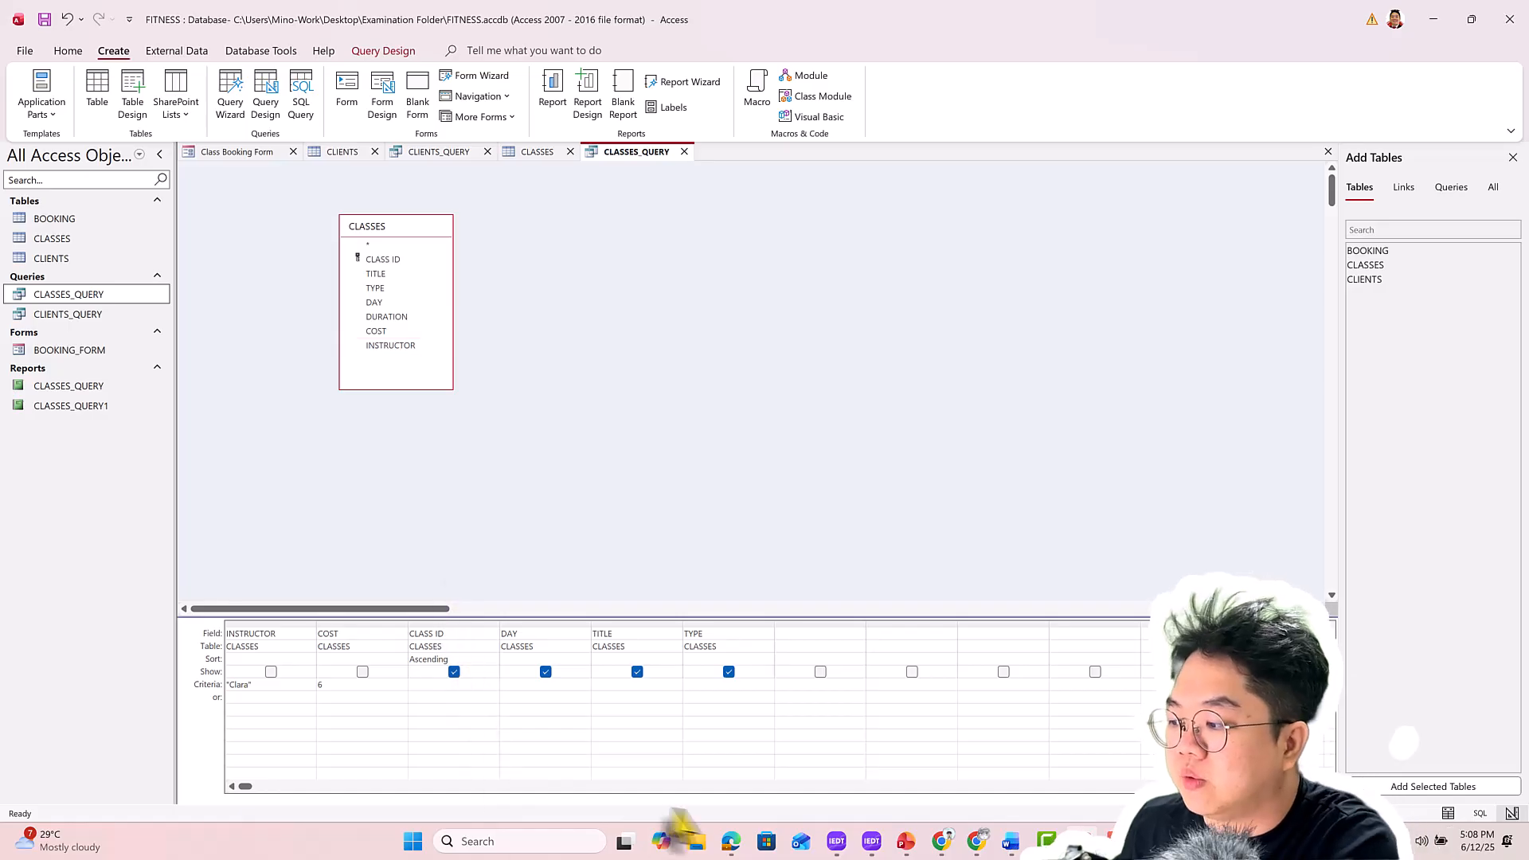
# Check the report requirements in the exam paper and start a Report Wizard report from CLASSES_QUERY with all its fields selected
pyautogui.click(734, 845)
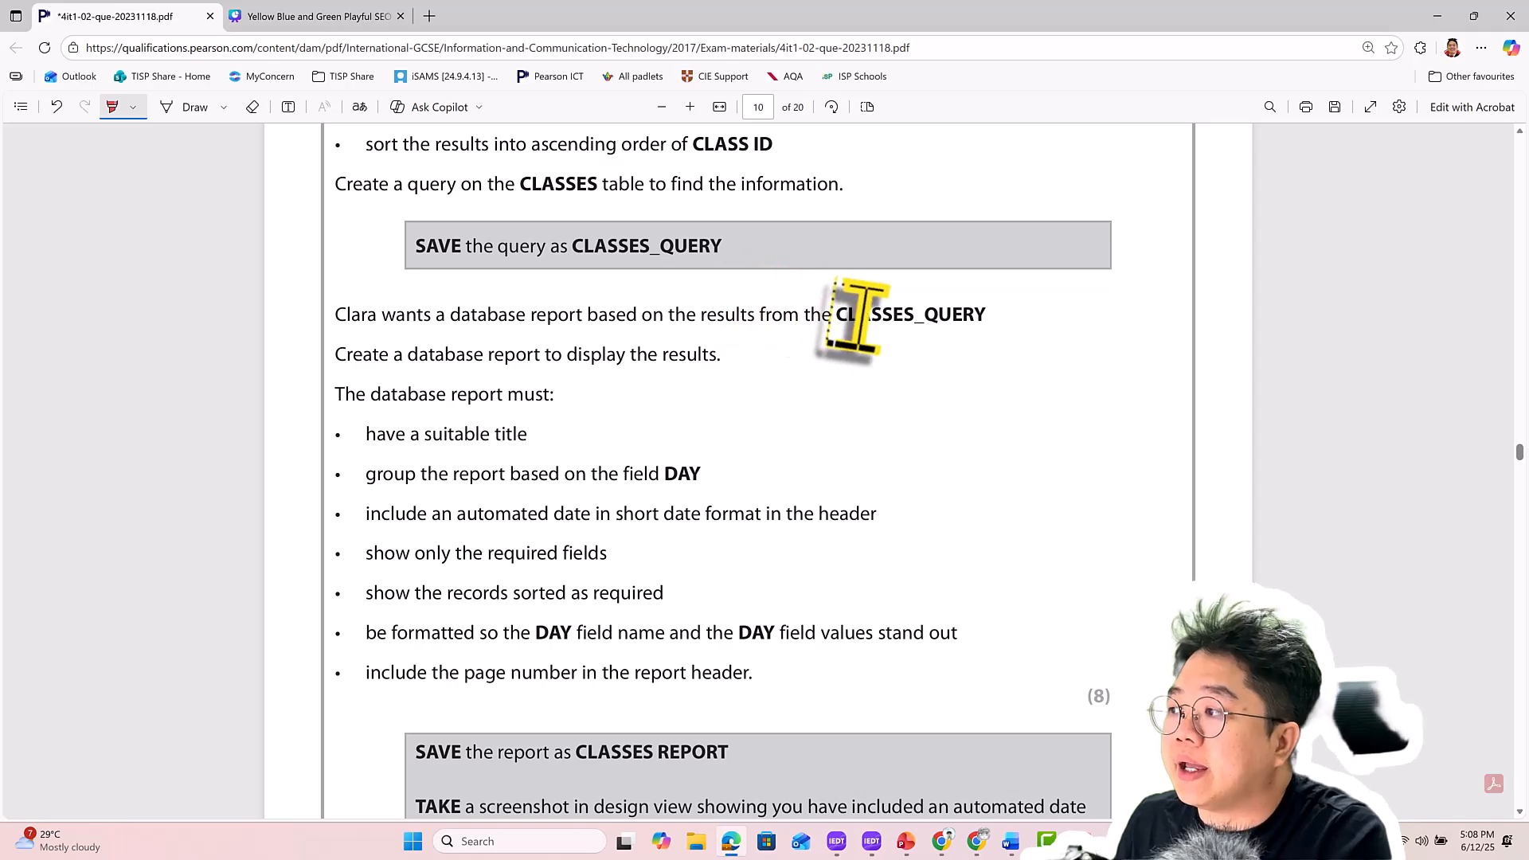
pyautogui.hotkey('alt', 'Tab')
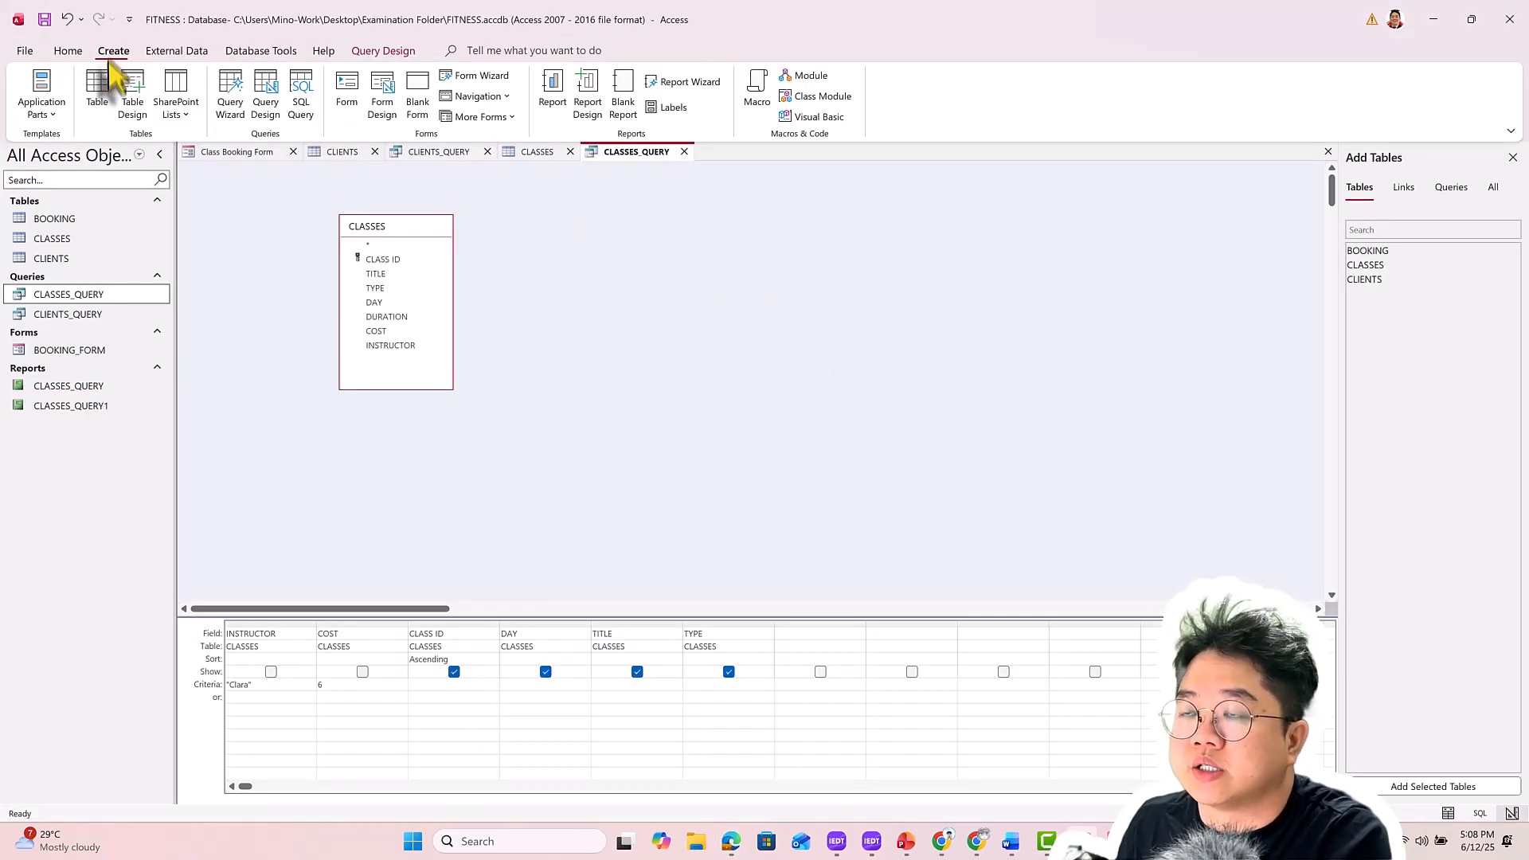
pyautogui.click(673, 82)
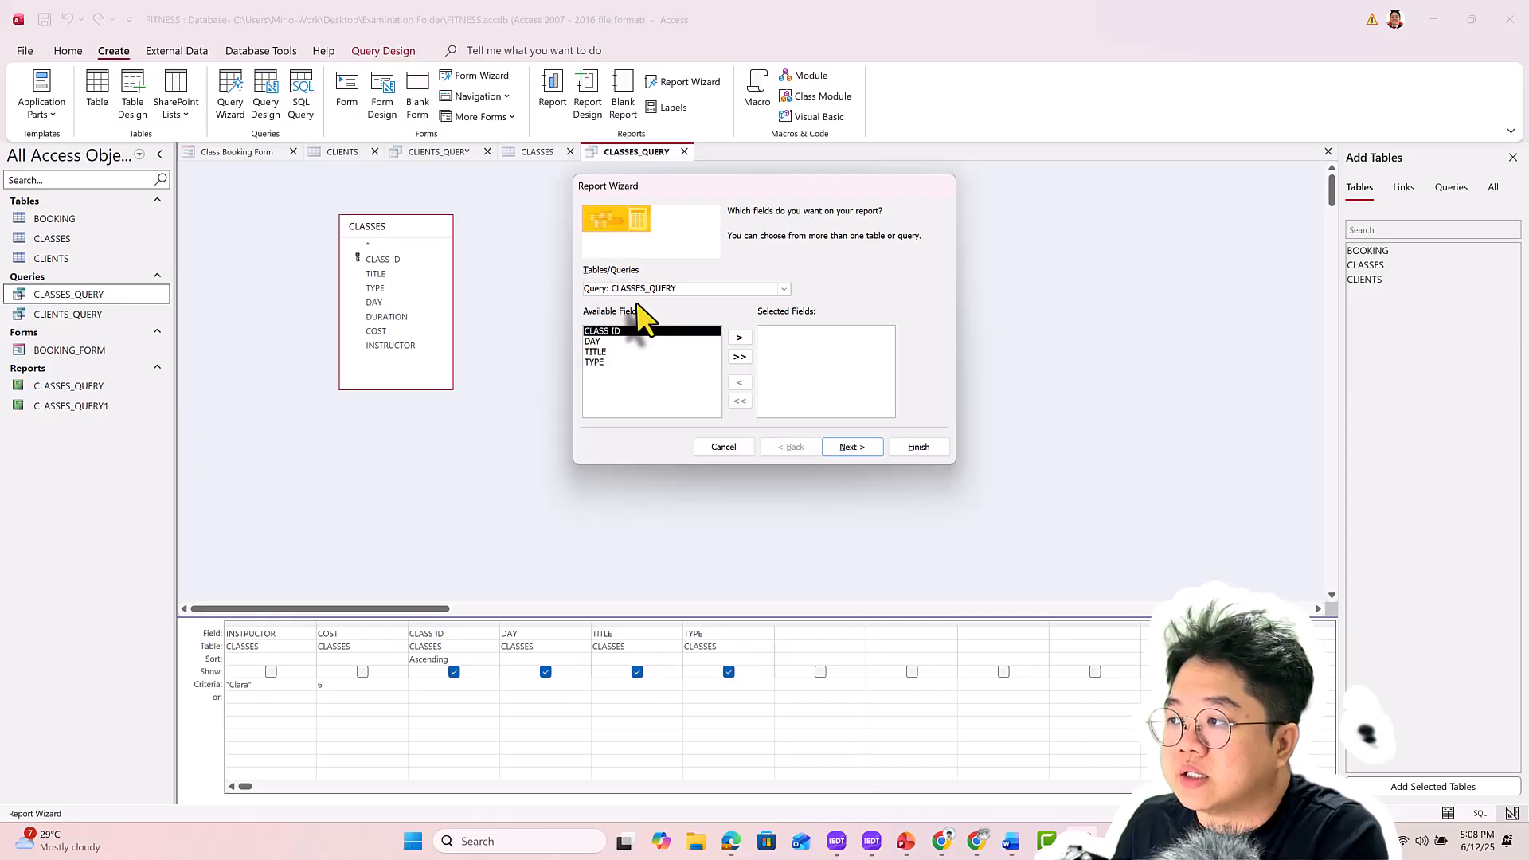
pyautogui.click(739, 358)
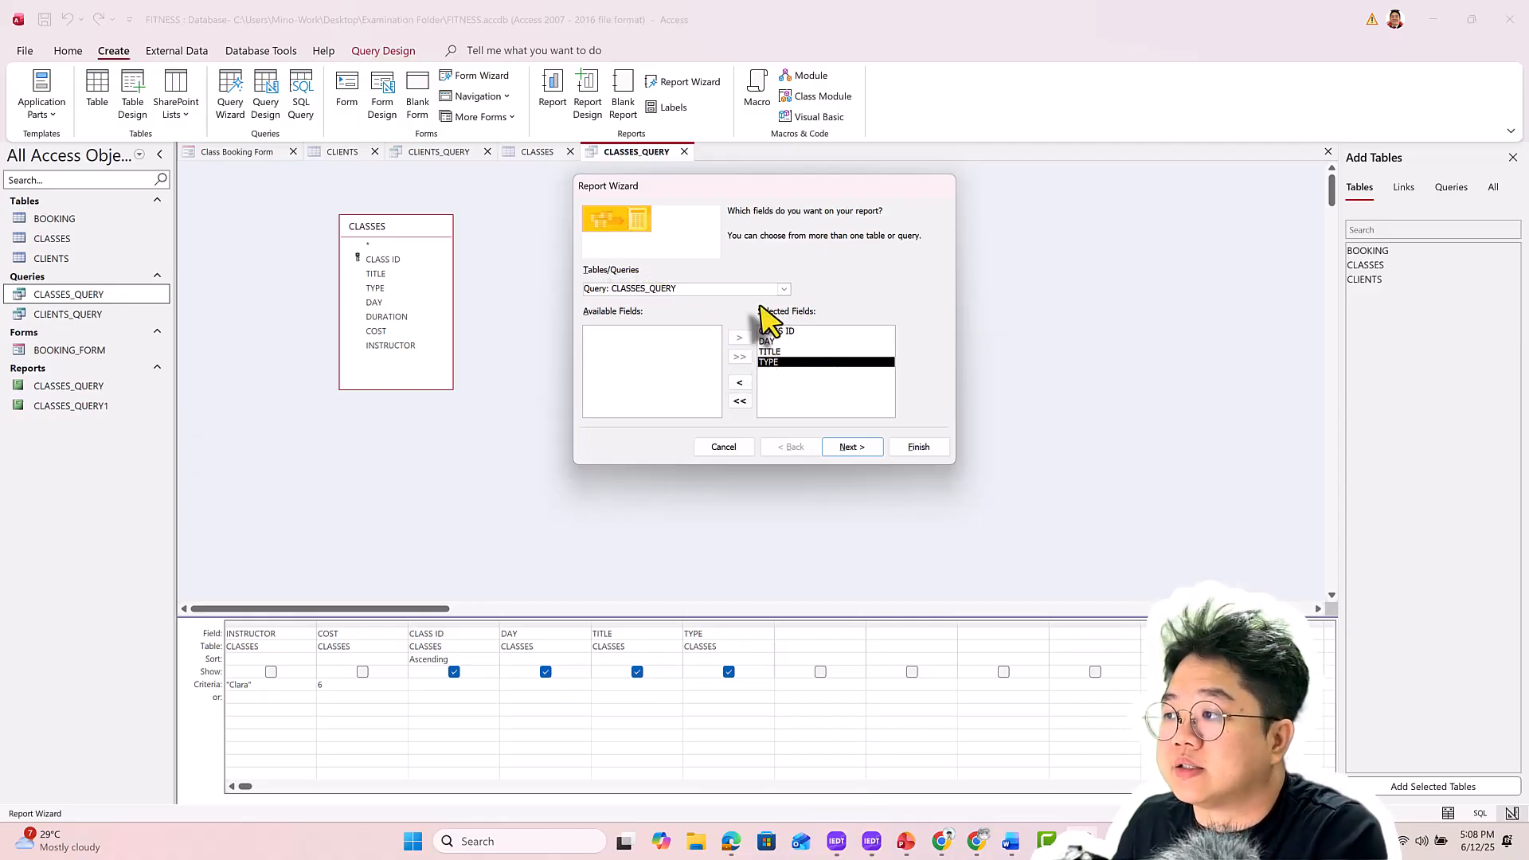
# Finish the ungrouped report with a tabular portrait layout, titled with the instructor's first name followed by "Classes as Instructor"
pyautogui.click(851, 447)
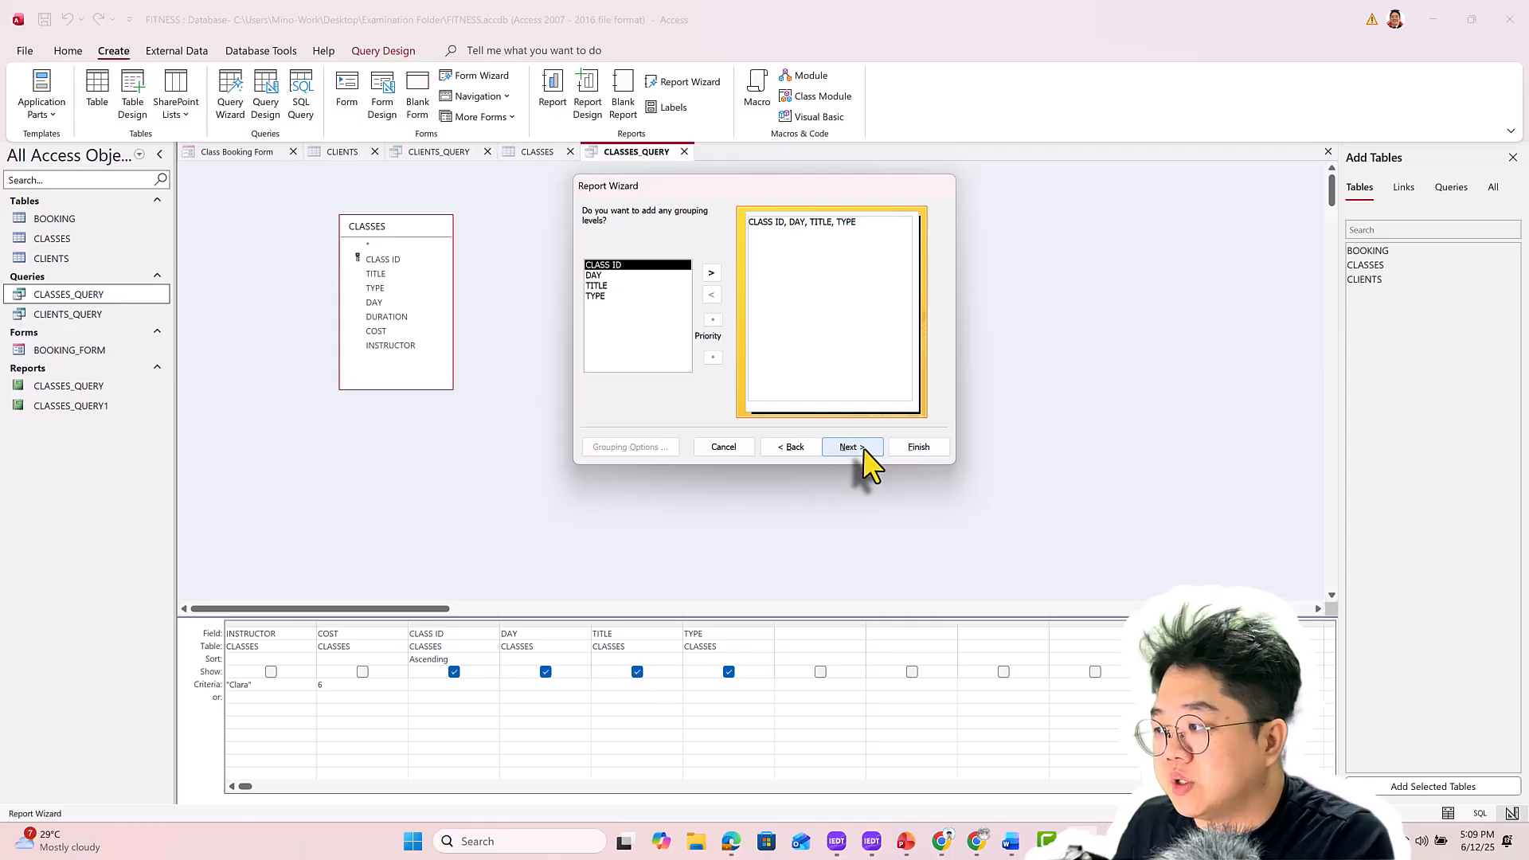
pyautogui.click(853, 447)
pyautogui.click(858, 446)
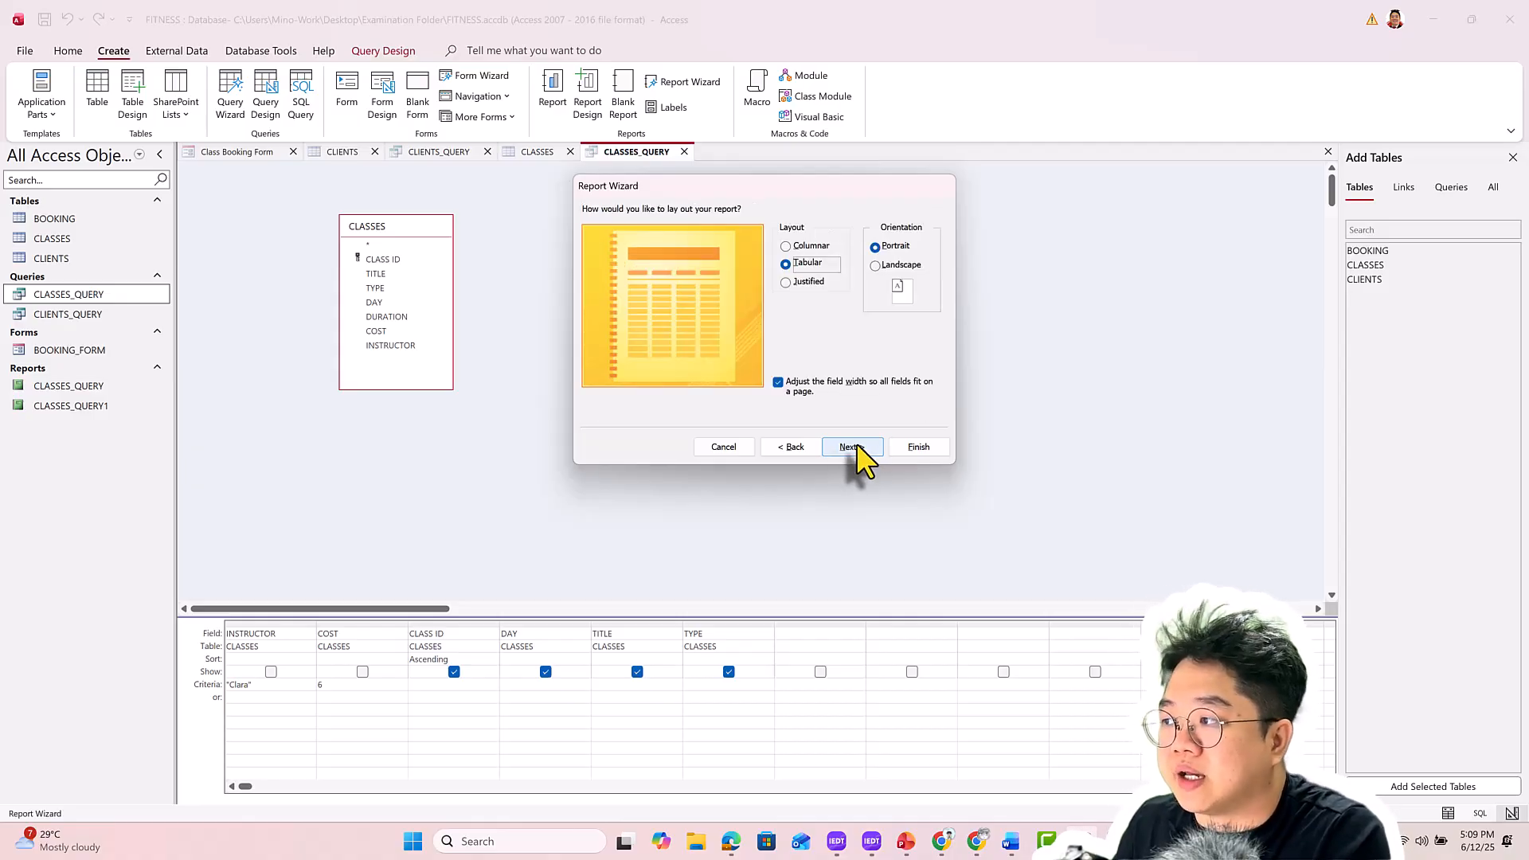
pyautogui.click(857, 446)
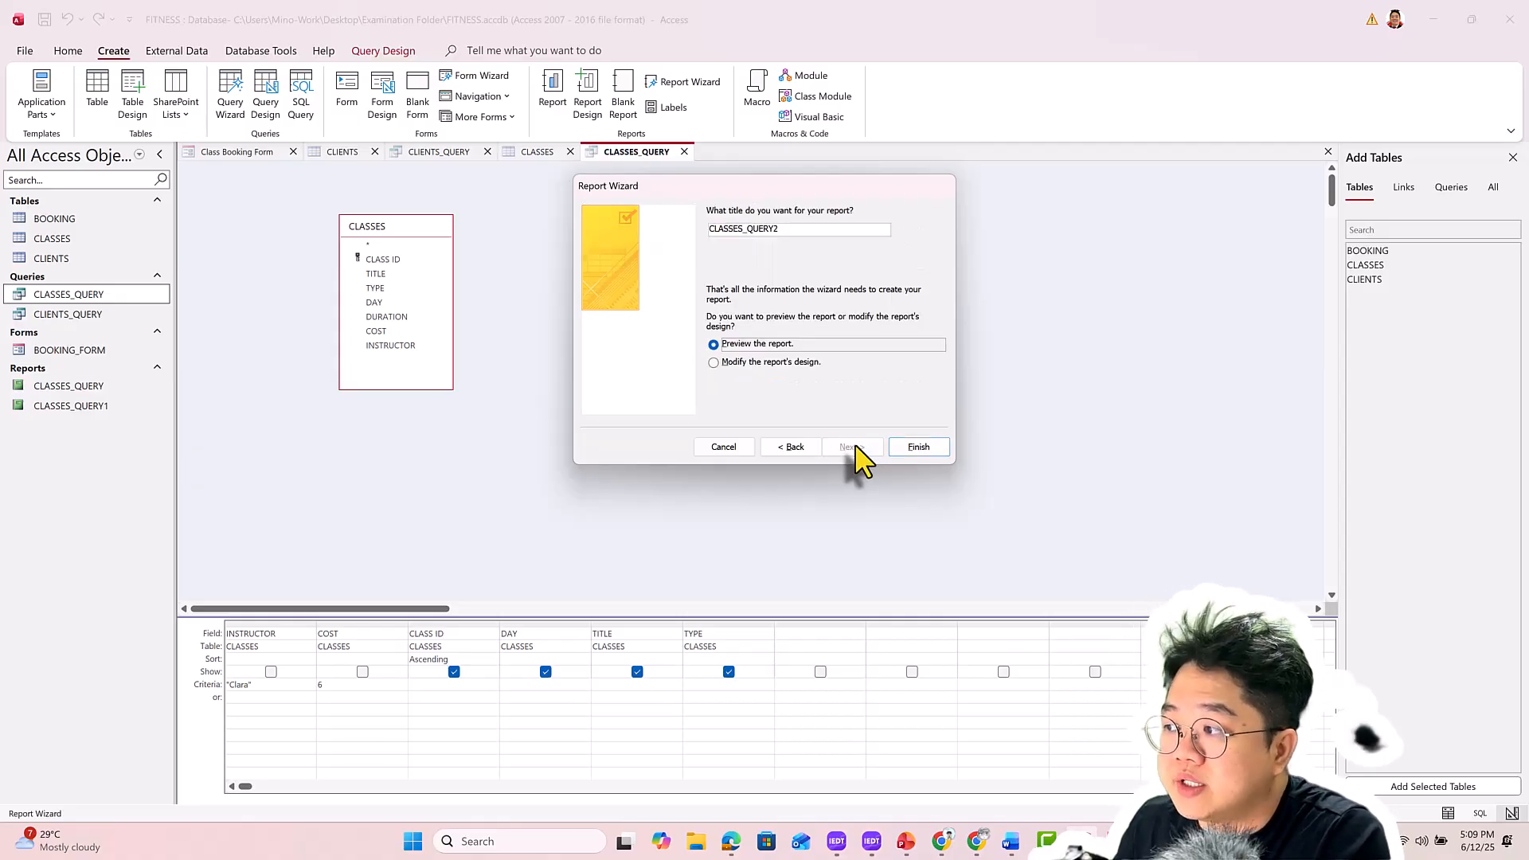
pyautogui.doubleClick(785, 229)
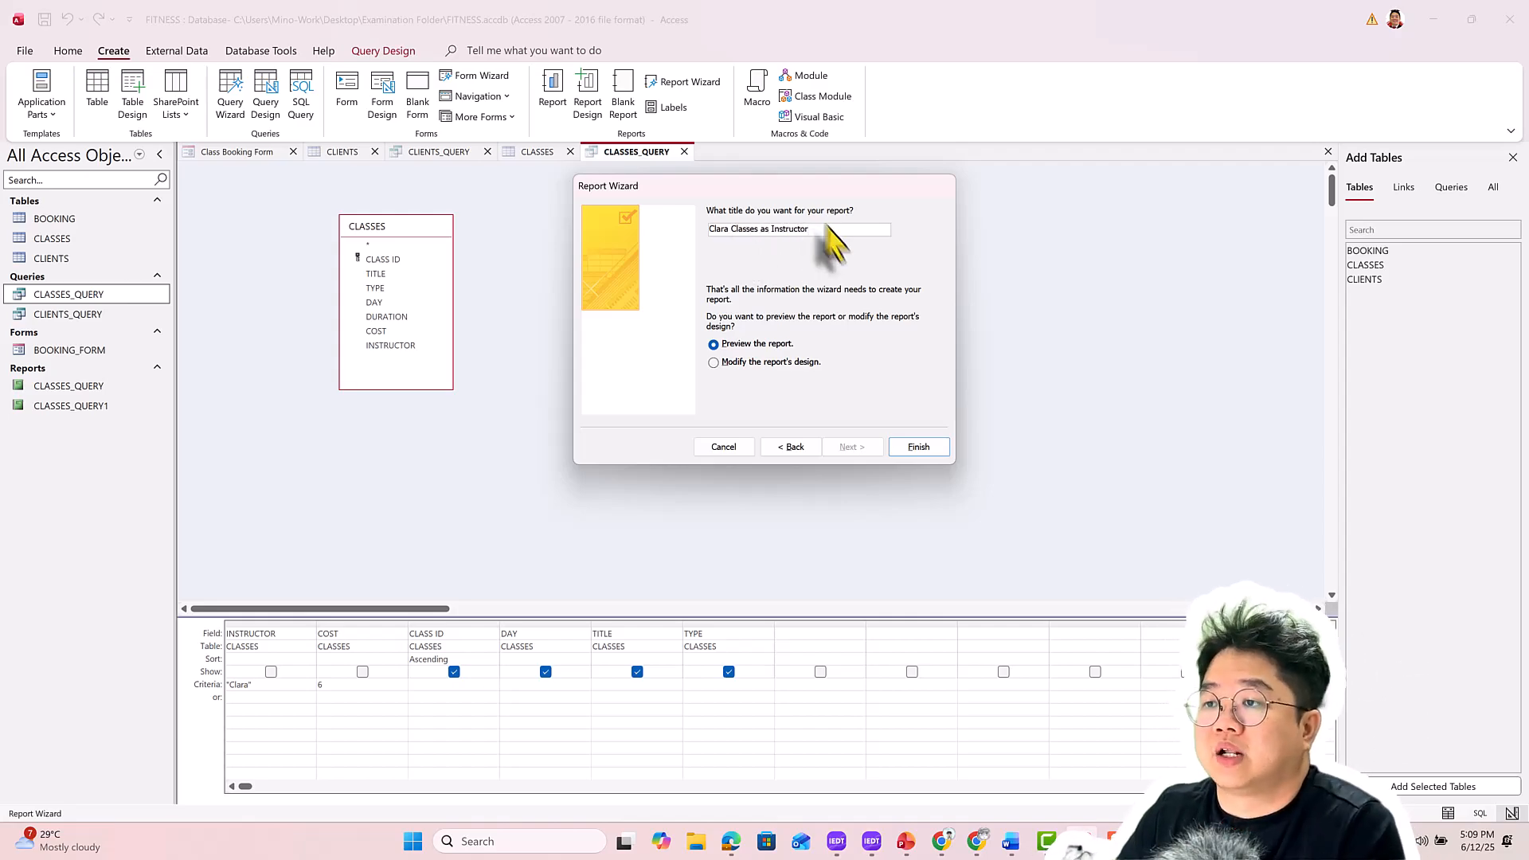
pyautogui.click(933, 446)
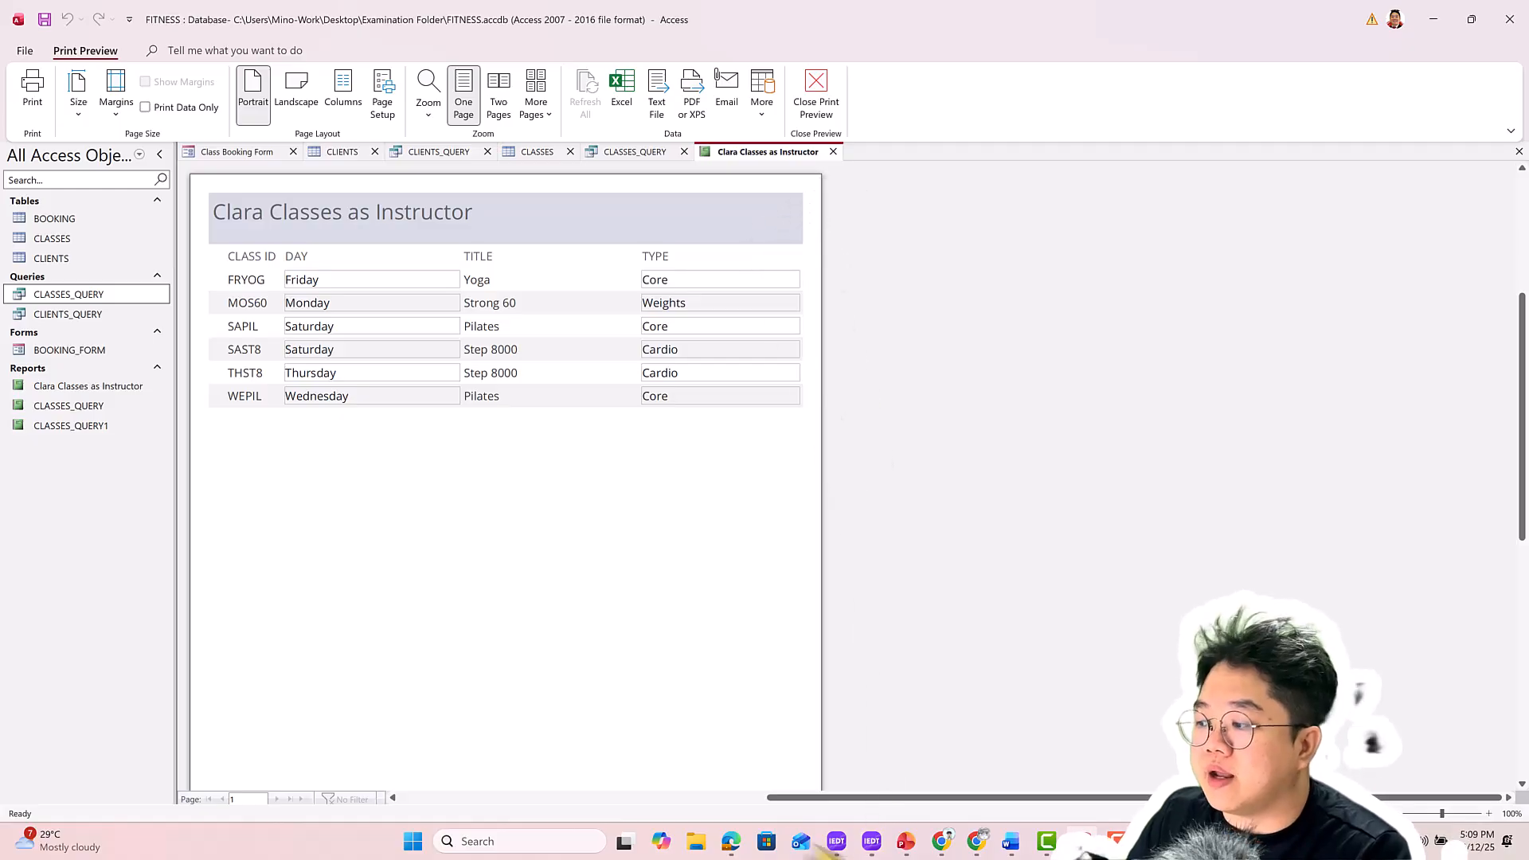
# Check the grouping requirement in the exam paper and group the report on DAY in design view
pyautogui.click(731, 841)
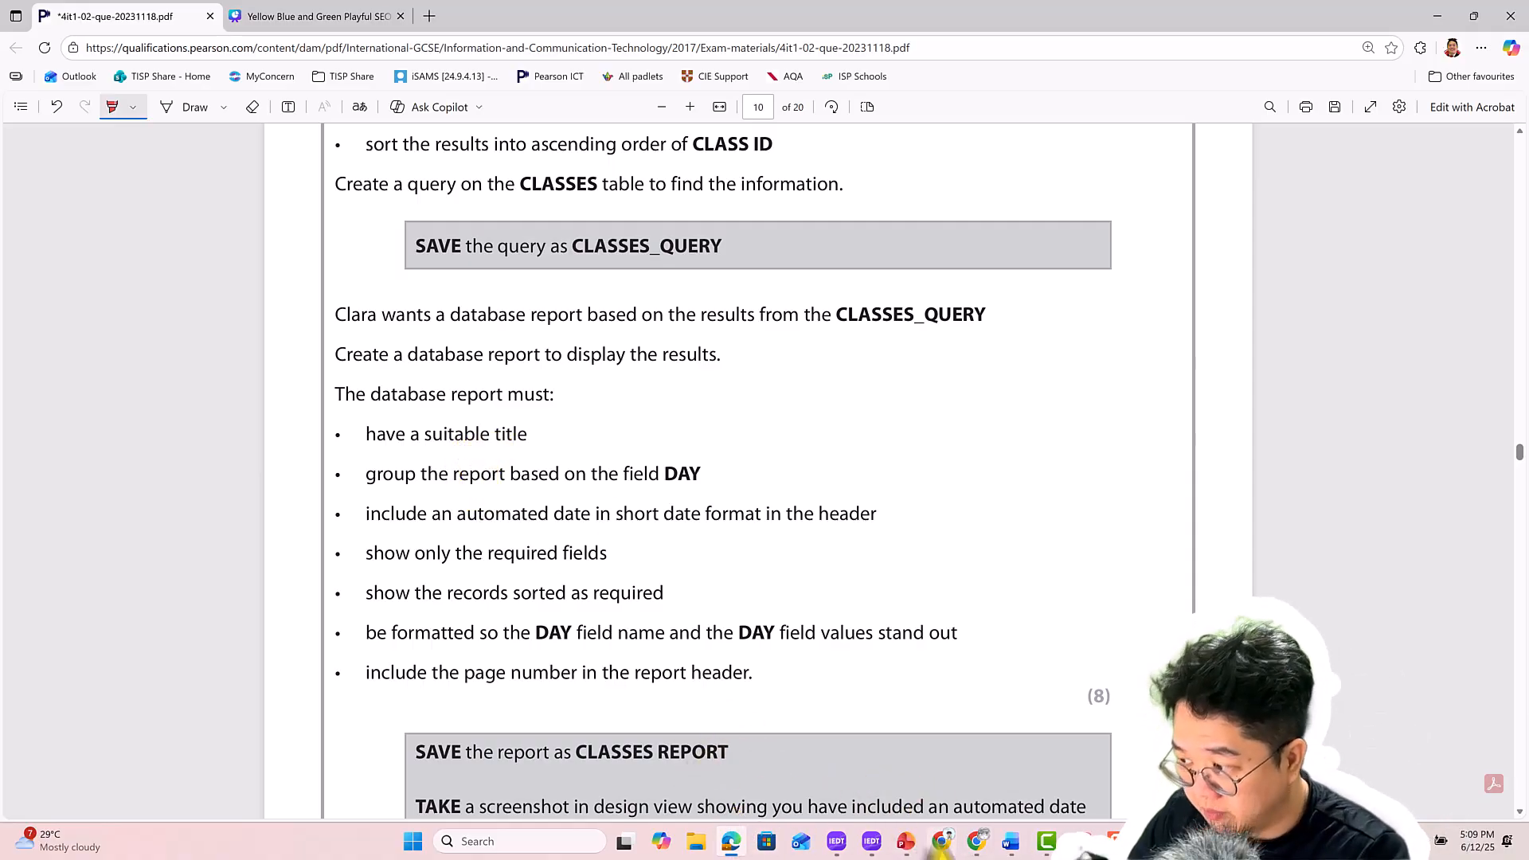
pyautogui.click(1081, 841)
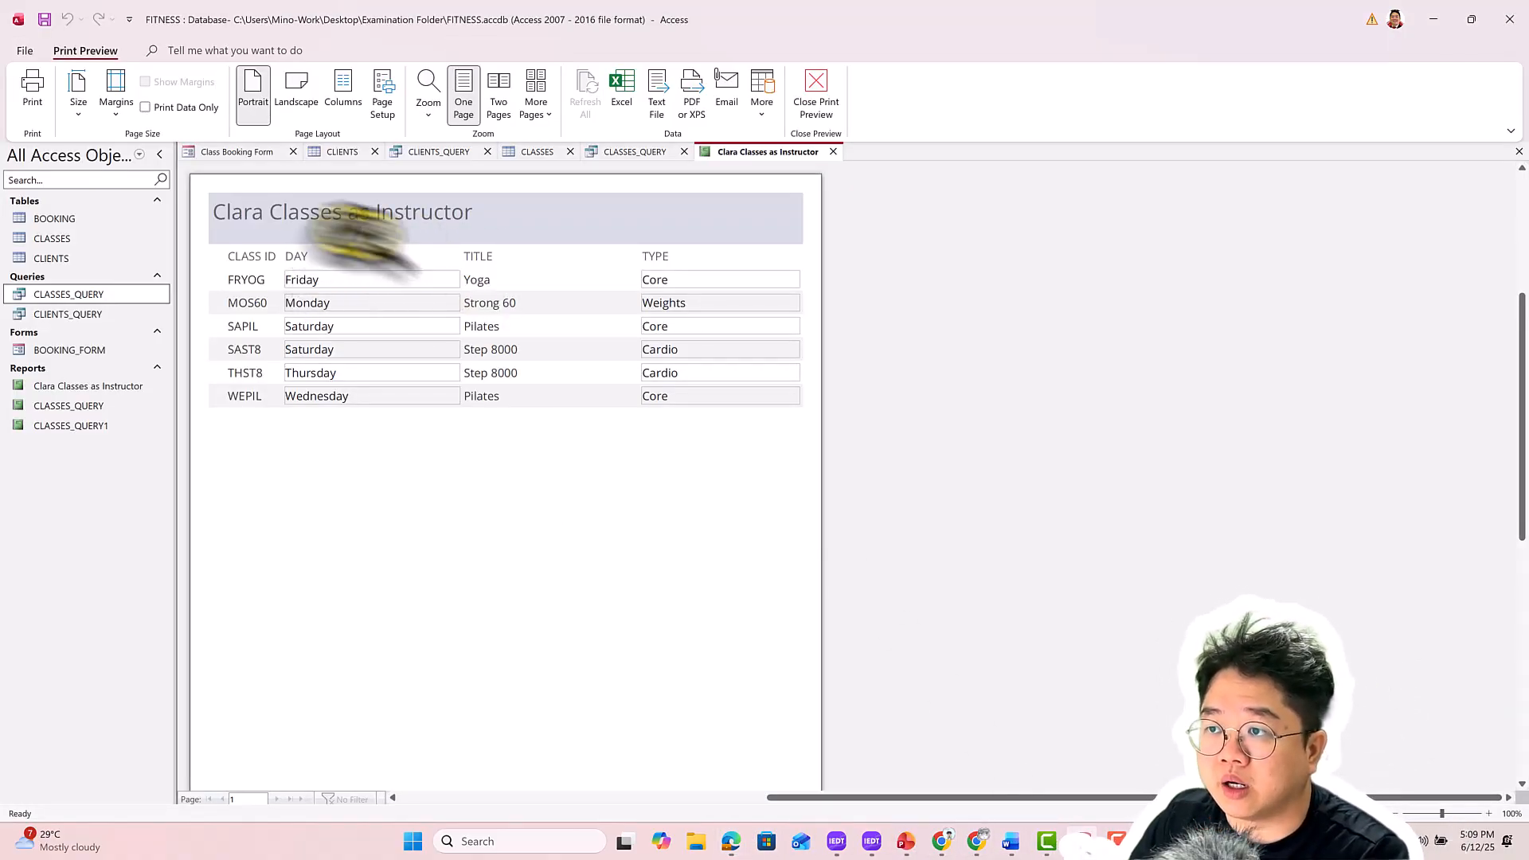
pyautogui.click(820, 89)
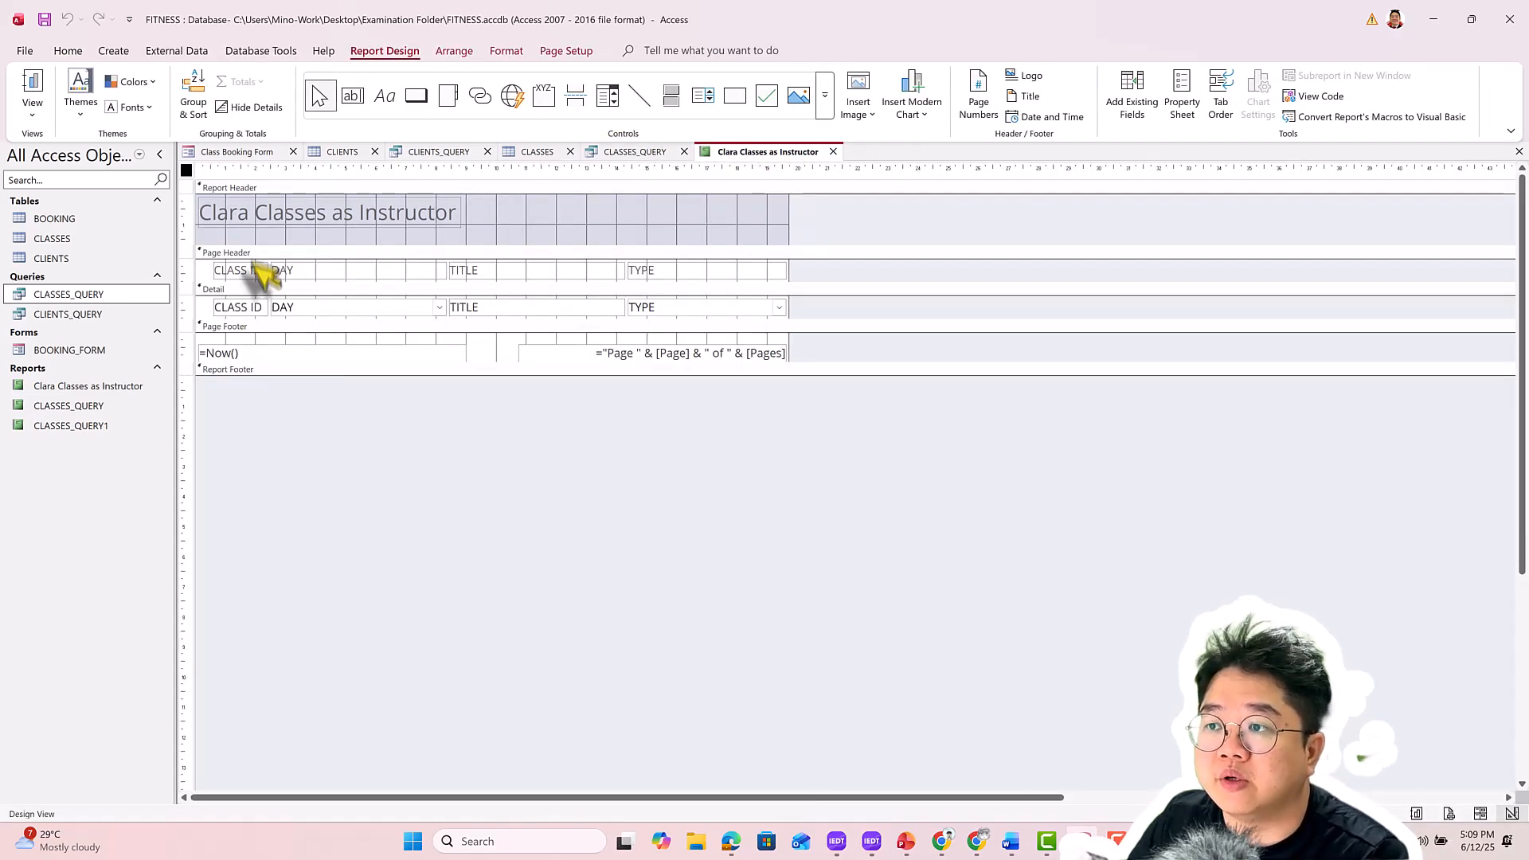
pyautogui.click(194, 97)
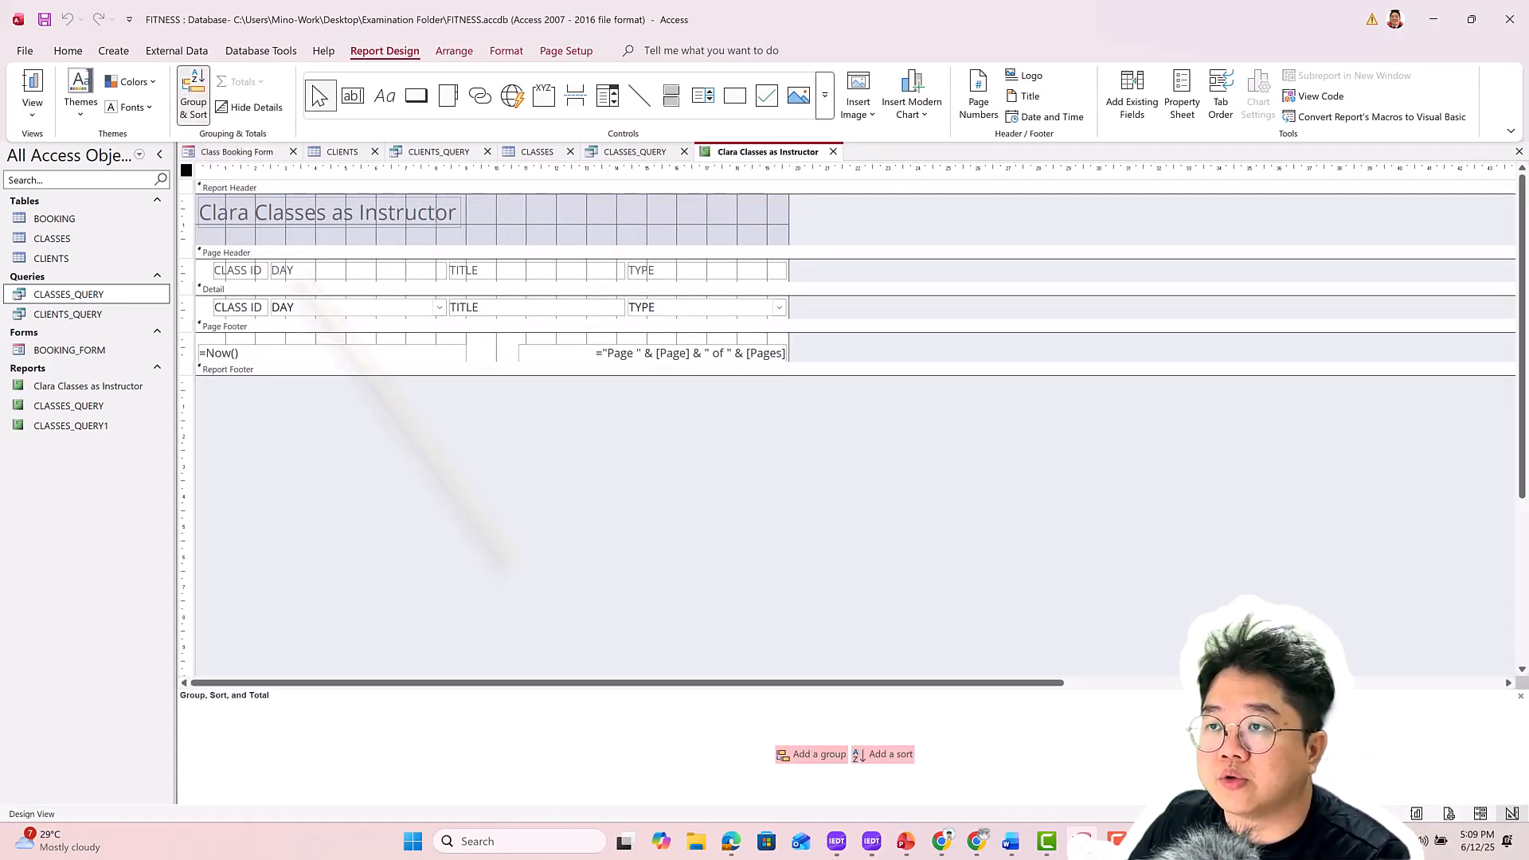
pyautogui.click(729, 844)
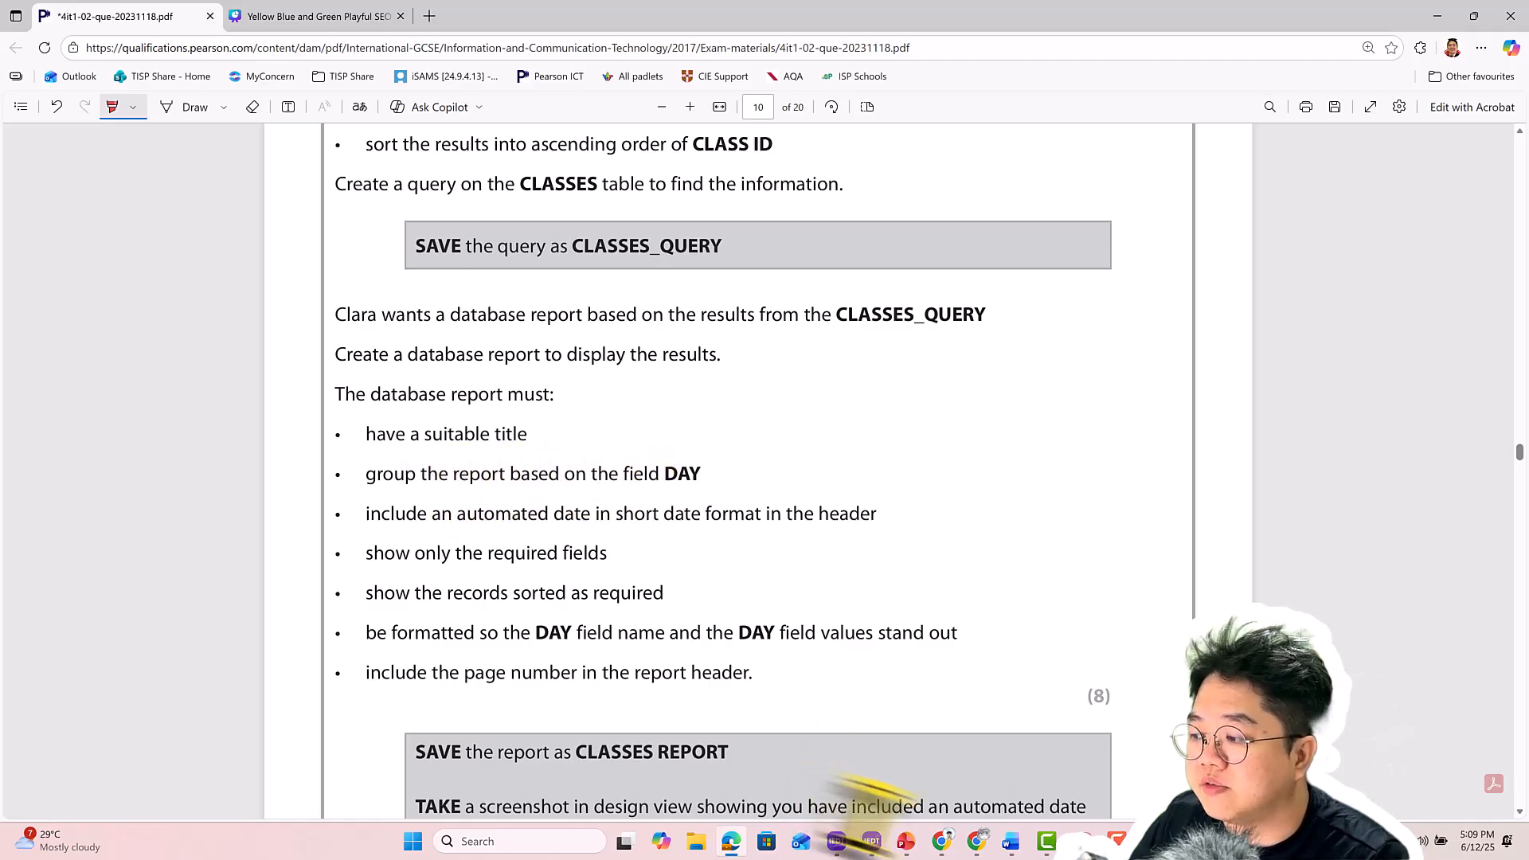
pyautogui.click(1152, 841)
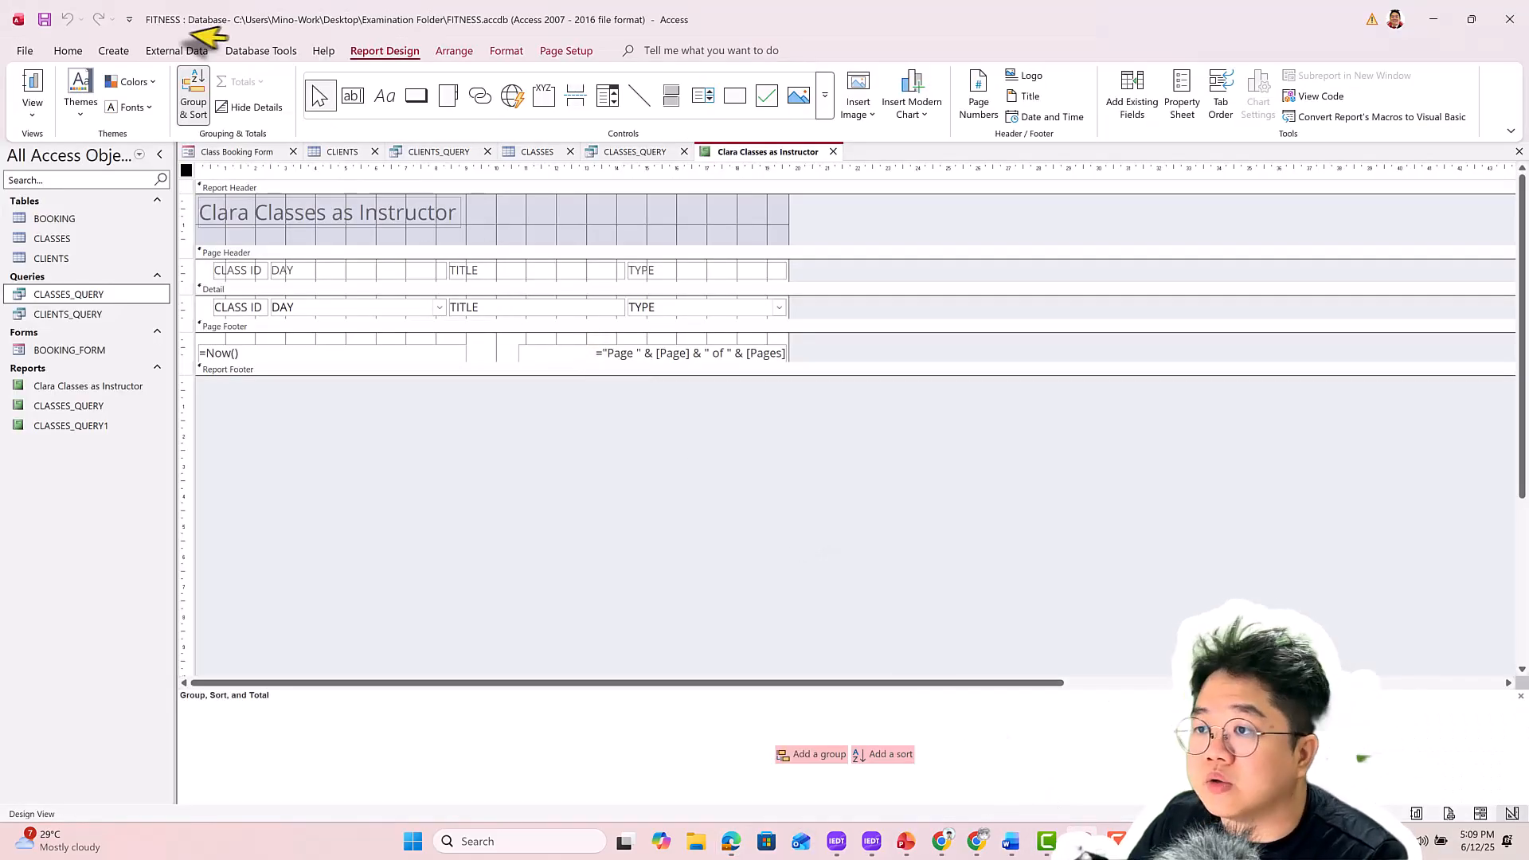
pyautogui.click(810, 754)
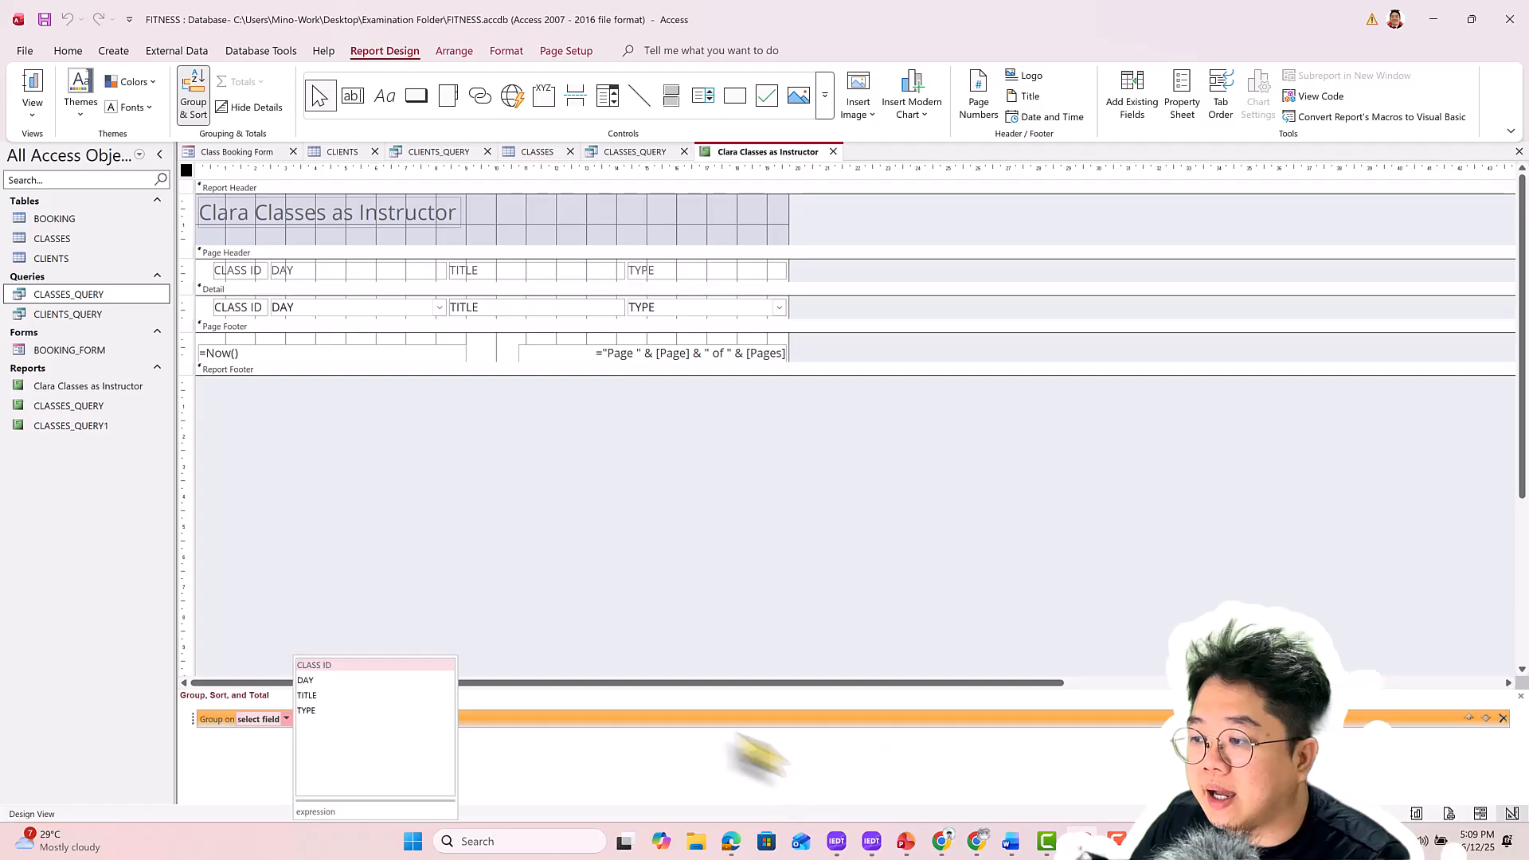
pyautogui.click(306, 681)
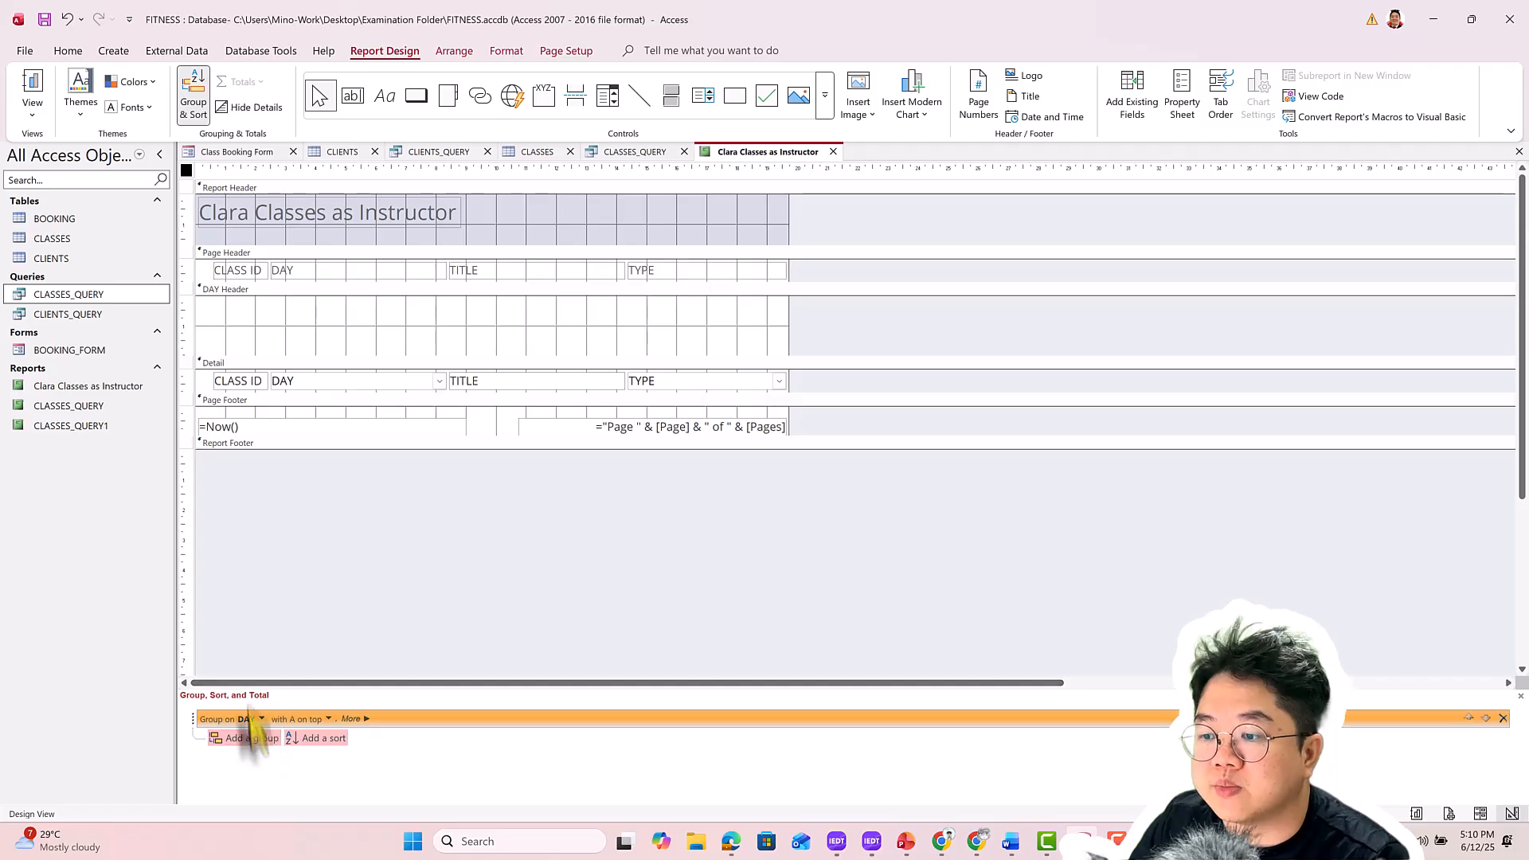
# Switch the report to Layout View and look through the grouped records
pyautogui.click(33, 113)
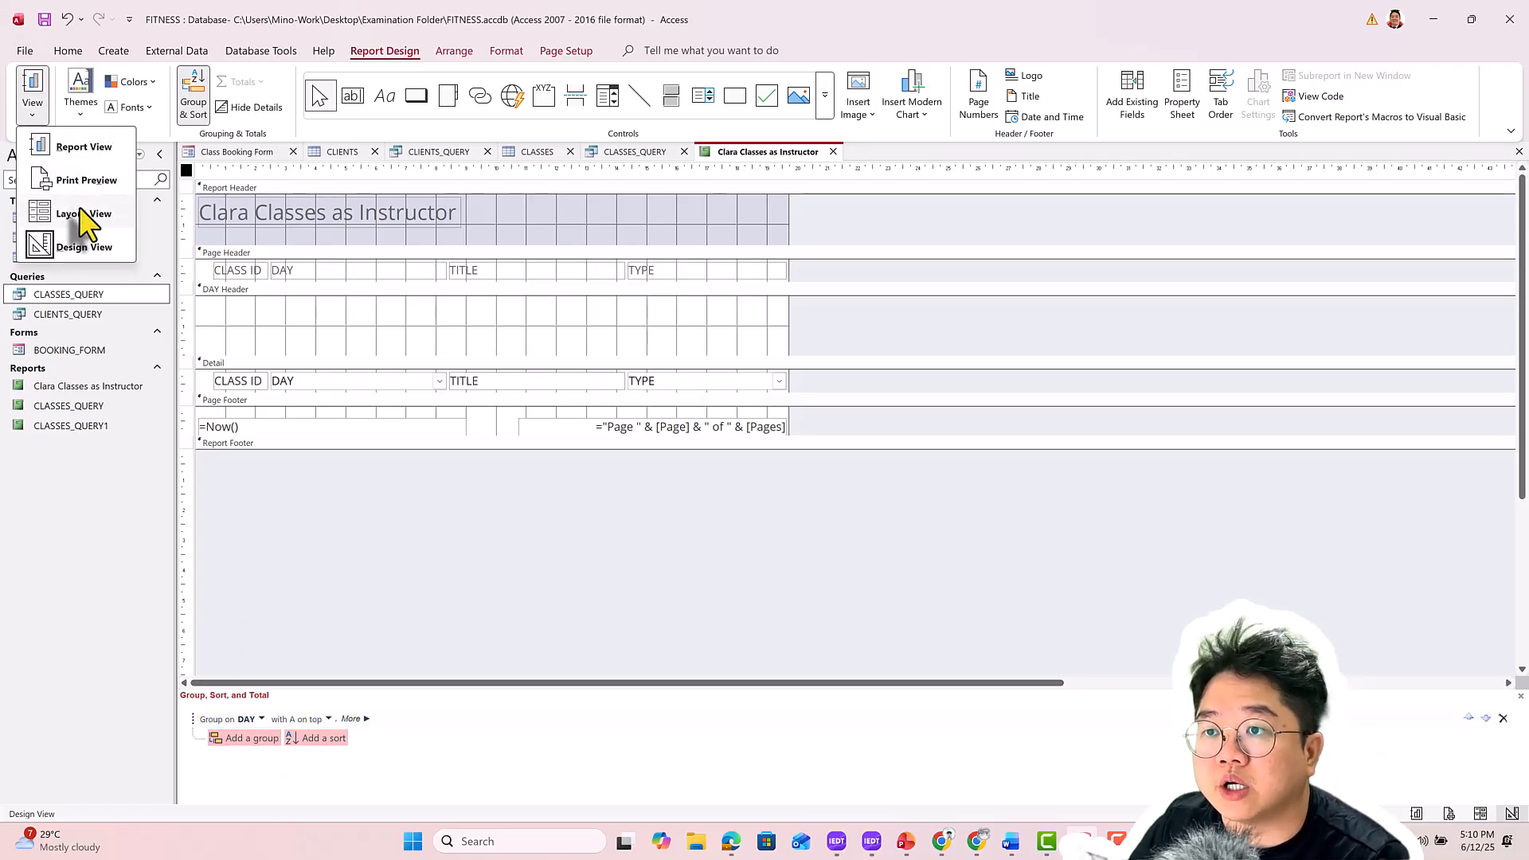
pyautogui.click(86, 214)
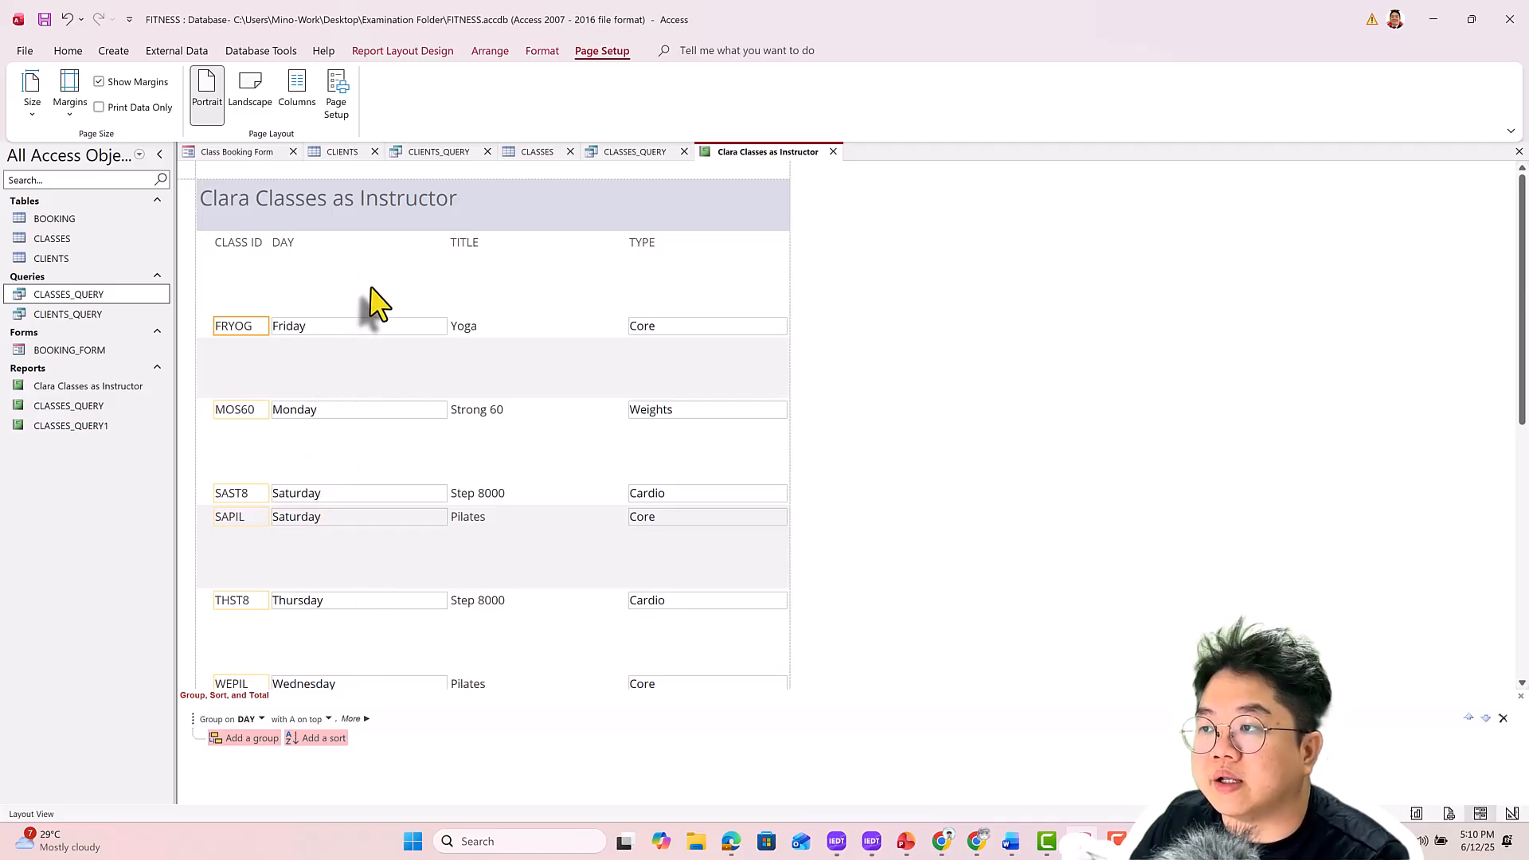
pyautogui.scroll(-1, 457, 546)
pyautogui.scroll(1, 466, 541)
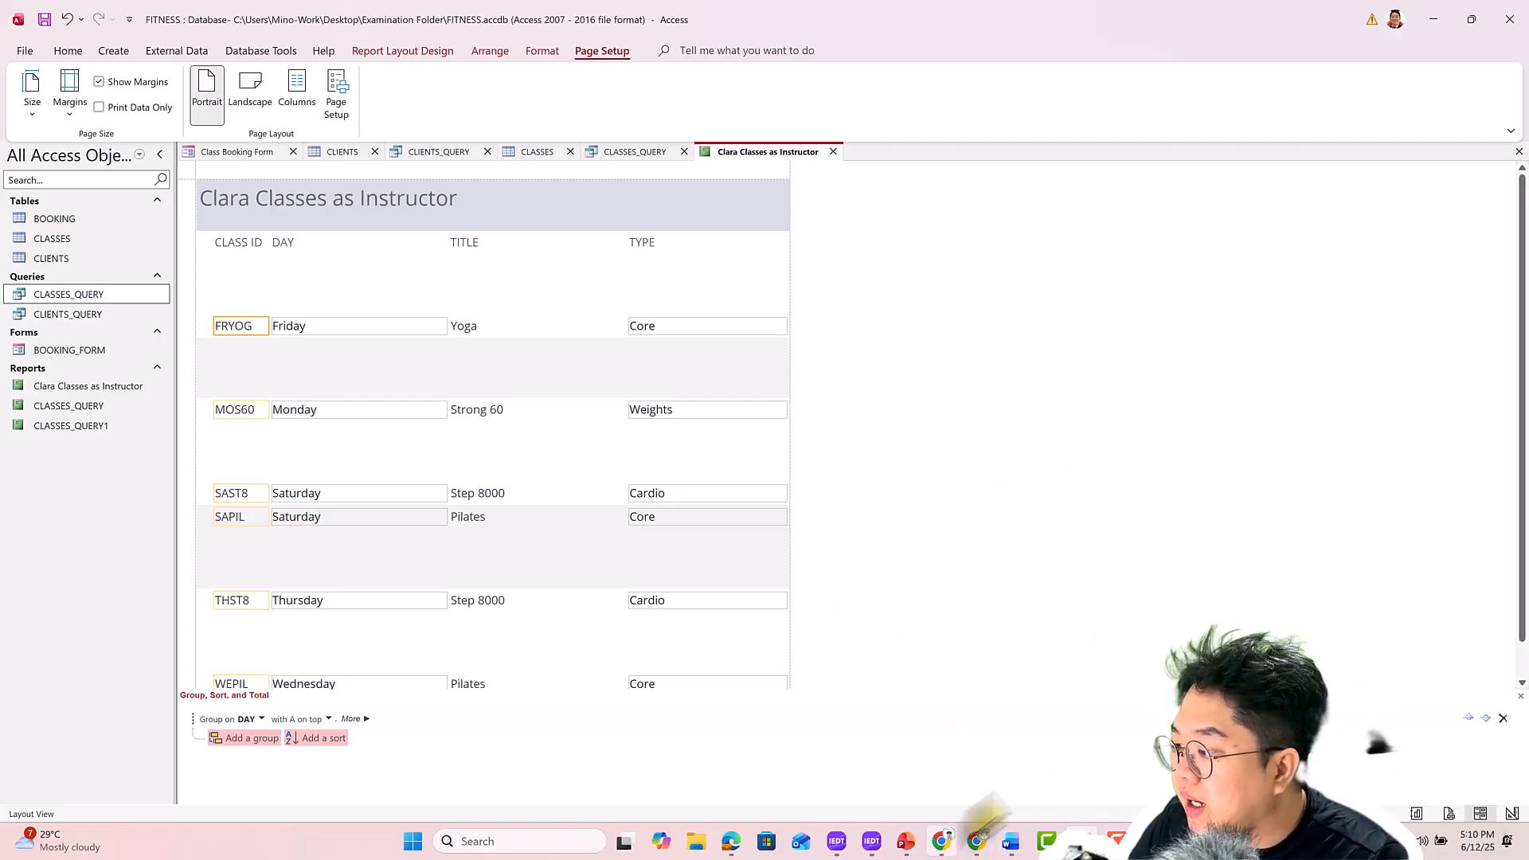
# Check the date requirement in the exam paper and add an automated short-format date without the time to the report header
pyautogui.click(734, 841)
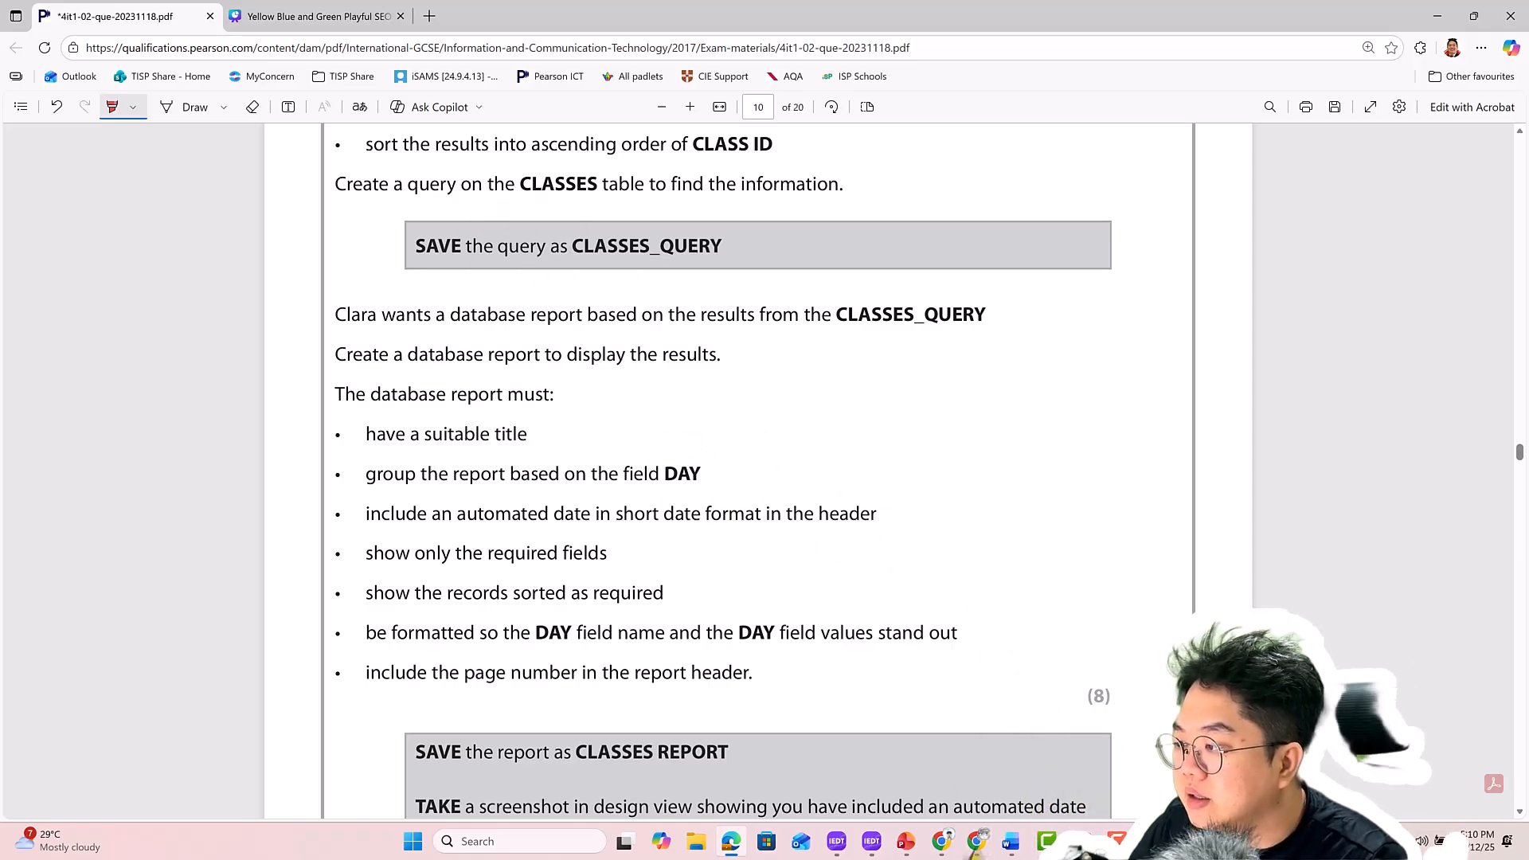
pyautogui.click(1081, 841)
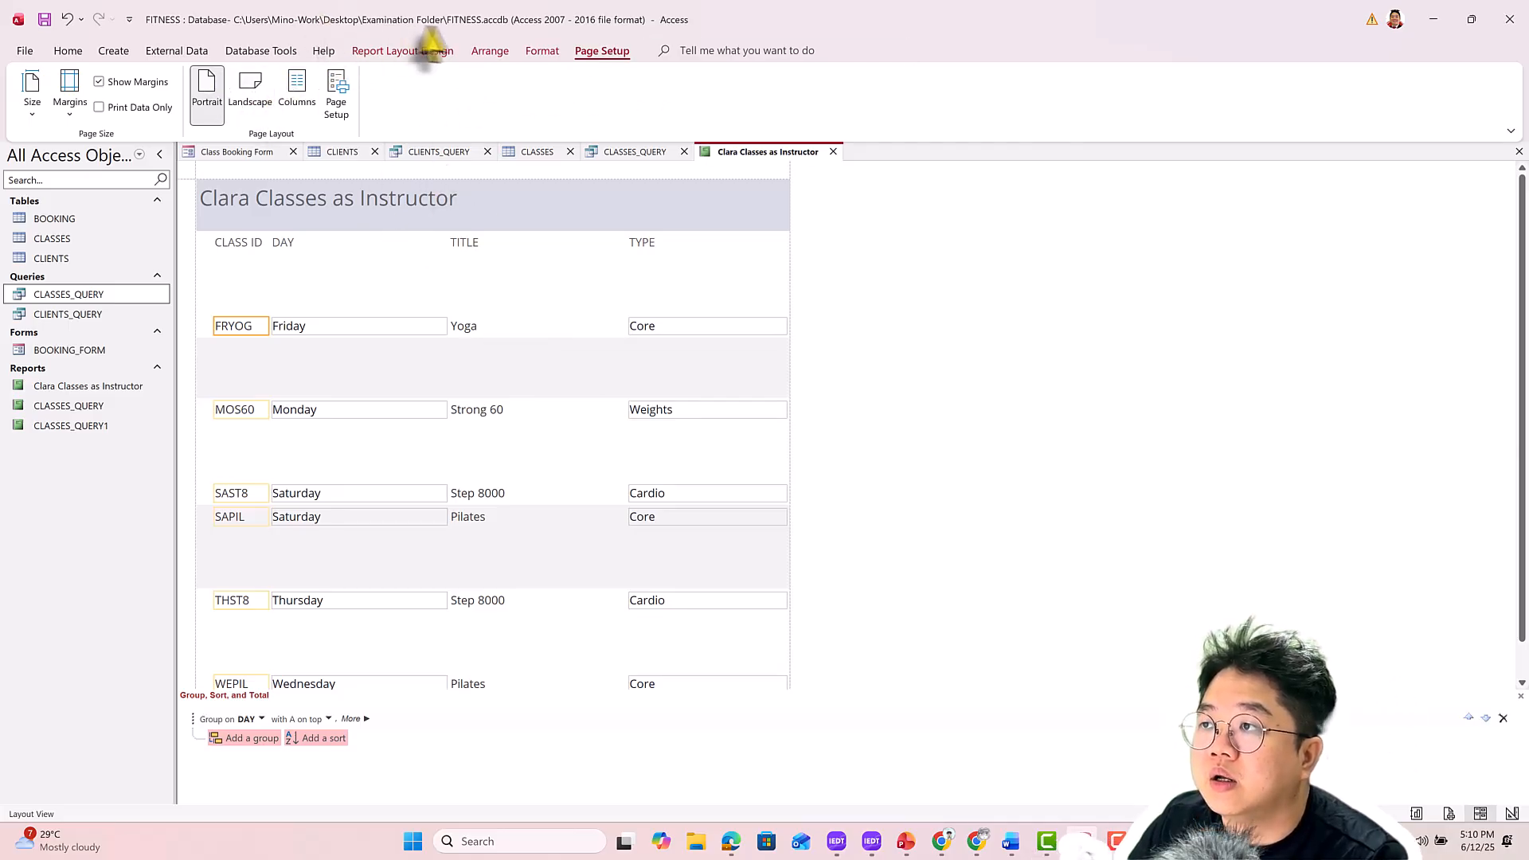
pyautogui.click(423, 56)
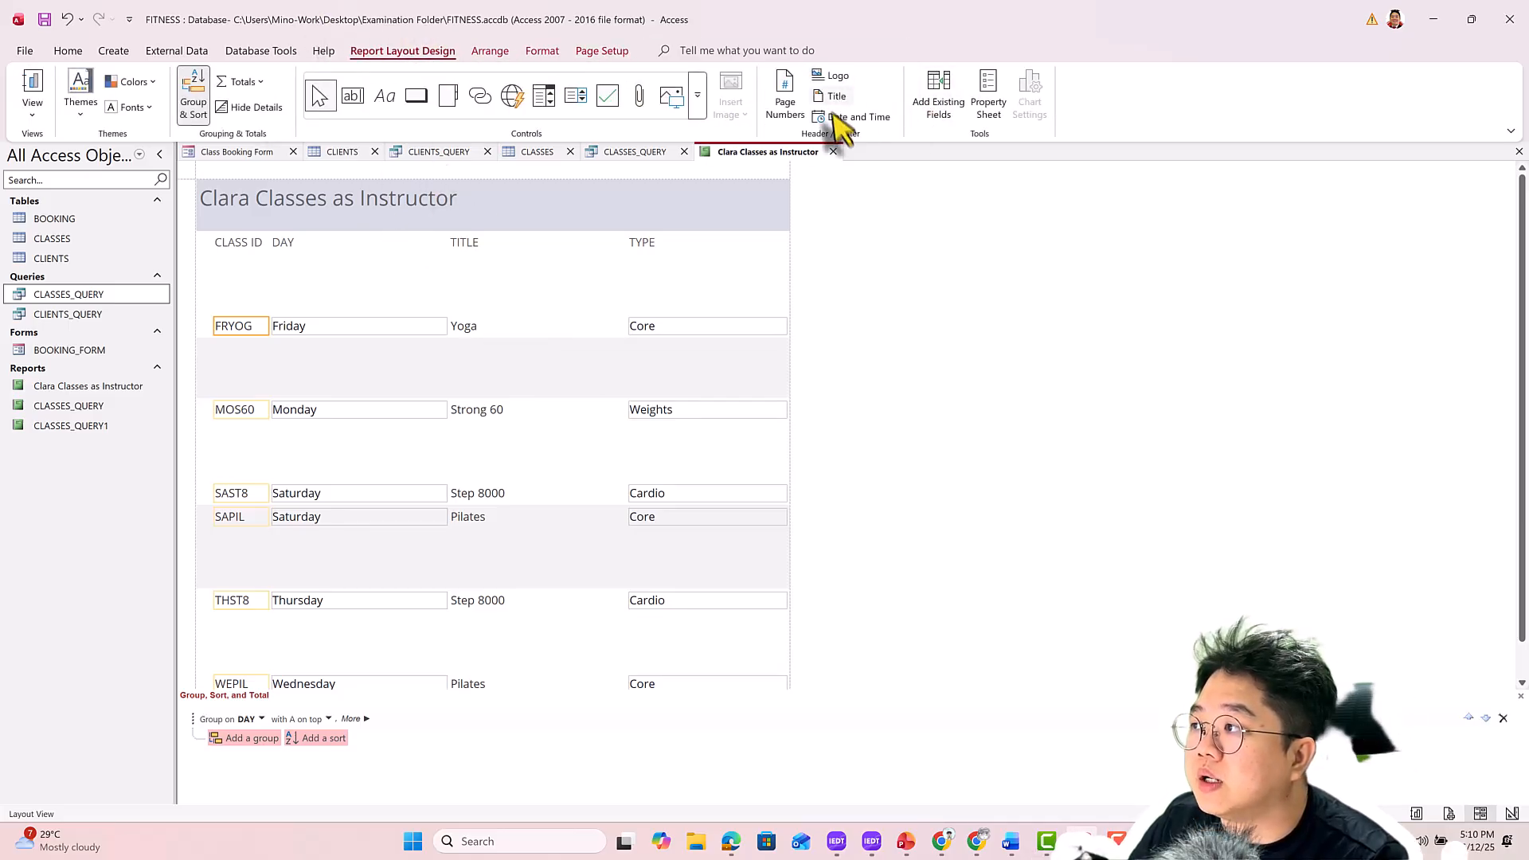
pyautogui.click(834, 116)
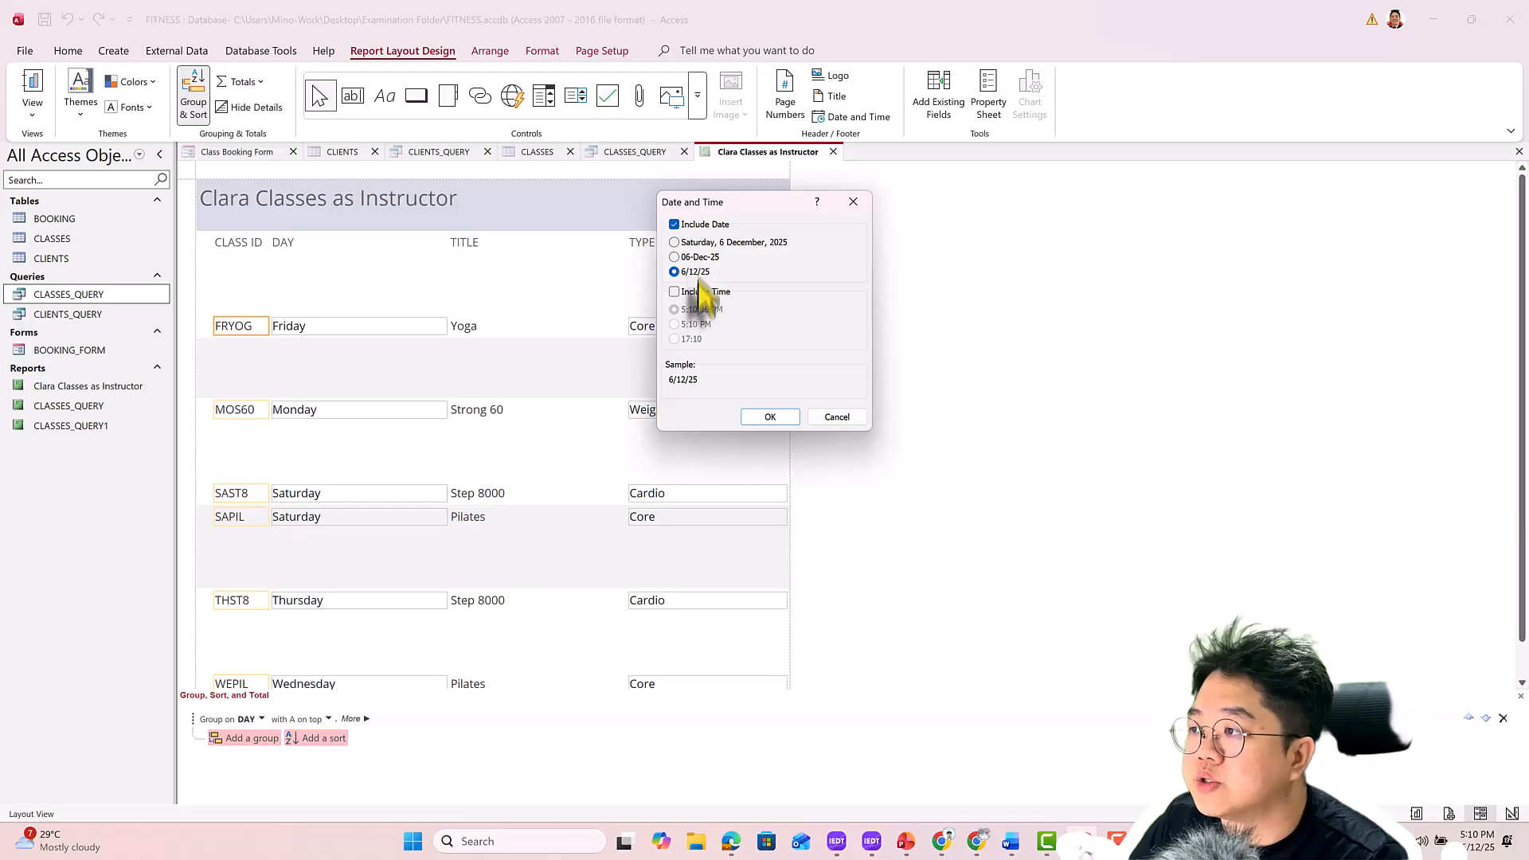
pyautogui.click(764, 416)
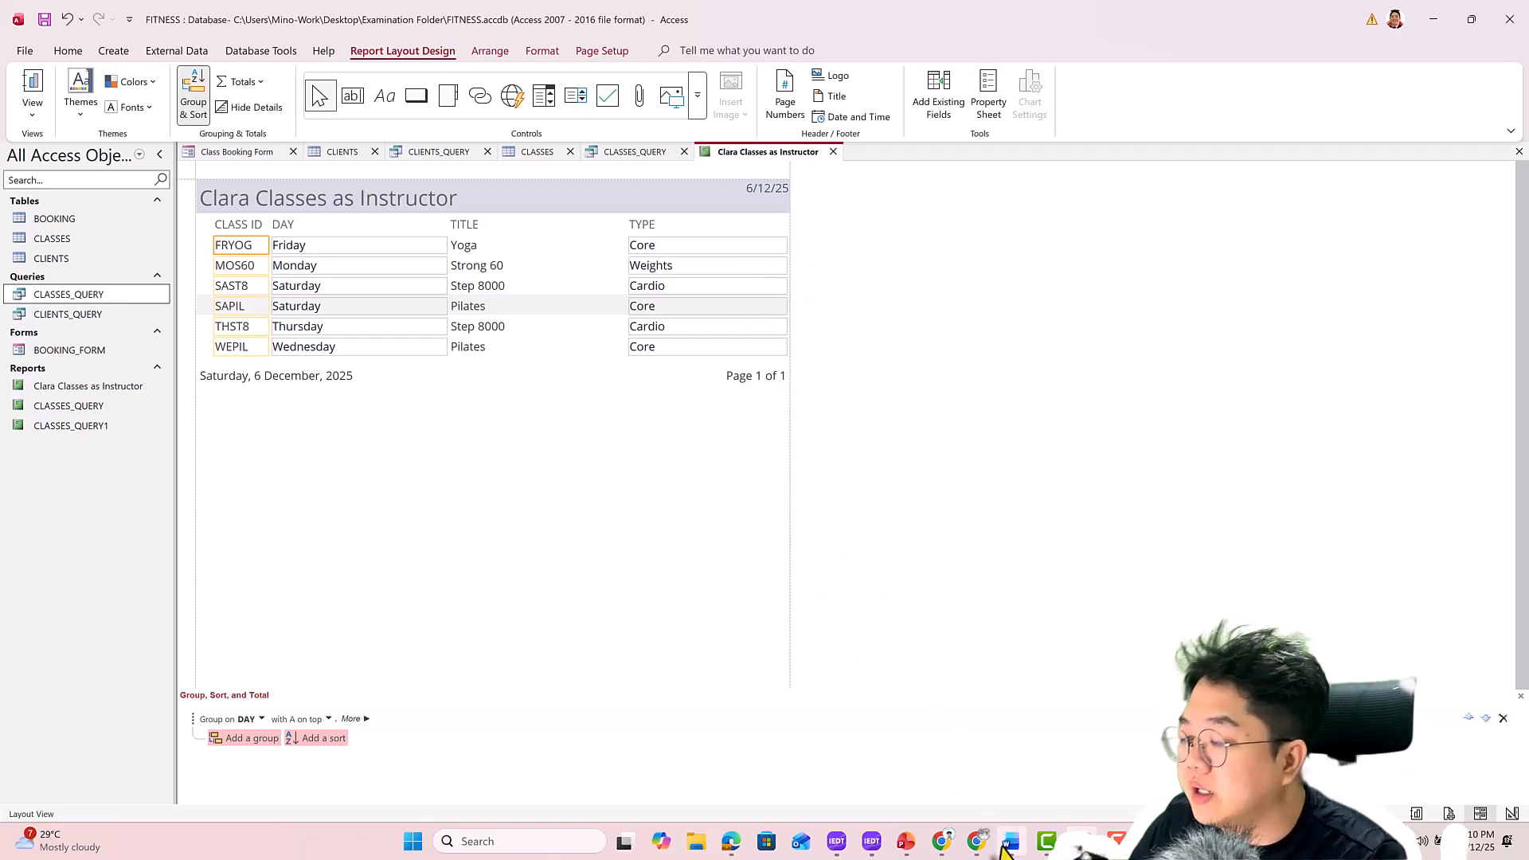
# Check the sorting requirement in the exam paper and sort the records within each DAY group by CLASS ID in ascending order
pyautogui.click(732, 841)
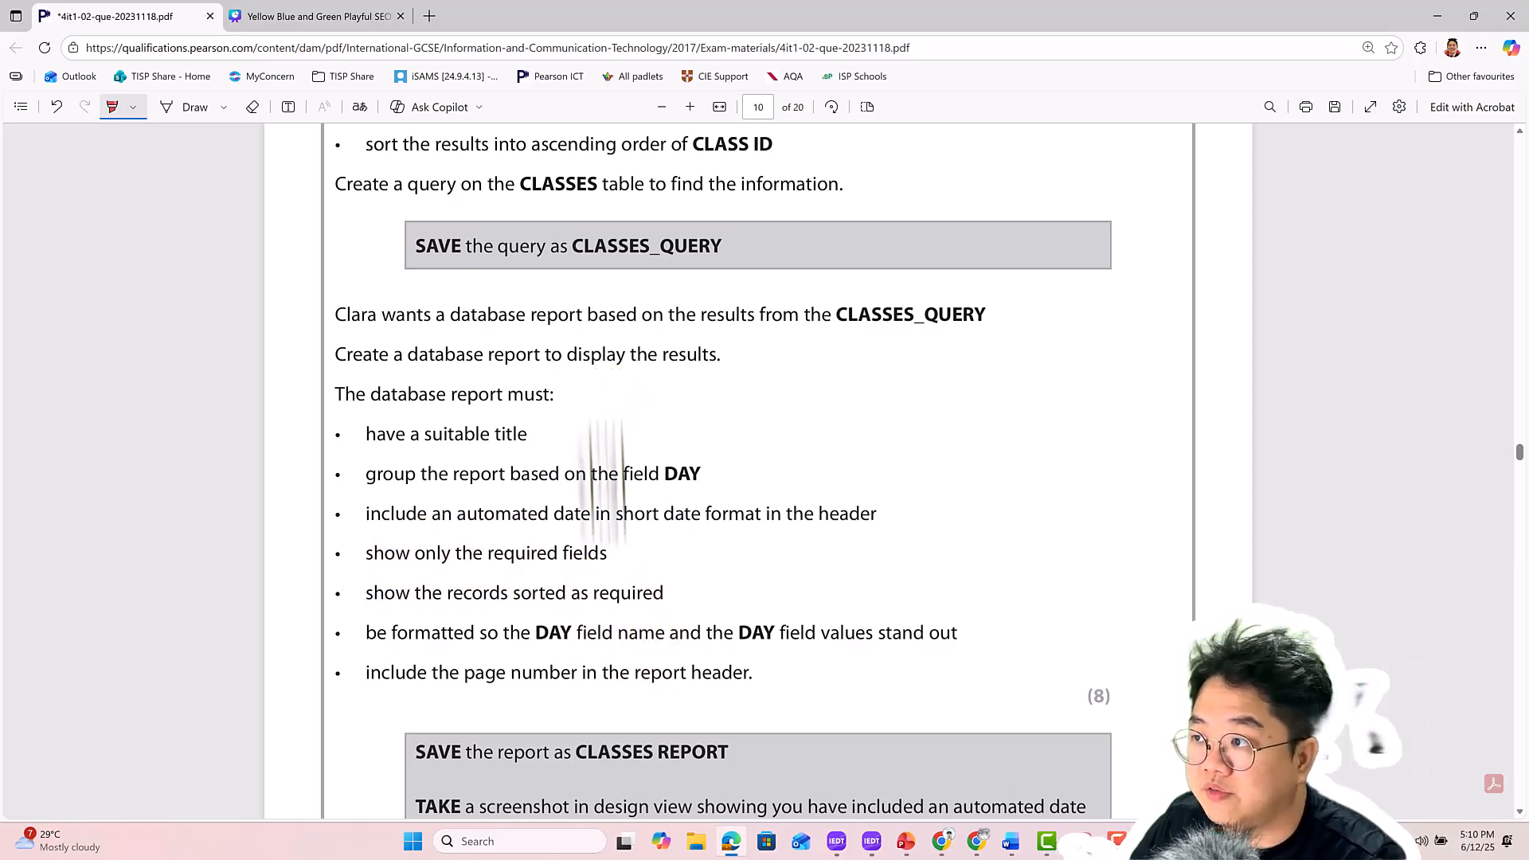
pyautogui.click(906, 841)
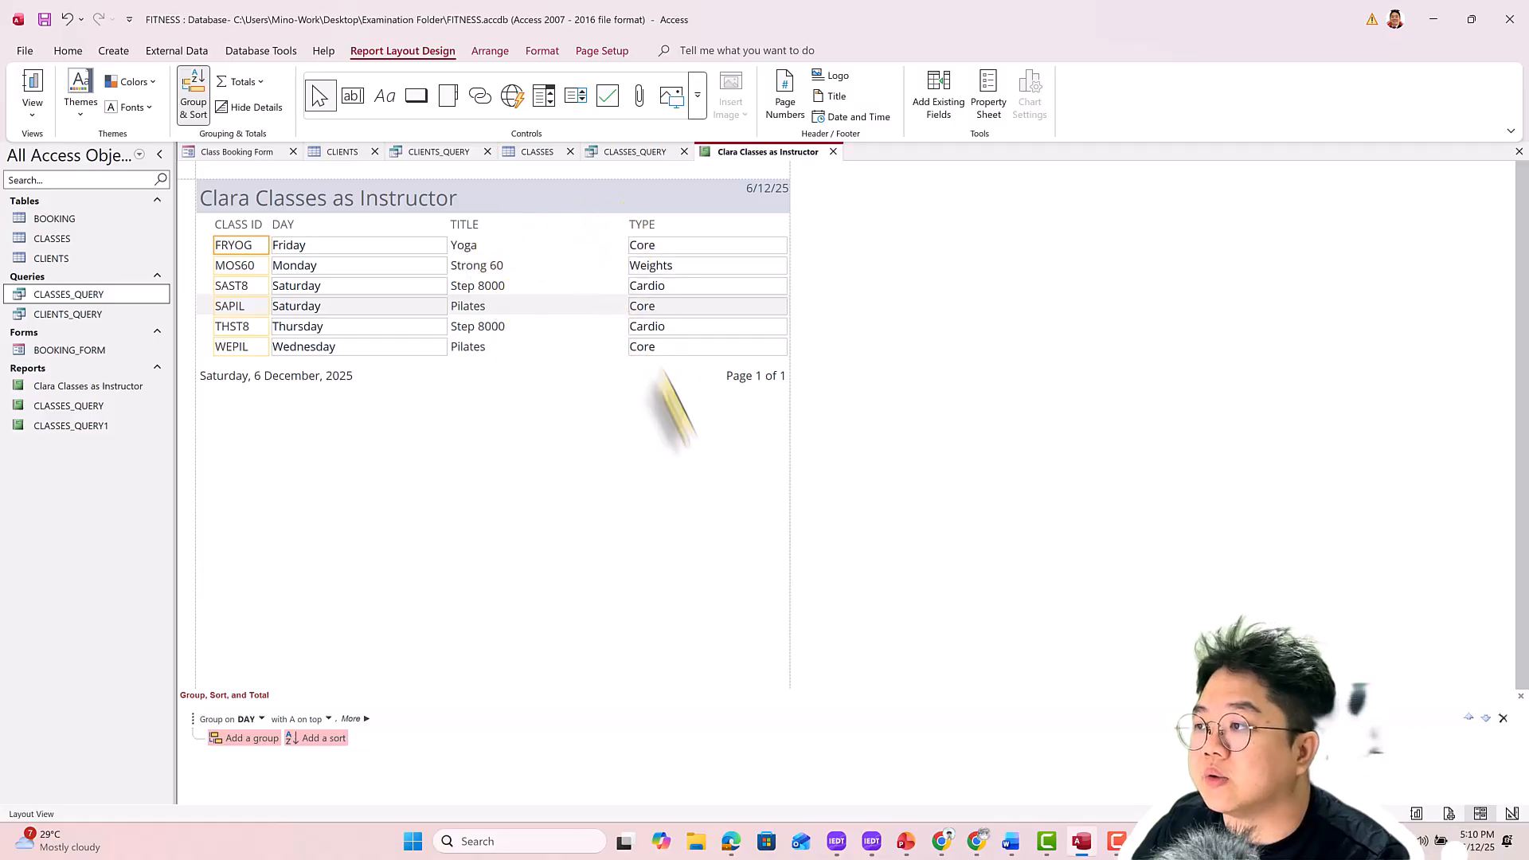
pyautogui.click(729, 842)
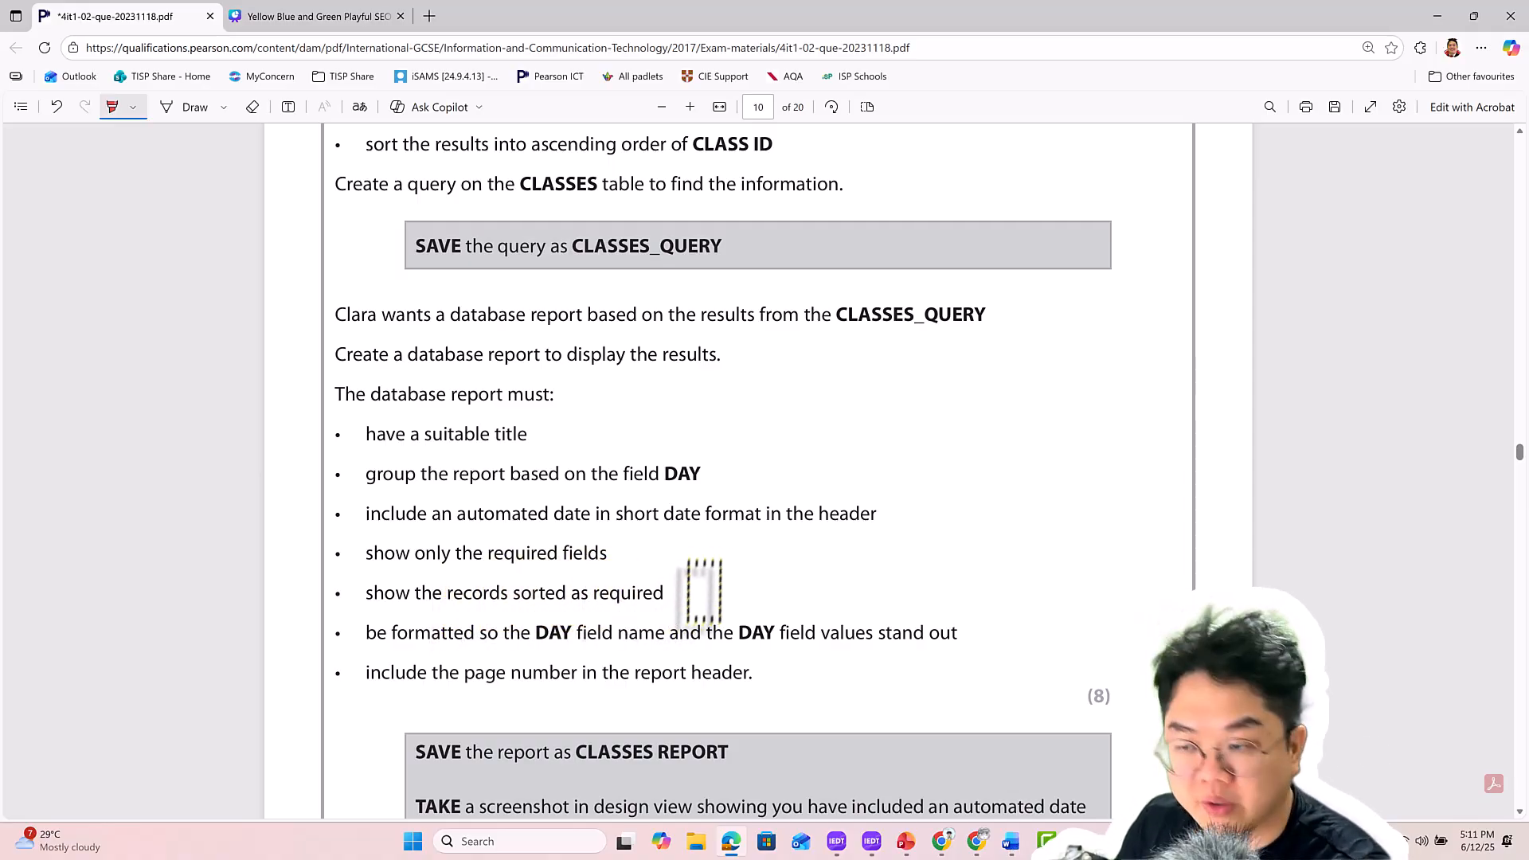
pyautogui.moveTo(1081, 841)
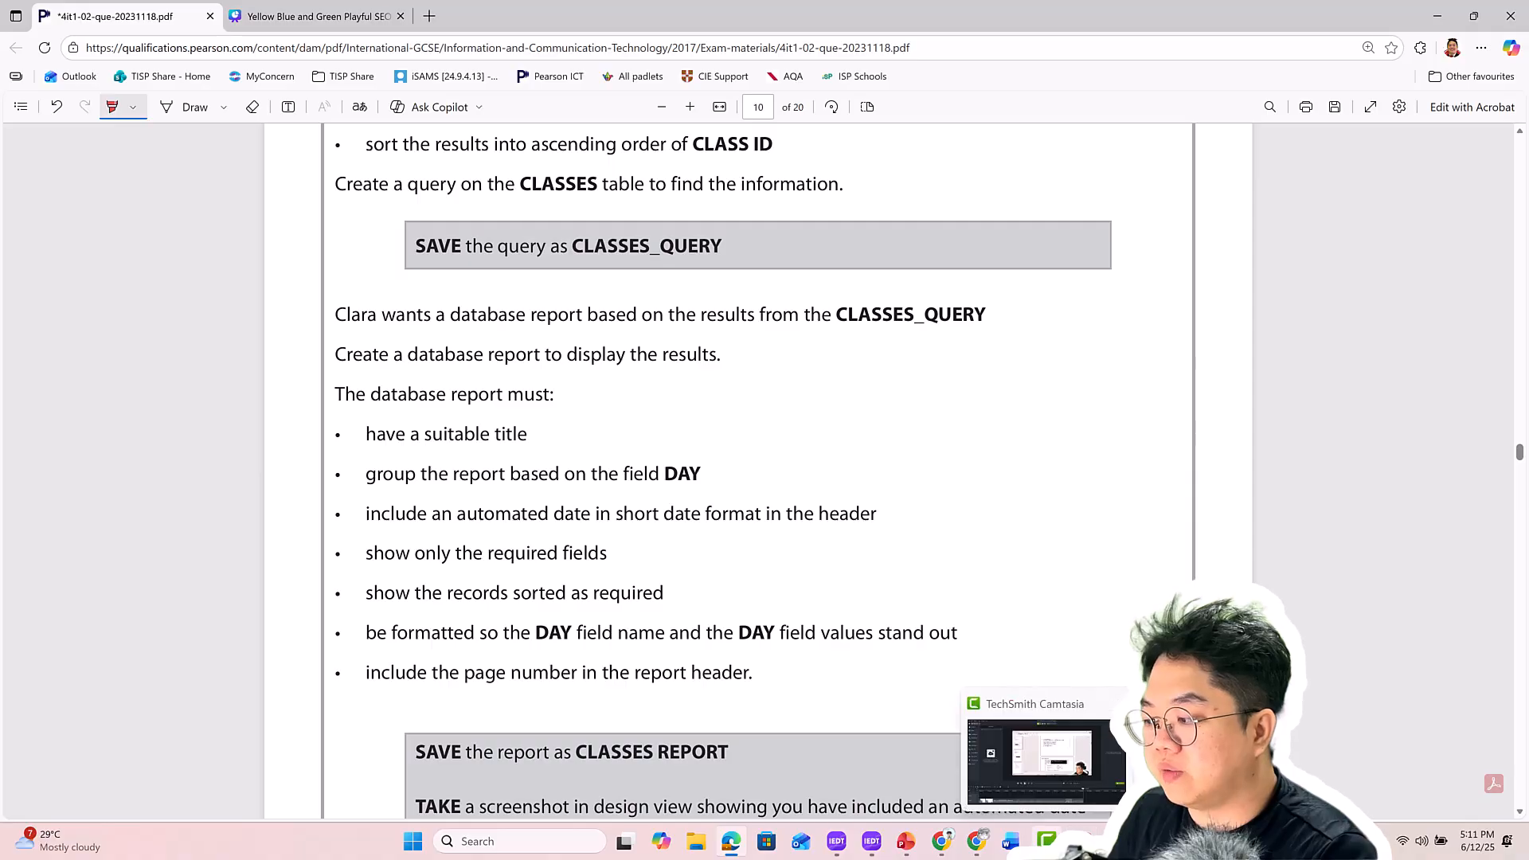
pyautogui.click(1053, 761)
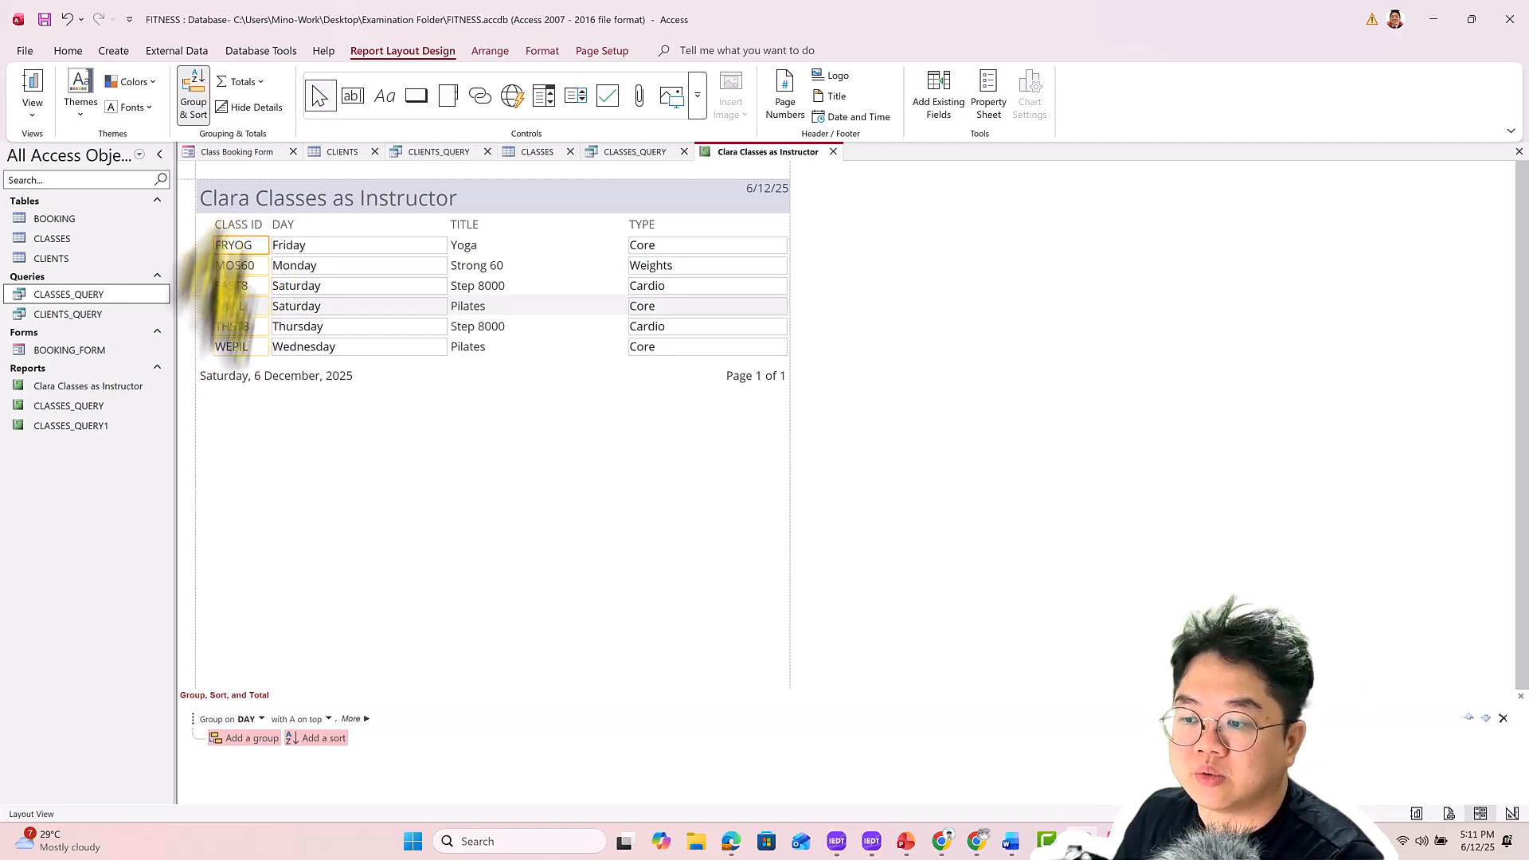
pyautogui.click(312, 738)
pyautogui.click(345, 681)
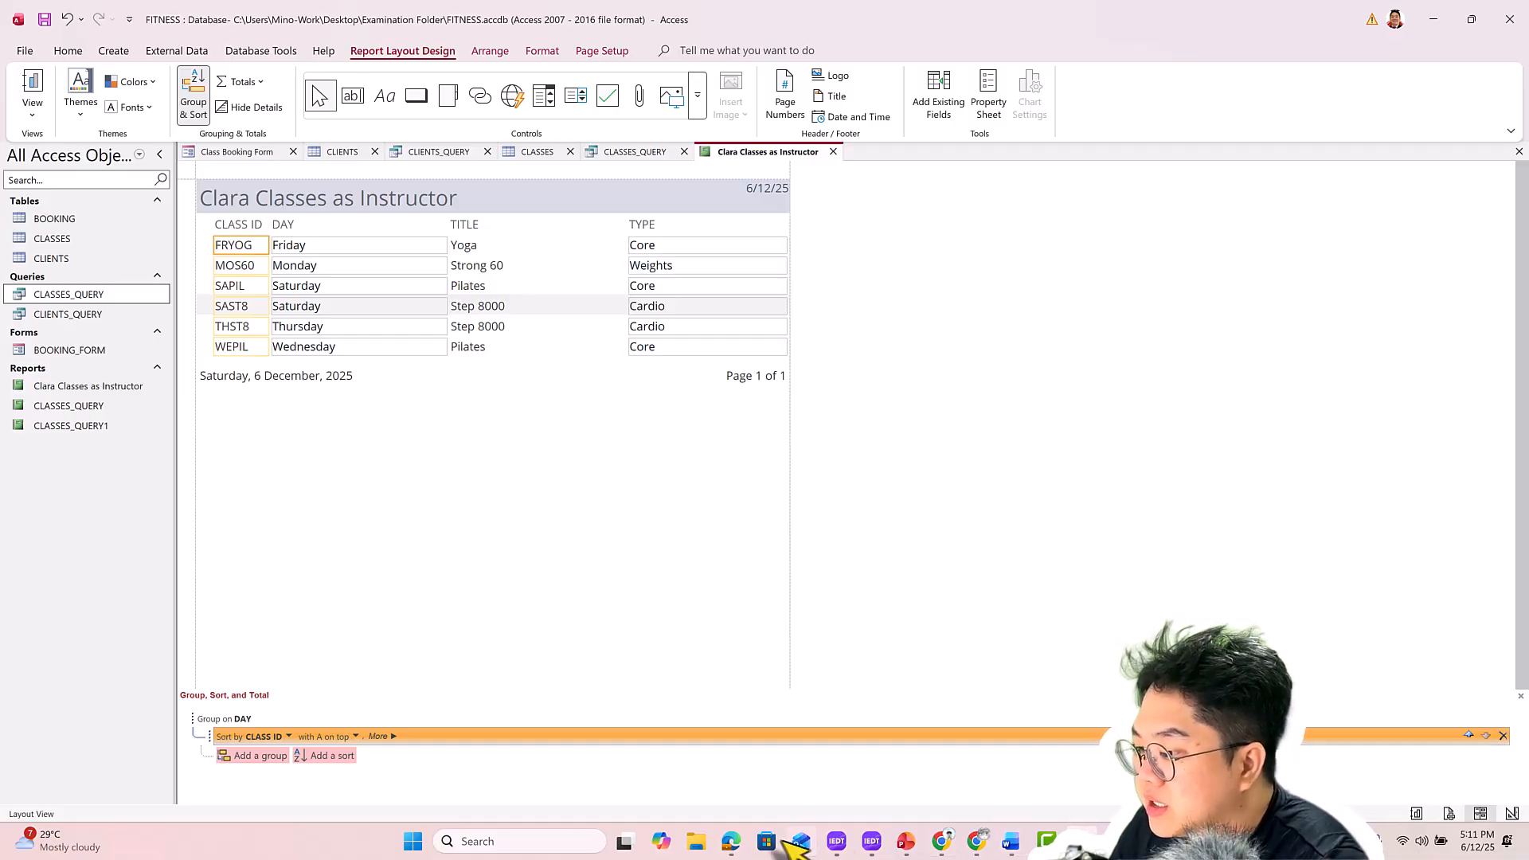
# Check the DAY formatting requirement in the exam paper and make the DAY heading and field values bold in design view
pyautogui.click(731, 841)
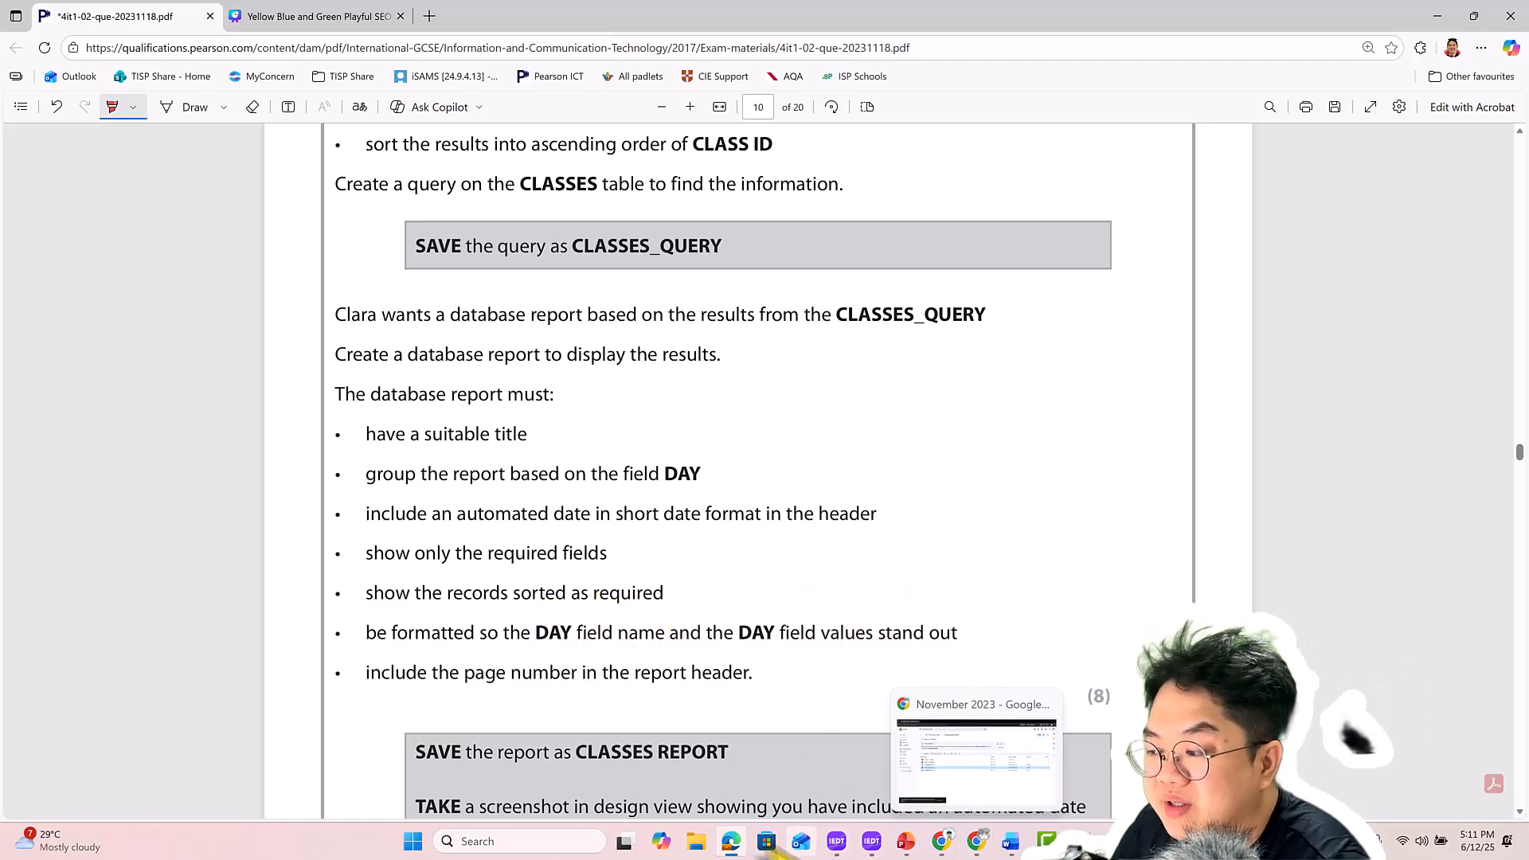
pyautogui.click(731, 846)
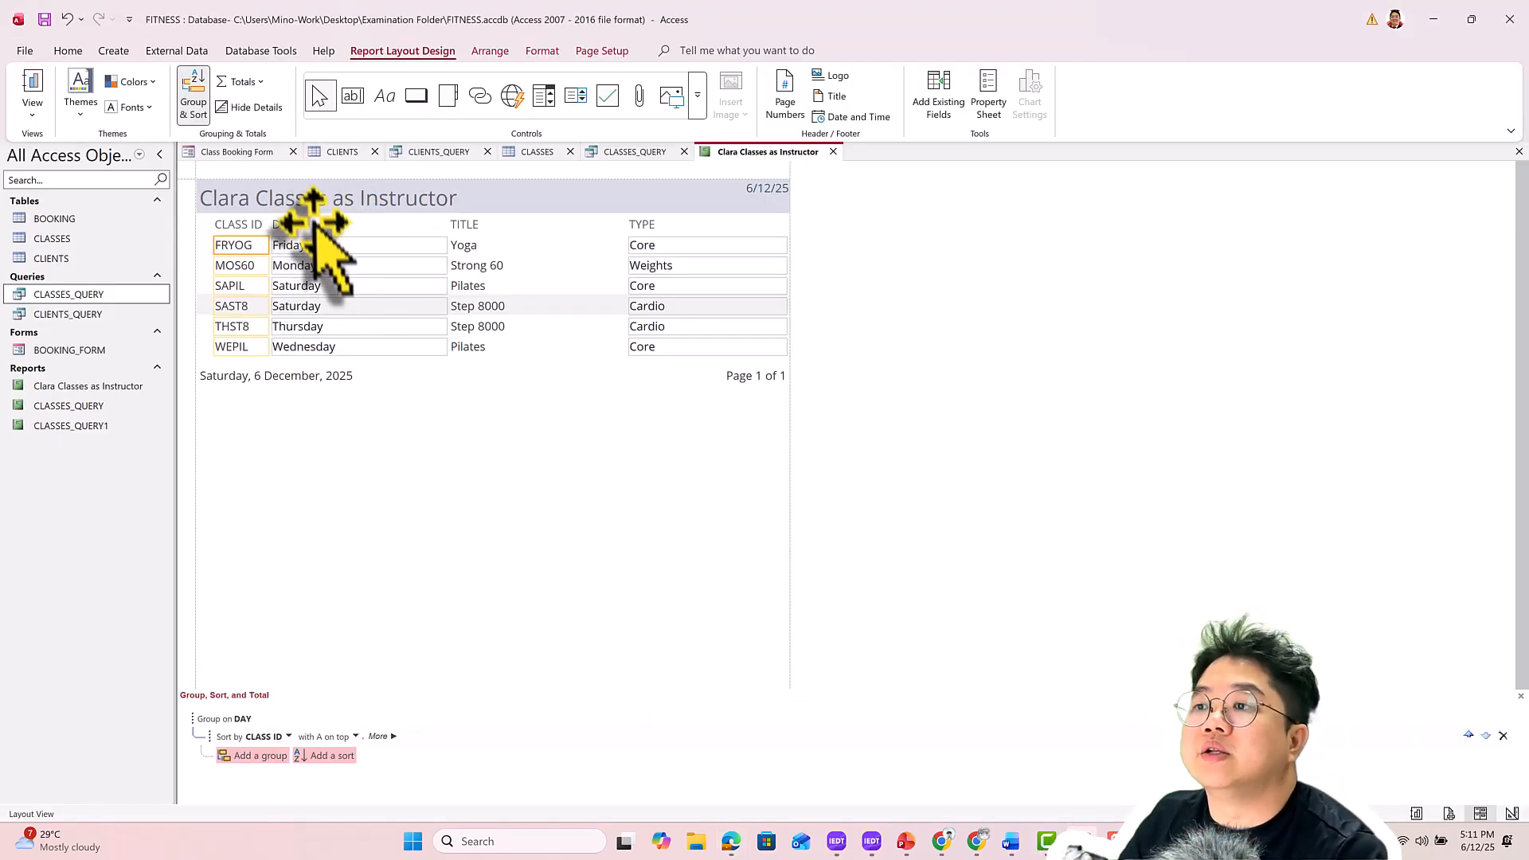
pyautogui.click(32, 104)
pyautogui.click(83, 247)
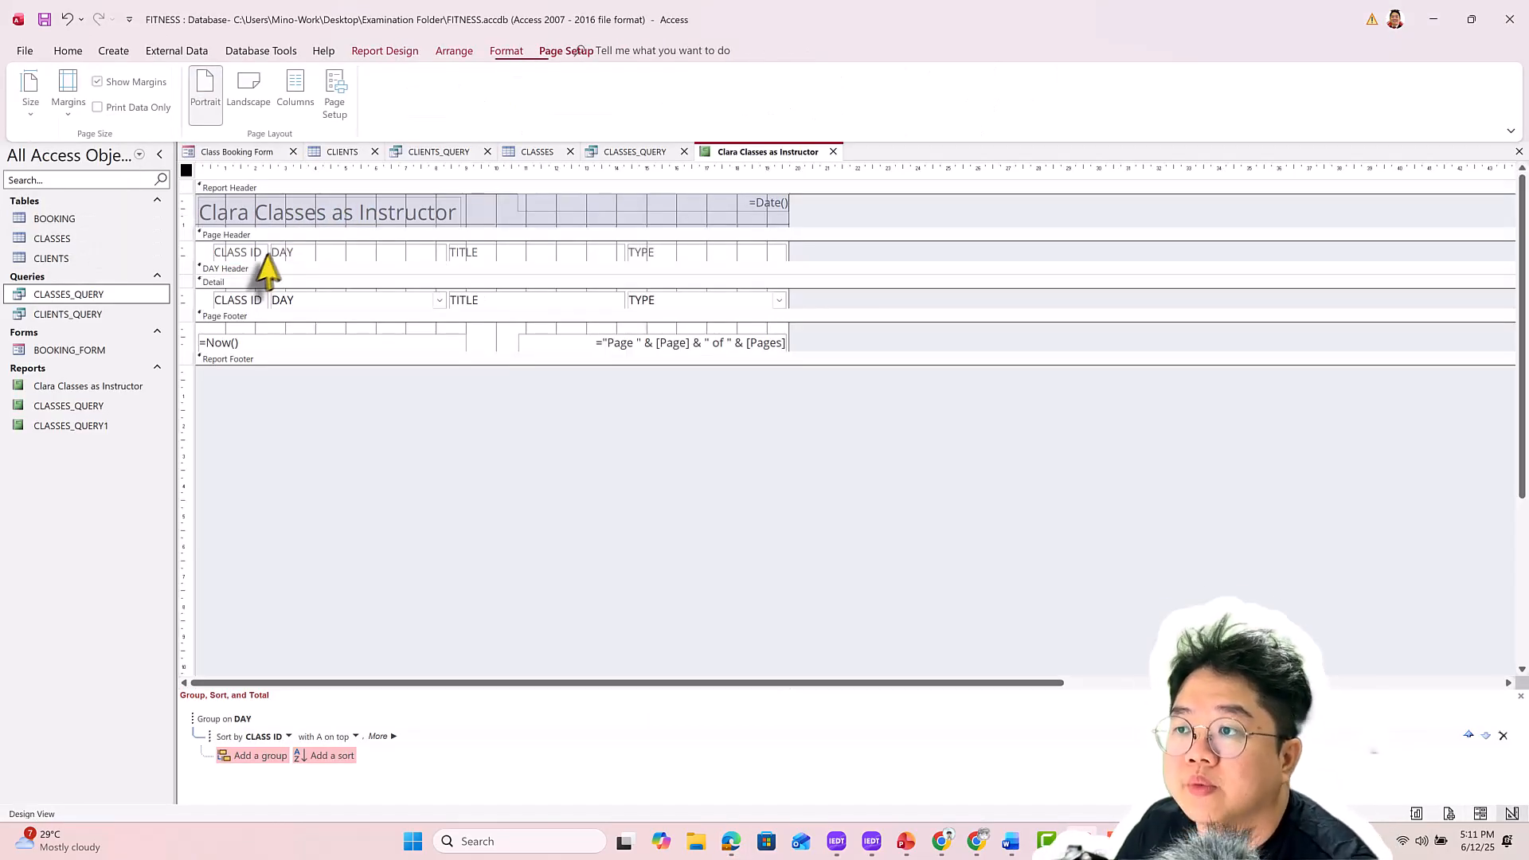
pyautogui.click(318, 300)
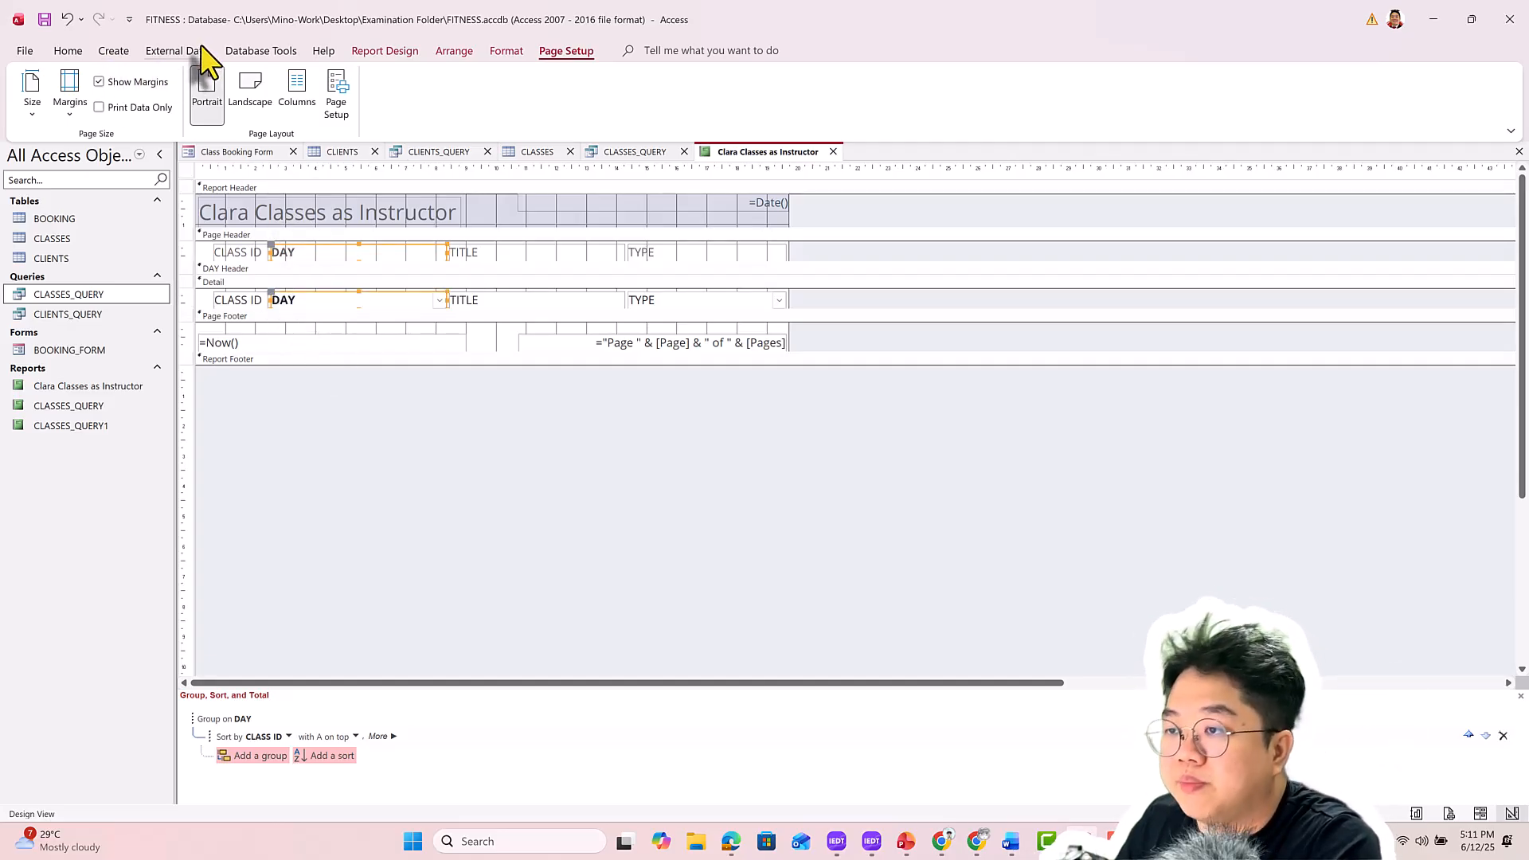
# Give the DAY heading and field a light gold background fill and check the formatting in Layout View
pyautogui.click(68, 50)
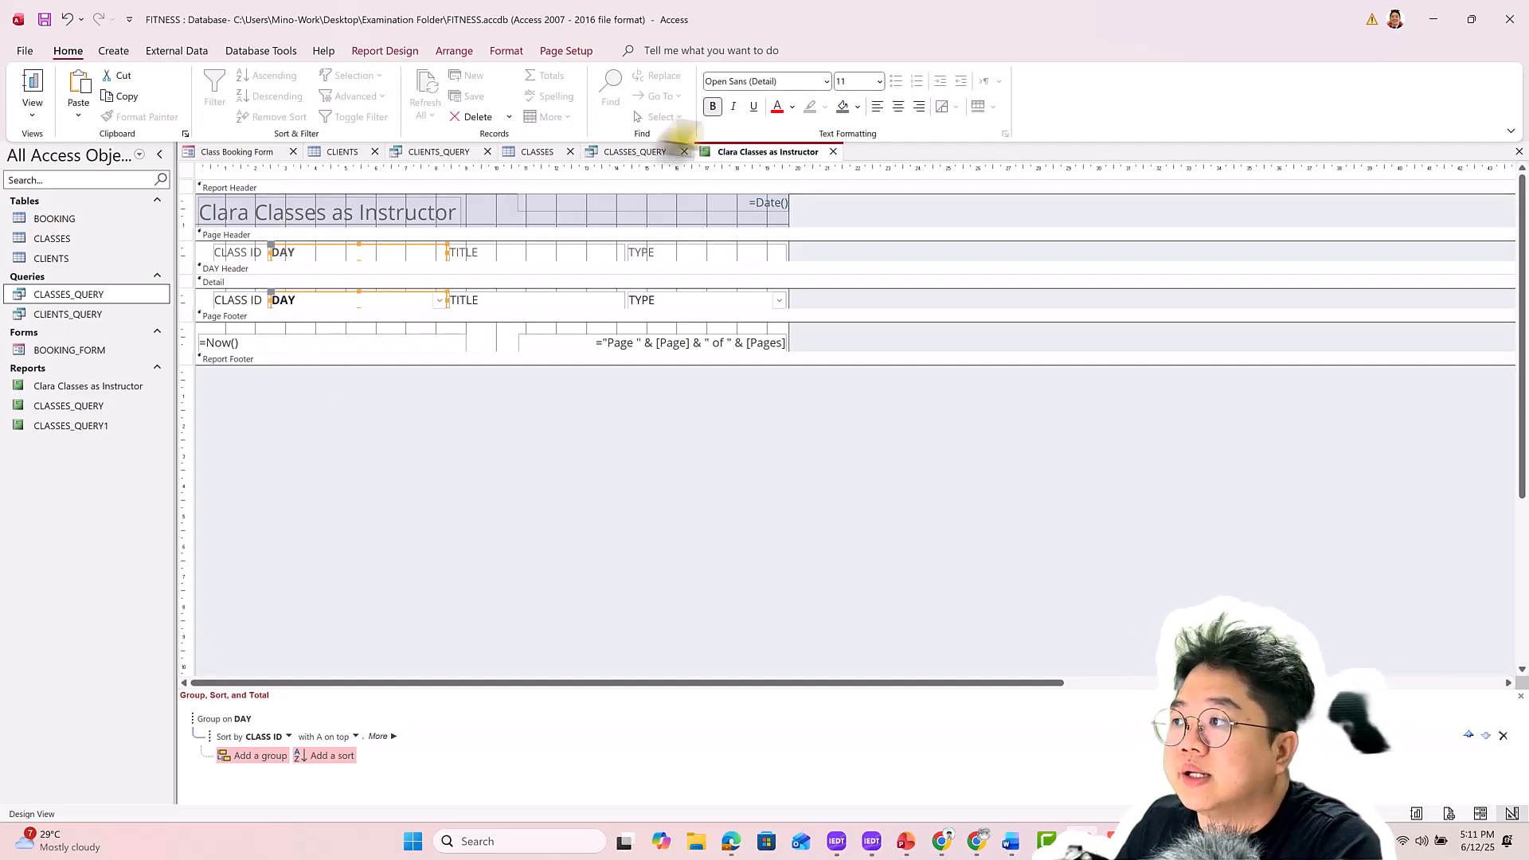
pyautogui.click(857, 106)
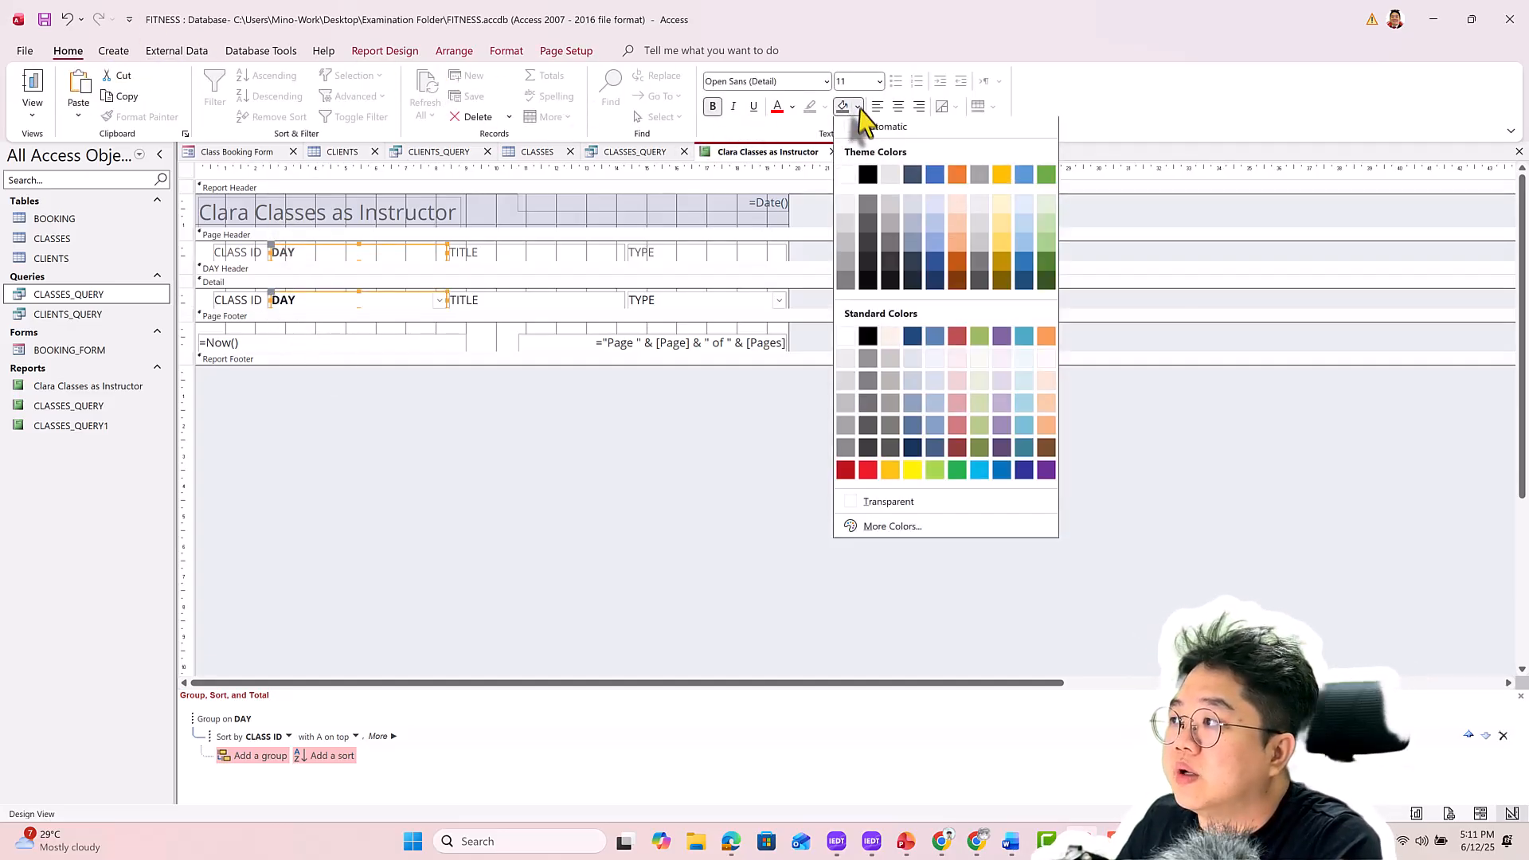
pyautogui.click(1022, 243)
pyautogui.click(32, 102)
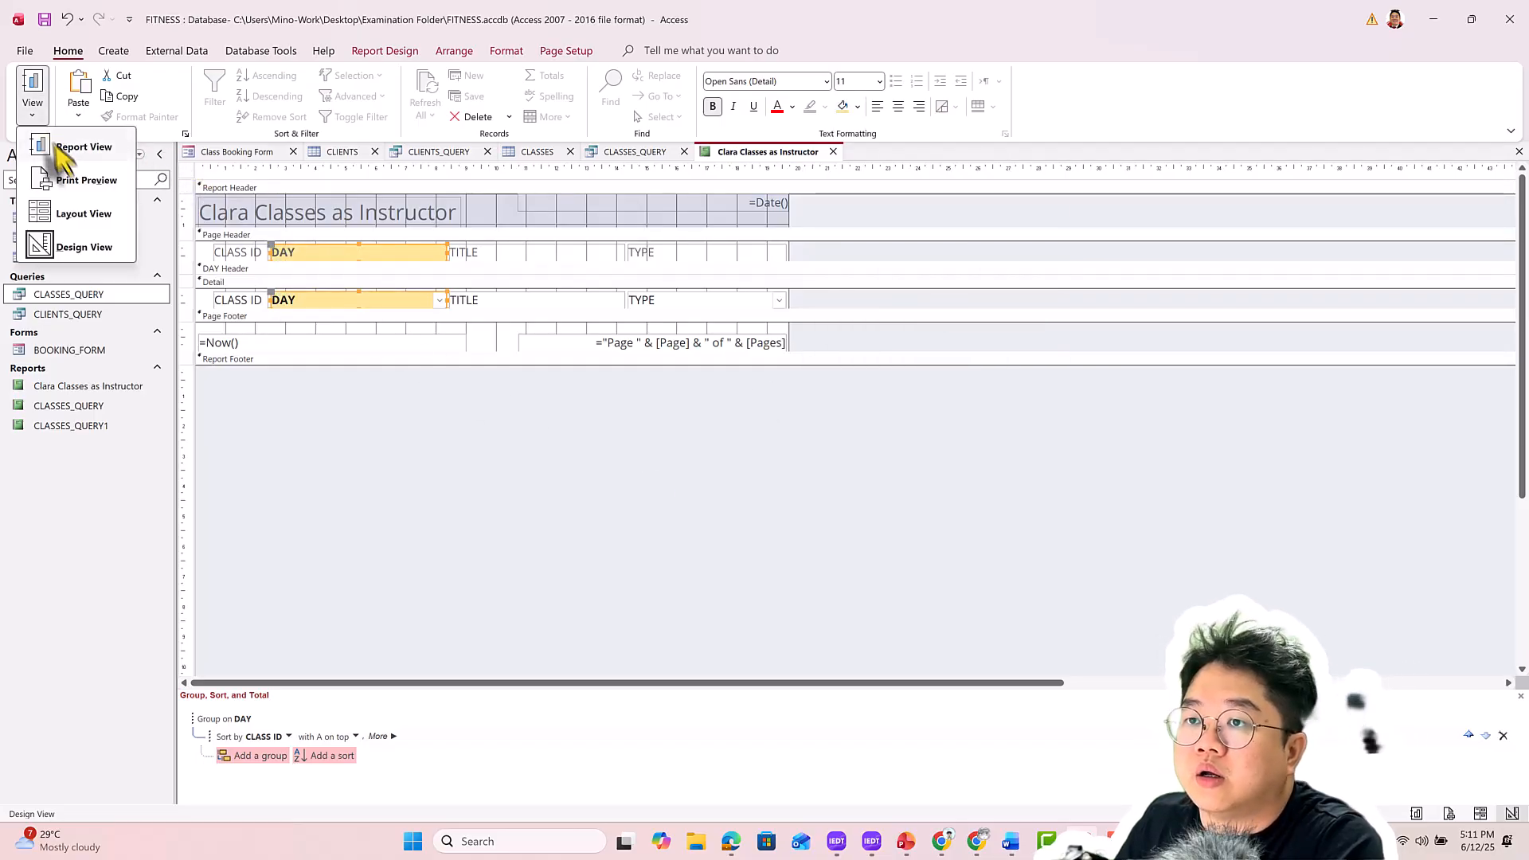
pyautogui.click(83, 213)
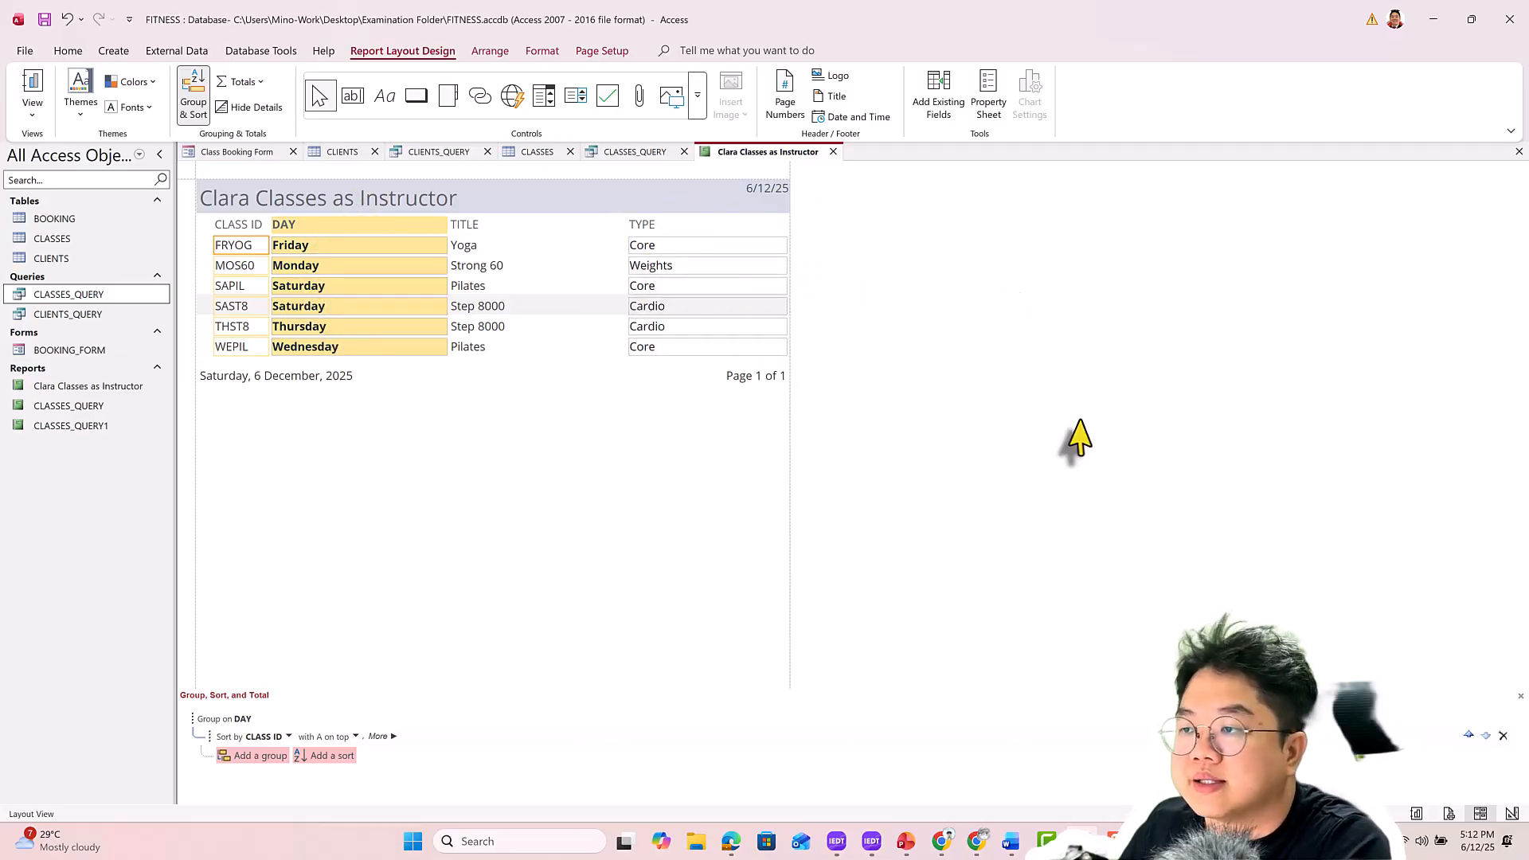
# Check the page number requirement in the exam paper and move the page number control from the page footer into the report header in design view
pyautogui.hotkey('alt', 'Tab')
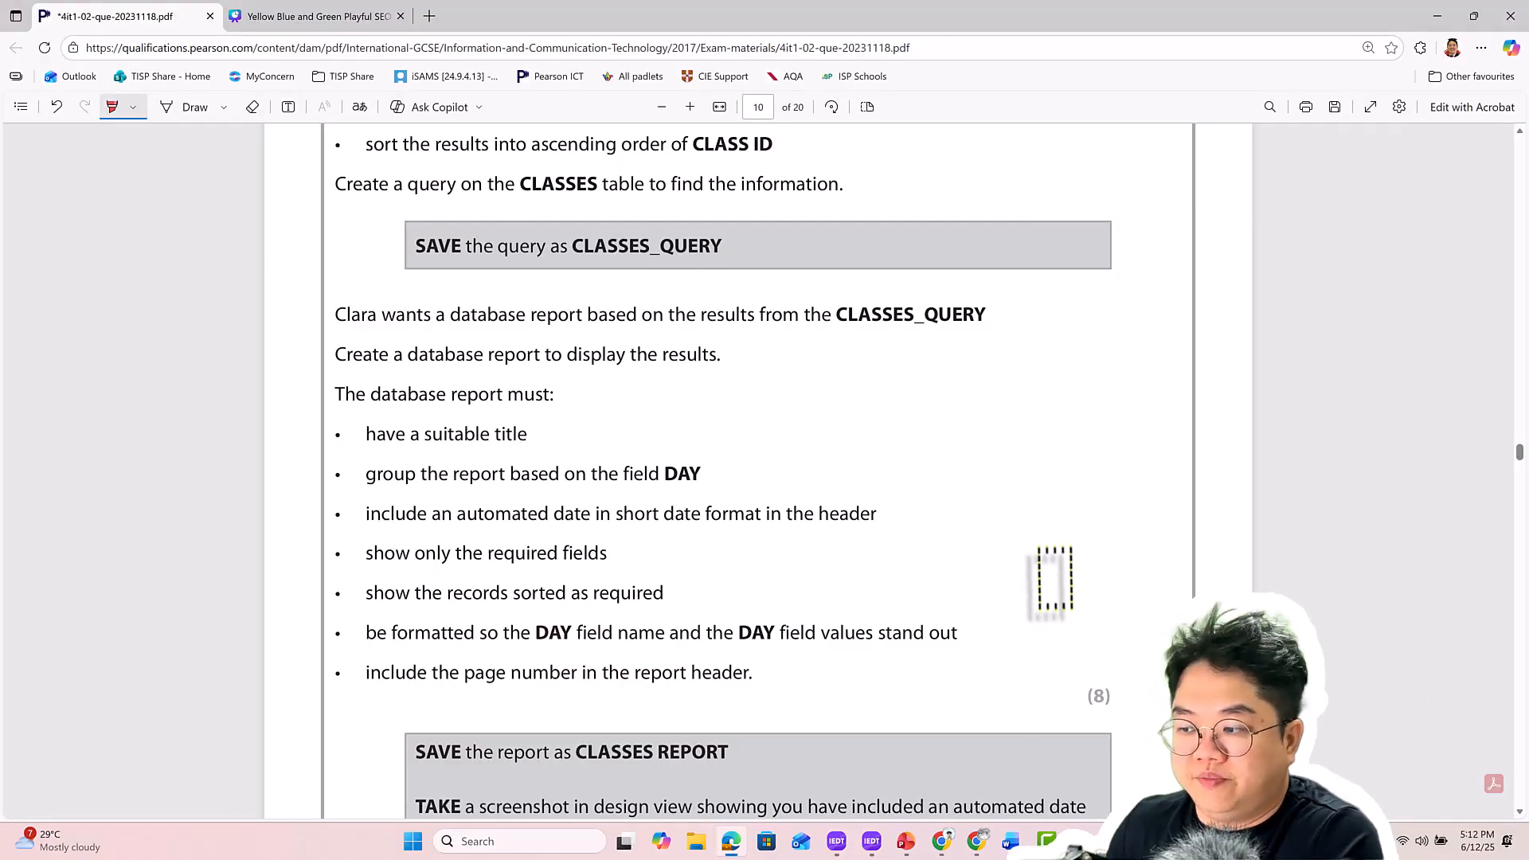
pyautogui.scroll(-1, 693, 558)
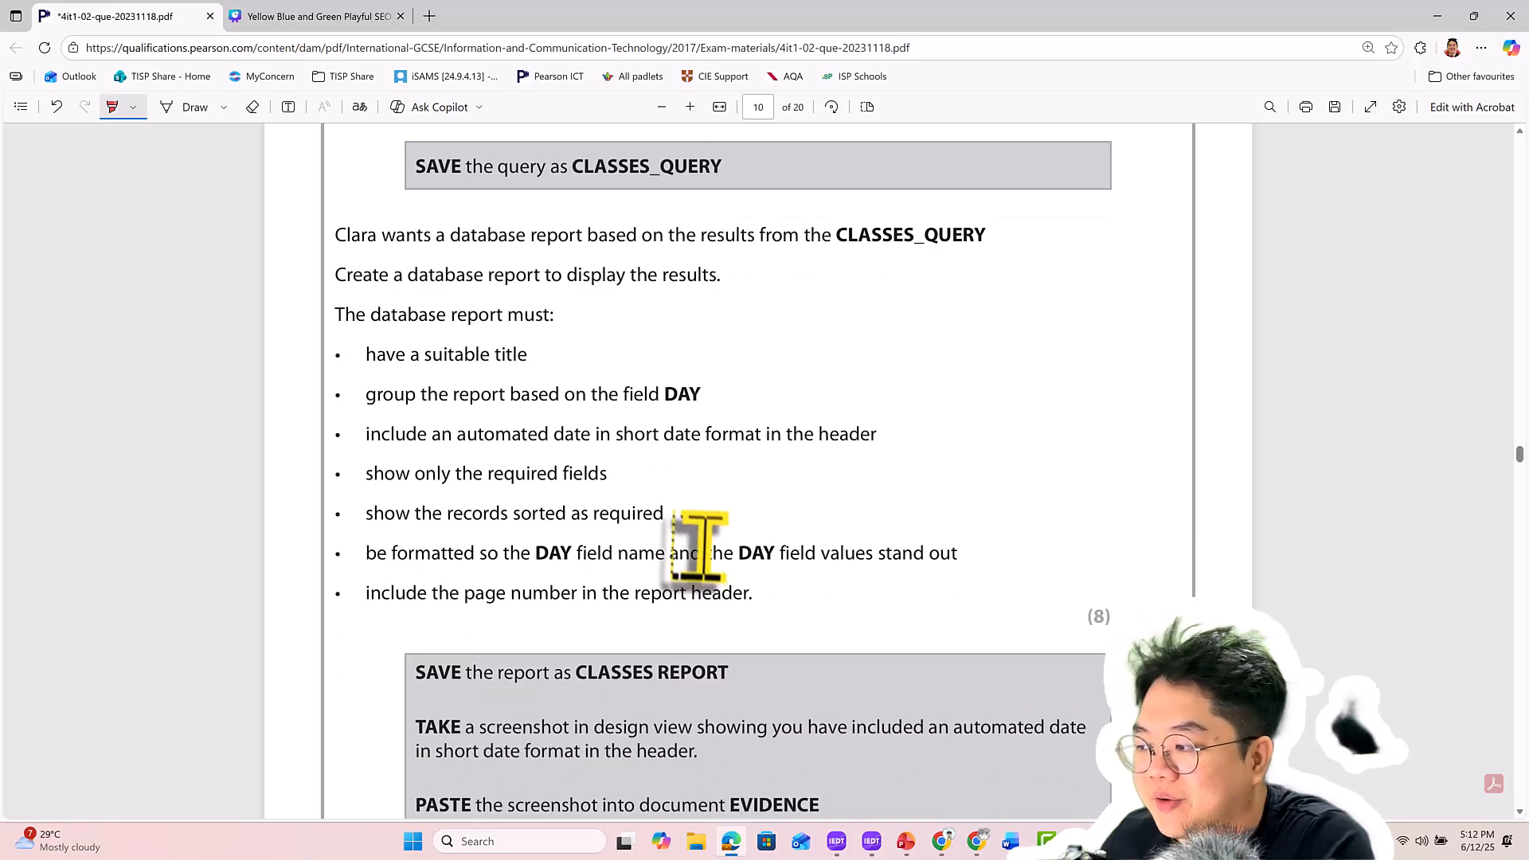
pyautogui.scroll(-2, 697, 549)
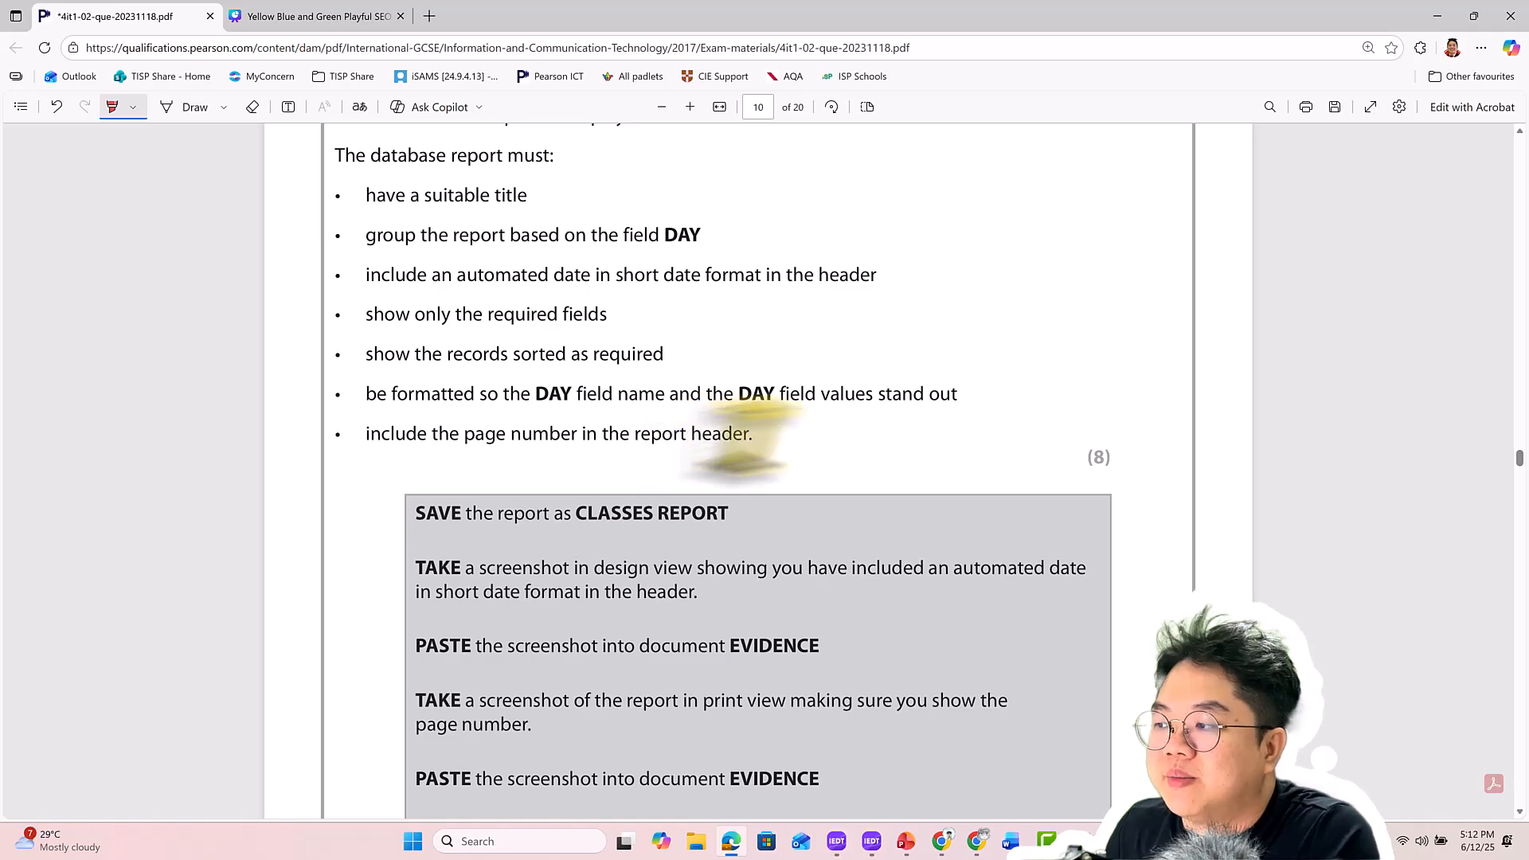
pyautogui.hotkey('alt', 'Tab')
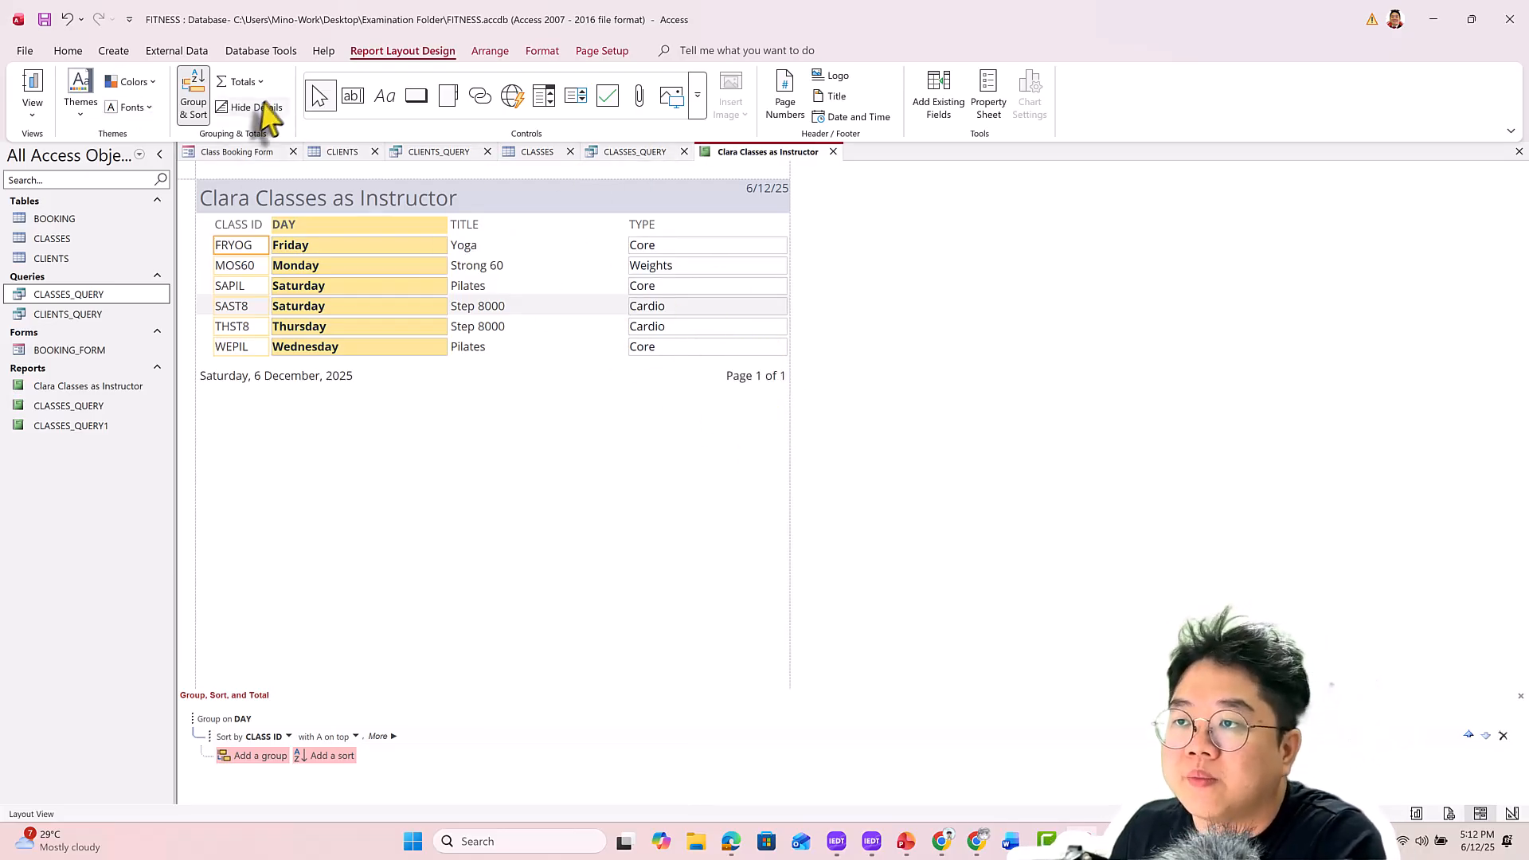
pyautogui.click(36, 107)
pyautogui.click(85, 246)
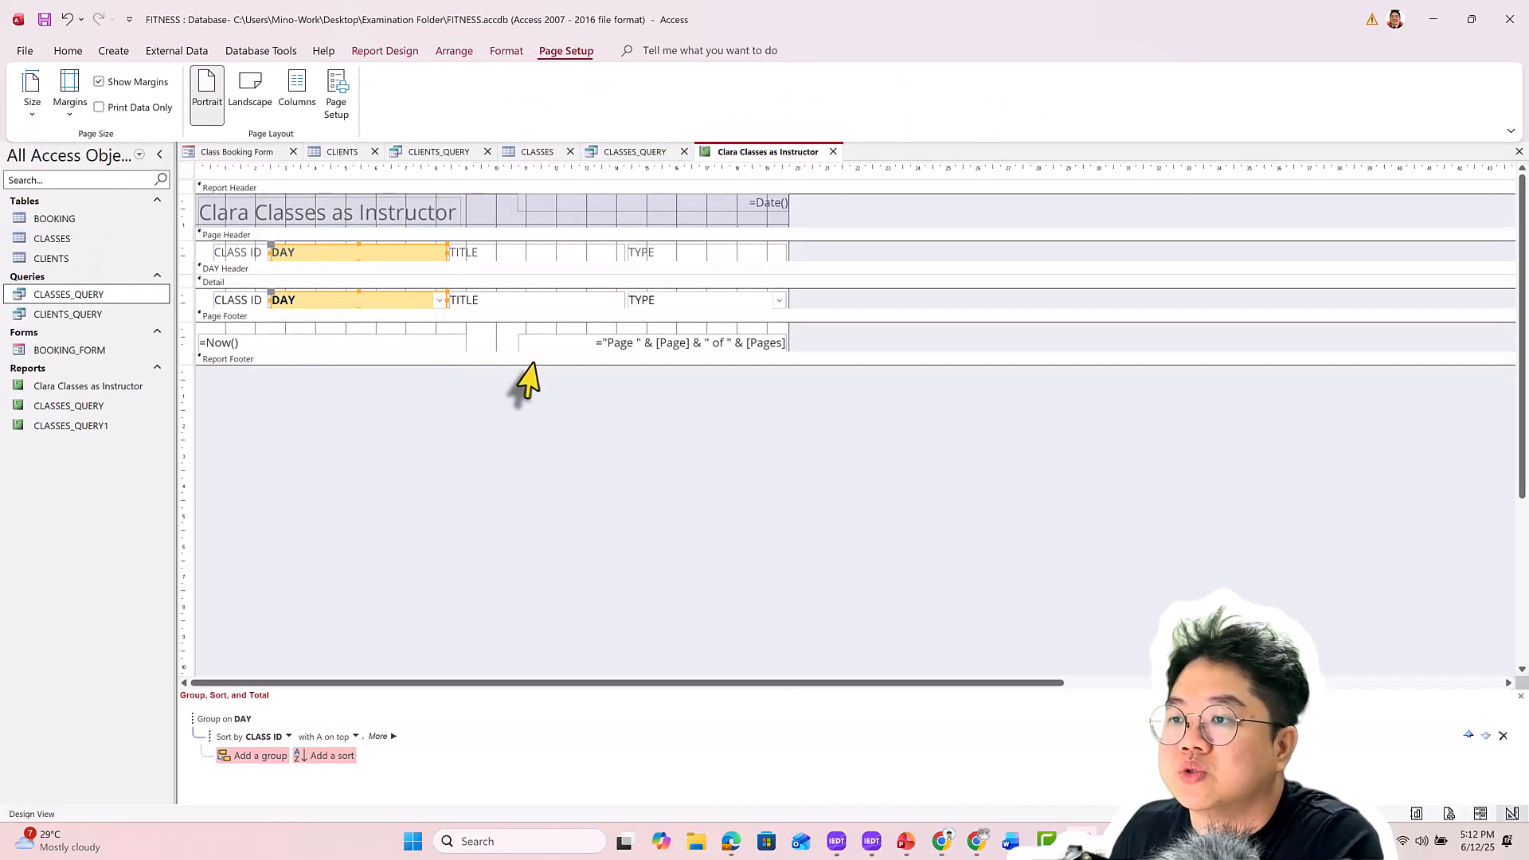
pyautogui.click(716, 341)
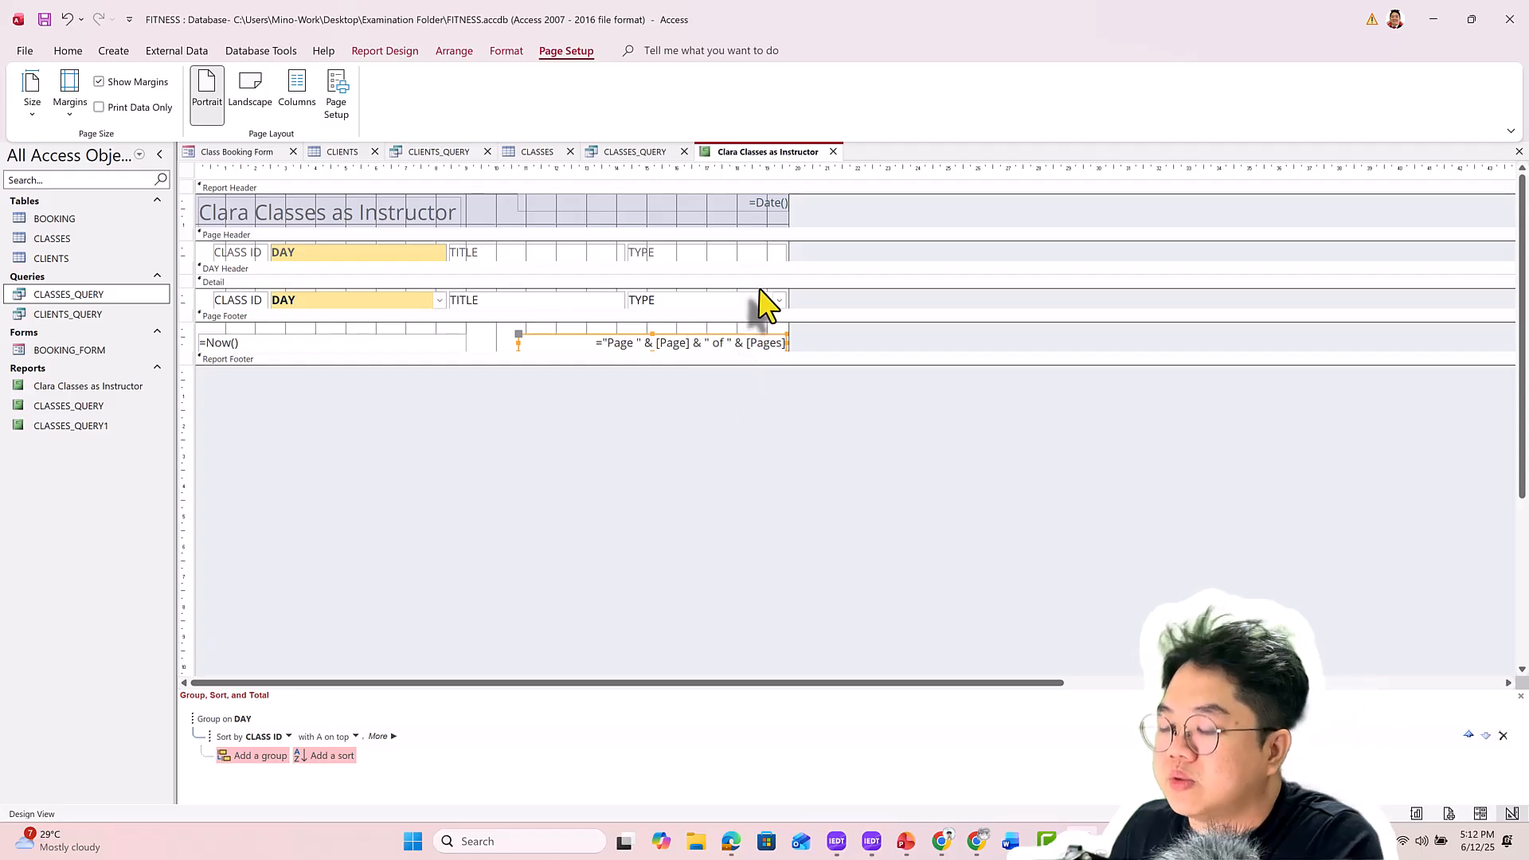
pyautogui.click(701, 224)
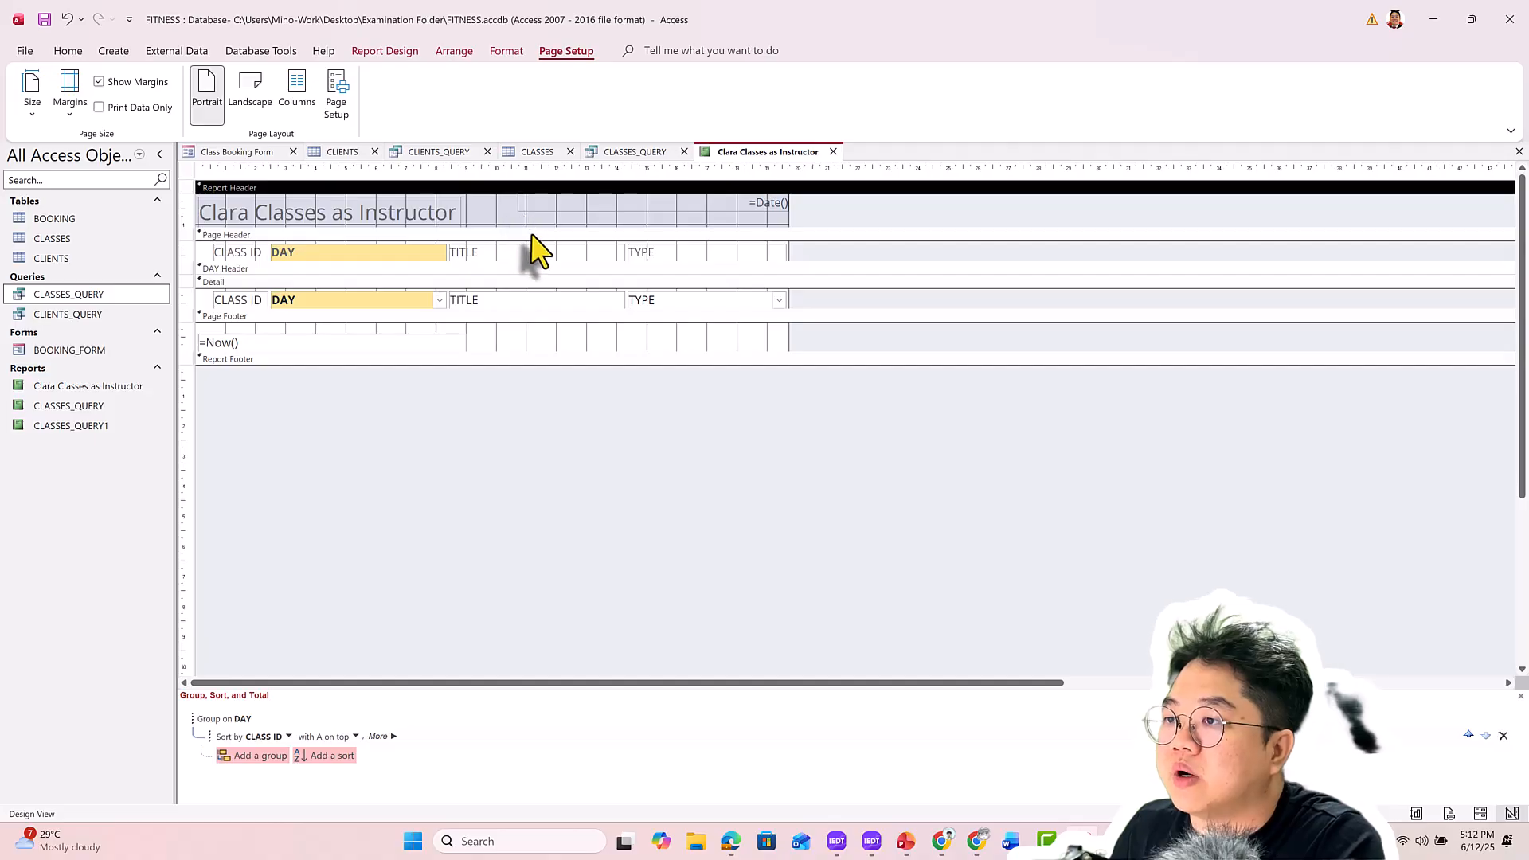
pyautogui.click(619, 341)
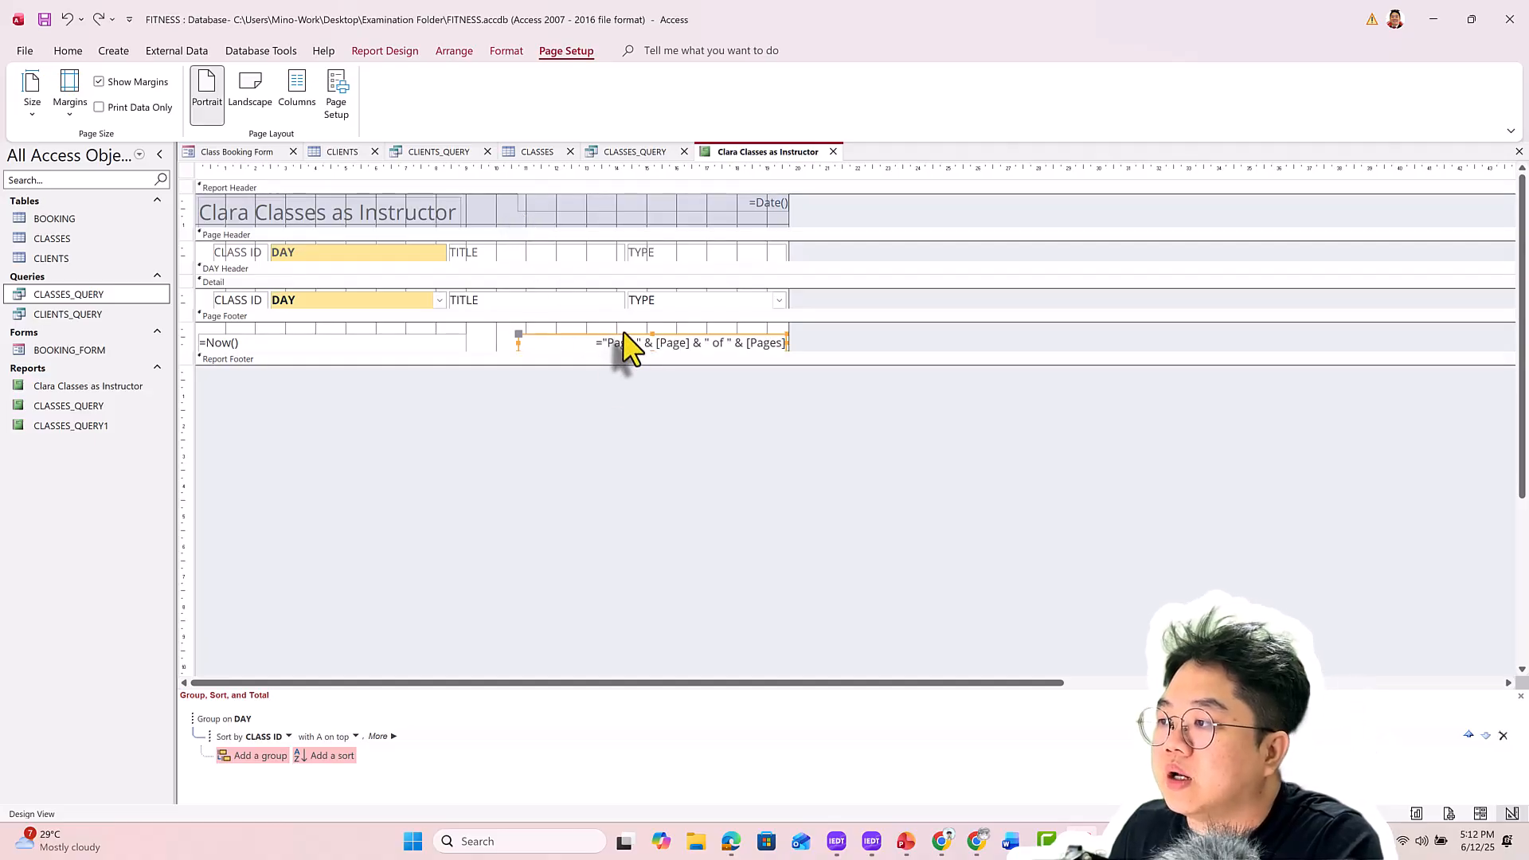
pyautogui.click(624, 343)
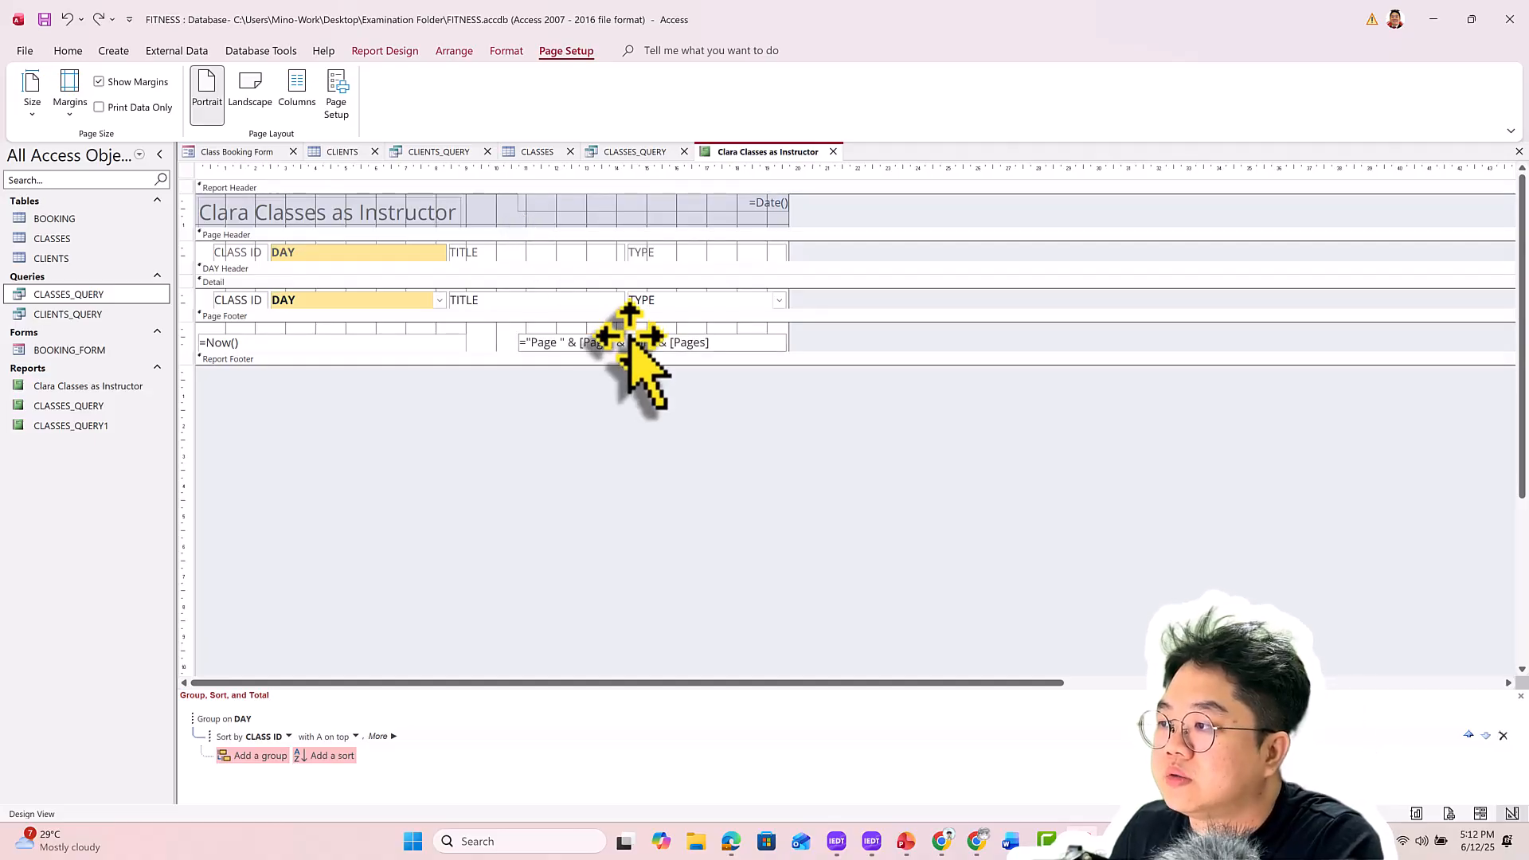
pyautogui.moveTo(626, 324); pyautogui.dragTo(633, 227)
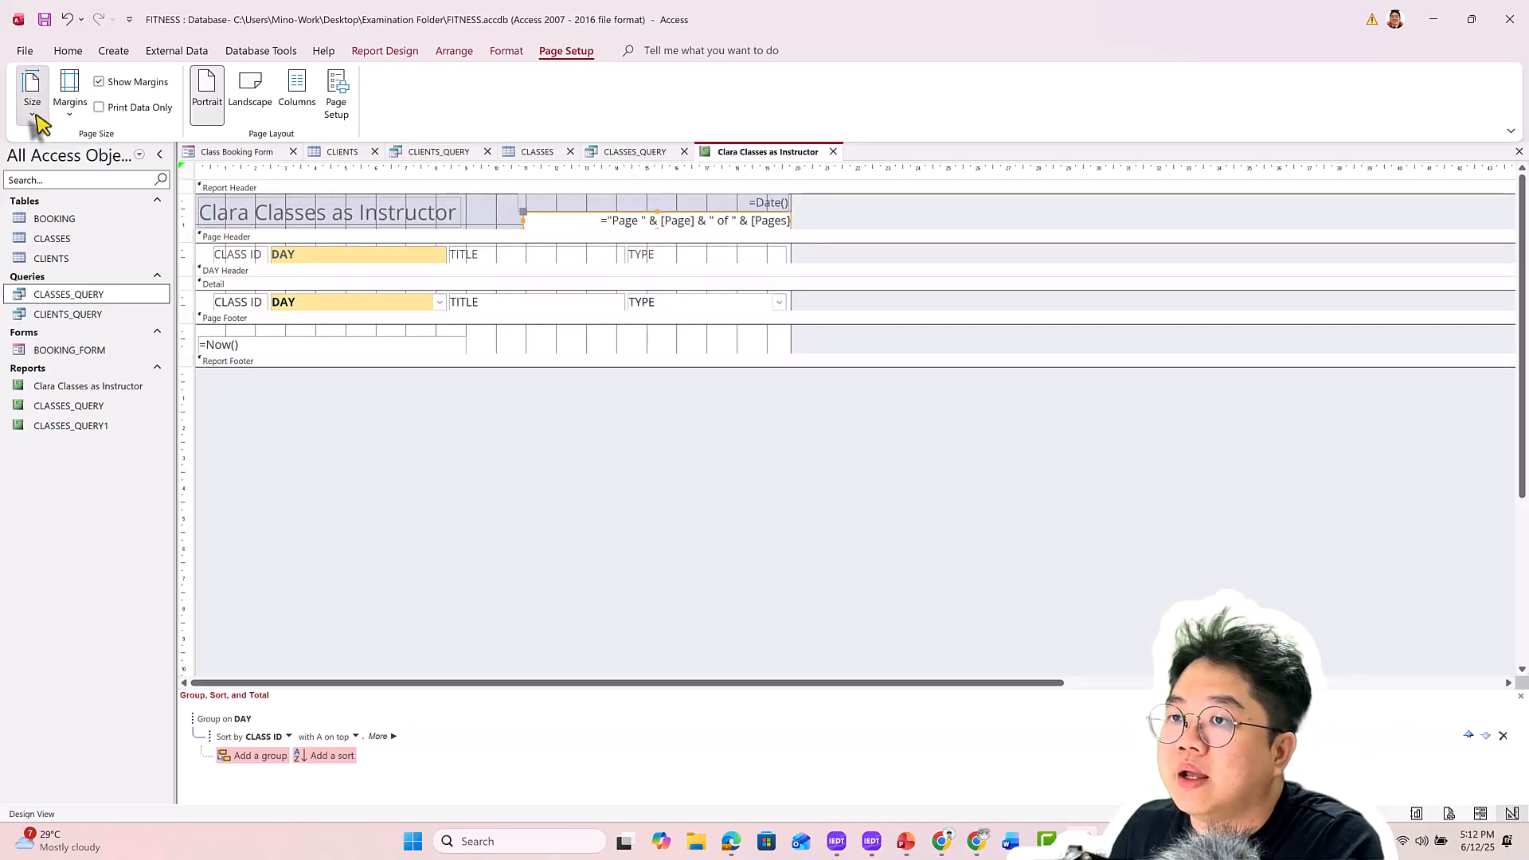
# Show the report in Layout View to check the page number placed beneath the header date
pyautogui.click(32, 95)
pyautogui.click(69, 51)
pyautogui.click(33, 103)
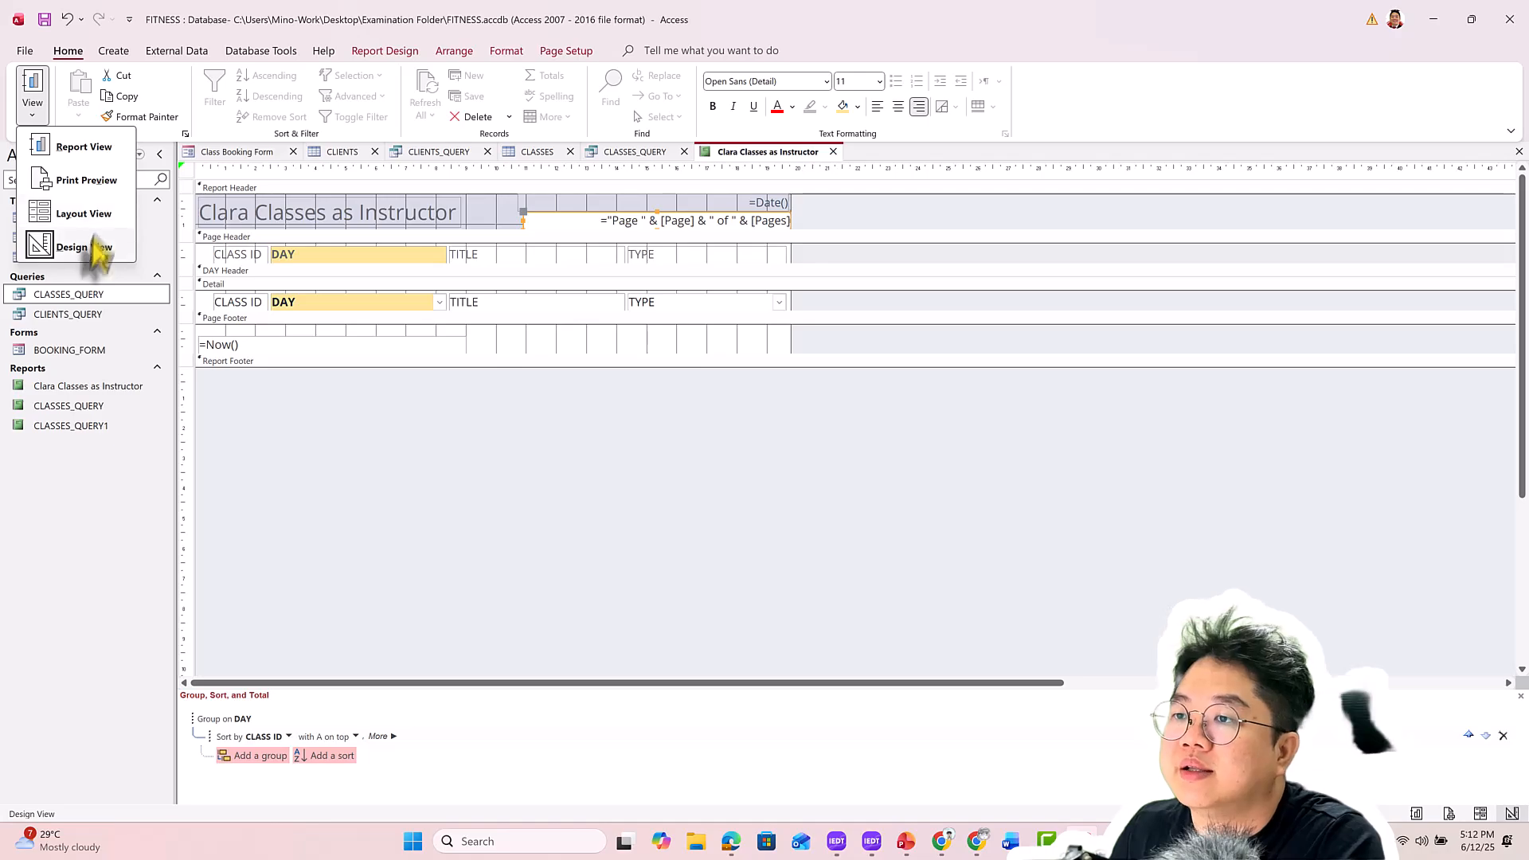
pyautogui.click(88, 215)
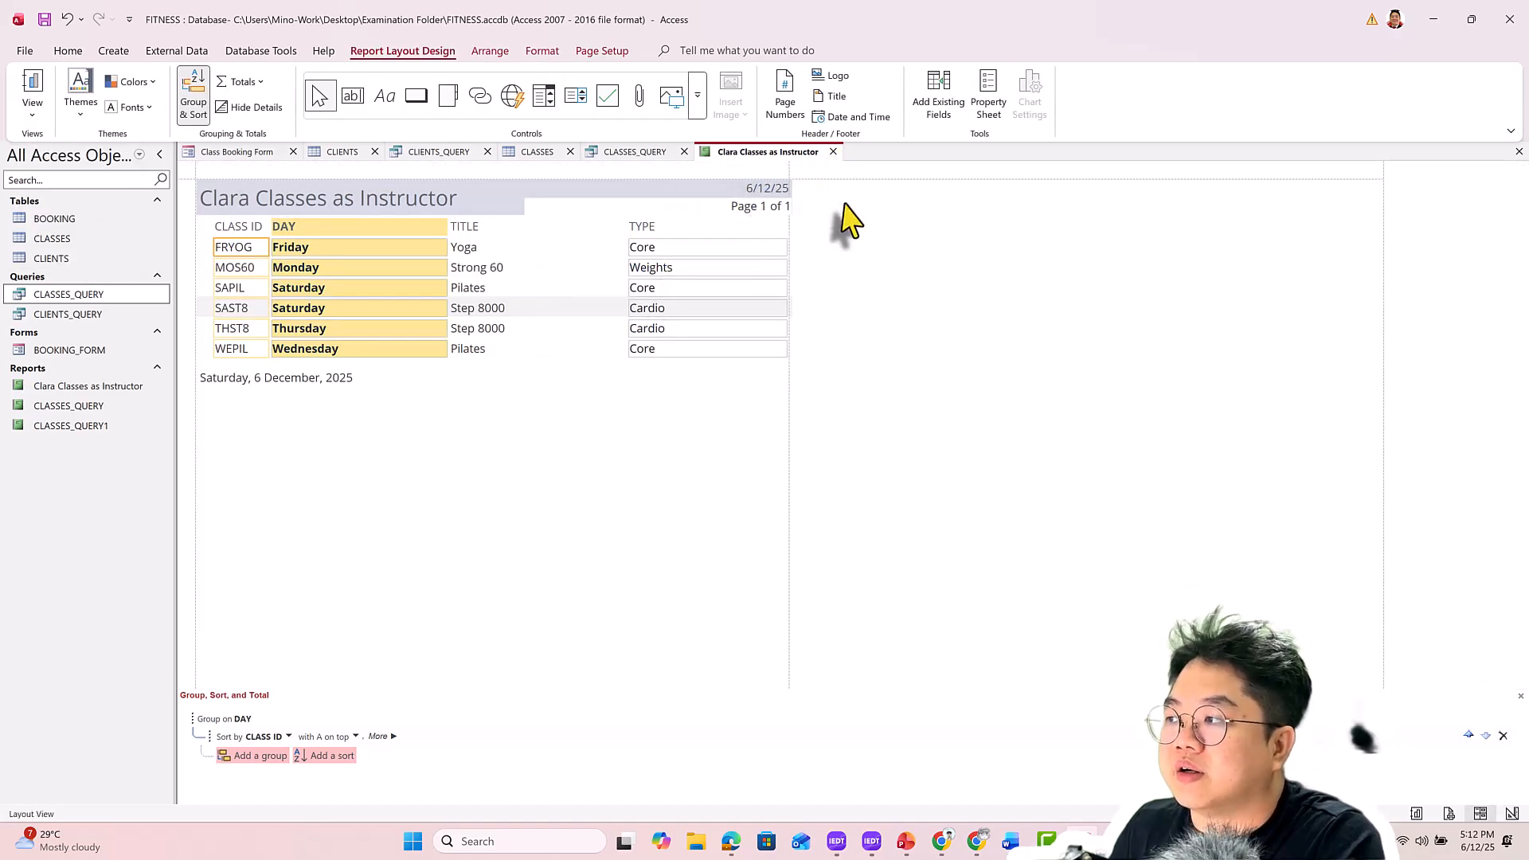
# Check the exam paper for the name under which the report must be saved
pyautogui.hotkey('alt', 'Tab')
pyautogui.scroll(-1, 820, 316)
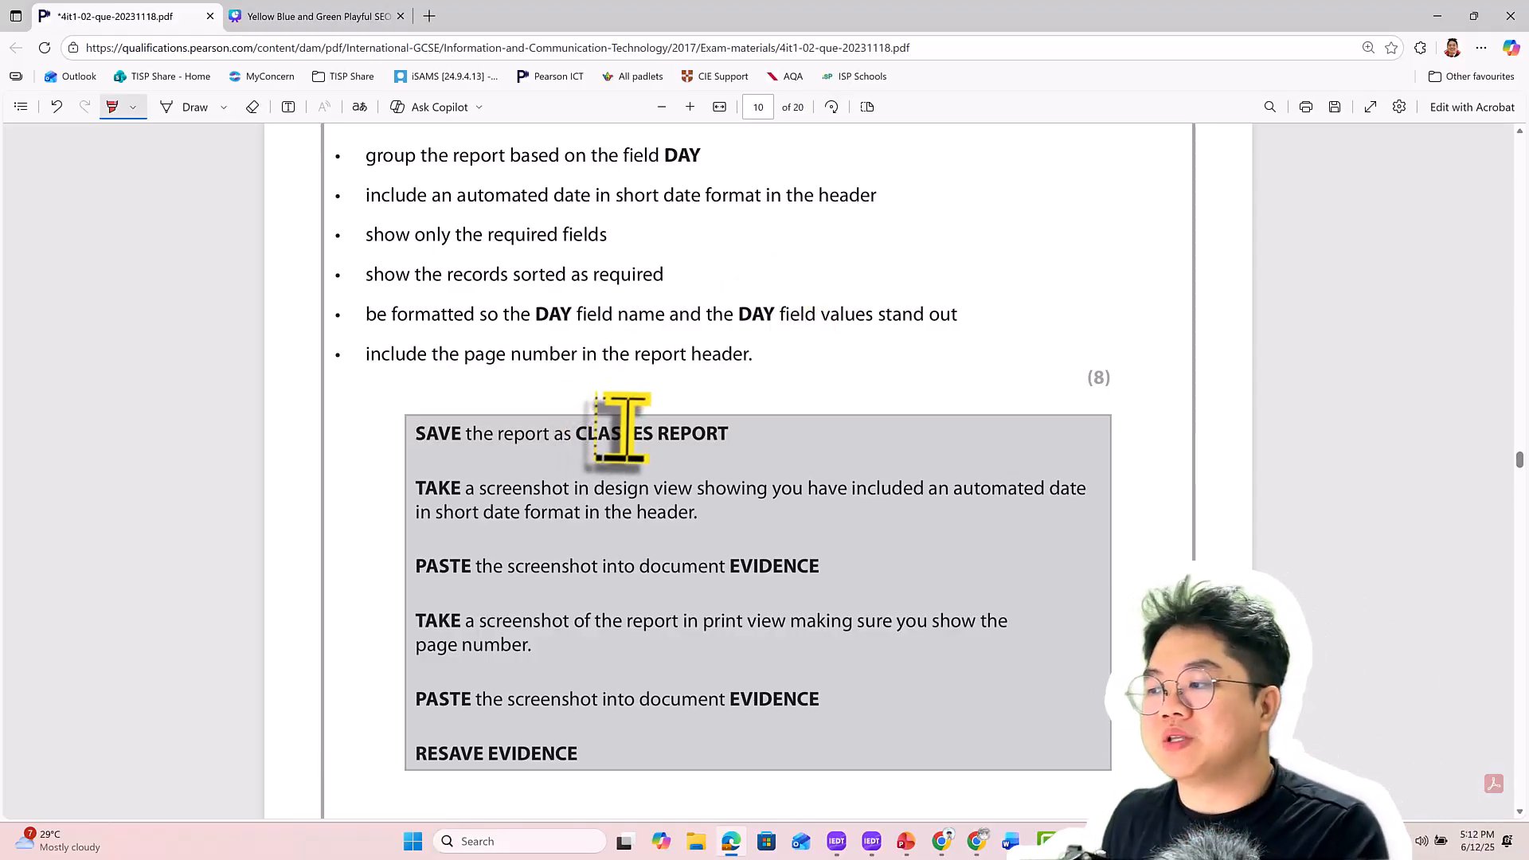
pyautogui.hotkey('alt', 'Tab')
pyautogui.rightClick(744, 157)
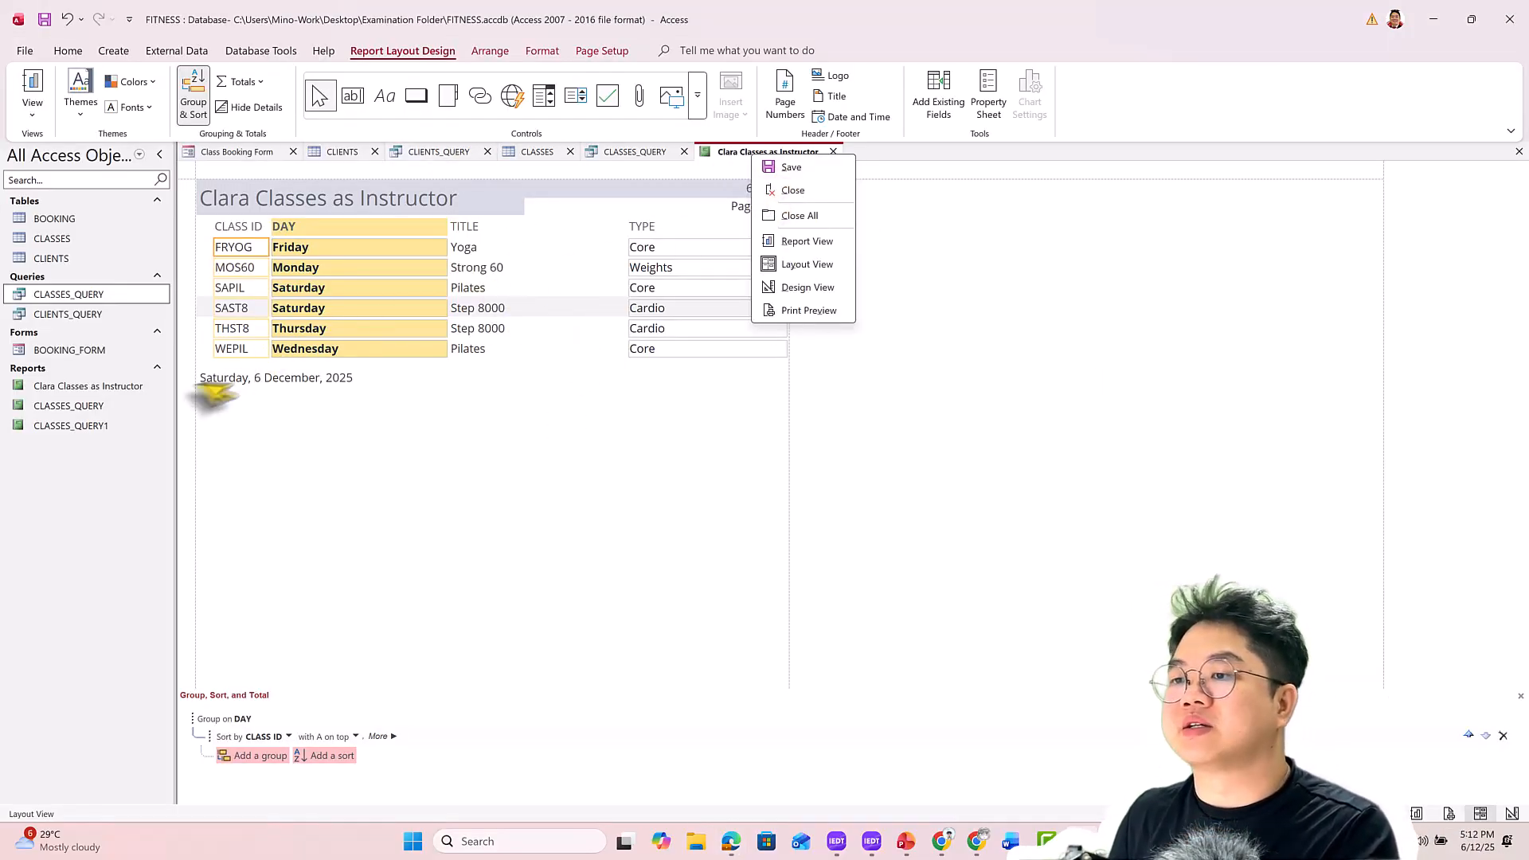
# Permanently delete the surplus CLASSES_QUERY and CLASSES_QUERY1 reports from the database
pyautogui.click(99, 426)
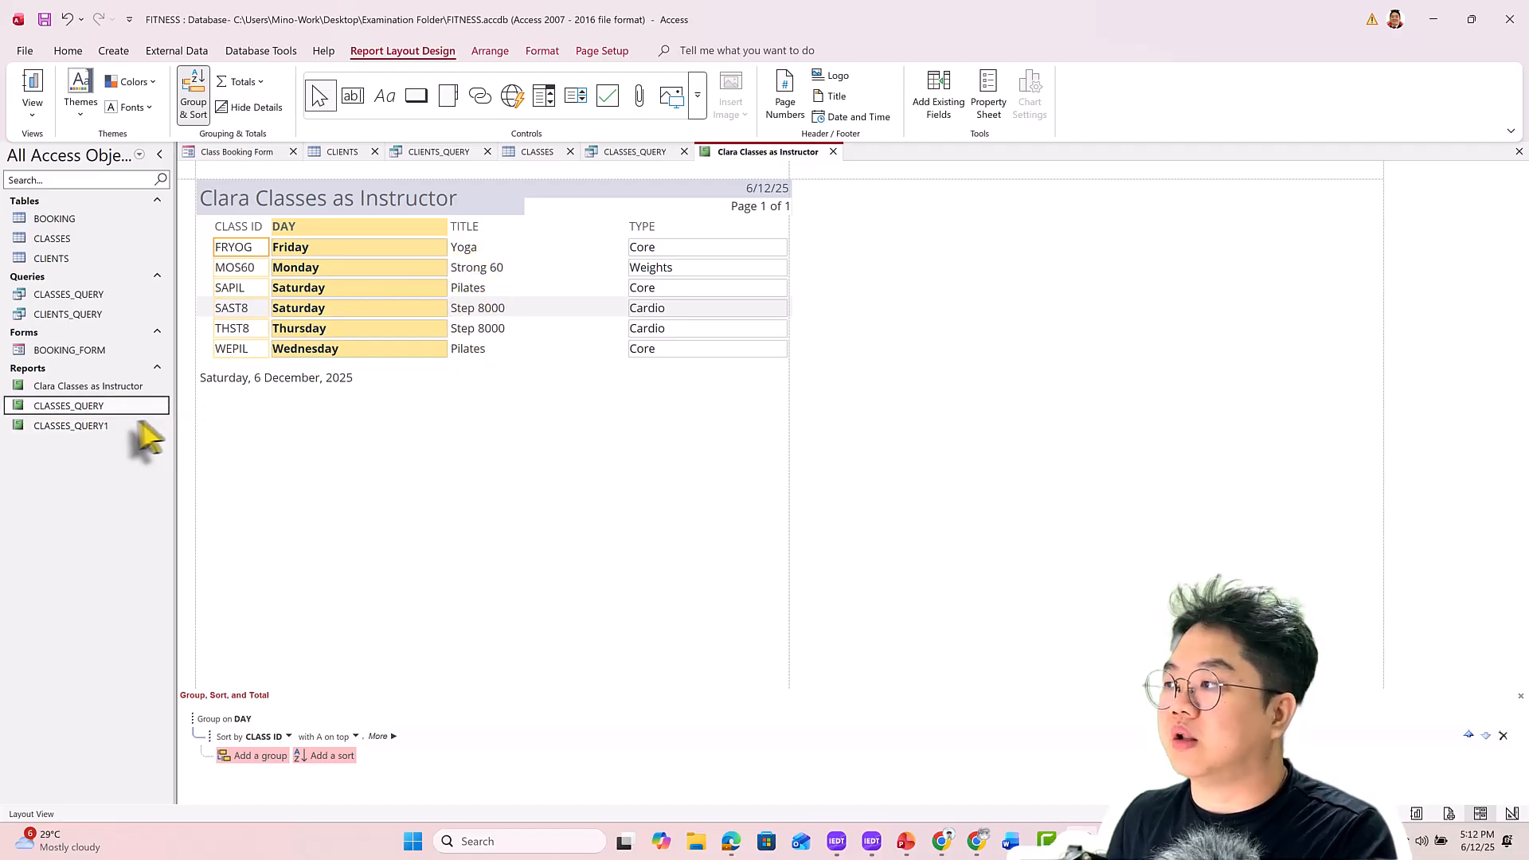
pyautogui.rightClick(80, 405)
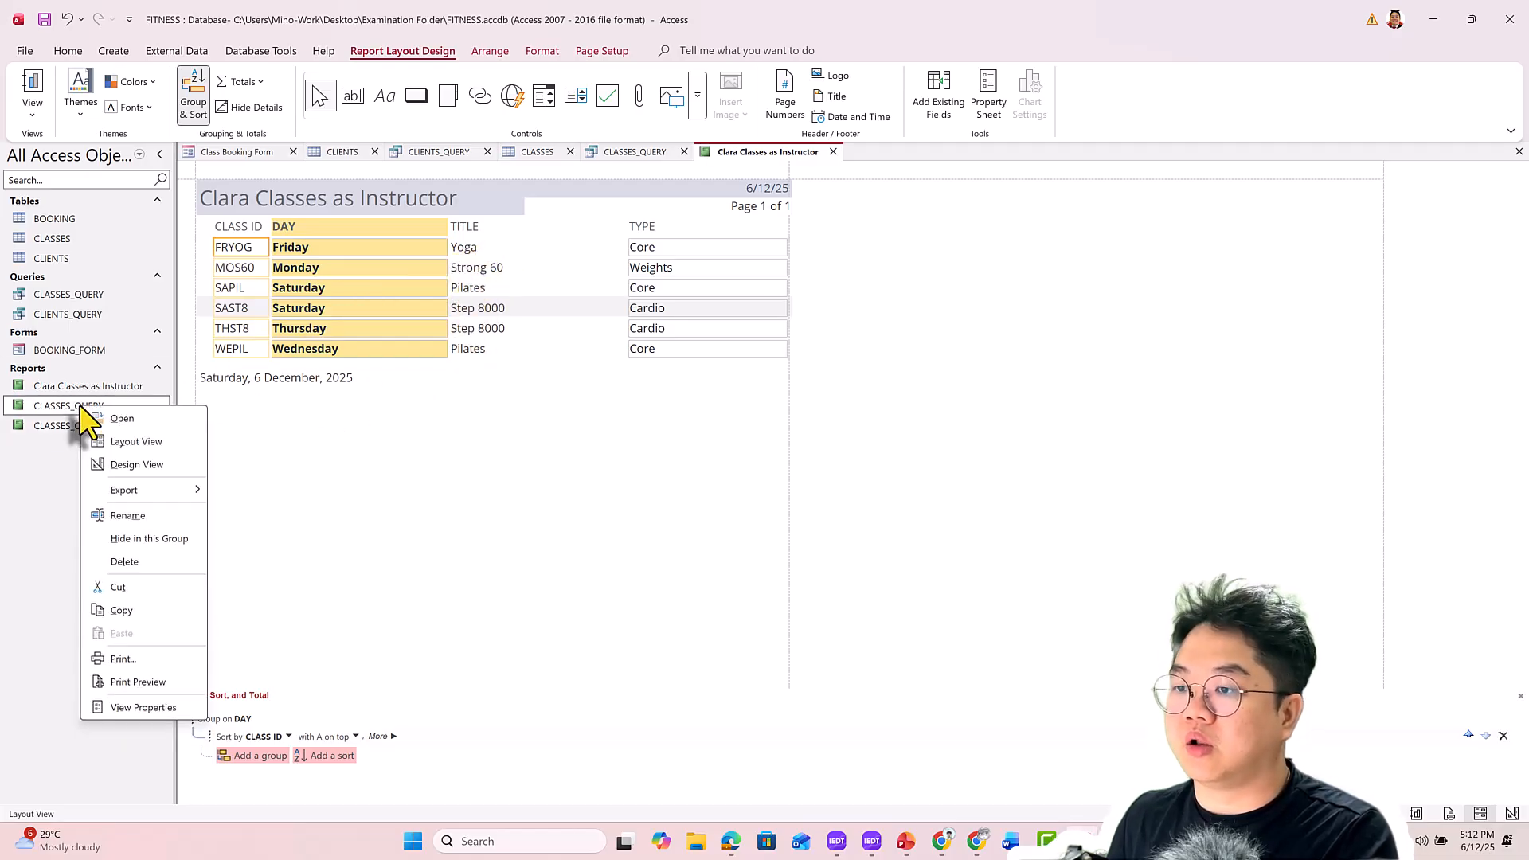
pyautogui.click(145, 562)
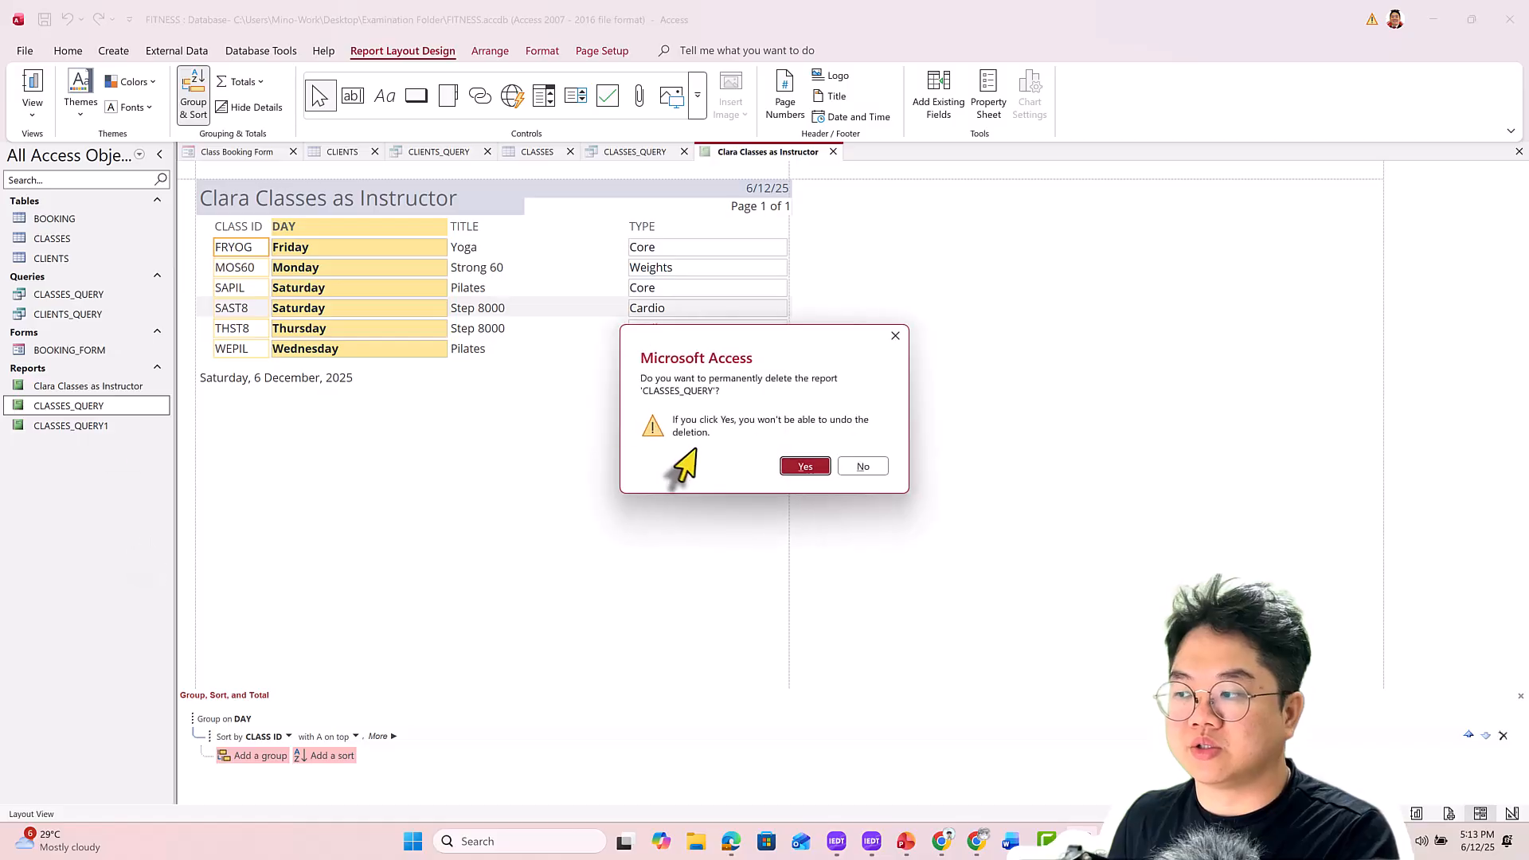
pyautogui.click(796, 466)
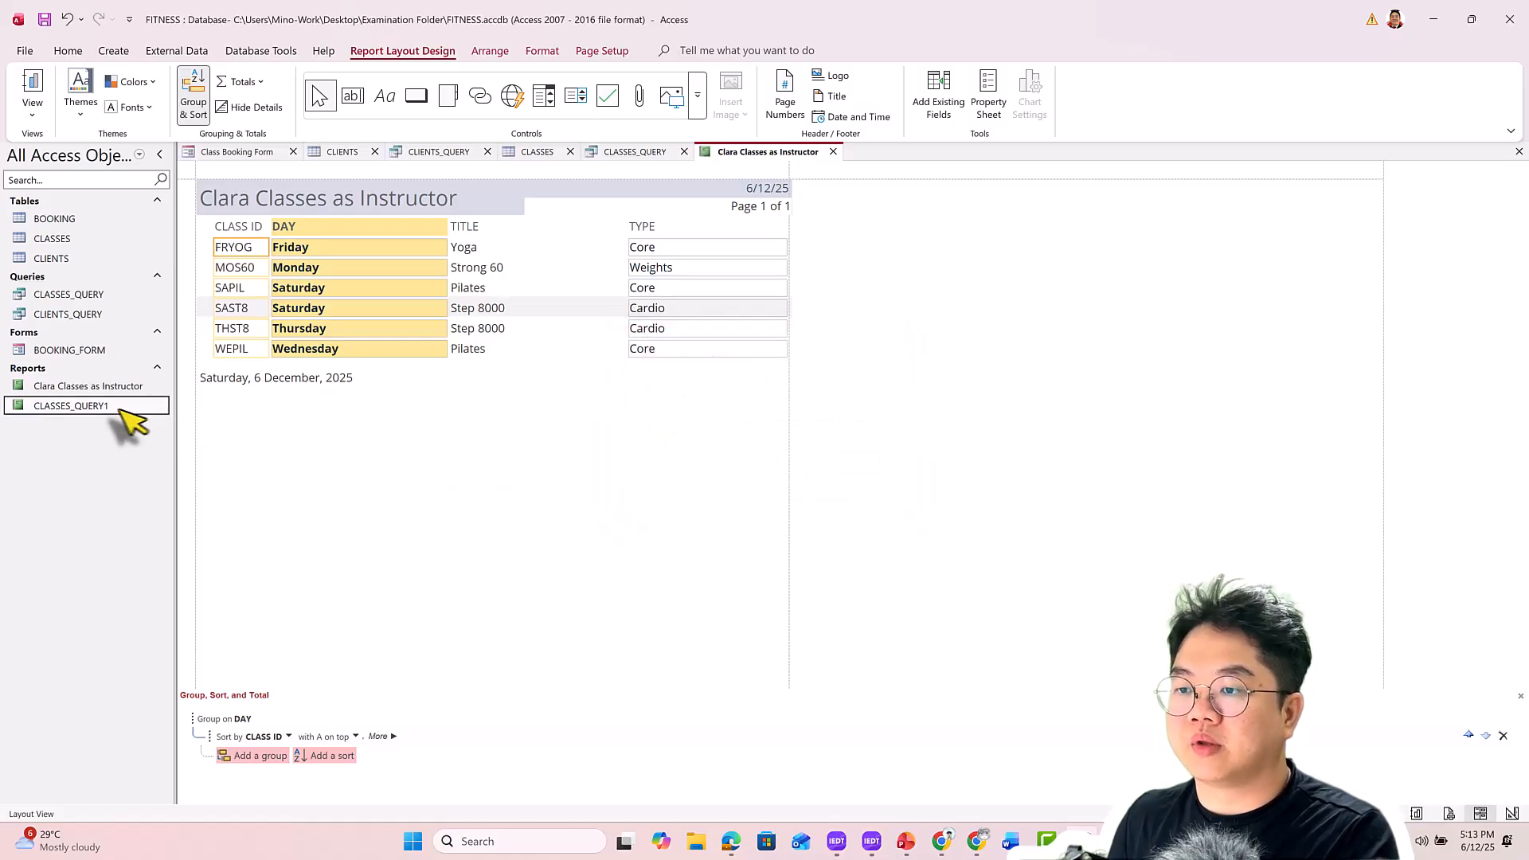
pyautogui.rightClick(120, 407)
pyautogui.click(803, 467)
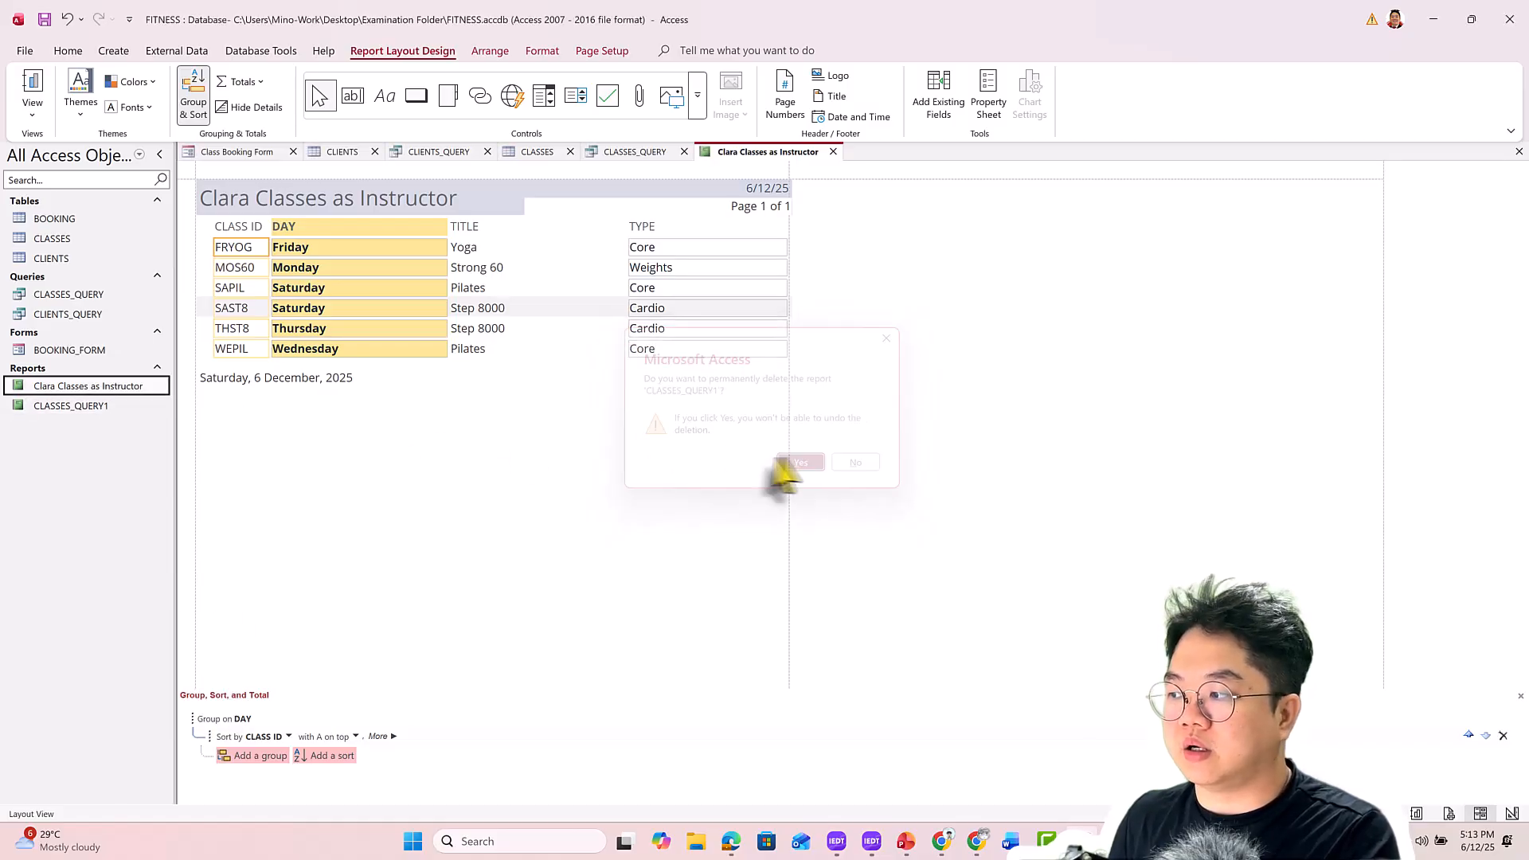
# Try to rename the remaining report while it is still open
pyautogui.rightClick(115, 387)
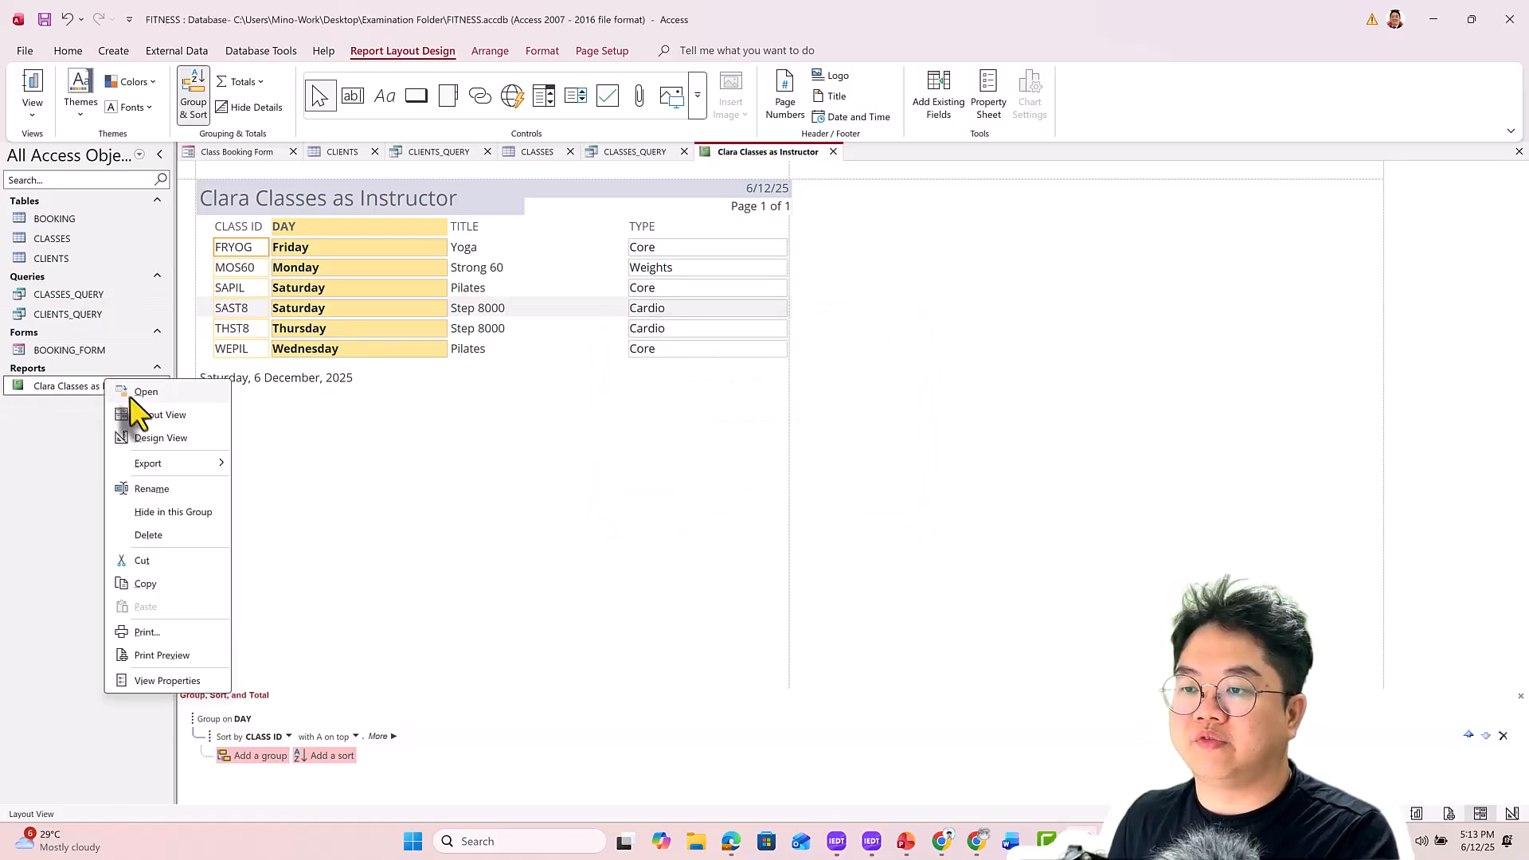
pyautogui.click(151, 488)
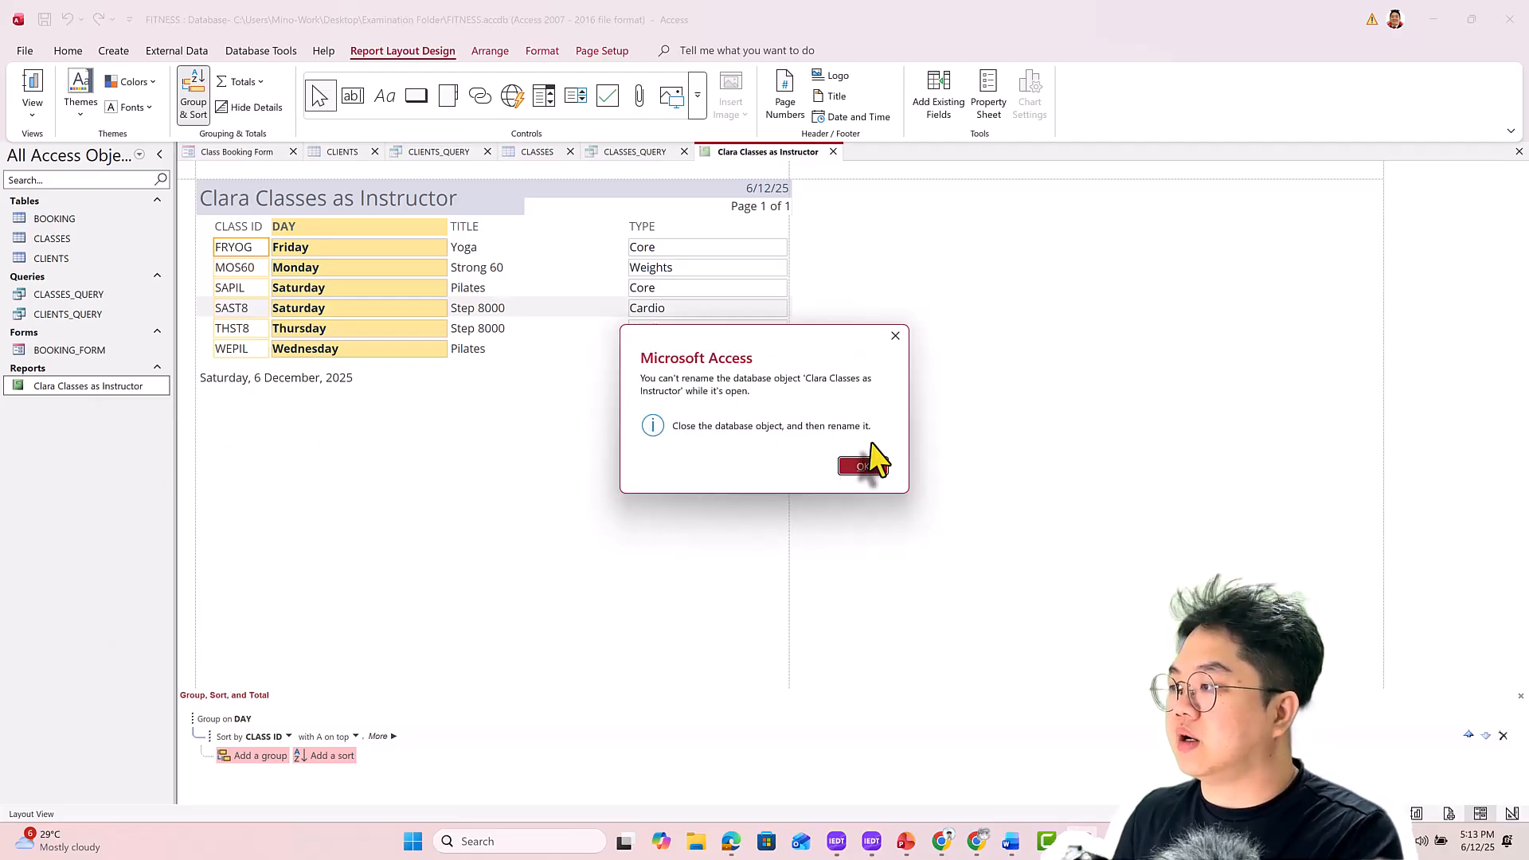
pyautogui.click(868, 468)
# Close the report, saving its design changes, and rename it CLASSES REPORT
pyautogui.click(833, 151)
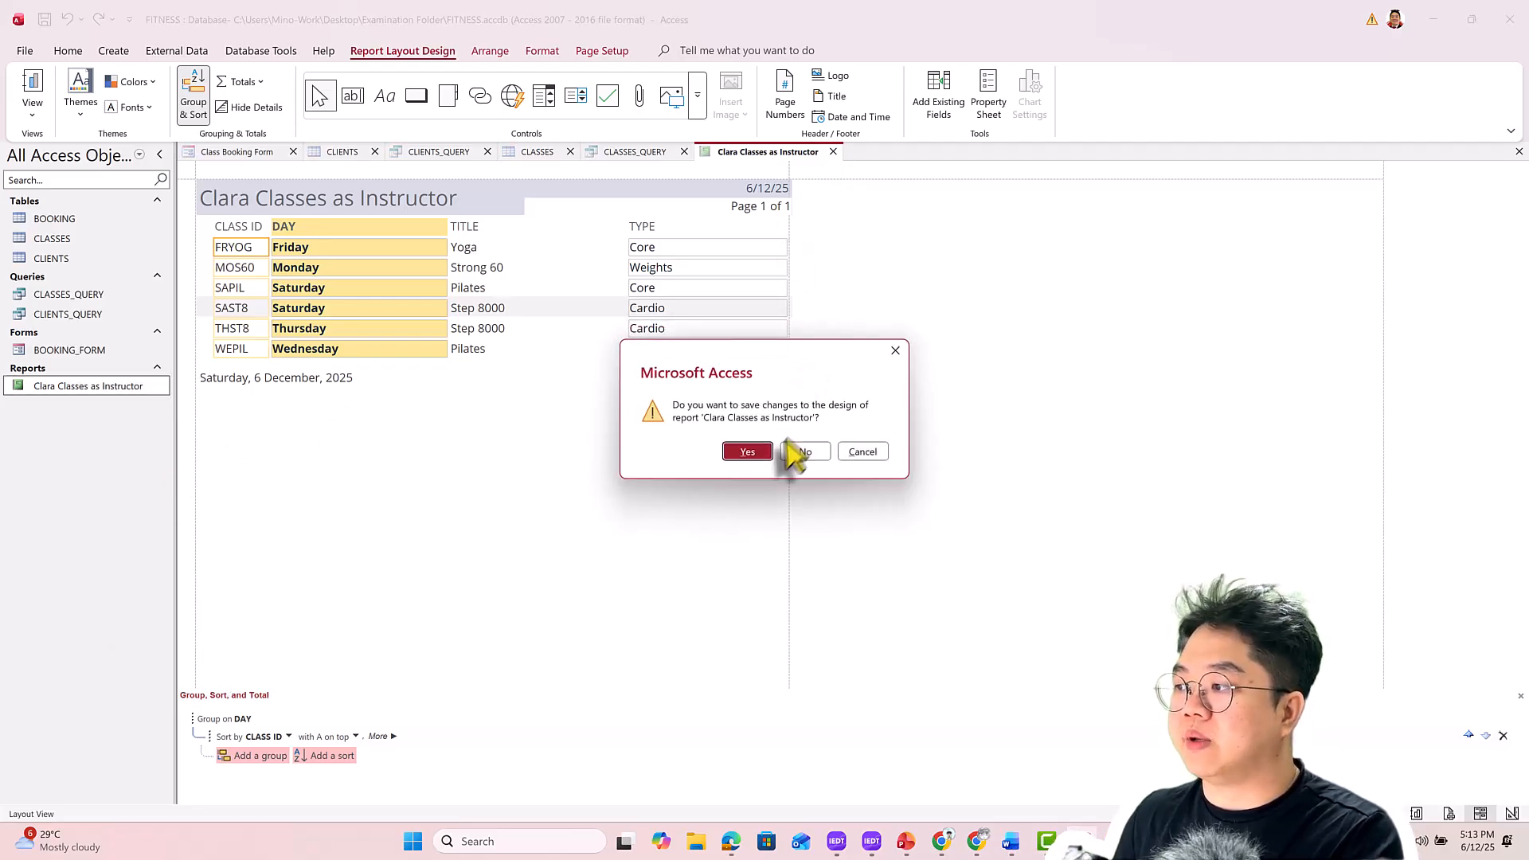
pyautogui.click(747, 451)
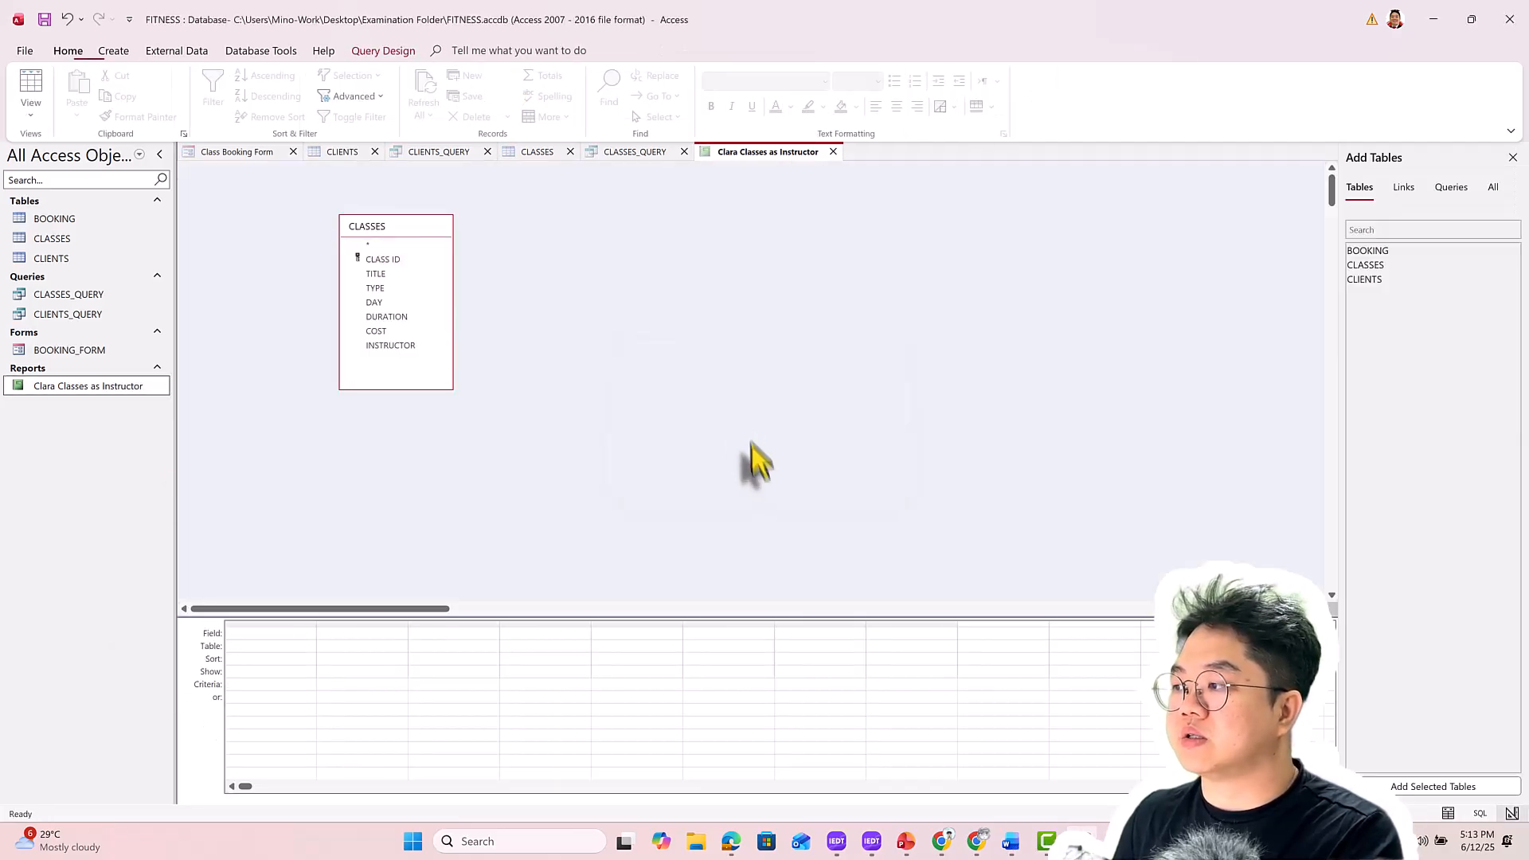
pyautogui.rightClick(115, 387)
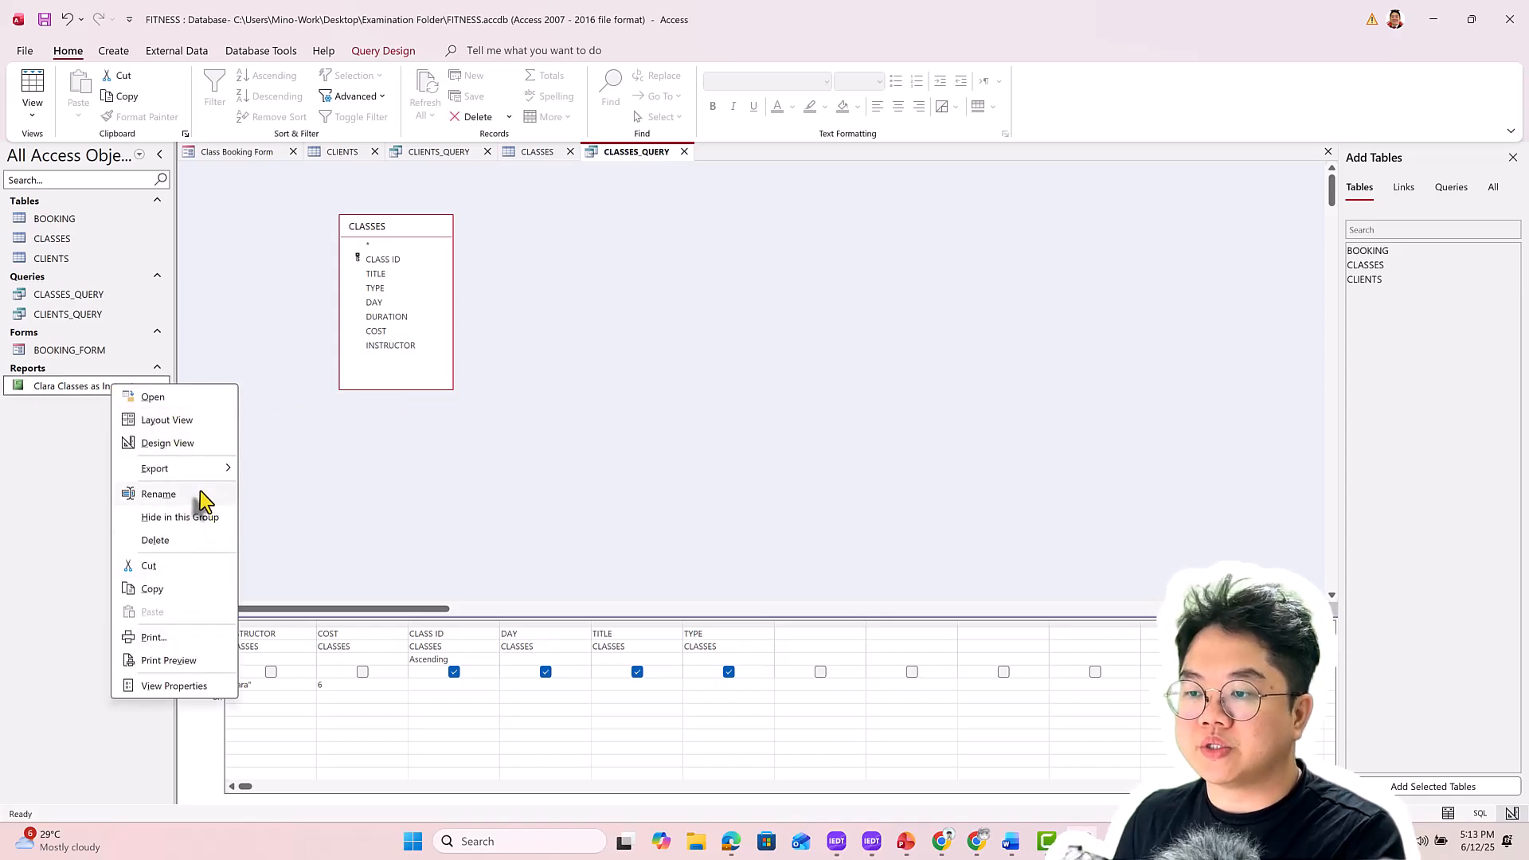
pyautogui.hotkey('alt', 'Tab')
pyautogui.hotkey('alt', 'Tab')
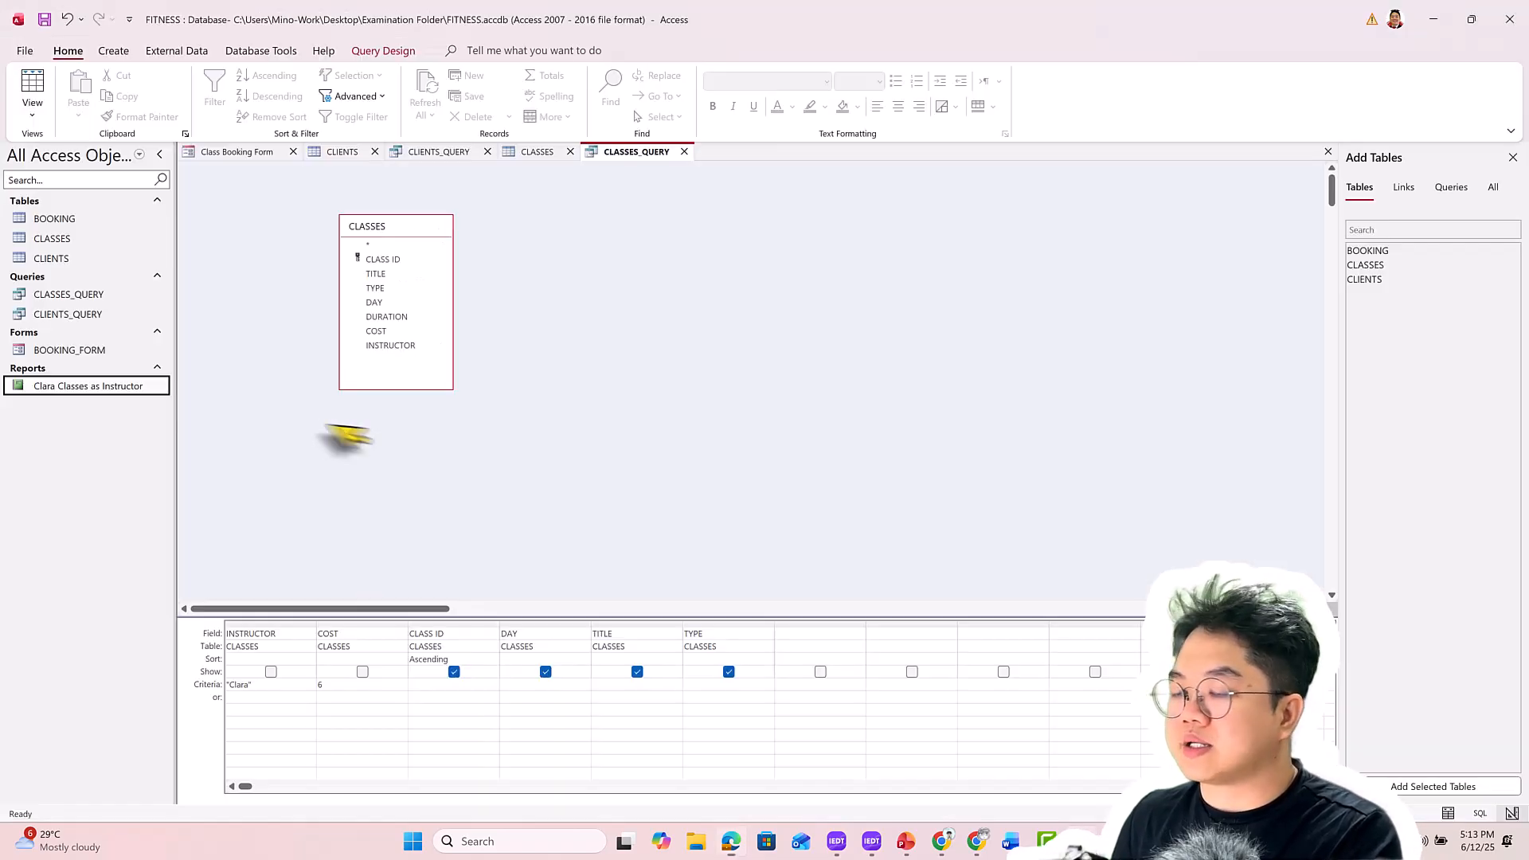
pyautogui.rightClick(48, 385)
pyautogui.click(27, 392)
pyautogui.rightClick(27, 390)
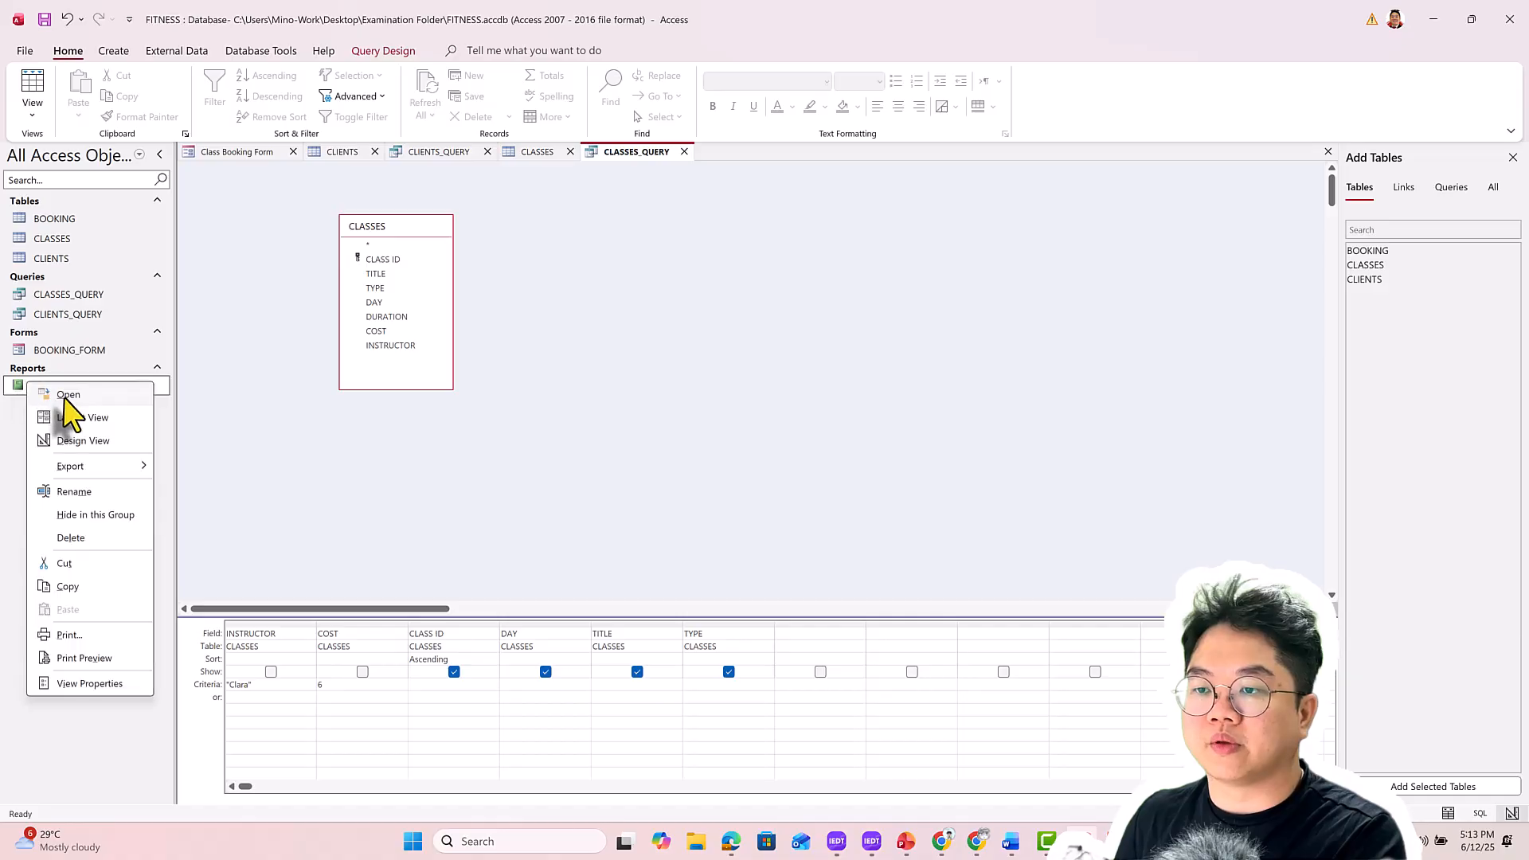
pyautogui.click(89, 494)
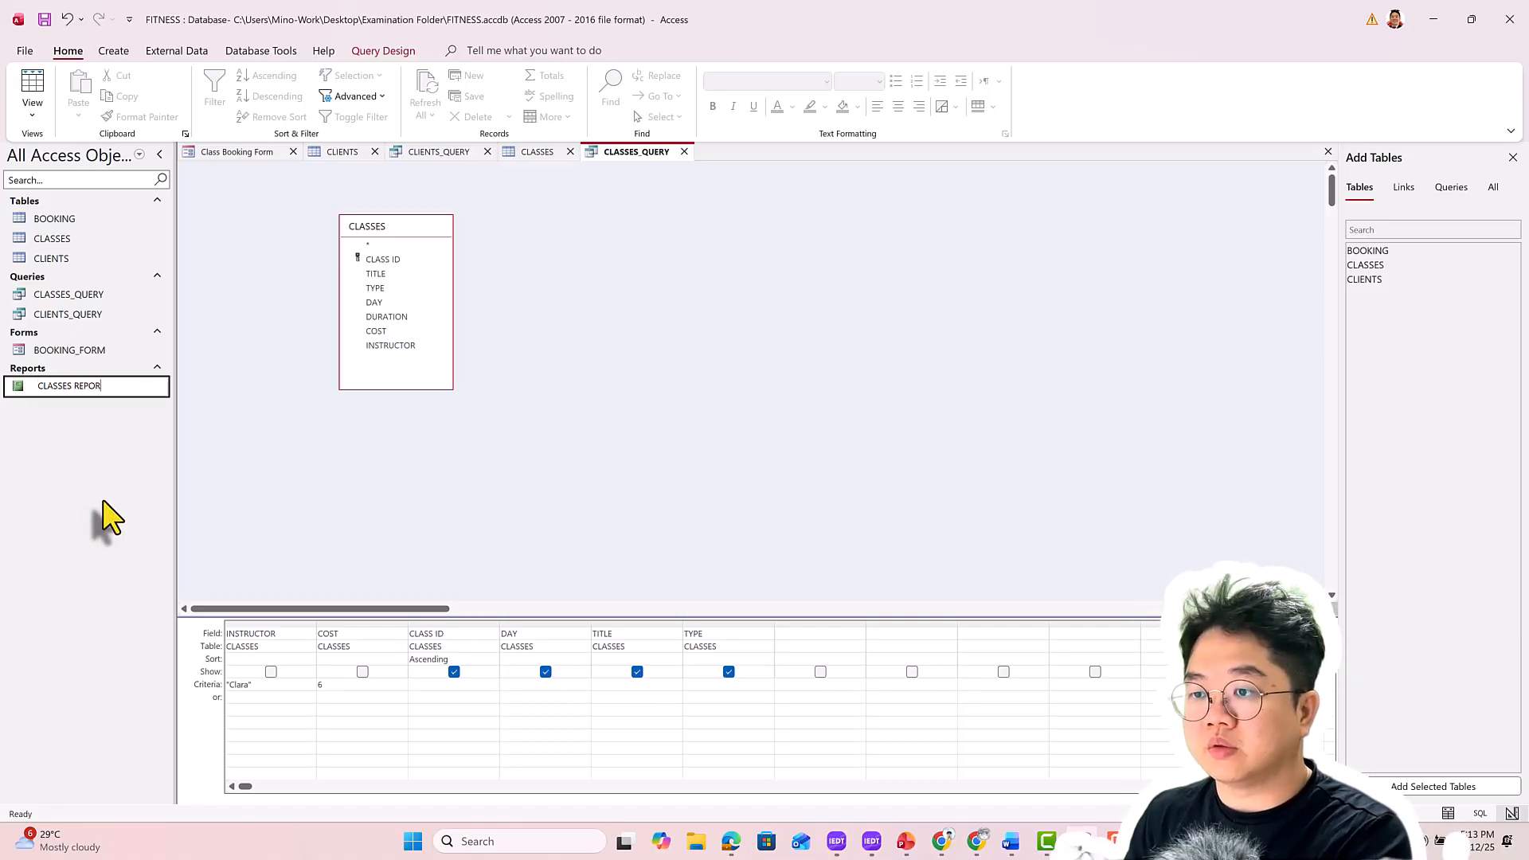
# Check the screenshot requirement in the exam paper and open CLASSES REPORT in design view
pyautogui.hotkey('alt', 'Tab')
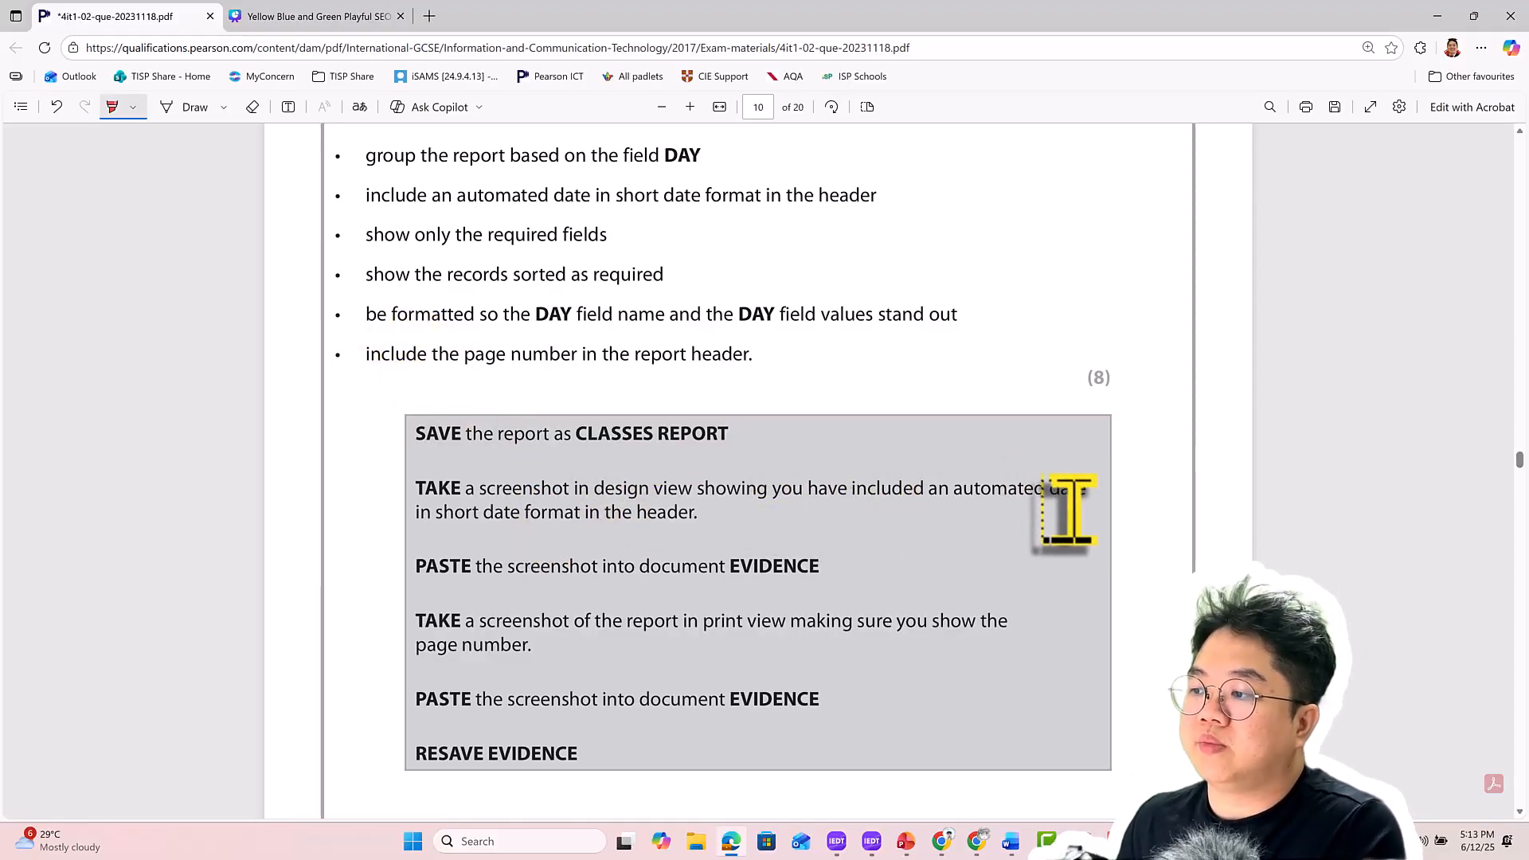
pyautogui.hotkey('alt', 'Tab')
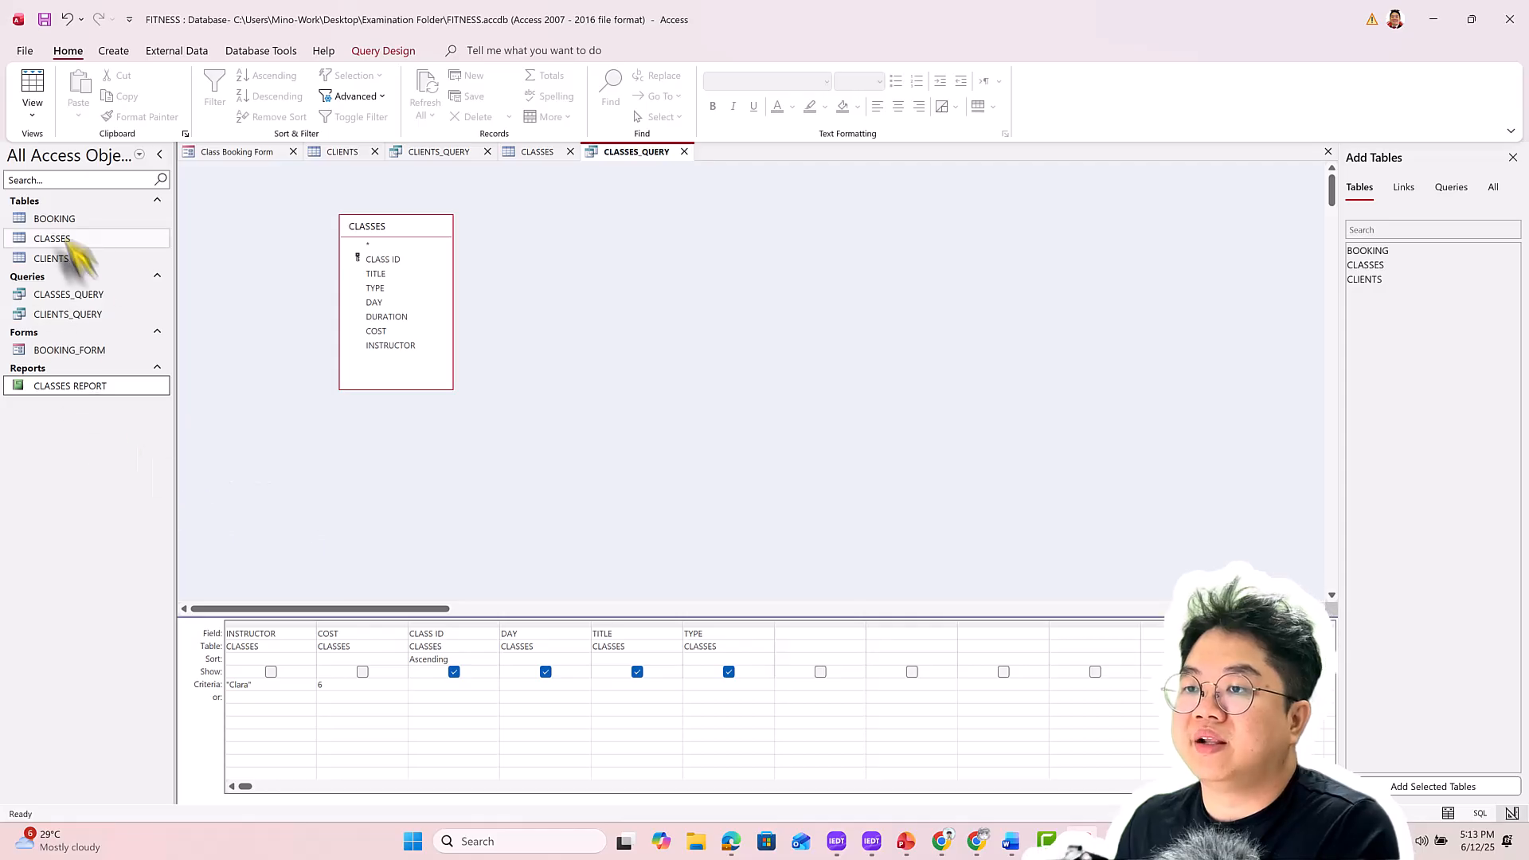
pyautogui.doubleClick(70, 387)
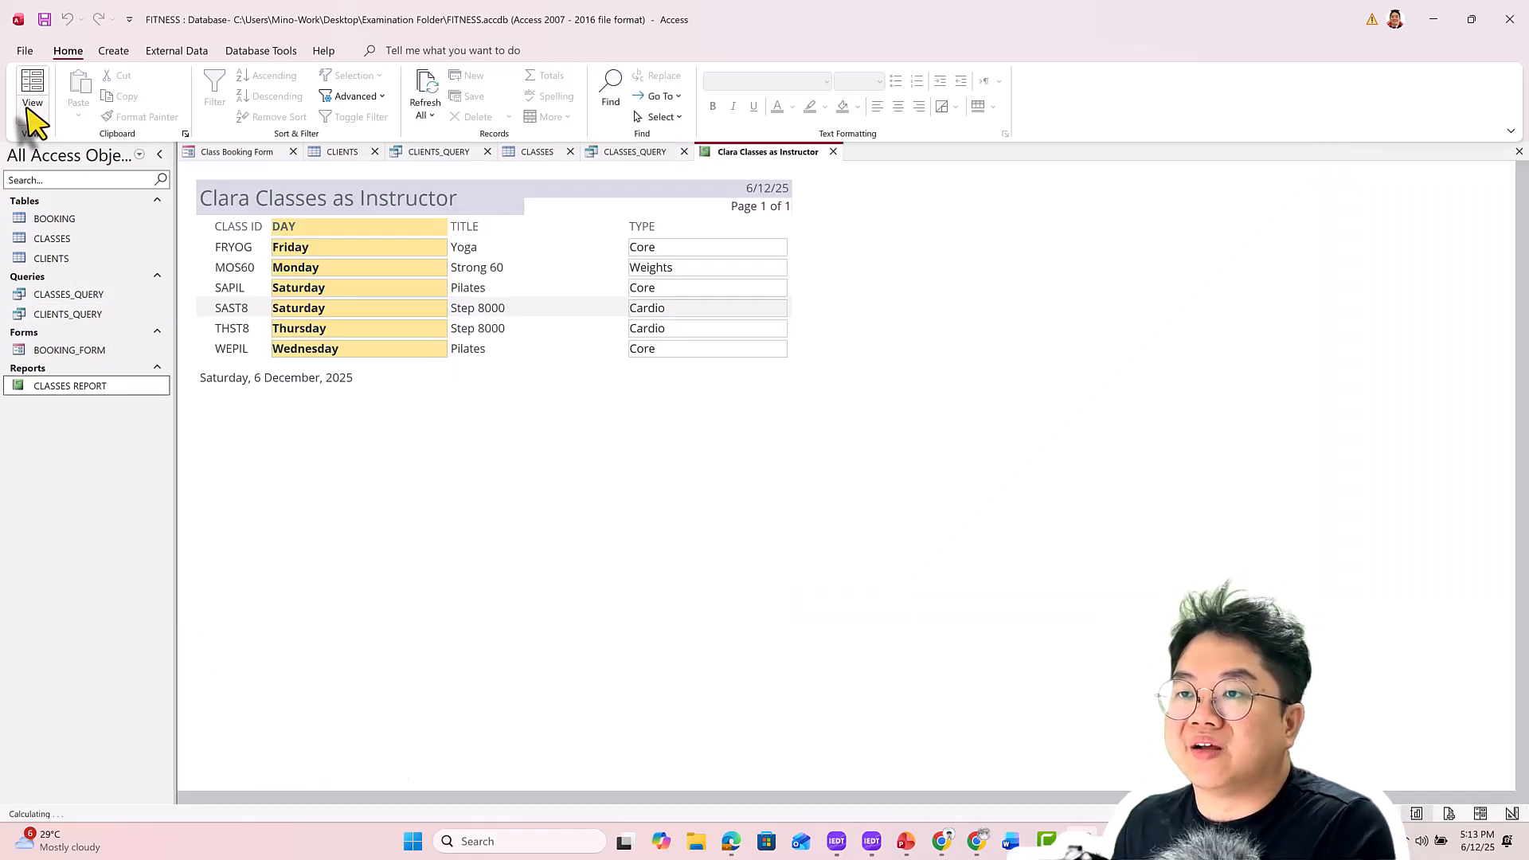
pyautogui.click(32, 114)
pyautogui.click(78, 247)
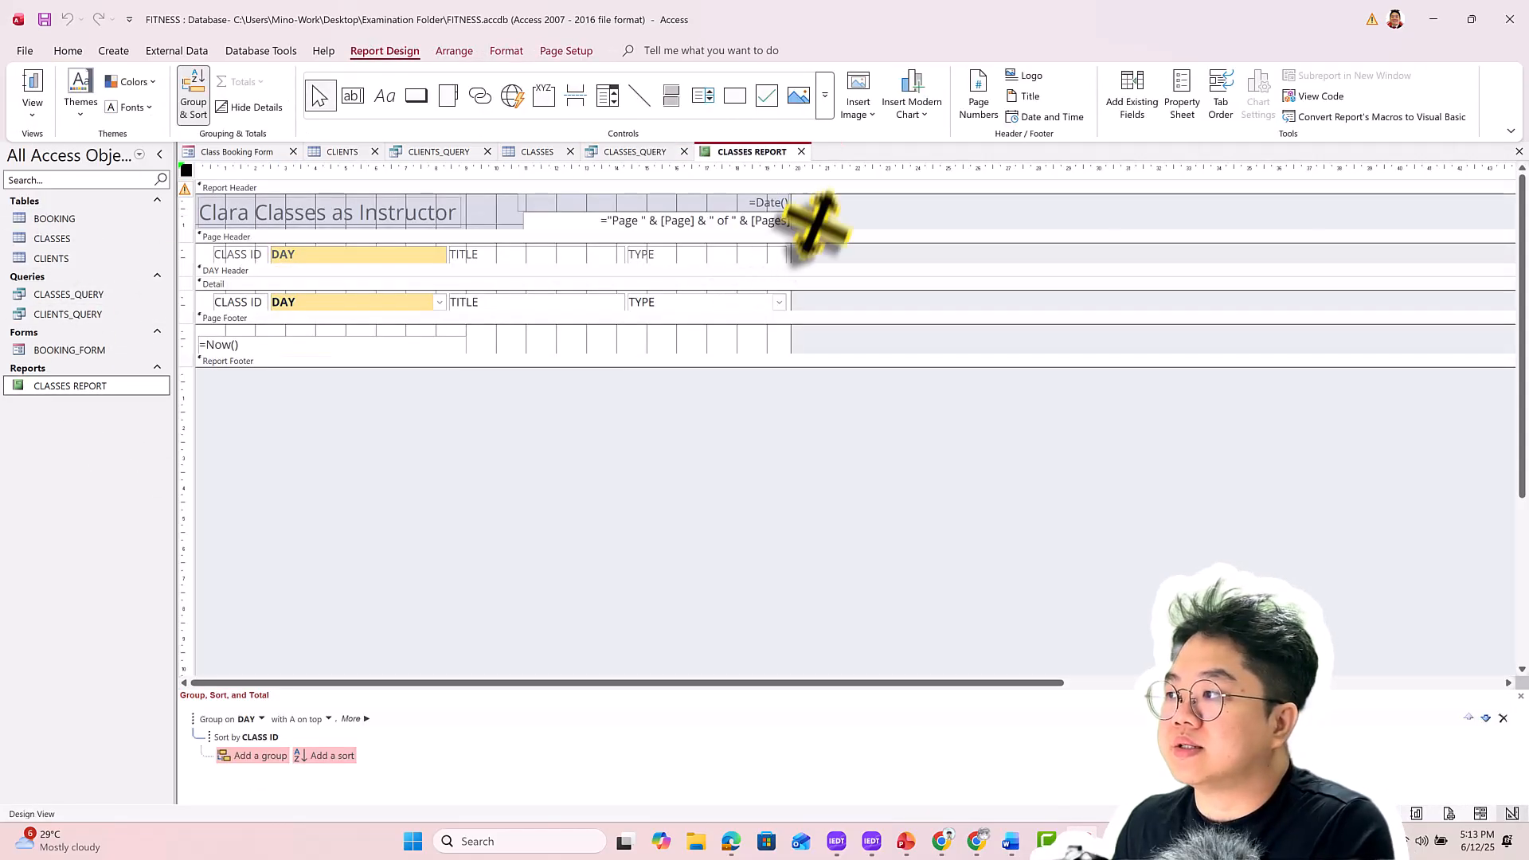
# Capture the CLASSES REPORT design view from Report Header to Report Footer and paste it under Screenshots in the A2d row of EVIDENCE in Word
pyautogui.press('super+shift+s')
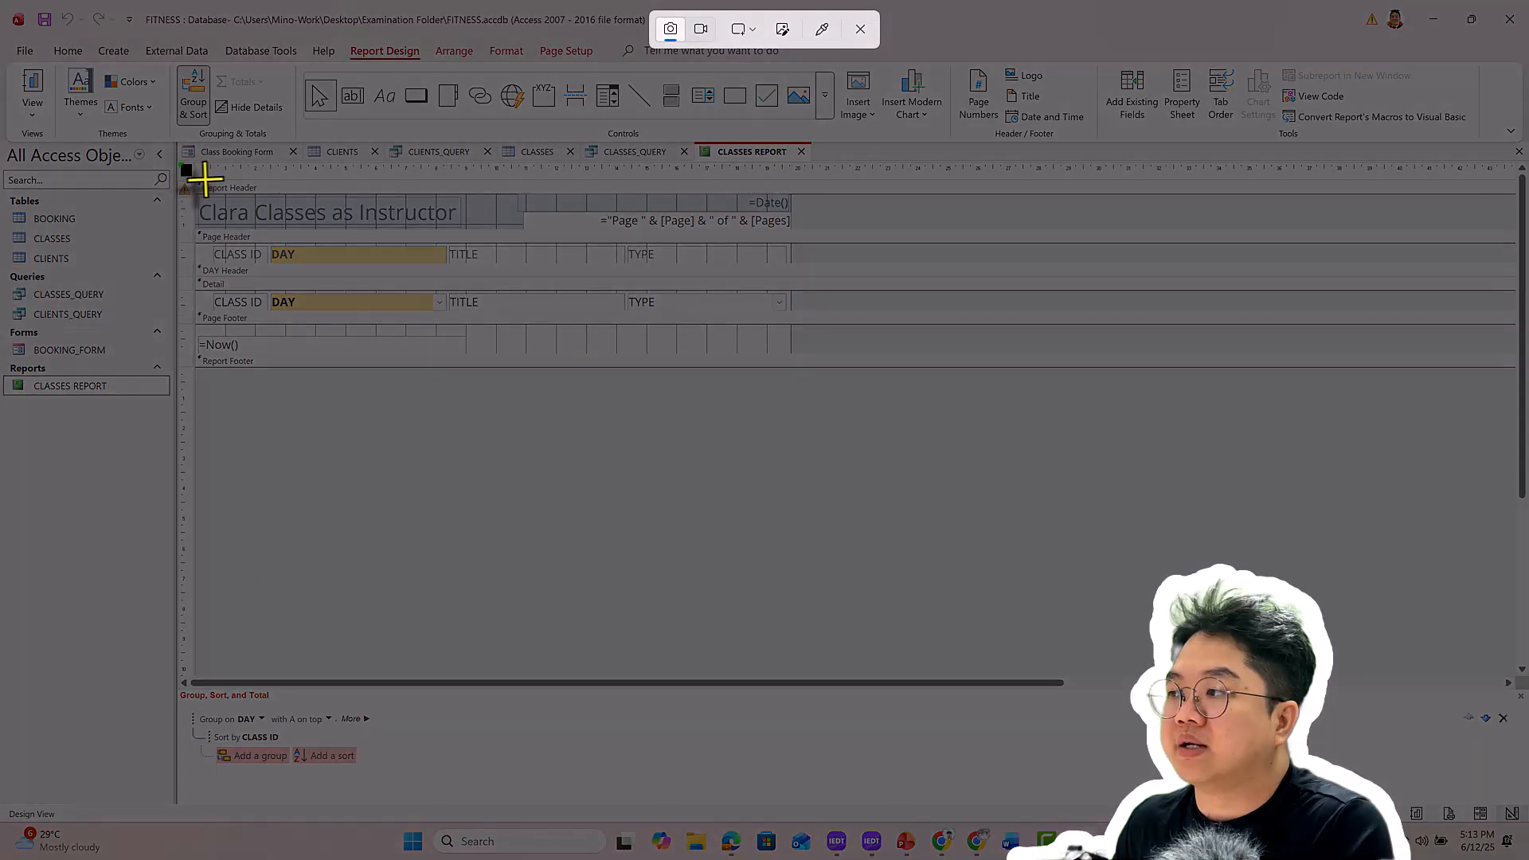
pyautogui.moveTo(205, 178); pyautogui.dragTo(774, 384)
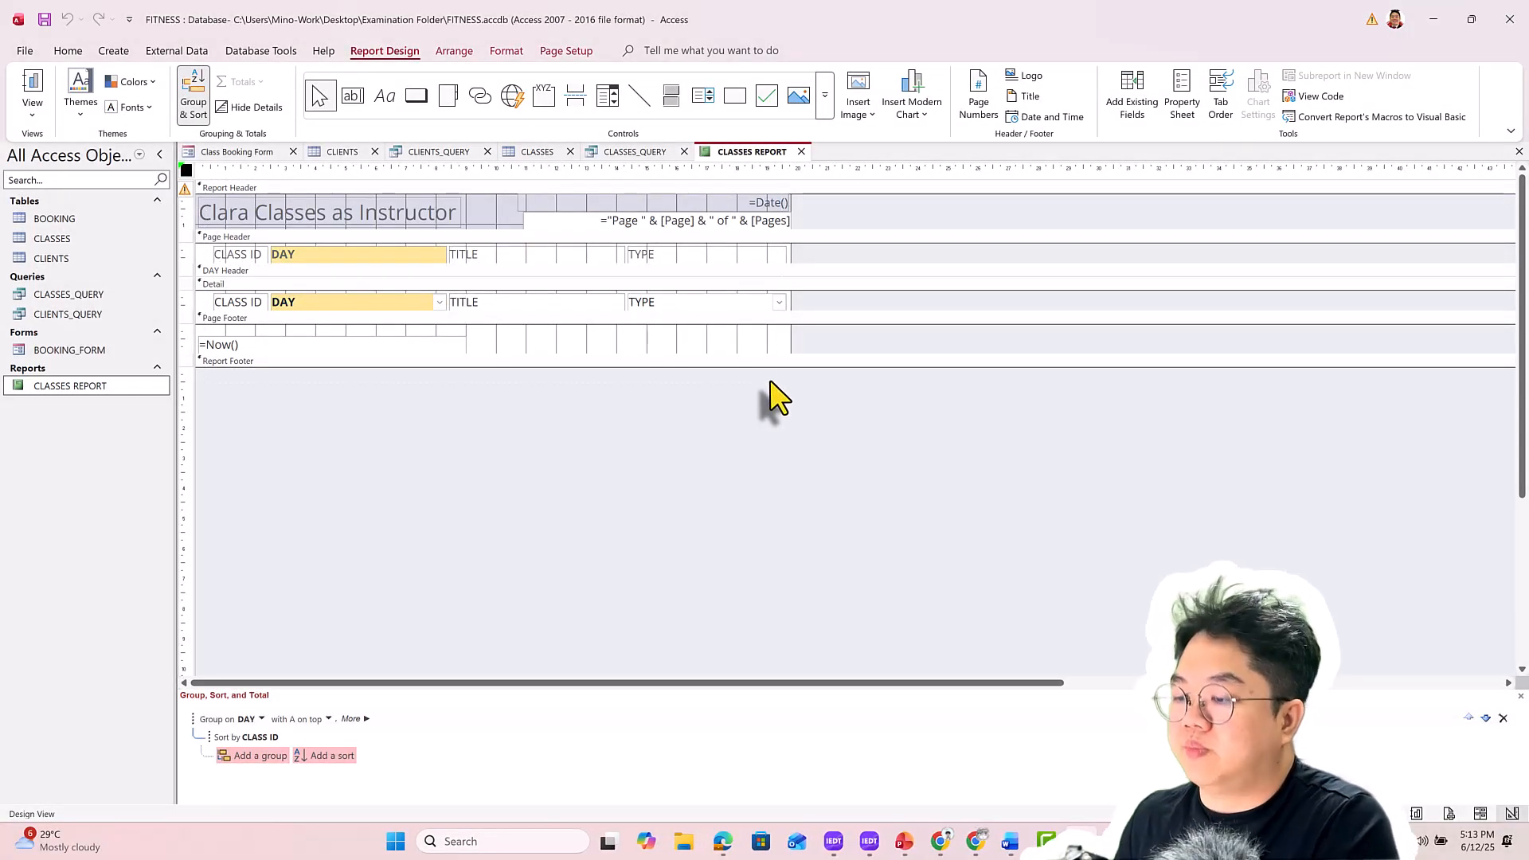
pyautogui.press('super+shift+s')
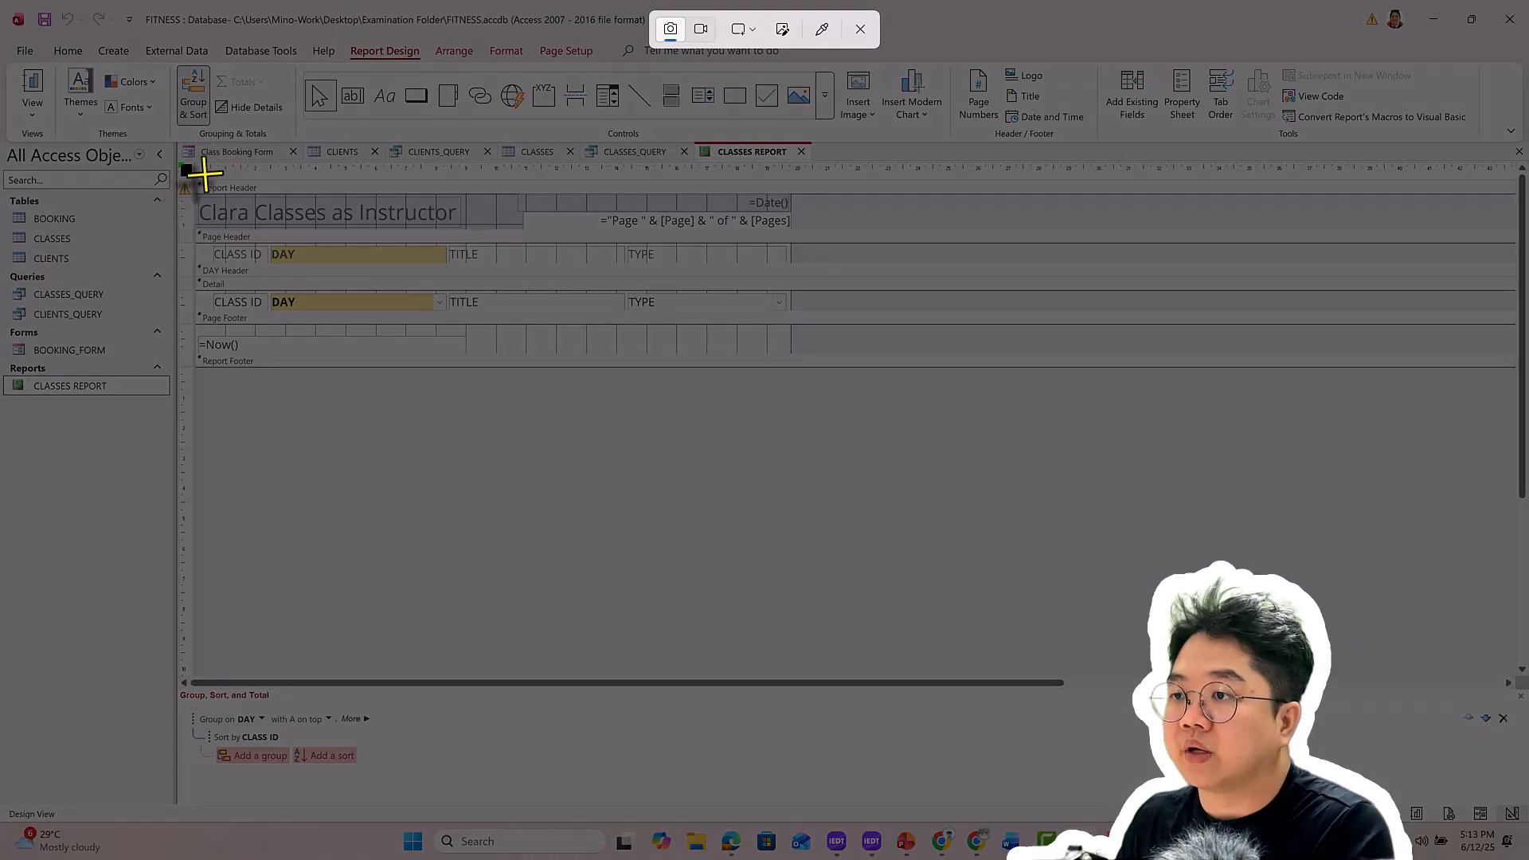
pyautogui.moveTo(193, 168); pyautogui.dragTo(820, 385)
pyautogui.hotkey('alt', 'Tab')
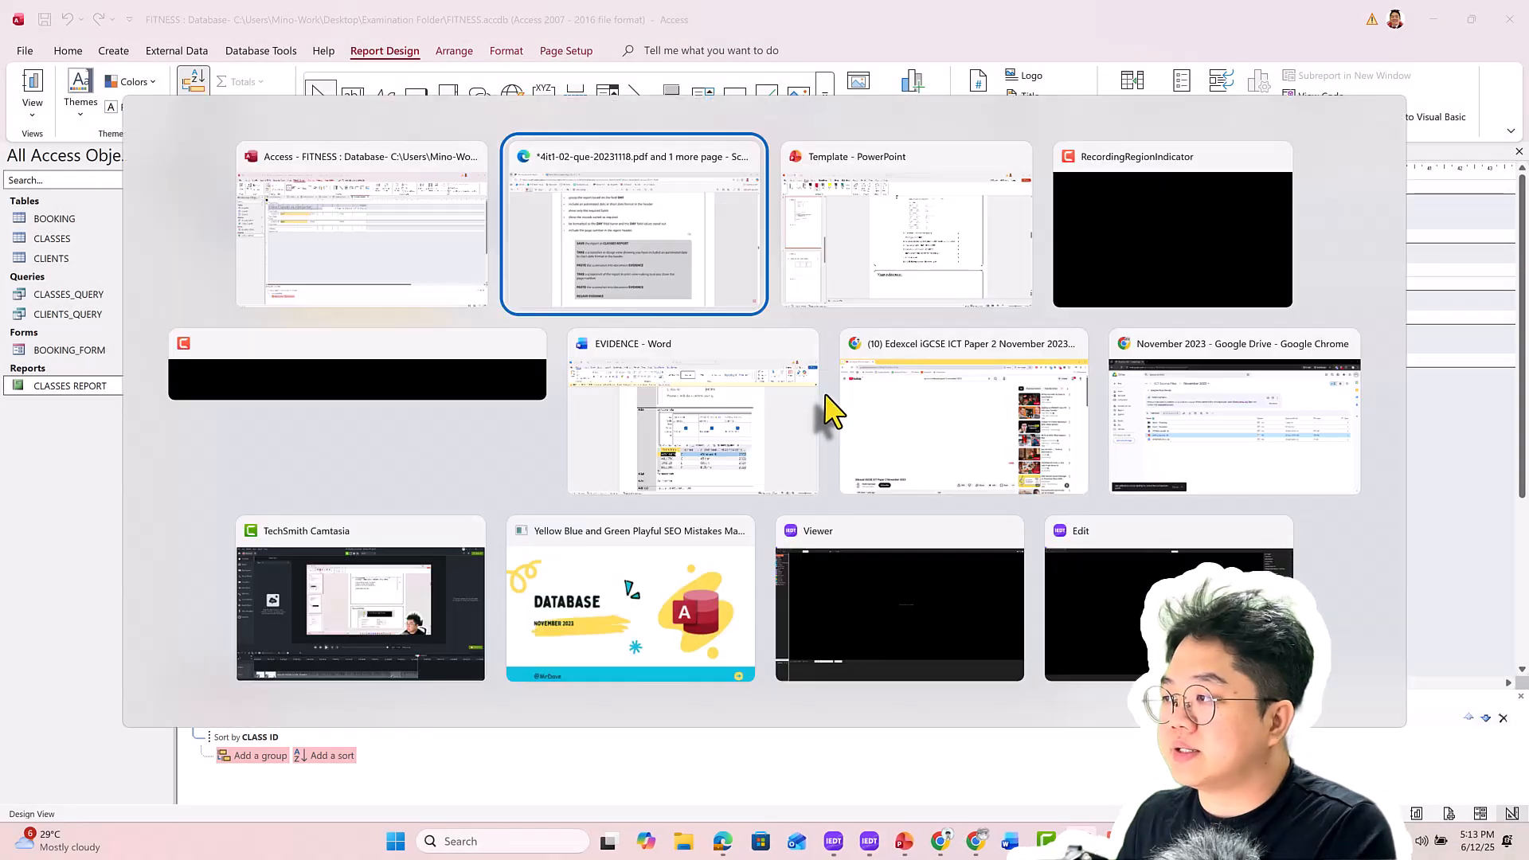
pyautogui.click(730, 427)
pyautogui.click(677, 710)
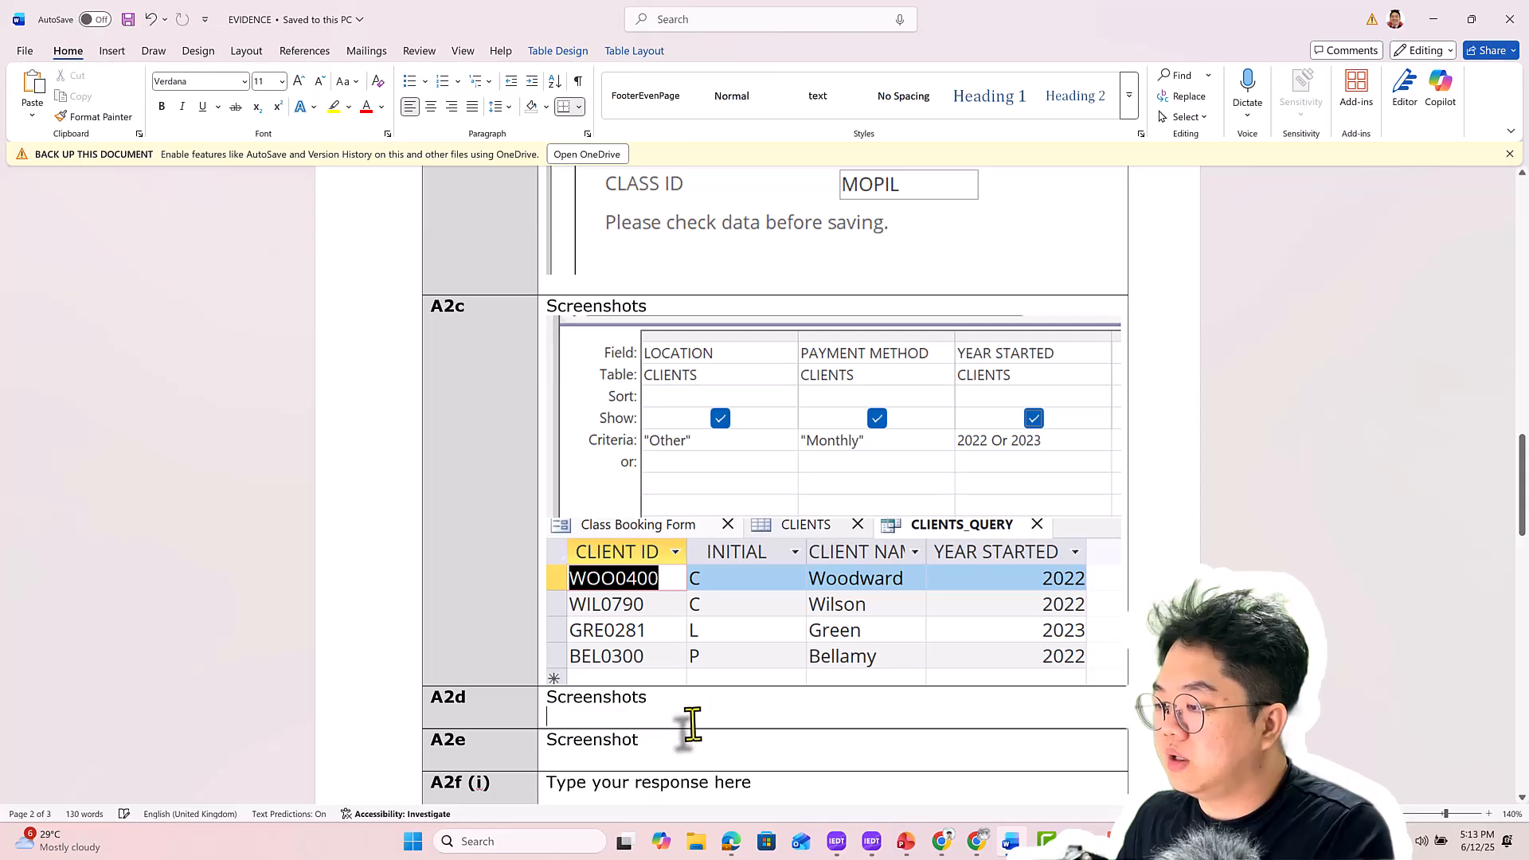
pyautogui.hotkey('ctrl', 'v')
# Switch back to the exam paper and read the remaining screenshot instructions for Task A2d
pyautogui.hotkey('alt', 'Tab')
pyautogui.hotkey('alt', 'Tab')
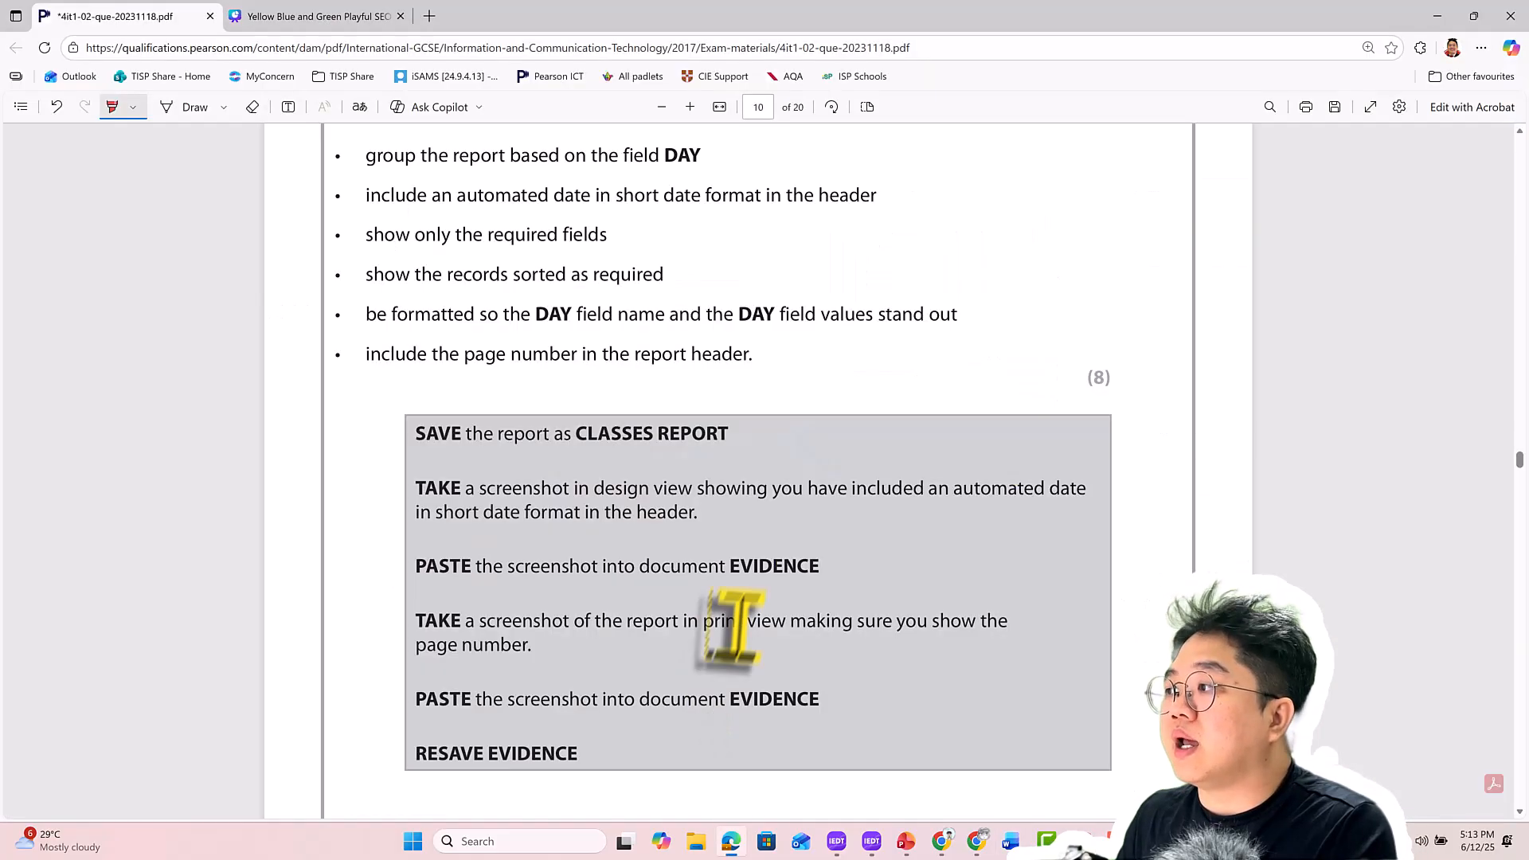
pyautogui.scroll(-2, 615, 489)
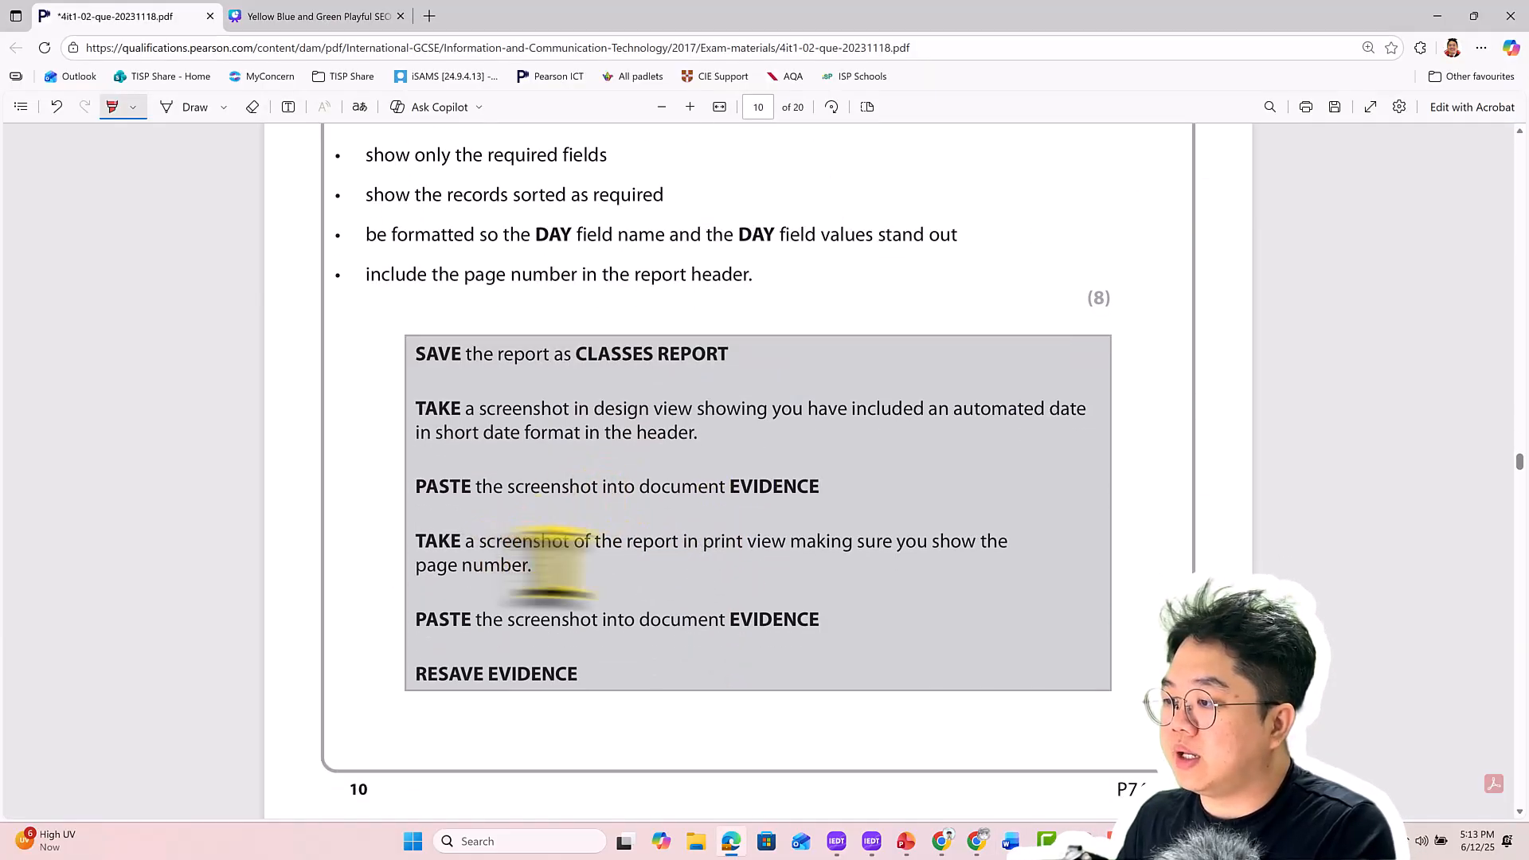
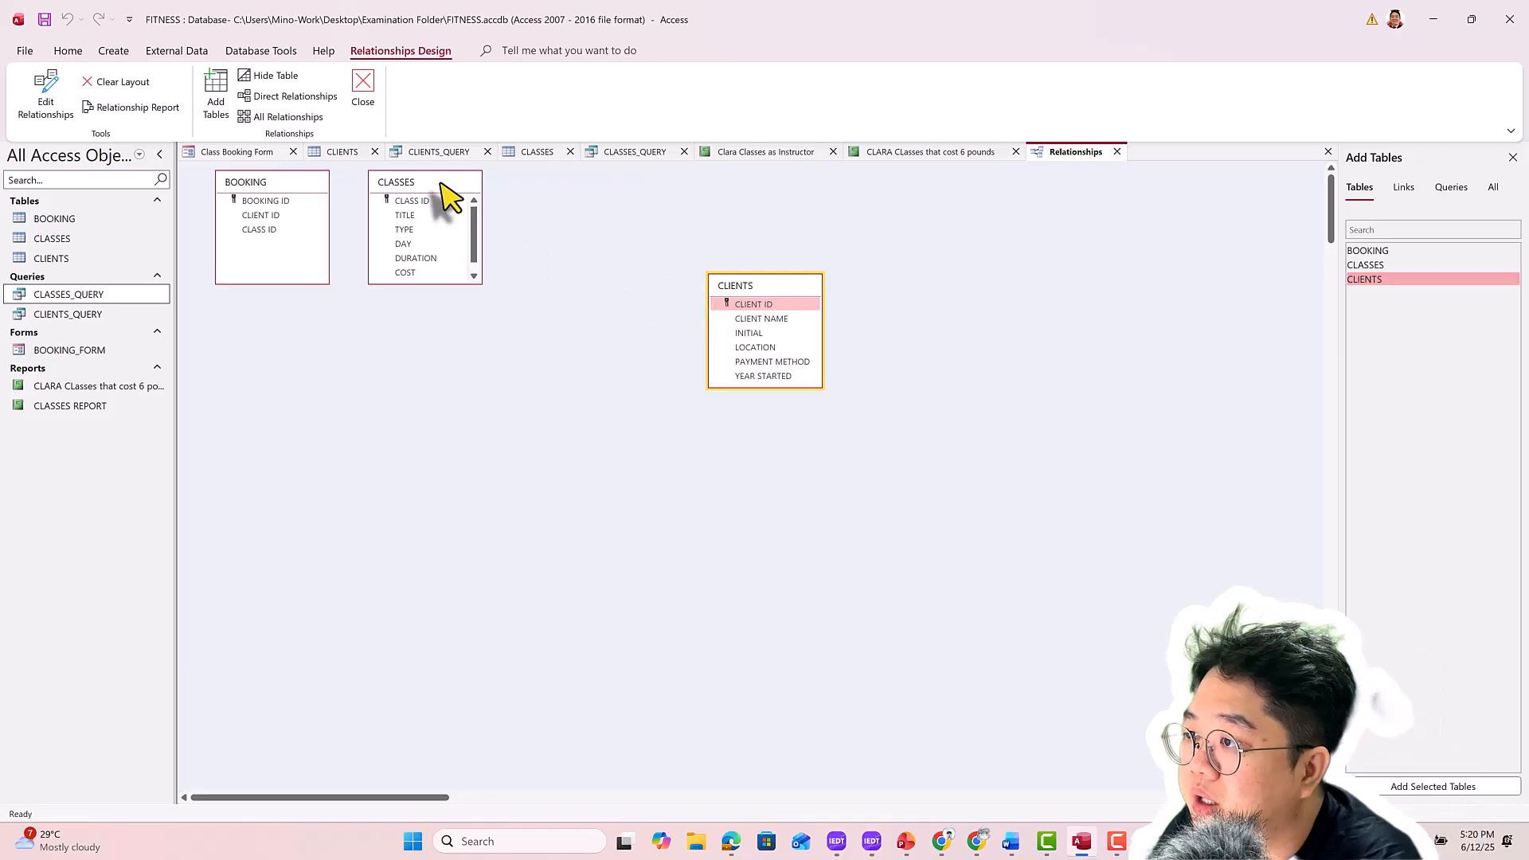
# Check Task A2e in the exam paper and rearrange the relationships layout so BOOKING sits between CLASSES and CLIENTS
pyautogui.moveTo(430, 184); pyautogui.dragTo(565, 263)
pyautogui.moveTo(307, 181); pyautogui.dragTo(418, 258)
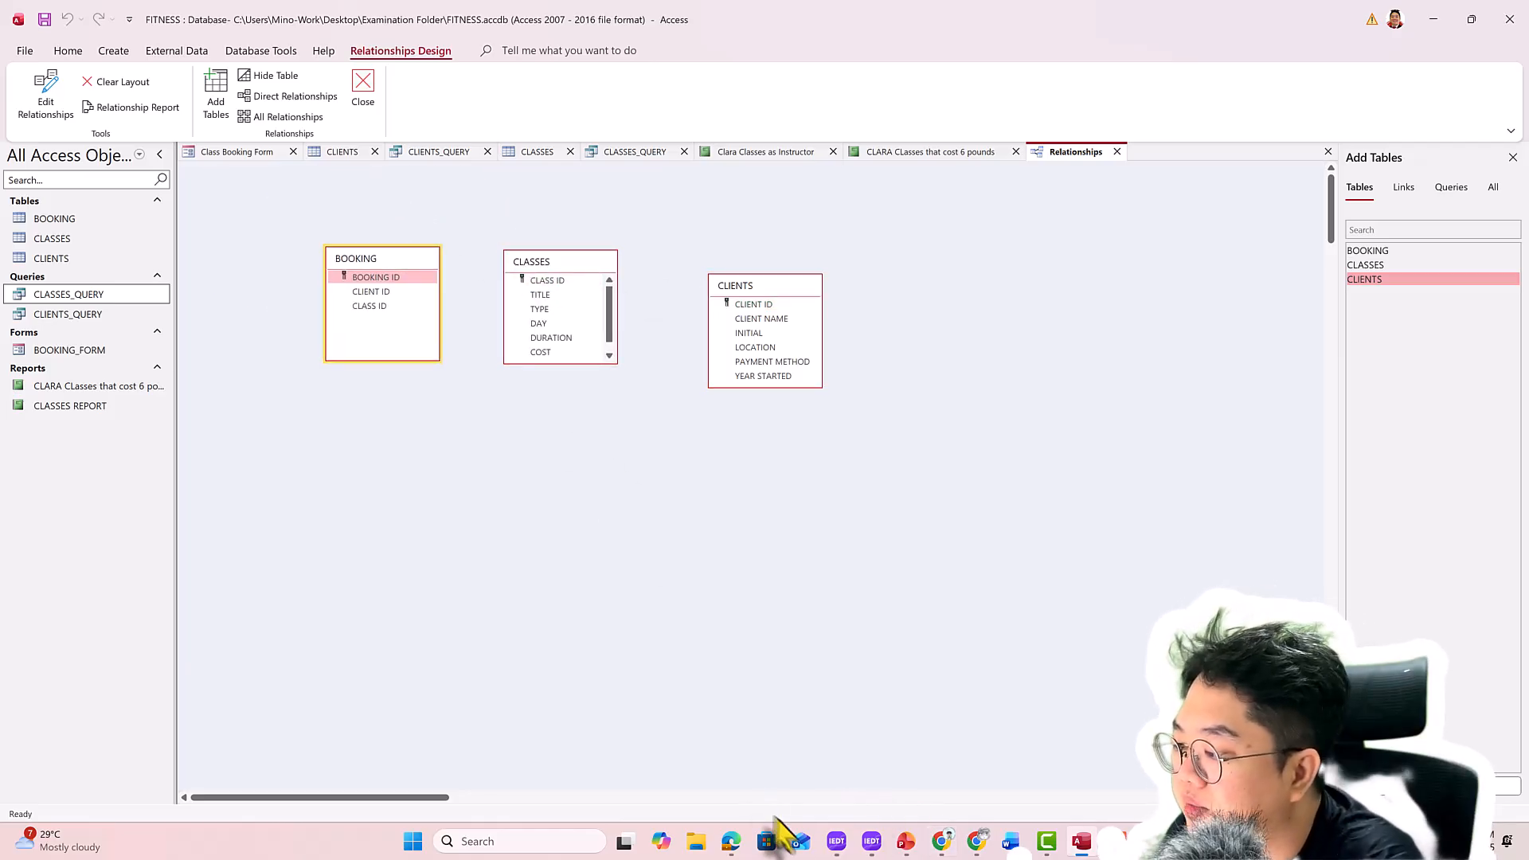
pyautogui.click(730, 841)
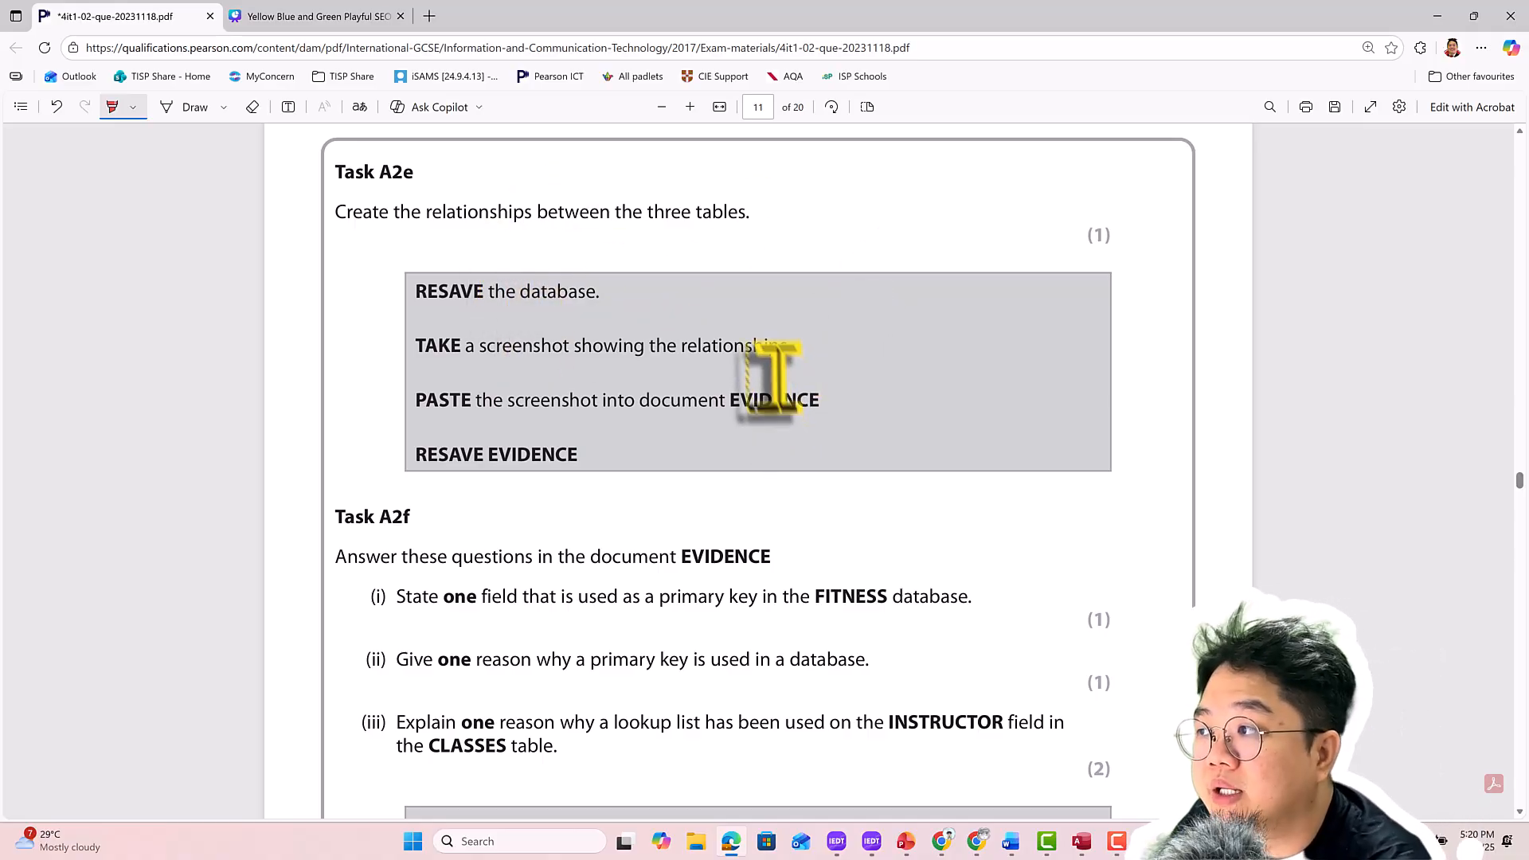
pyautogui.click(1080, 842)
pyautogui.click(386, 285)
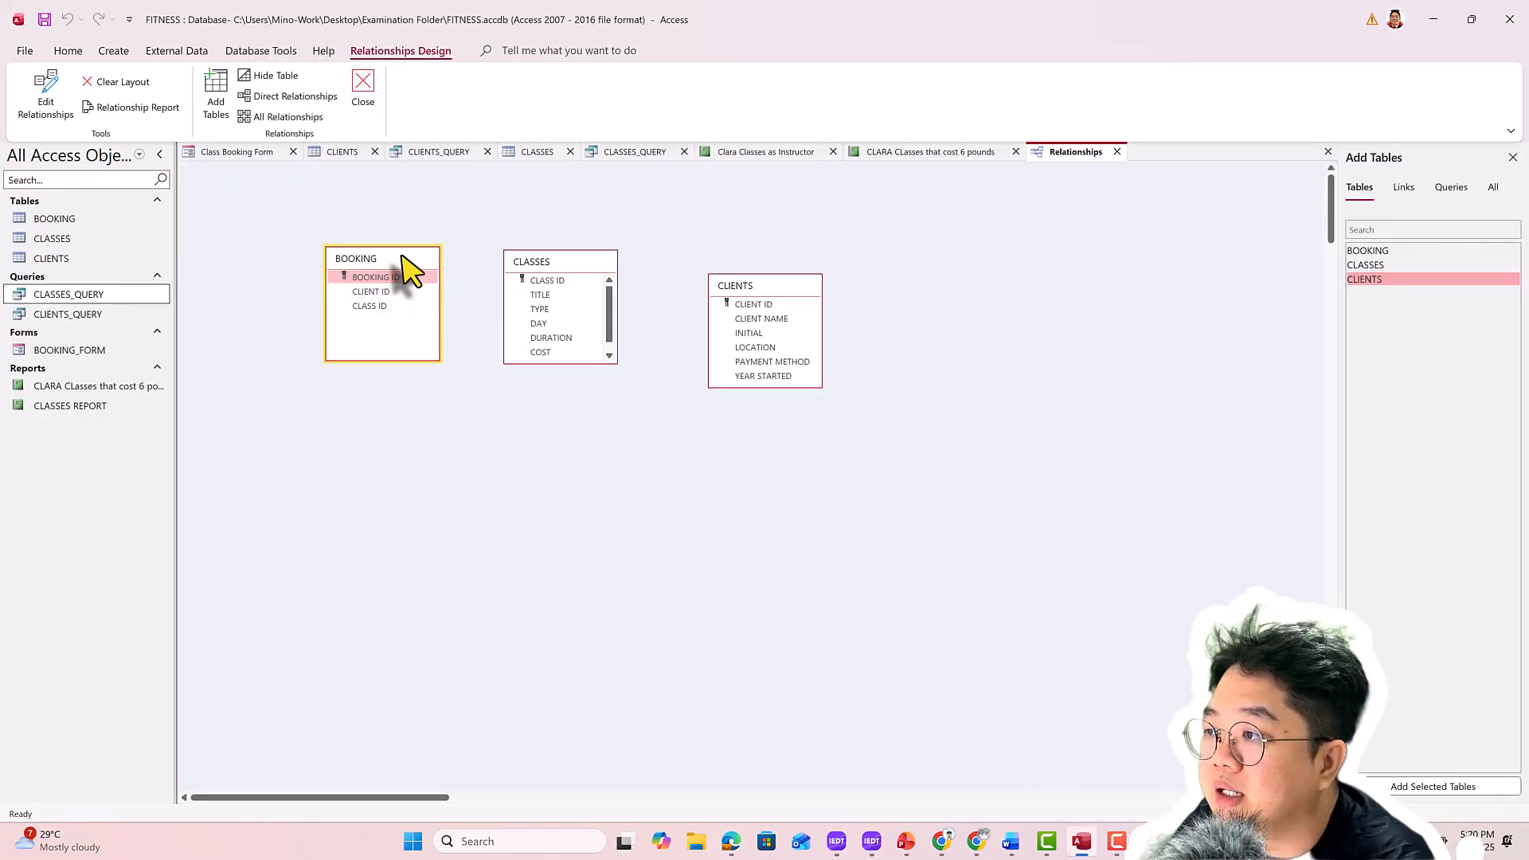
pyautogui.moveTo(403, 266); pyautogui.dragTo(652, 389)
# Try to relate CLASSES to BOOKING on CLASS ID with Enforce Referential Integrity while other database objects are still open
pyautogui.moveTo(594, 269); pyautogui.dragTo(621, 428)
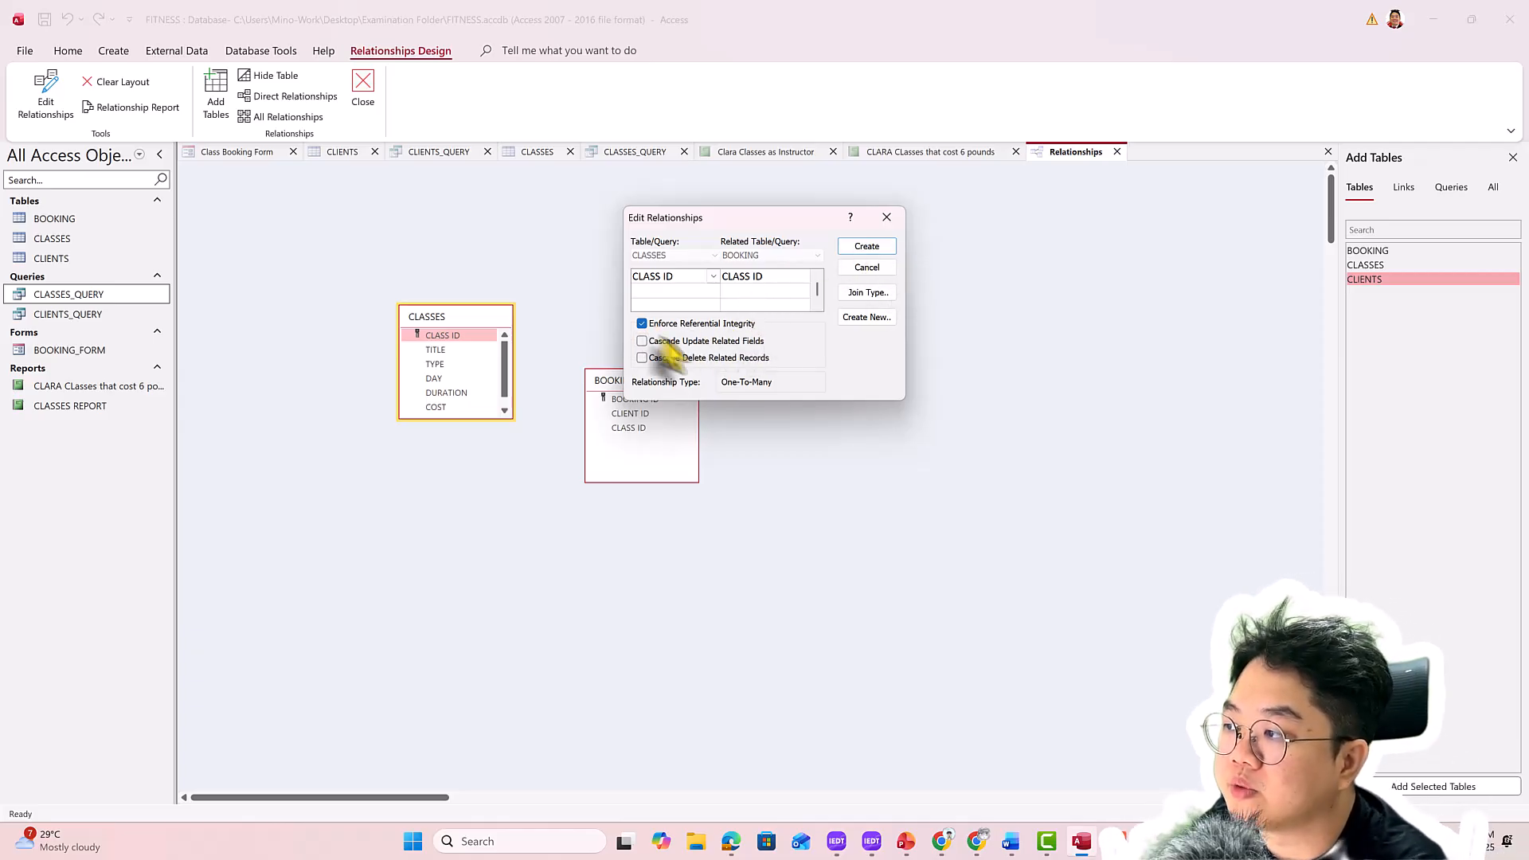
pyautogui.click(861, 247)
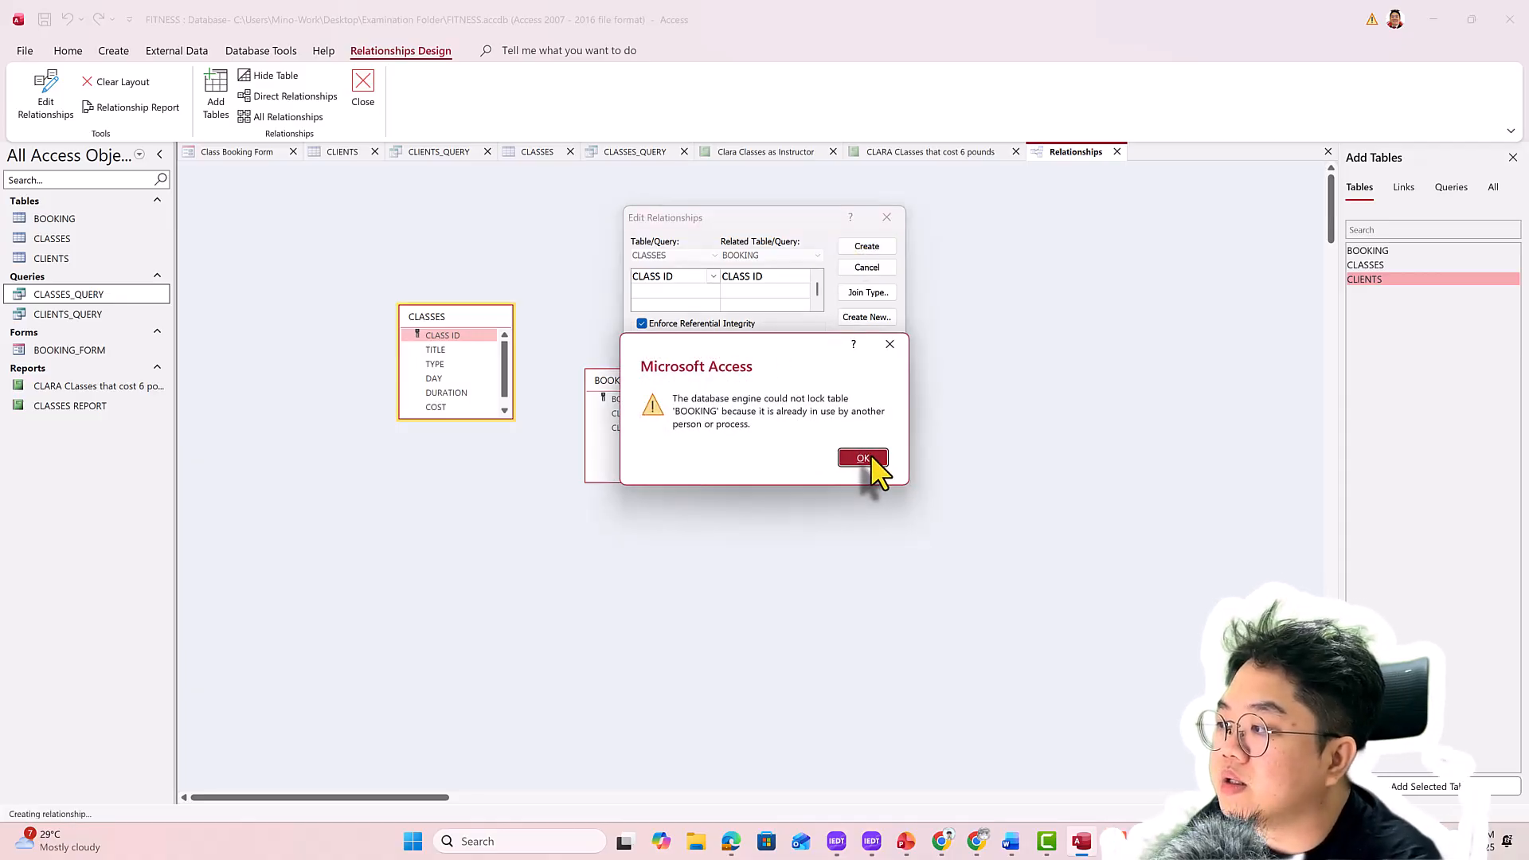
pyautogui.click(869, 457)
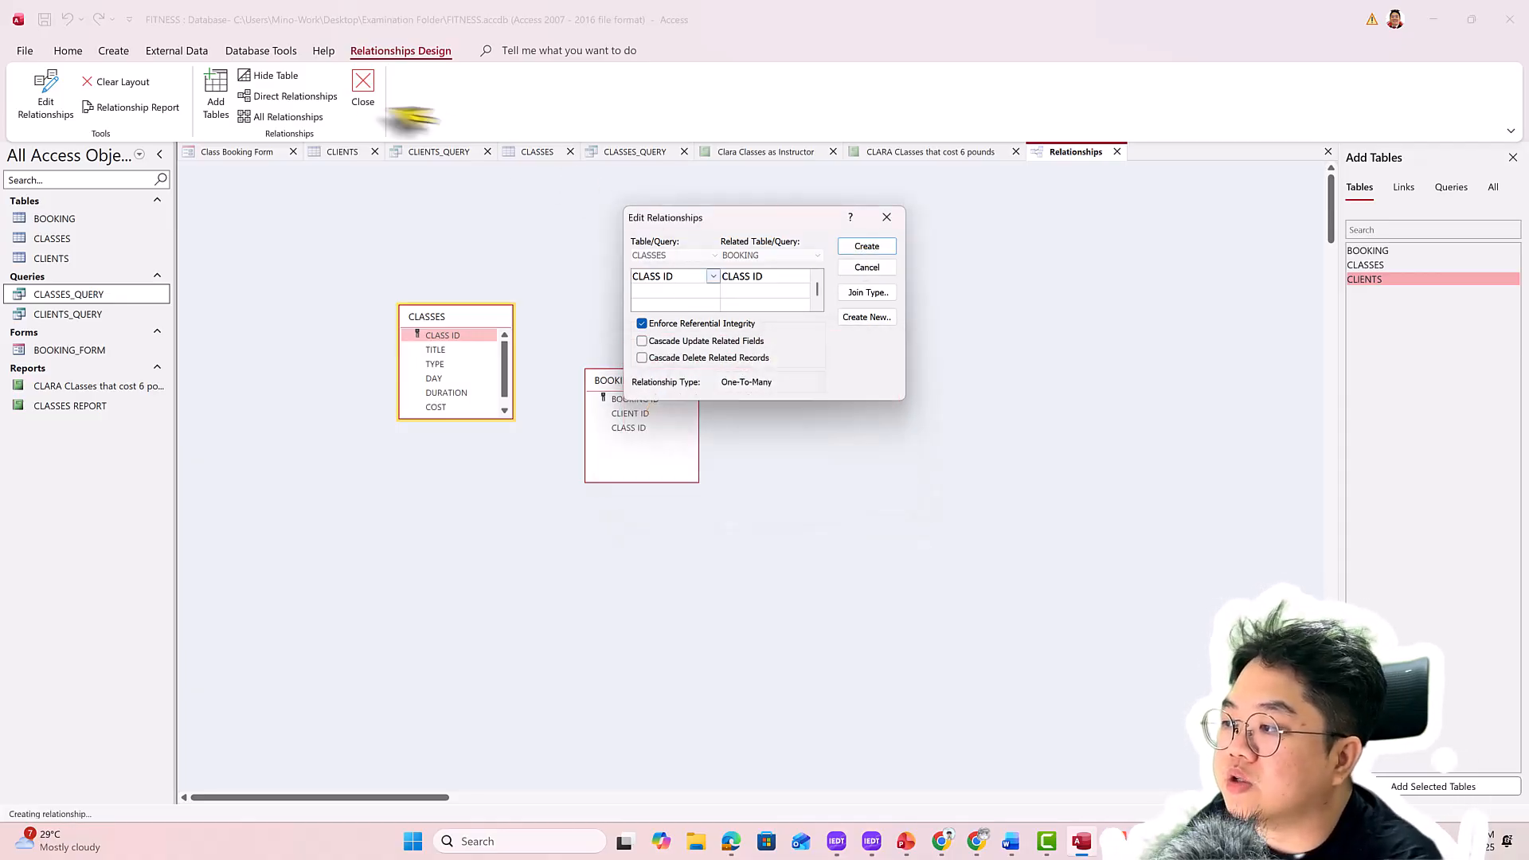
pyautogui.click(866, 248)
pyautogui.click(866, 458)
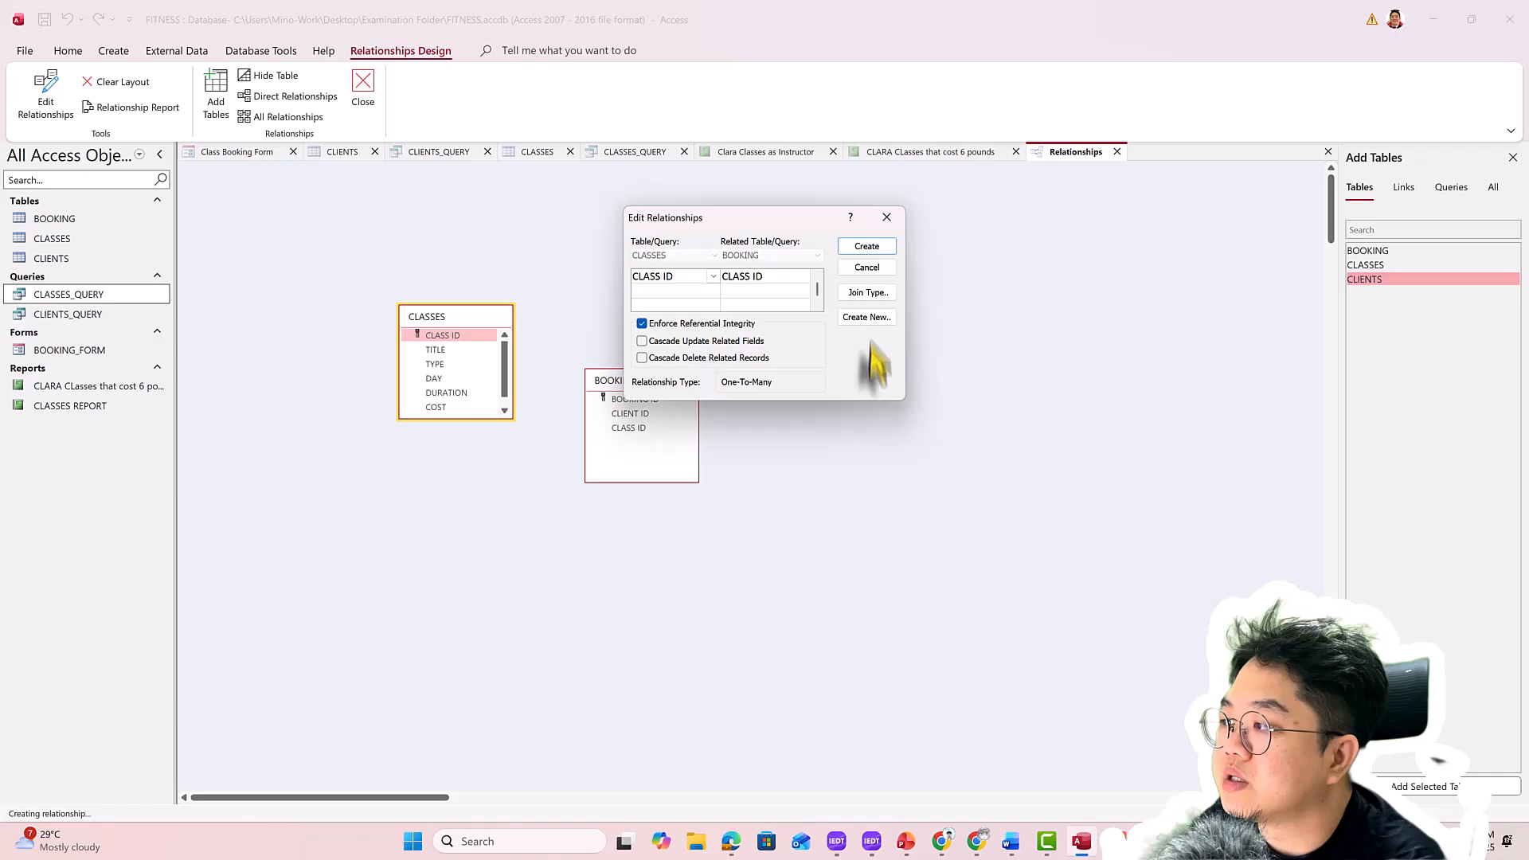
pyautogui.click(867, 267)
# Close every open form, table, query and report except Relationships, saving the design changes to CLIENTS_QUERY and wherever else asked
pyautogui.click(294, 151)
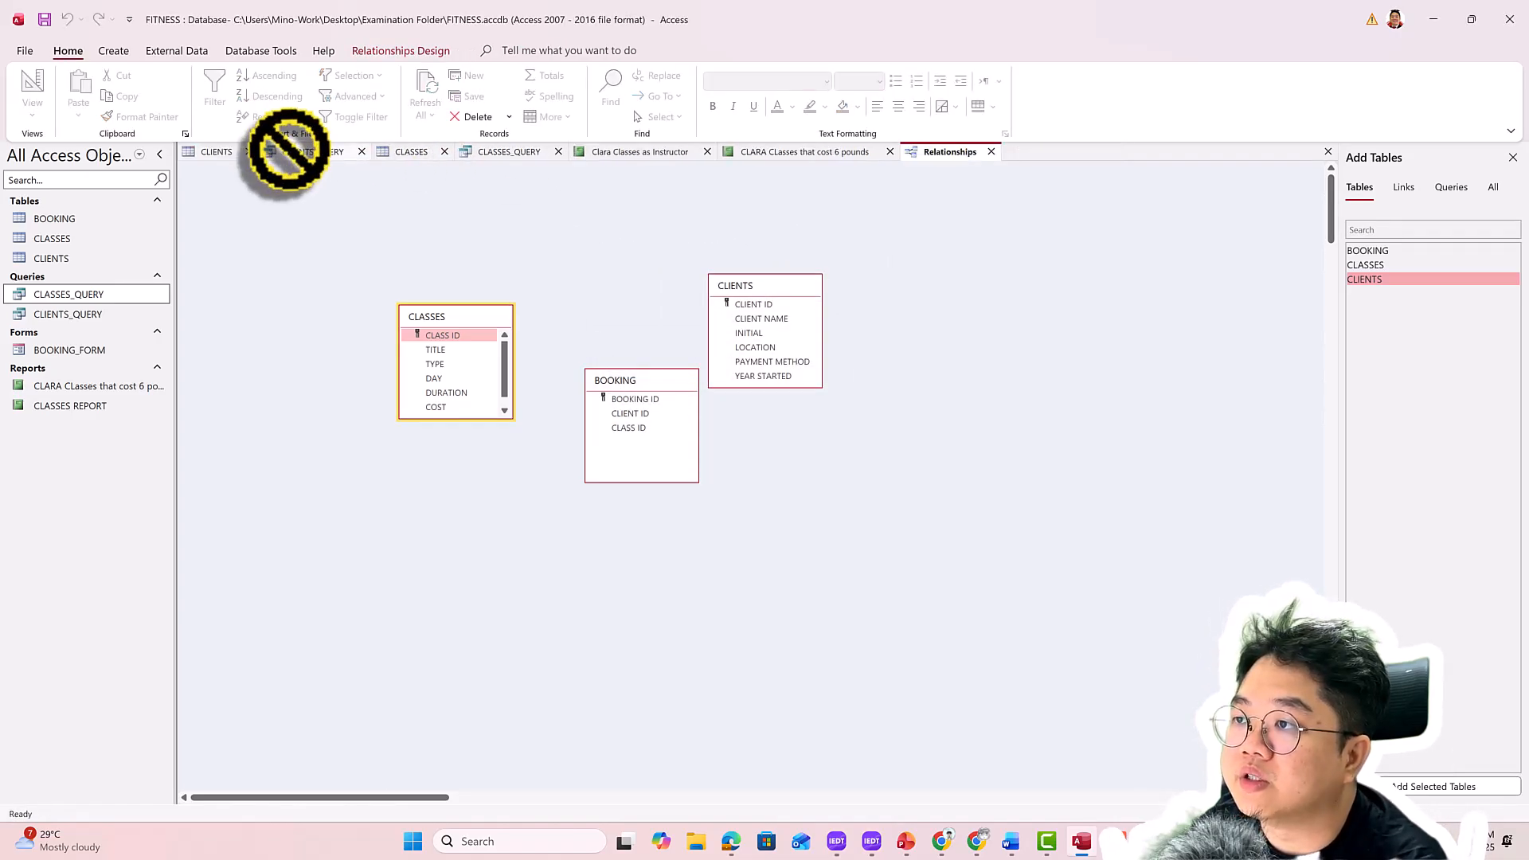
pyautogui.click(252, 153)
pyautogui.click(279, 151)
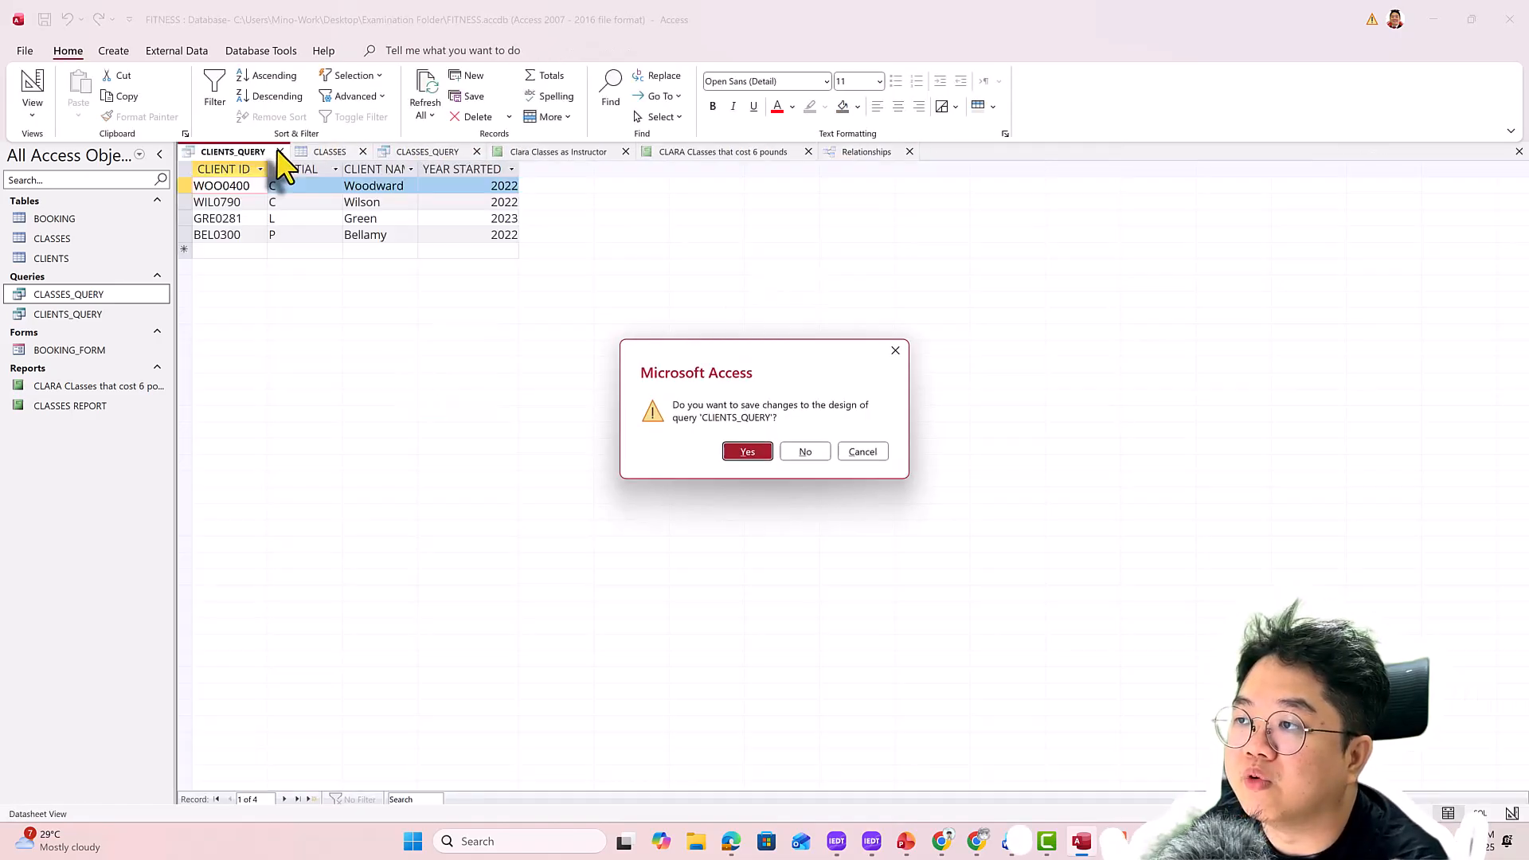
pyautogui.click(745, 452)
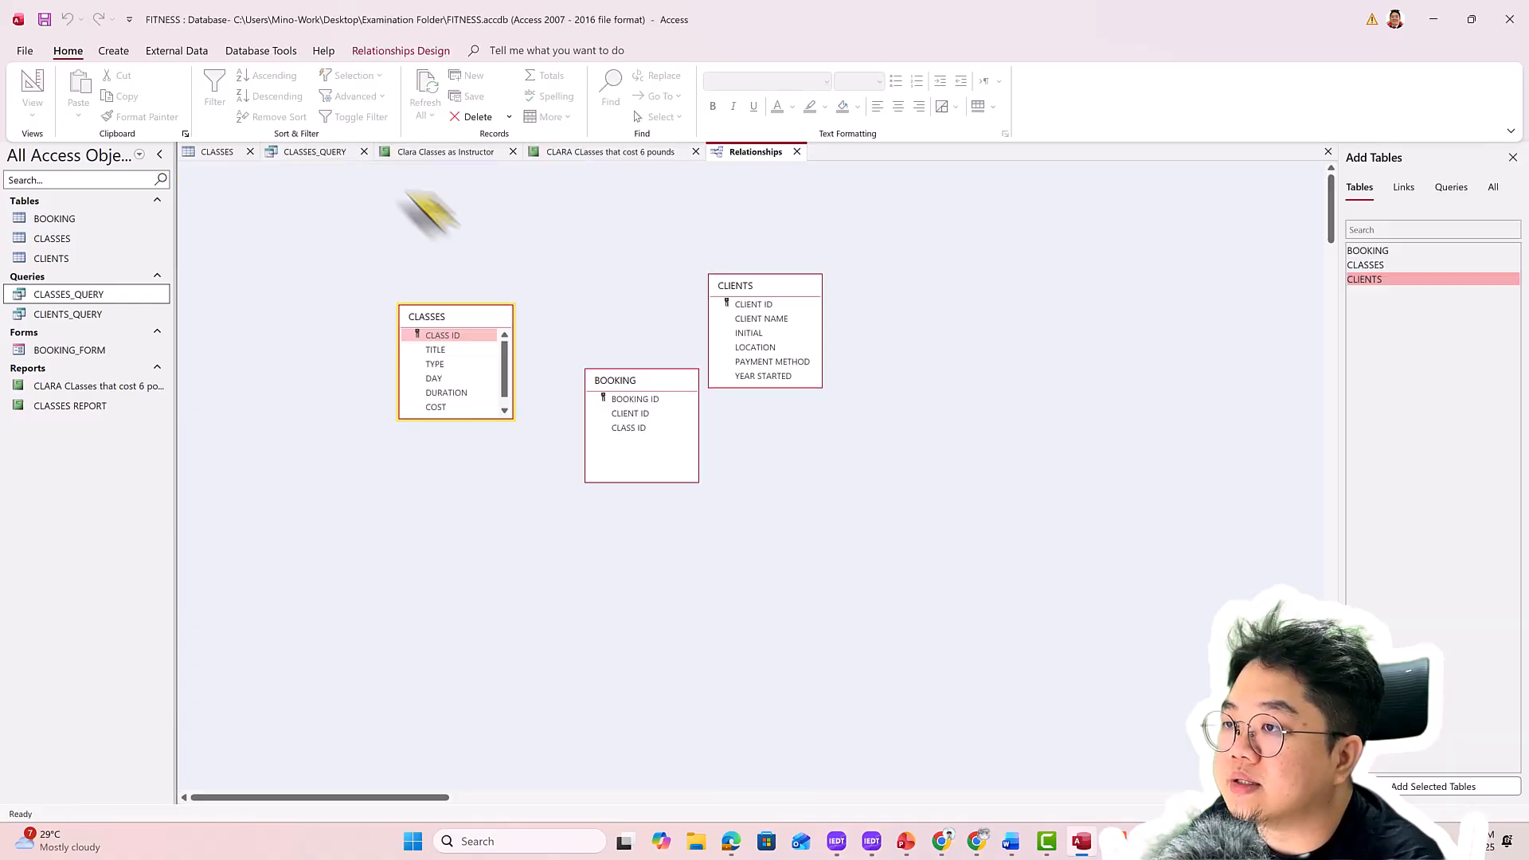
pyautogui.click(250, 152)
pyautogui.click(745, 452)
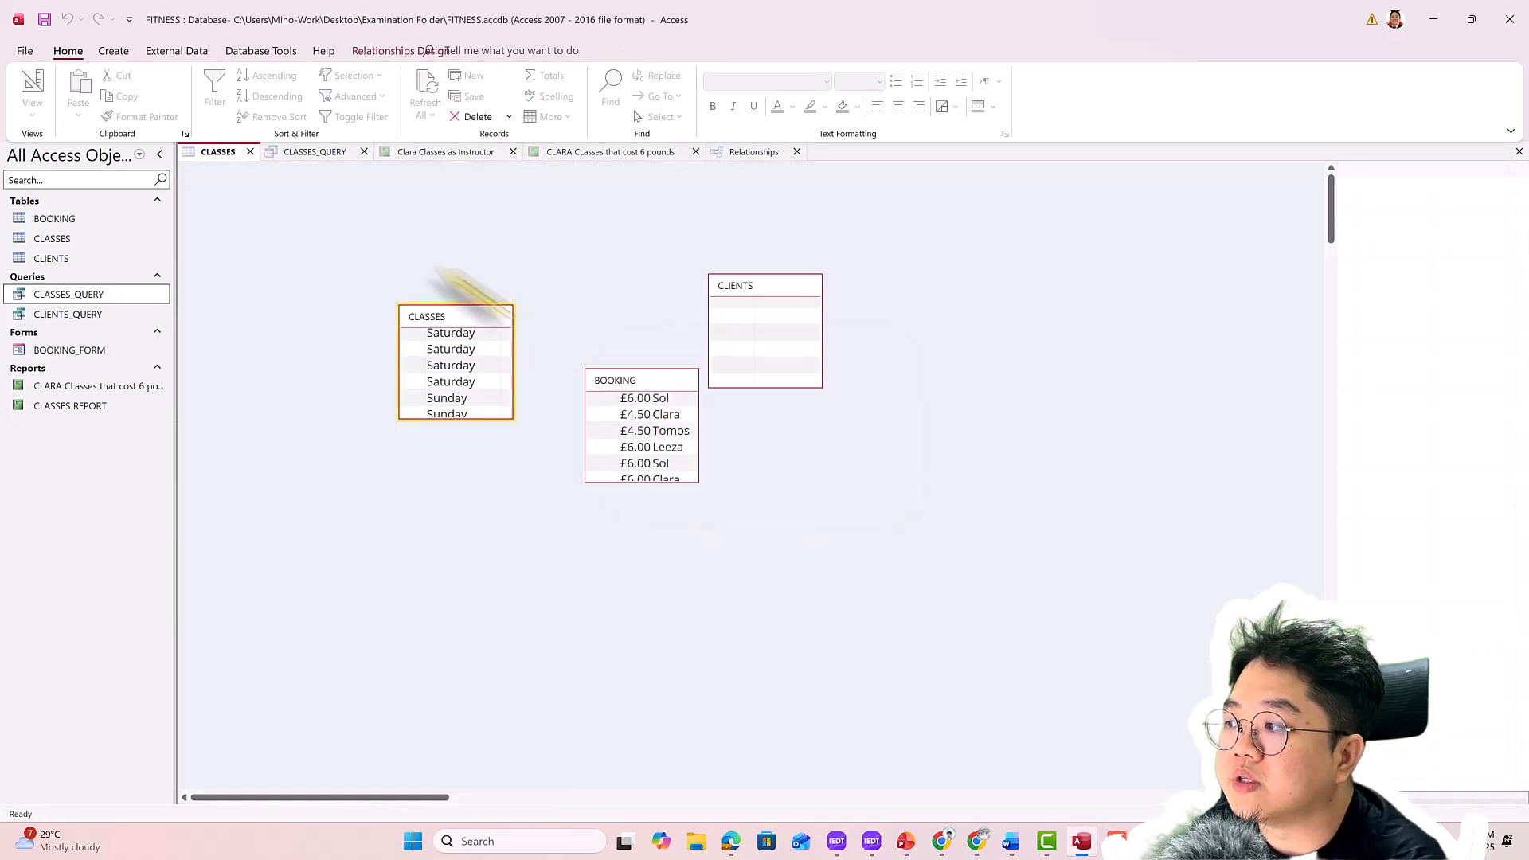
pyautogui.click(282, 152)
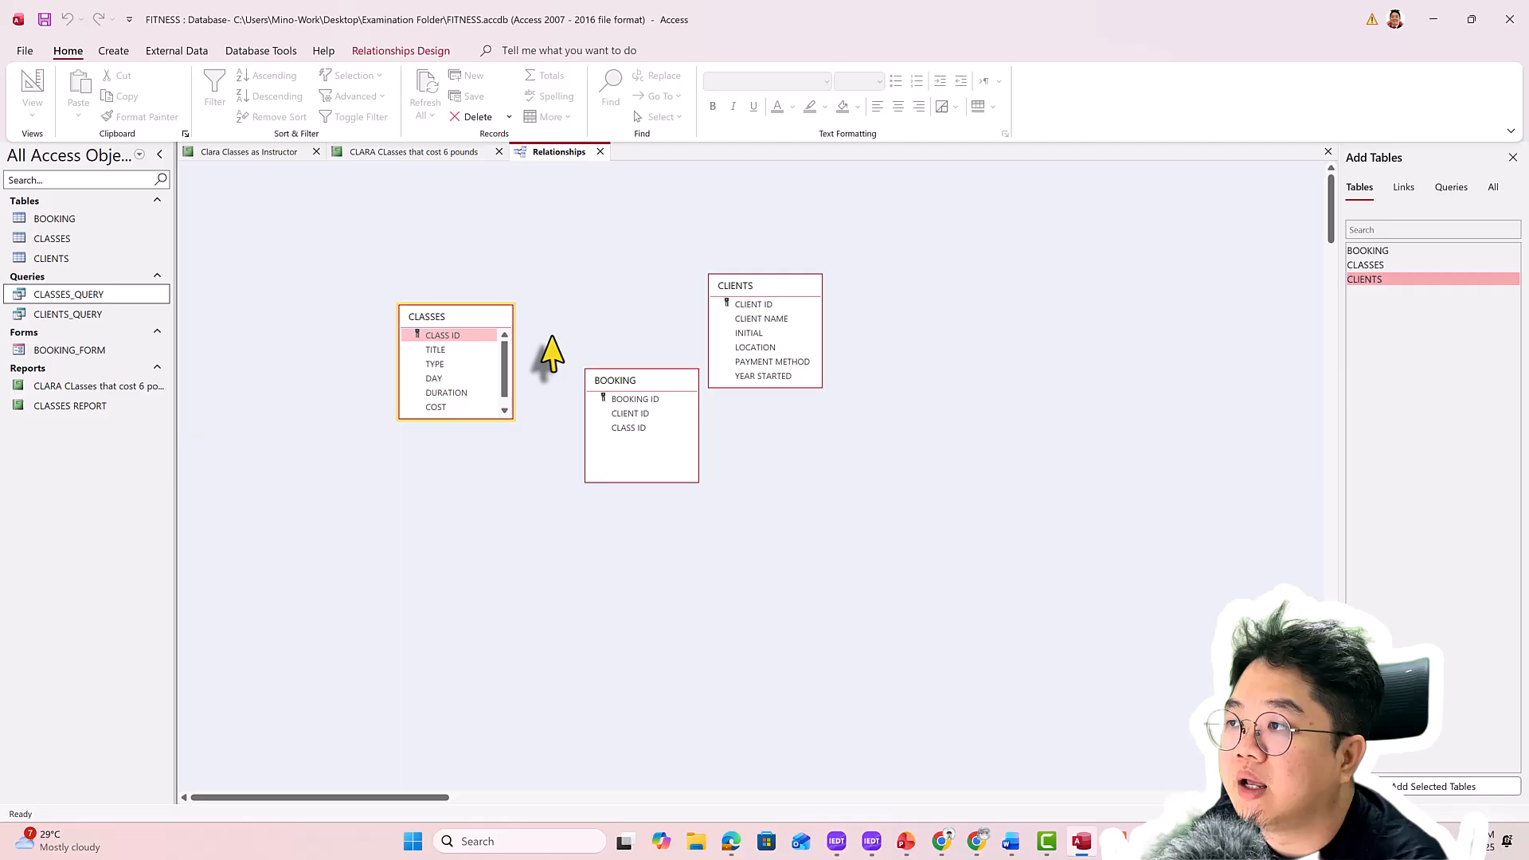
pyautogui.click(316, 152)
pyautogui.click(351, 152)
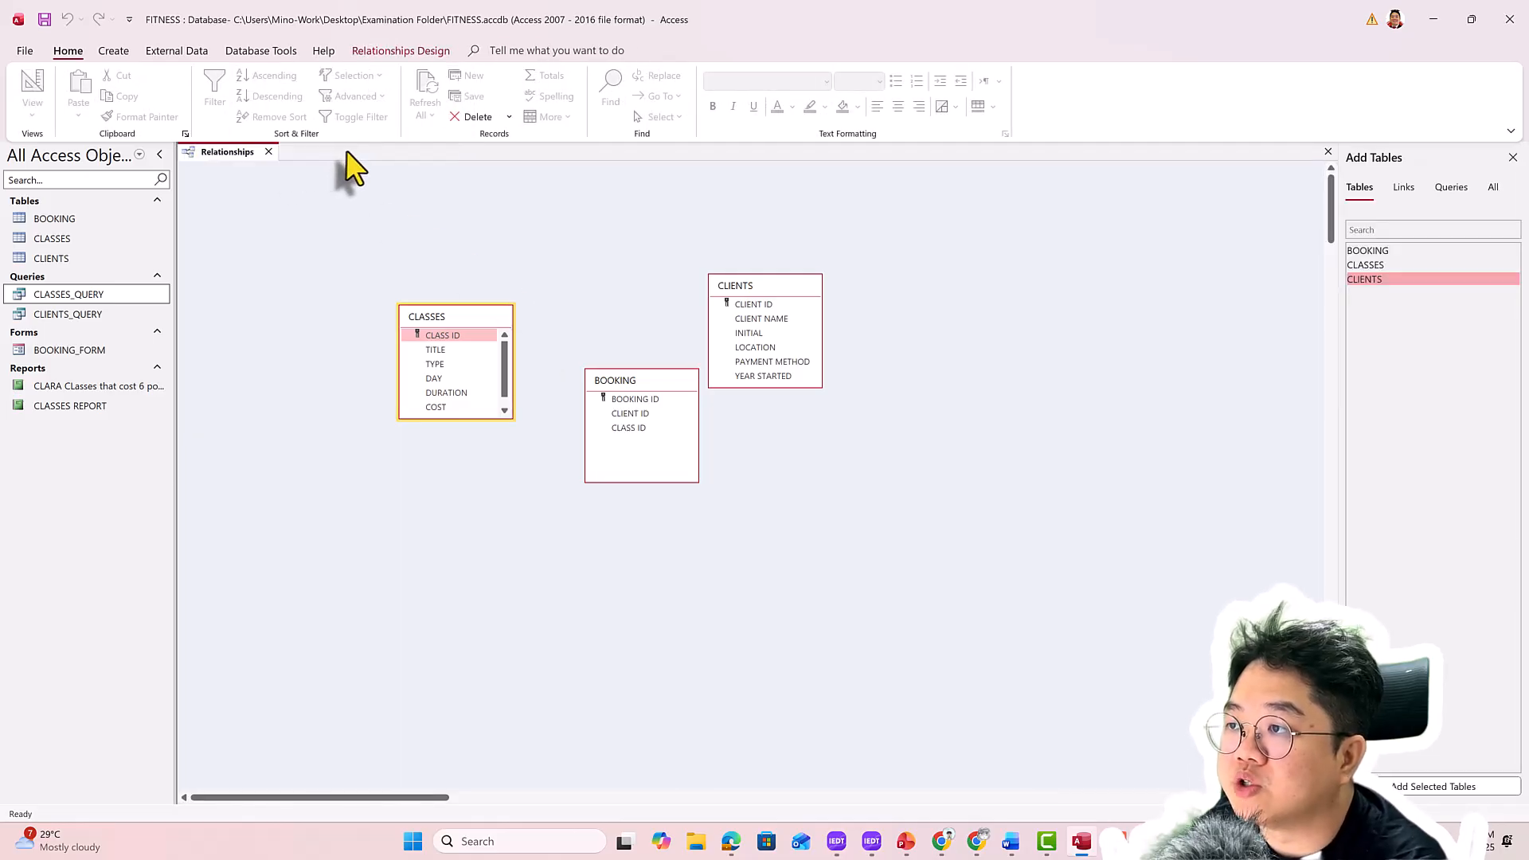
# Create a relationship from CLASS ID in CLASSES to CLASS ID in BOOKING, enforcing referential integrity
pyautogui.moveTo(462, 337); pyautogui.dragTo(629, 429)
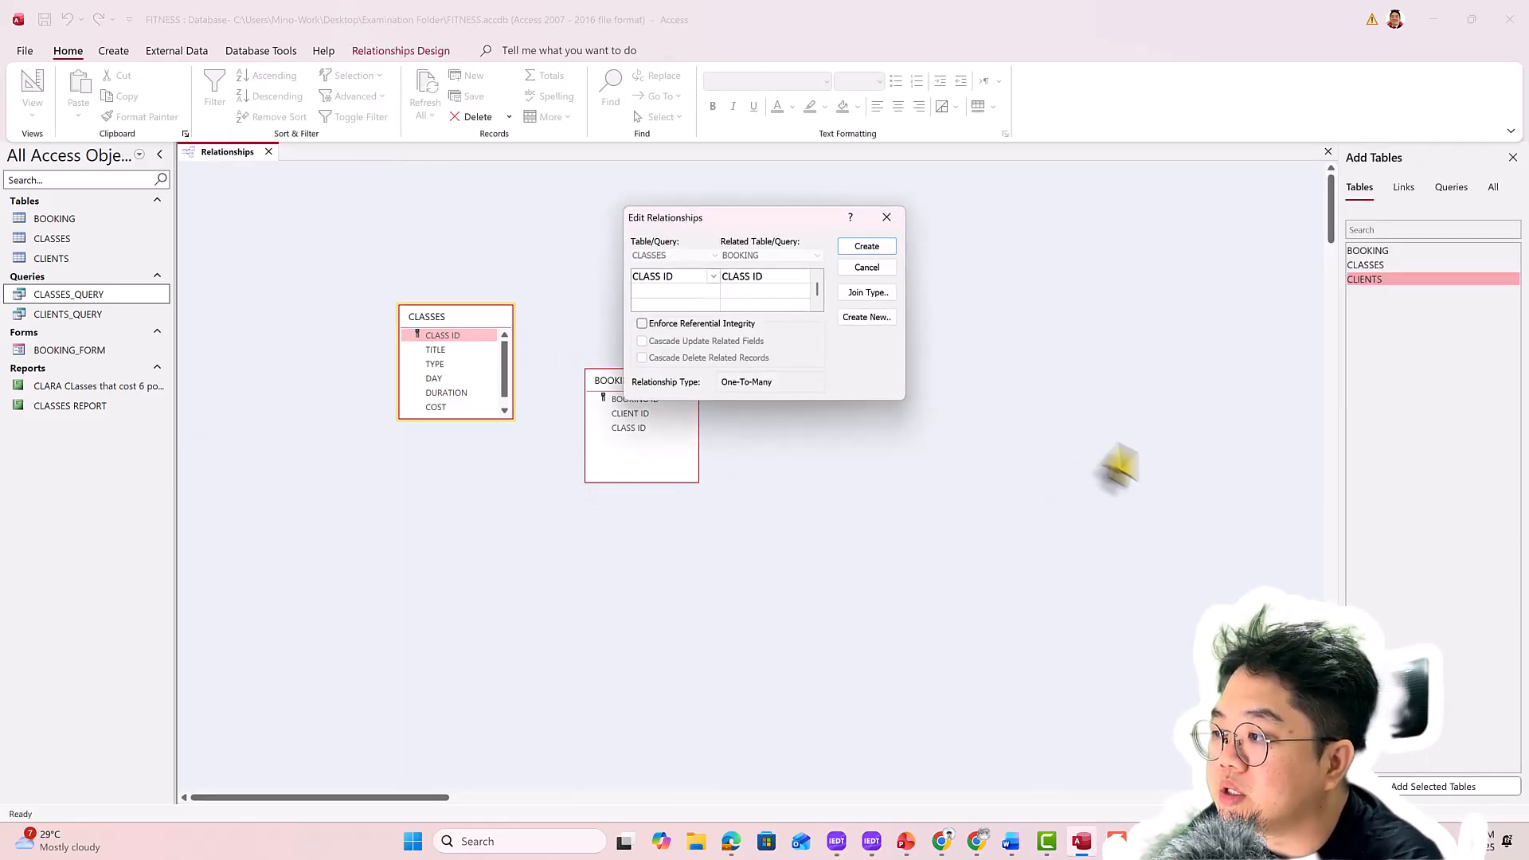
pyautogui.click(677, 324)
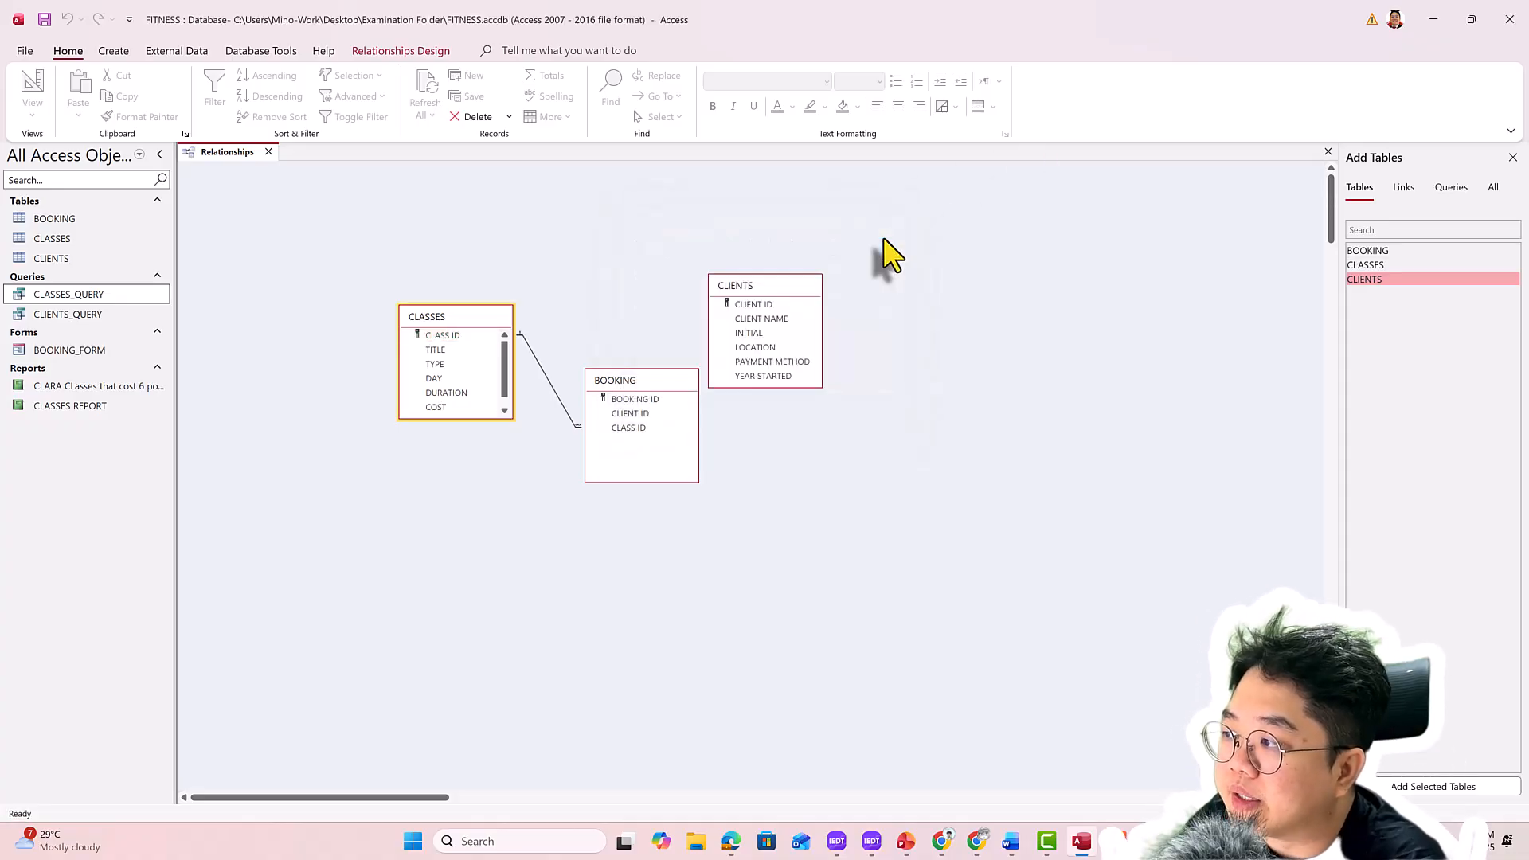
pyautogui.click(866, 246)
# Move the CLIENTS table clear of BOOKING and relate their CLIENT ID fields with referential integrity enforced
pyautogui.moveTo(776, 288); pyautogui.dragTo(686, 415)
pyautogui.click(804, 319)
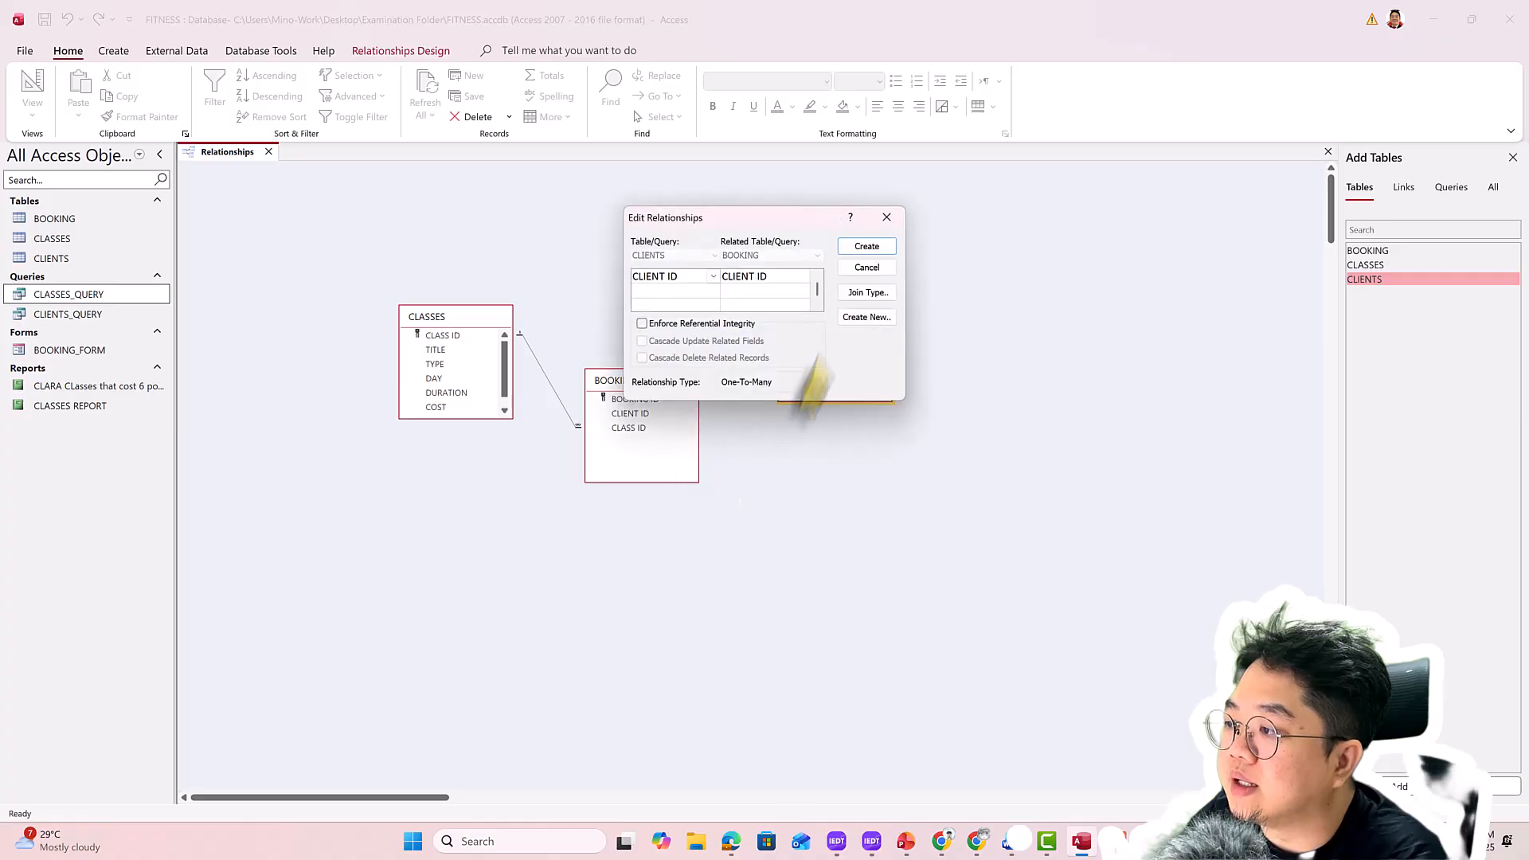
pyautogui.click(651, 324)
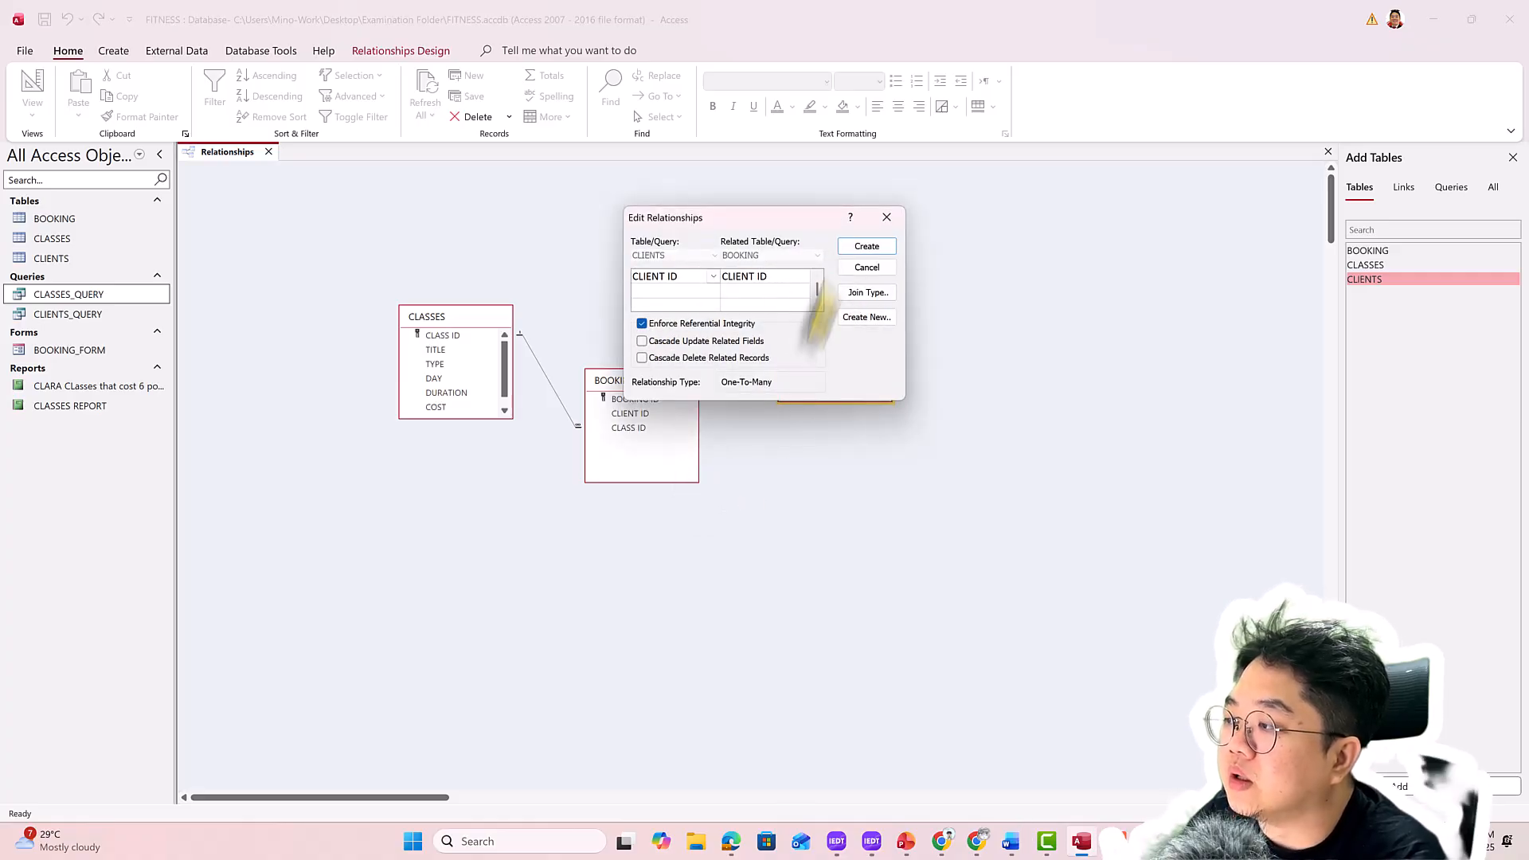
pyautogui.click(865, 246)
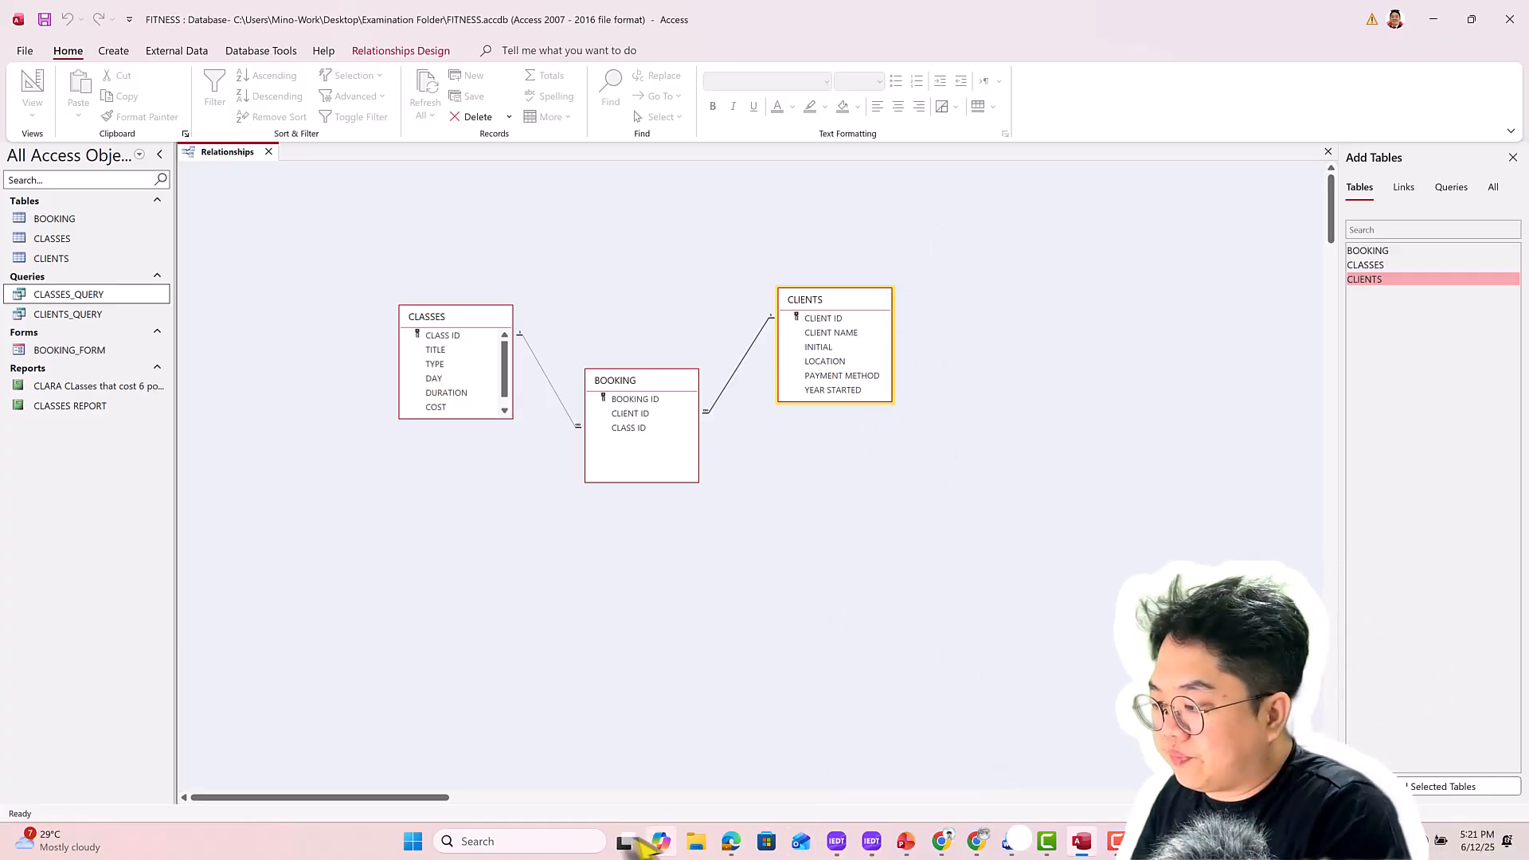
# Check the Task A2e evidence instructions in the exam paper and capture a screenshot of the three related tables in Access
pyautogui.click(729, 842)
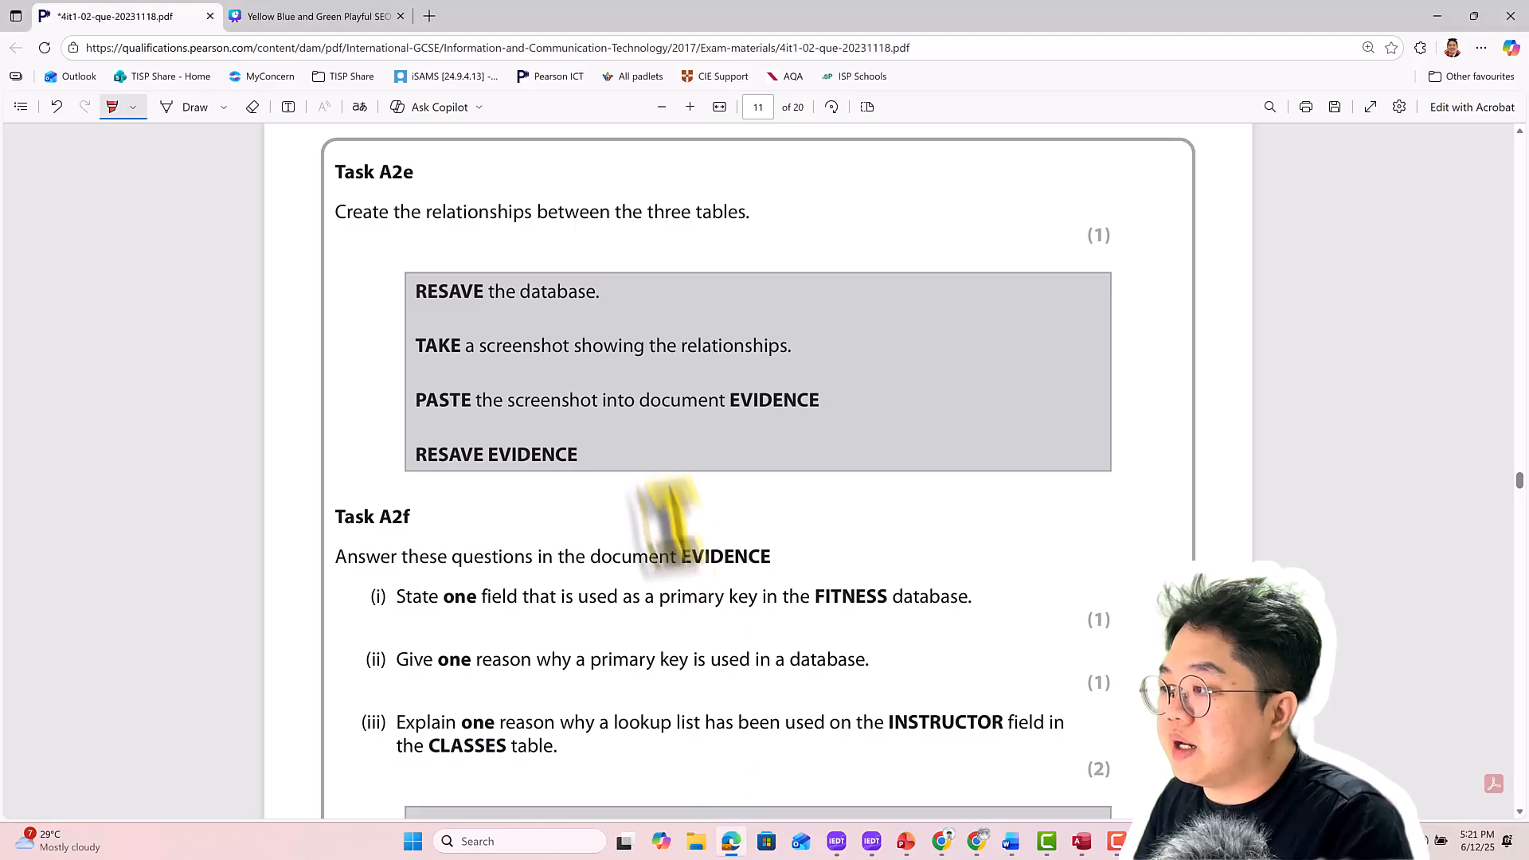
pyautogui.hotkey('alt', 'Tab')
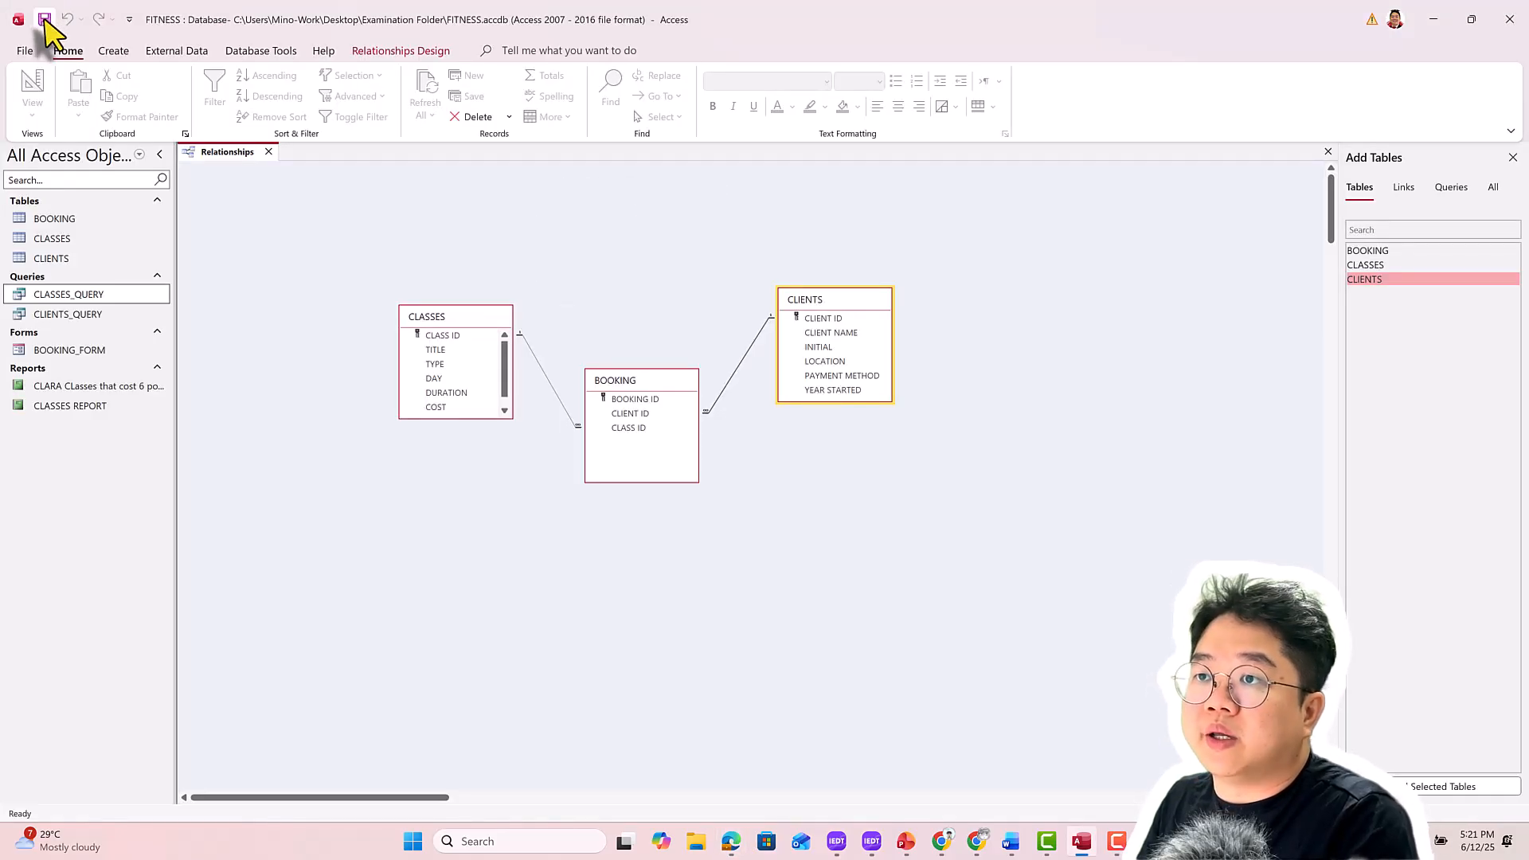
pyautogui.hotkey('alt', 'Tab')
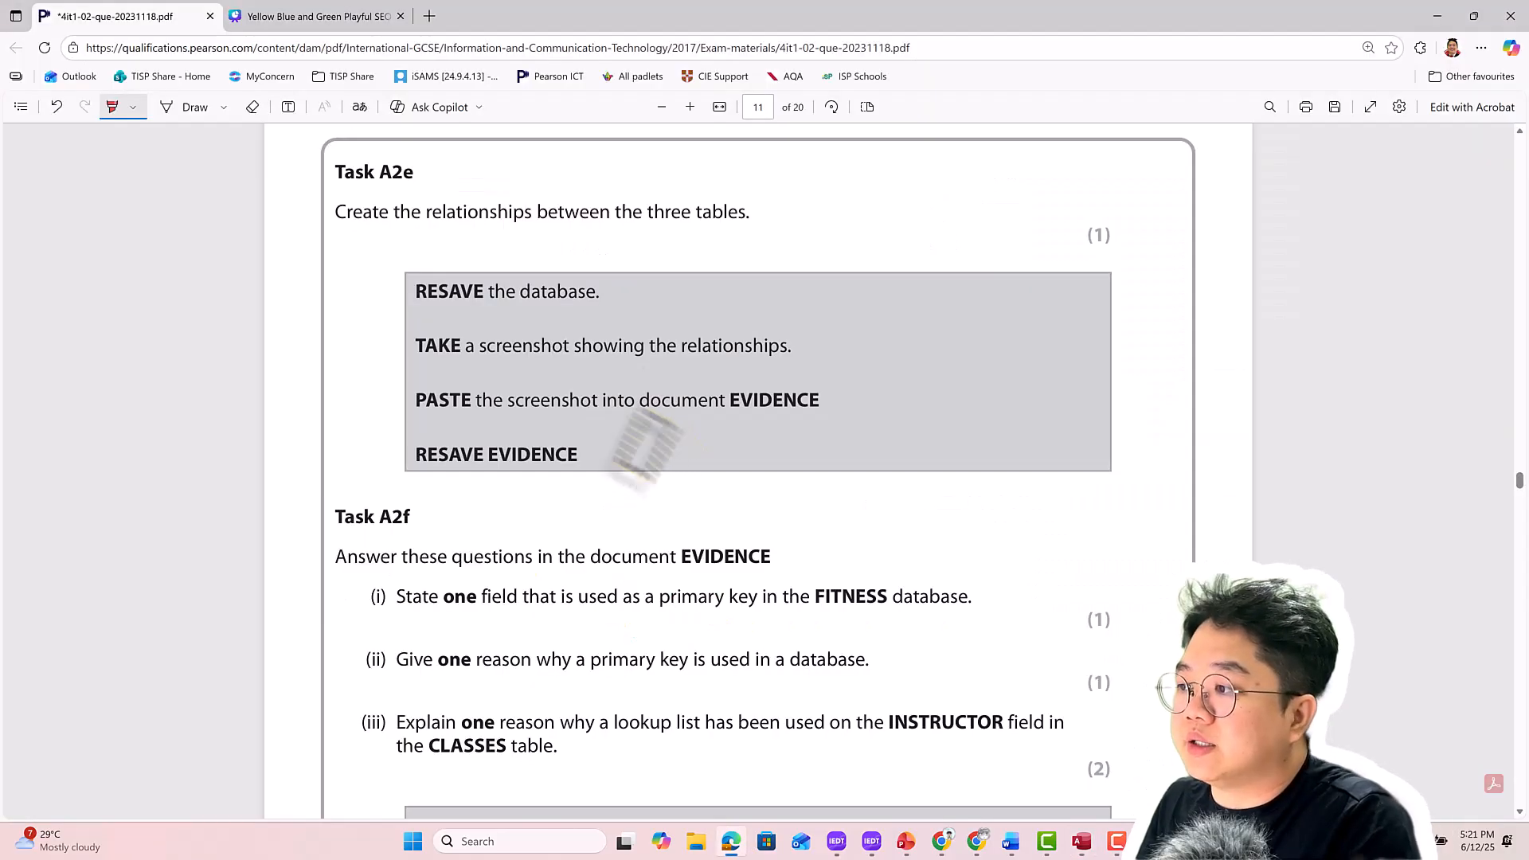
pyautogui.hotkey('alt', 'Tab')
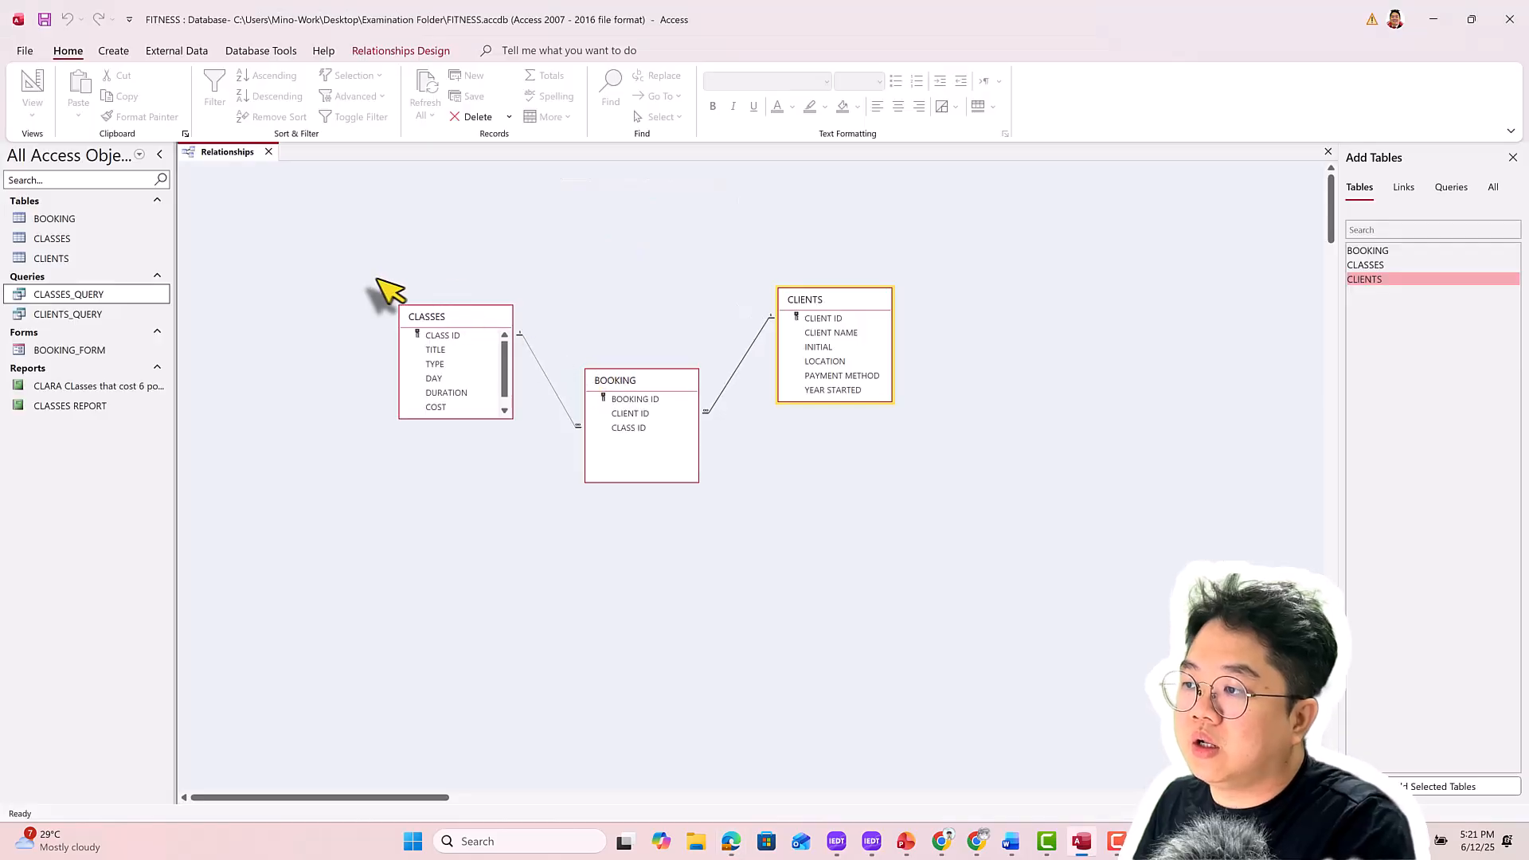
pyautogui.press('super+shift+s')
pyautogui.moveTo(358, 235); pyautogui.dragTo(922, 519)
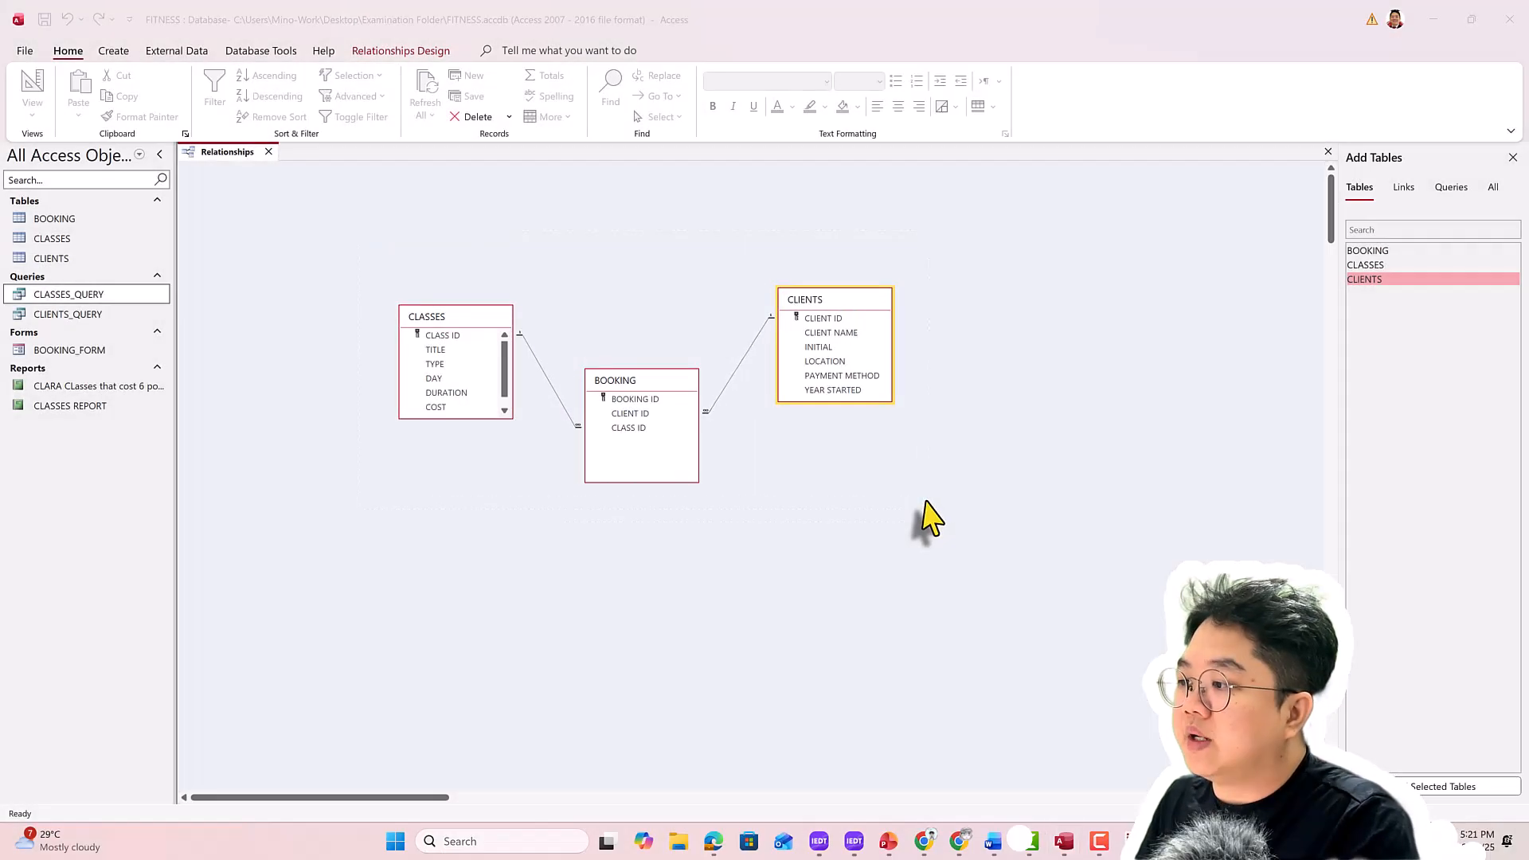
# Switch to the EVIDENCE document in Word and paste the captured relationships screenshot into the A2e row after the word Screenshot
pyautogui.hotkey('alt', 'Tab')
pyautogui.hotkey('alt', 'Tab')
pyautogui.scroll(-4, 729, 705)
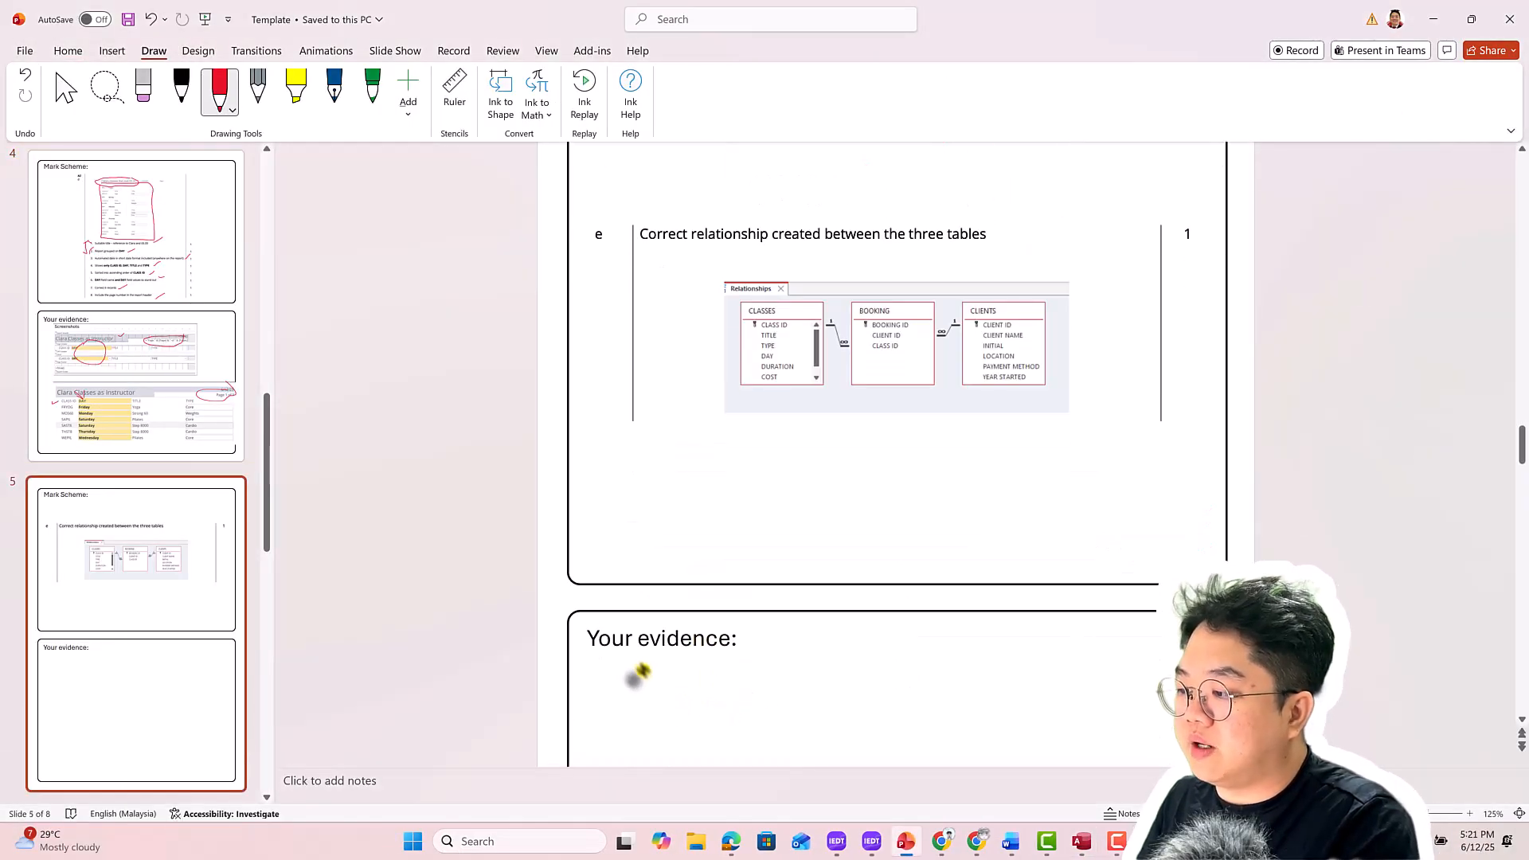
pyautogui.hotkey('alt', 'Tab')
pyautogui.press('Tab')
pyautogui.hotkey('alt', 'Tab')
pyautogui.press('Tab')
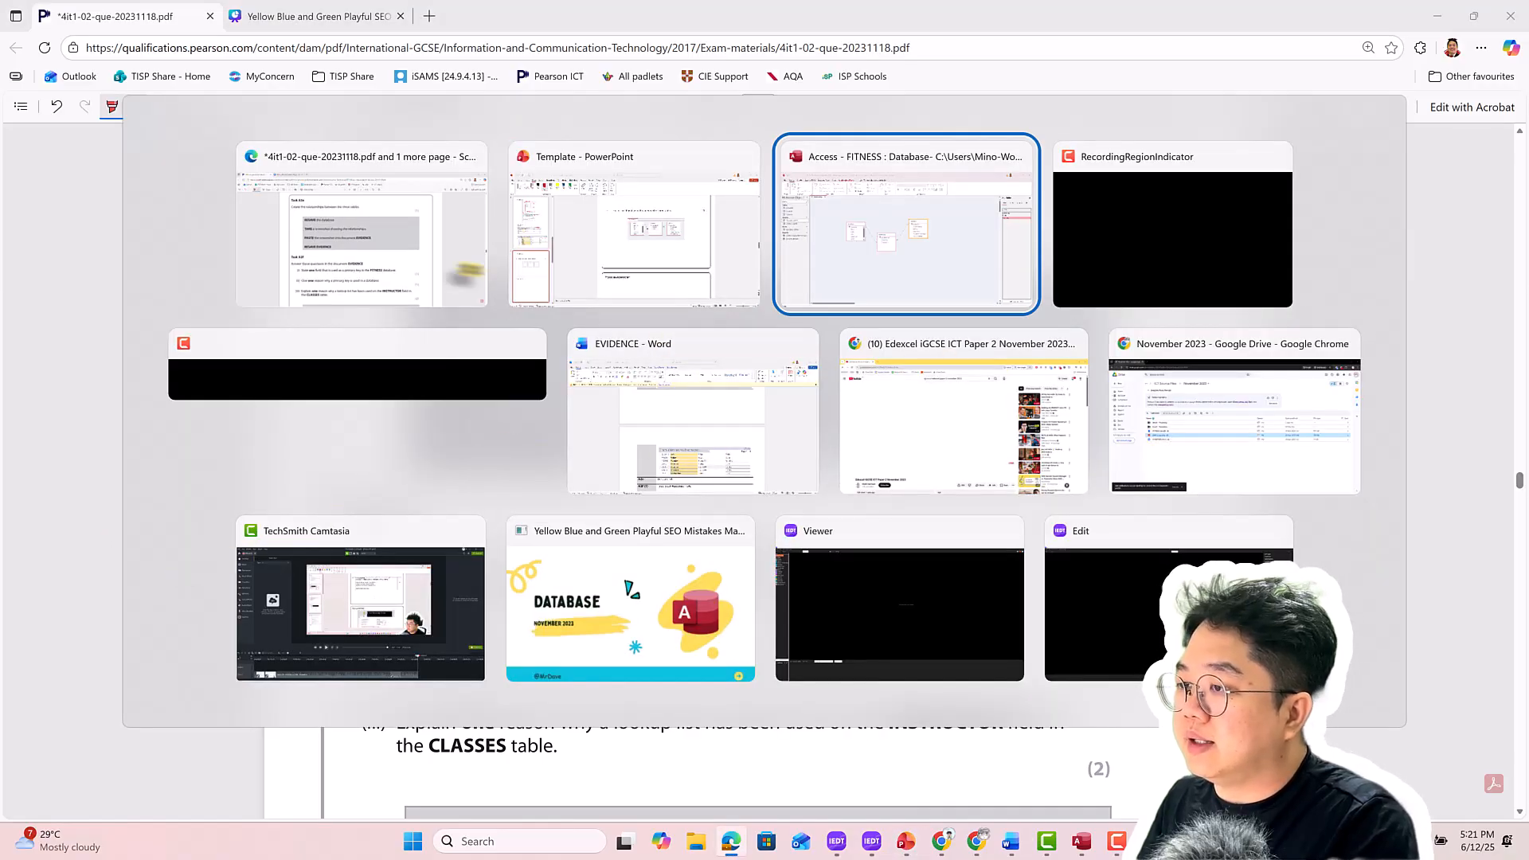
pyautogui.click(687, 426)
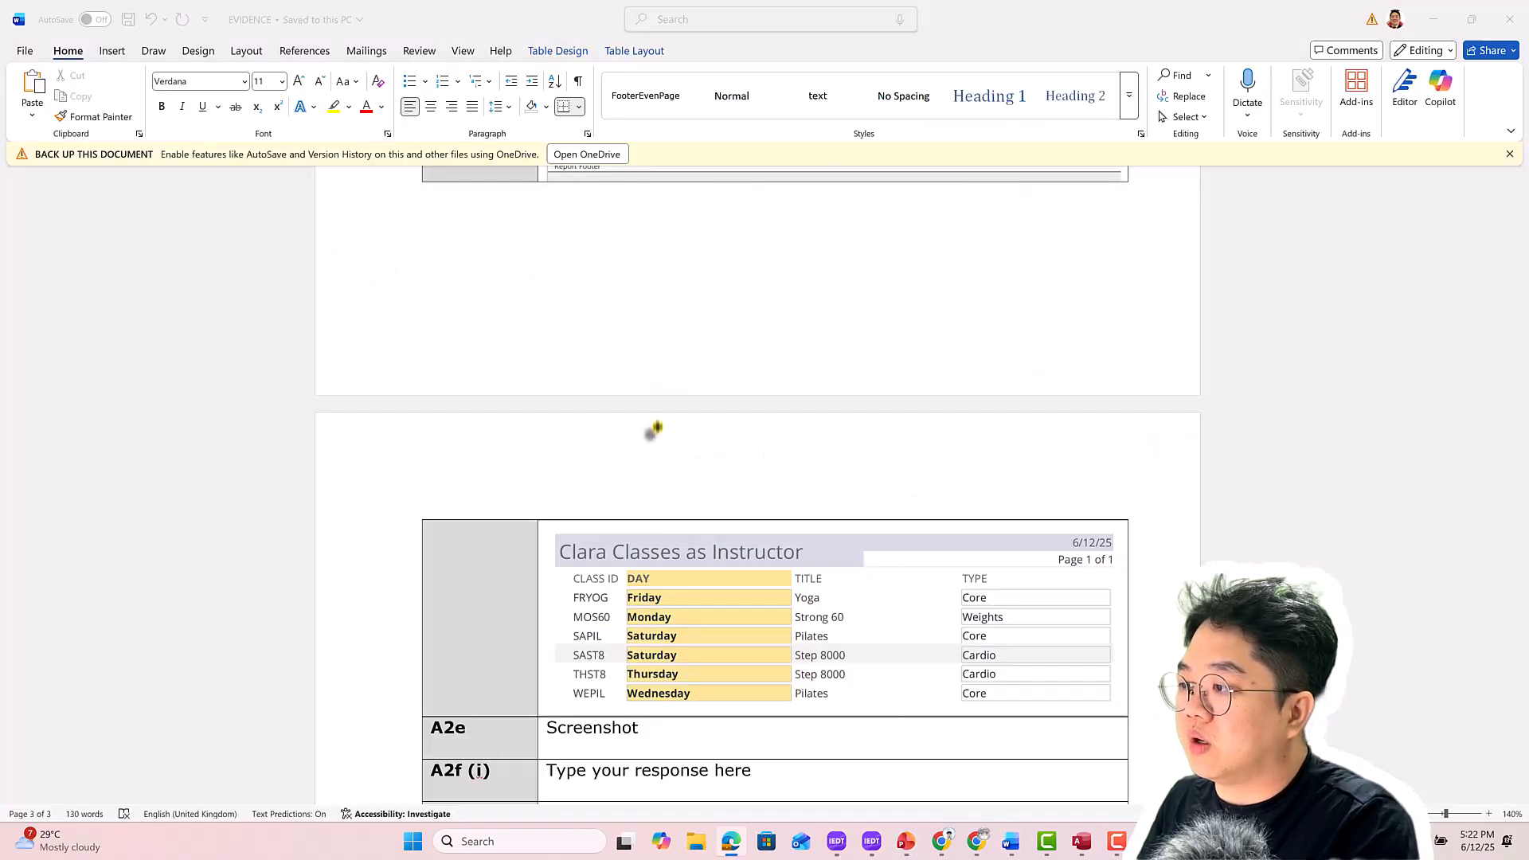
pyautogui.scroll(-3, 677, 557)
pyautogui.click(660, 527)
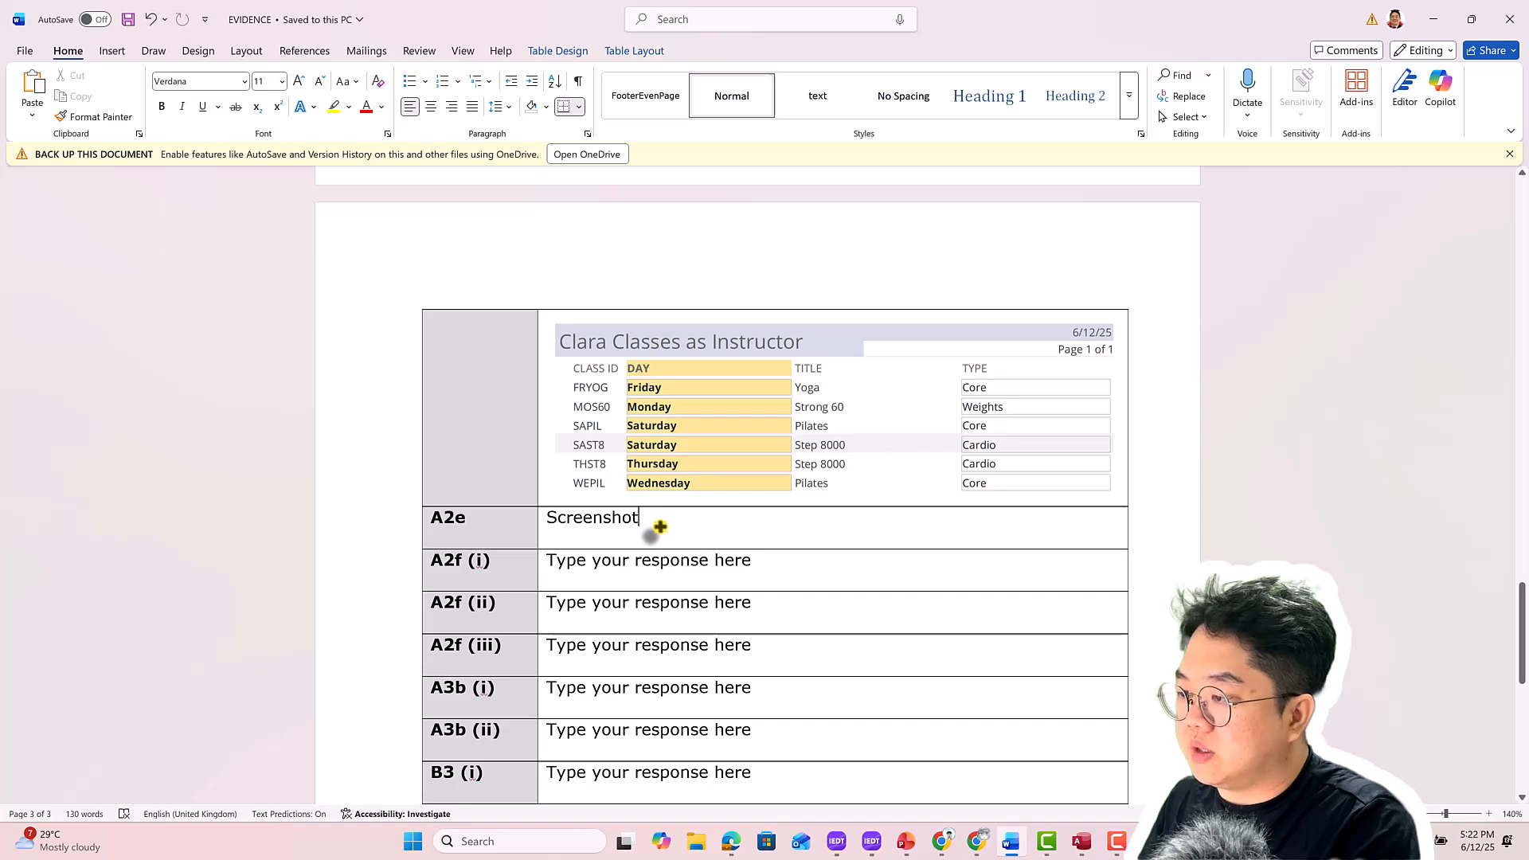
pyautogui.hotkey('ctrl', 'v')
pyautogui.scroll(-2, 729, 532)
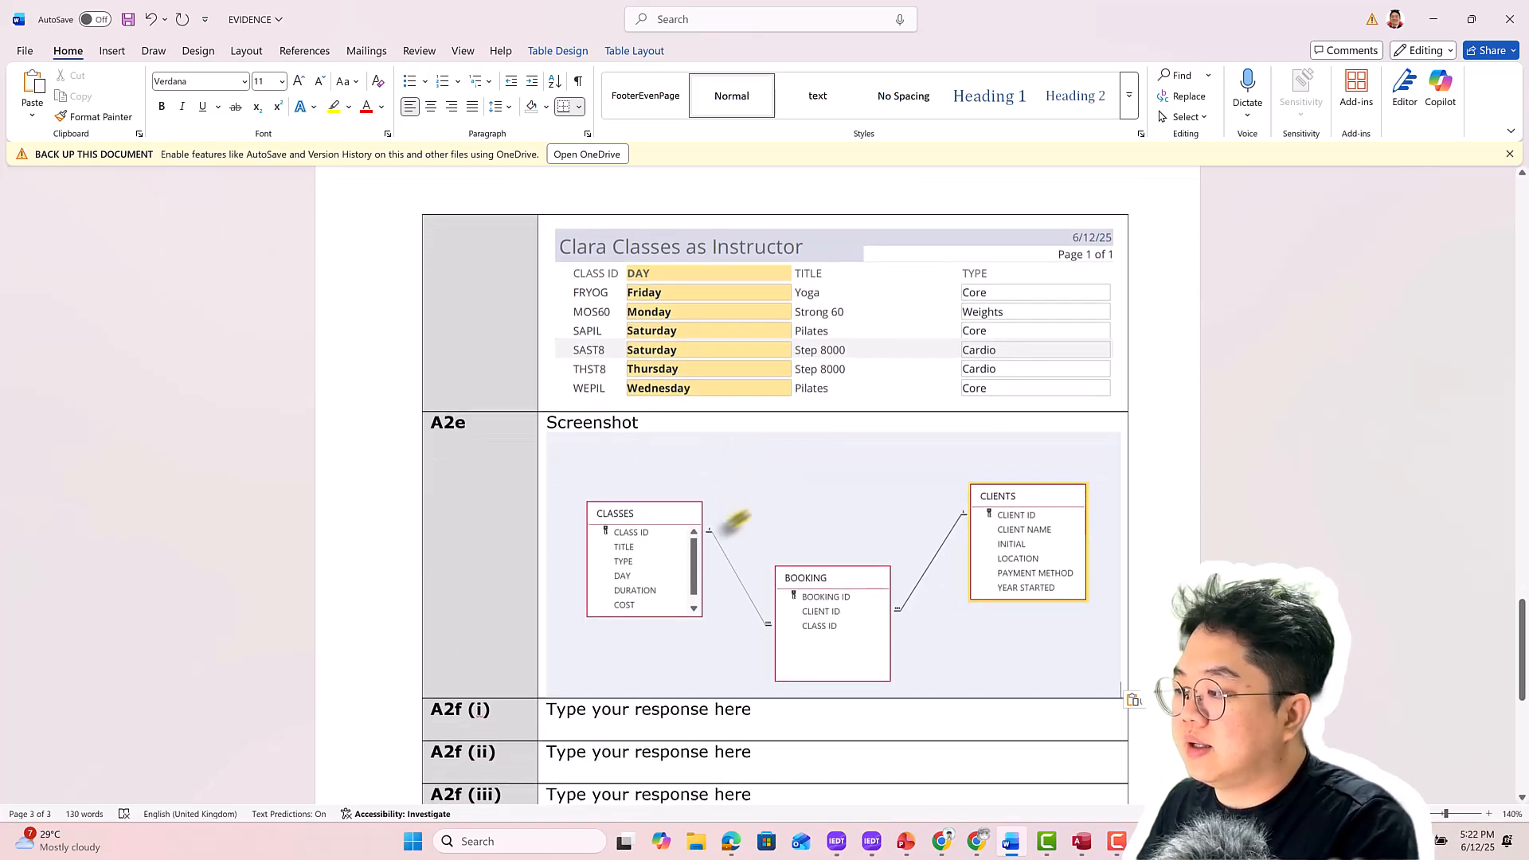
# Check the Task A2e instructions in the exam paper against EVIDENCE and read the three Task A2f questions
pyautogui.hotkey('alt', 'Tab')
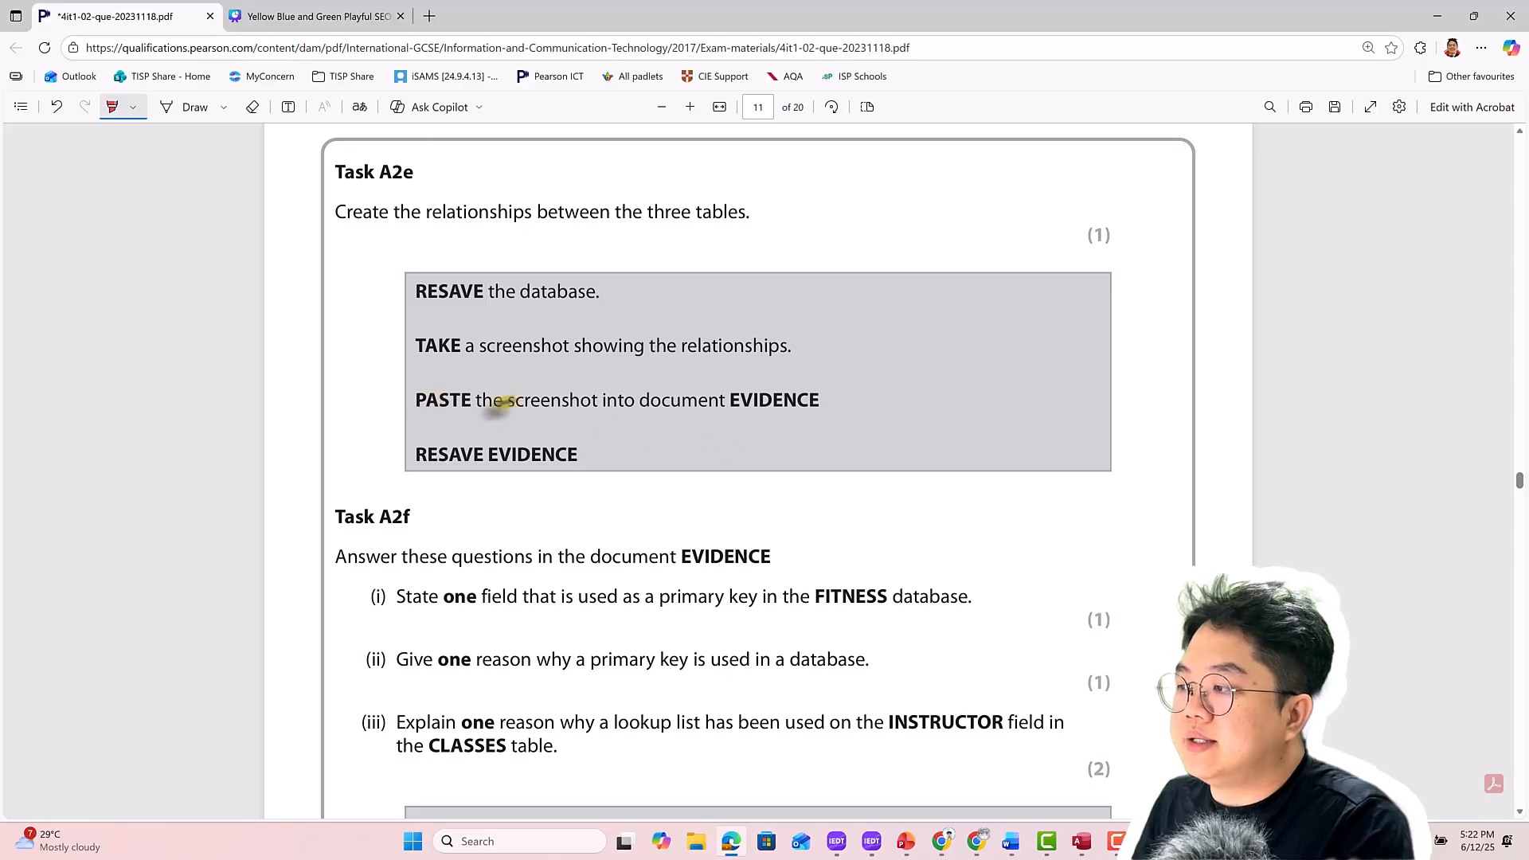
pyautogui.hotkey('alt', 'Tab')
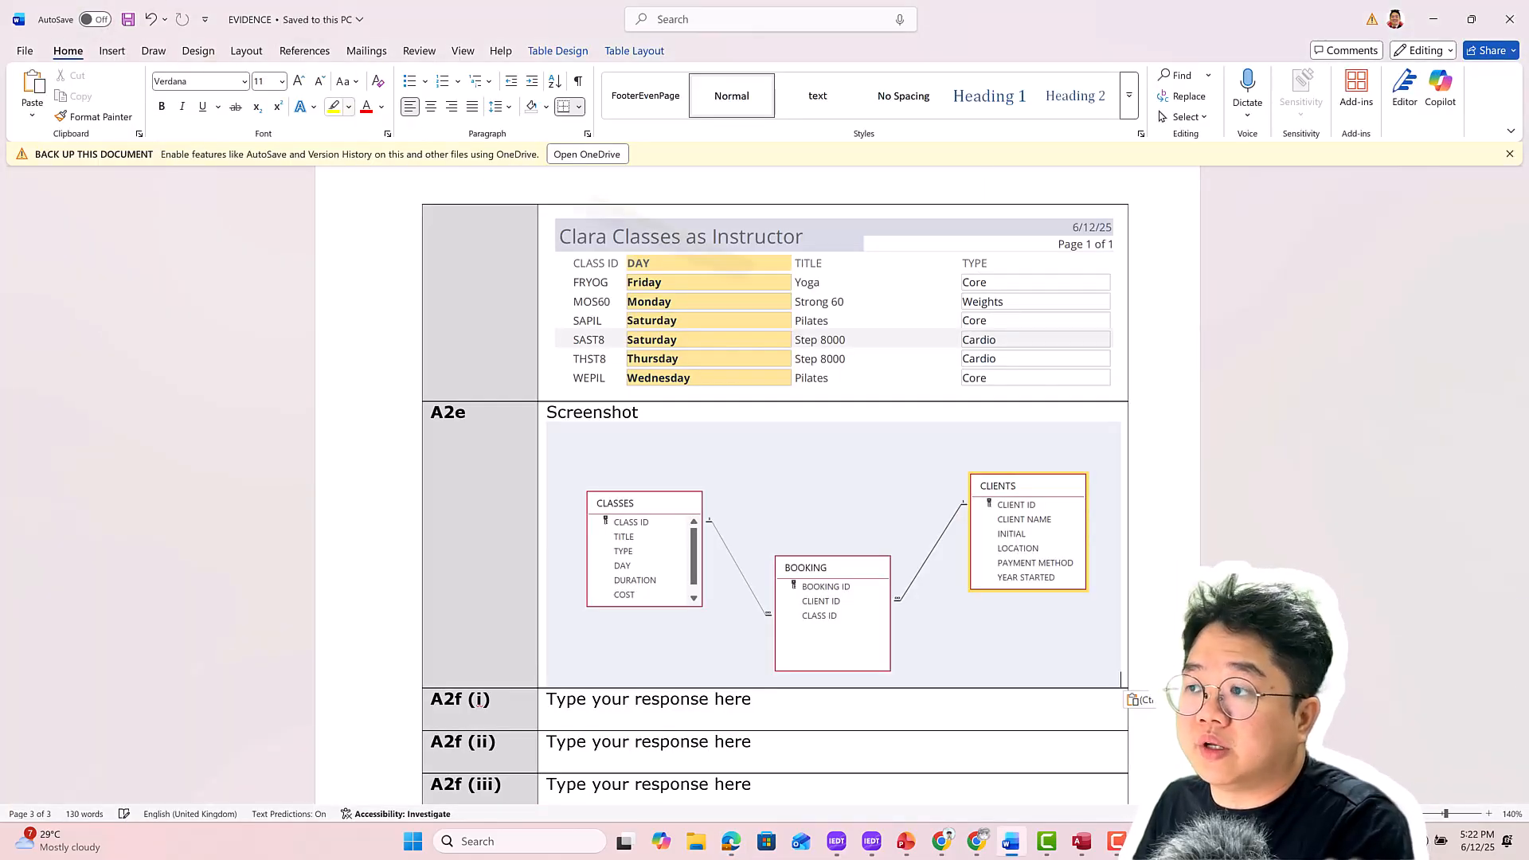
pyautogui.hotkey('alt', 'Tab')
pyautogui.scroll(-2, 572, 582)
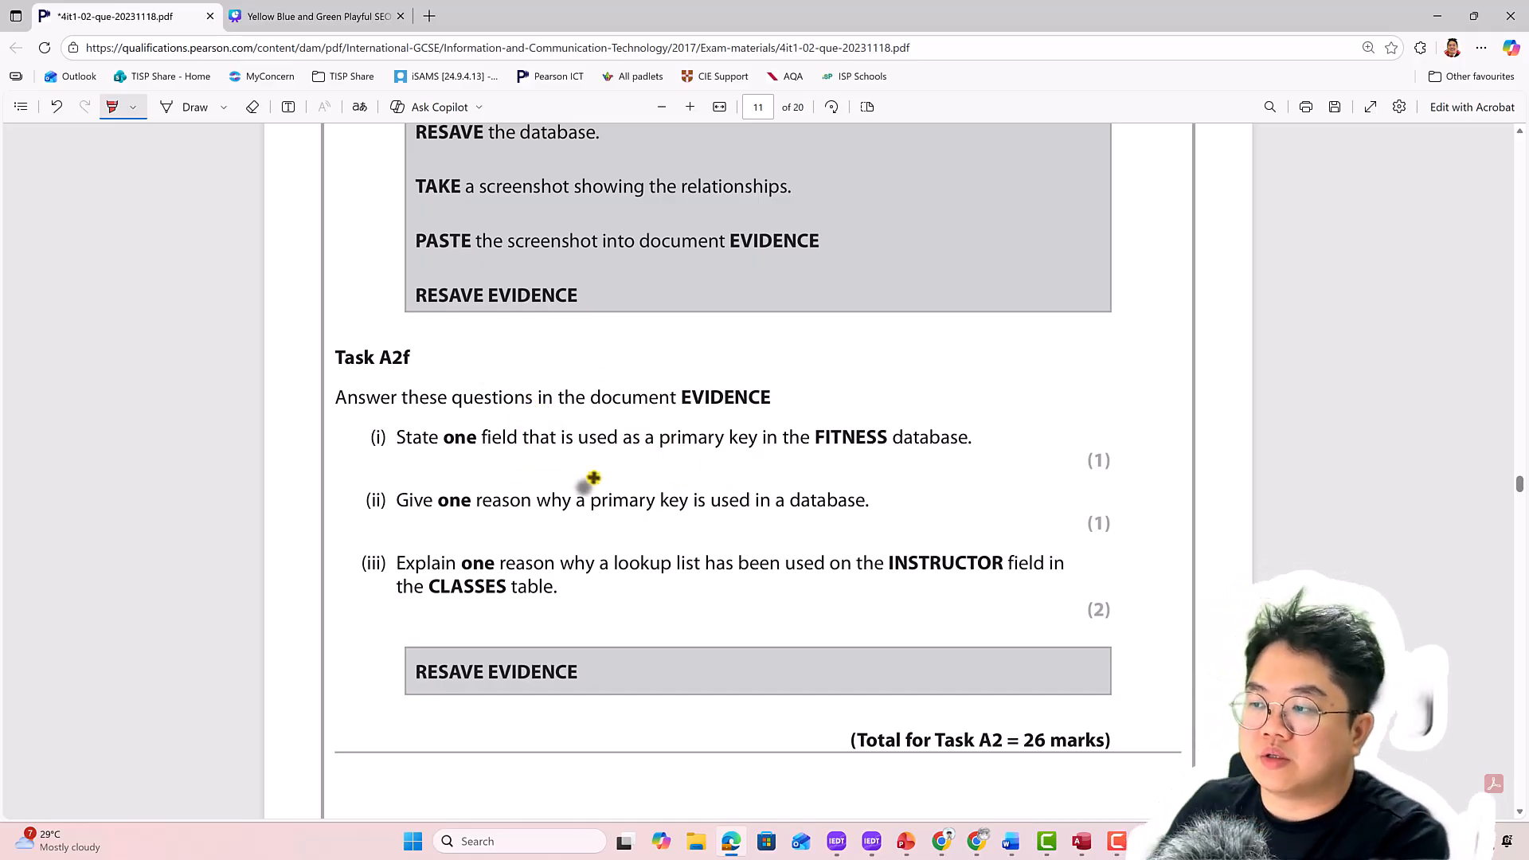
# Compare the A2f (i) mark scheme in the PowerPoint template with the primary keys of the three related tables in Access
pyautogui.hotkey('alt', 'Tab')
pyautogui.press('Tab')
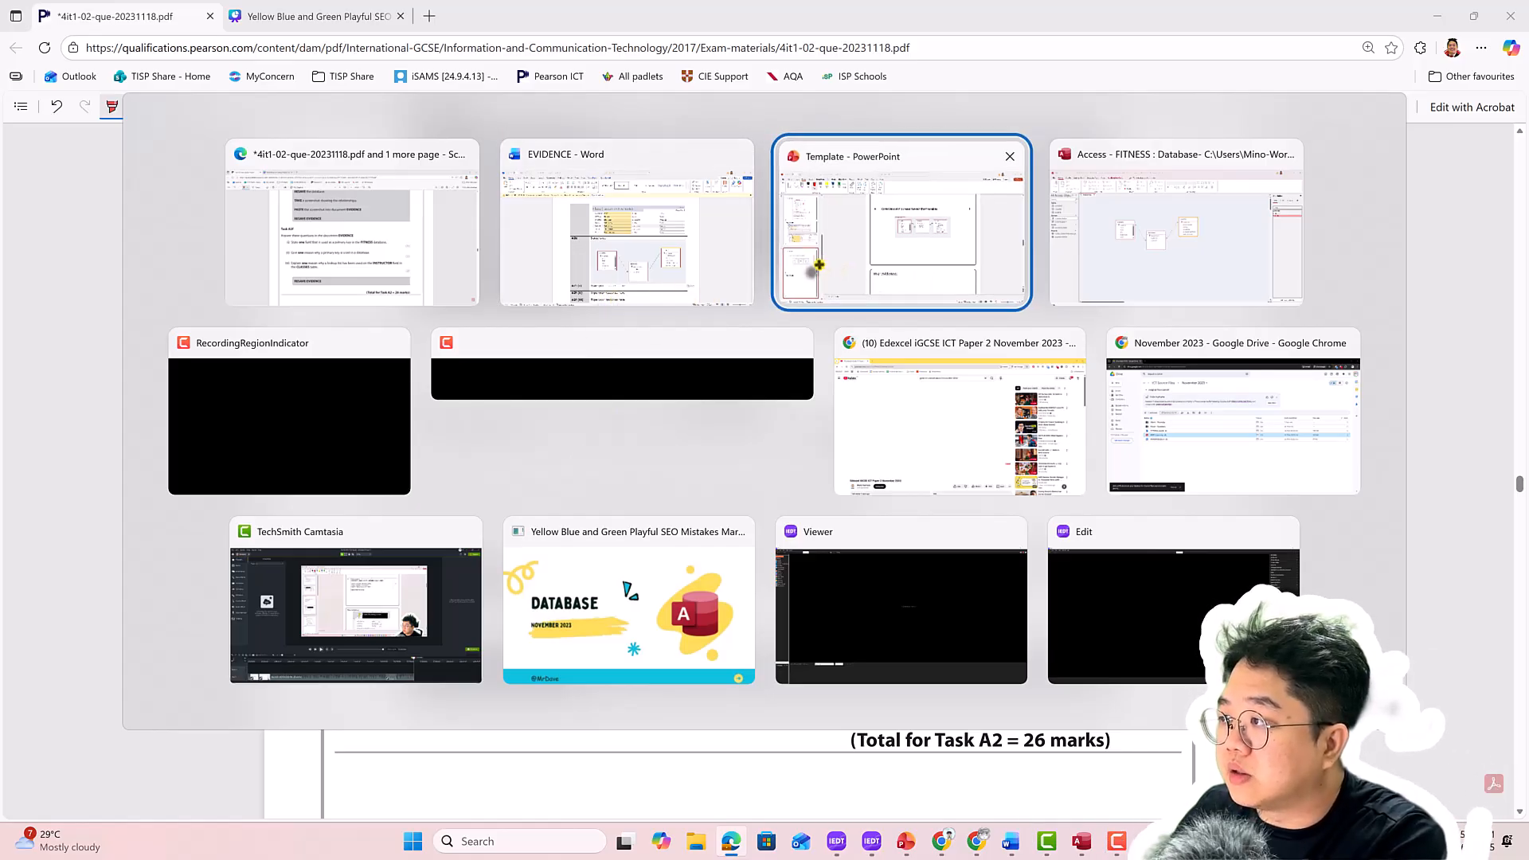
pyautogui.click(904, 277)
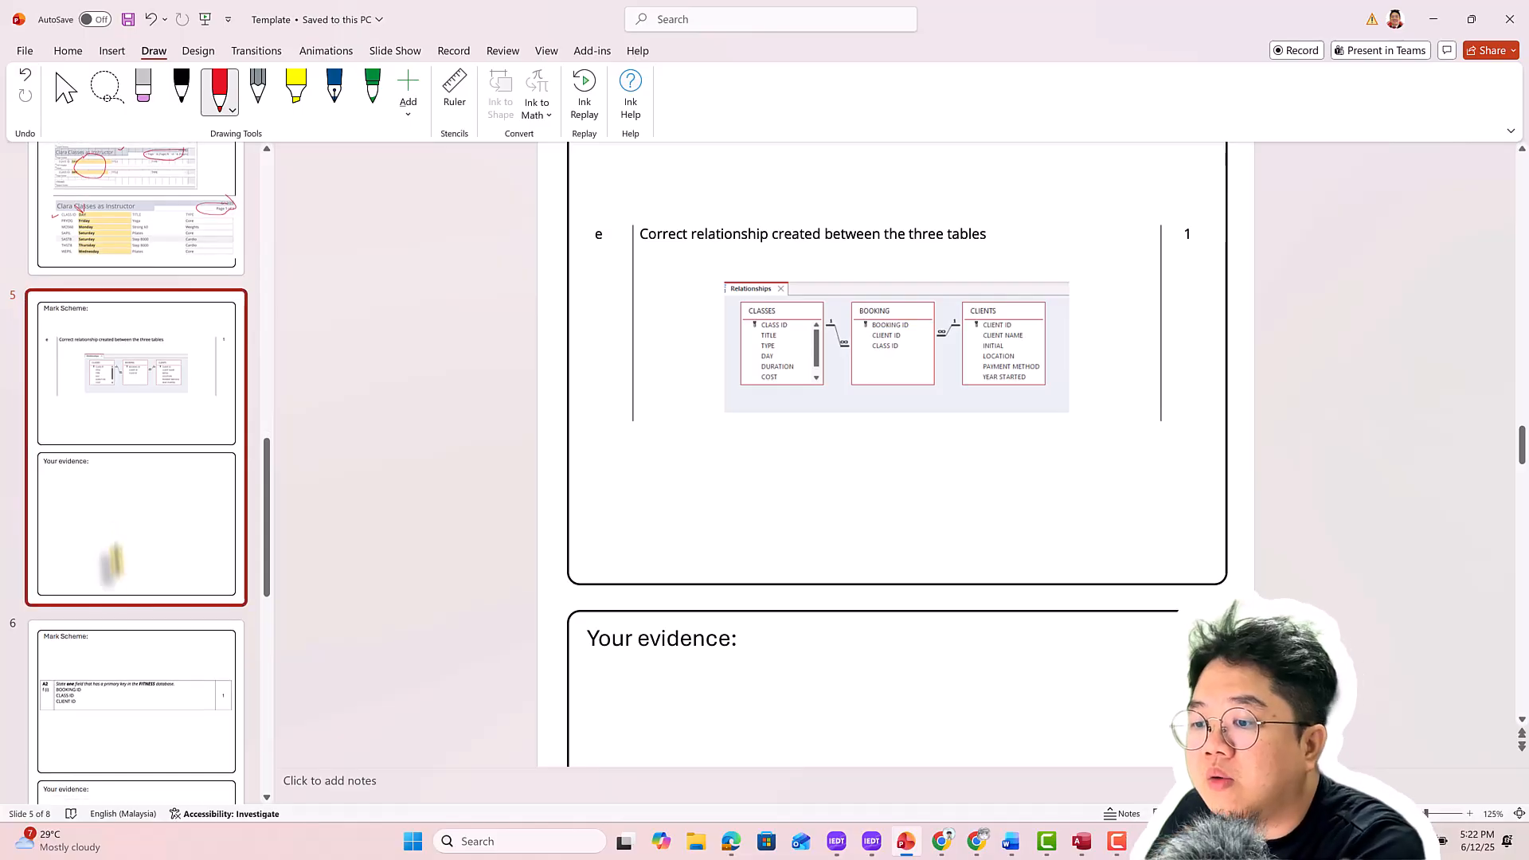
pyautogui.scroll(-3, 112, 546)
pyautogui.click(140, 494)
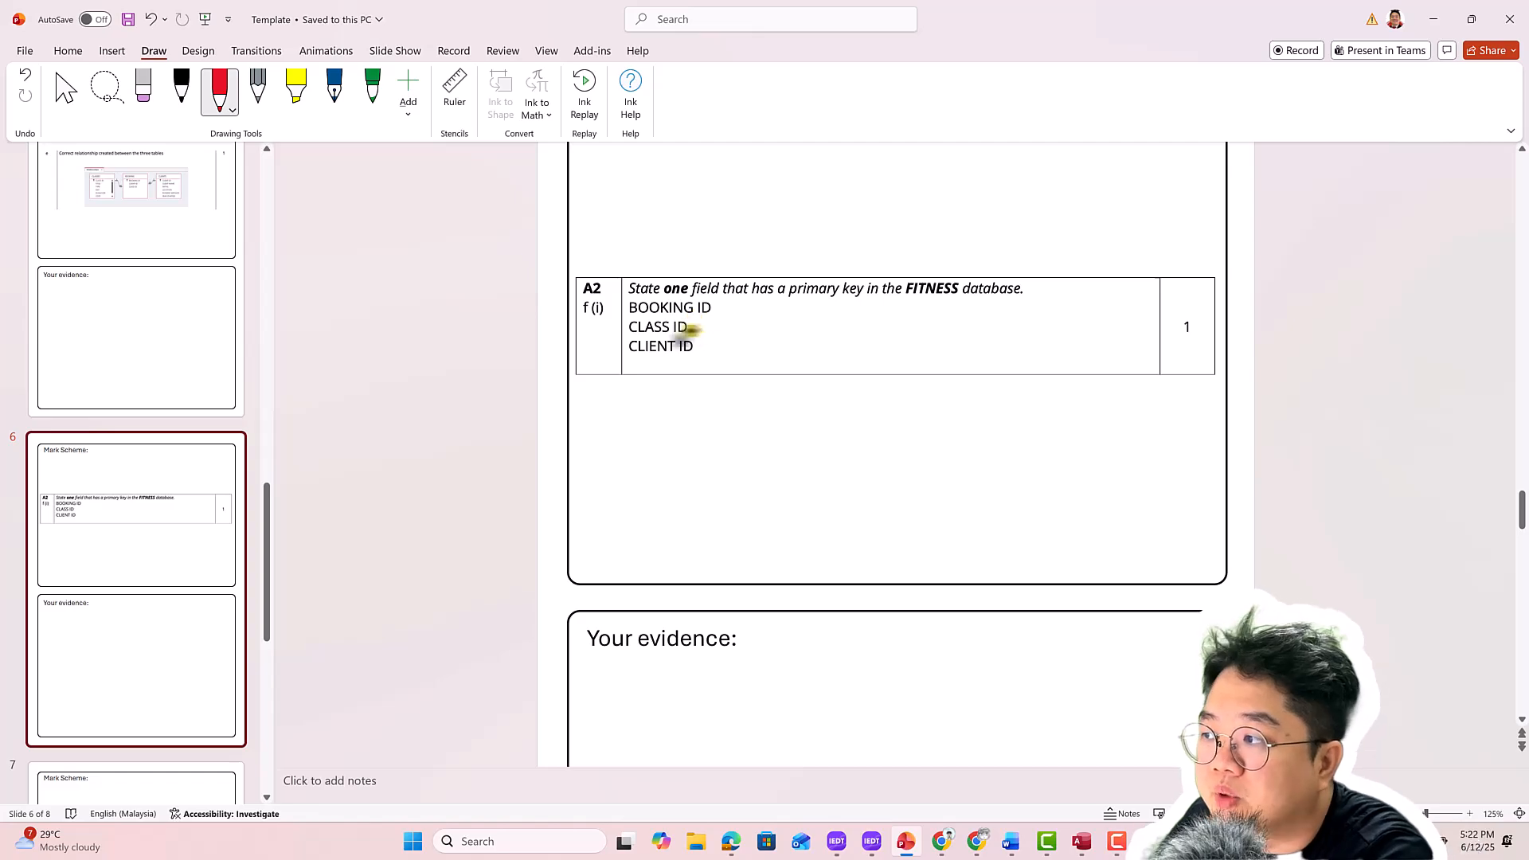
pyautogui.scroll(-2, 705, 338)
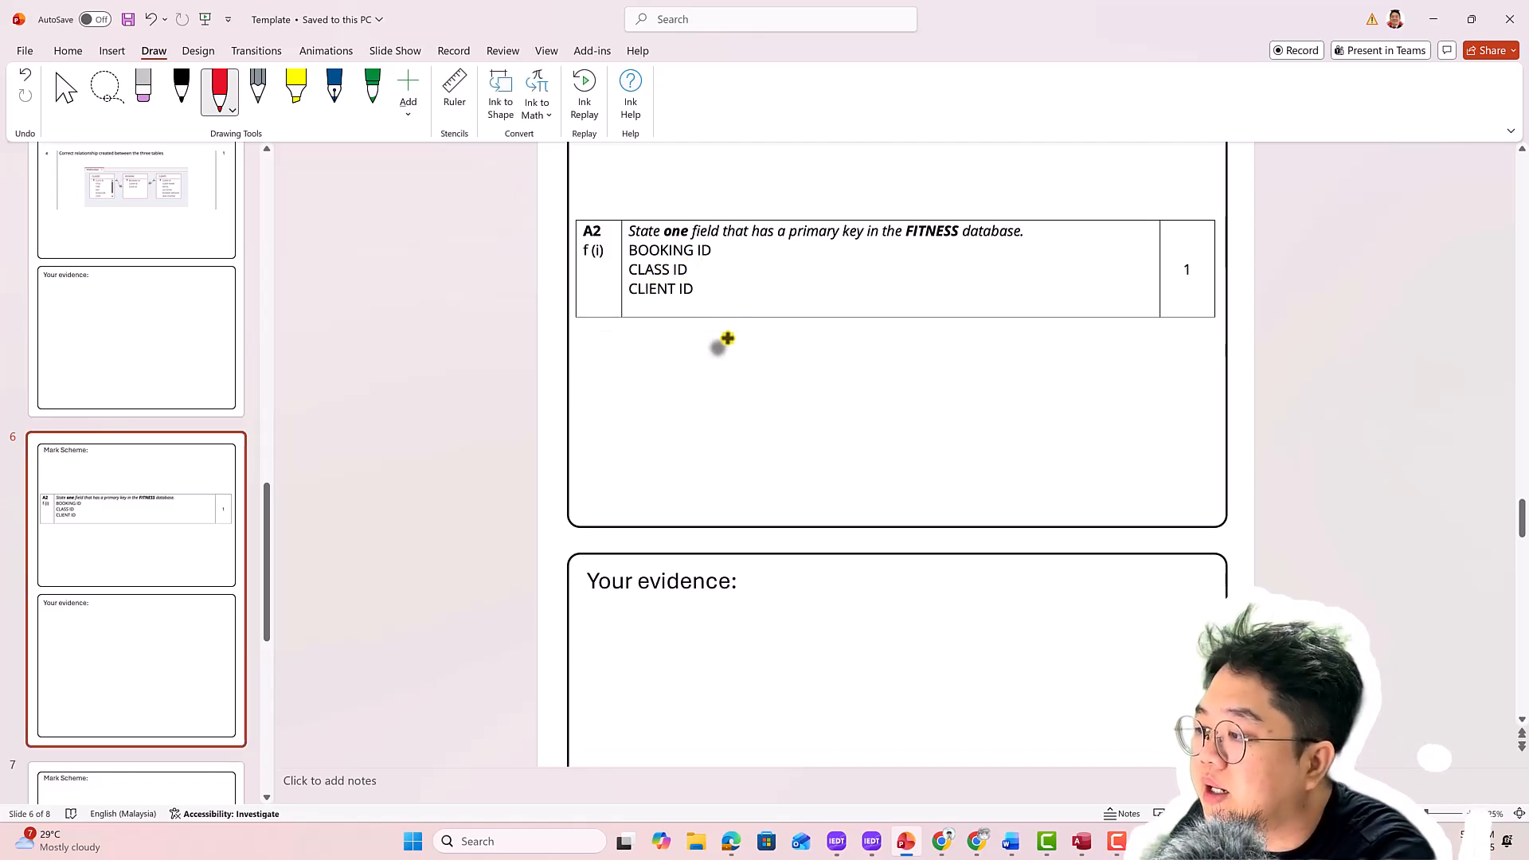
pyautogui.click(1079, 844)
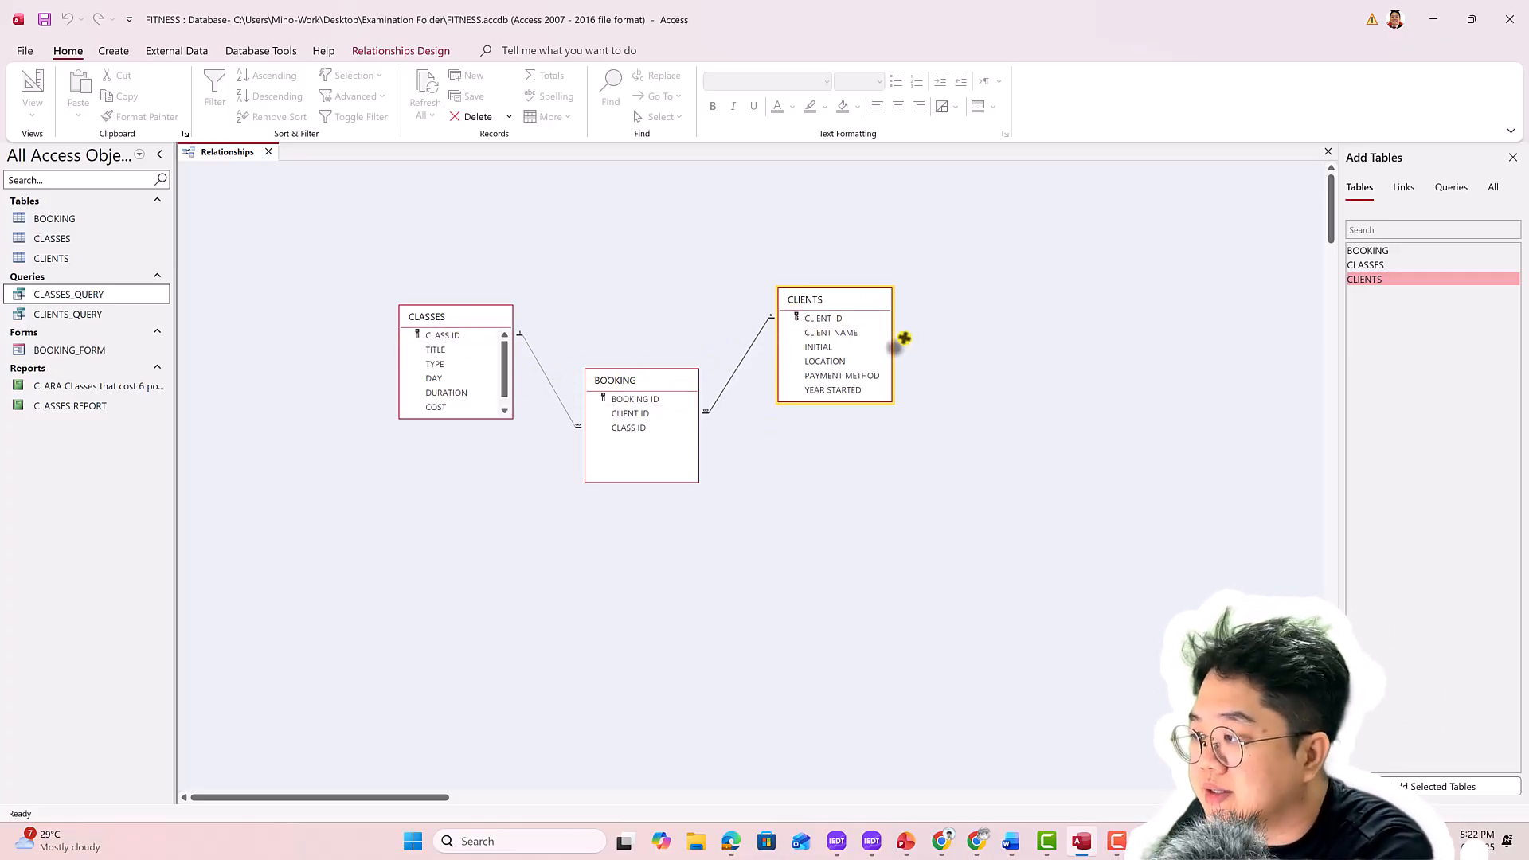
pyautogui.hotkey('alt', 'Tab')
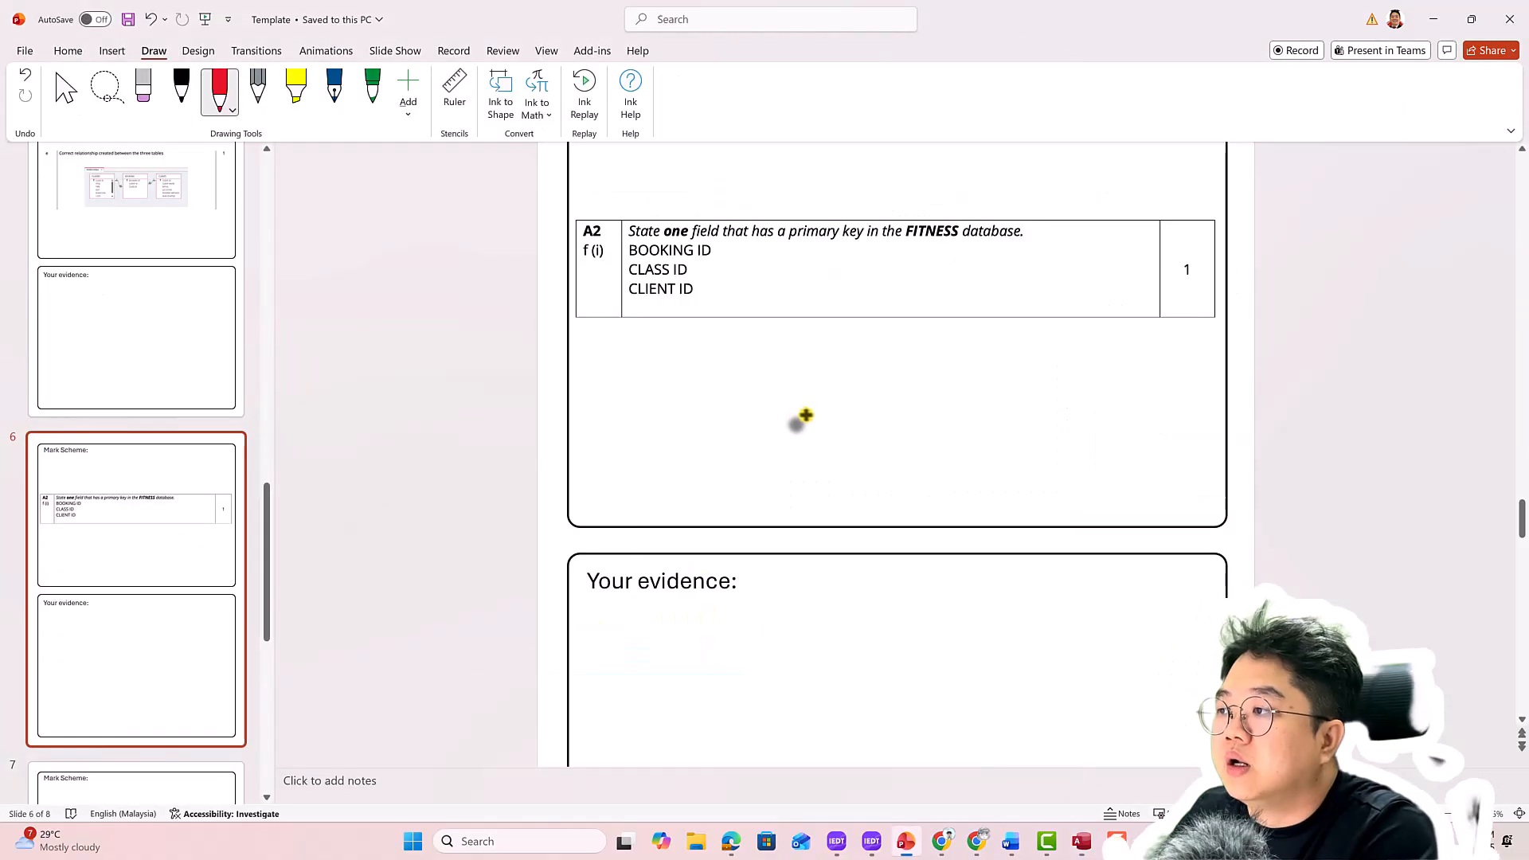
pyautogui.hotkey('alt', 'Tab')
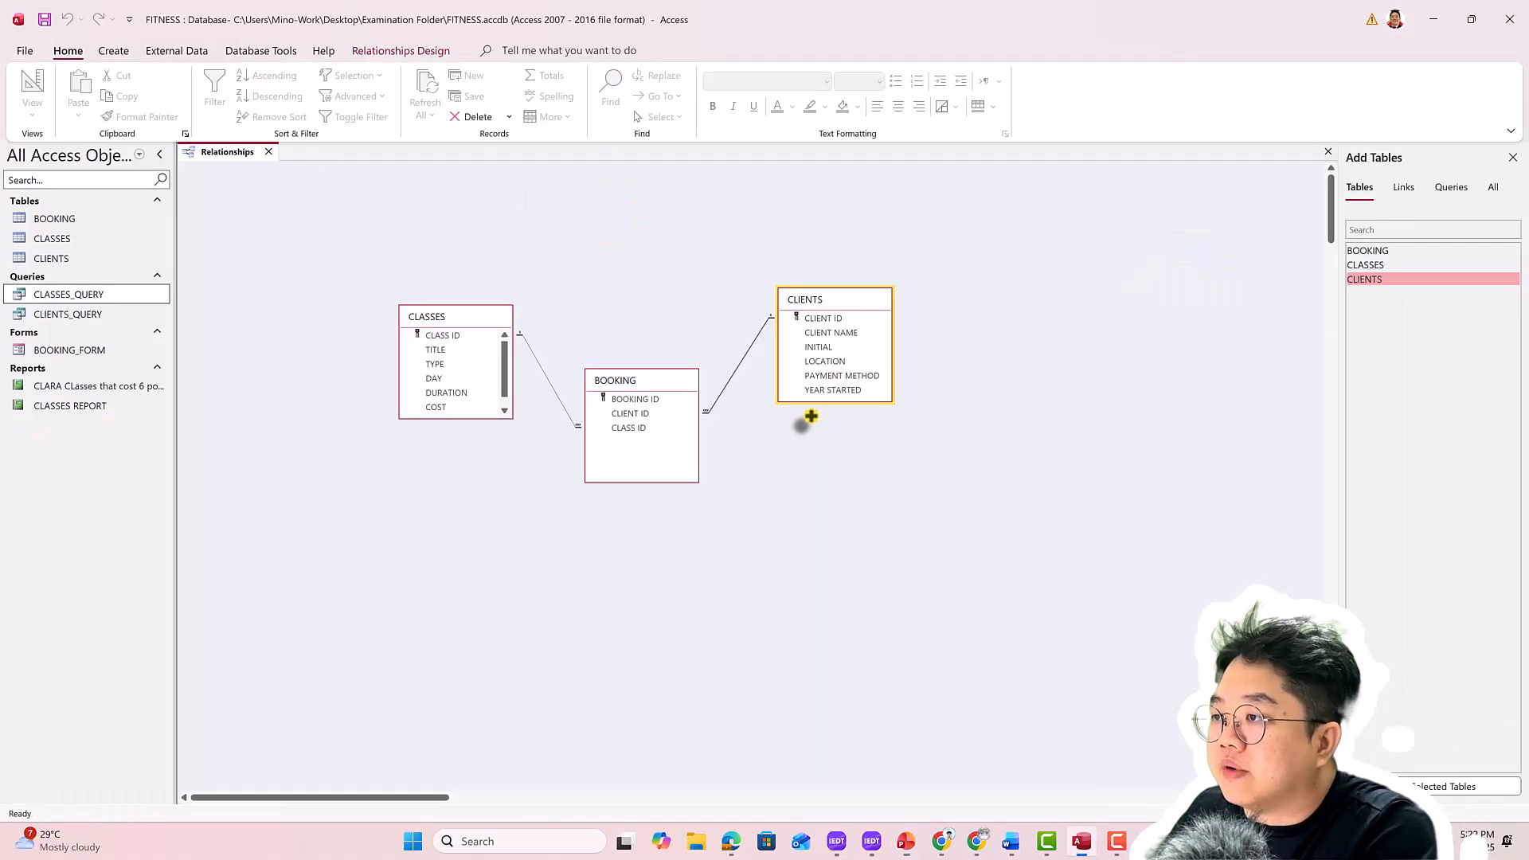
# Read the mark scheme answers for A2f (ii) on using a primary key and A2f (iii) on the INSTRUCTOR lookup list
pyautogui.hotkey('alt', 'Tab')
pyautogui.scroll(-1, 705, 549)
pyautogui.scroll(-5, 705, 549)
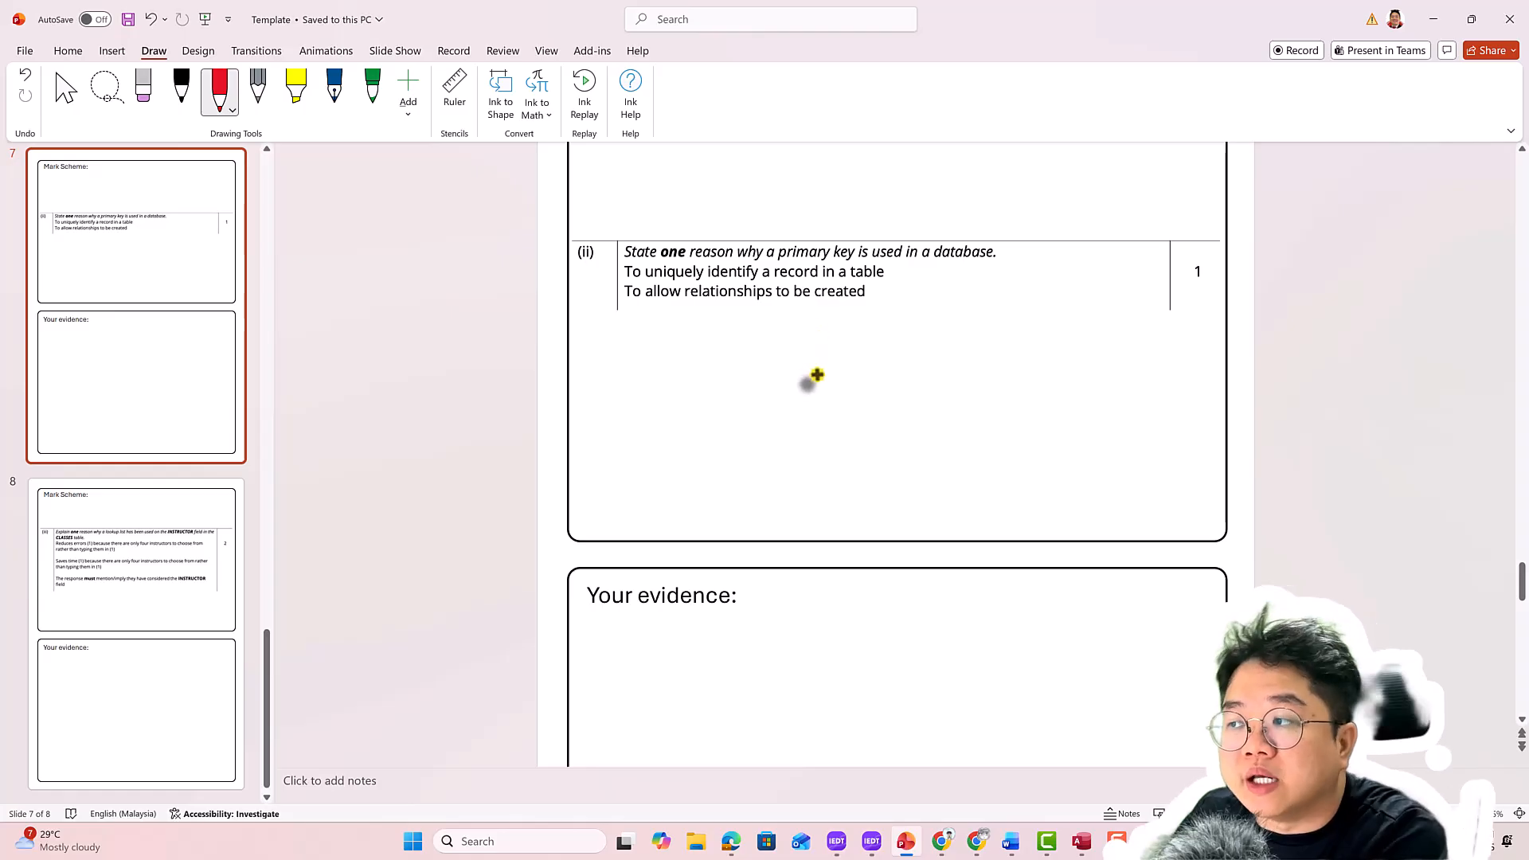
pyautogui.scroll(-5, 817, 374)
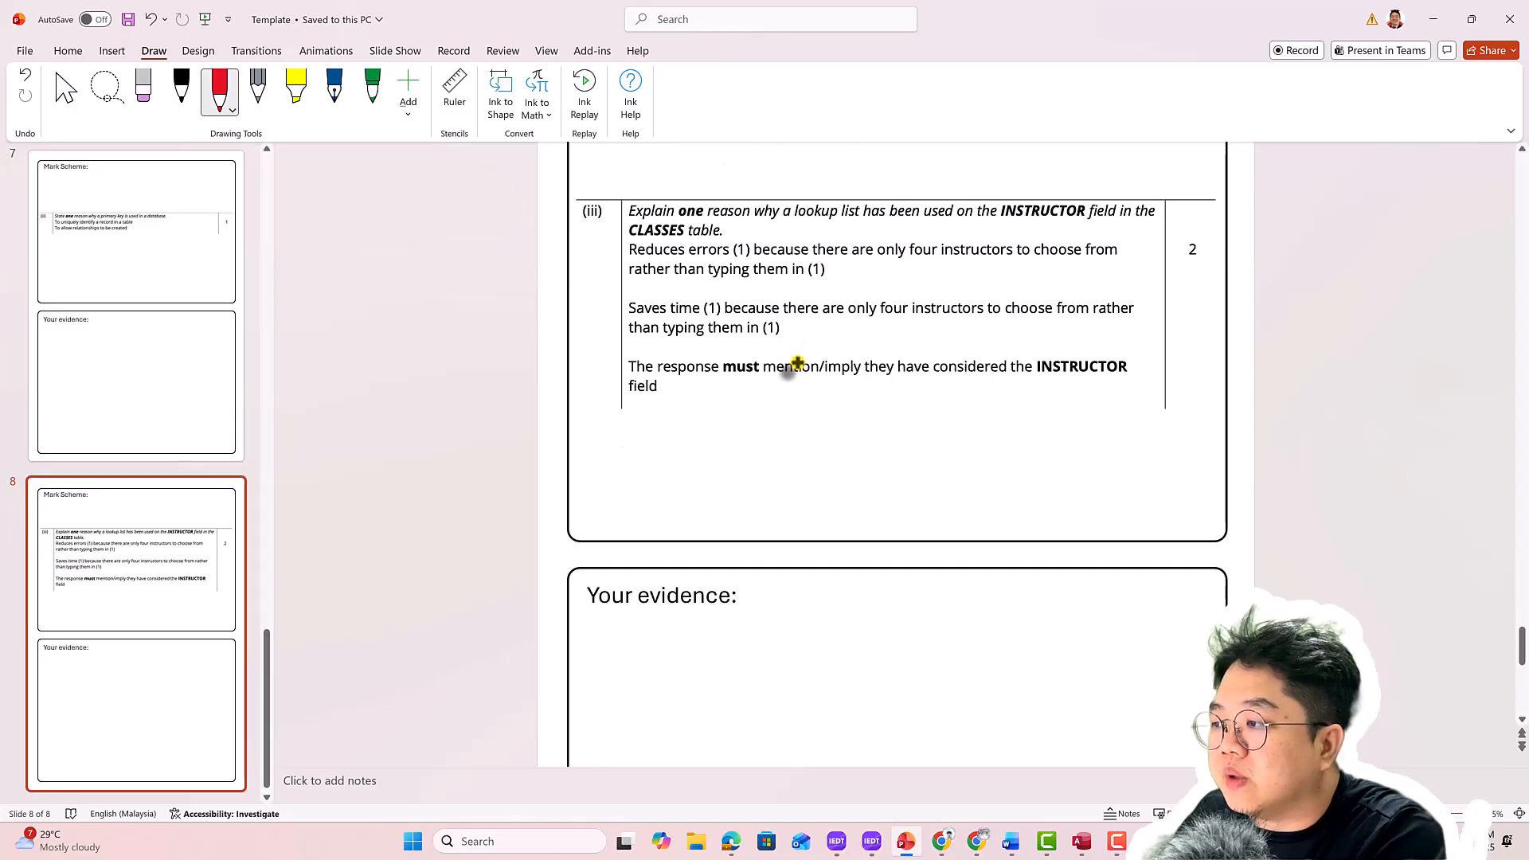
pyautogui.scroll(1, 797, 363)
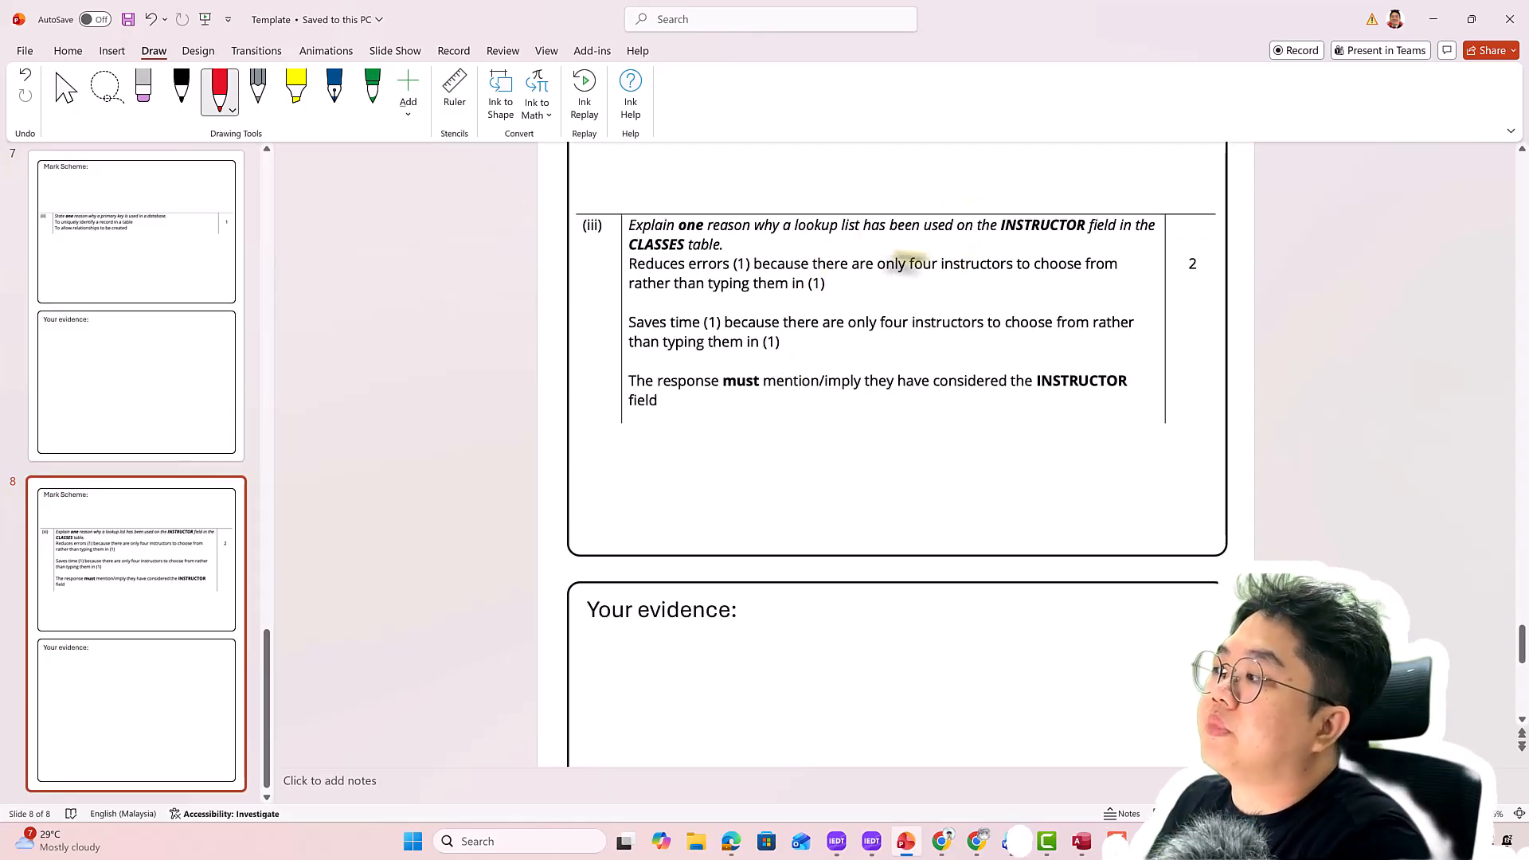